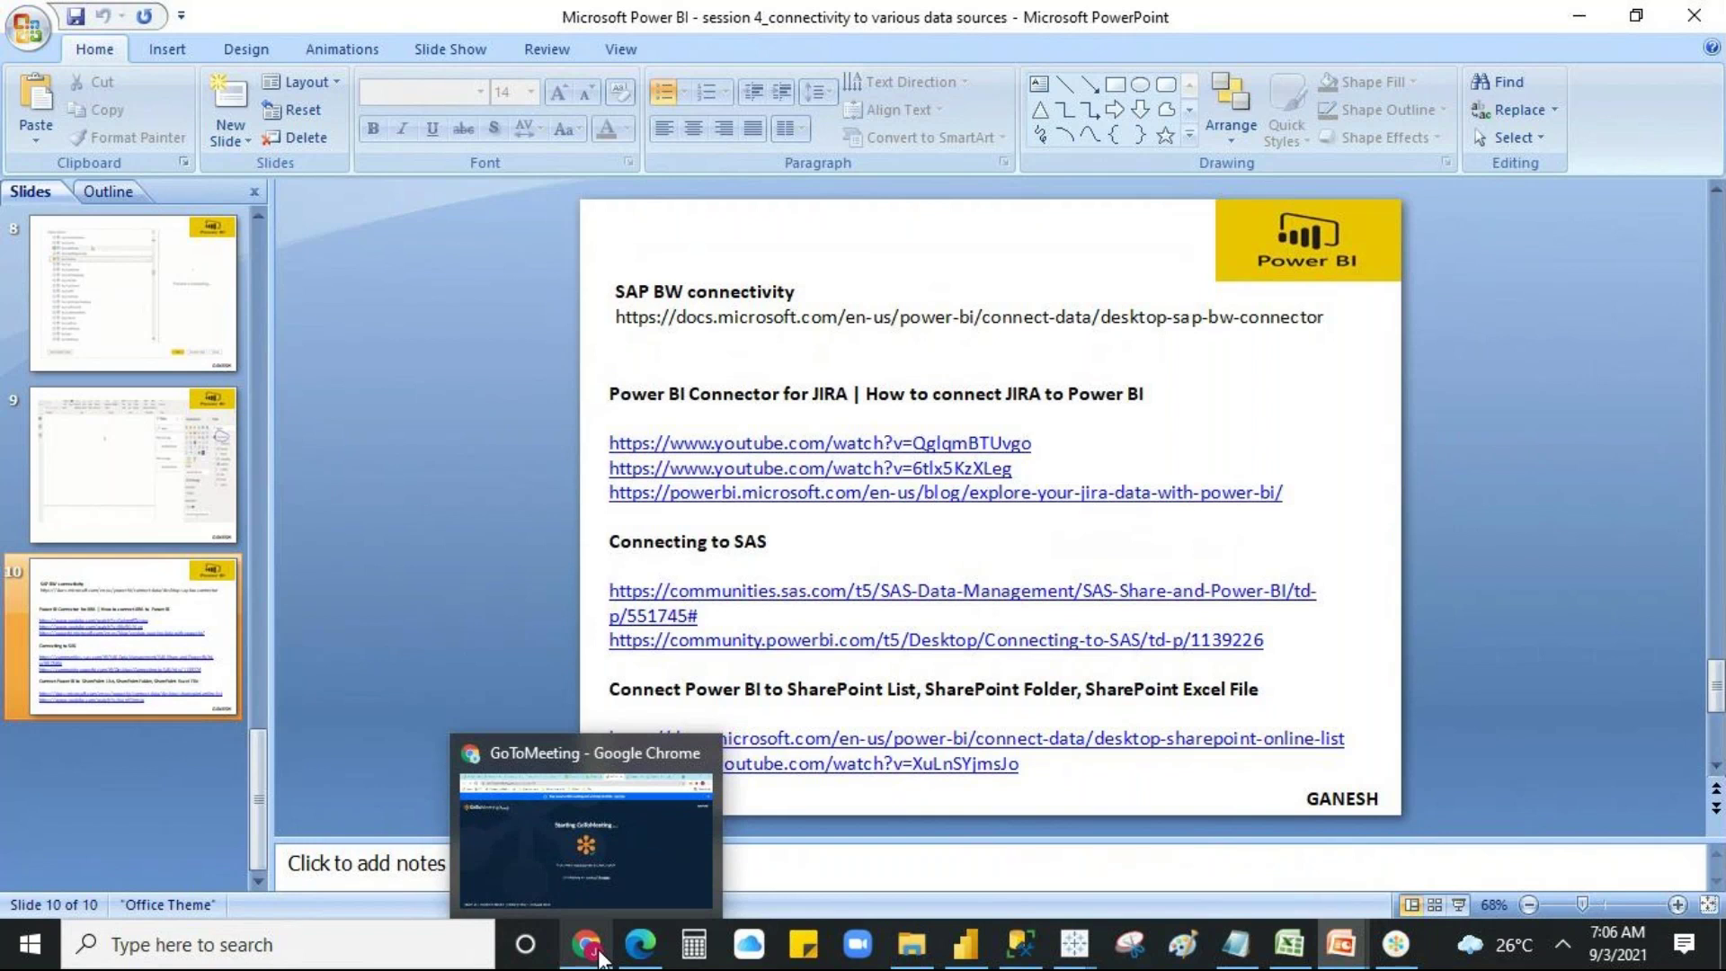
- Open the session 5_Overview of Power Query Editor presentation from the Regular sessions folder and show its second slide
mouse_move(604, 795)
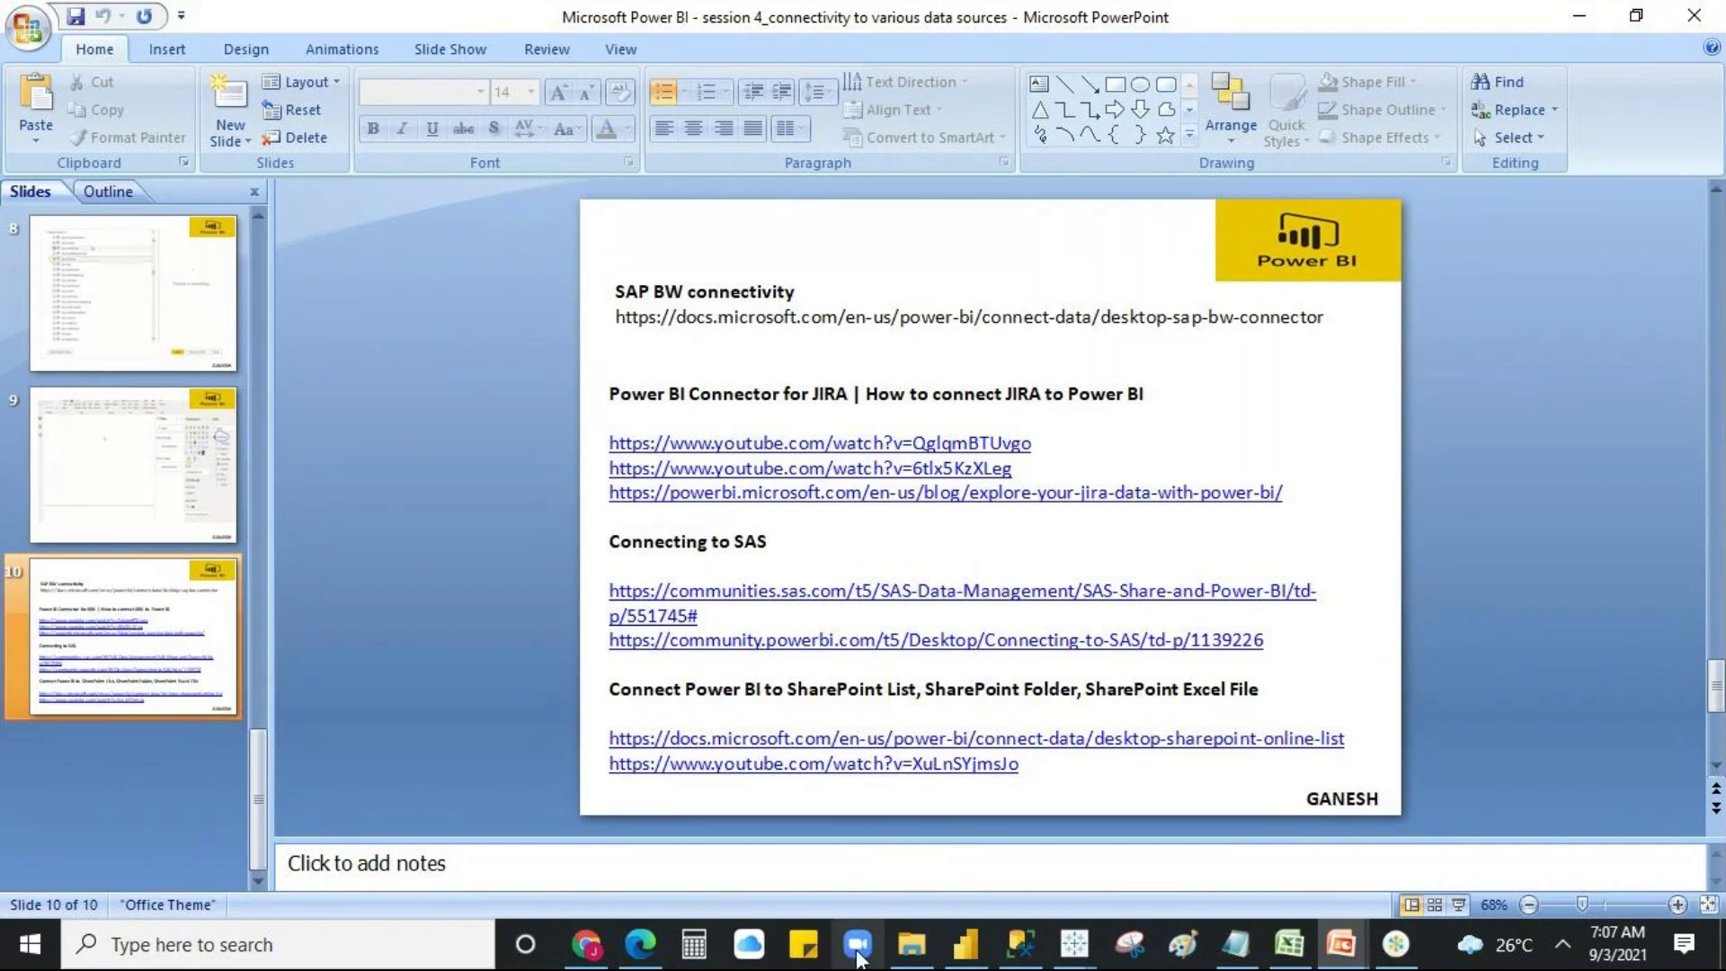
left_click(908, 941)
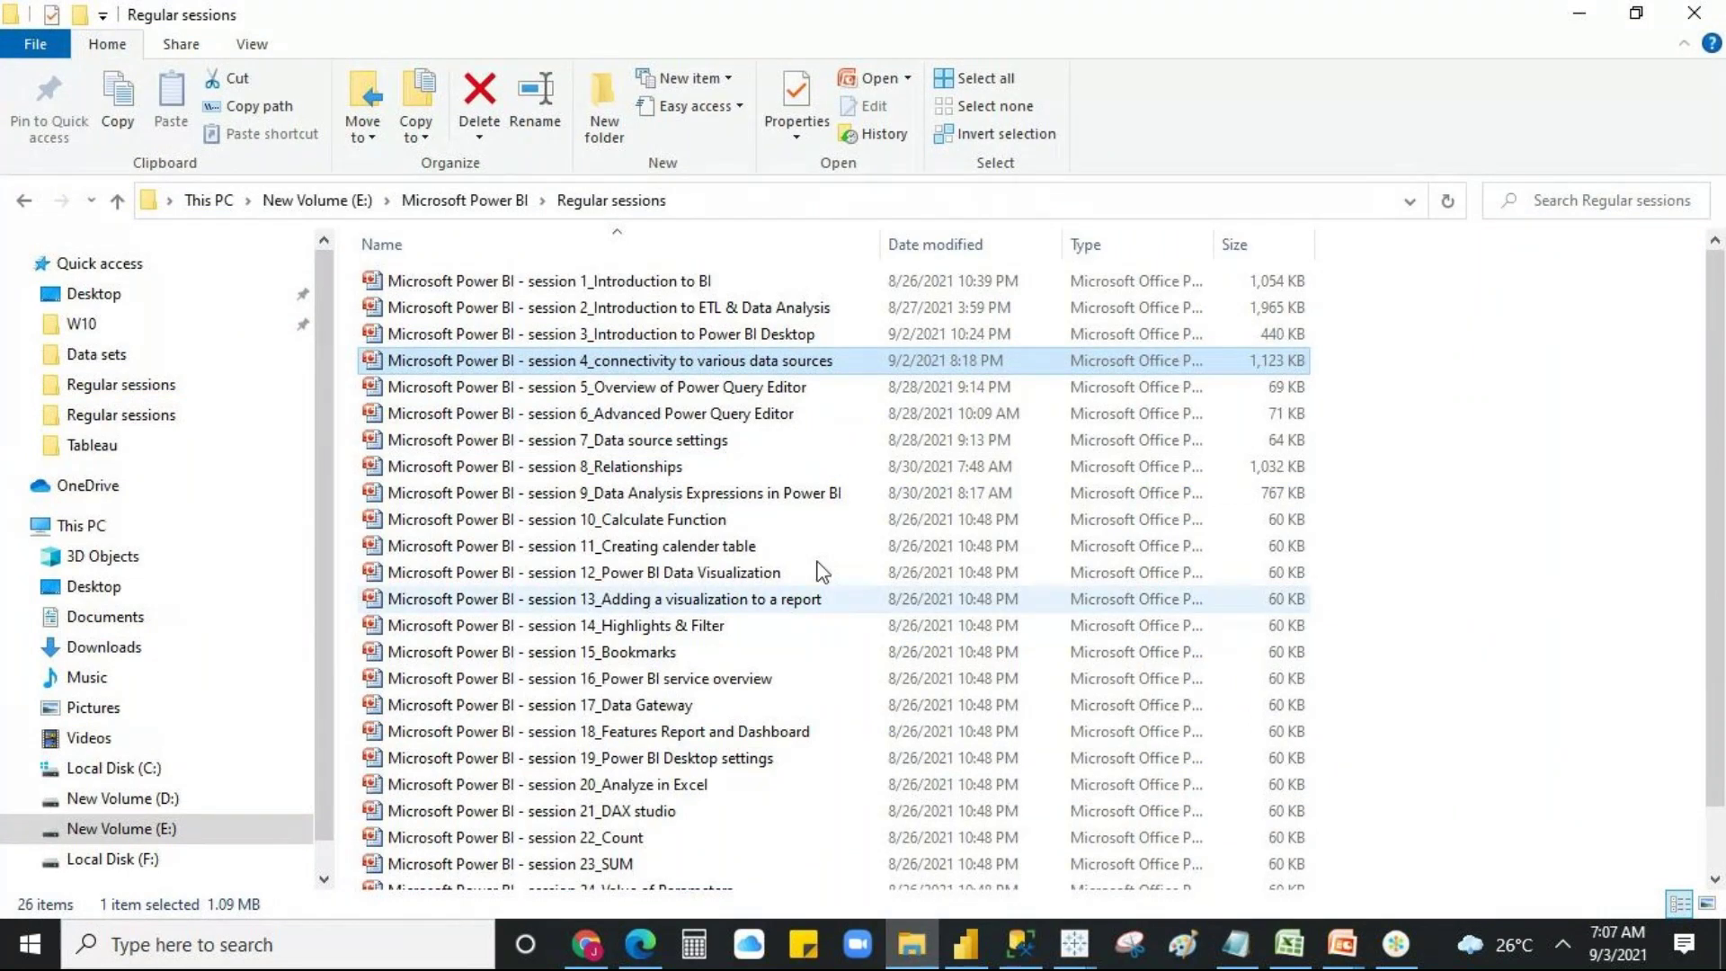
left_click(757, 388)
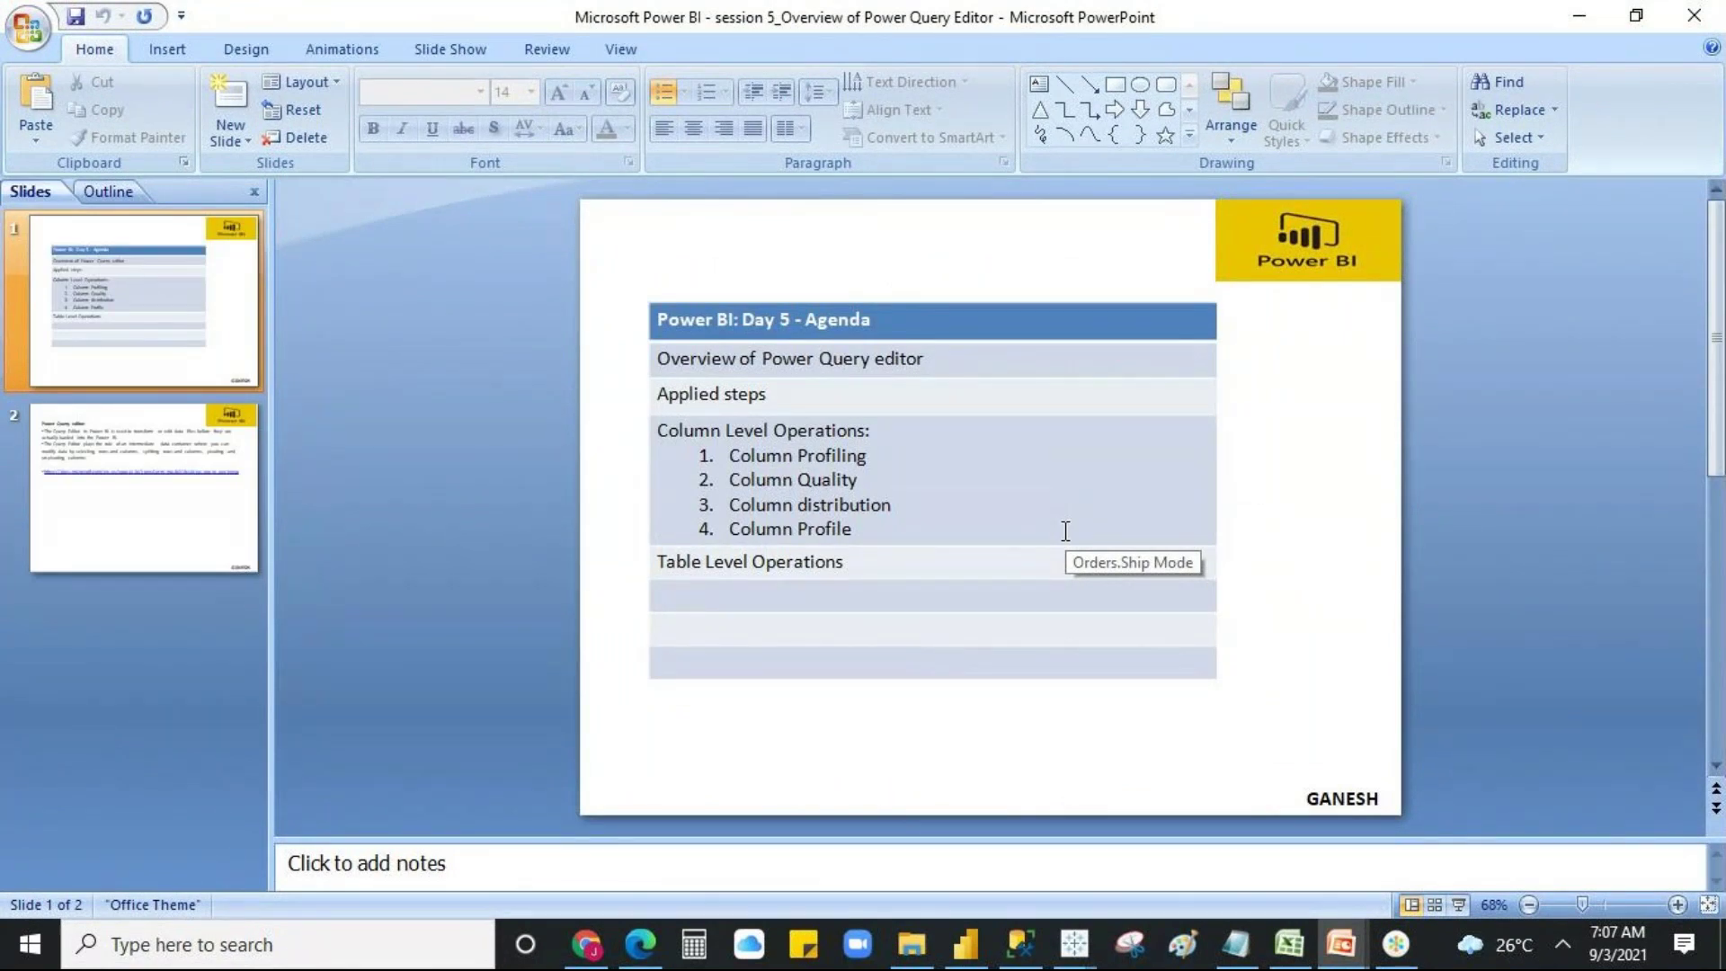
left_click(198, 528)
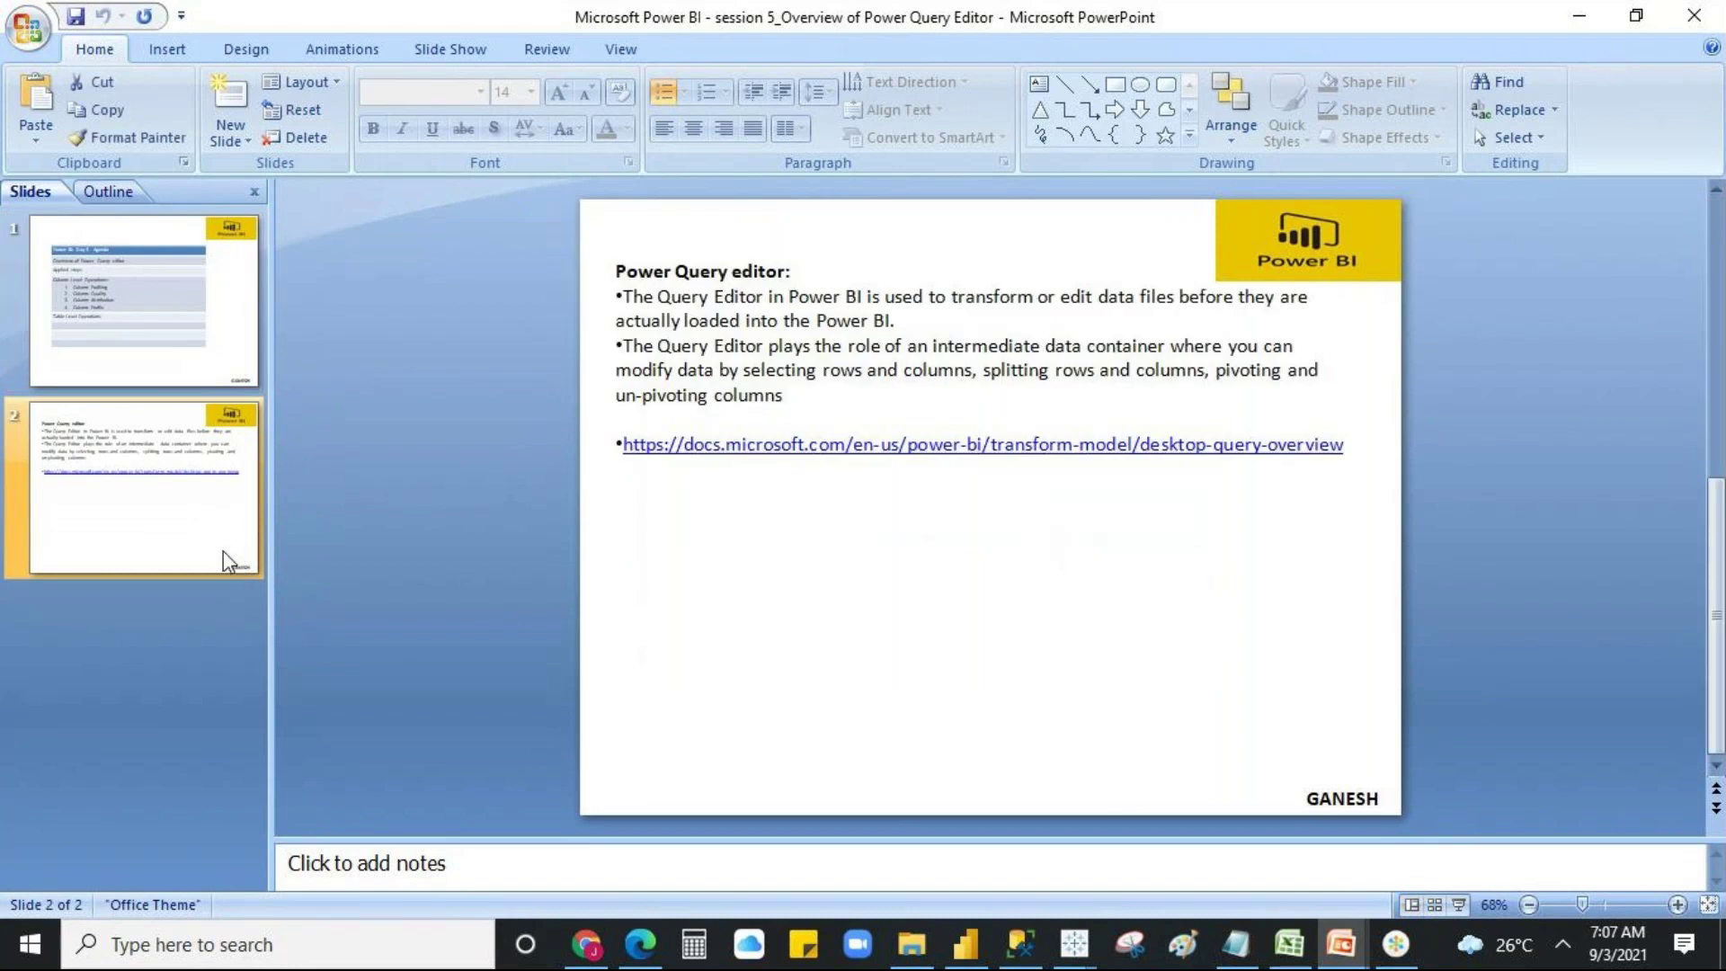
- Switch to Power BI Desktop and open the Order_Details table's query in the Power Query Editor
left_click(1005, 953)
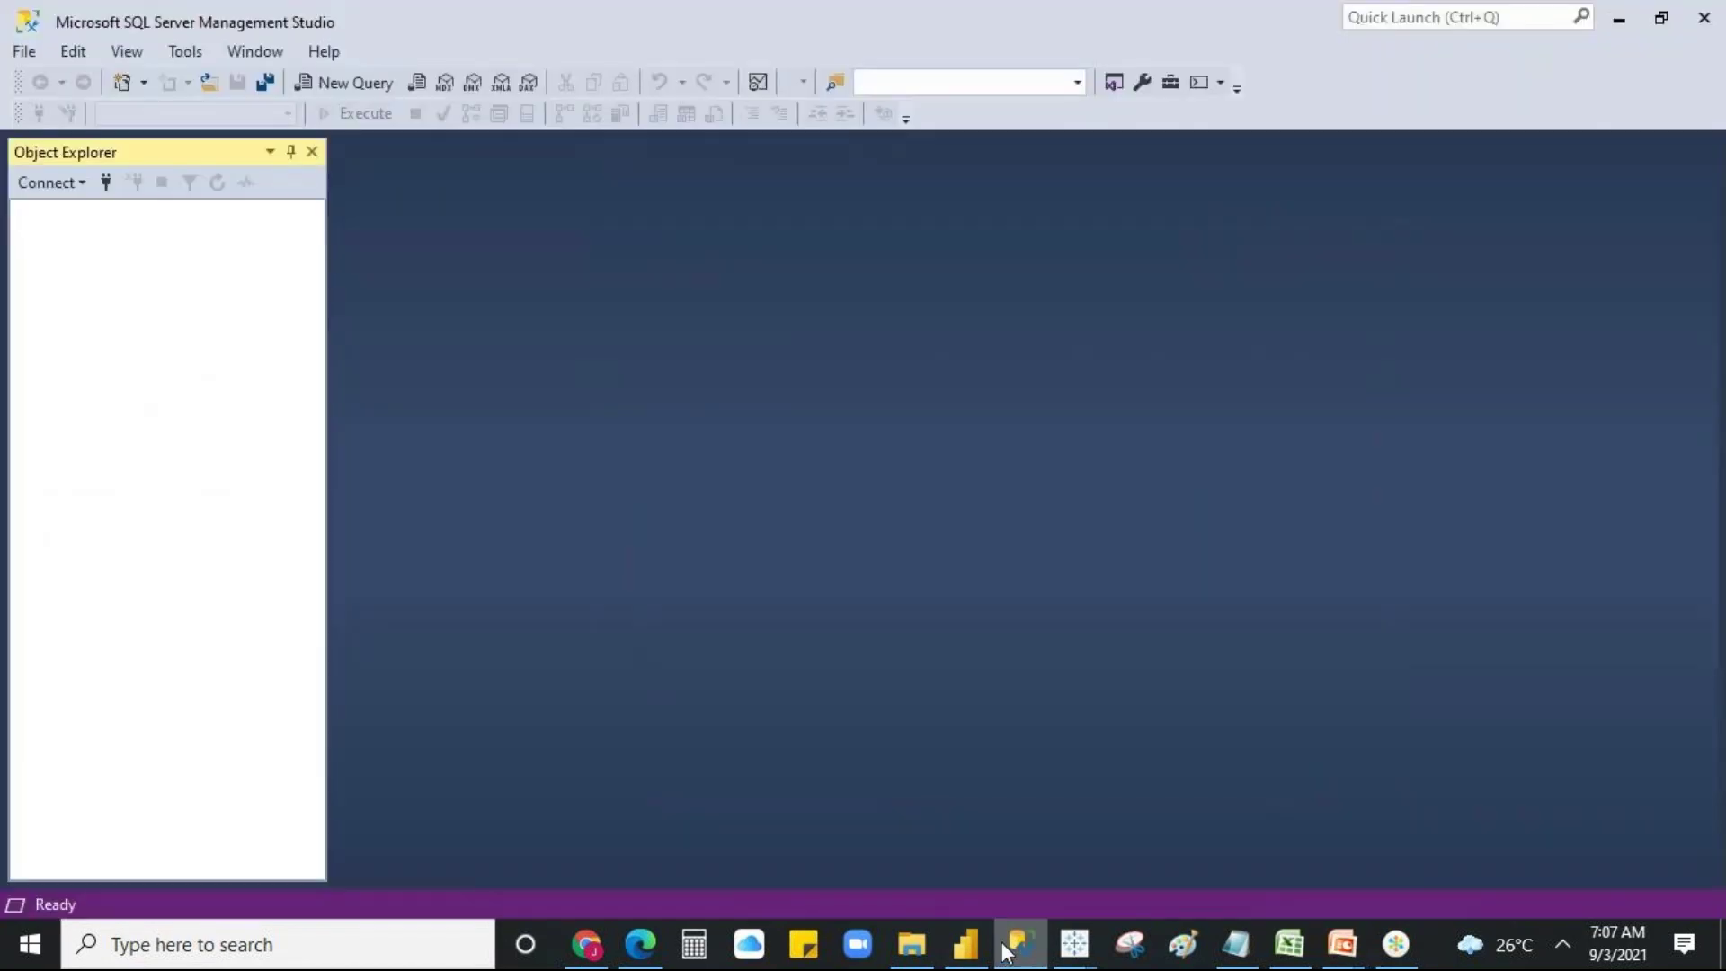
left_click(972, 950)
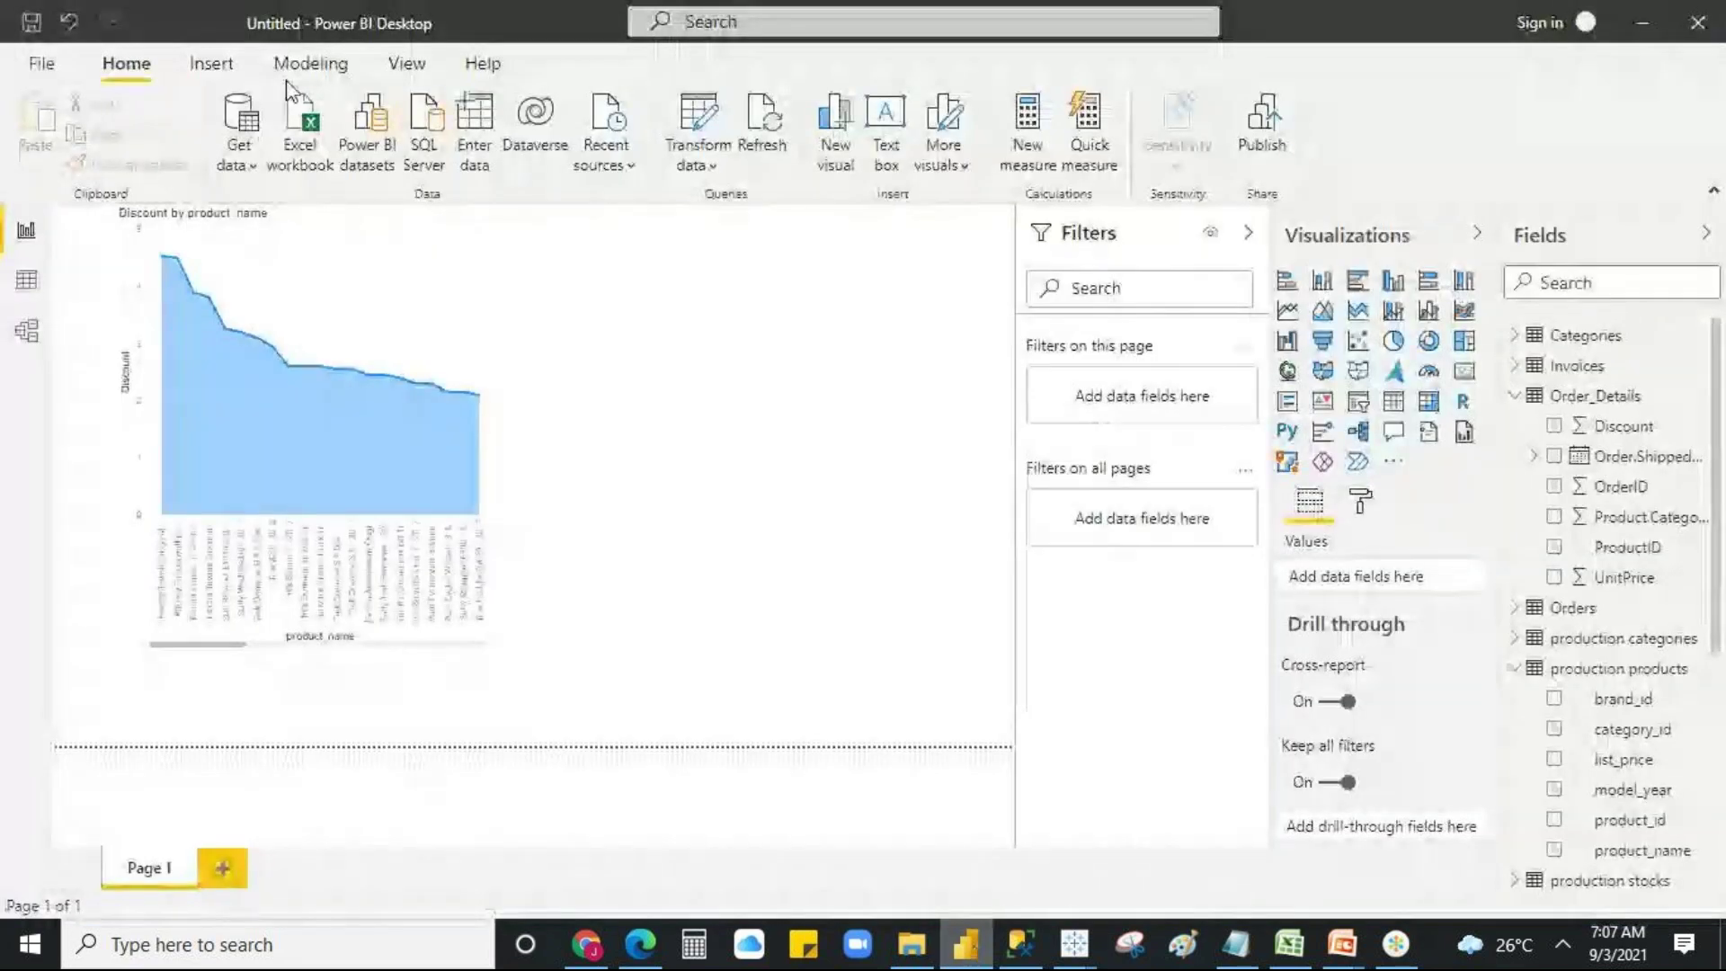
right_click(1597, 401)
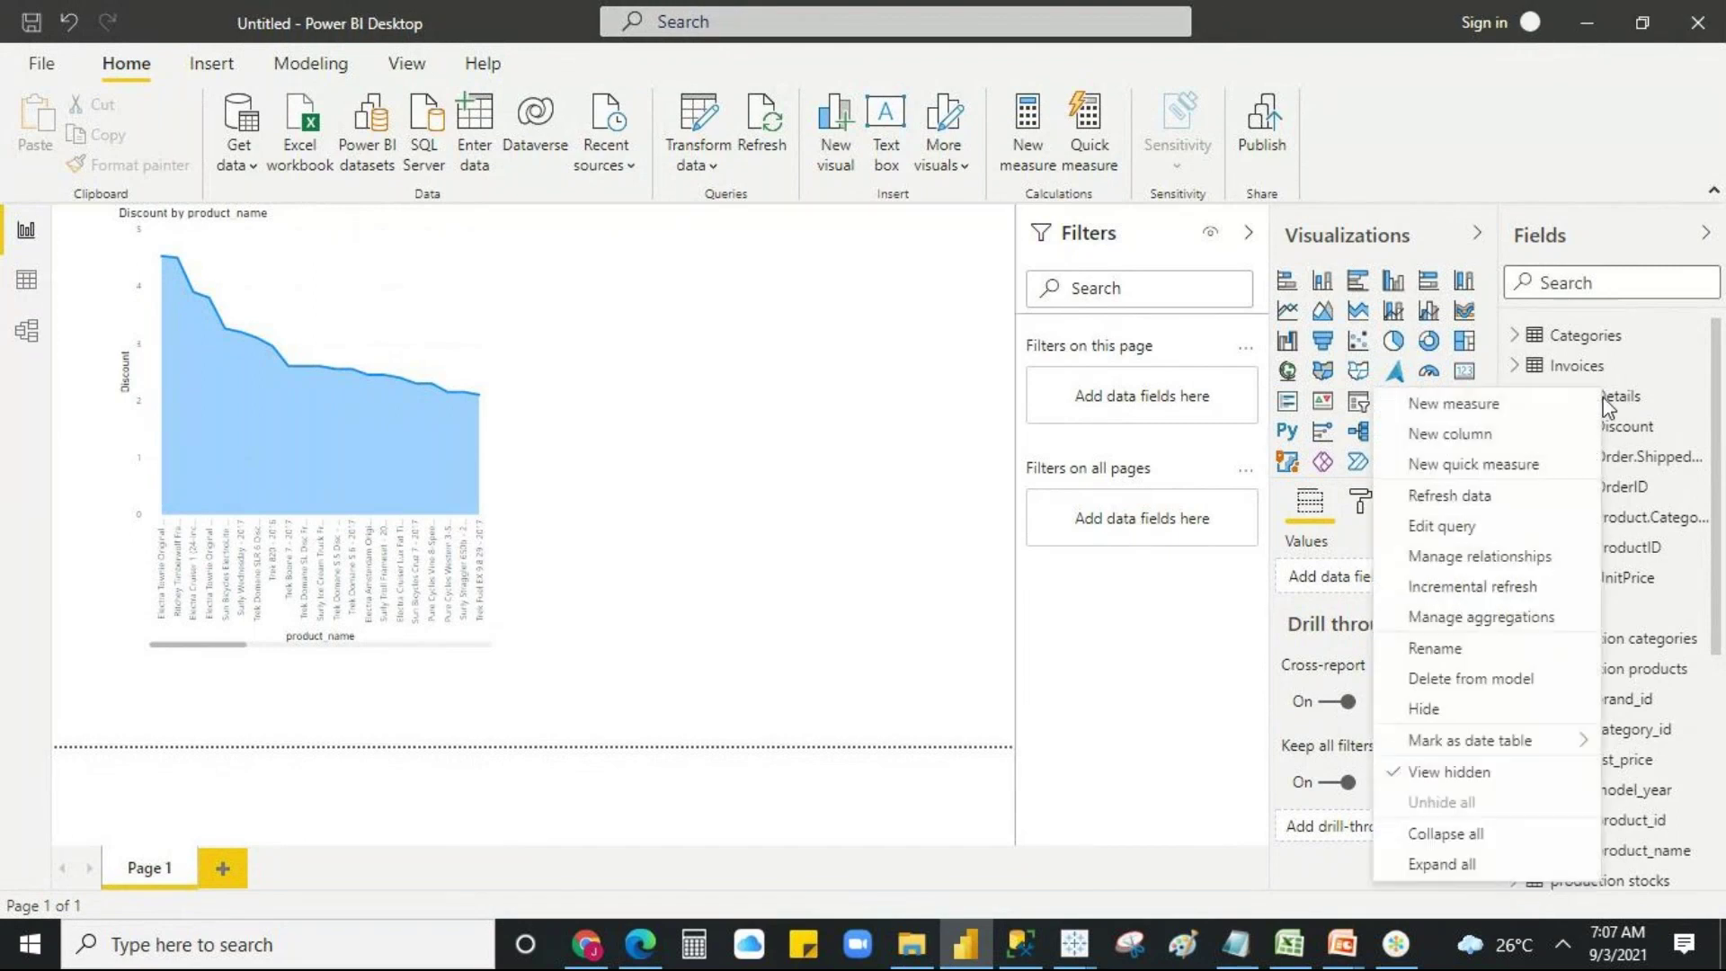
left_click(1448, 529)
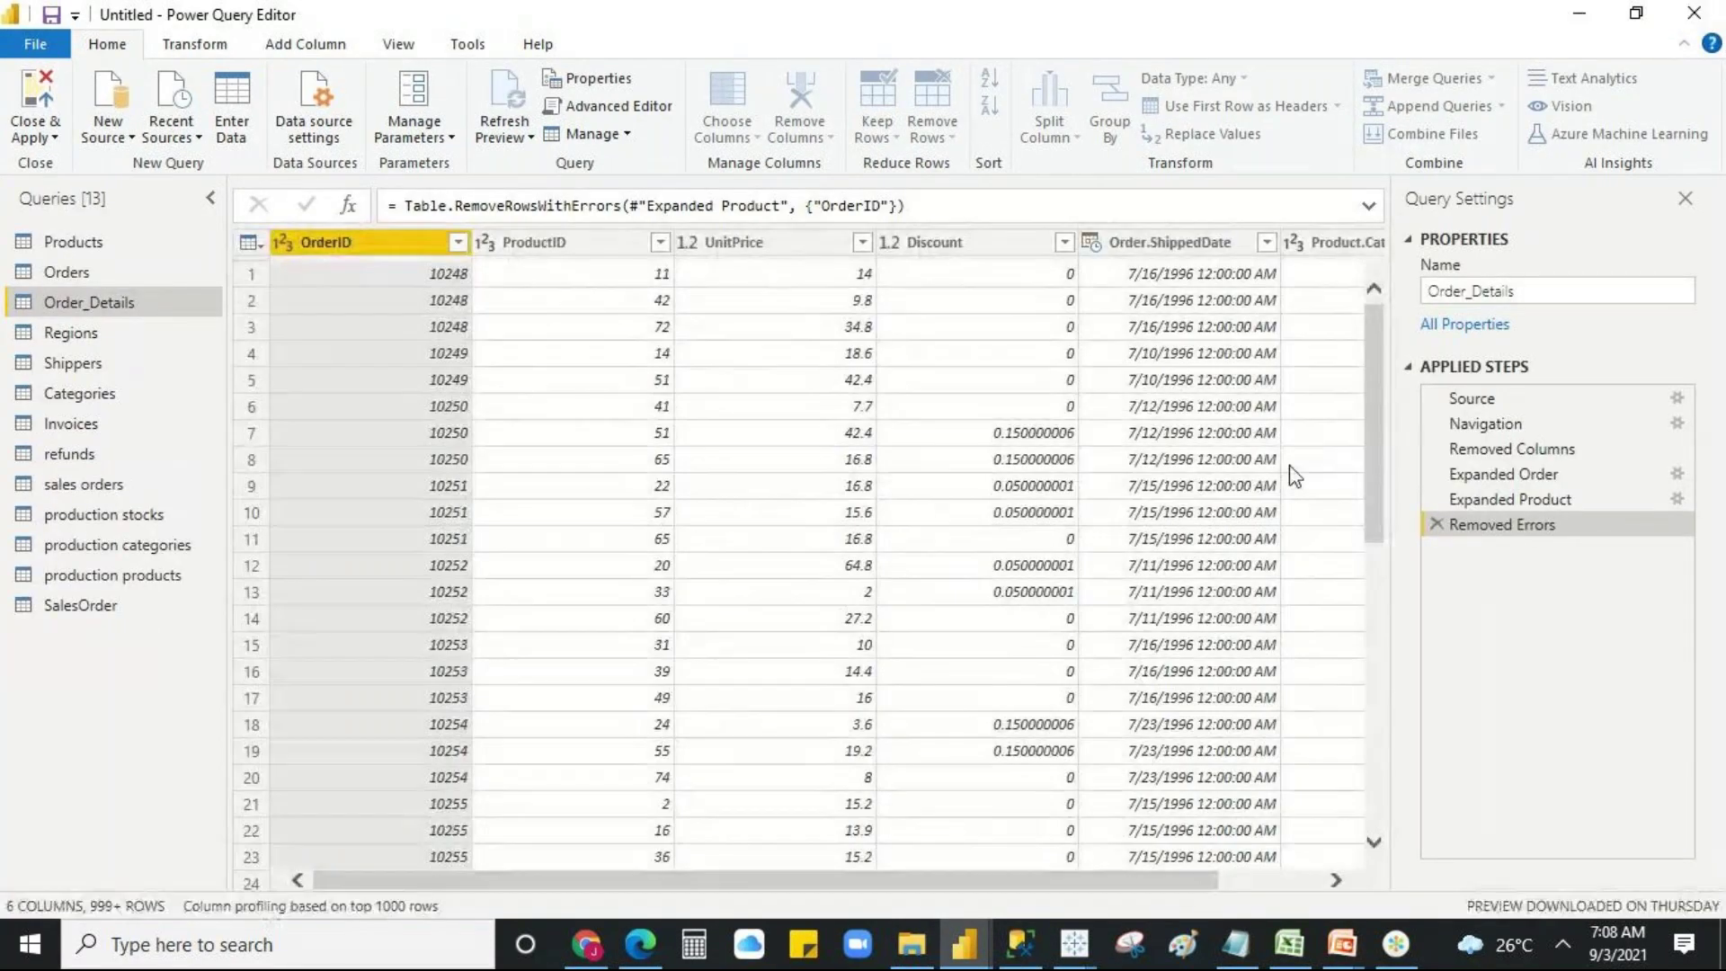
- Close the Power Query Editor and the Untitled report without saving the changes
left_click(1693, 12)
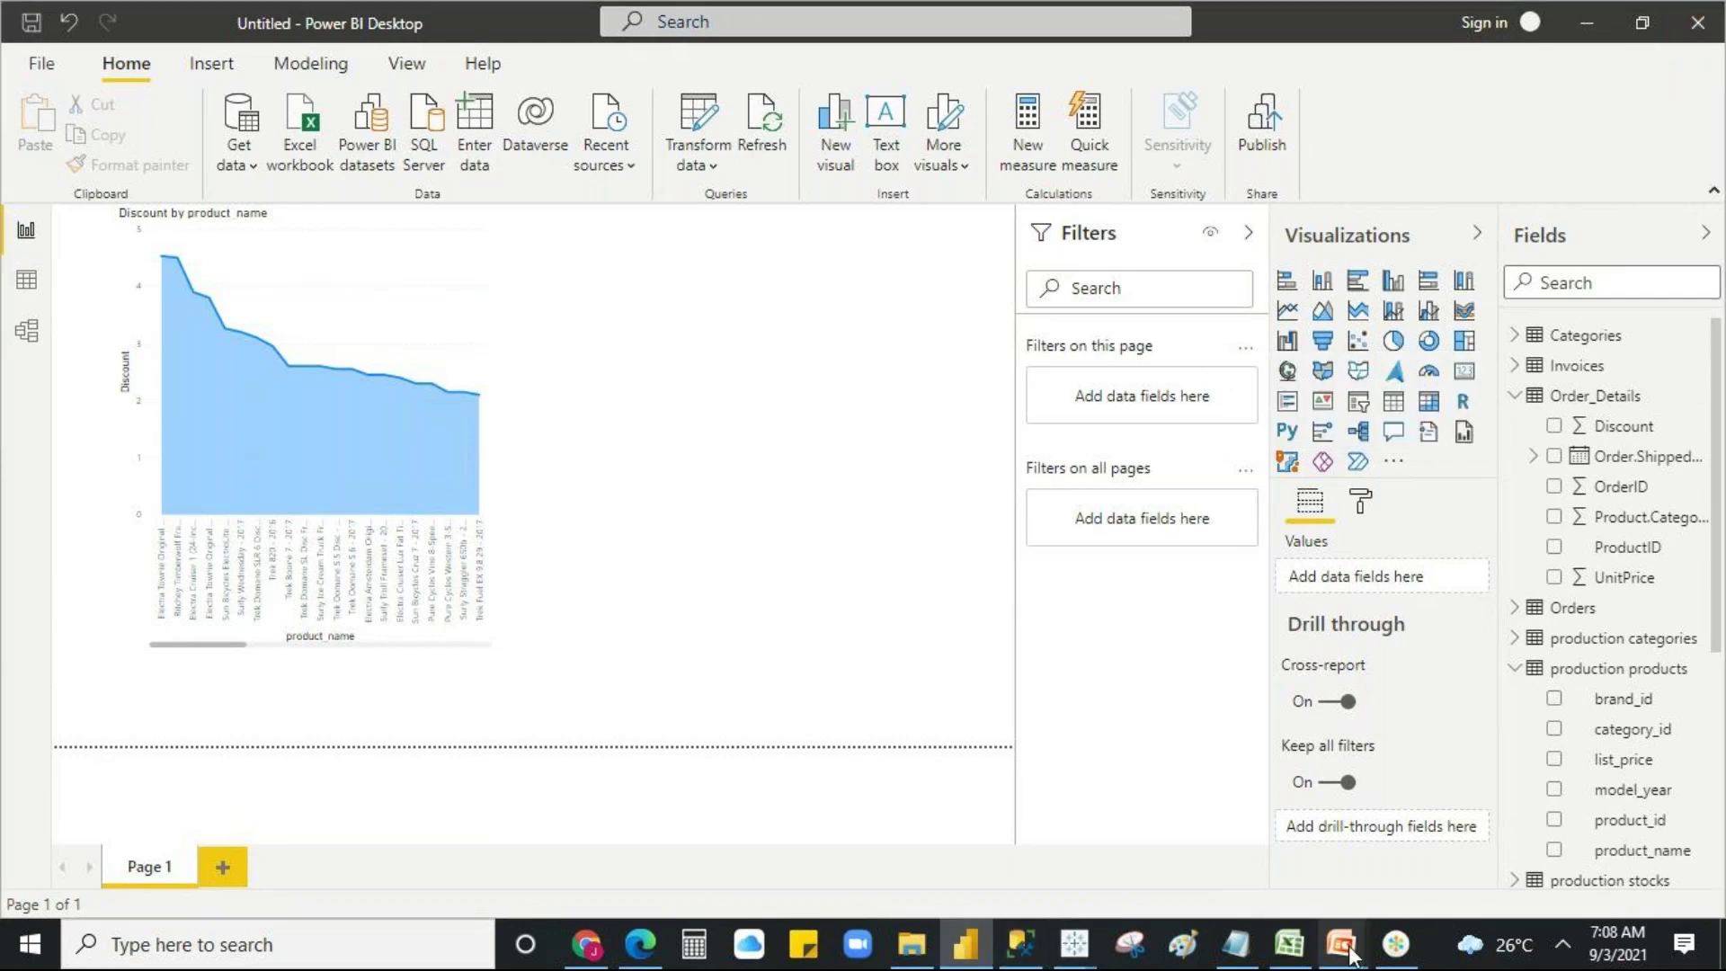
mouse_move(1329, 958)
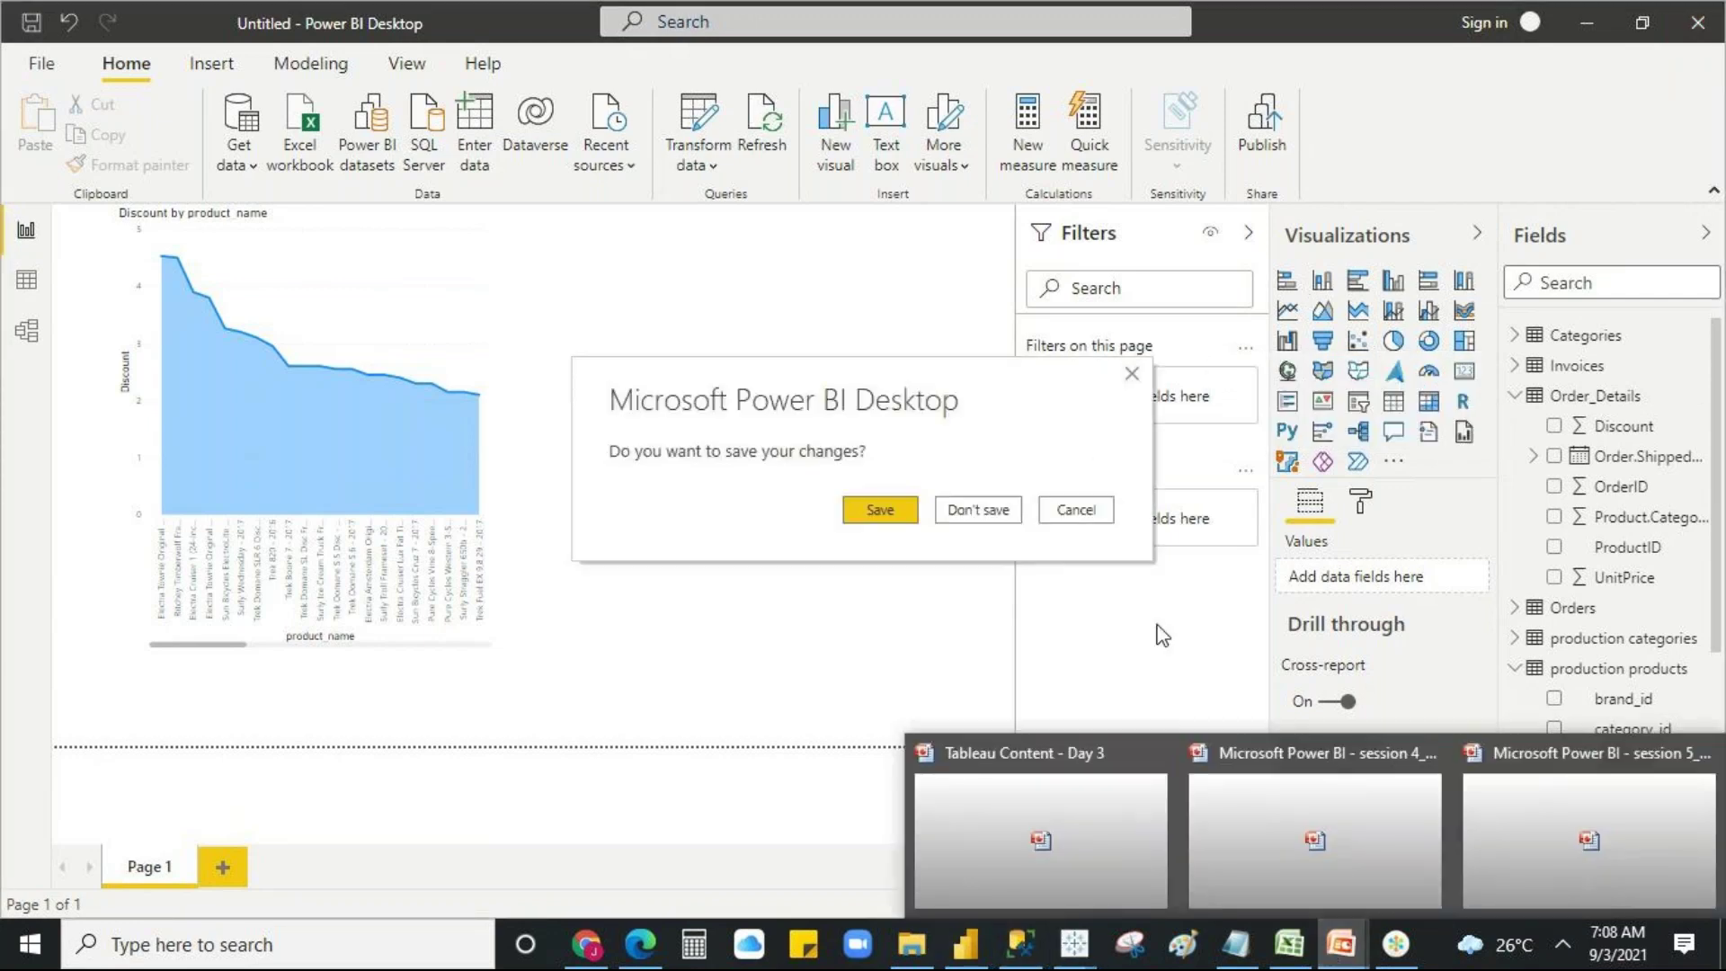
left_click(985, 508)
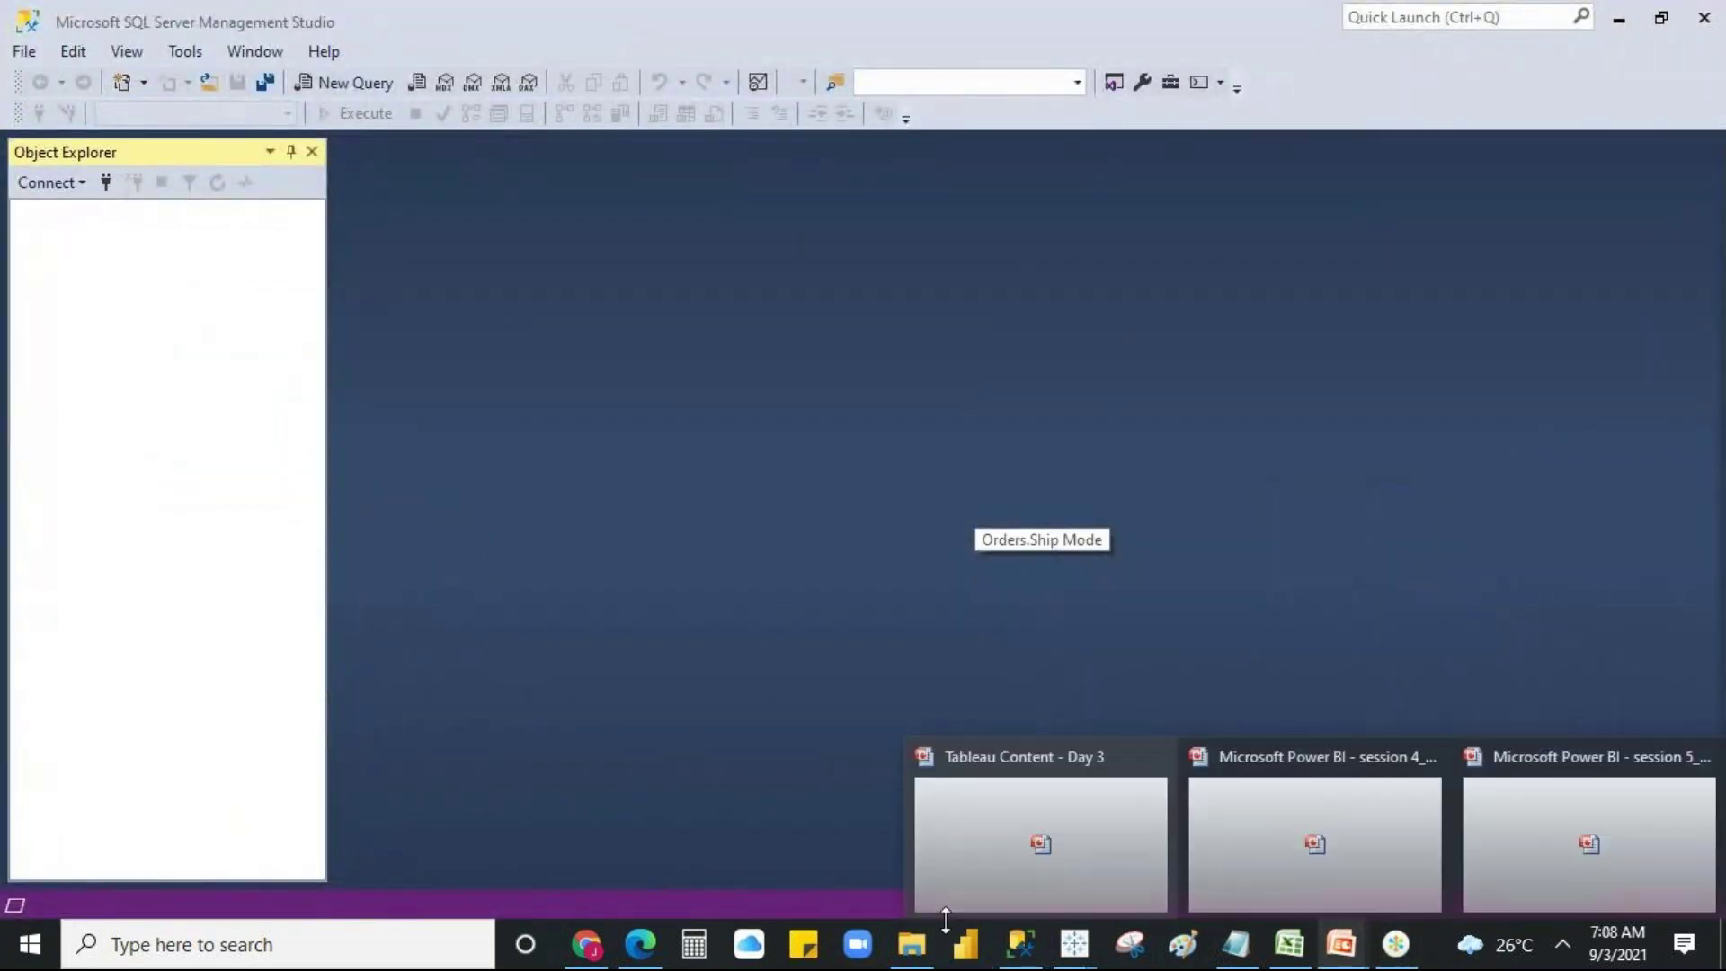
- Switch to the session 5 presentation, remove "Column Profile" from the Column Level Operations list on slide 1, and save the file
mouse_move(1351, 943)
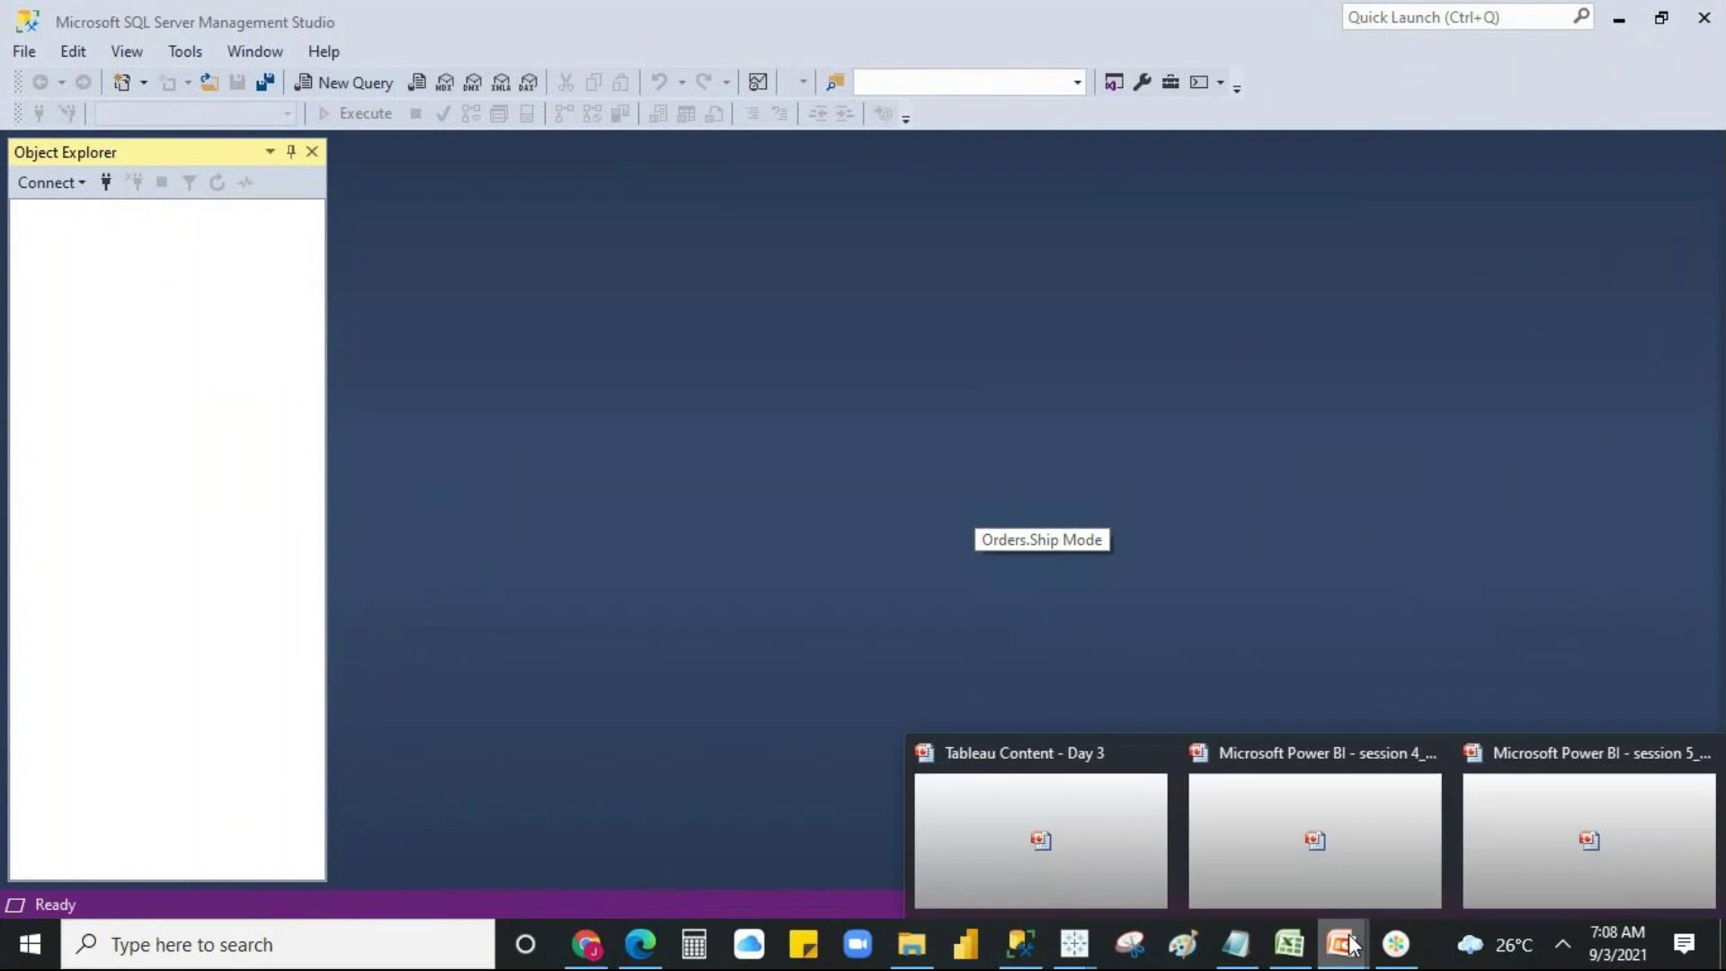
left_click(1646, 773)
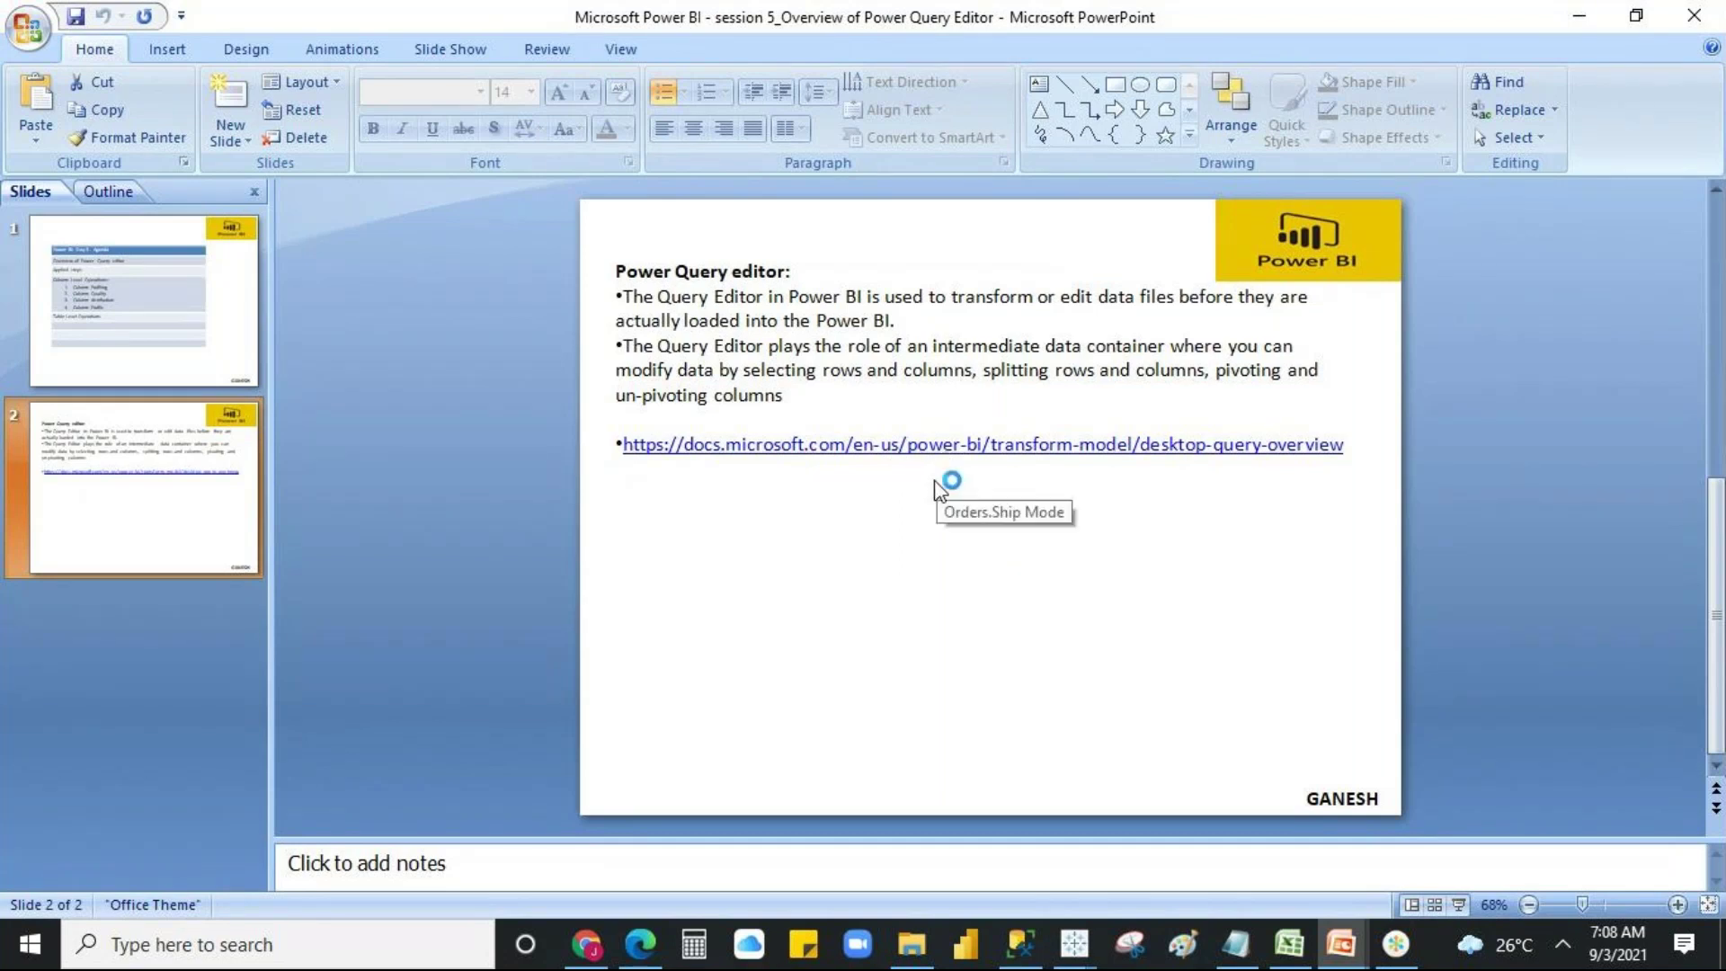
left_click(117, 309)
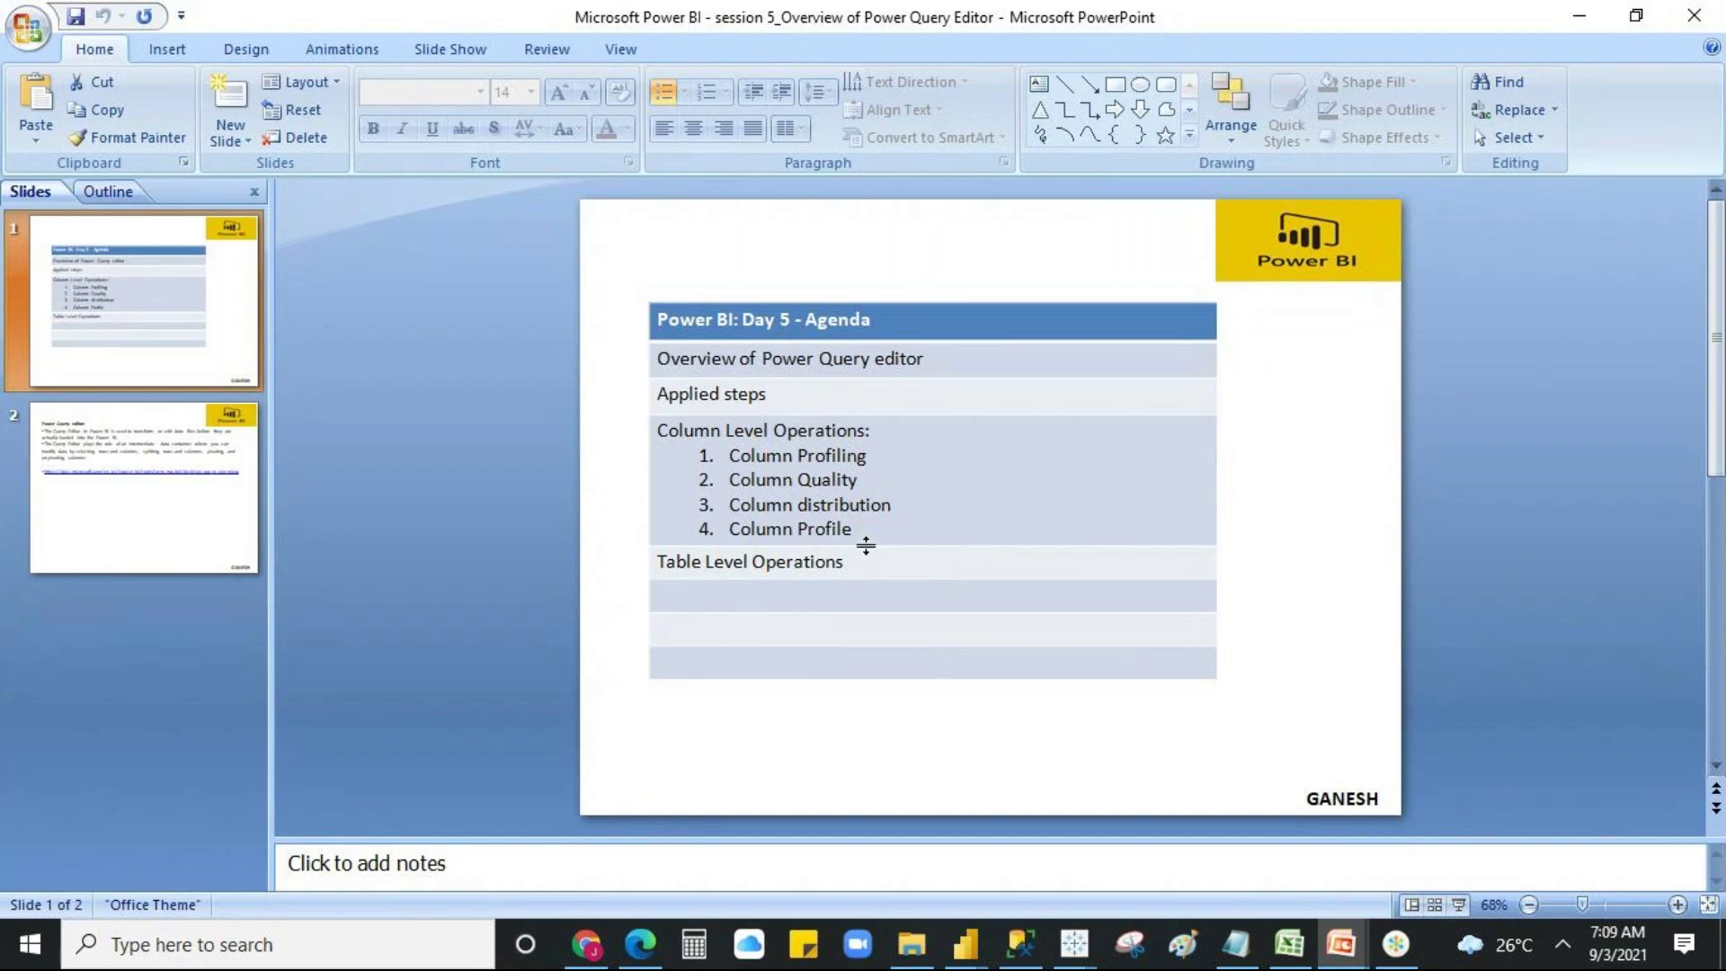
left_click_drag(861, 530, 701, 529)
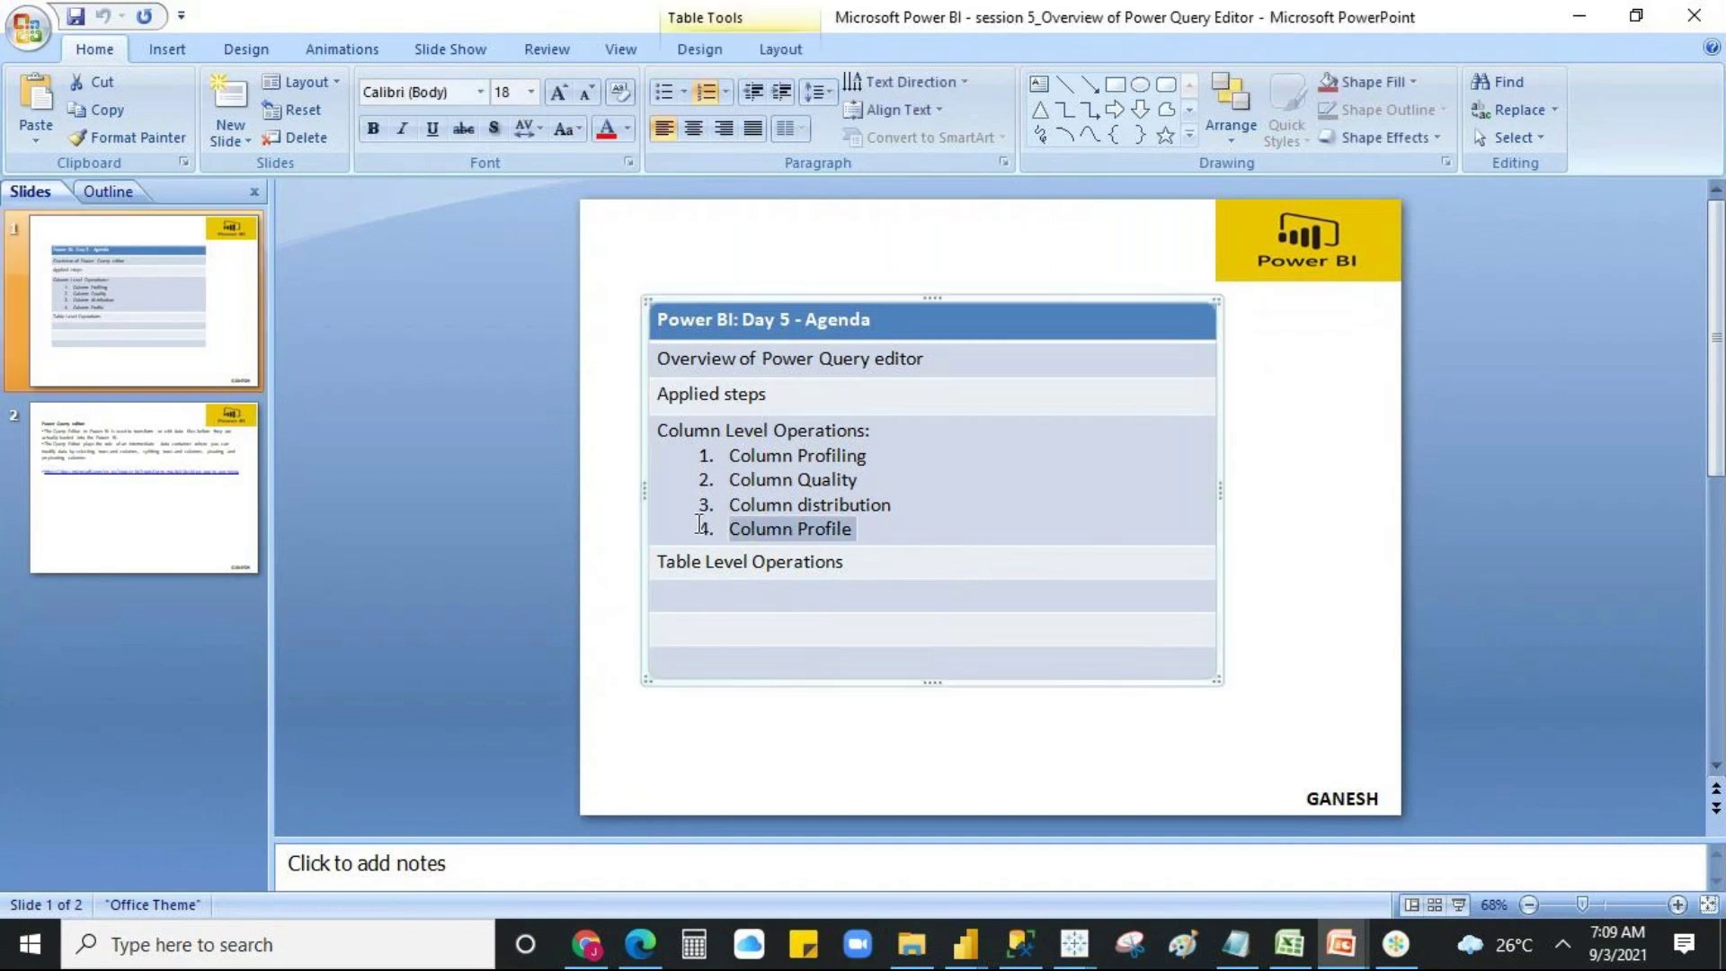
key("BackSpace")
key("BackSpace")
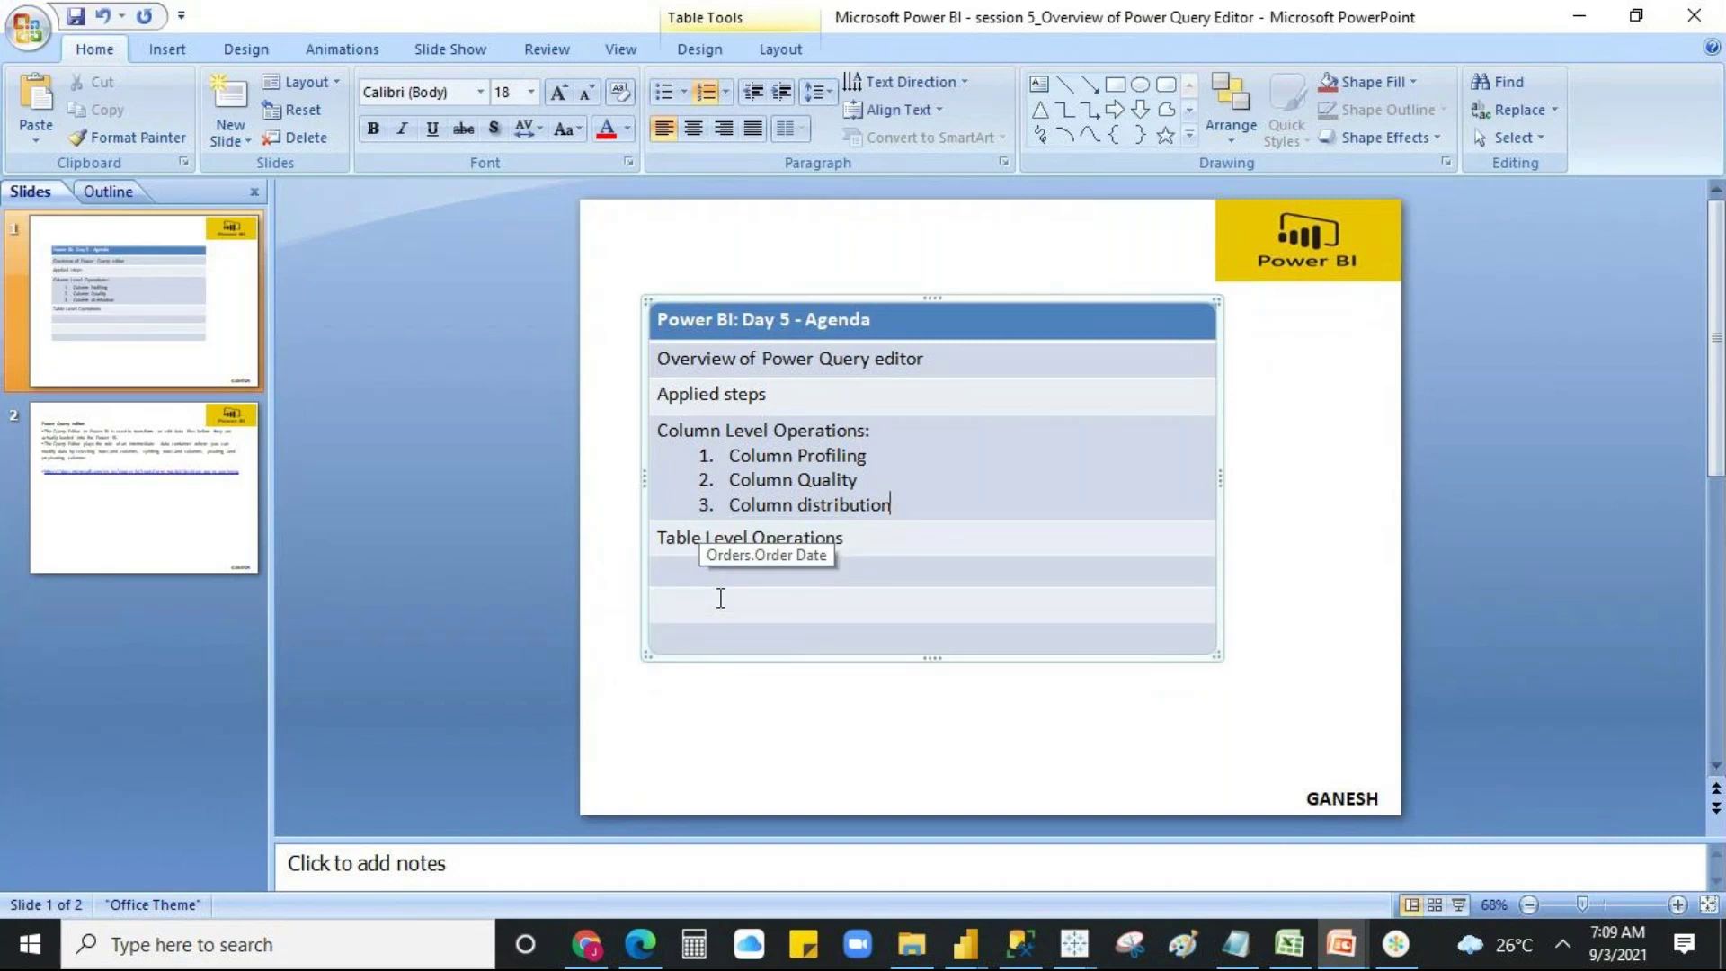
left_click(865, 737)
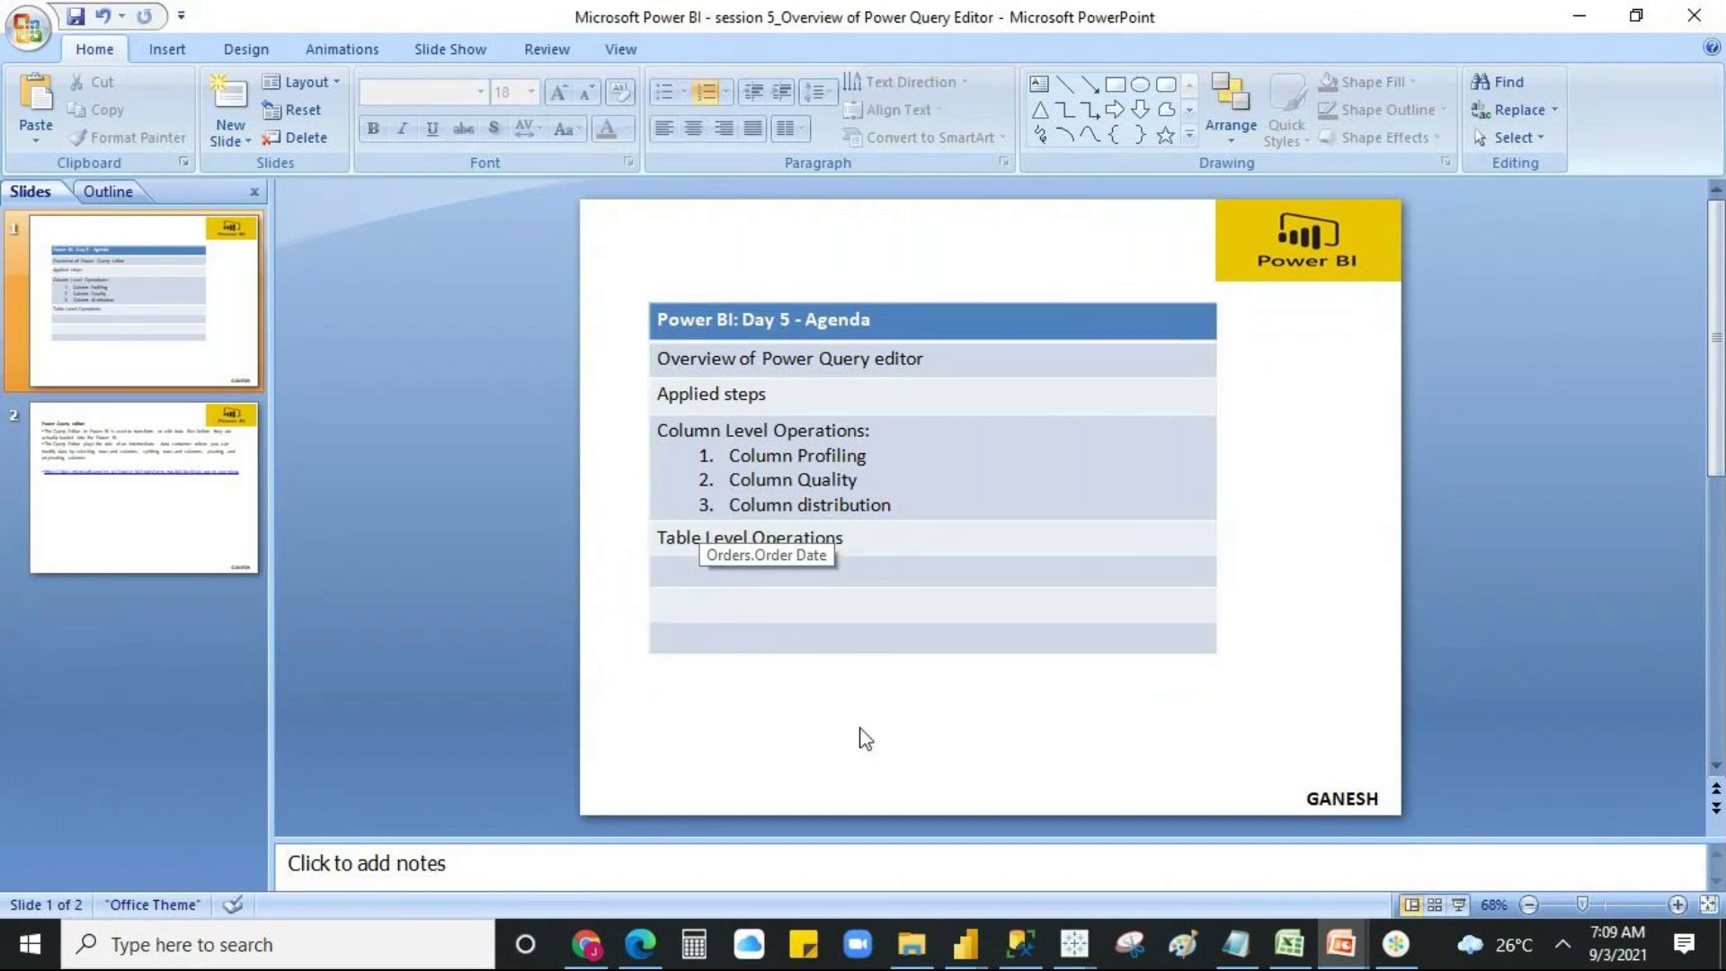
left_click(75, 17)
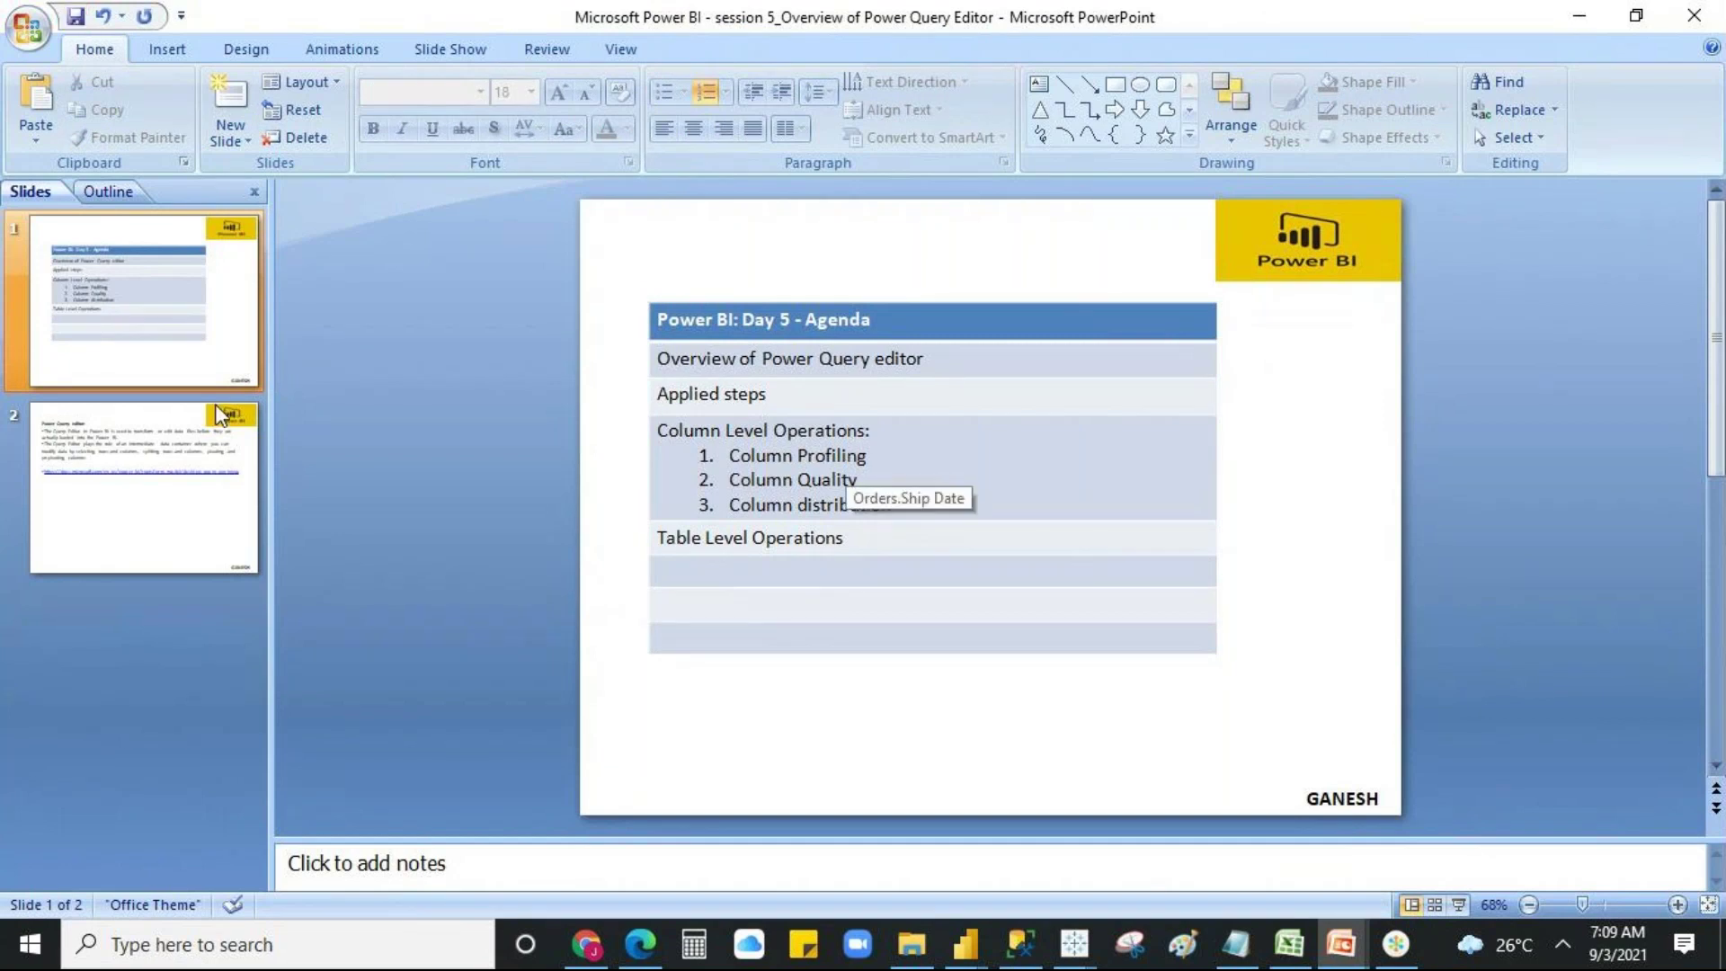
left_click(140, 491)
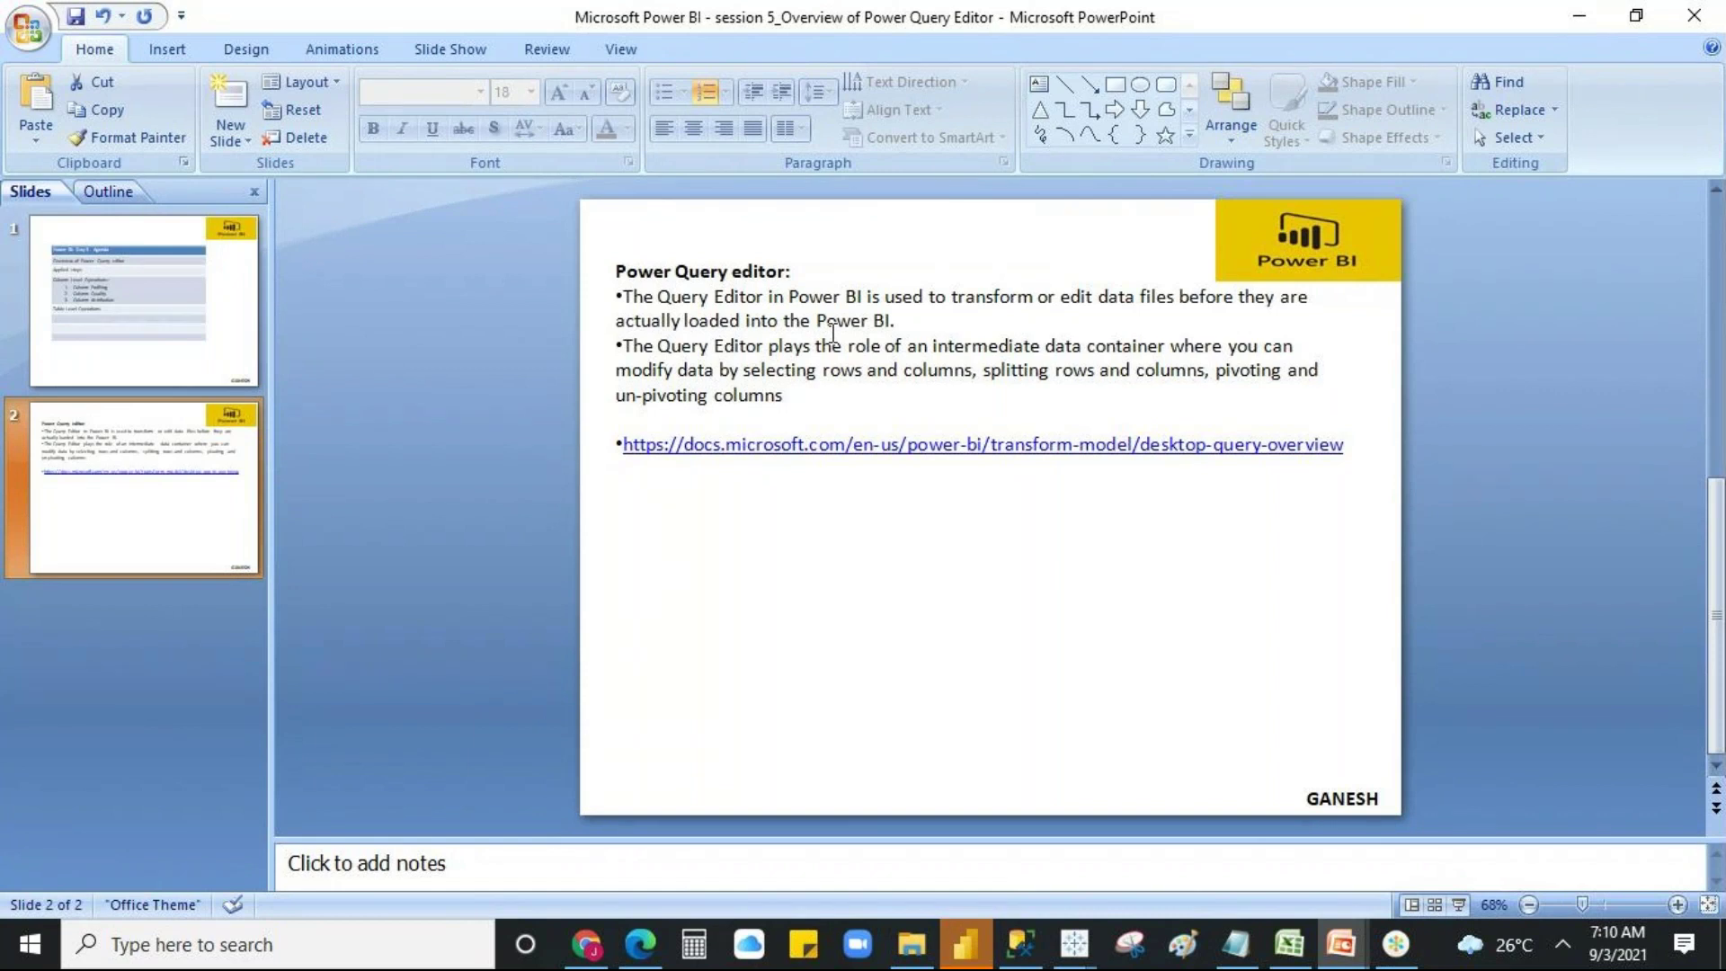
left_click(965, 943)
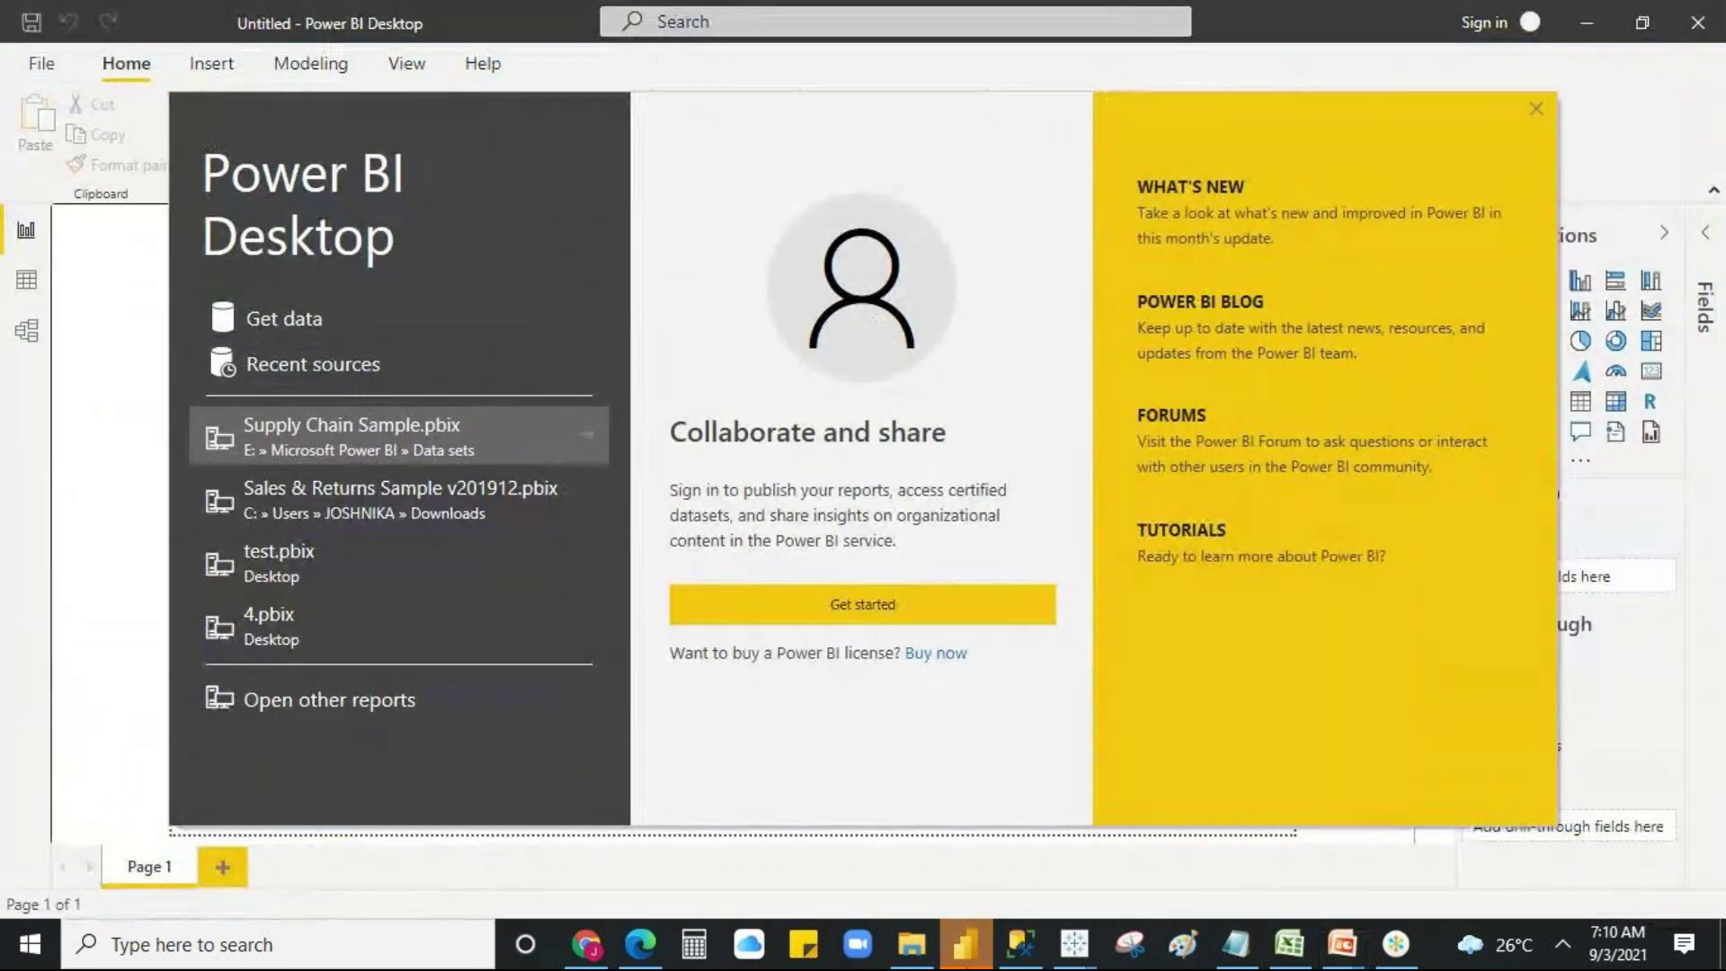
left_click(1536, 109)
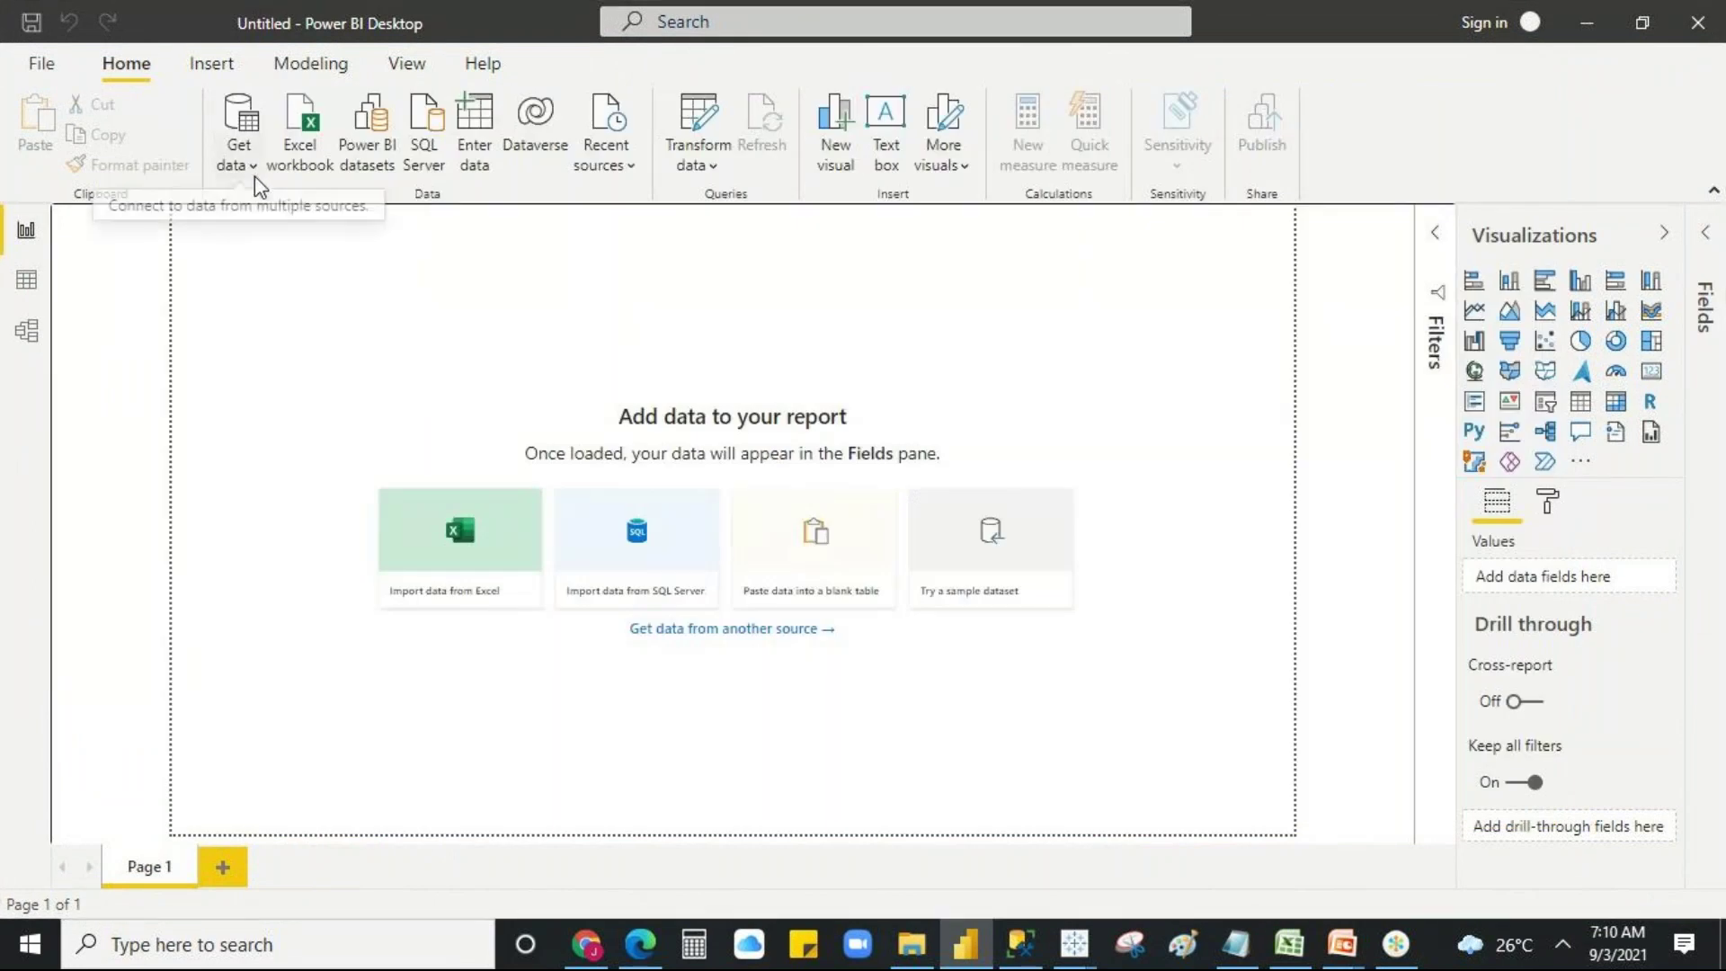
left_click(622, 178)
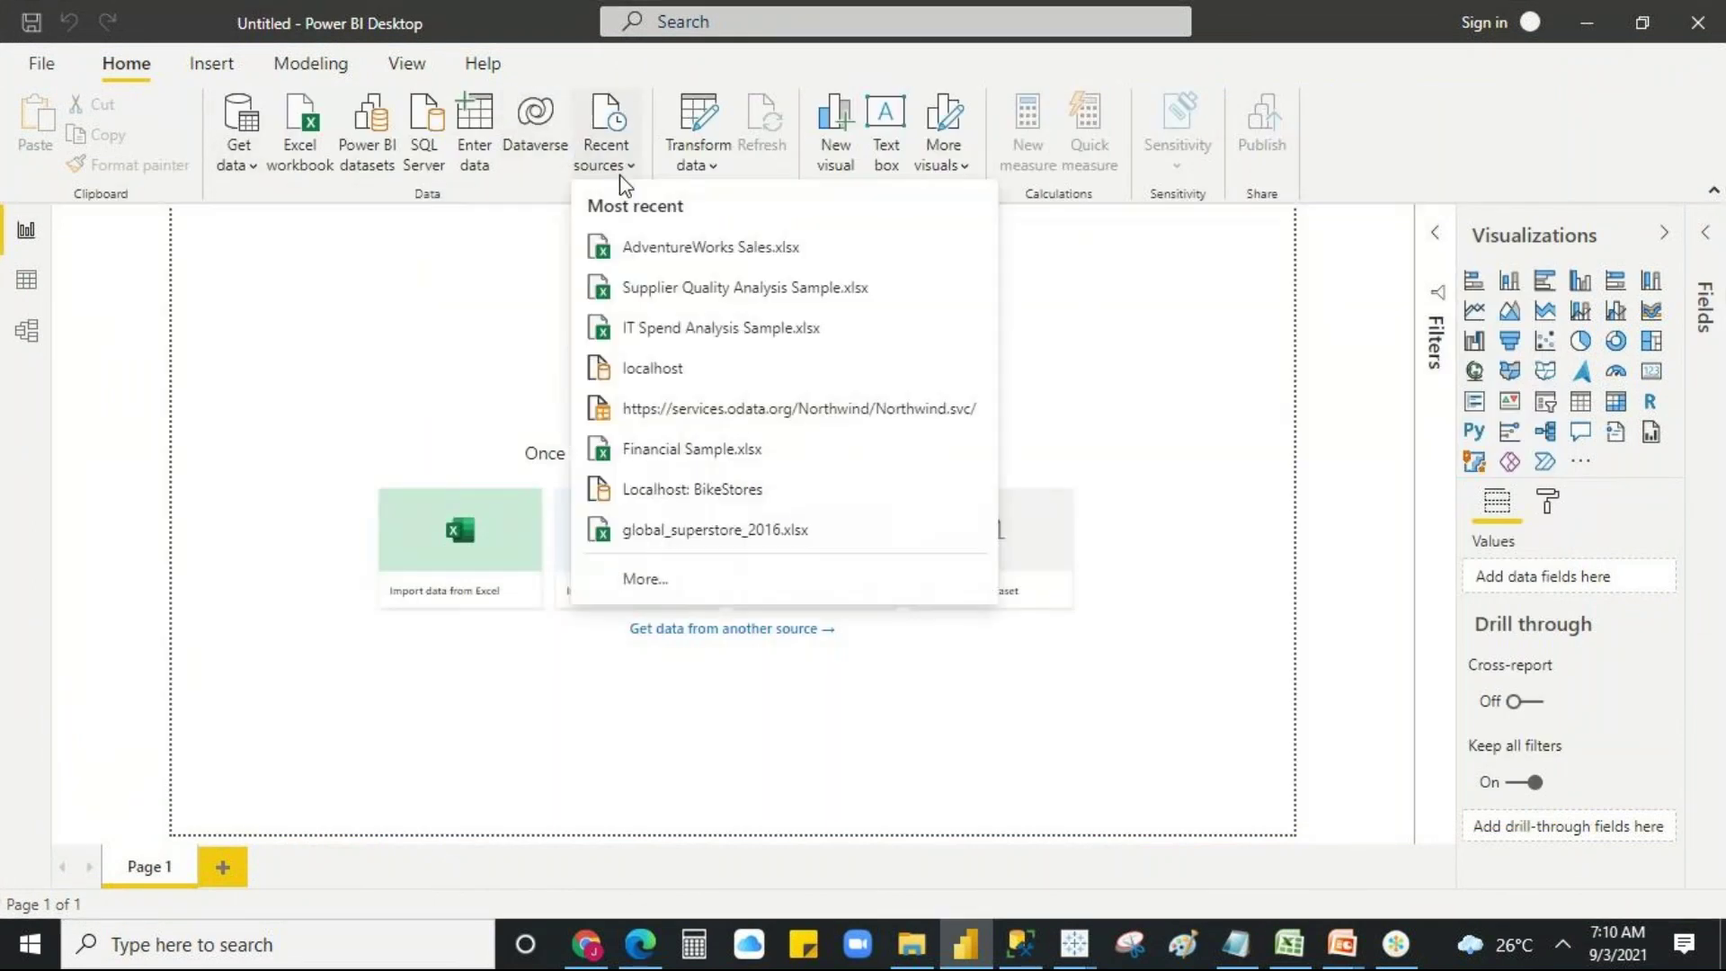
left_click(763, 409)
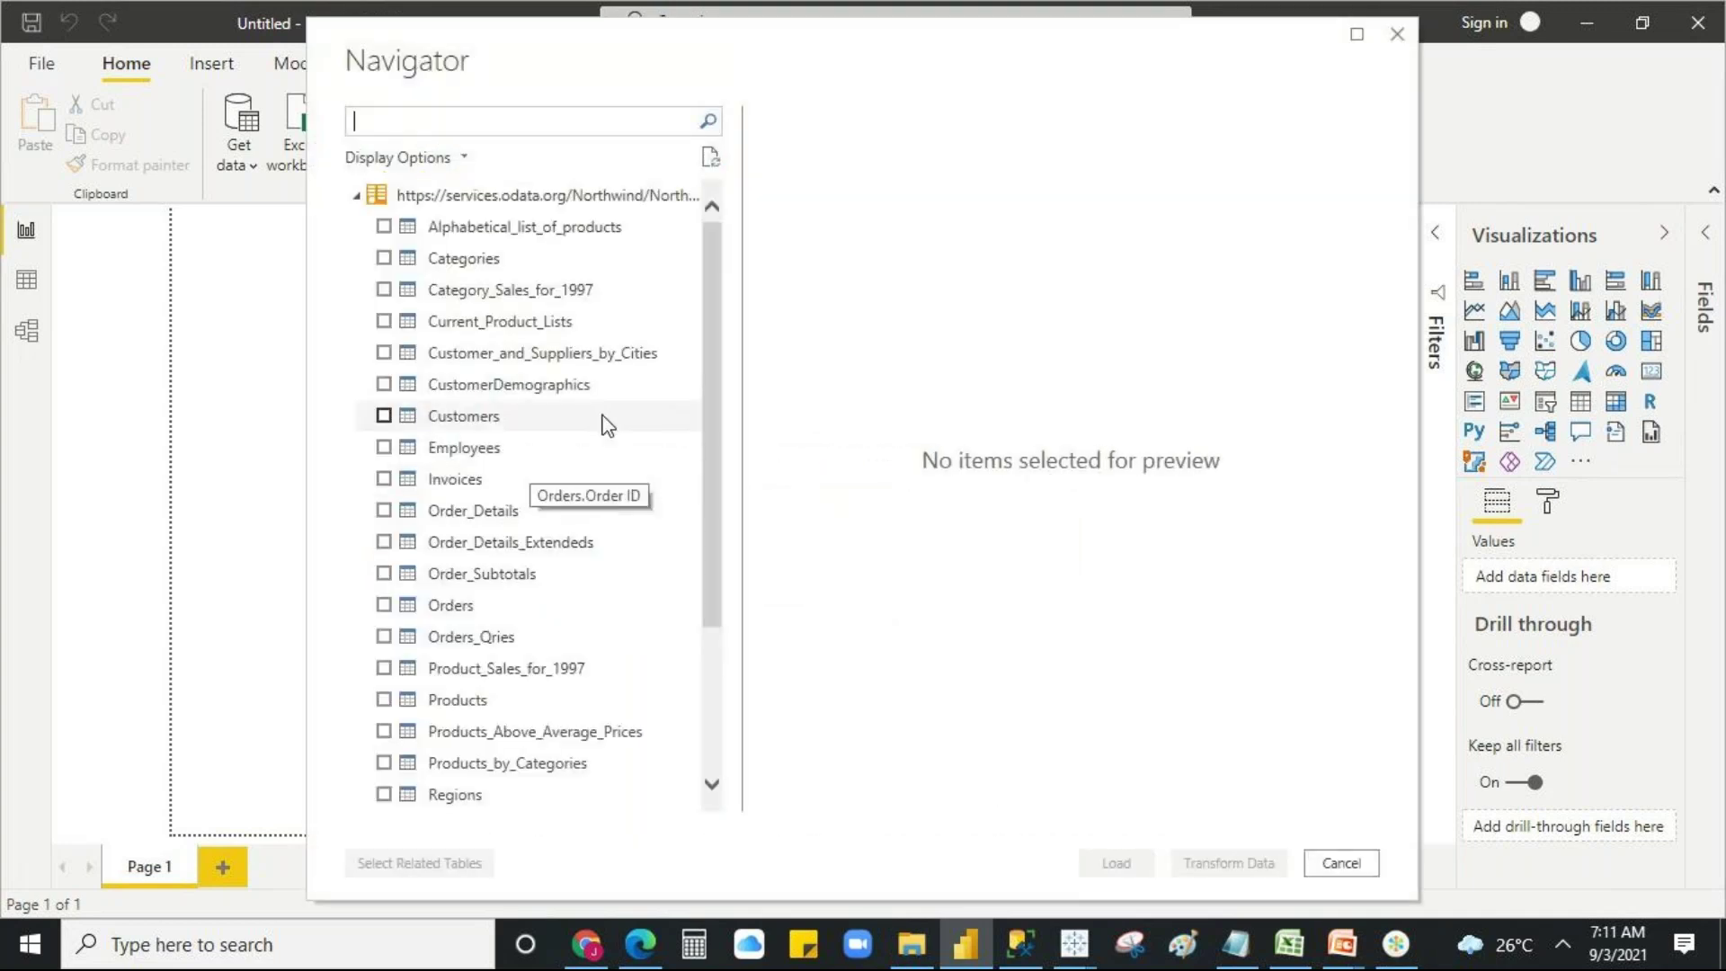
- Look through the Northwind tables in the Navigator and select the Order_Details table
scroll(602, 414, "down", 2)
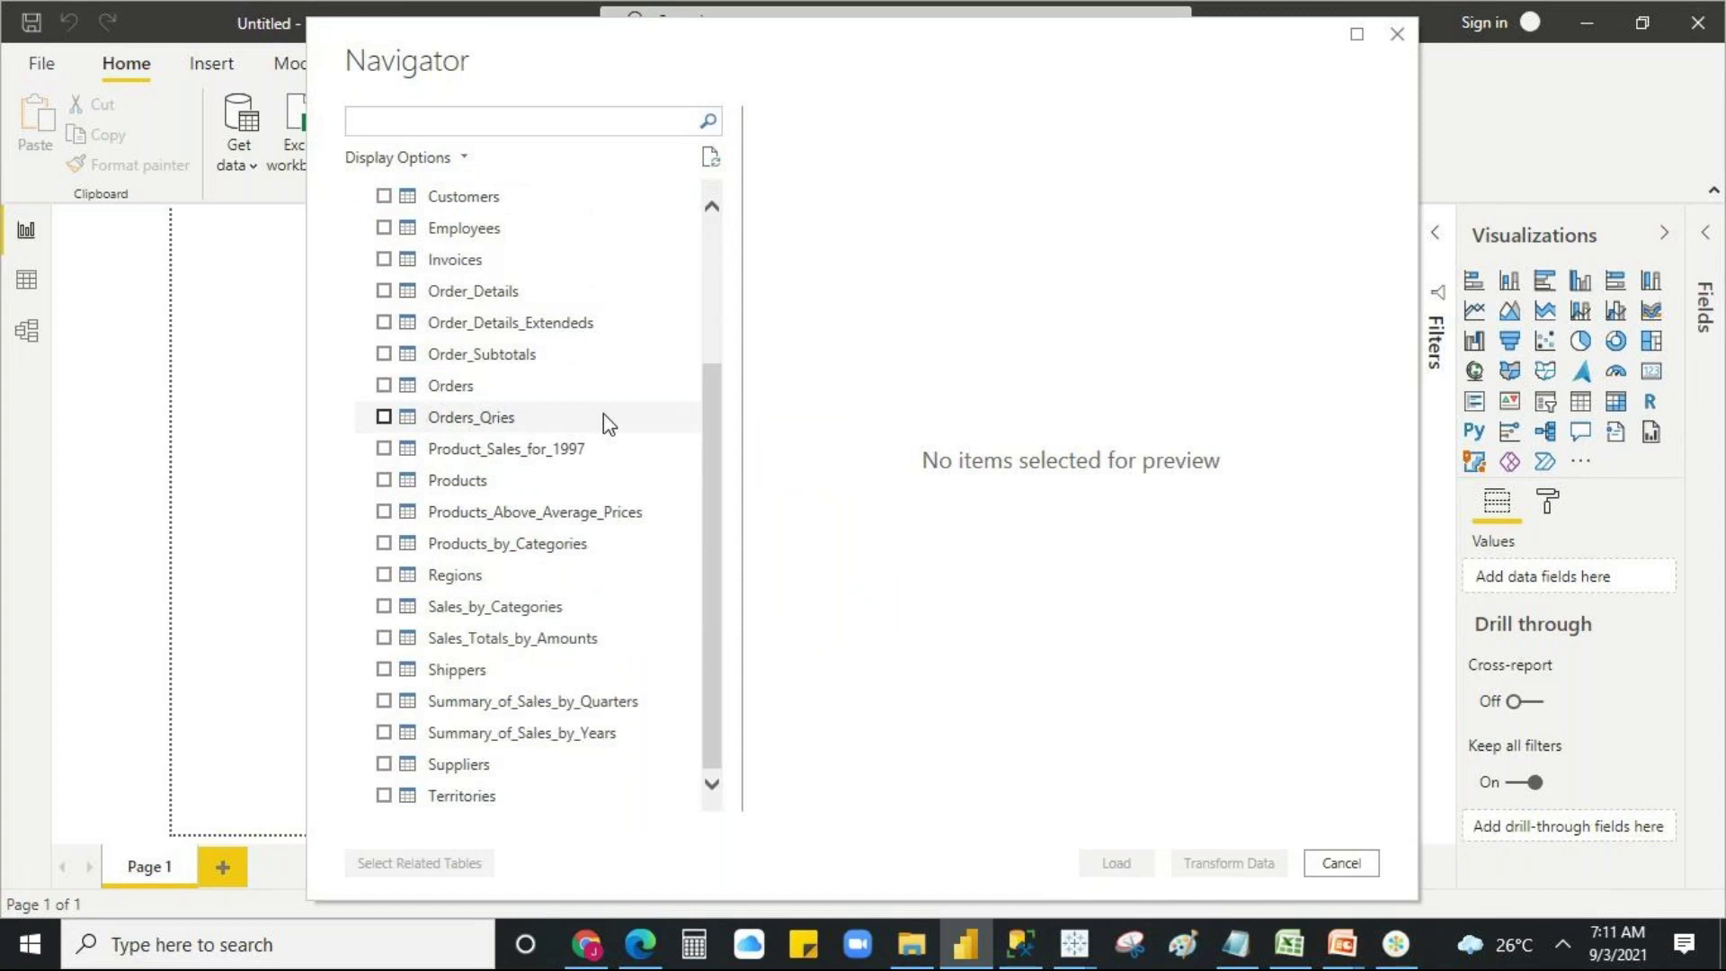
scroll(602, 414, "up", 2)
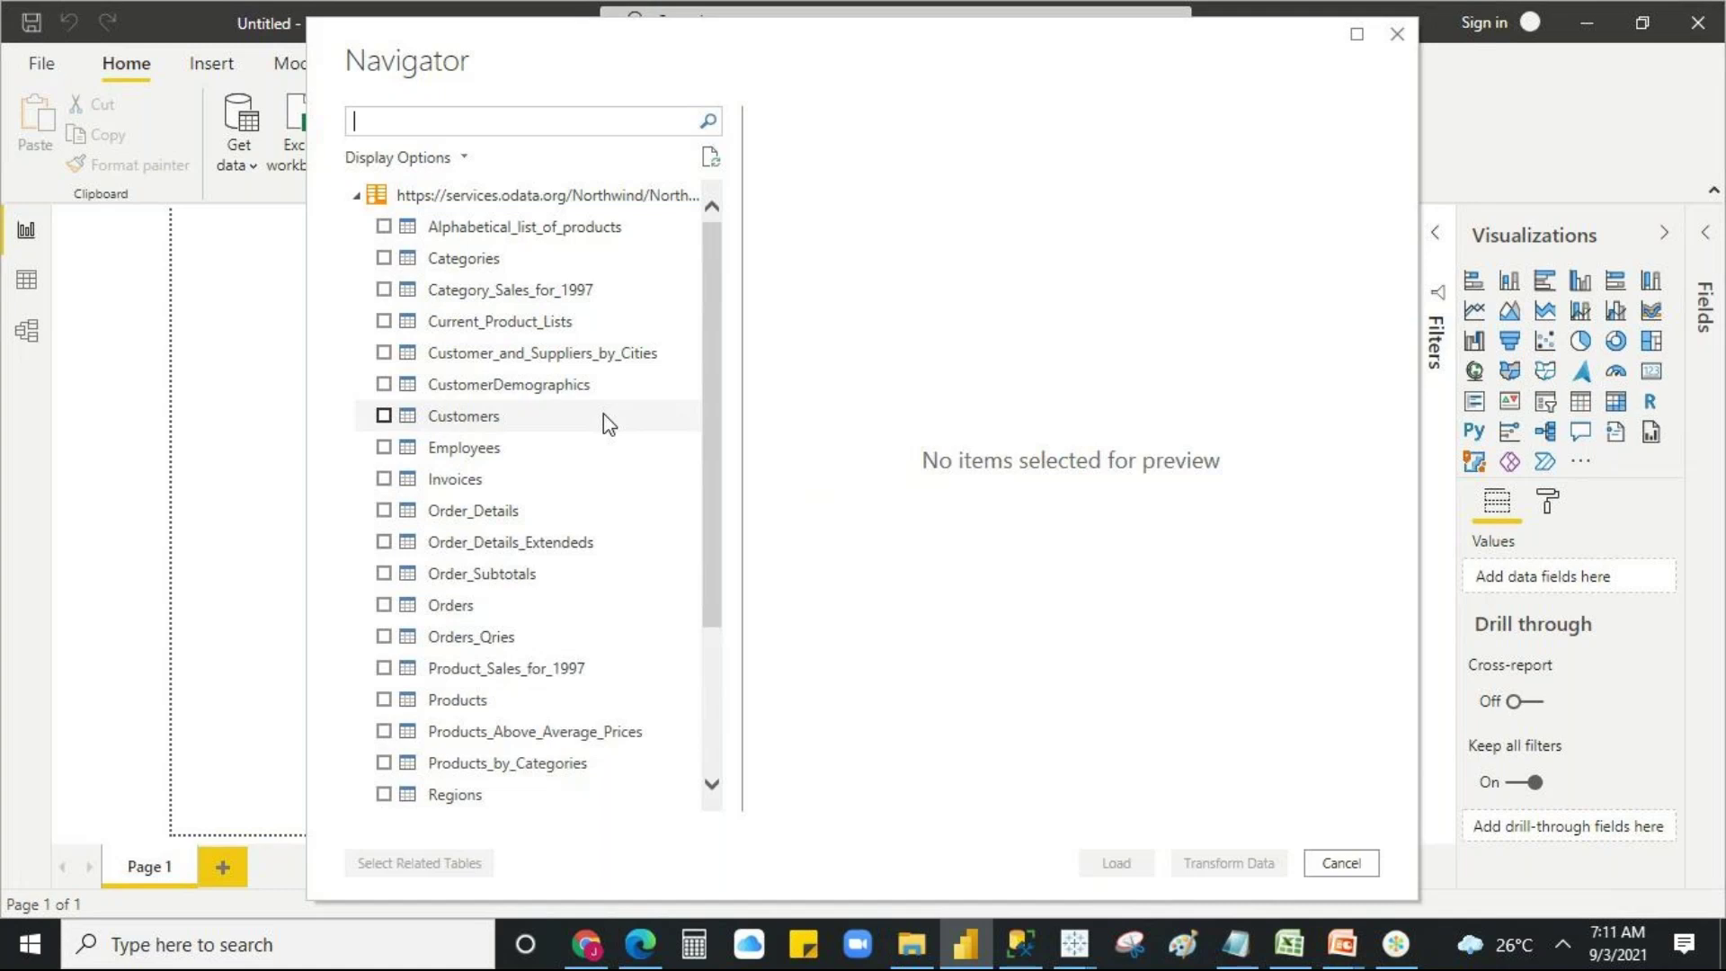
left_click(383, 510)
left_click(384, 510)
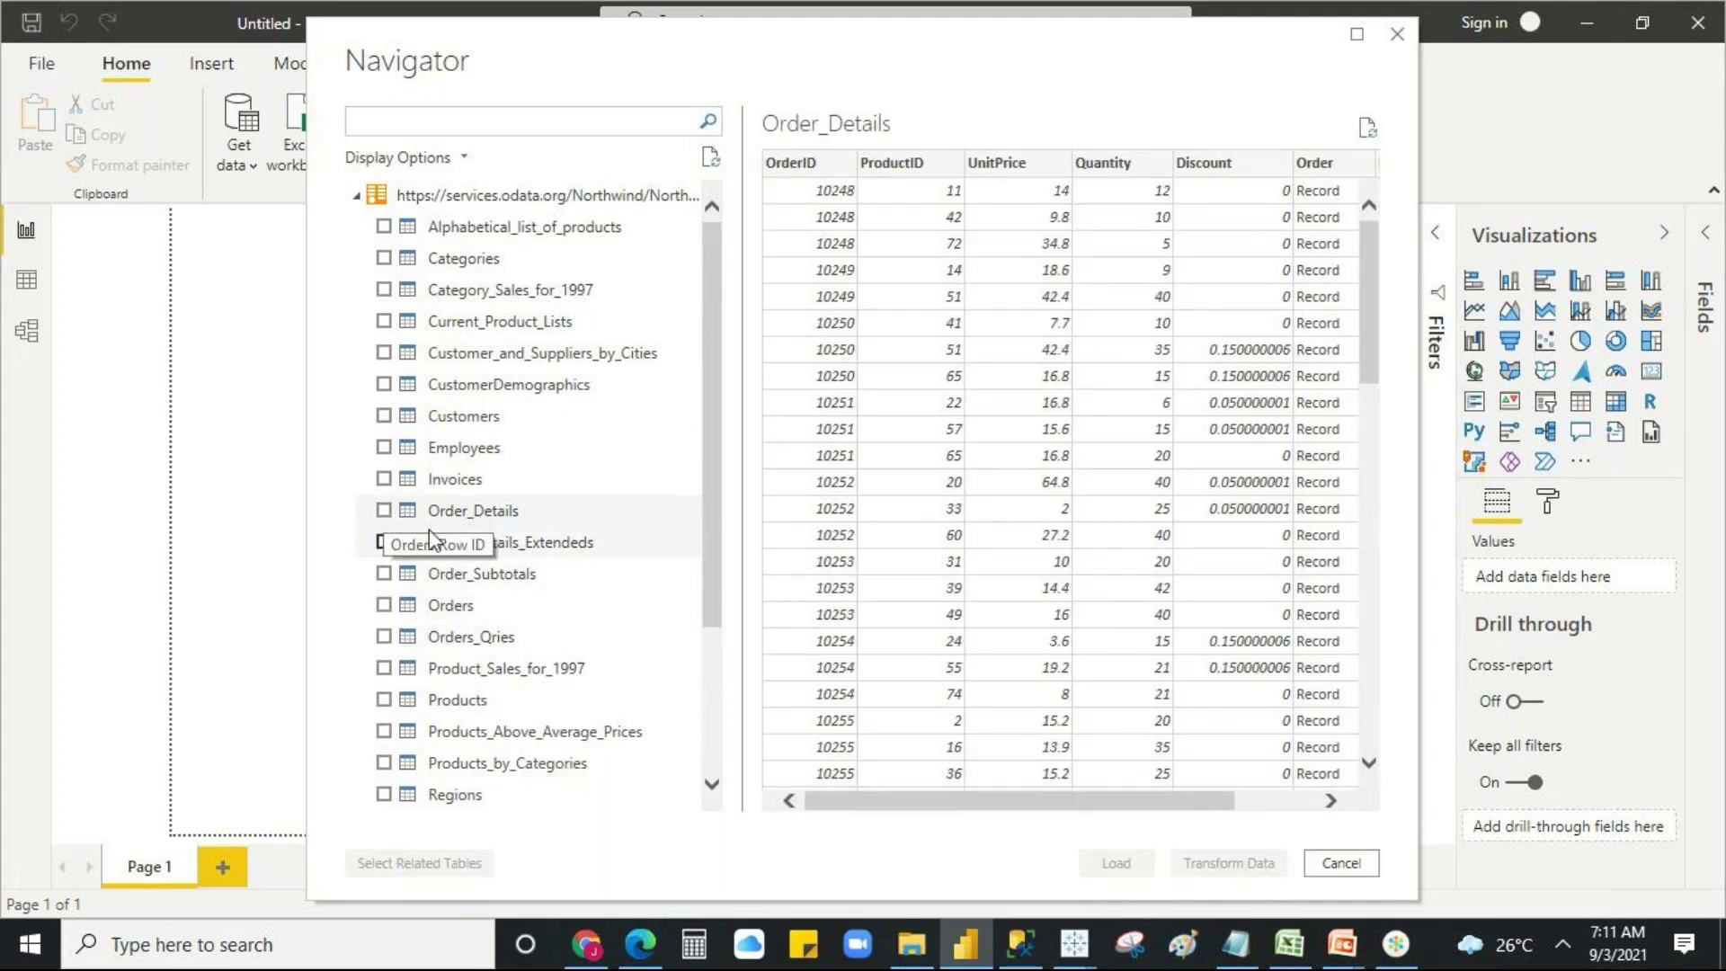
scroll(503, 503, "down", 3)
scroll(514, 594, "up", 3)
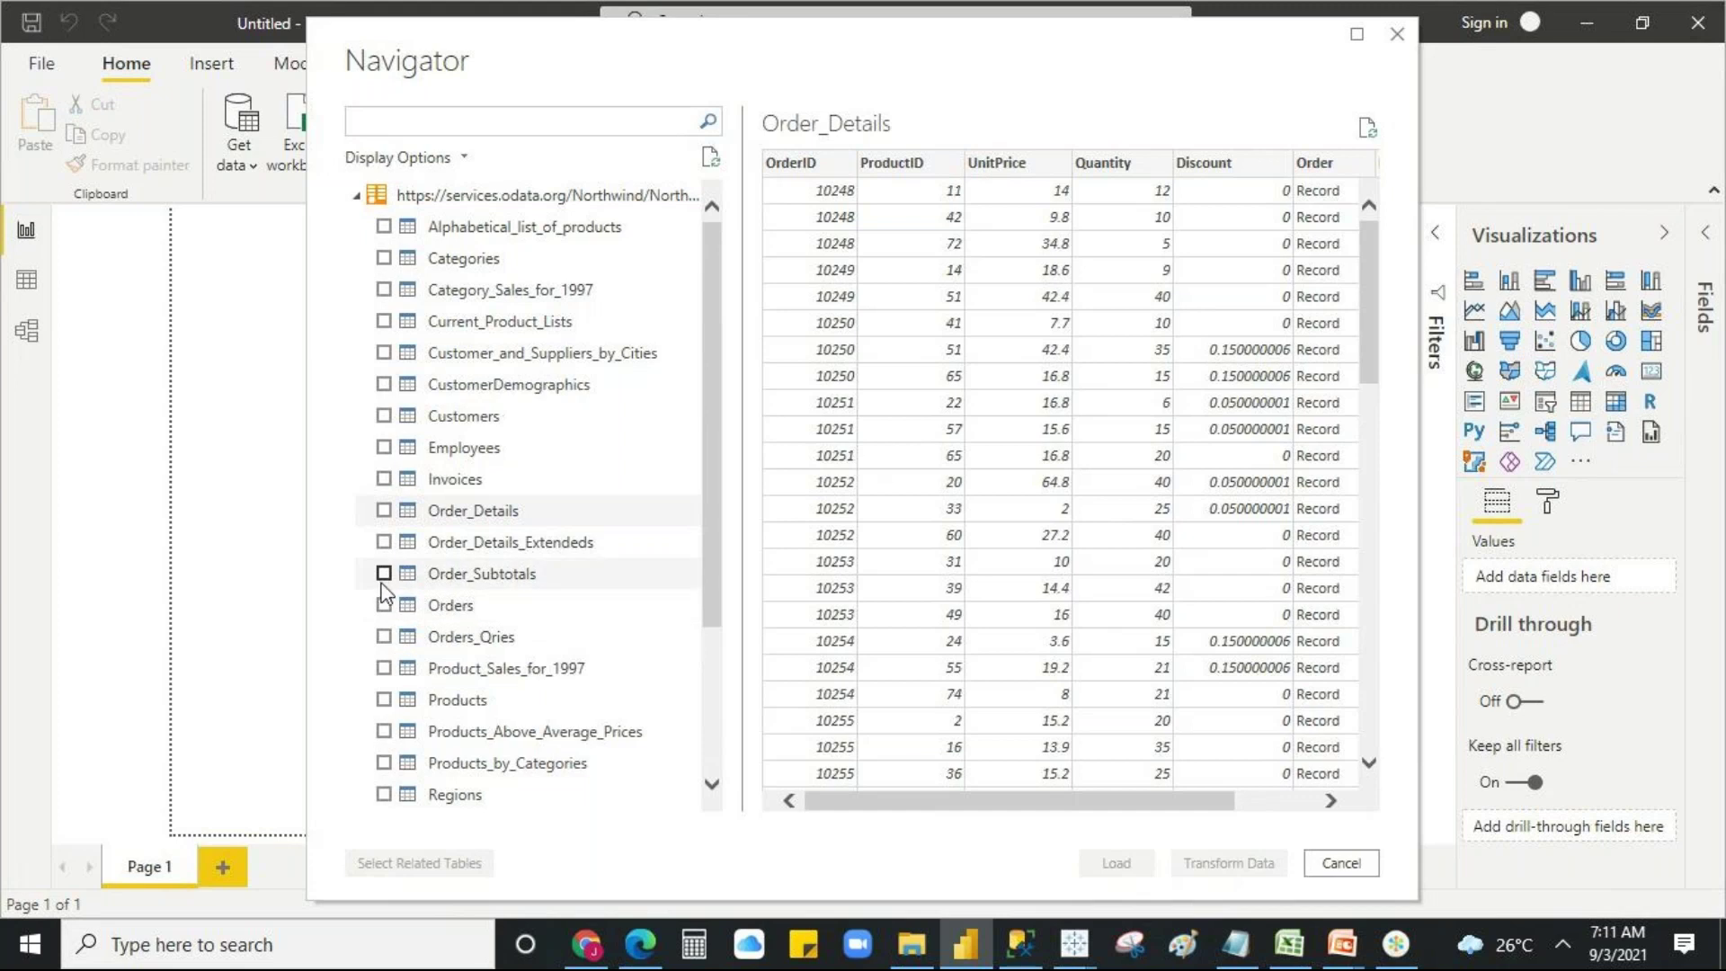
left_click(382, 510)
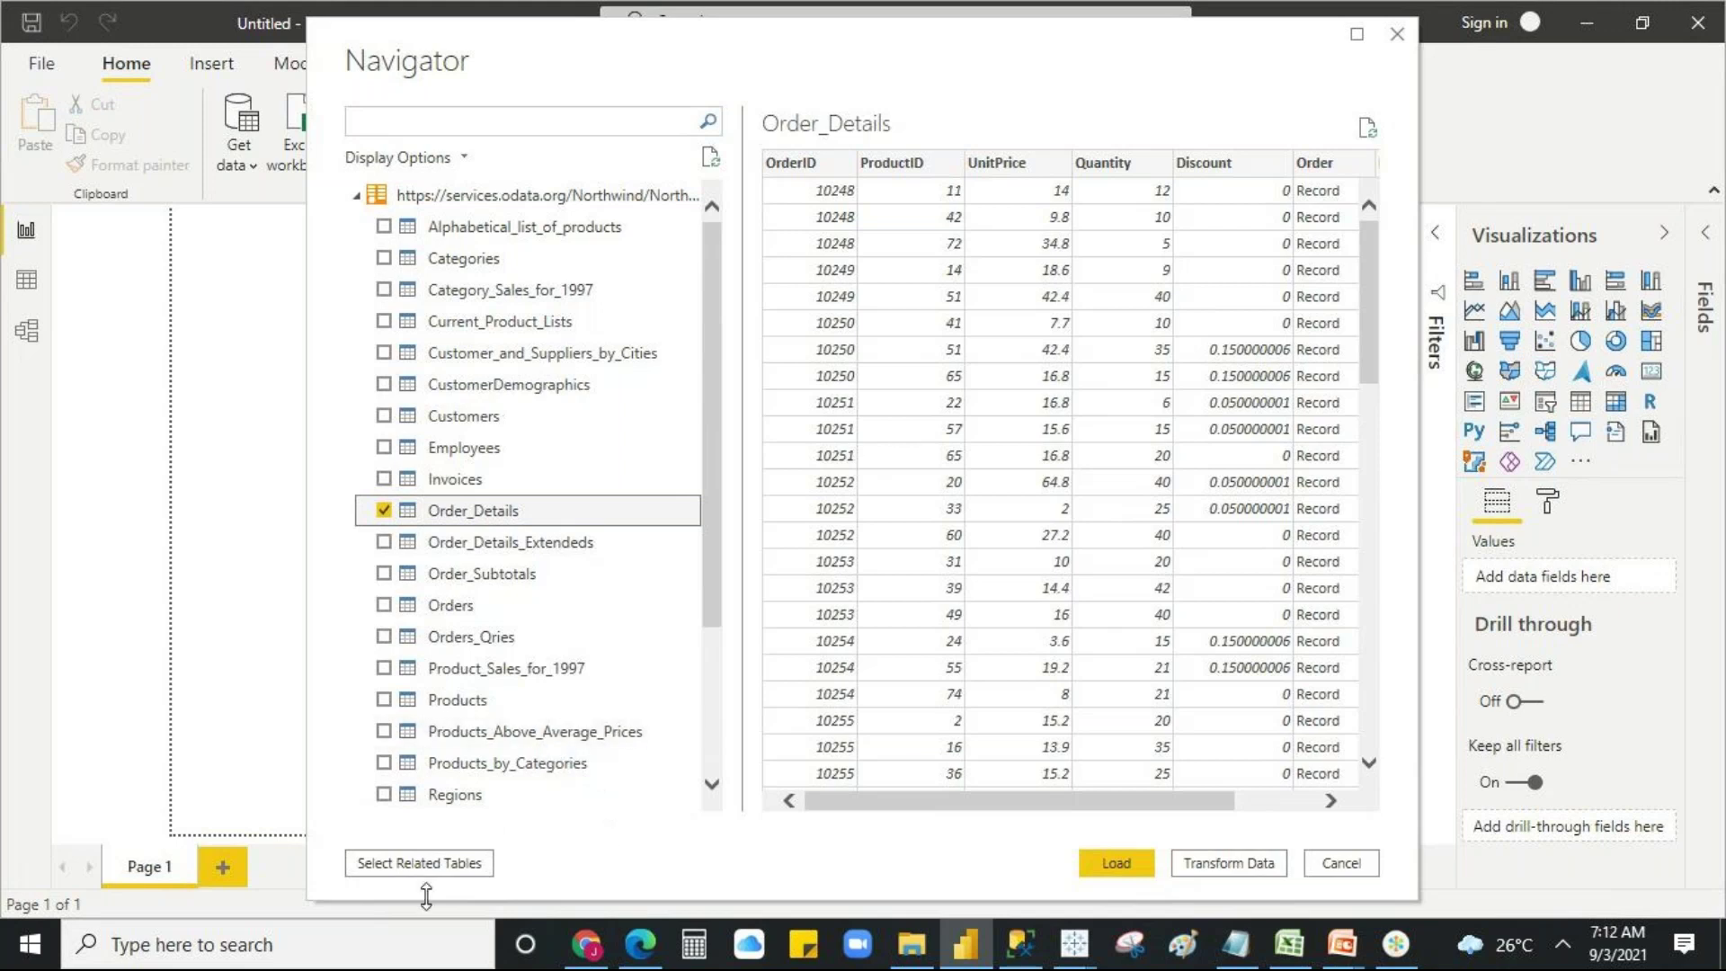
- Extend the Order_Details selection with its related tables, repeating the related-table lookup until no more tables are added
left_click(396, 861)
scroll(569, 290, "down", 3)
scroll(540, 400, "up", 3)
left_click(454, 865)
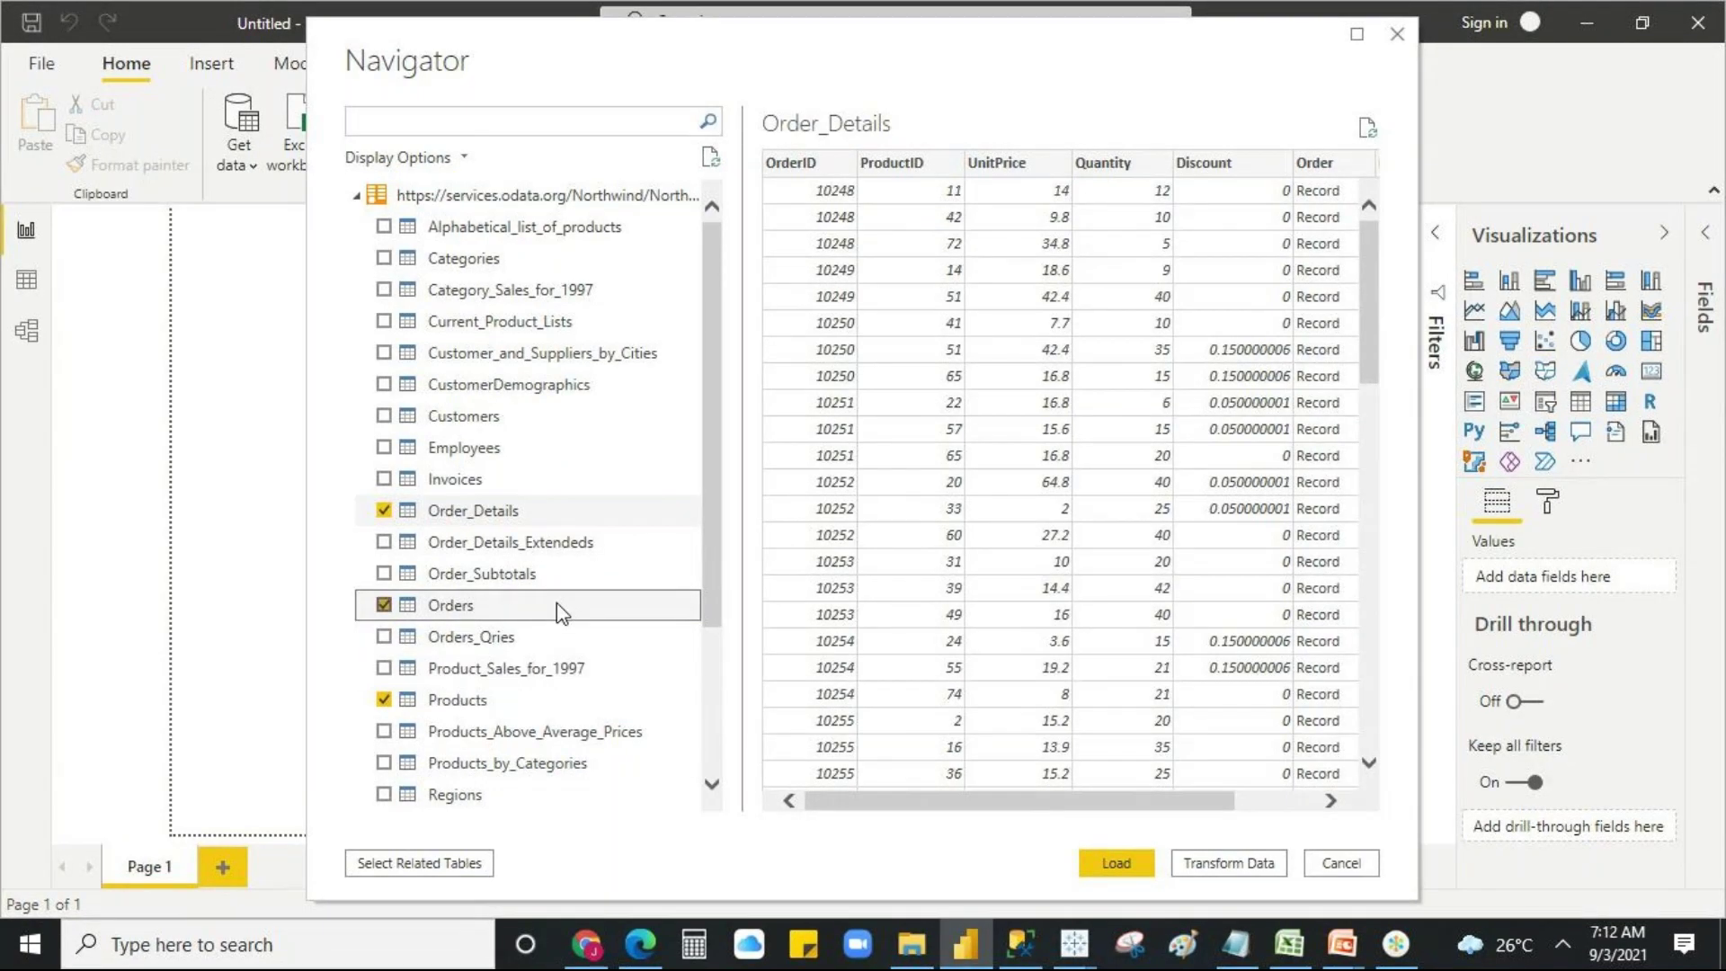
scroll(557, 604, "down", 1)
scroll(557, 602, "down", 2)
scroll(557, 601, "up", 3)
left_click(441, 863)
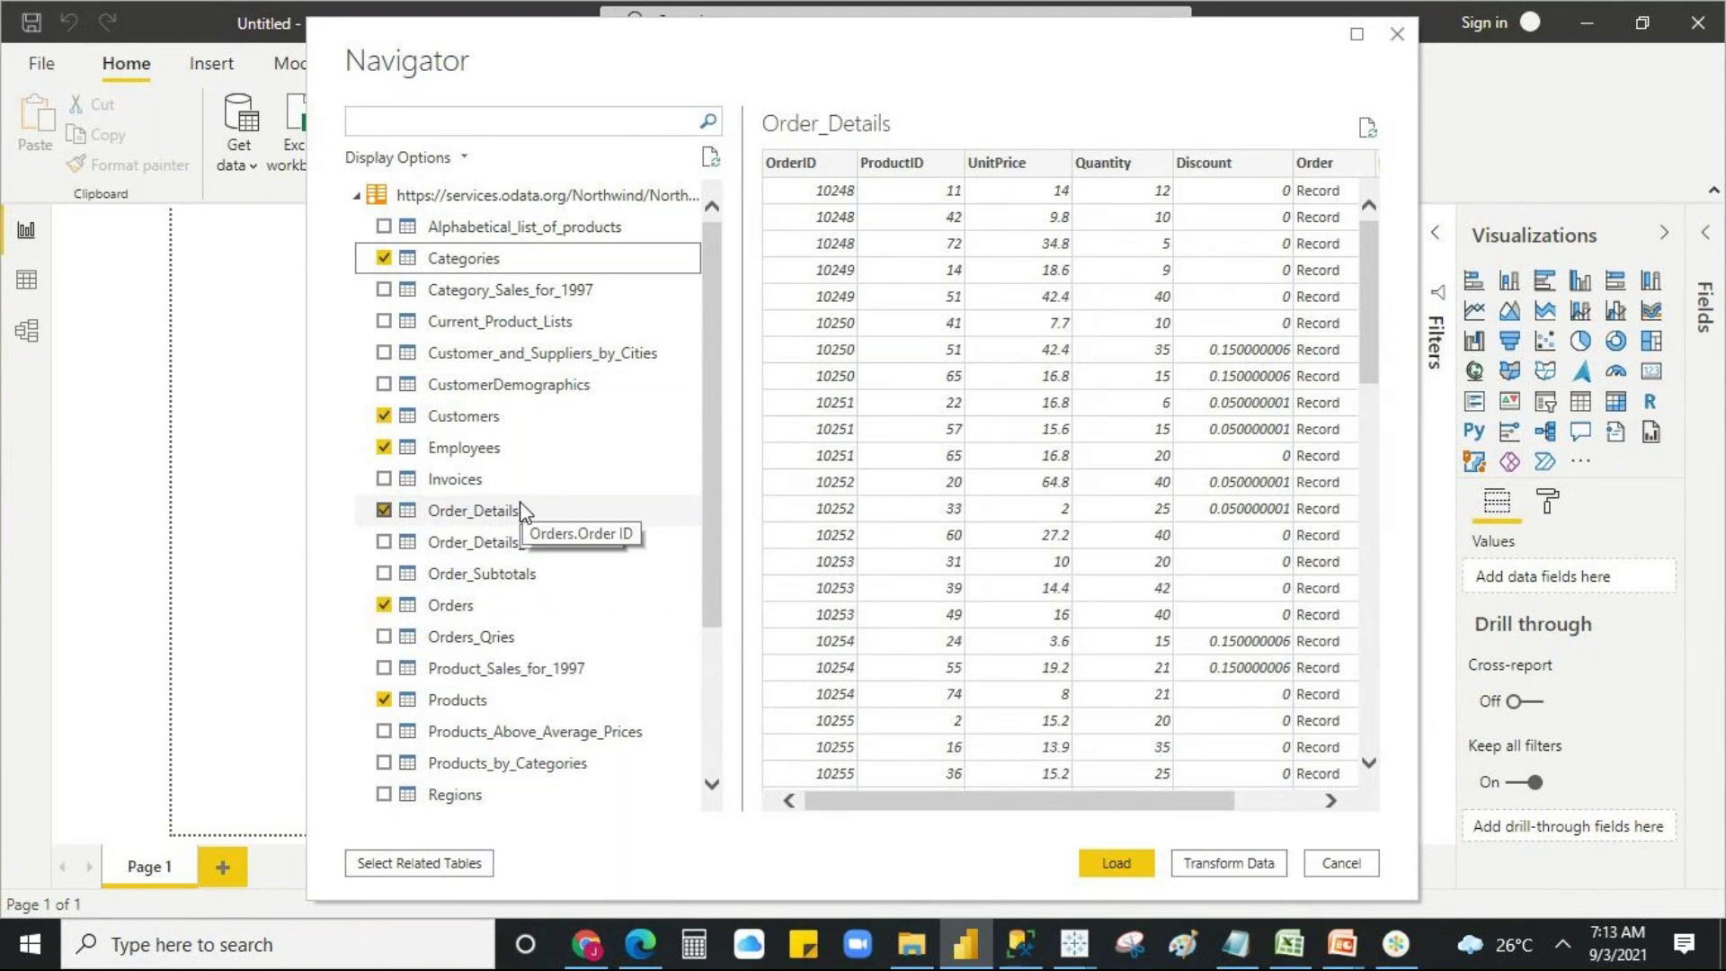
left_click(401, 863)
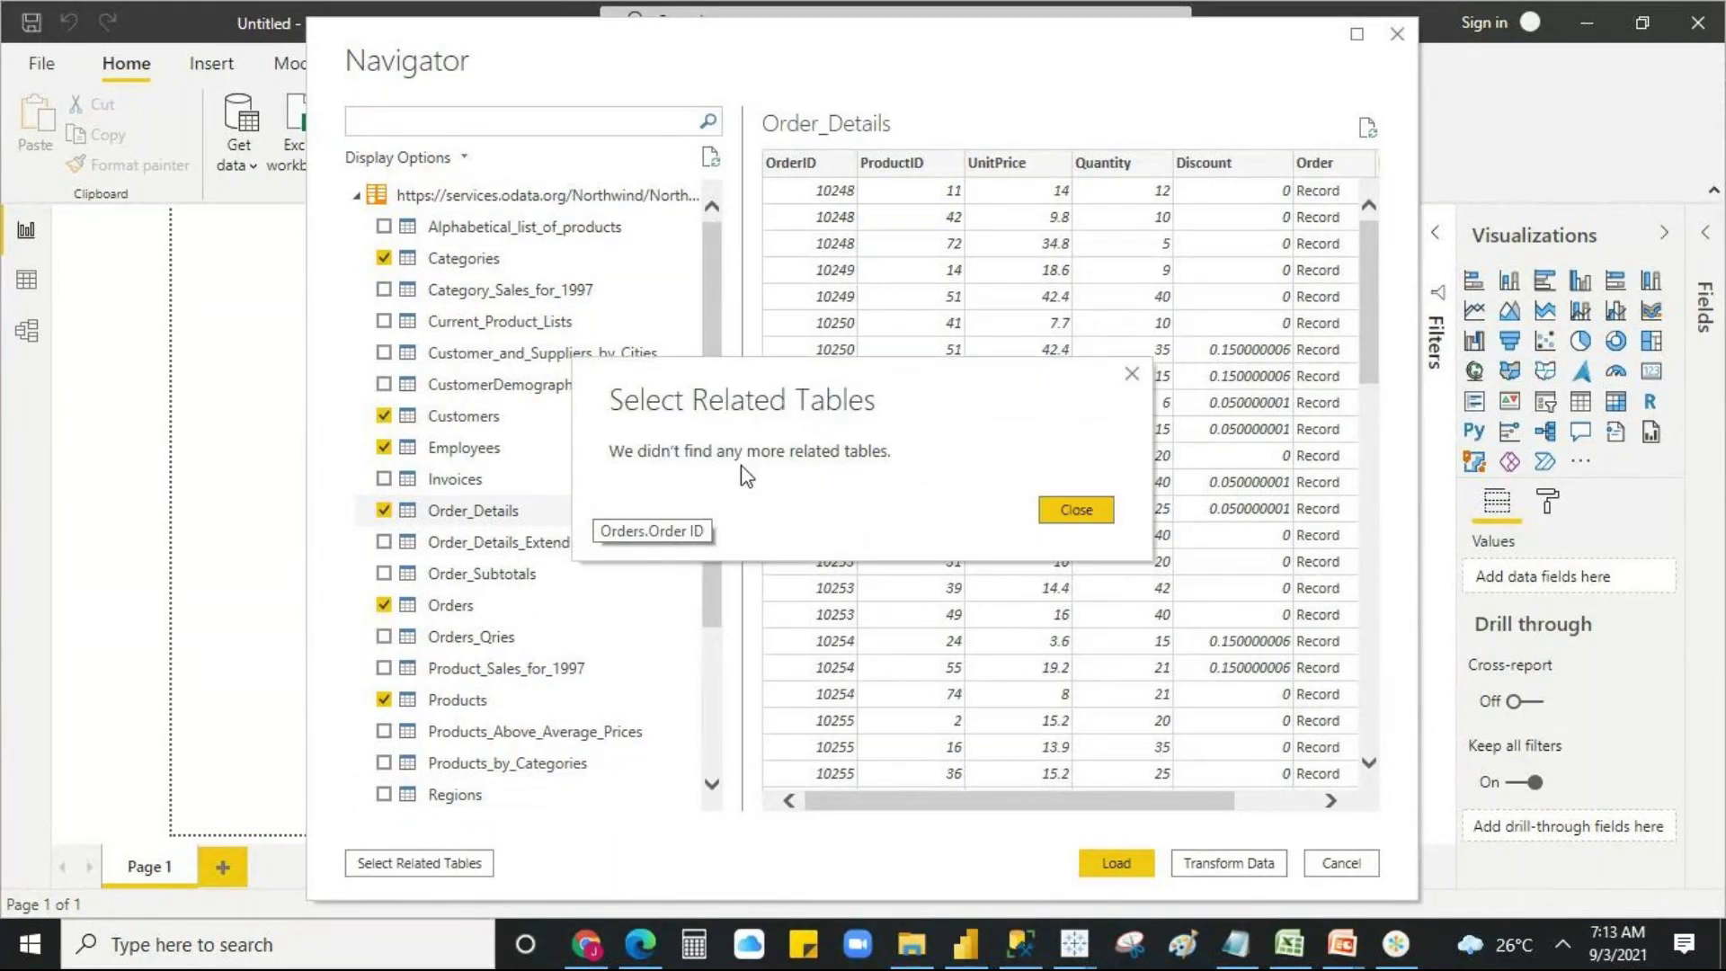
left_click(1064, 509)
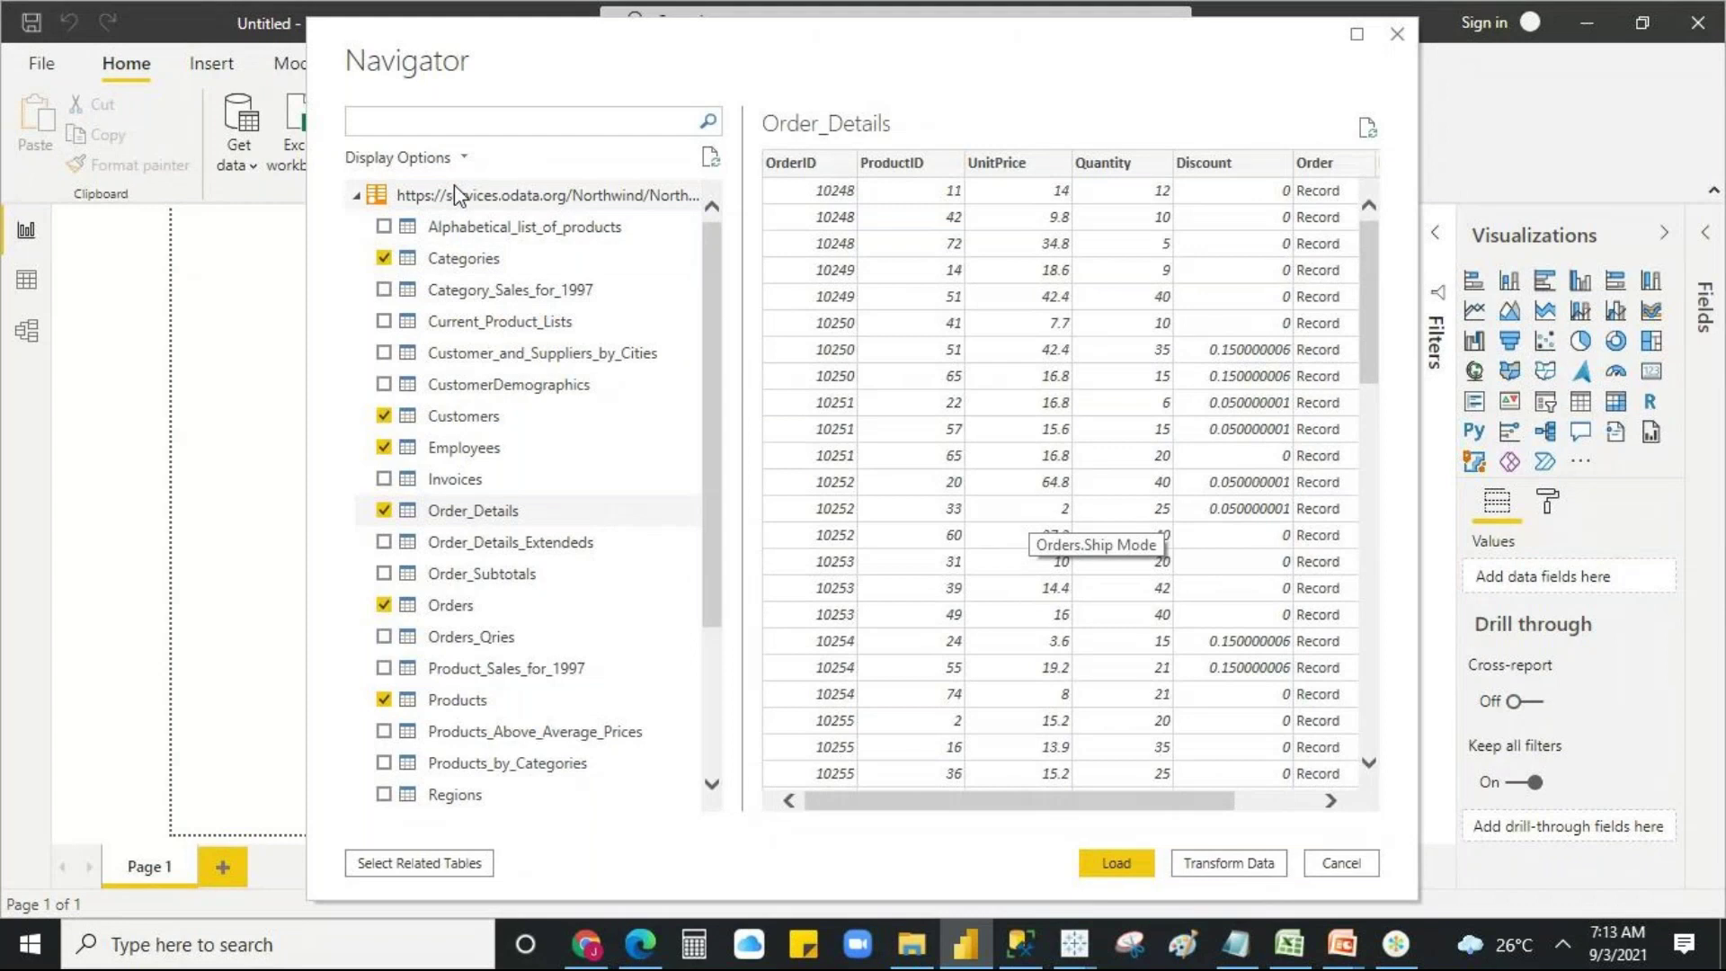
- Clear the selection of every table in the Navigator, from Categories and Customers through Orders and Products to Shippers and Suppliers
left_click(389, 268)
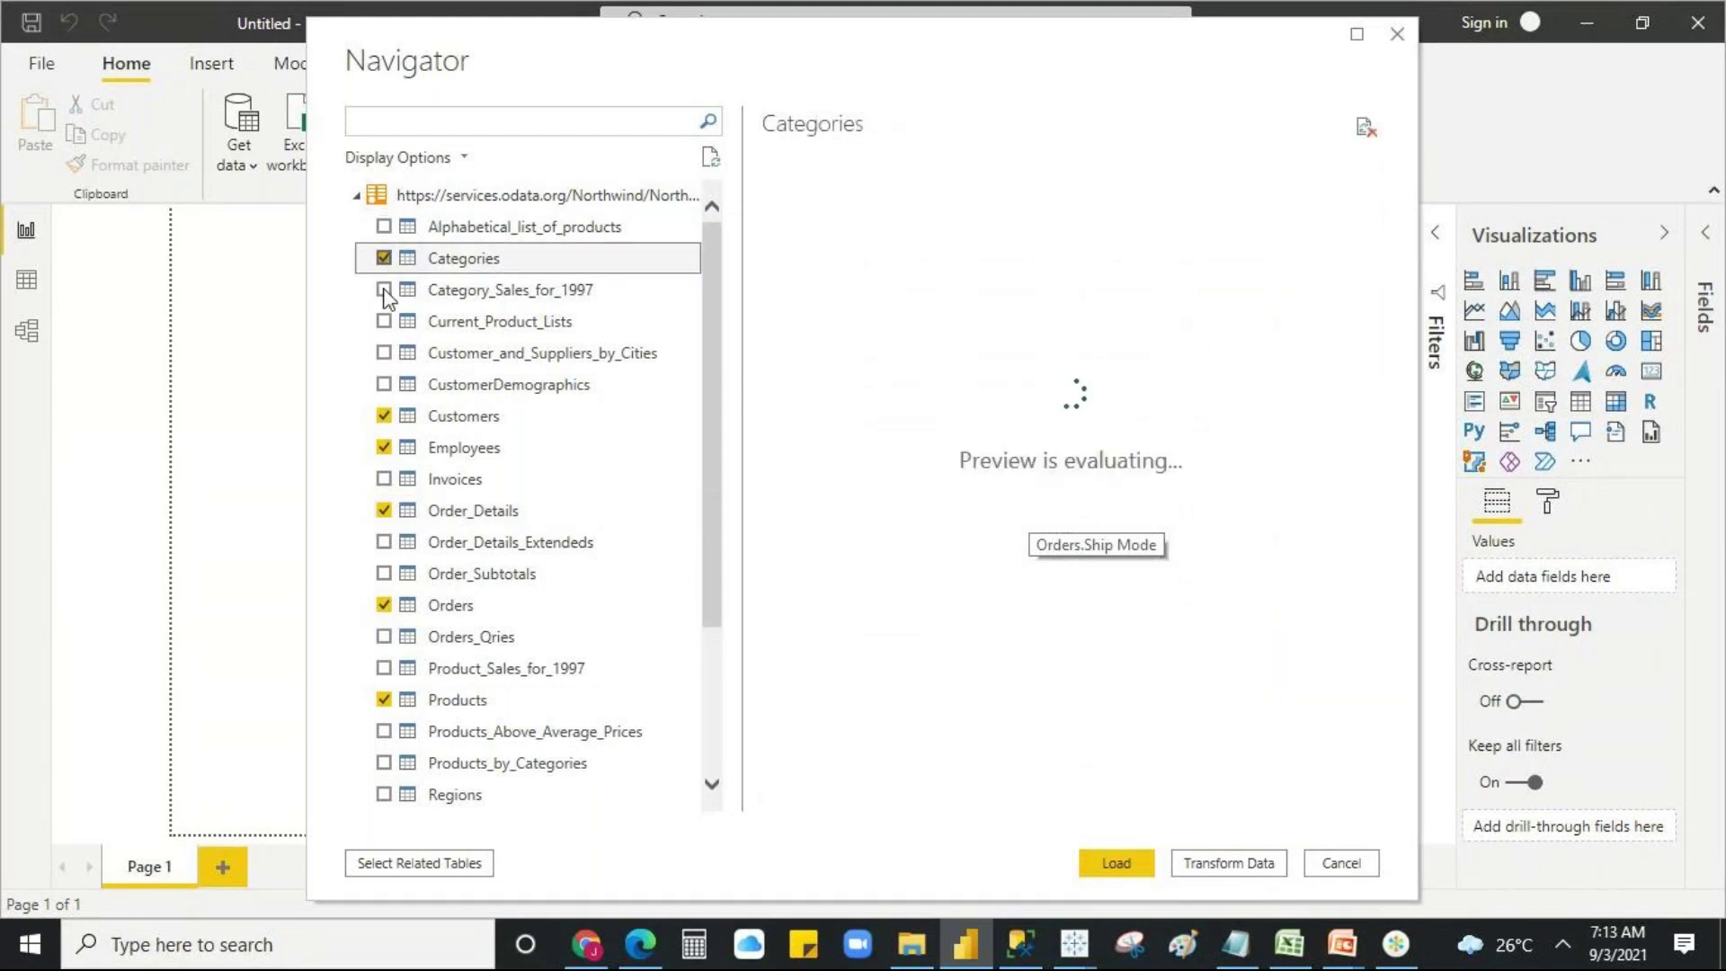
left_click(384, 415)
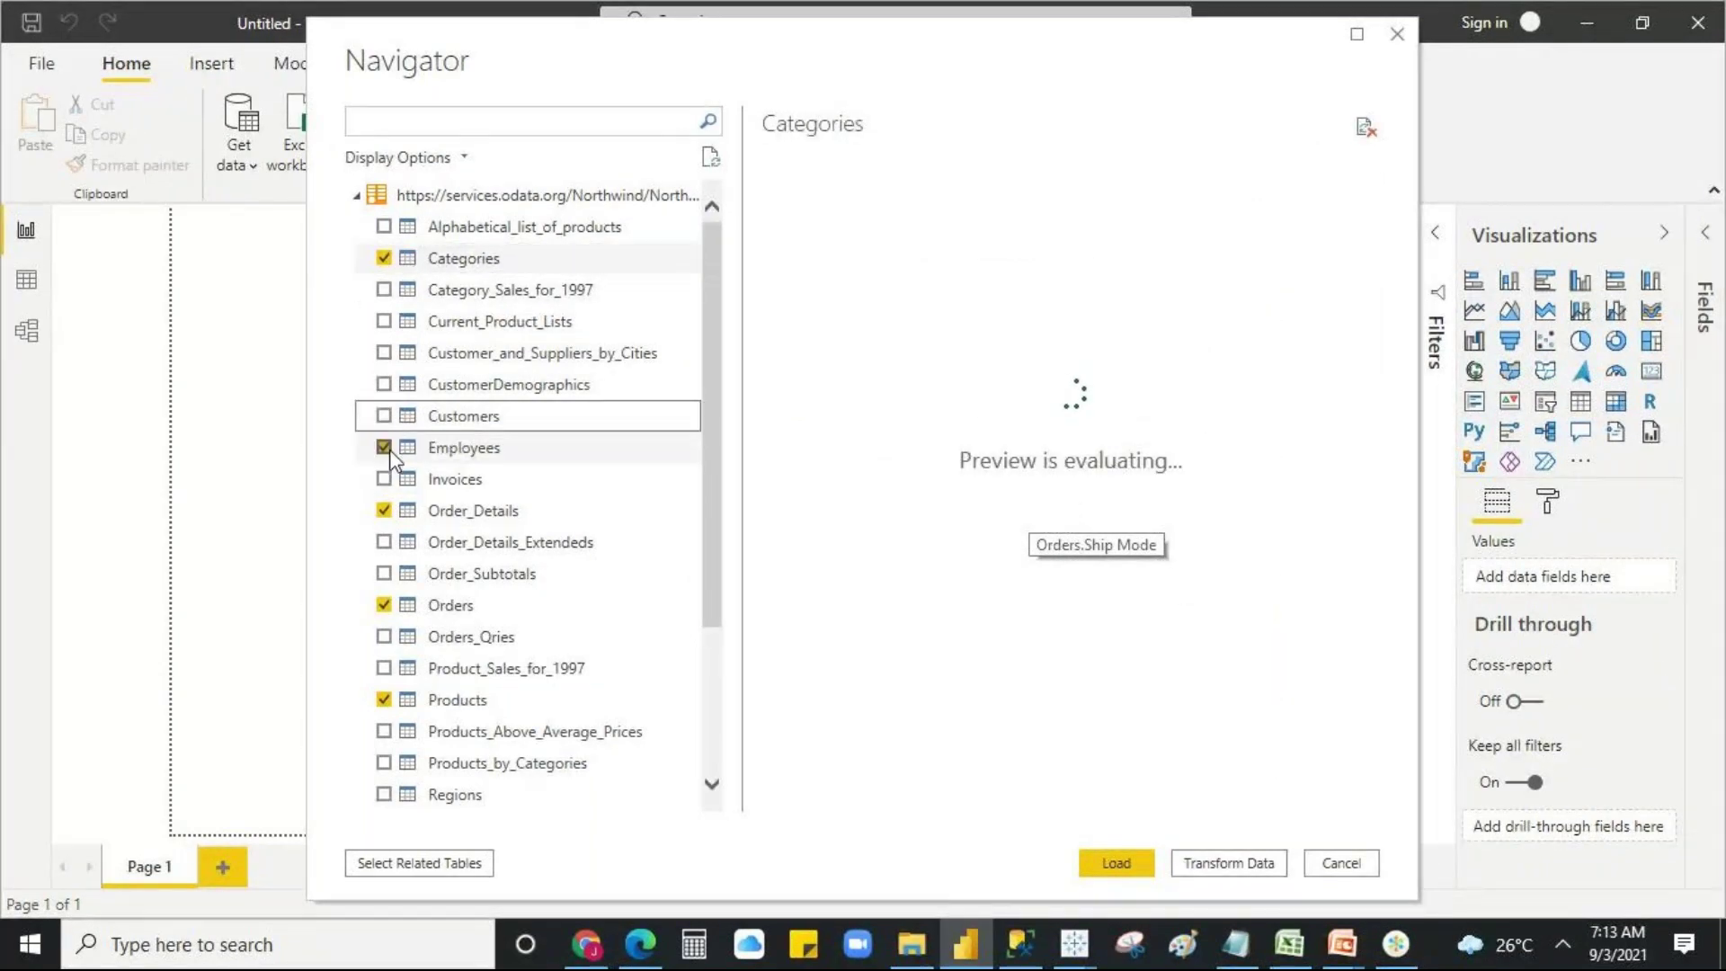
left_click(384, 446)
left_click(388, 260)
left_click(385, 258)
left_click(391, 512)
left_click(386, 610)
left_click(384, 701)
left_click(386, 606)
scroll(509, 606, "down", 2)
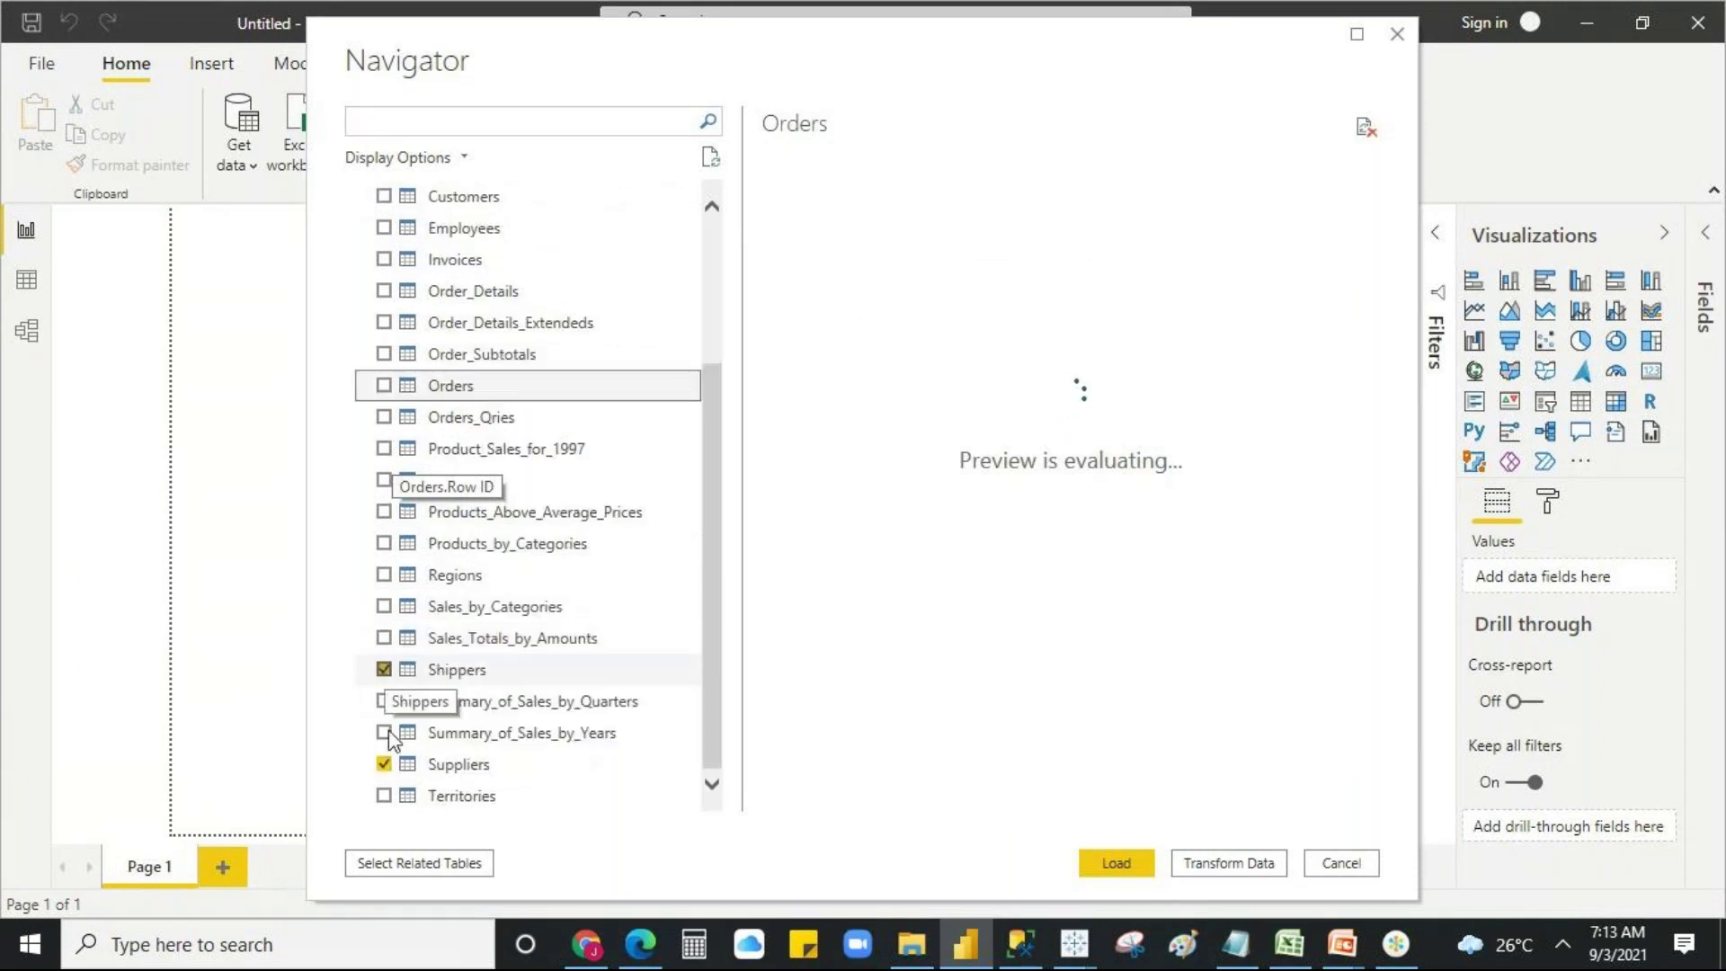
left_click(384, 670)
left_click(384, 764)
scroll(533, 593, "up", 2)
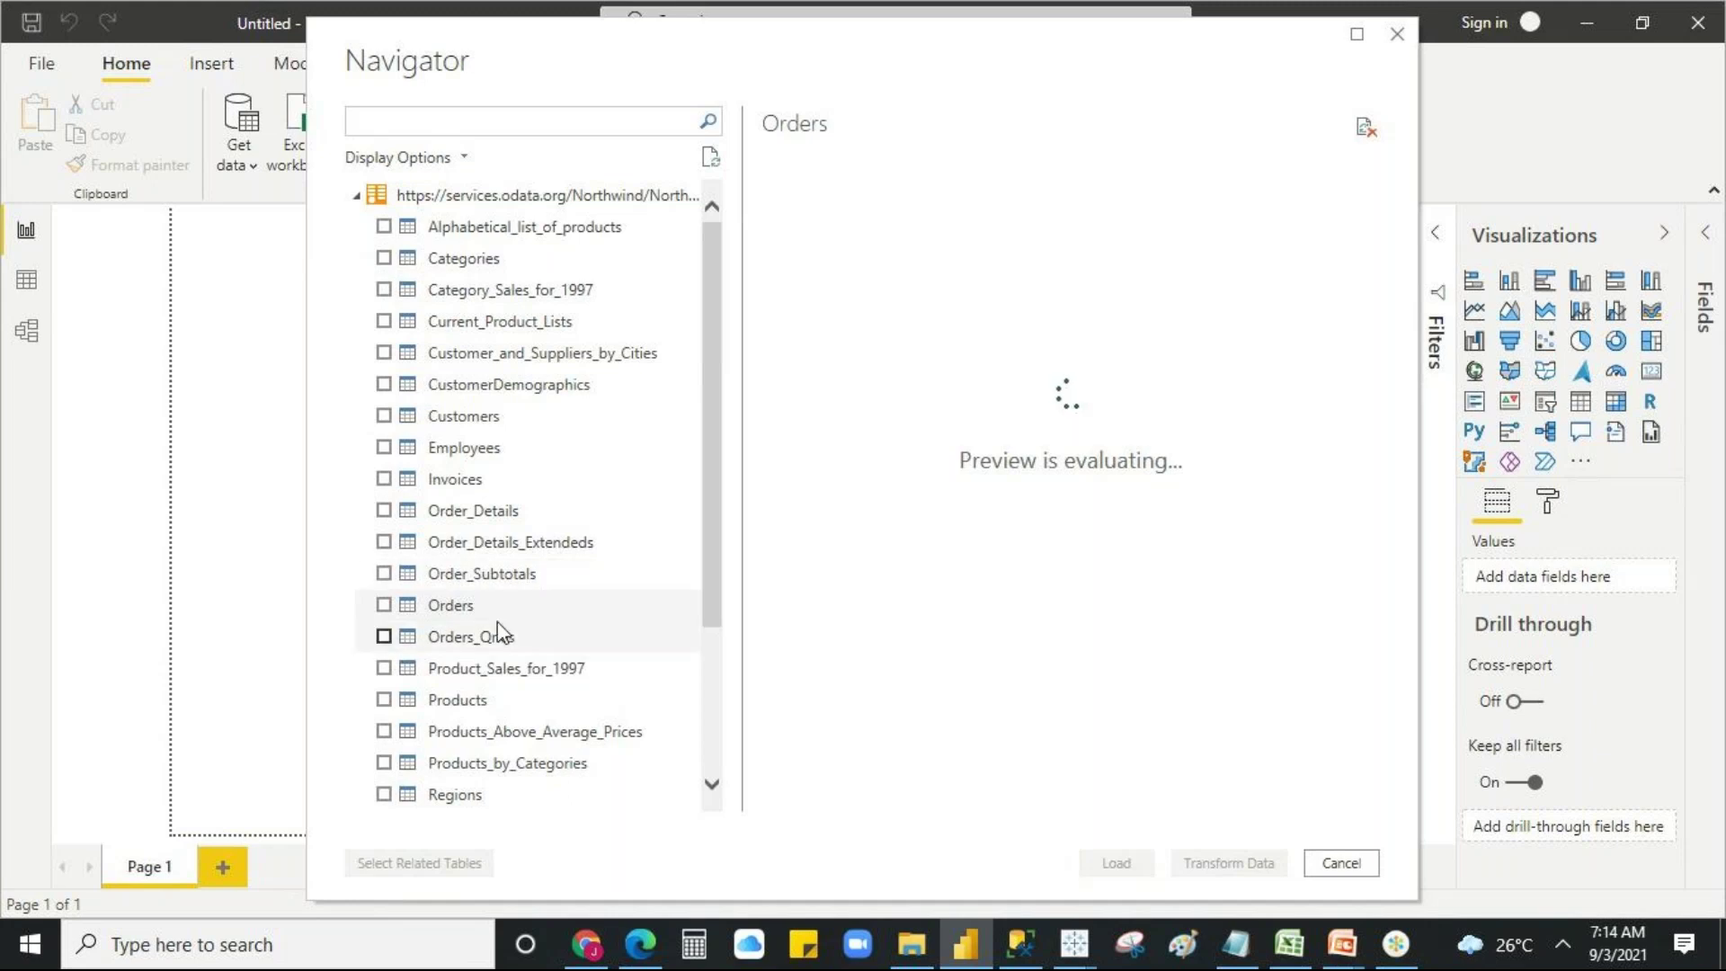
- Select only Order_Details again and add related tables repeatedly until the lookup finds no more, then close the notice
left_click(383, 509)
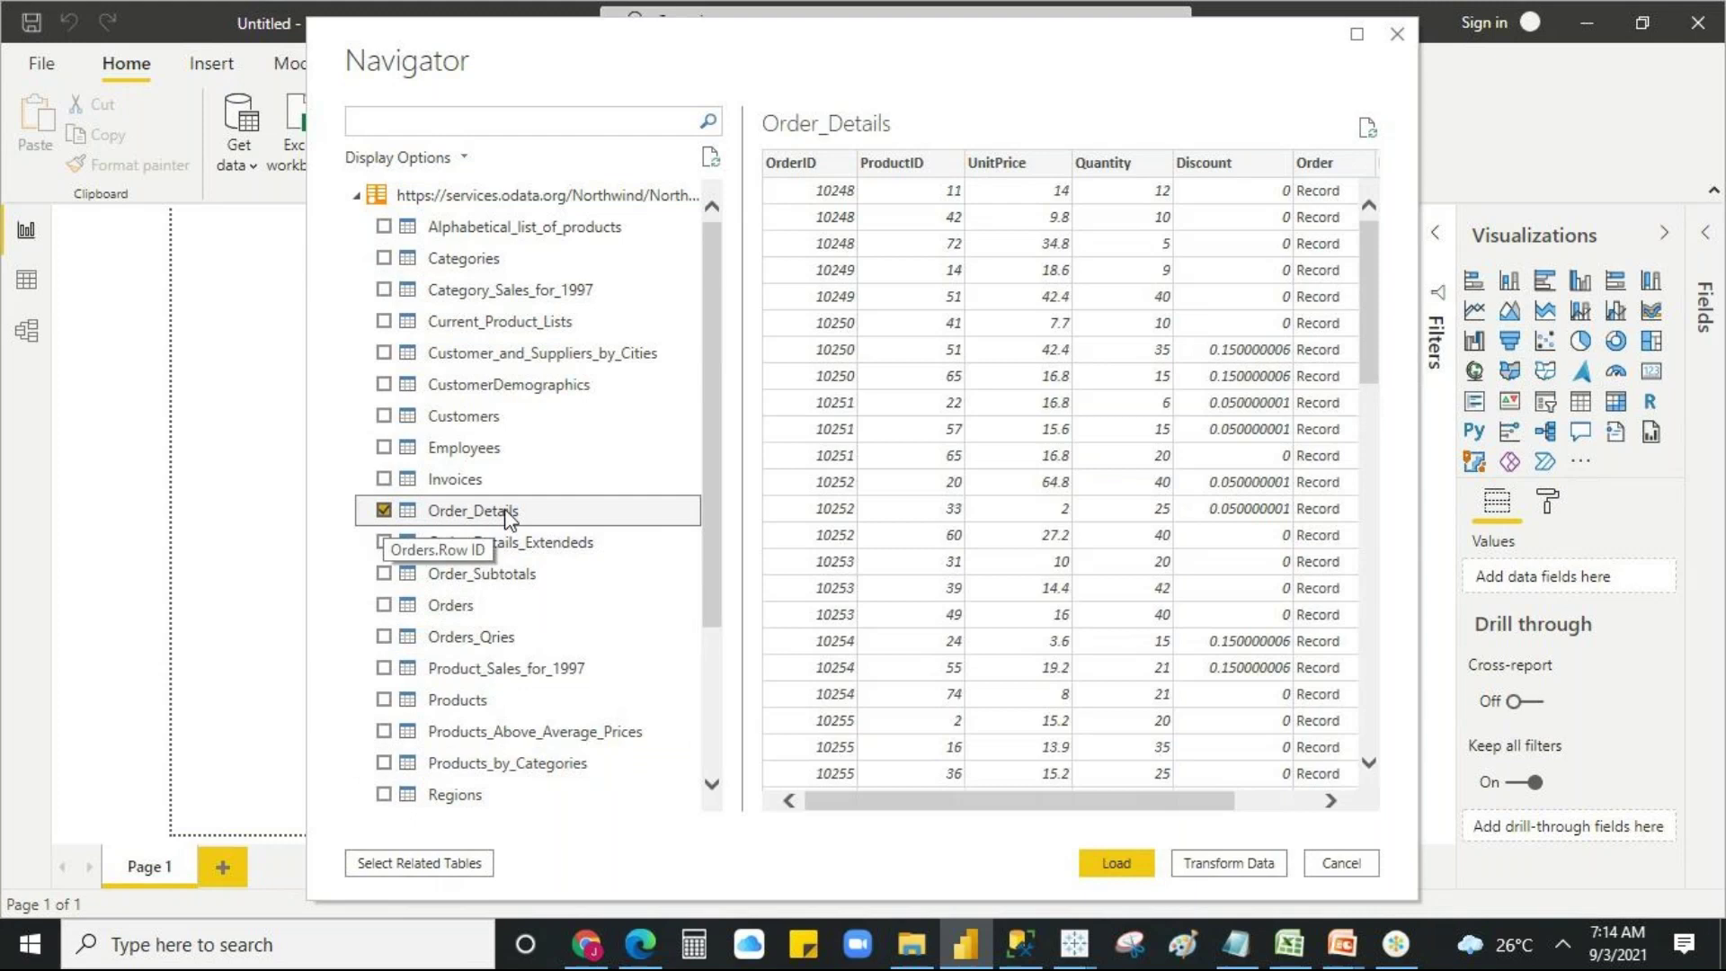
left_click(430, 866)
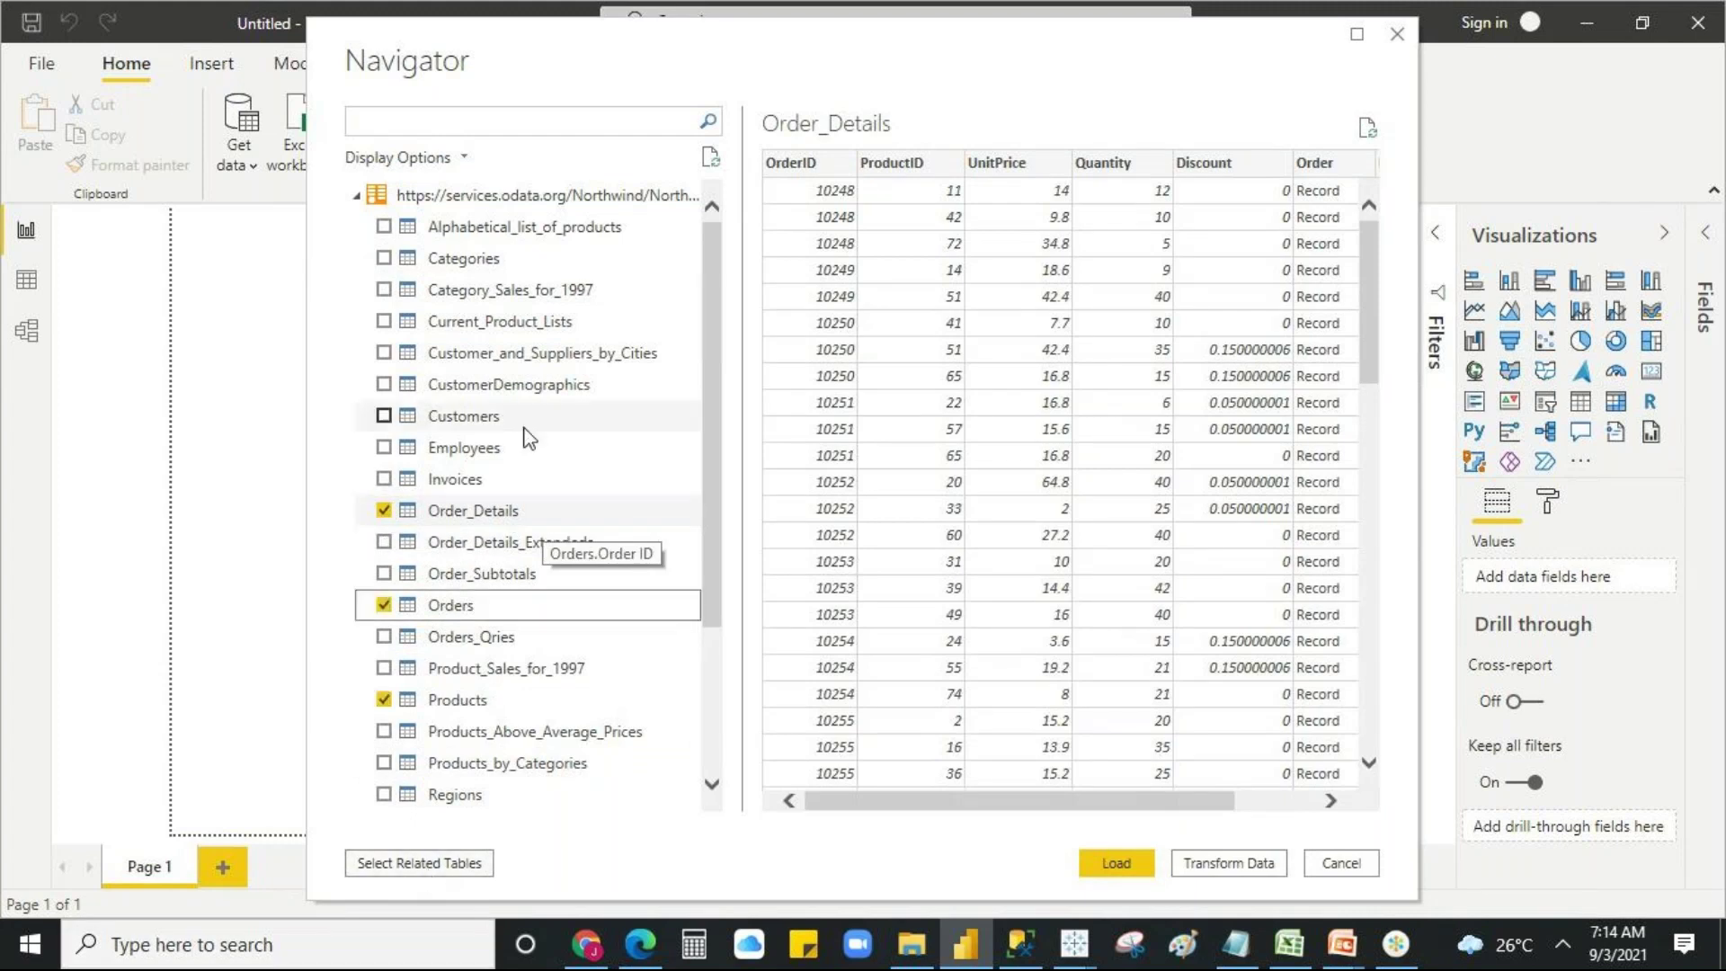
scroll(462, 643, "down", 3)
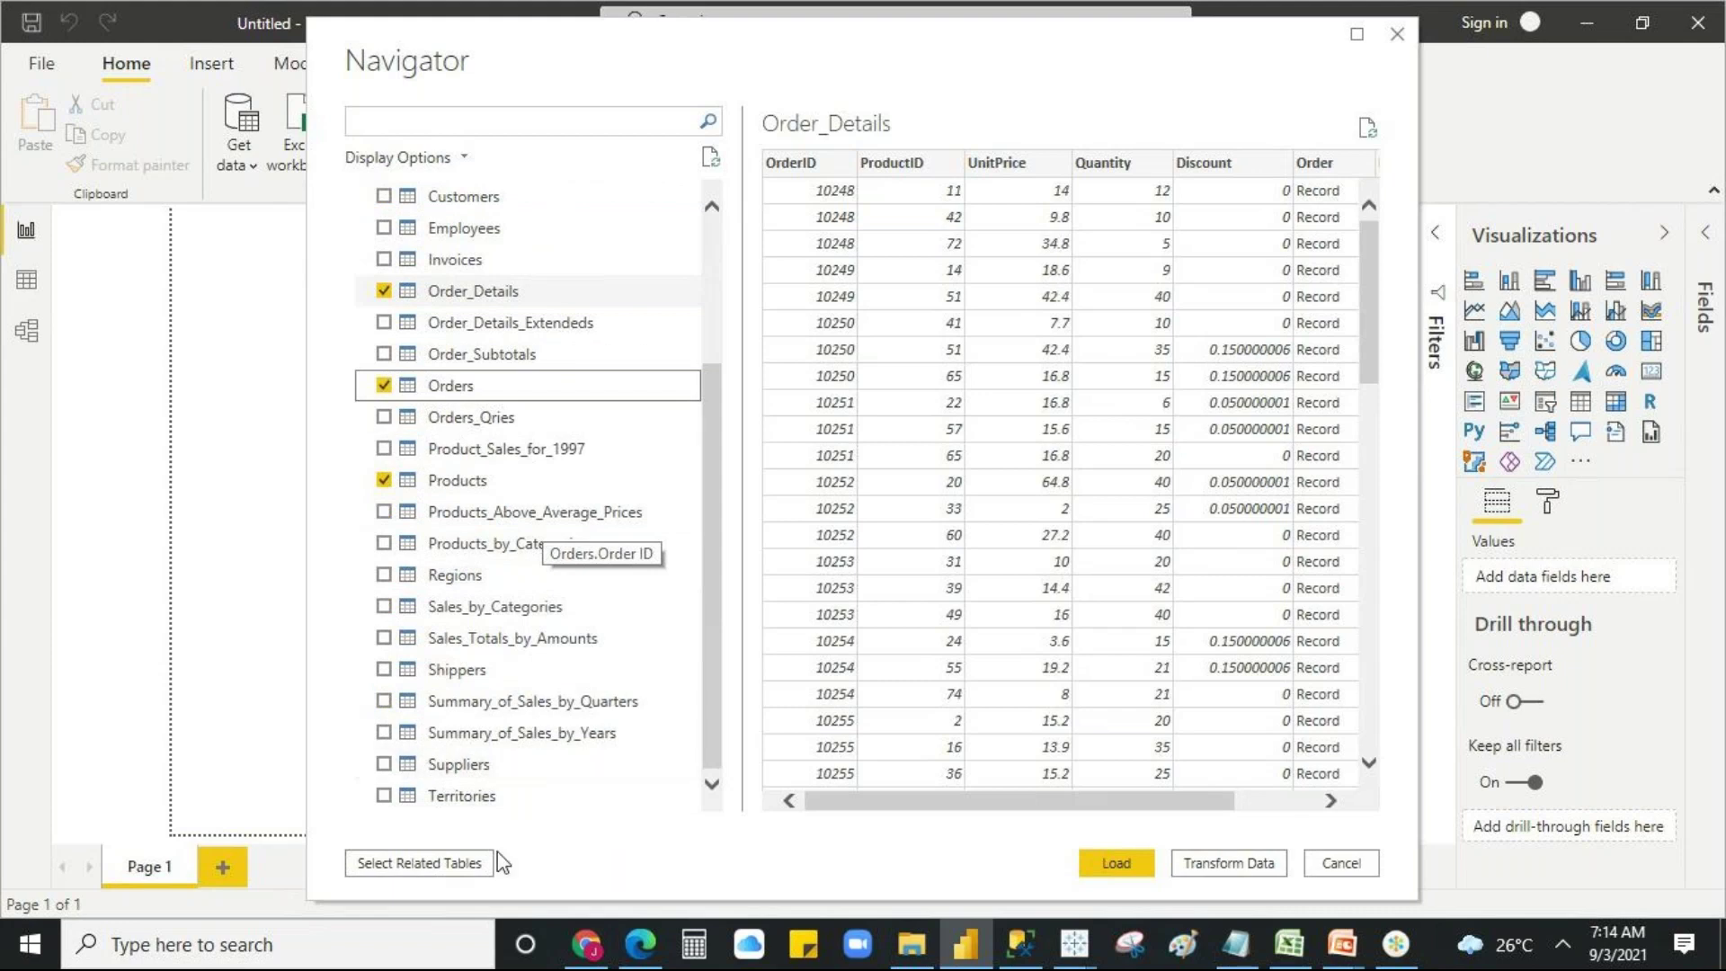
left_click(437, 867)
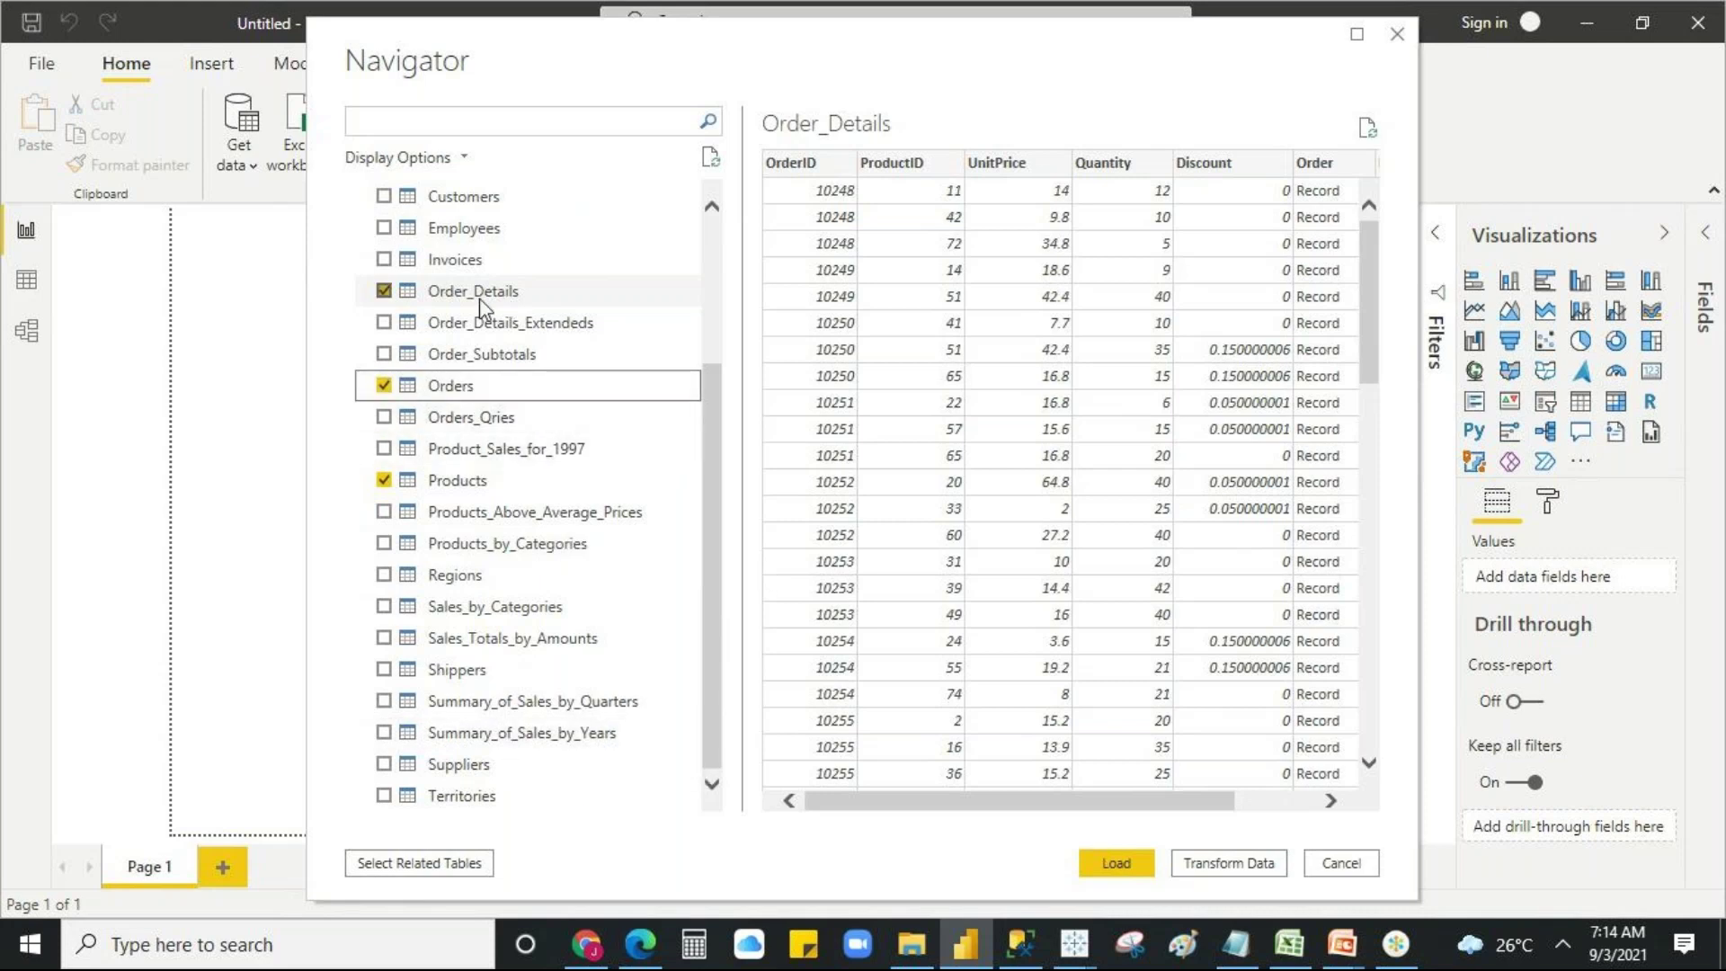
left_click(412, 865)
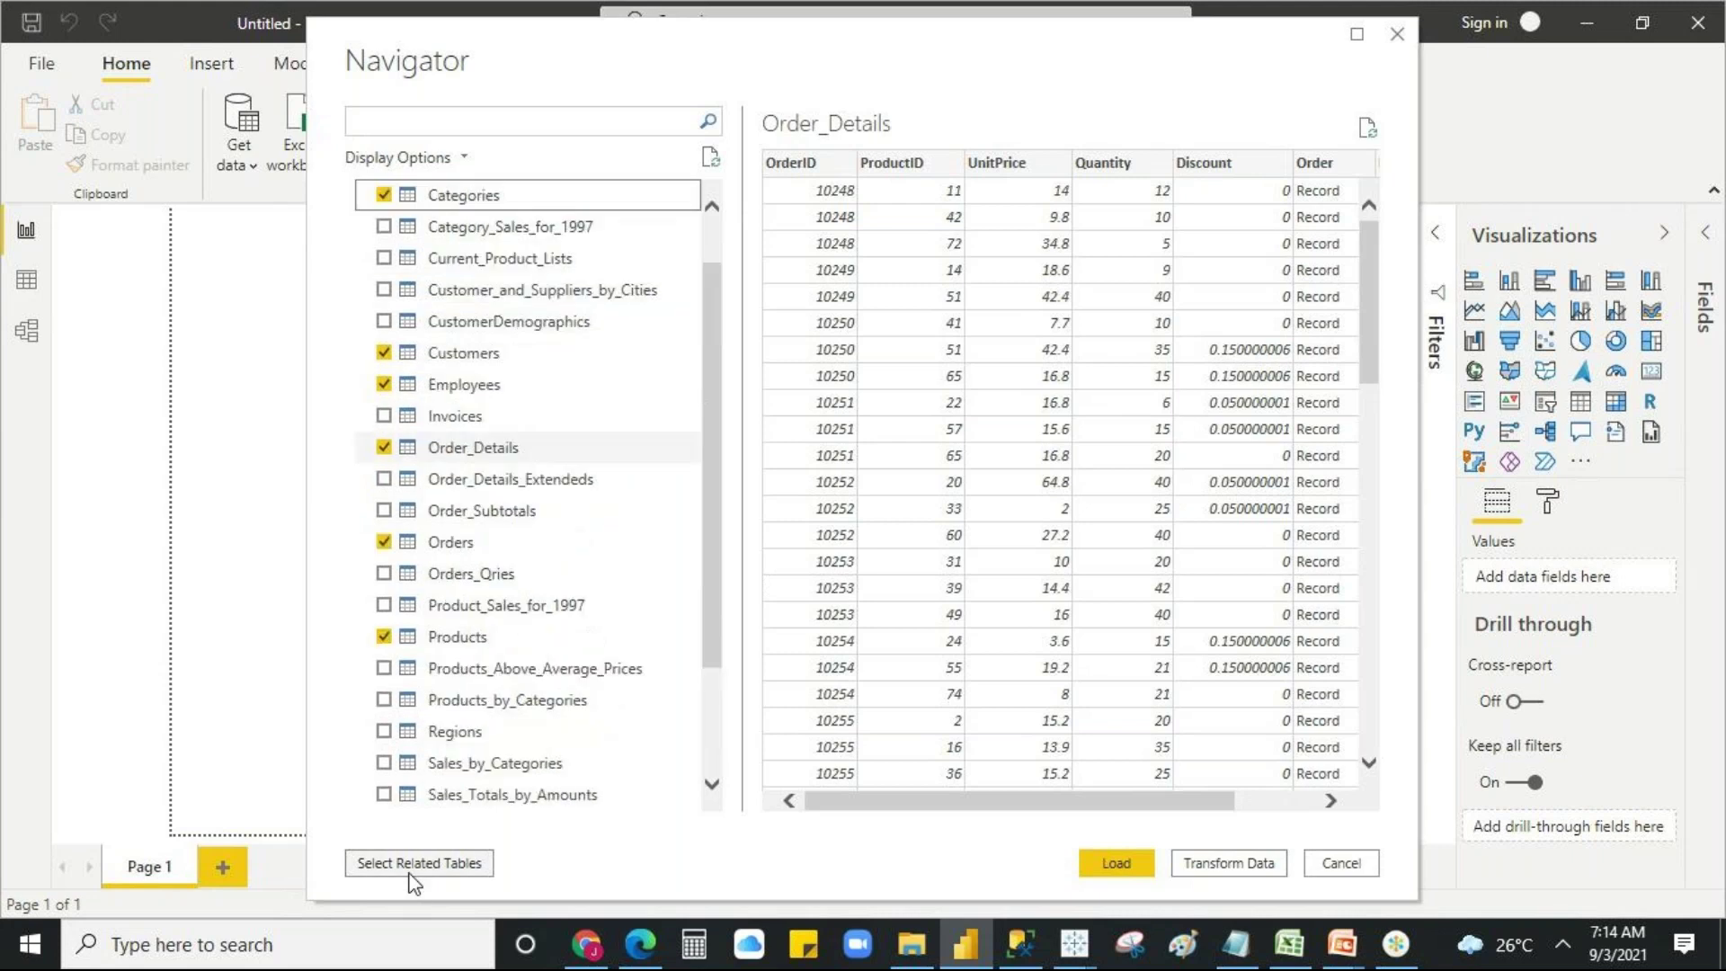
scroll(504, 417, "down", 3)
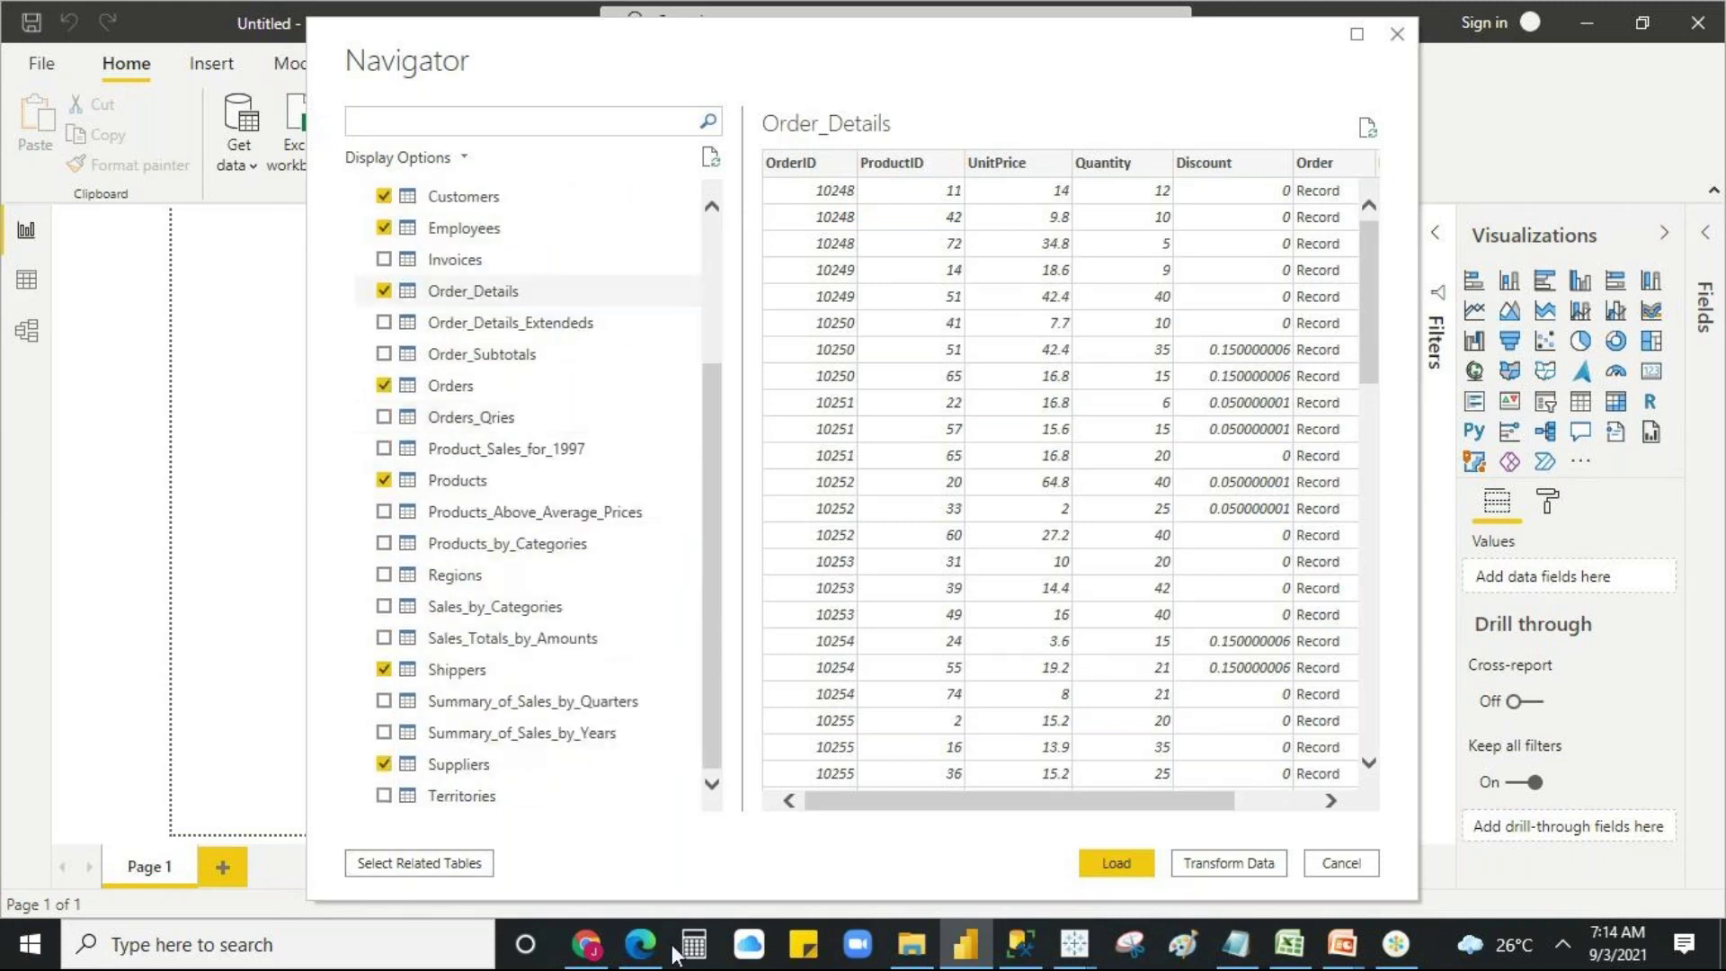
left_click(433, 871)
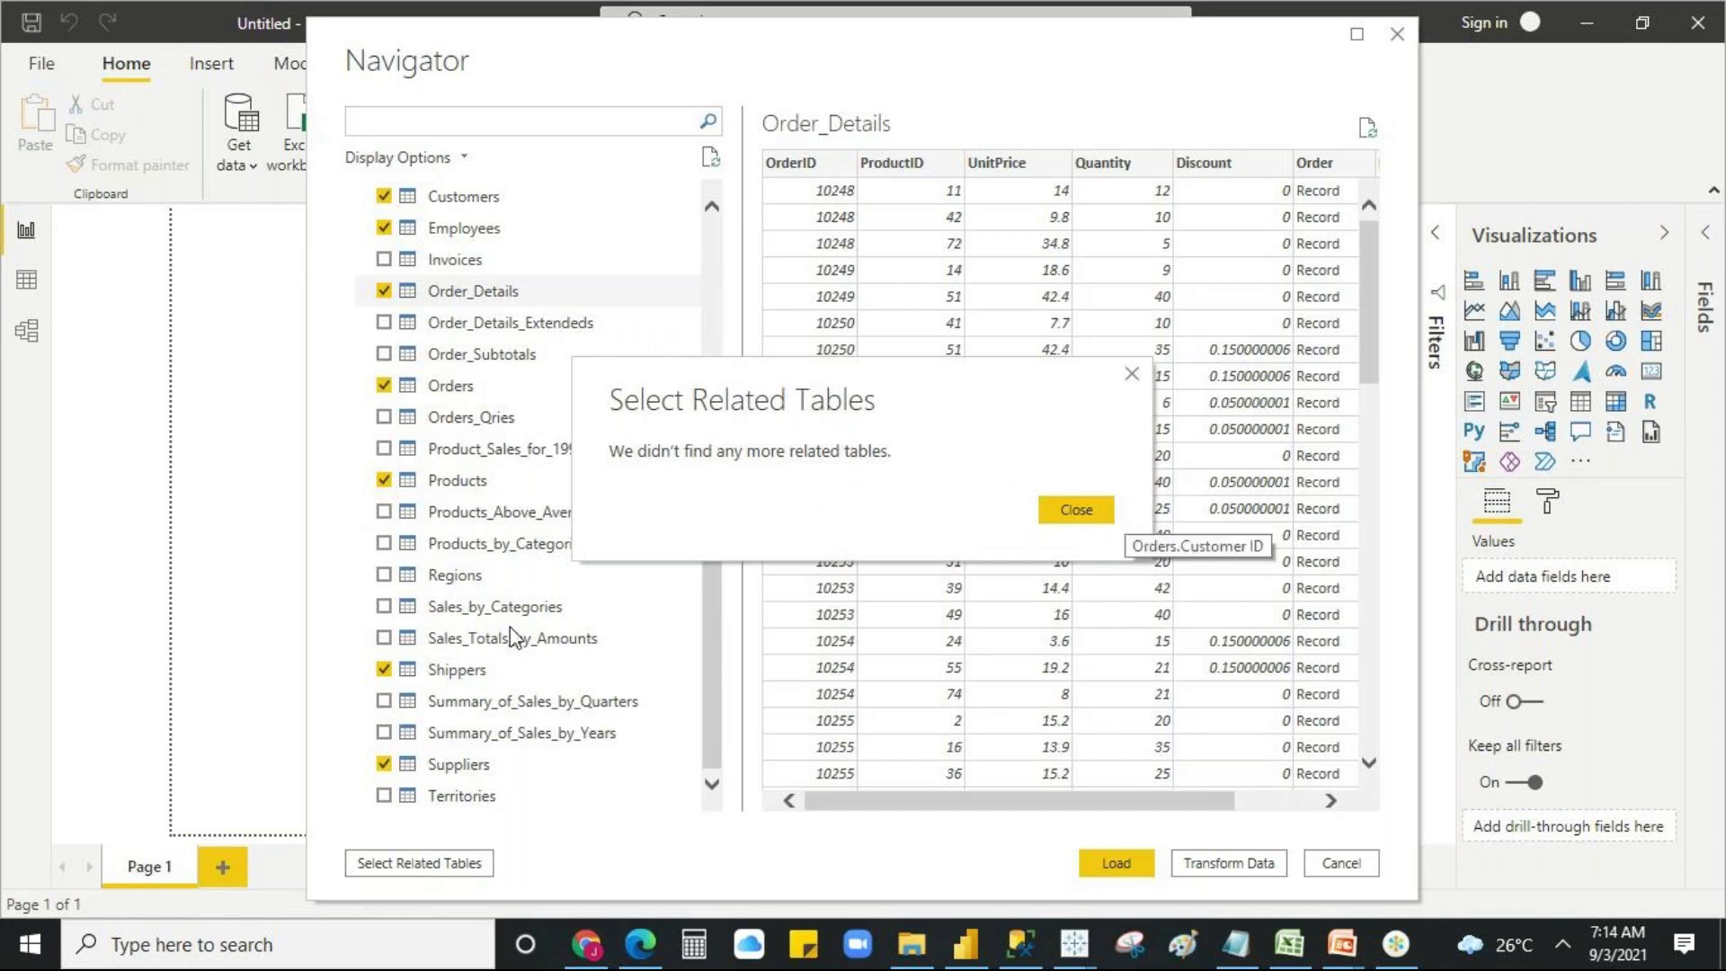
left_click(1079, 508)
- Review the selected tables and open them in the Power Query Editor for transformation, briefly showing the Power Query editor slide in PowerPoint
scroll(521, 507, "up", 3)
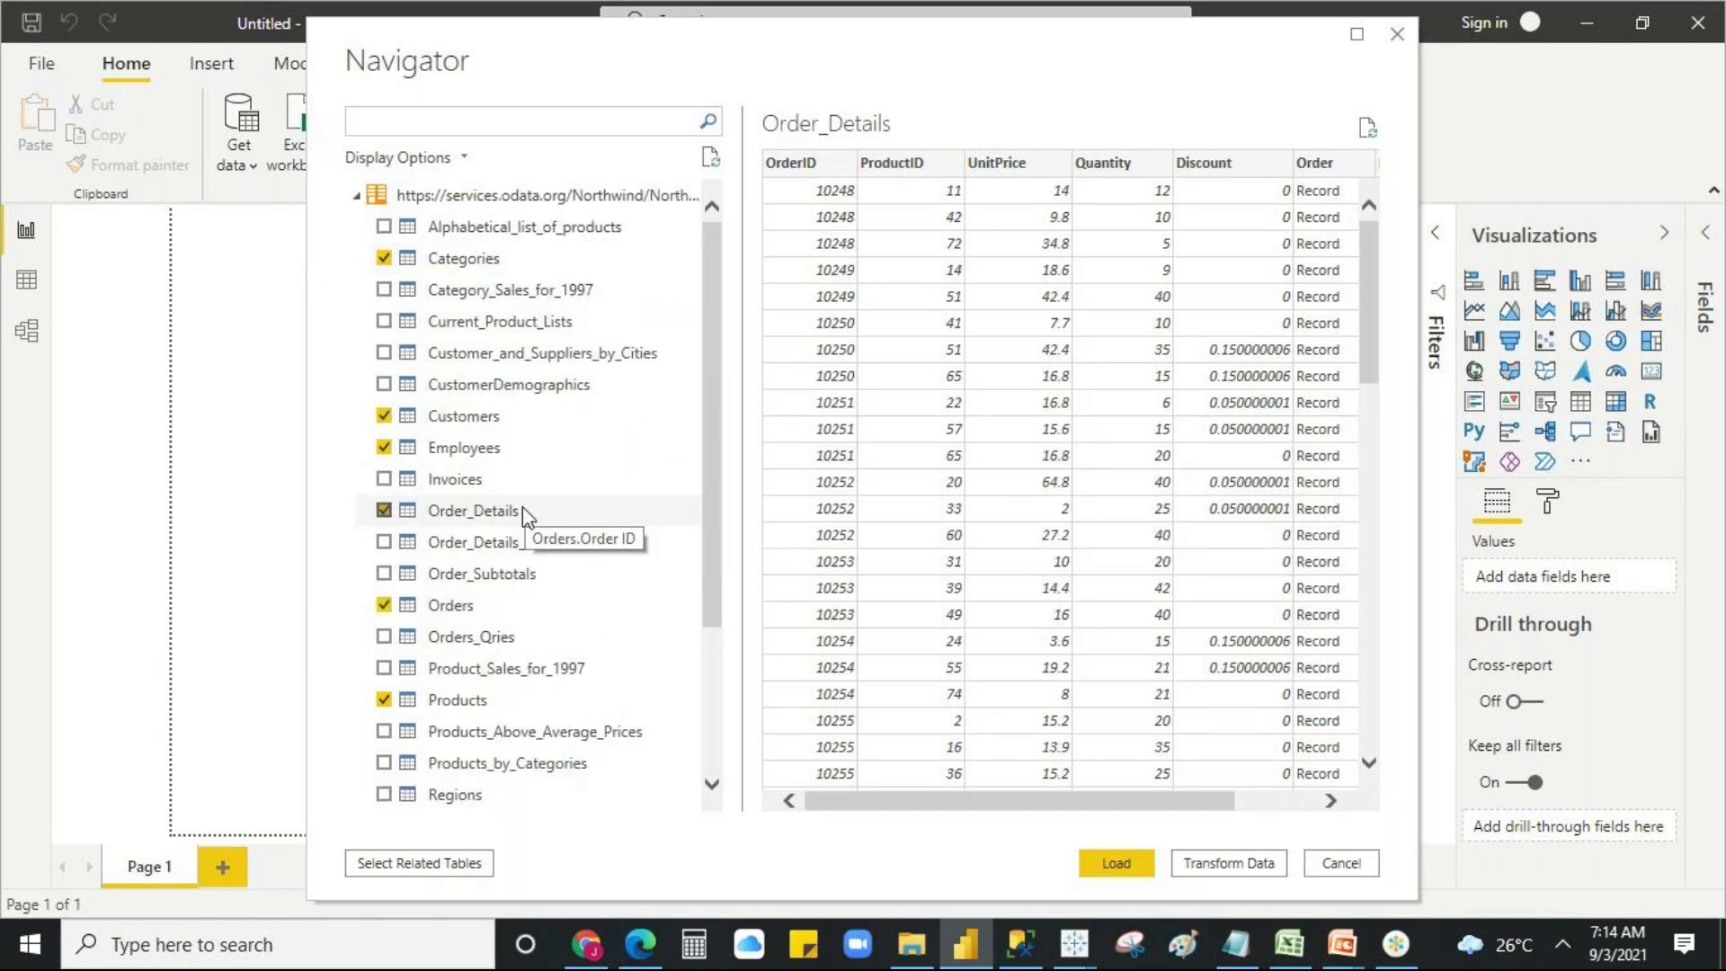
scroll(521, 507, "down", 3)
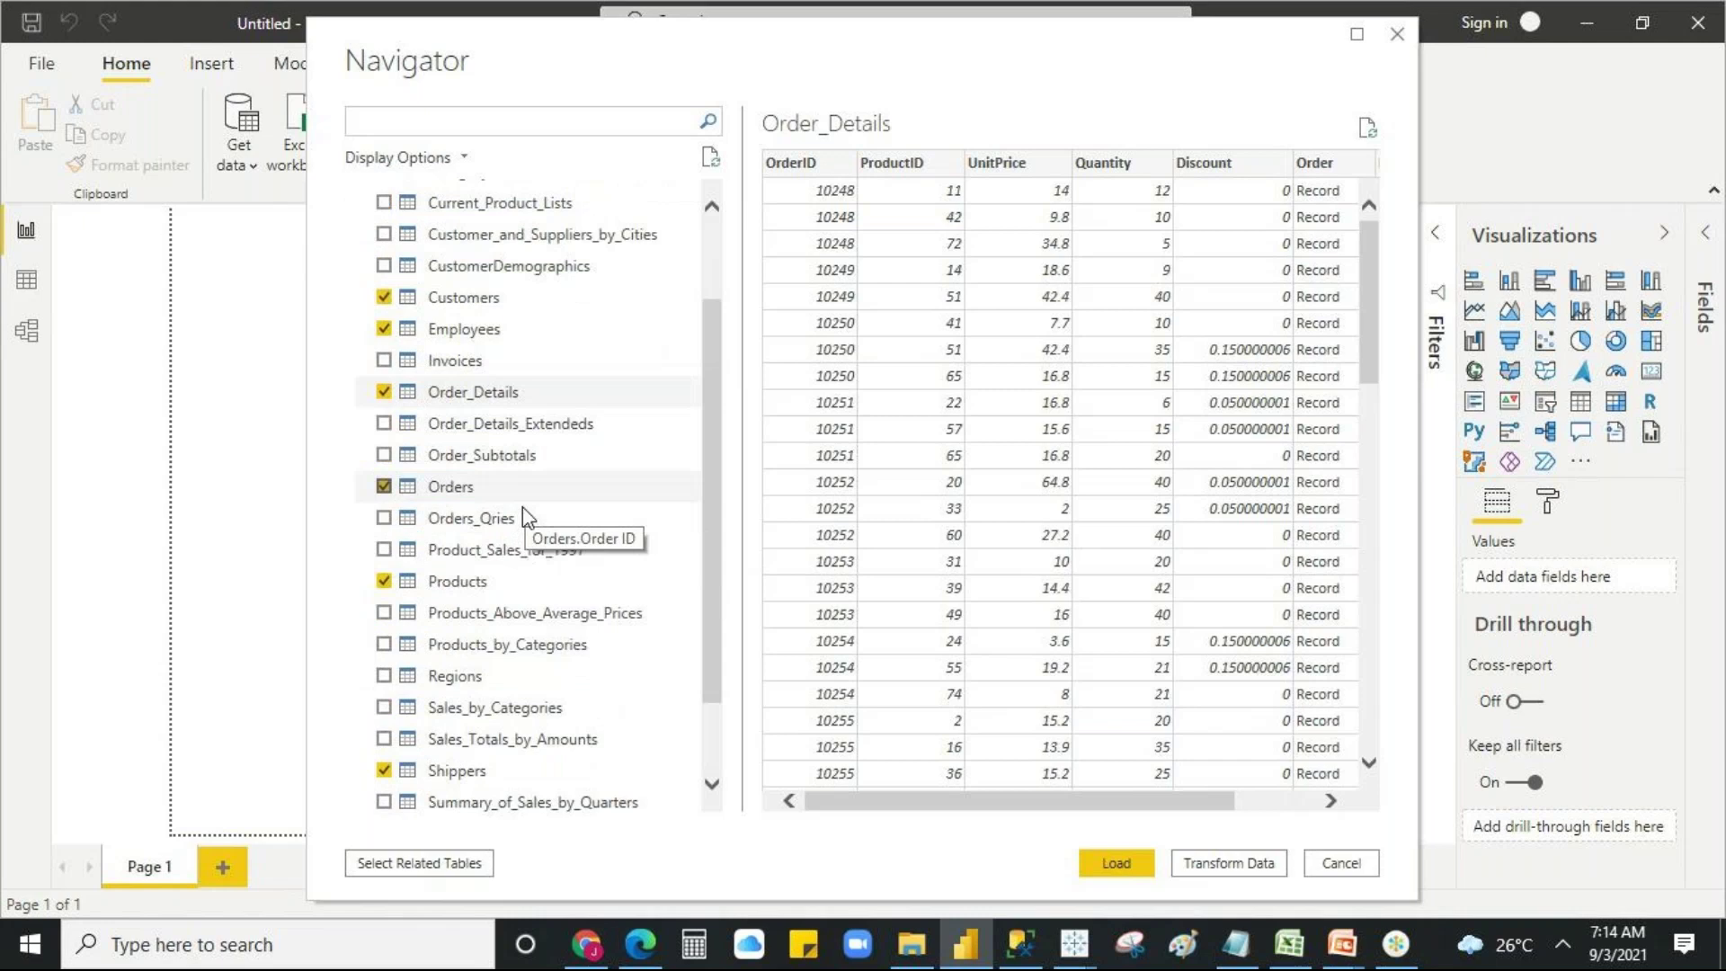
scroll(524, 514, "up", 3)
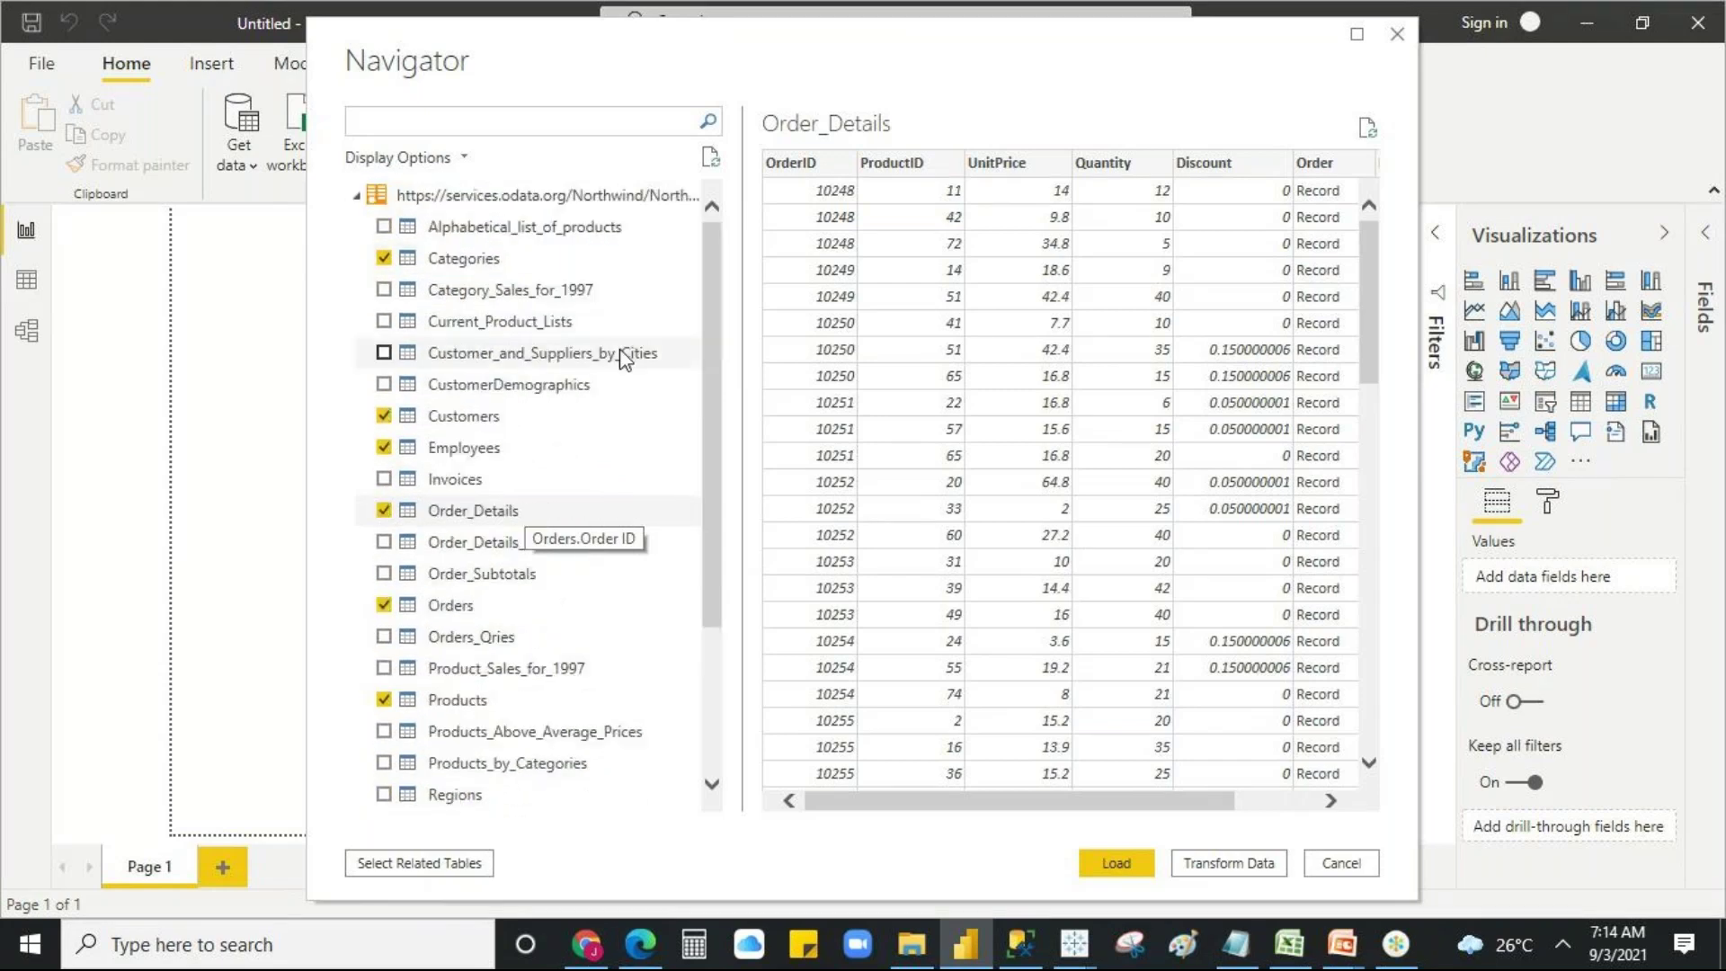
scroll(620, 355, "down", 3)
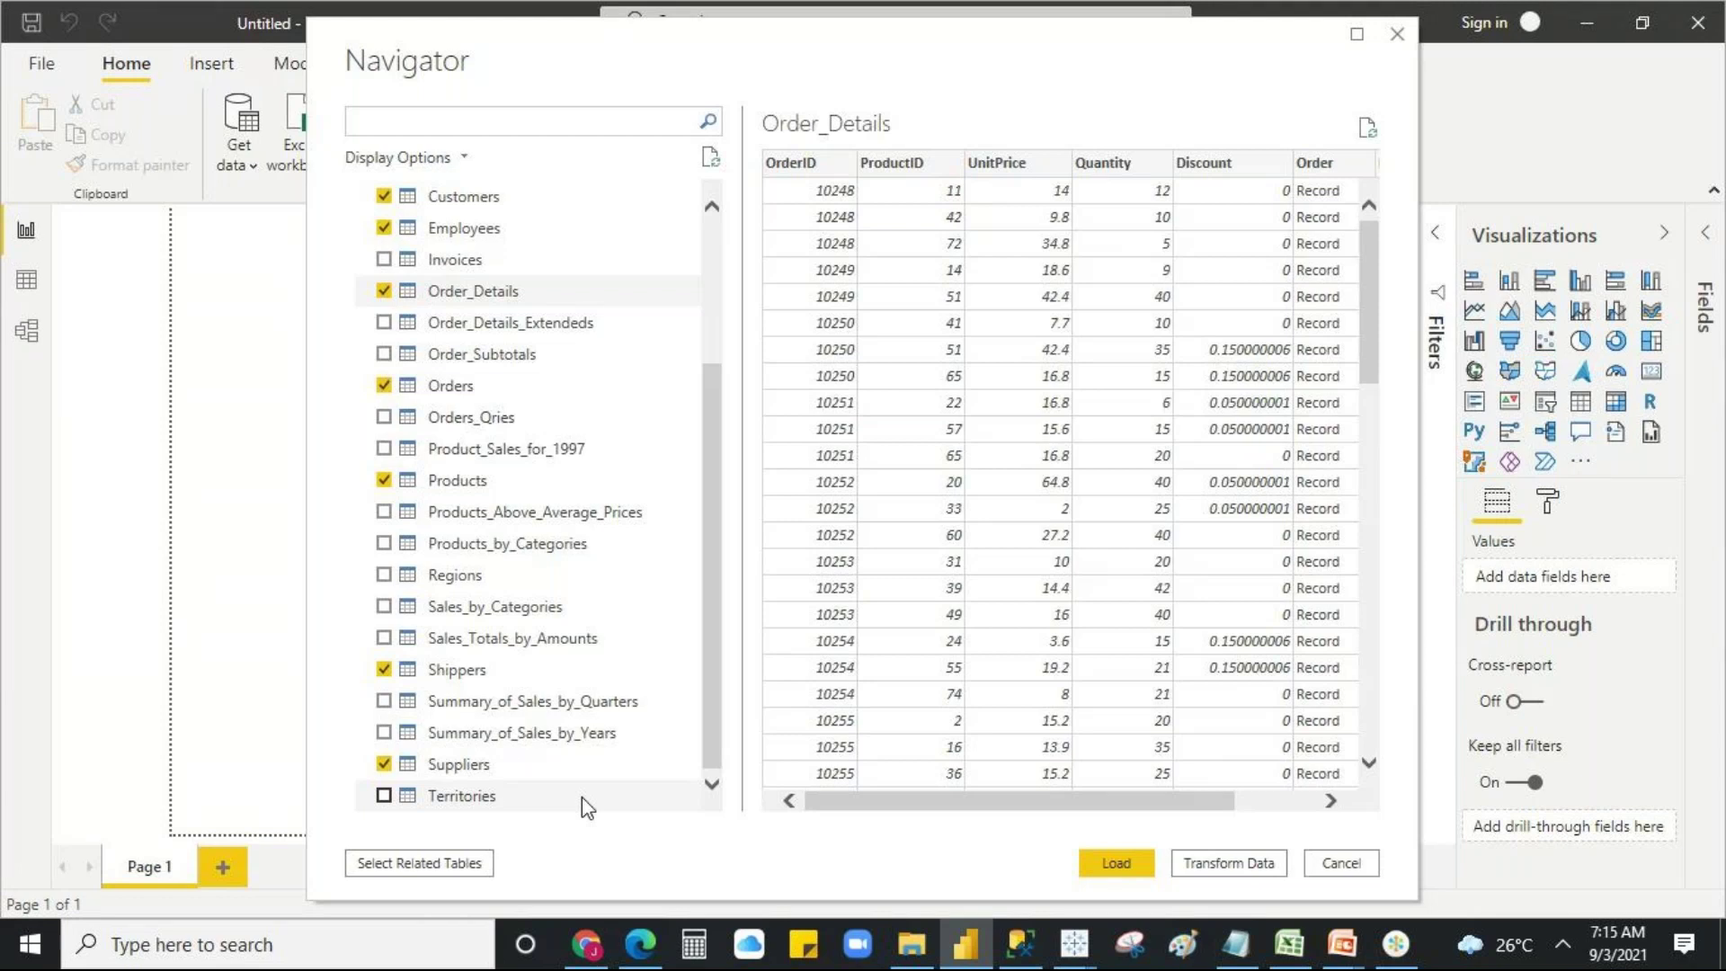
scroll(539, 395, "up", 3)
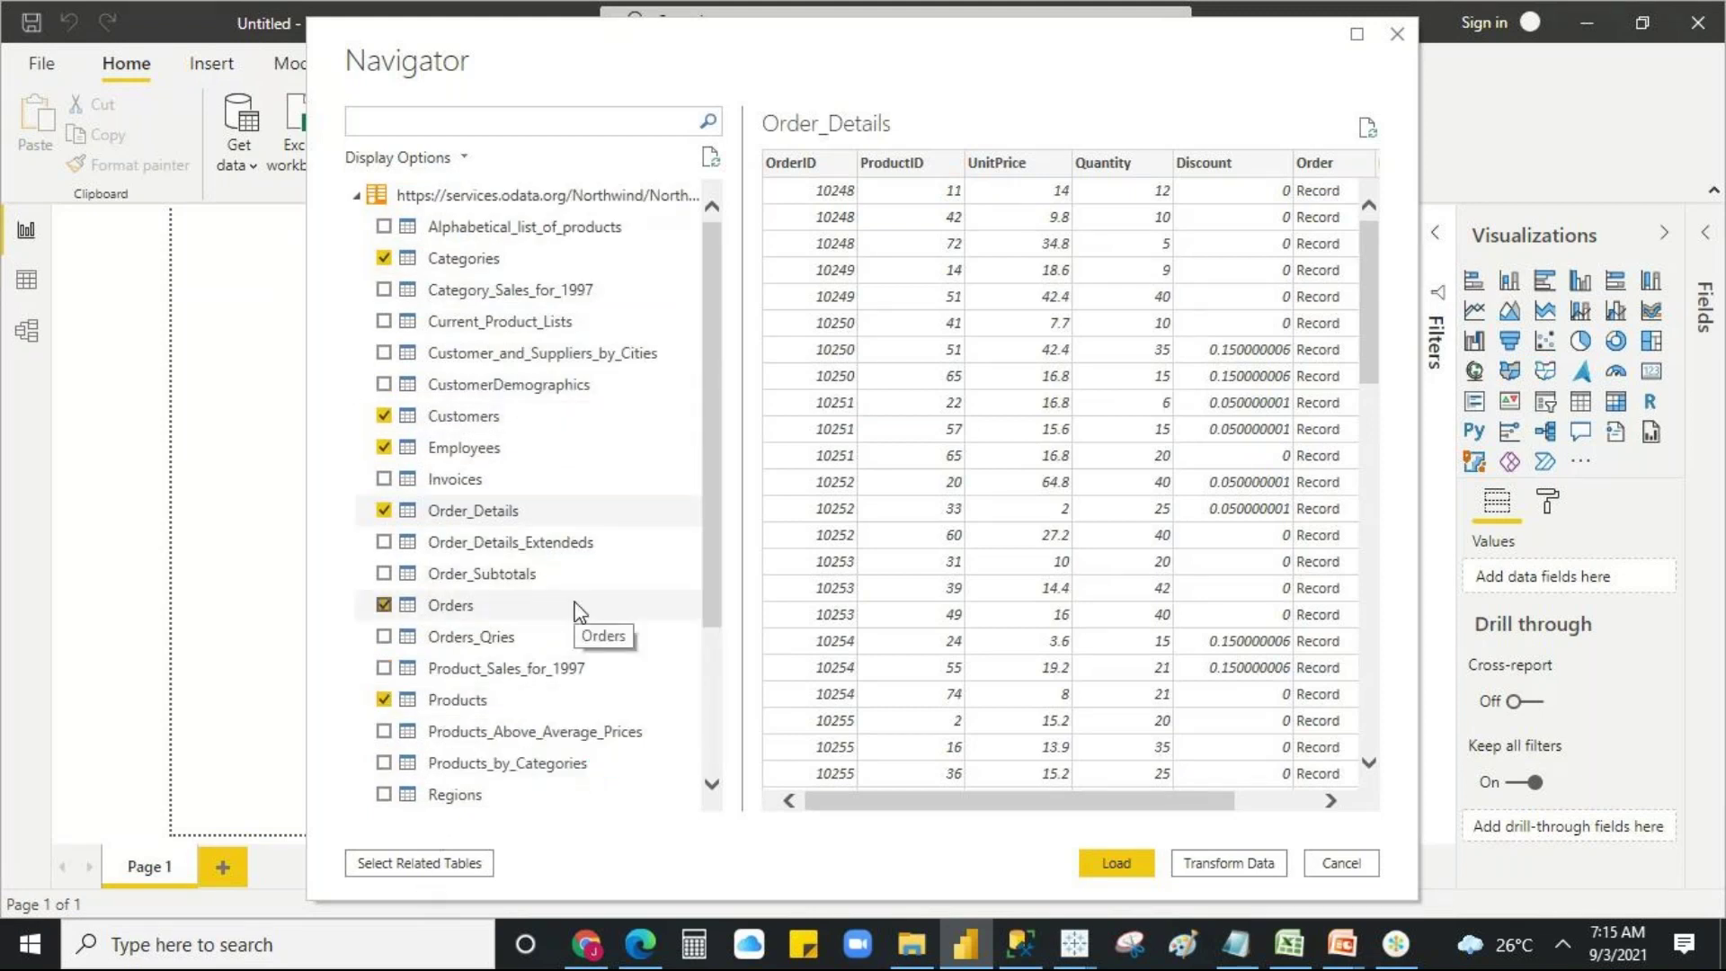
scroll(575, 611, "down", 3)
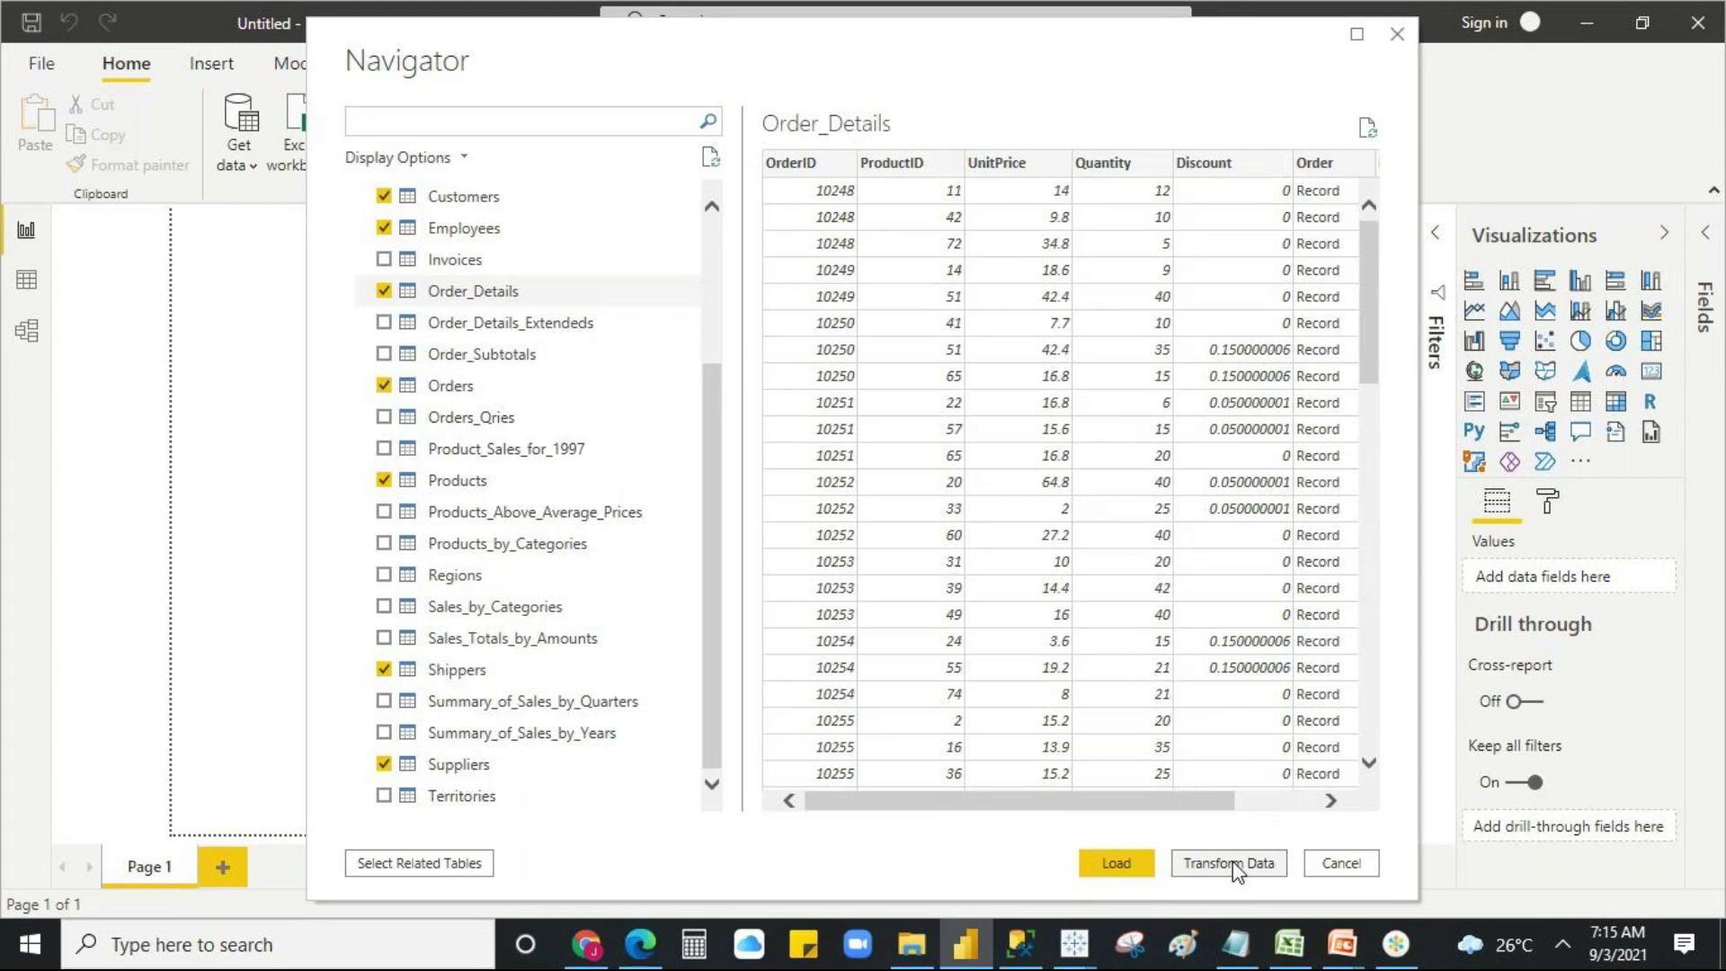
key("alt+Tab")
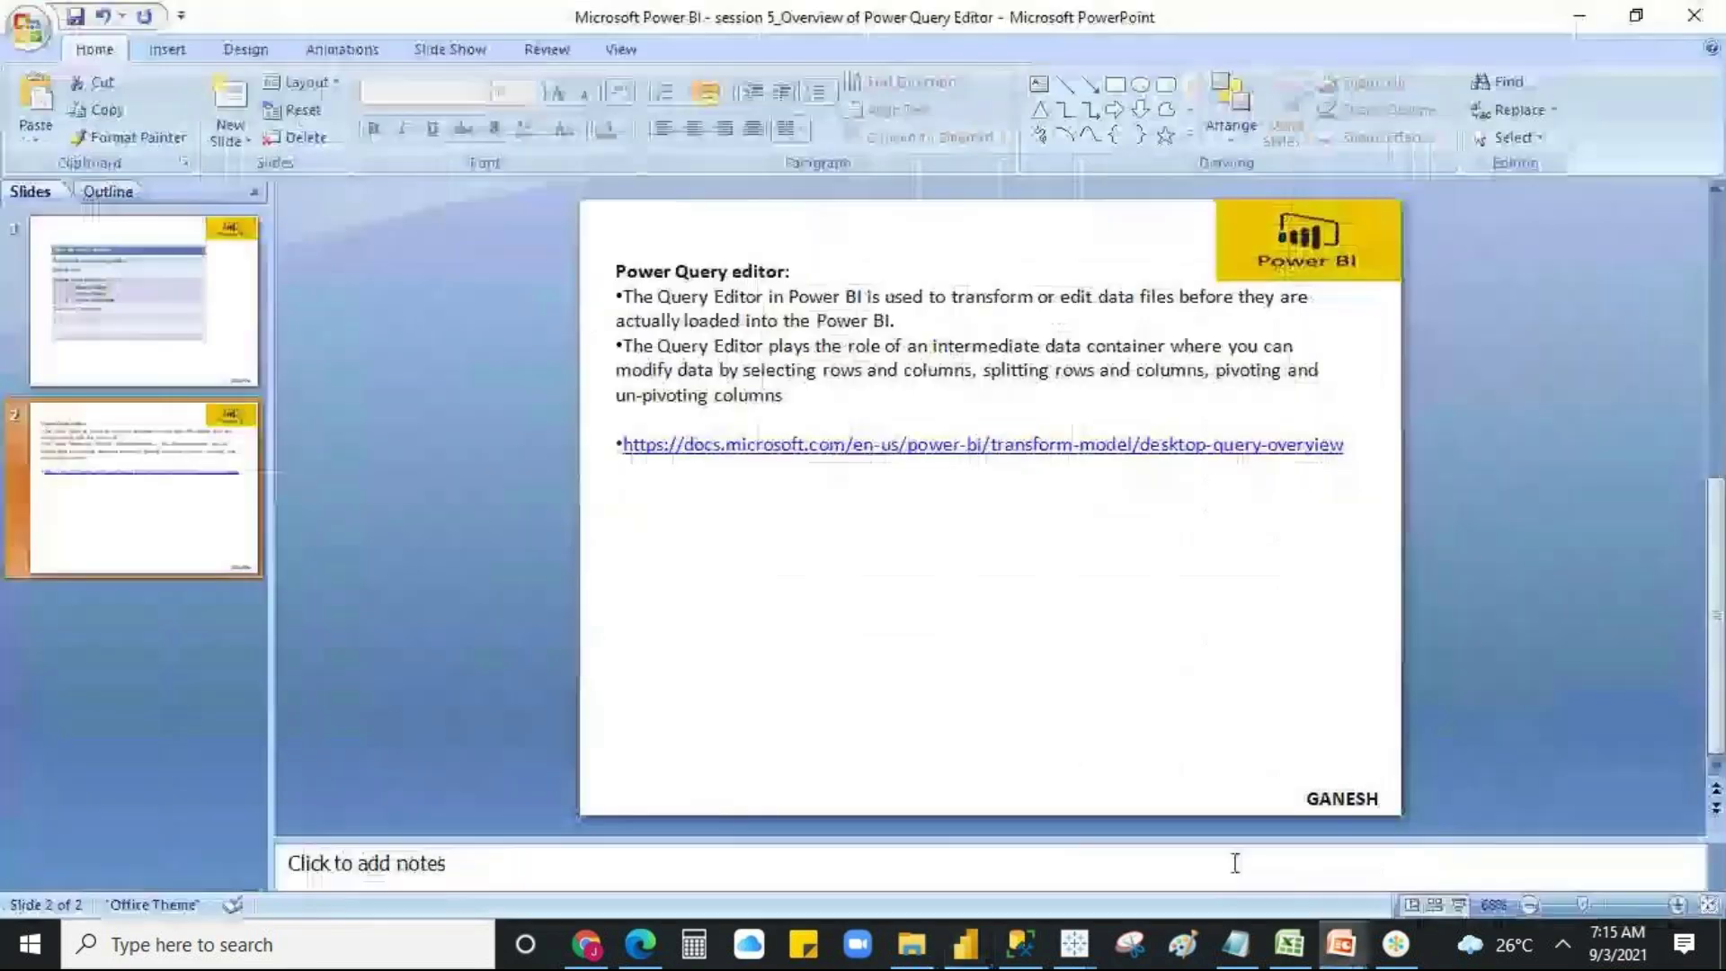
key("alt+Tab")
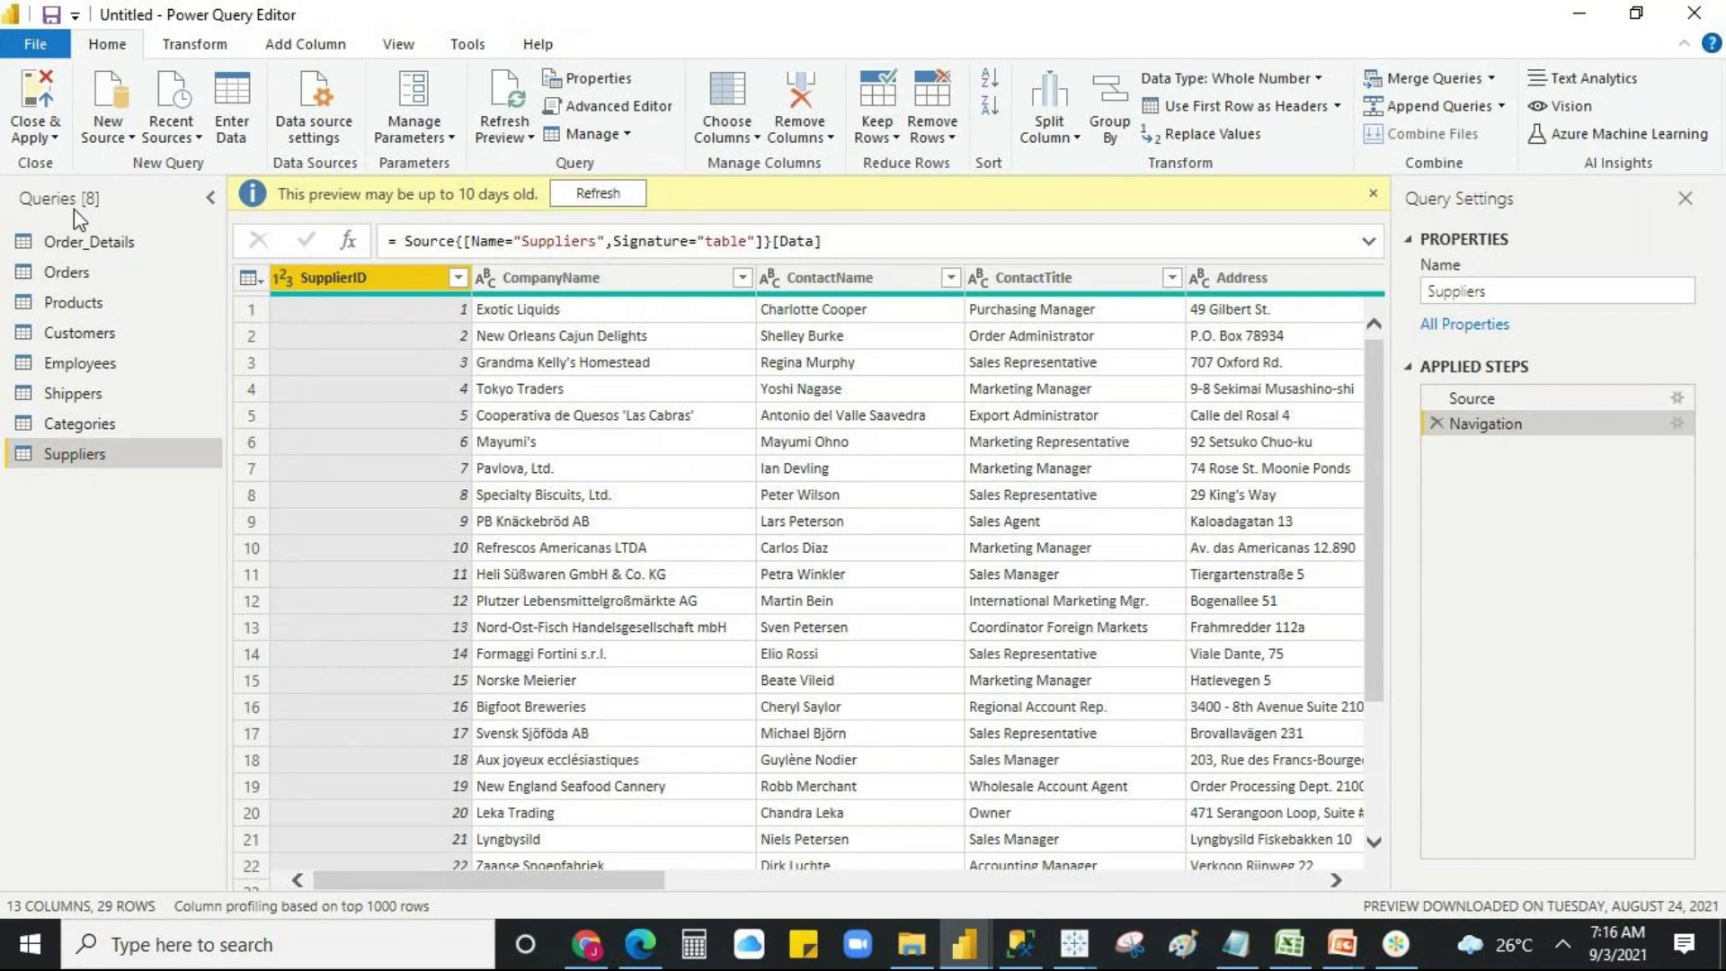
- View the data of the Order_Details, Orders and Products queries one after another
left_click(71, 247)
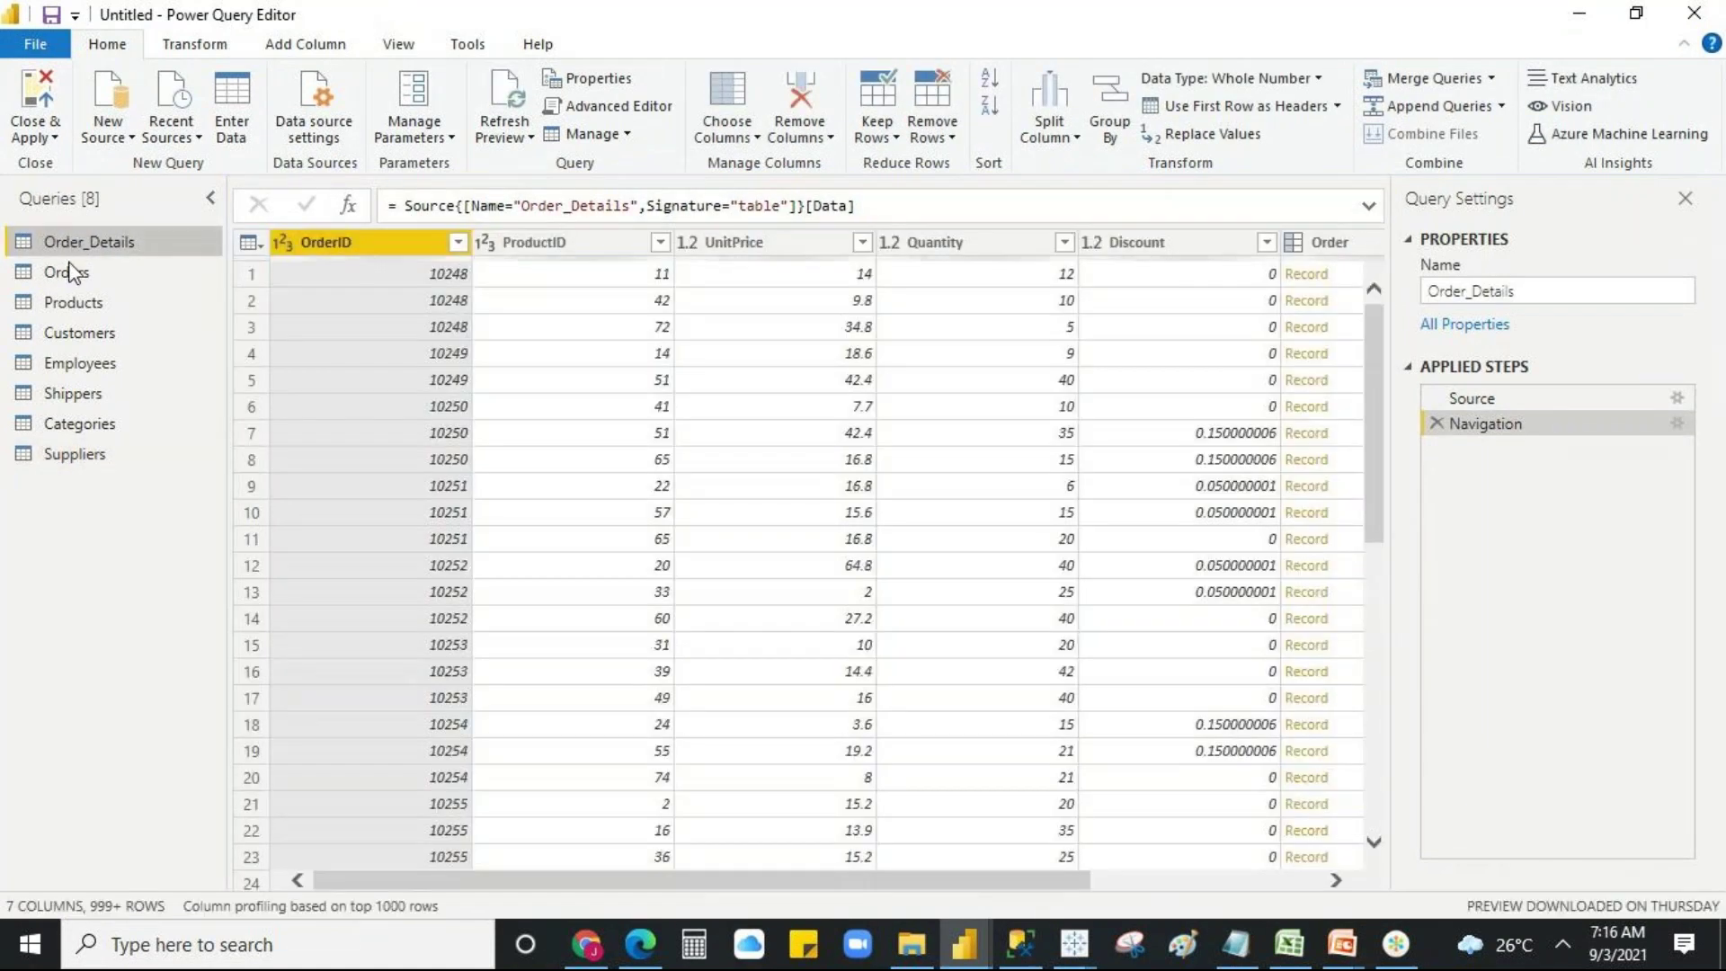
left_click(70, 272)
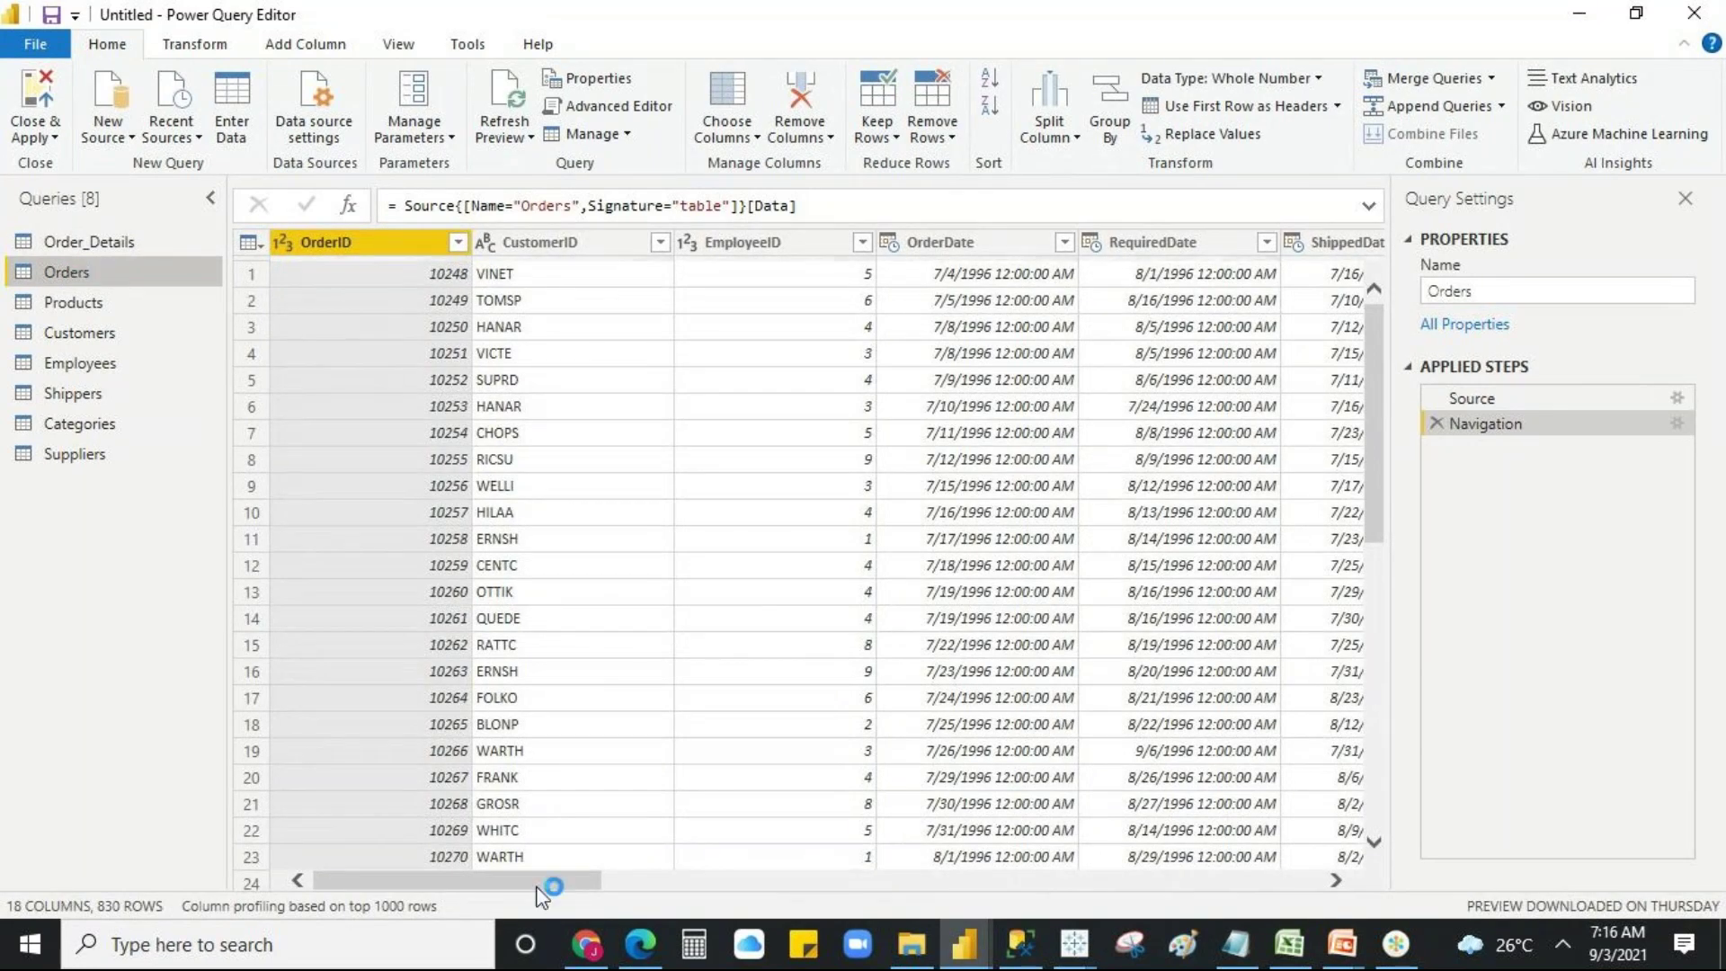
left_click_drag(500, 878, 211, 827)
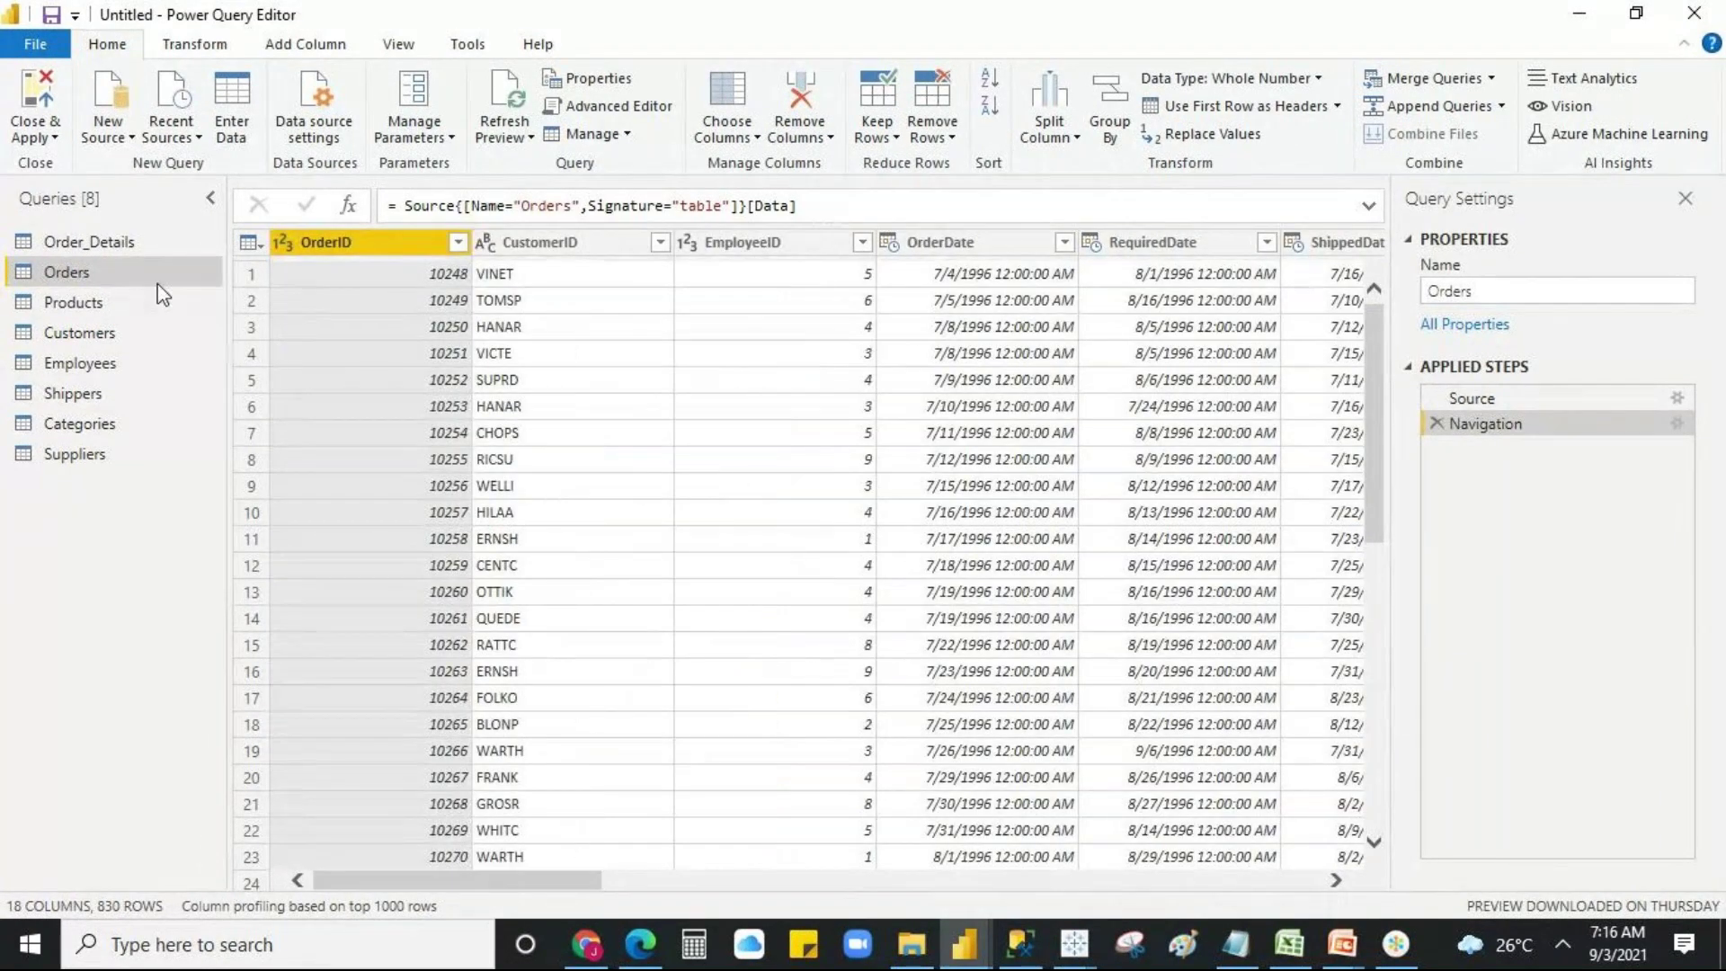
left_click(119, 301)
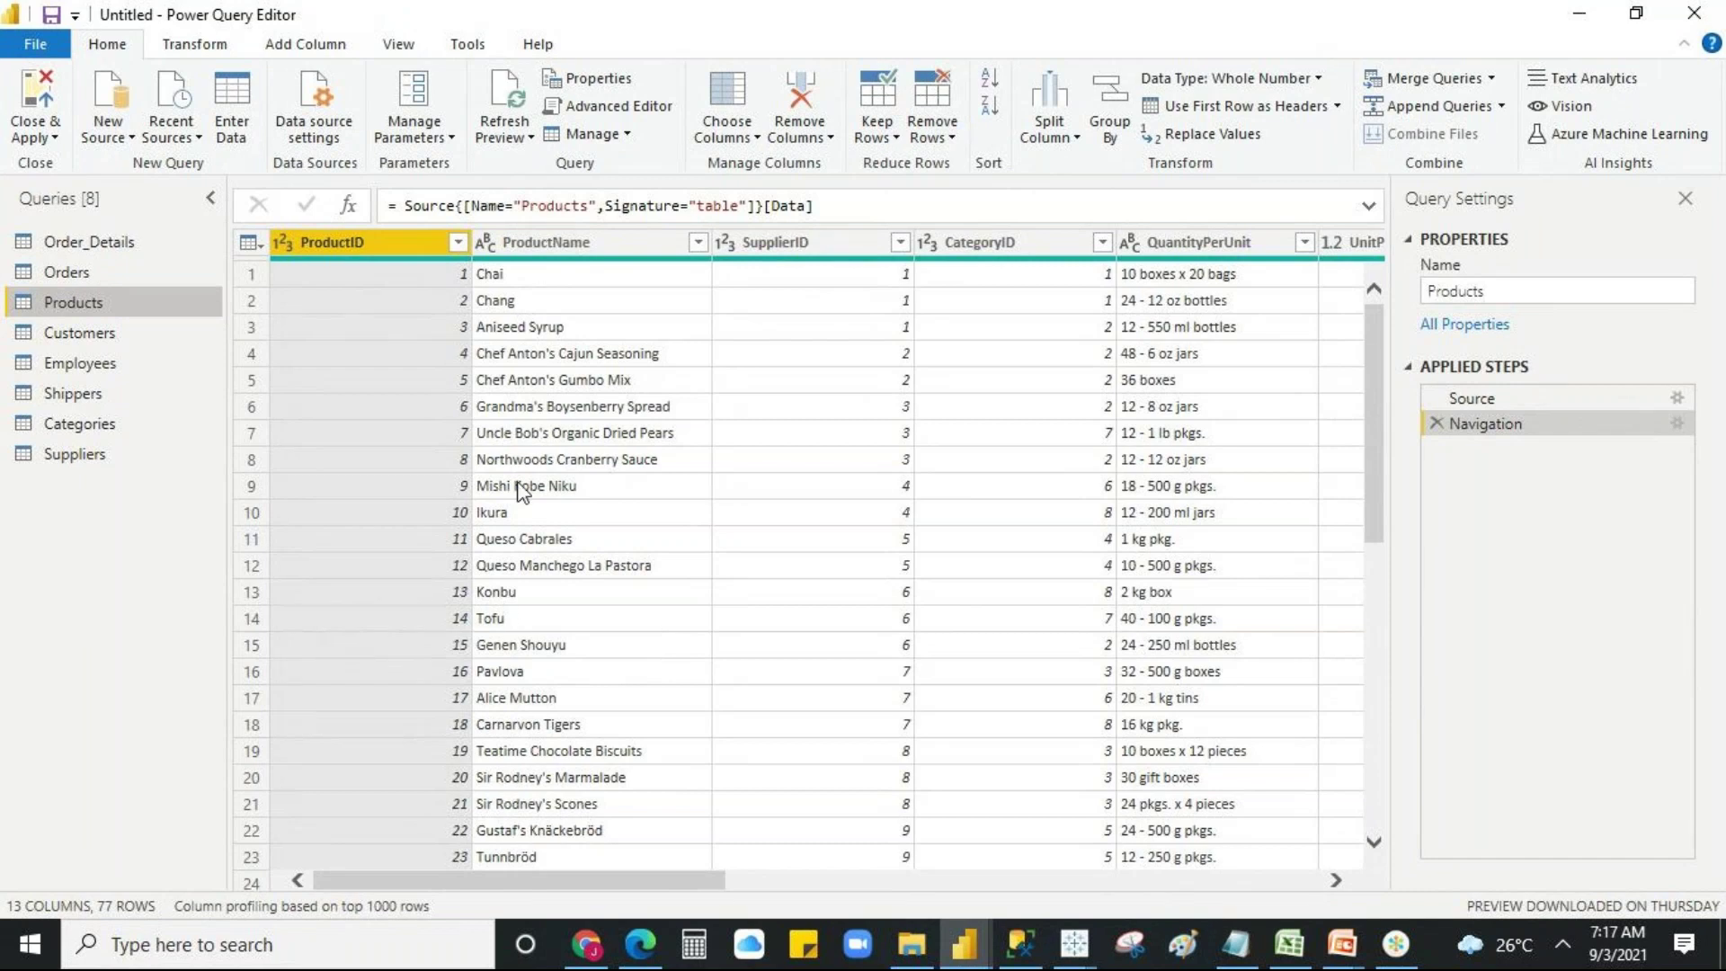
- Examine the column-level operations available for the ProductID column of the Products query, such as Change Type and Move
right_click(333, 251)
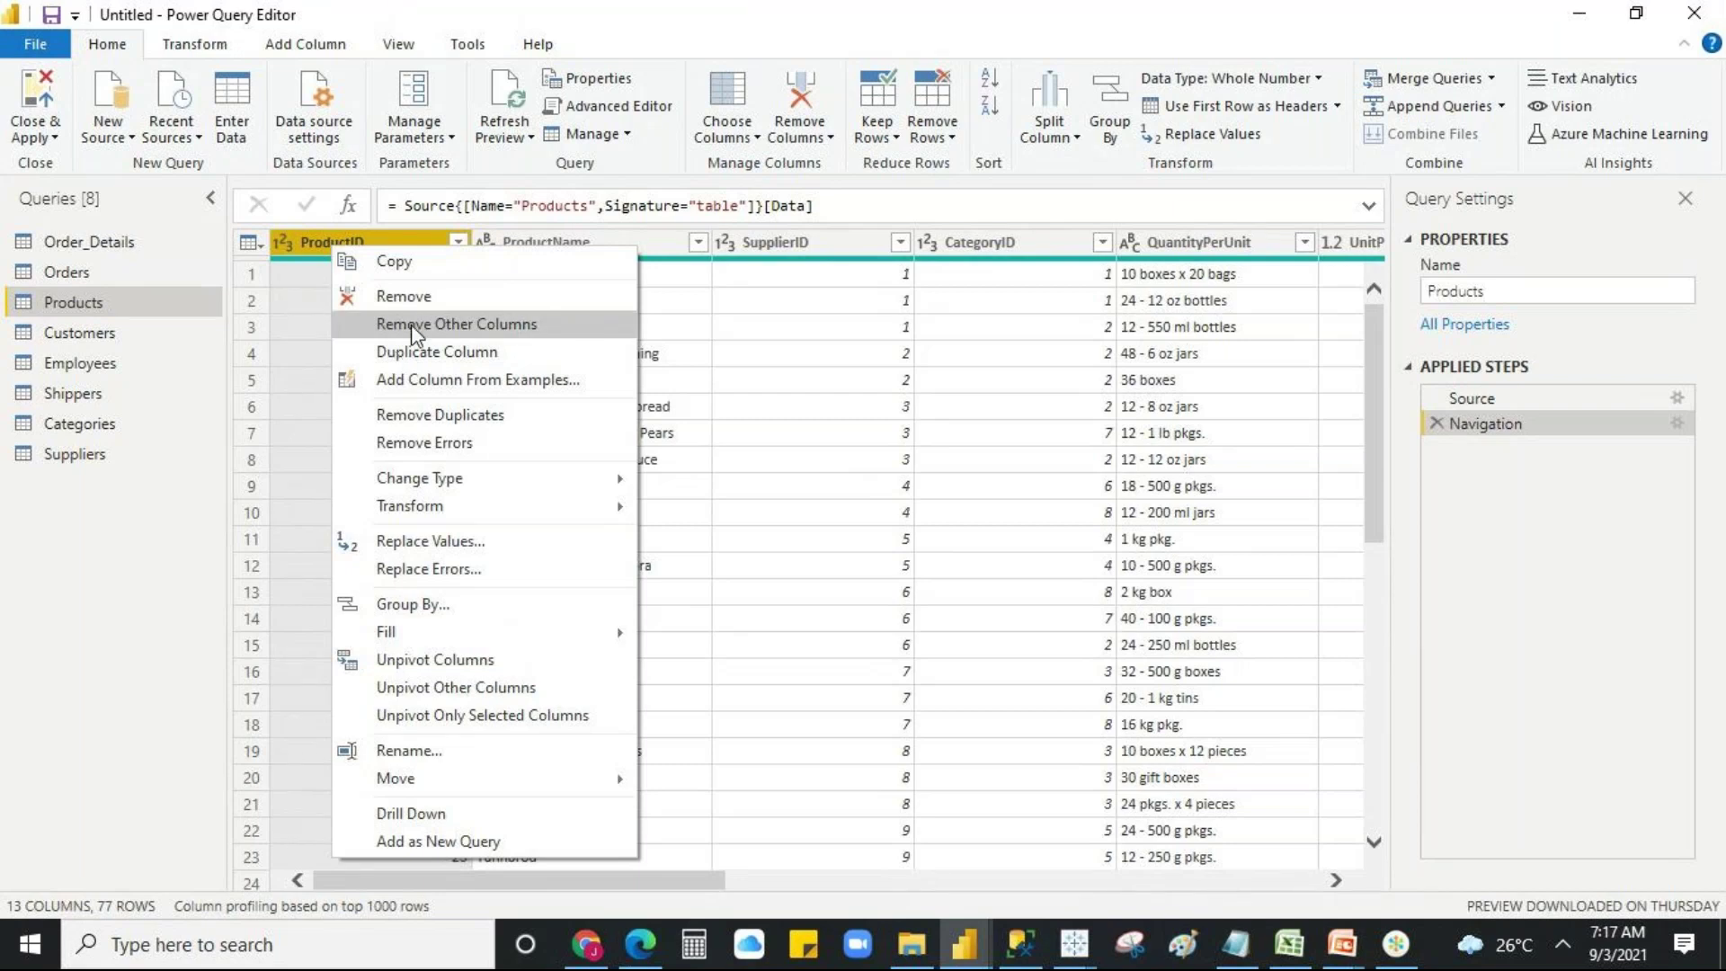
mouse_move(449, 481)
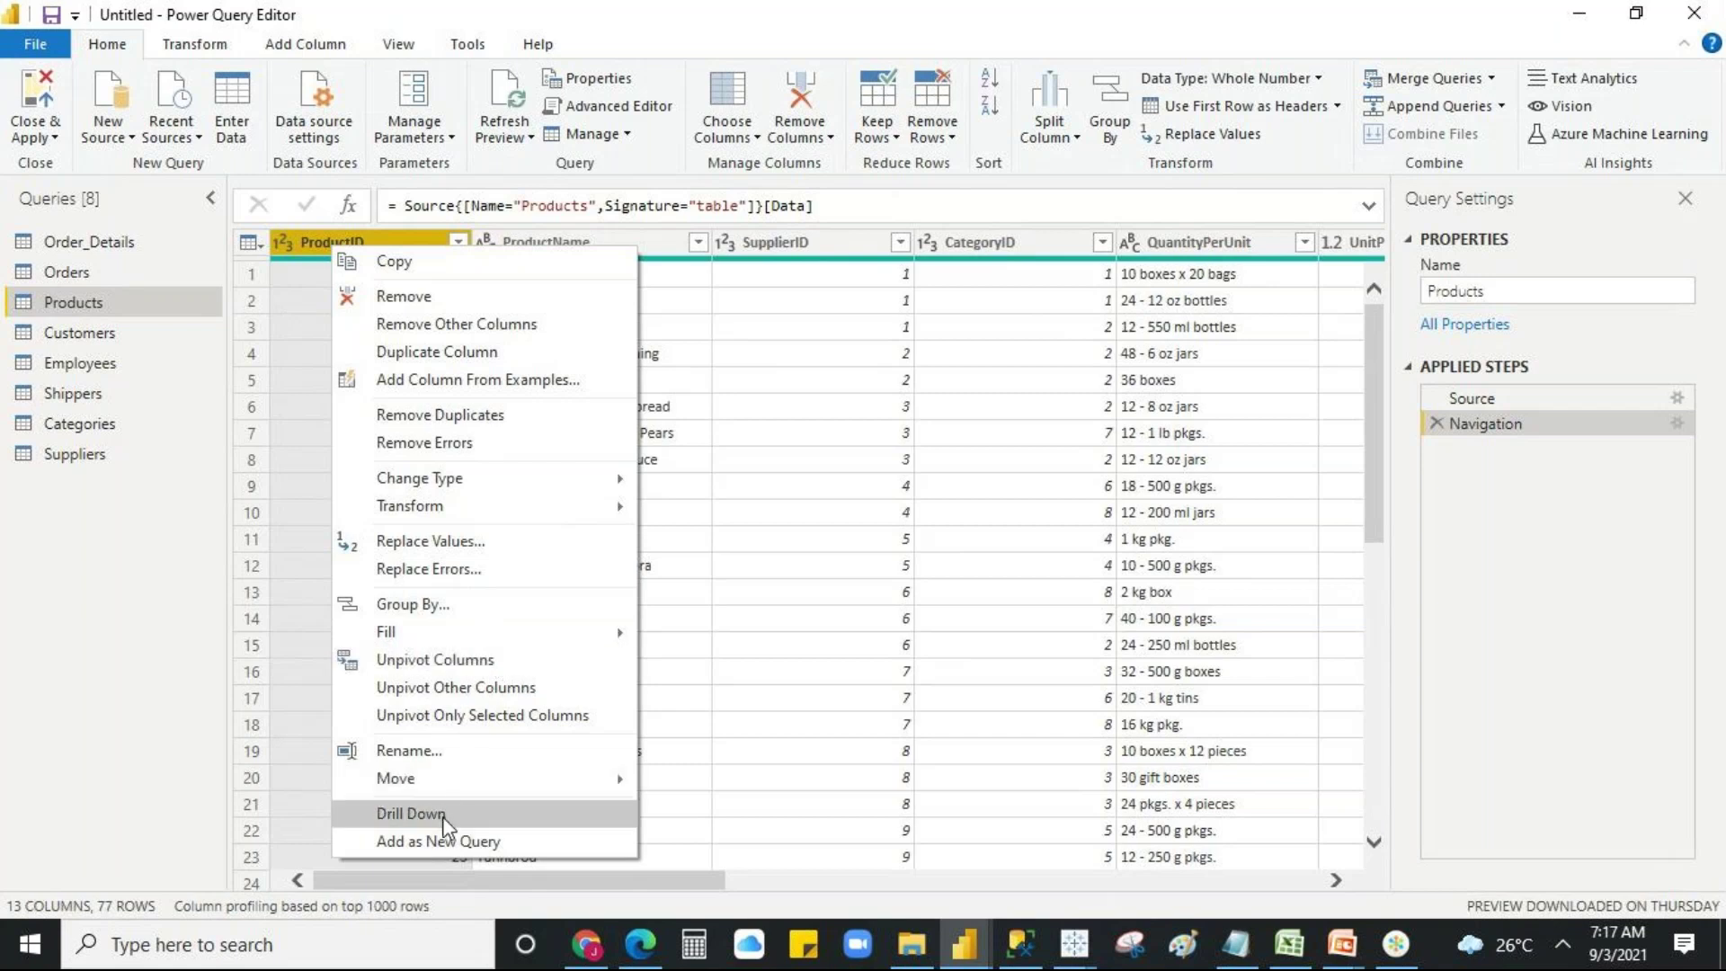
mouse_move(453, 785)
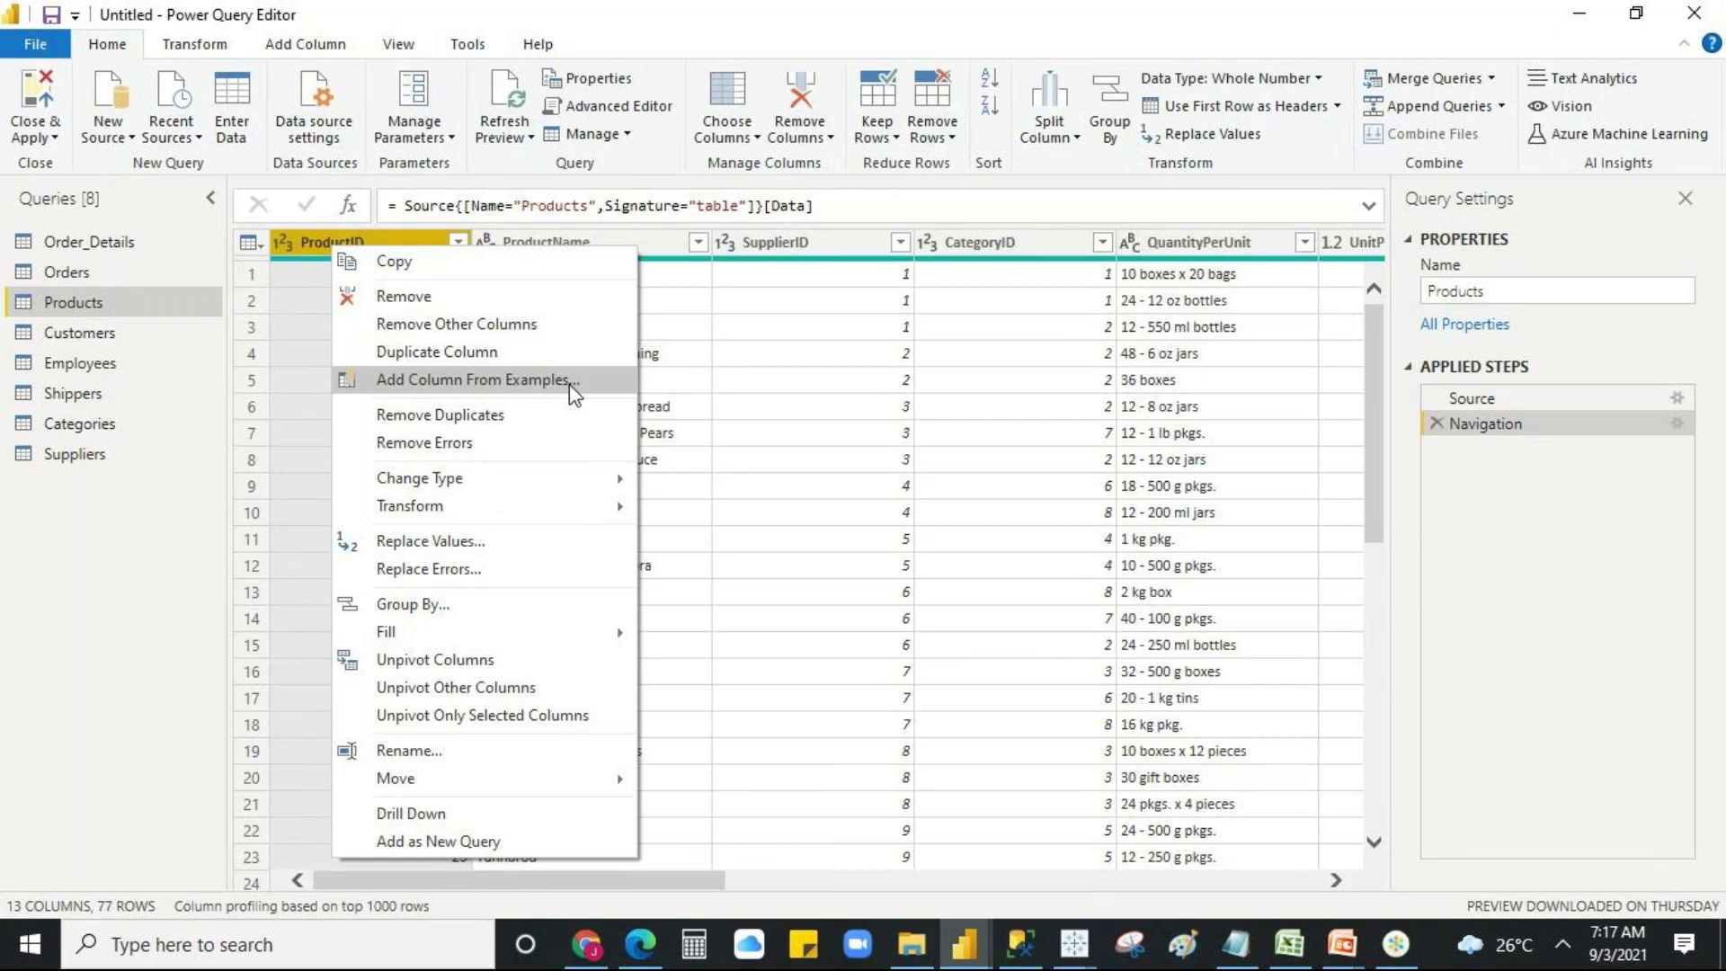
left_click(771, 395)
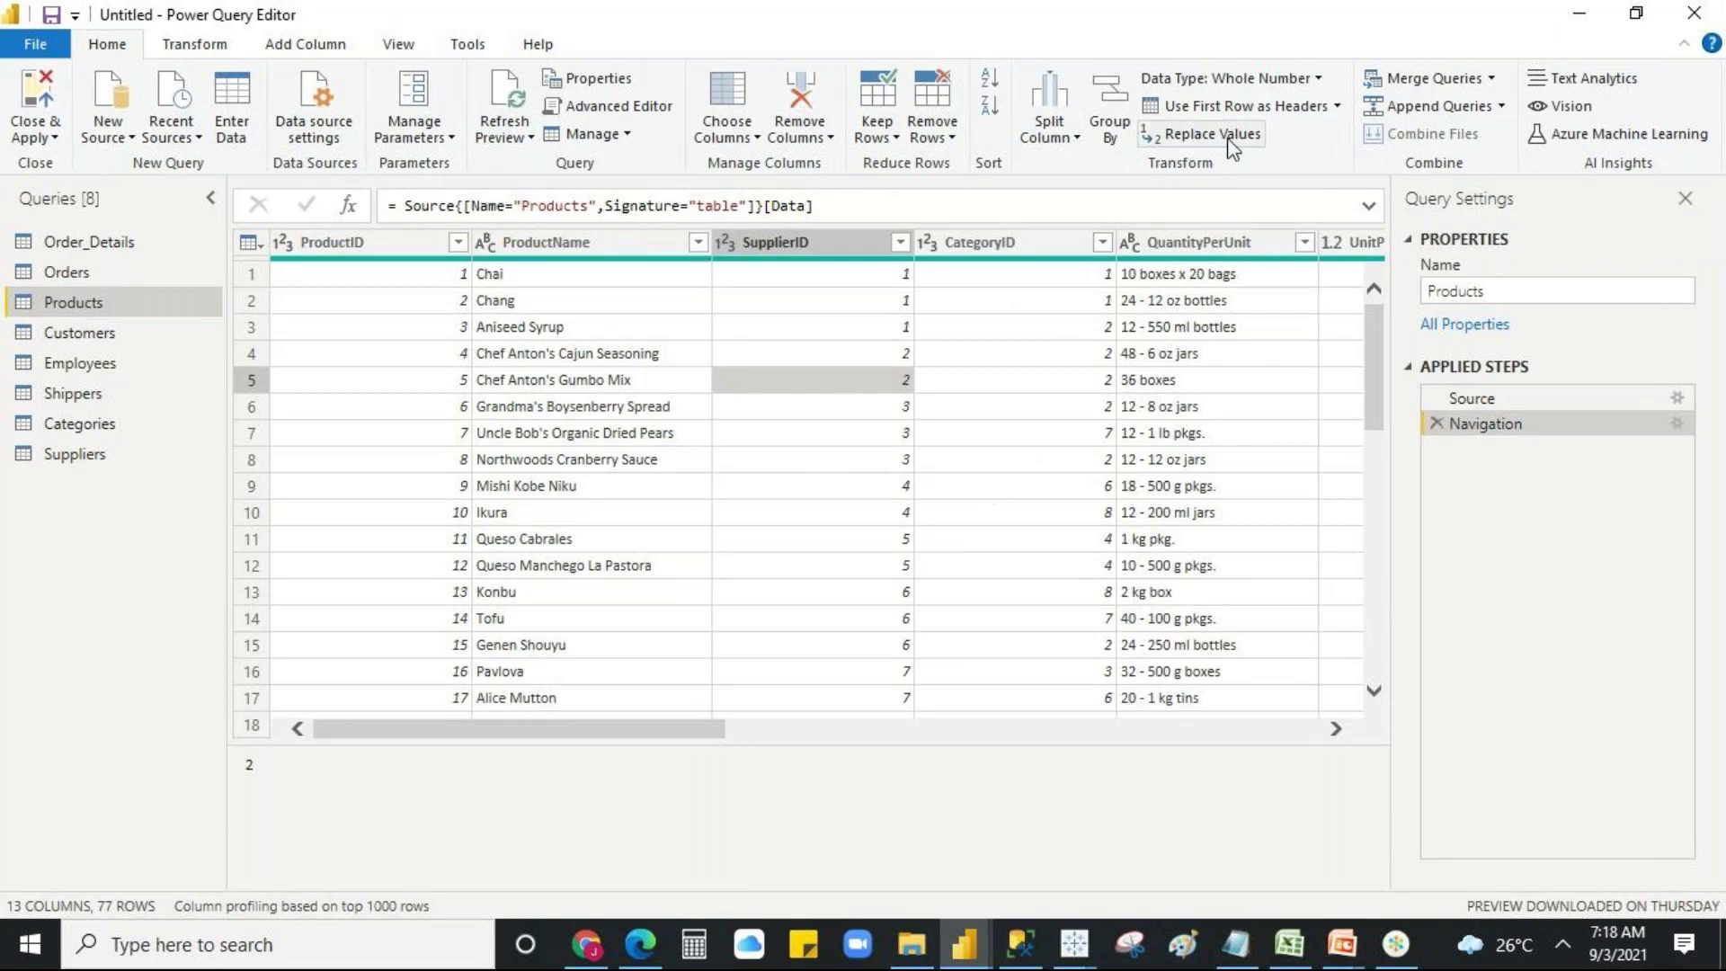
- Examine the table-level operations available for the whole Products table, such as Add Conditional Column and Add Index Column
left_click(252, 242)
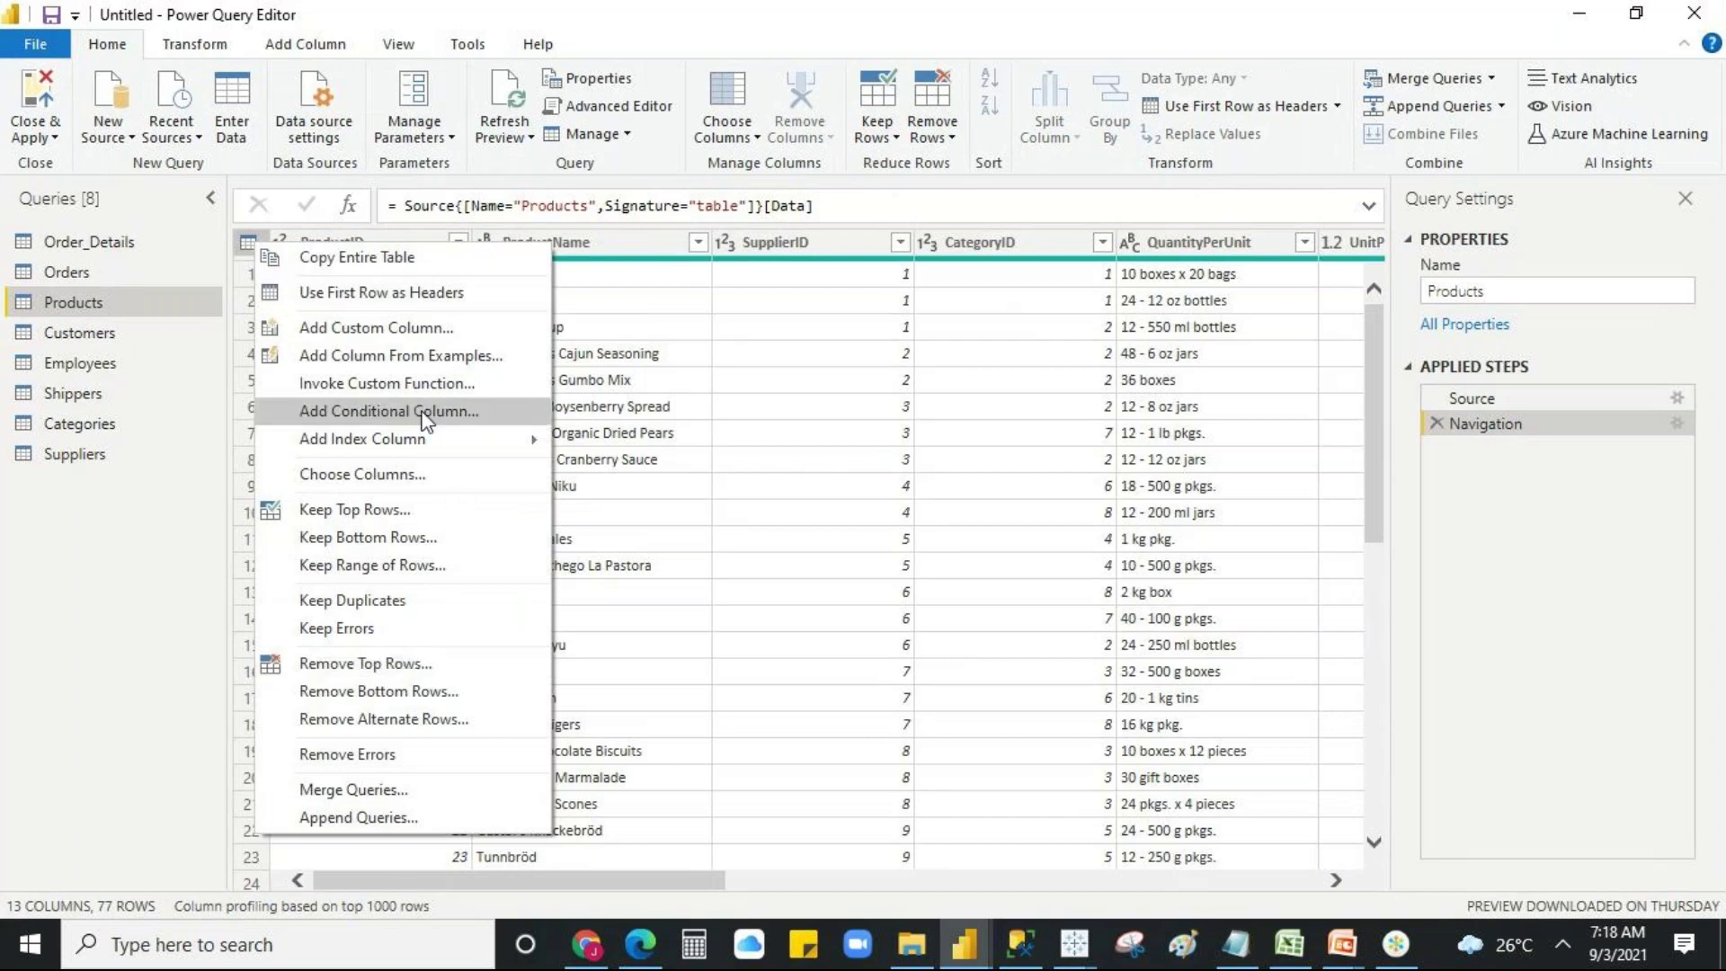
mouse_move(419, 444)
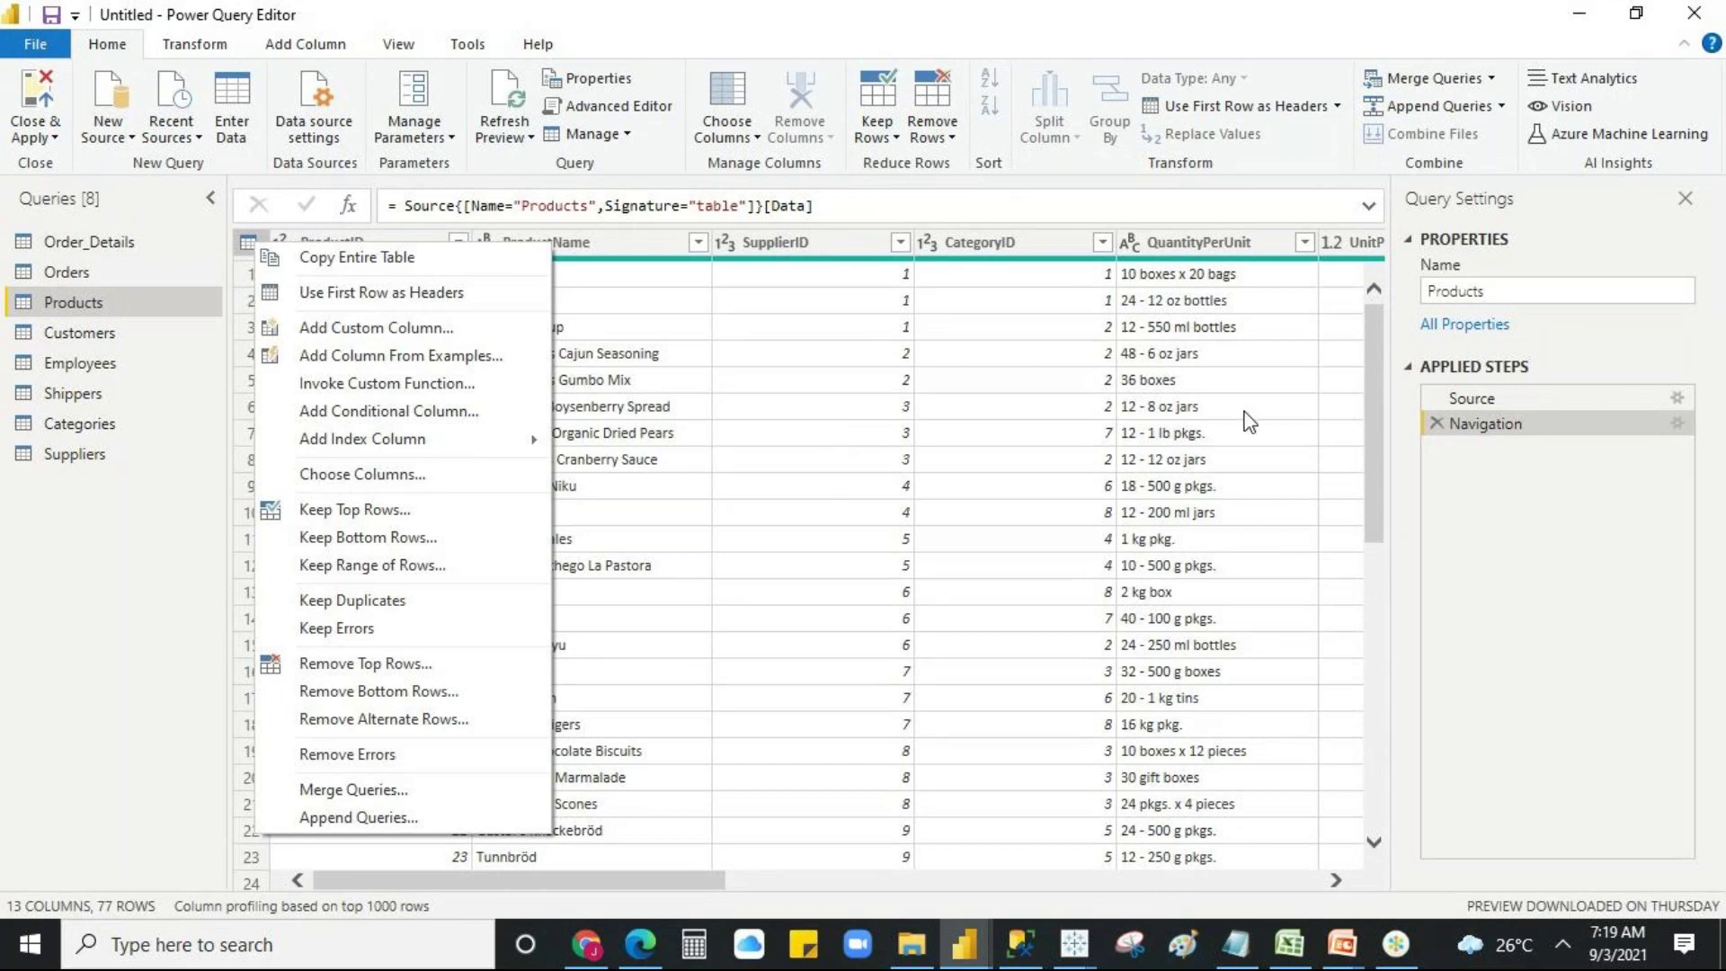
left_click(1531, 655)
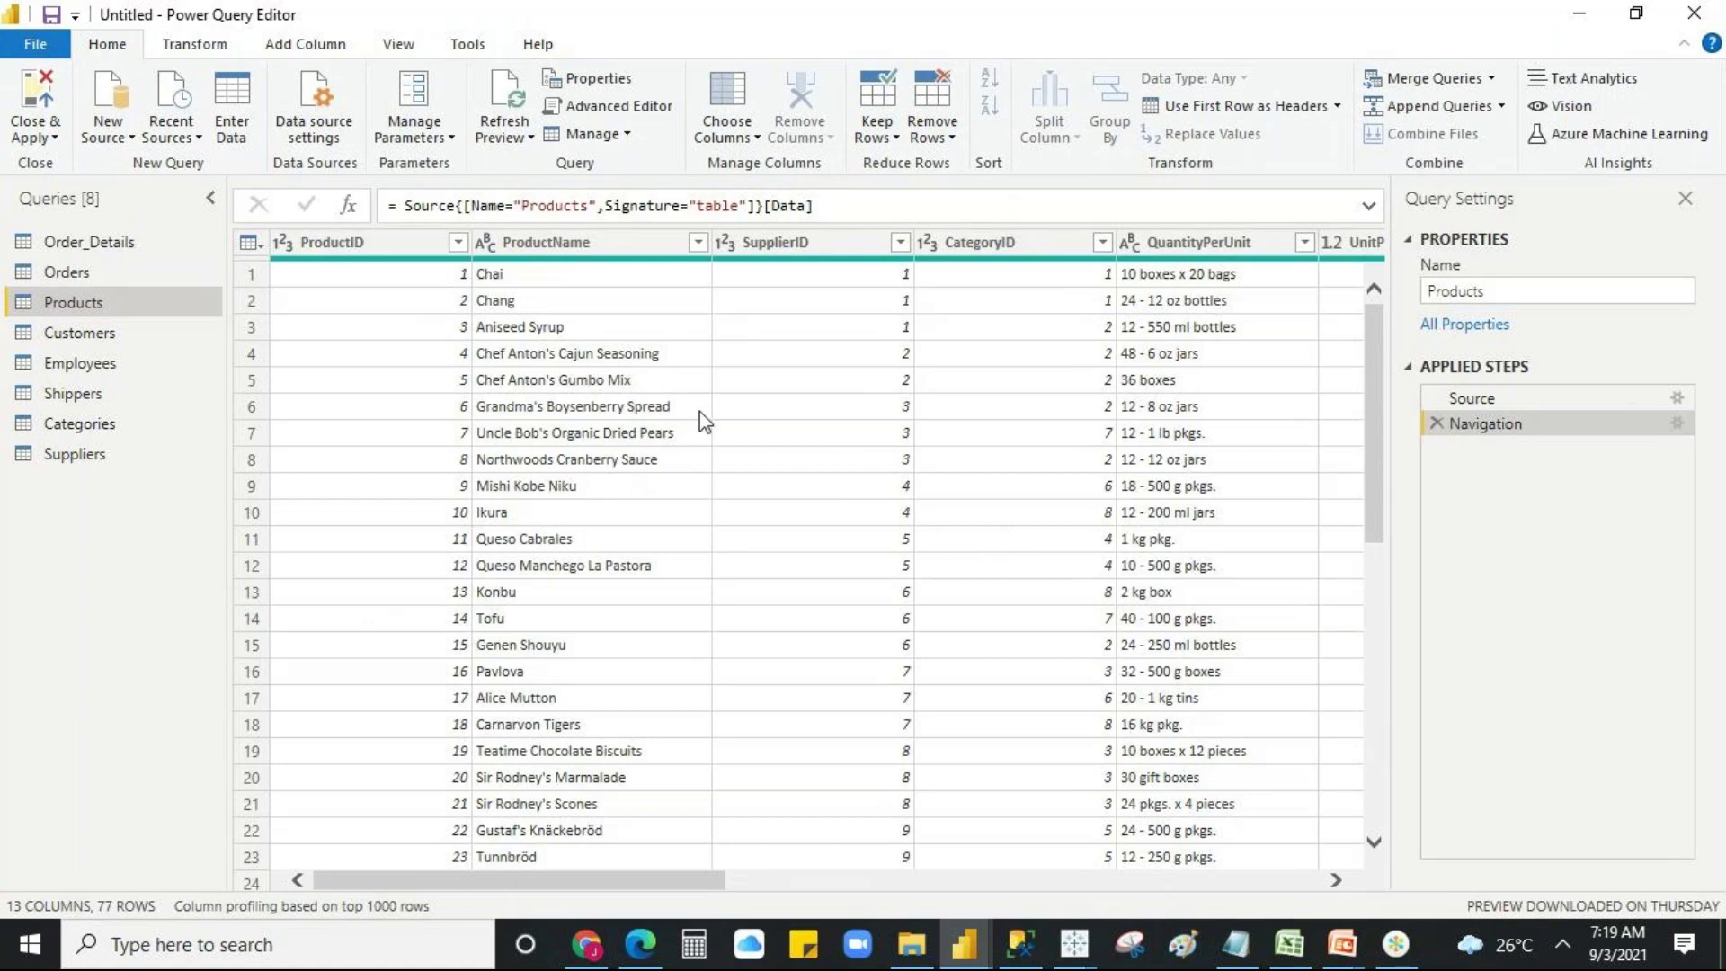
- In the Order_Details query, inspect the fields available for expanding the Order column without expanding it, and return to the first columns
left_click(172, 251)
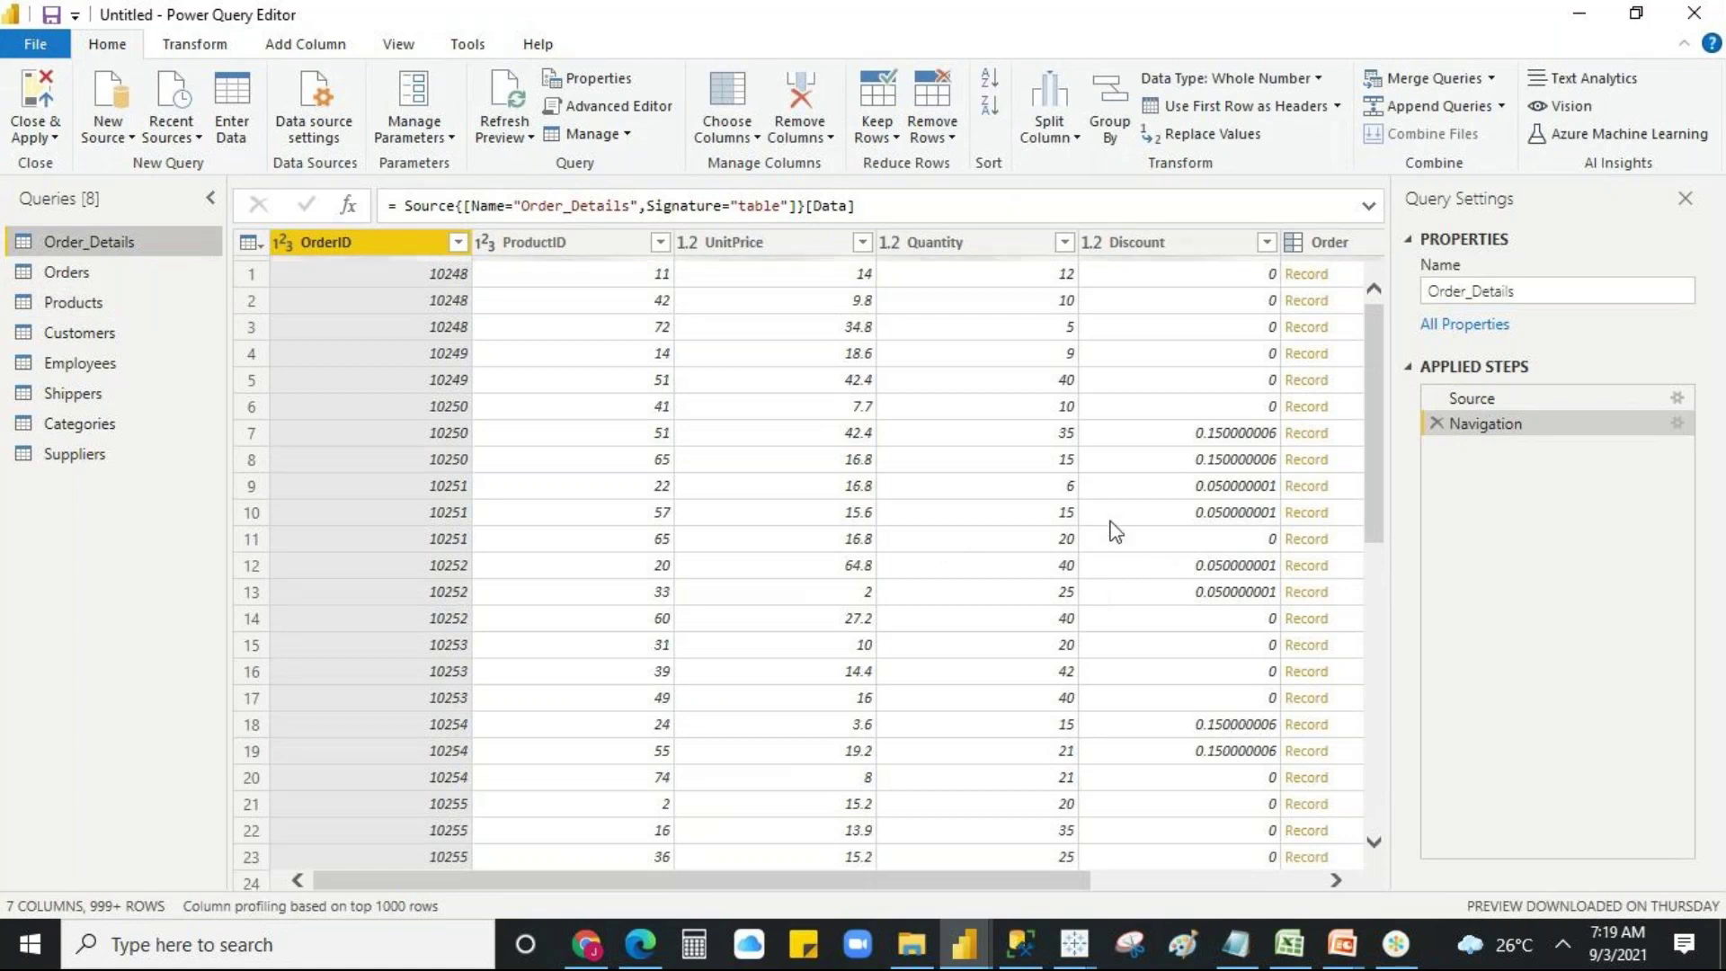
left_click(1253, 881)
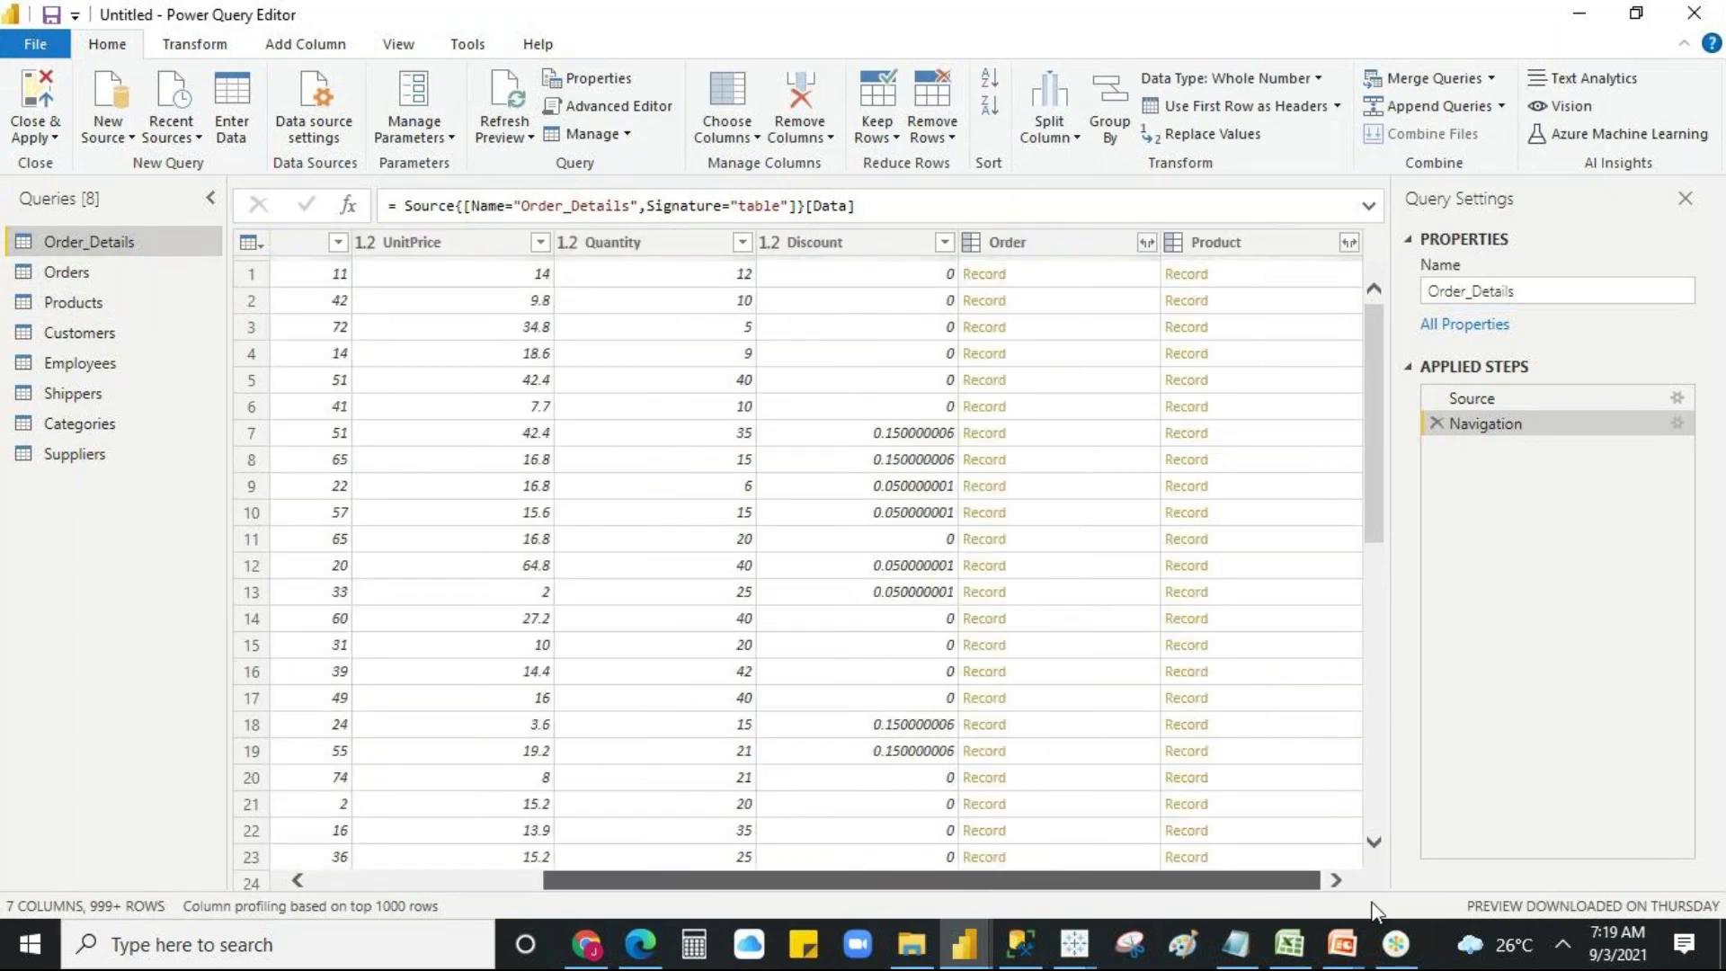
left_click(1145, 243)
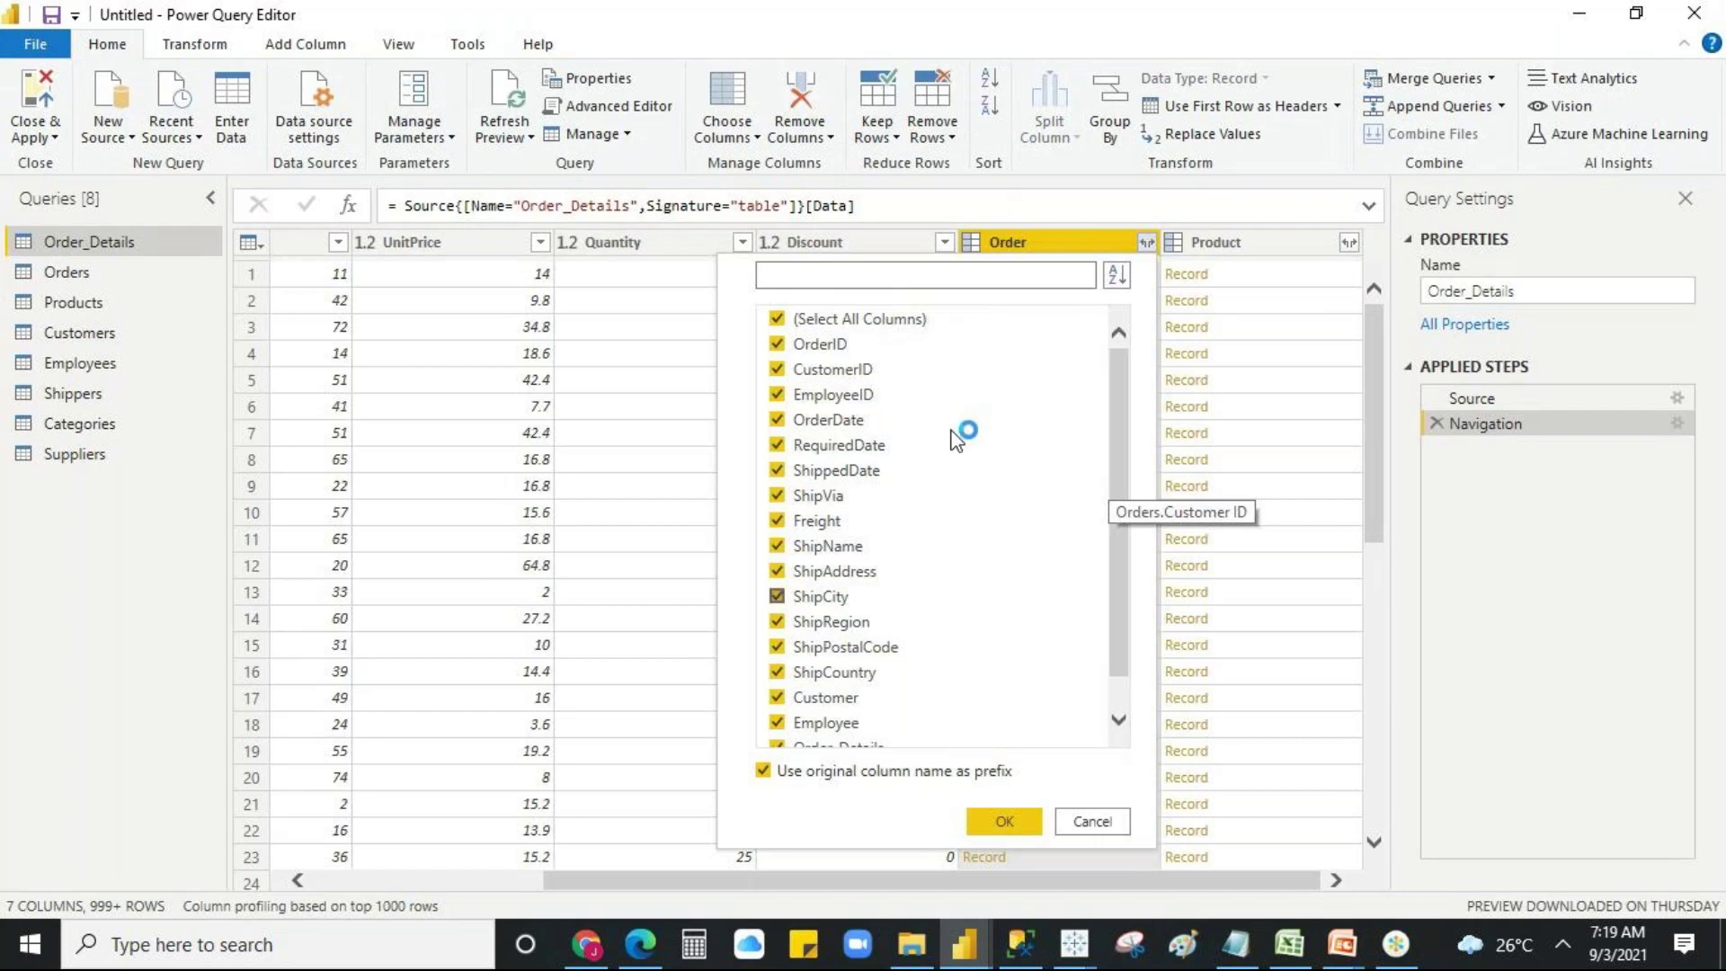
left_click(1092, 821)
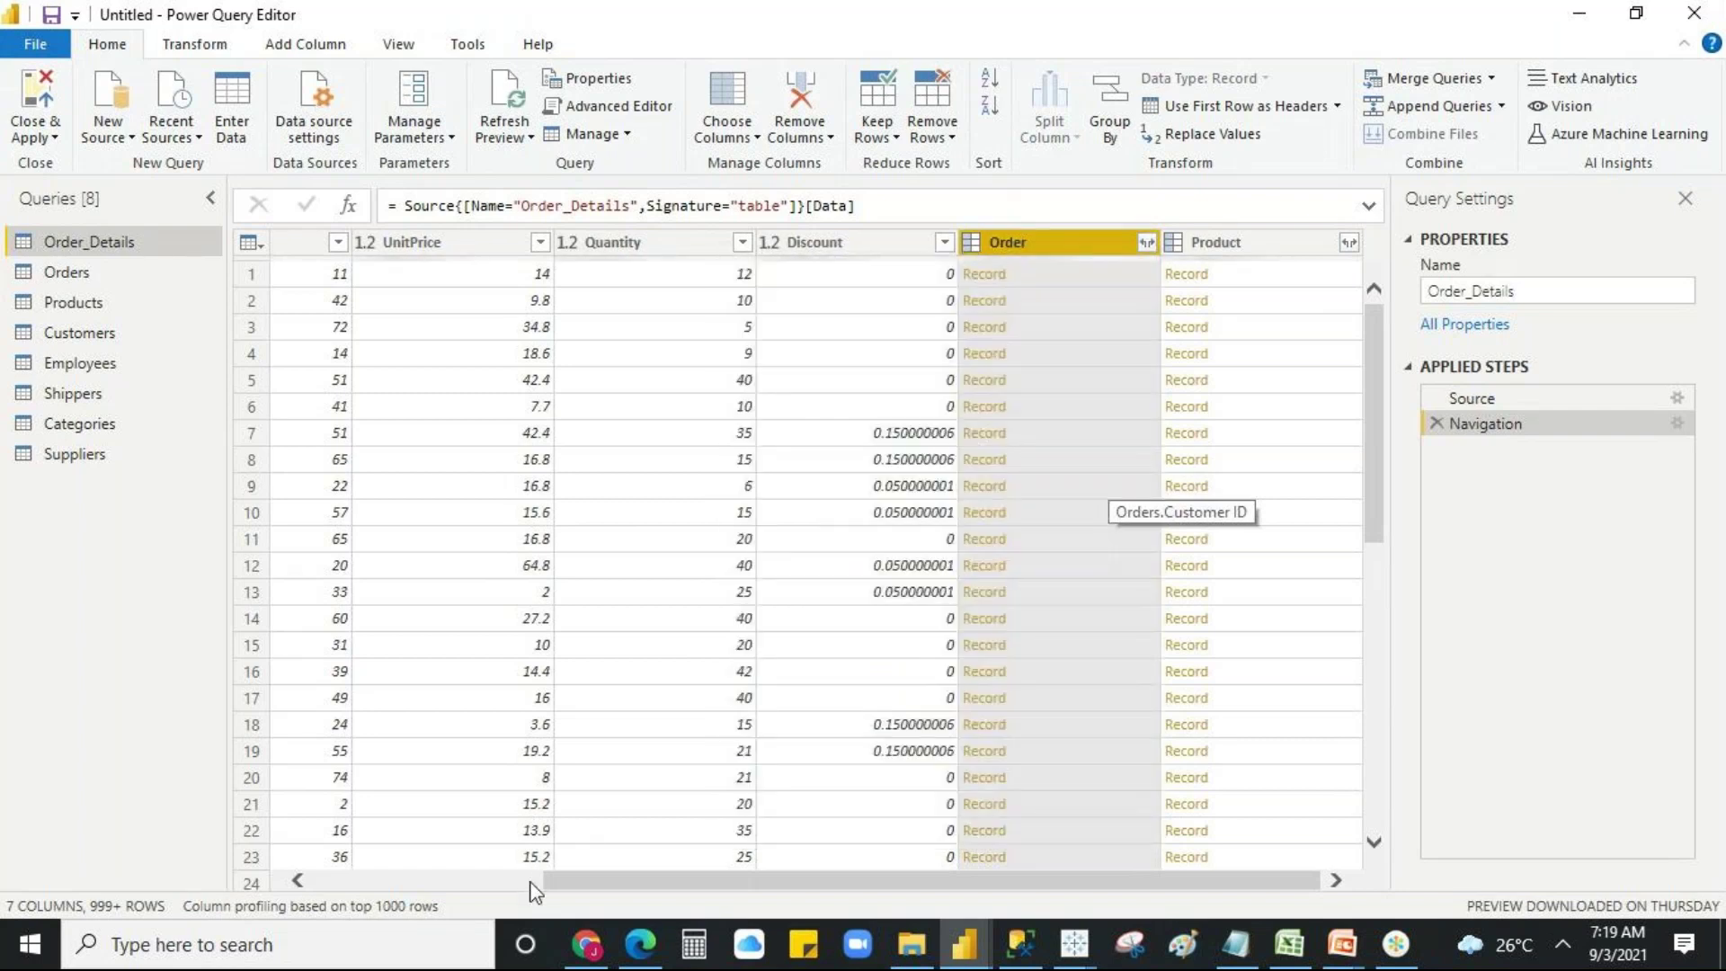
left_click(522, 881)
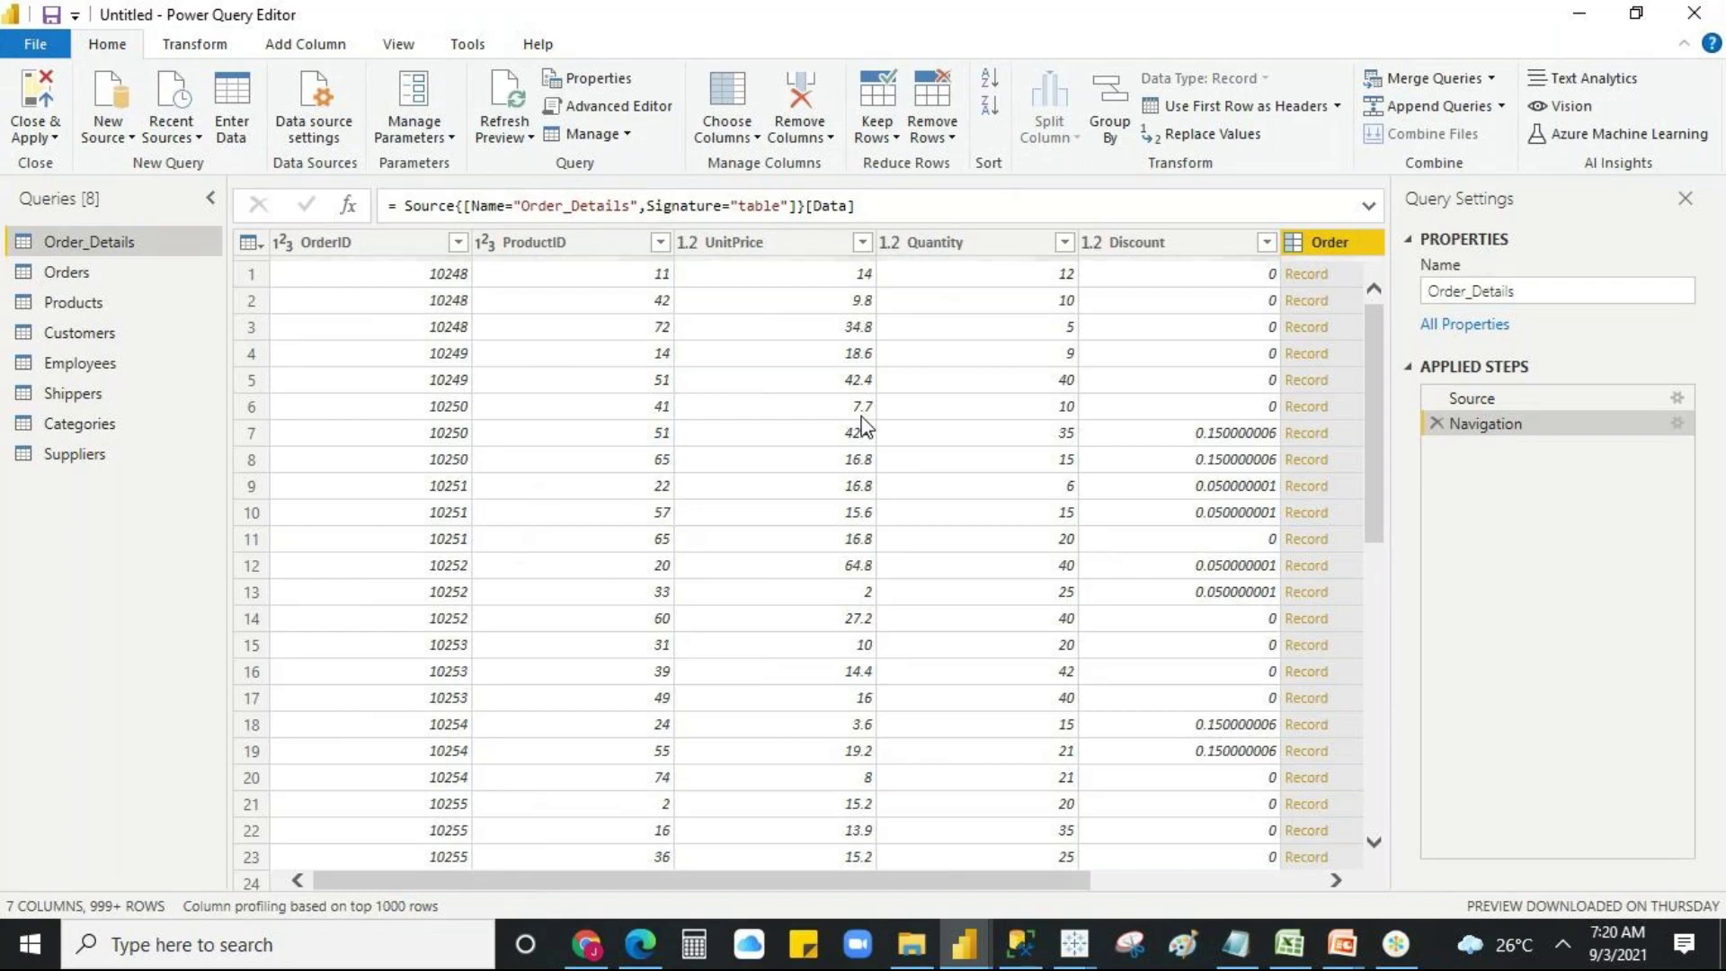
- Change the data type of the OrderID column in the Order_Details query to Decimal Number
left_click(322, 273)
left_click(332, 244)
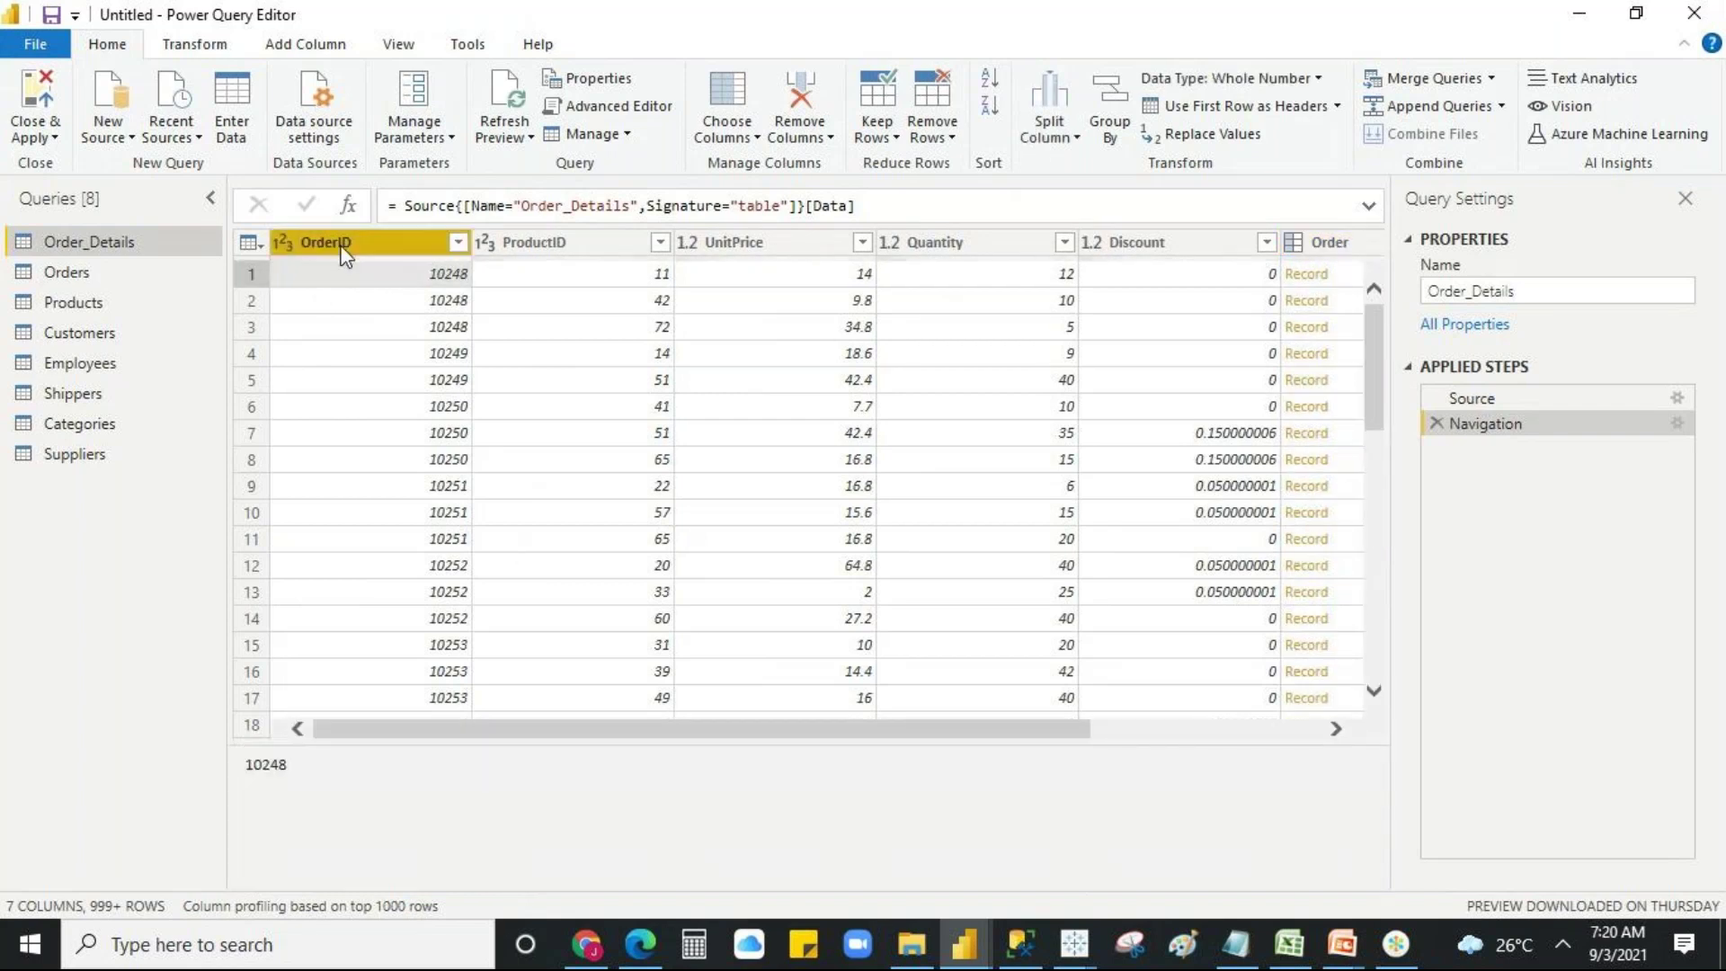
right_click(342, 248)
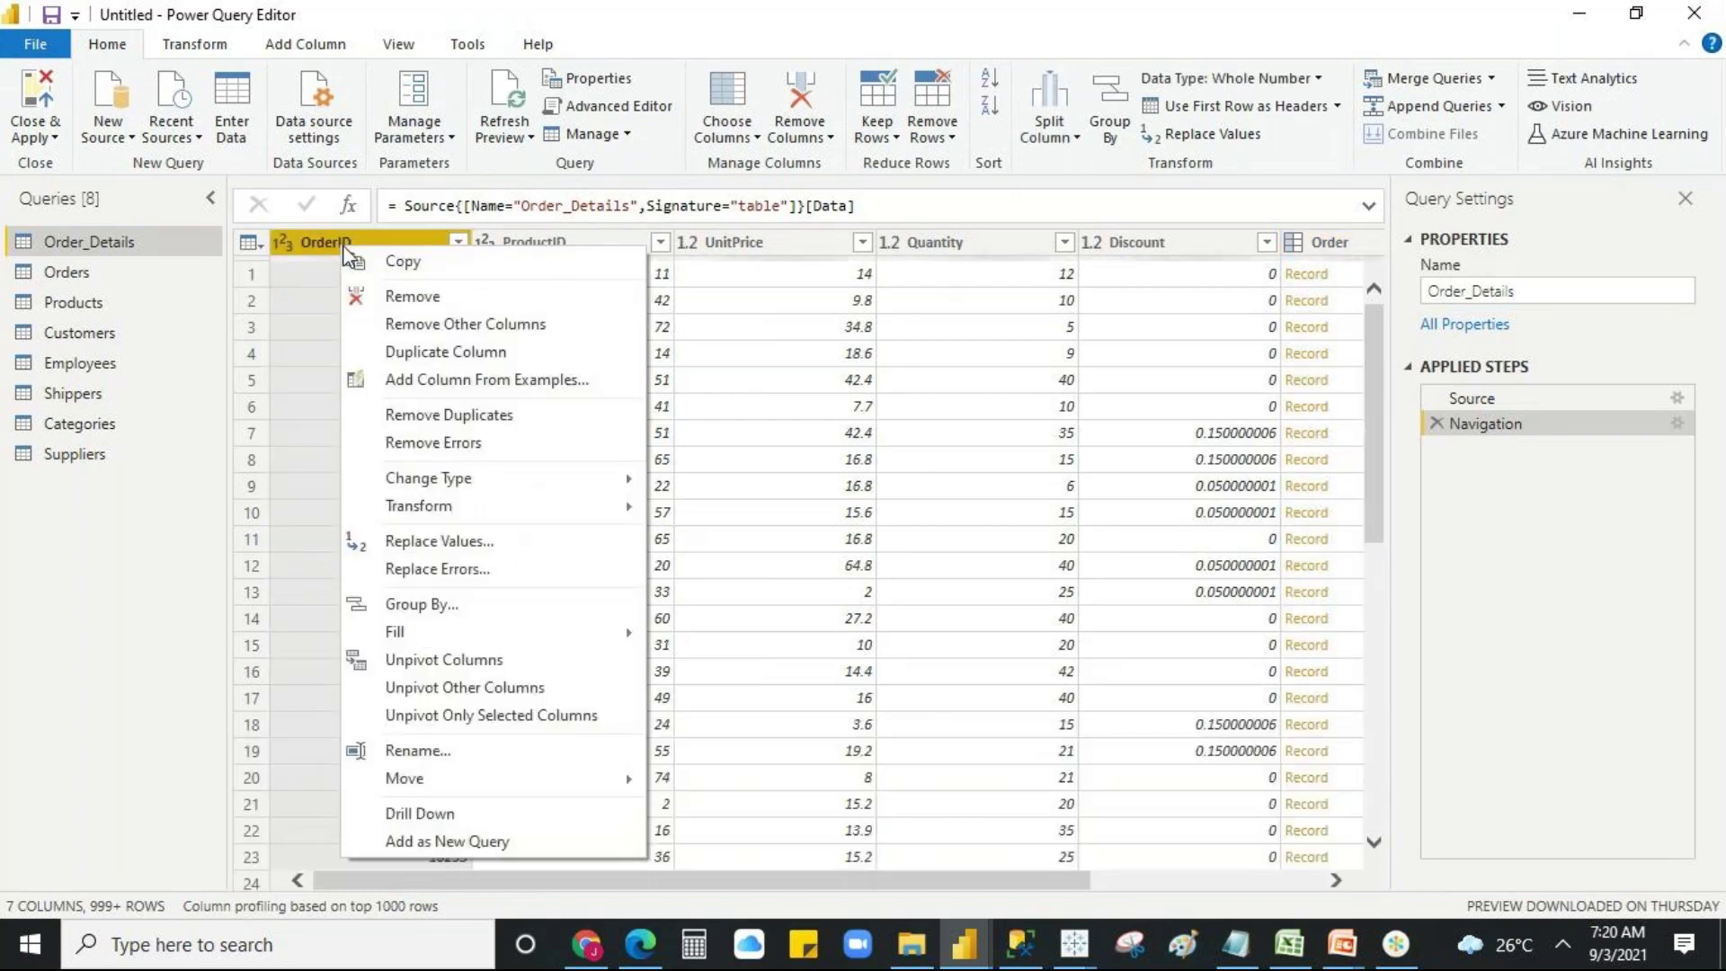
mouse_move(499, 483)
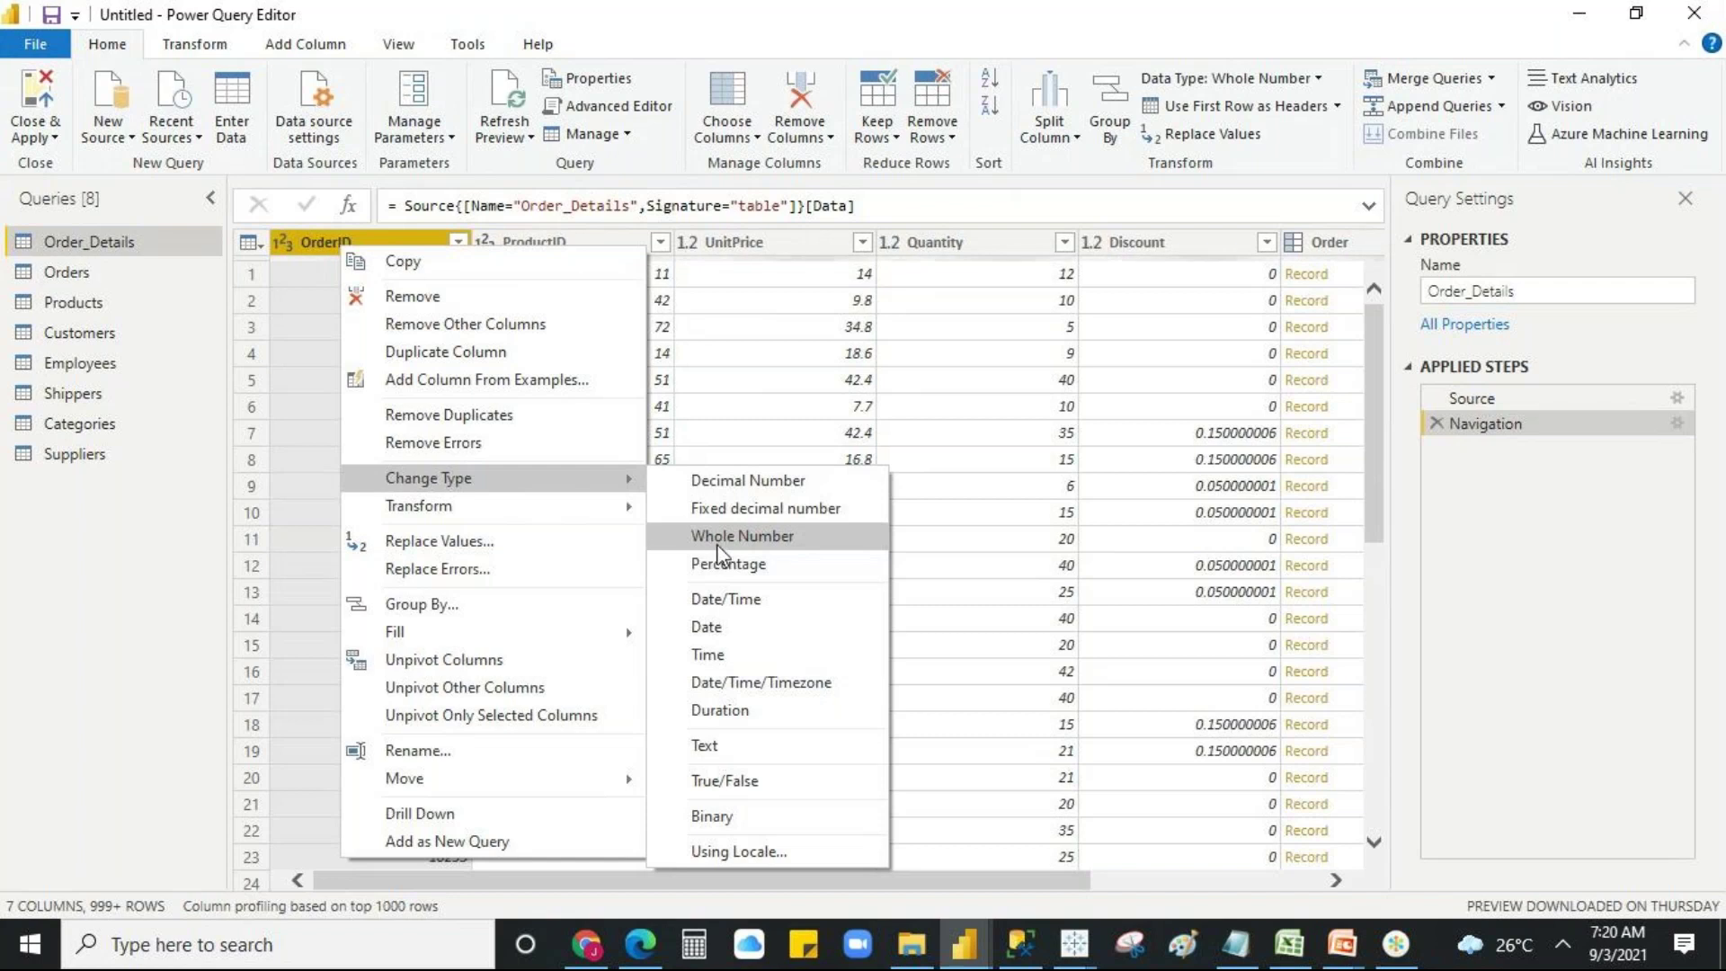
left_click(743, 474)
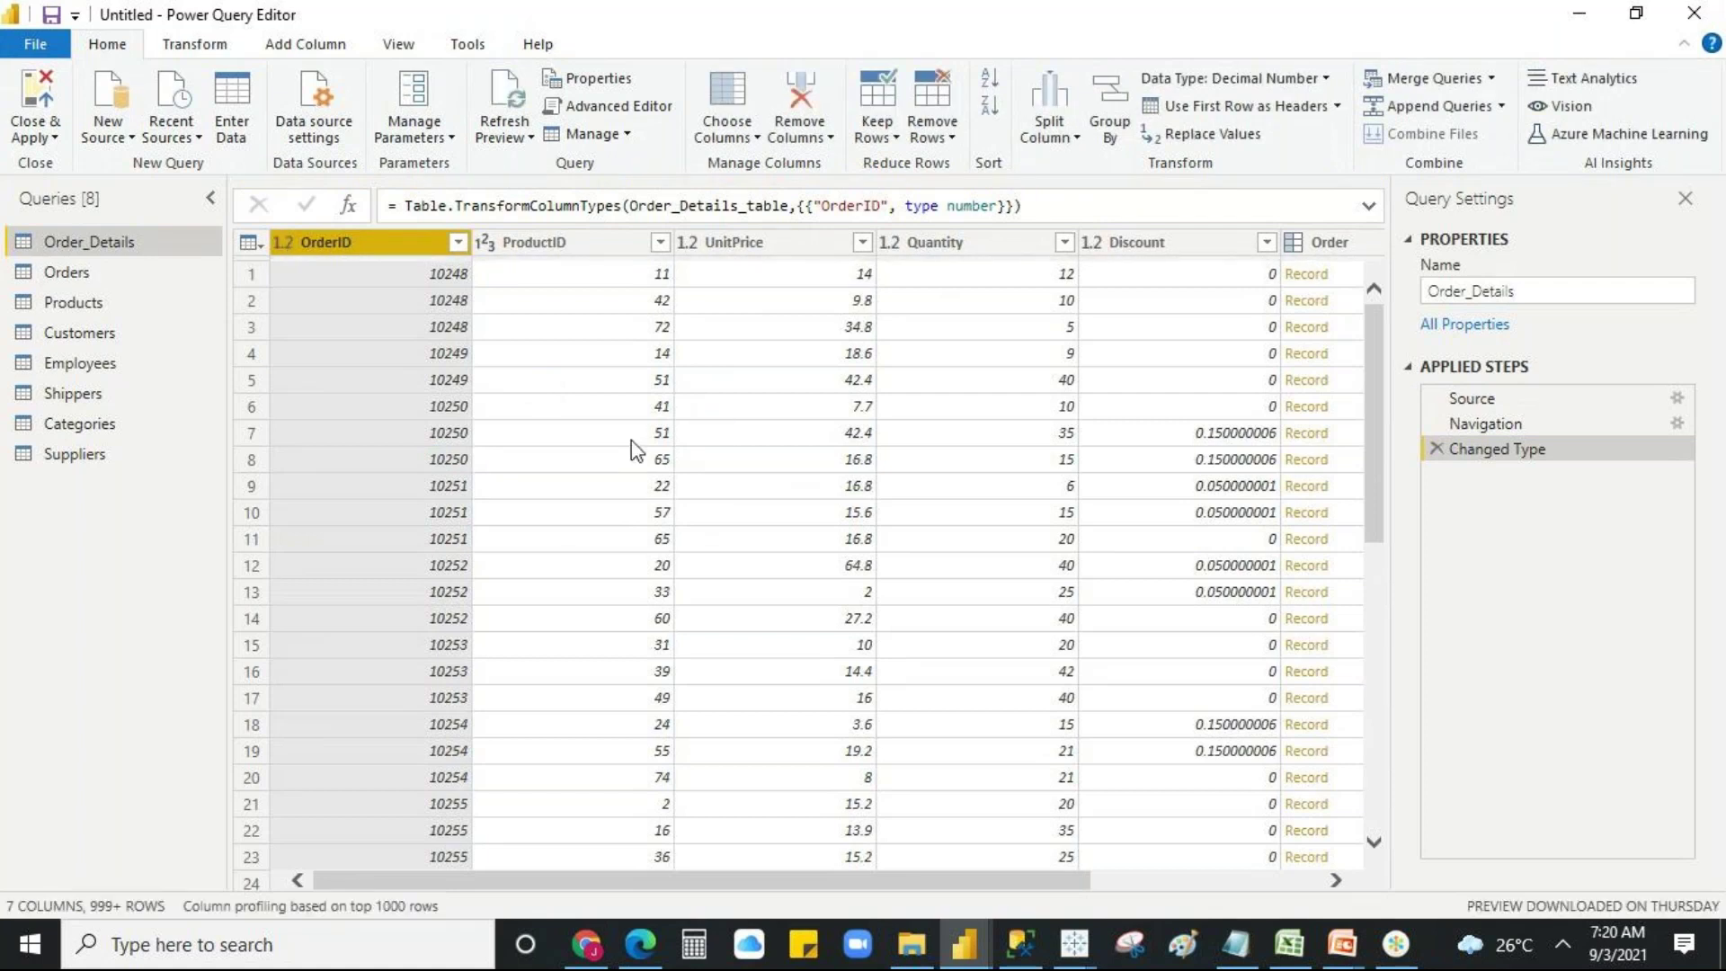
- Change the data type of the UnitPrice column to Whole Number and check the values down the column
left_click(828, 383)
left_click(800, 252)
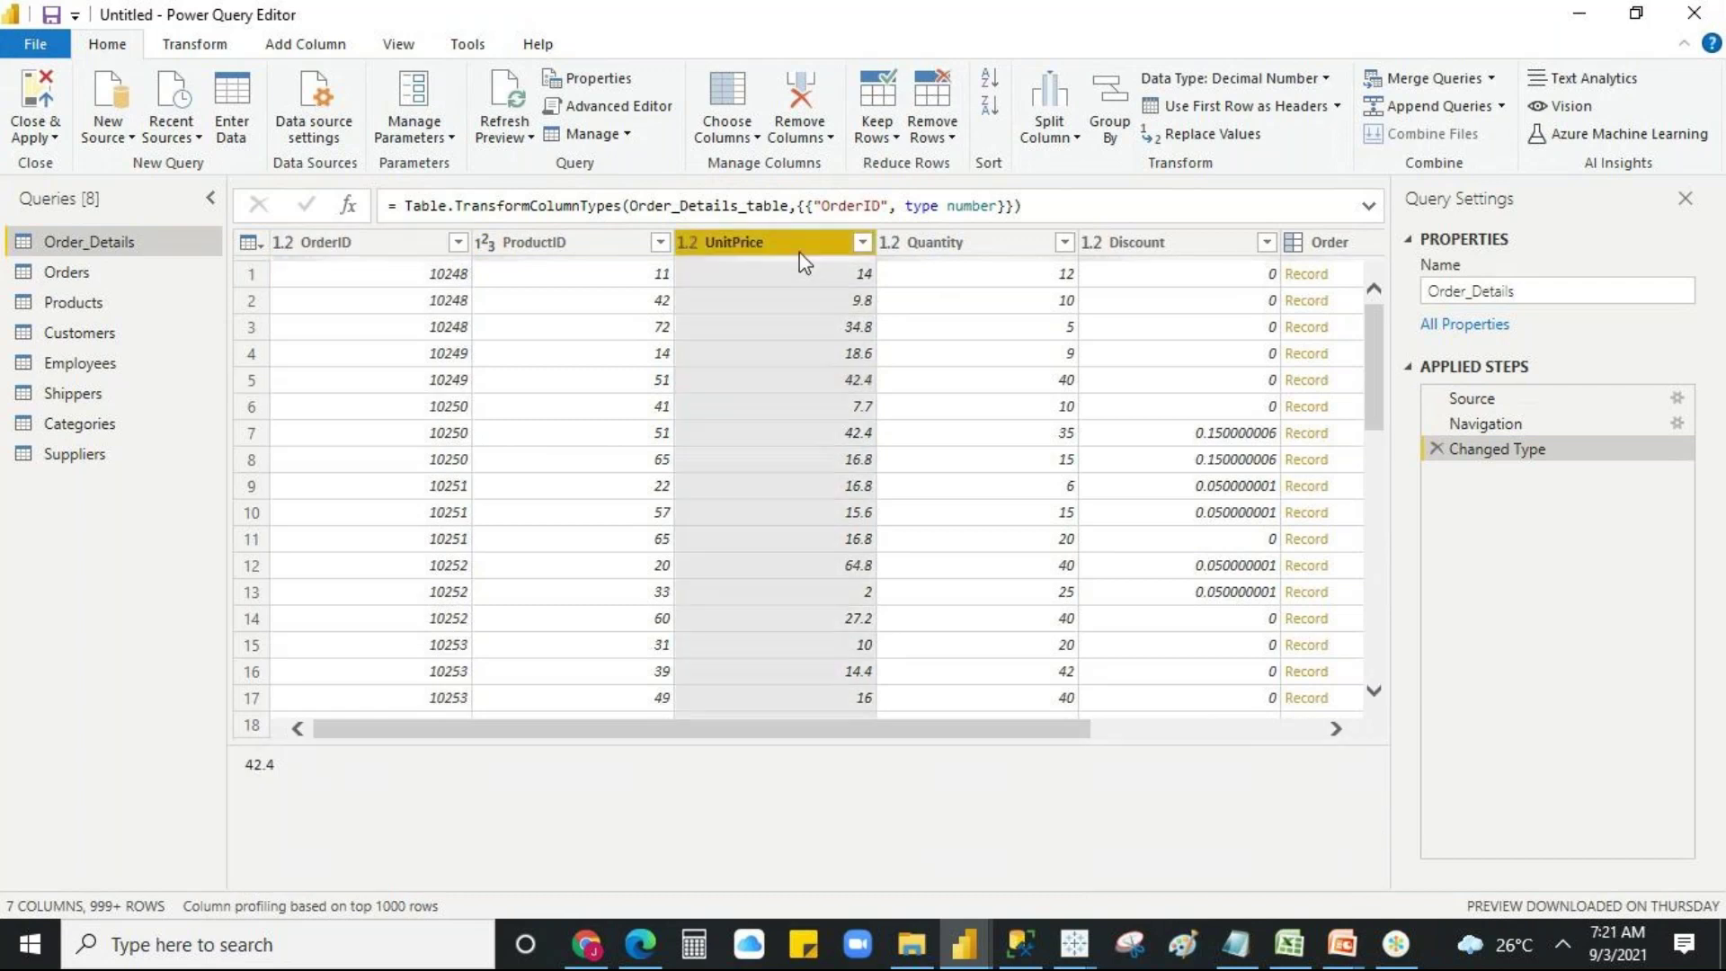
right_click(797, 253)
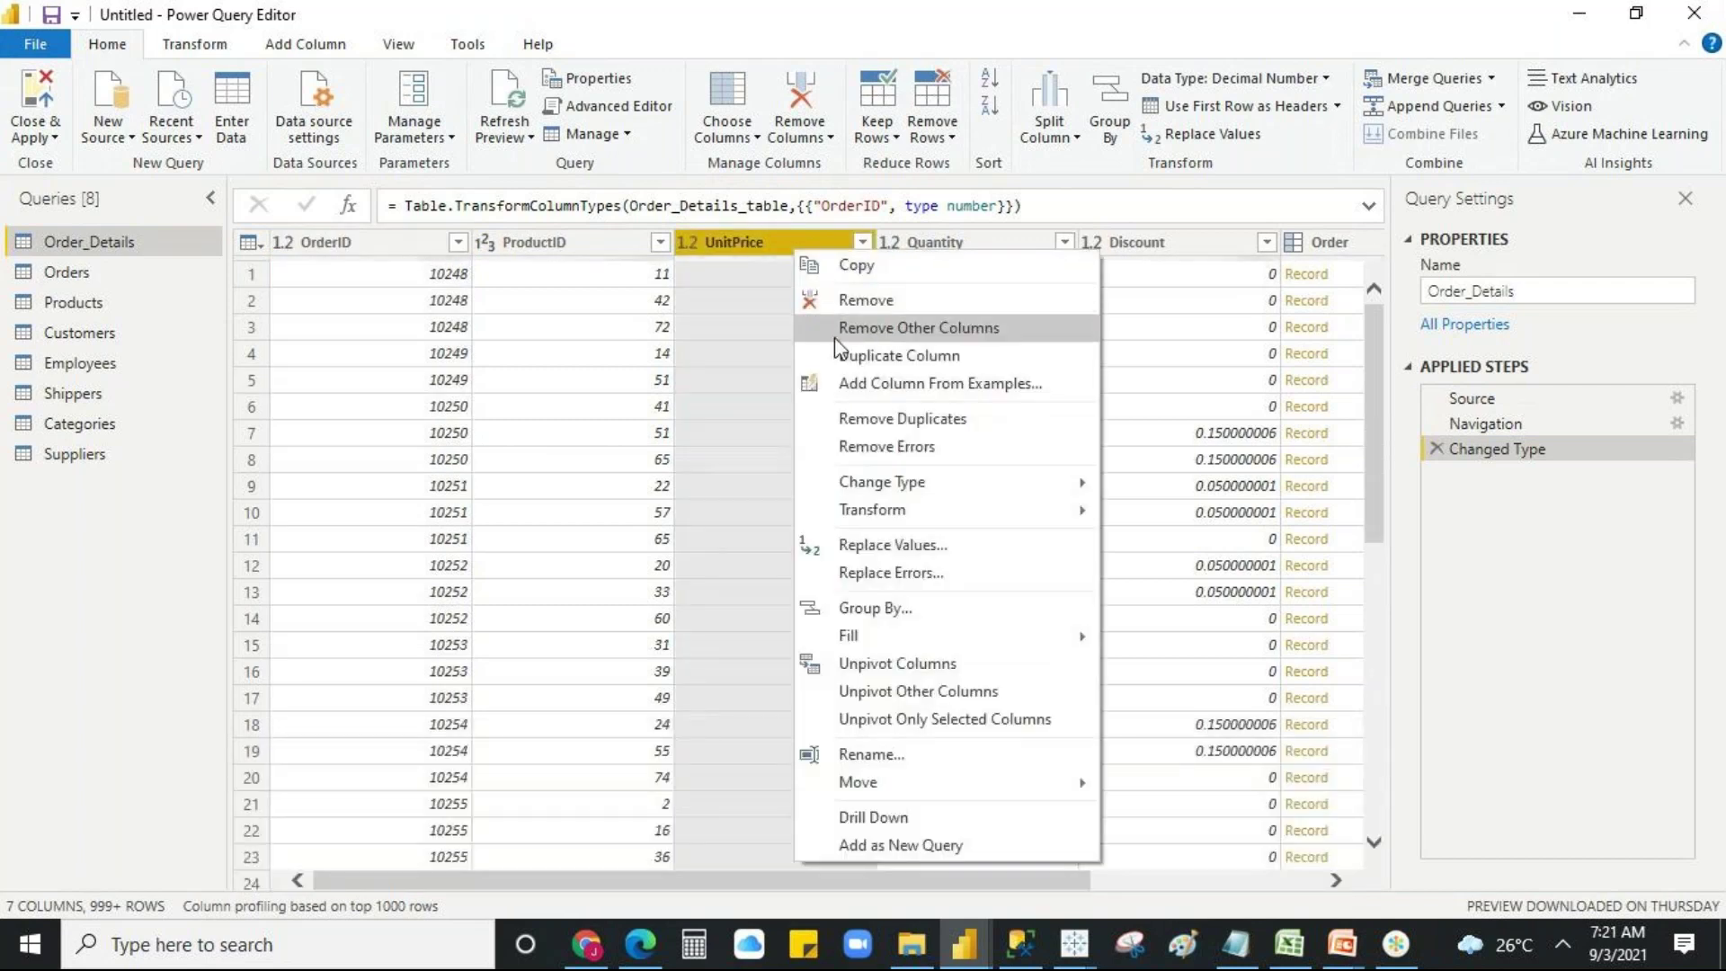
mouse_move(896, 493)
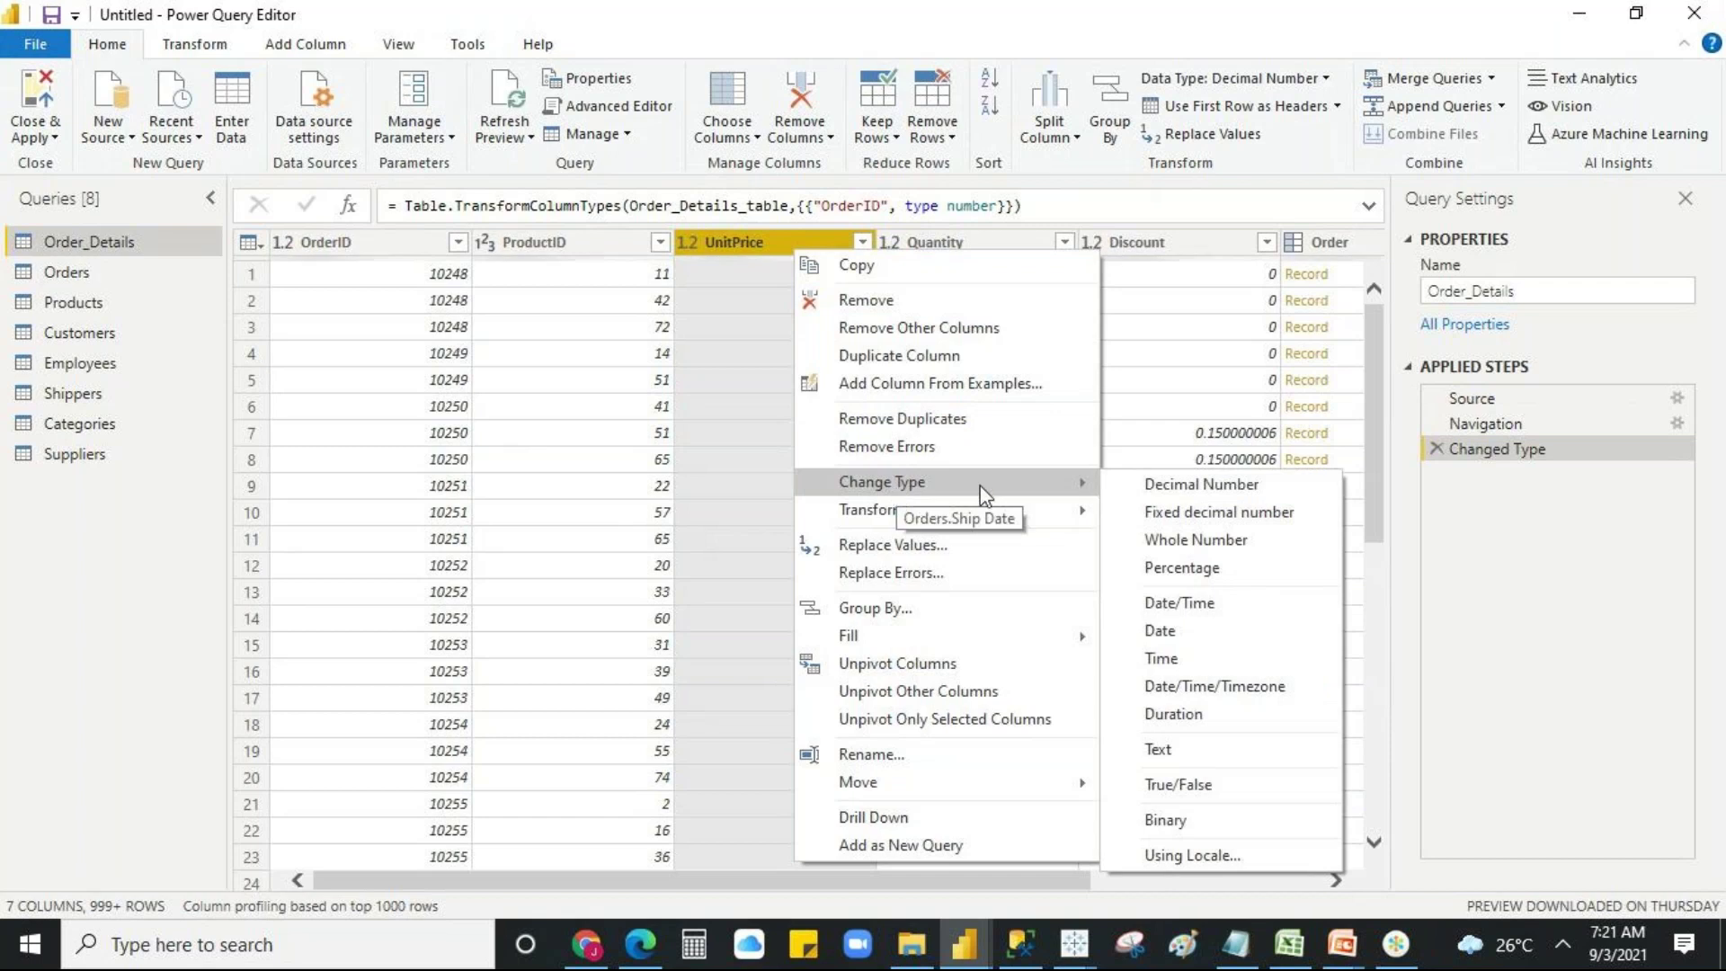
left_click(1170, 541)
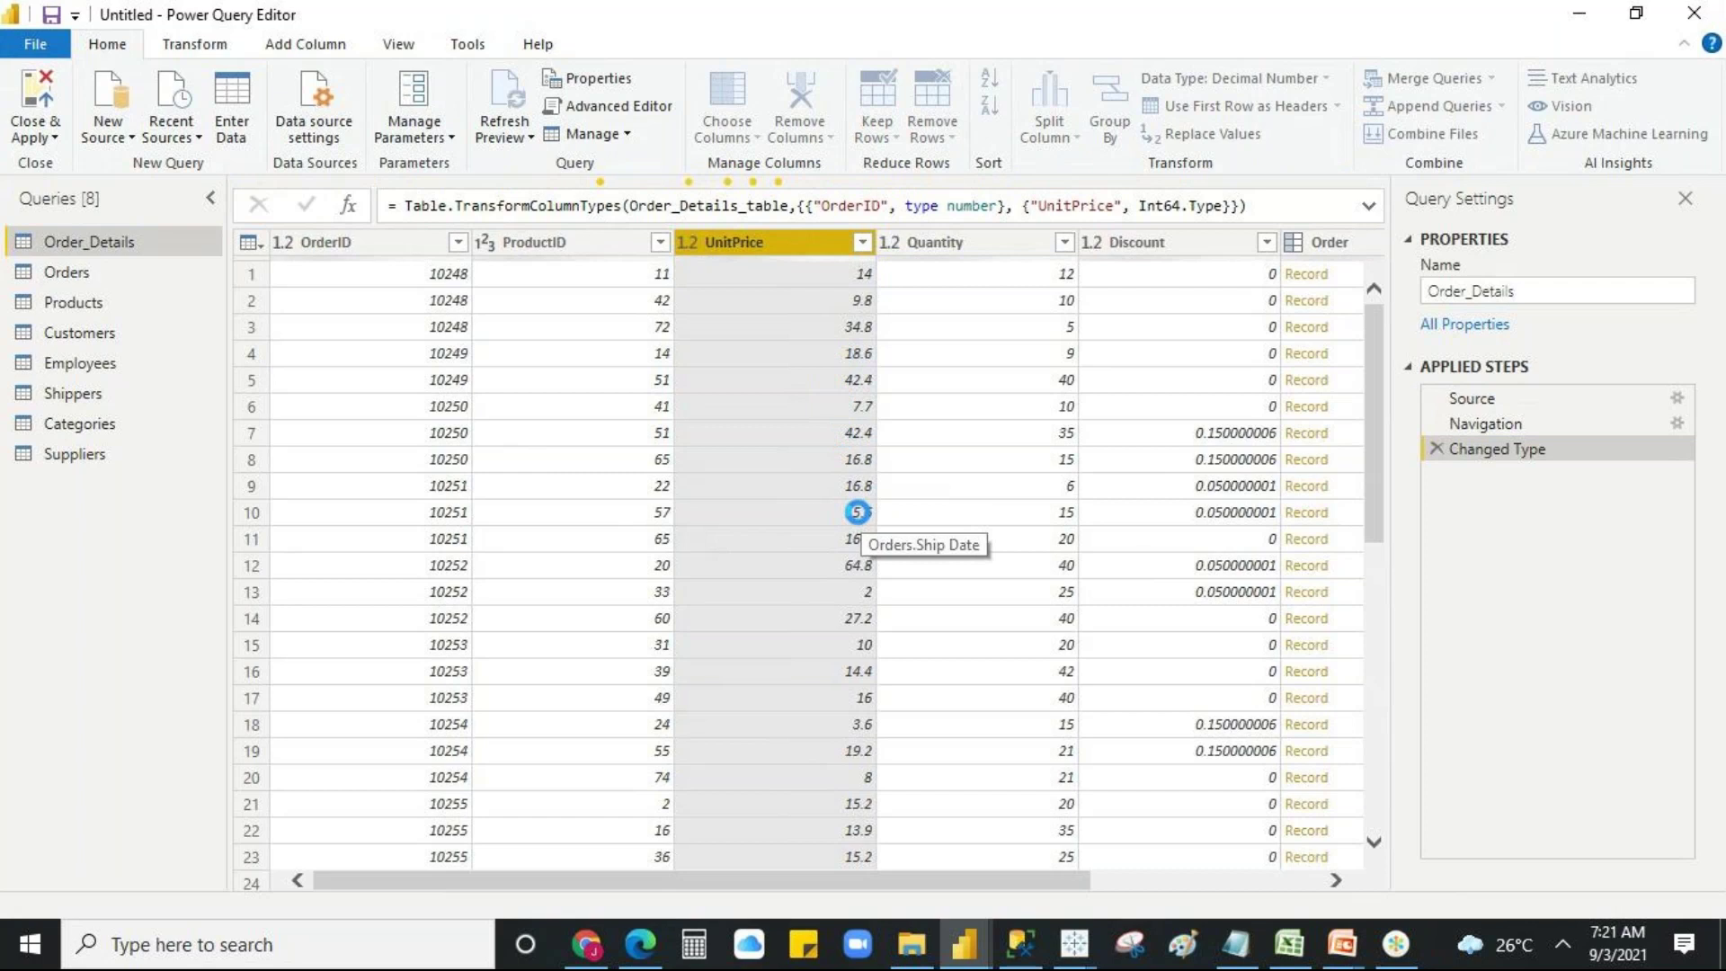
scroll(854, 418, "down", 16)
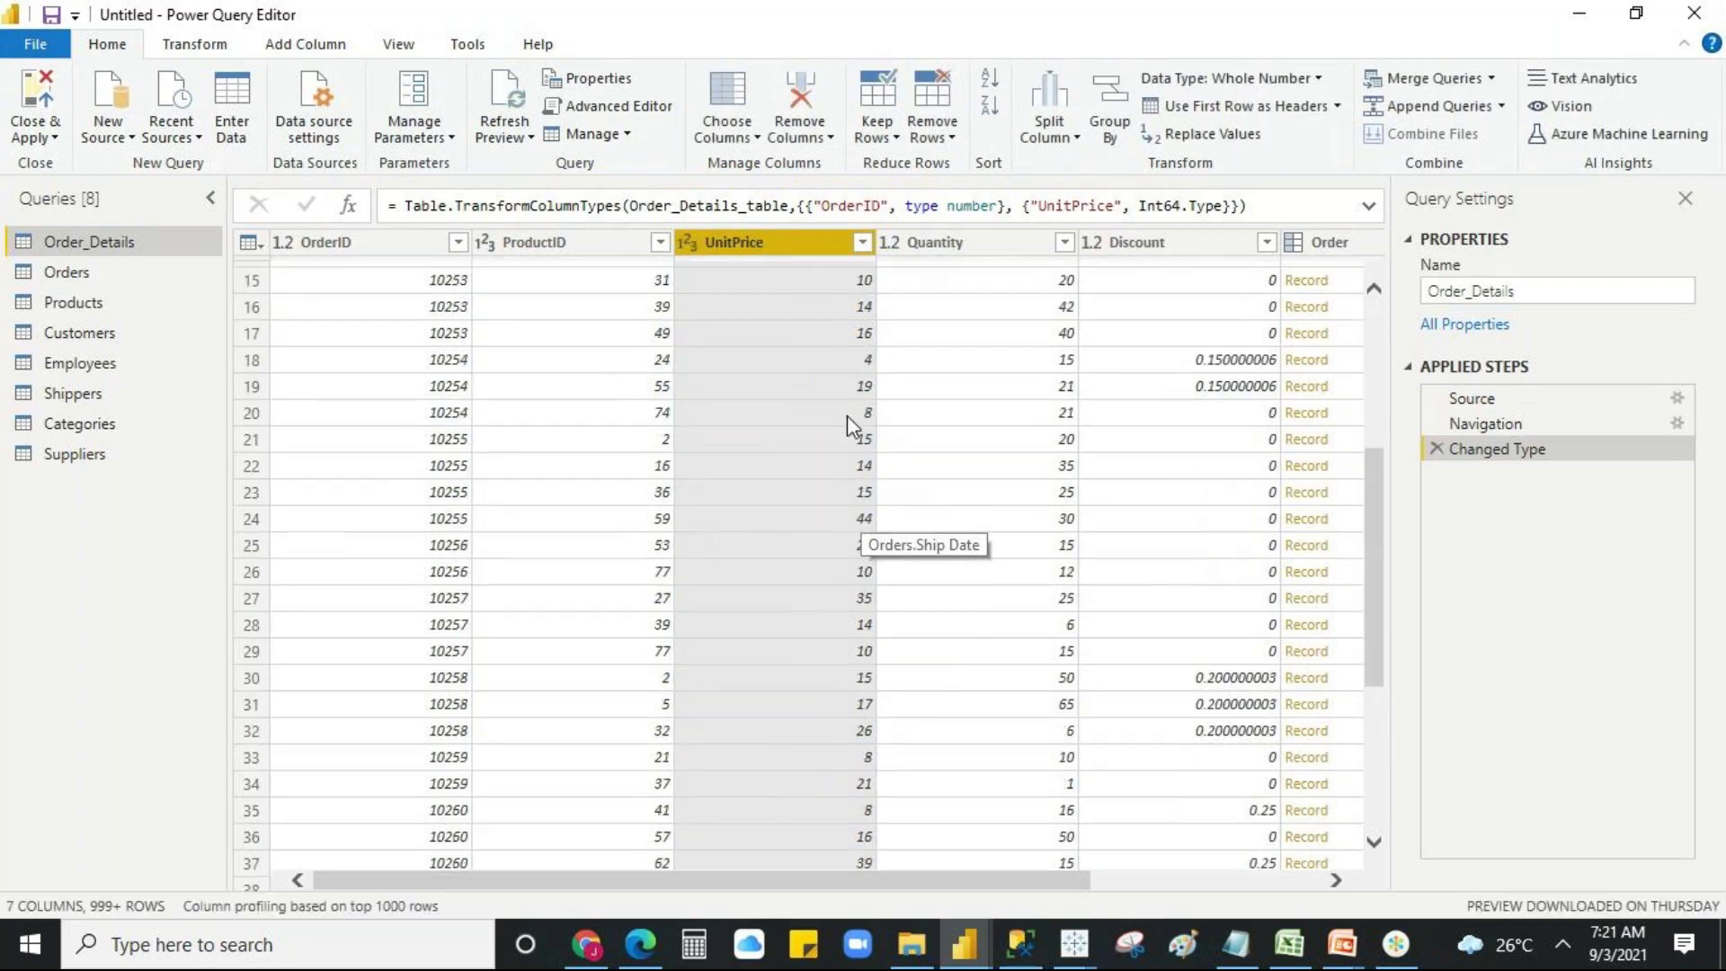
scroll(823, 449, "down", 9)
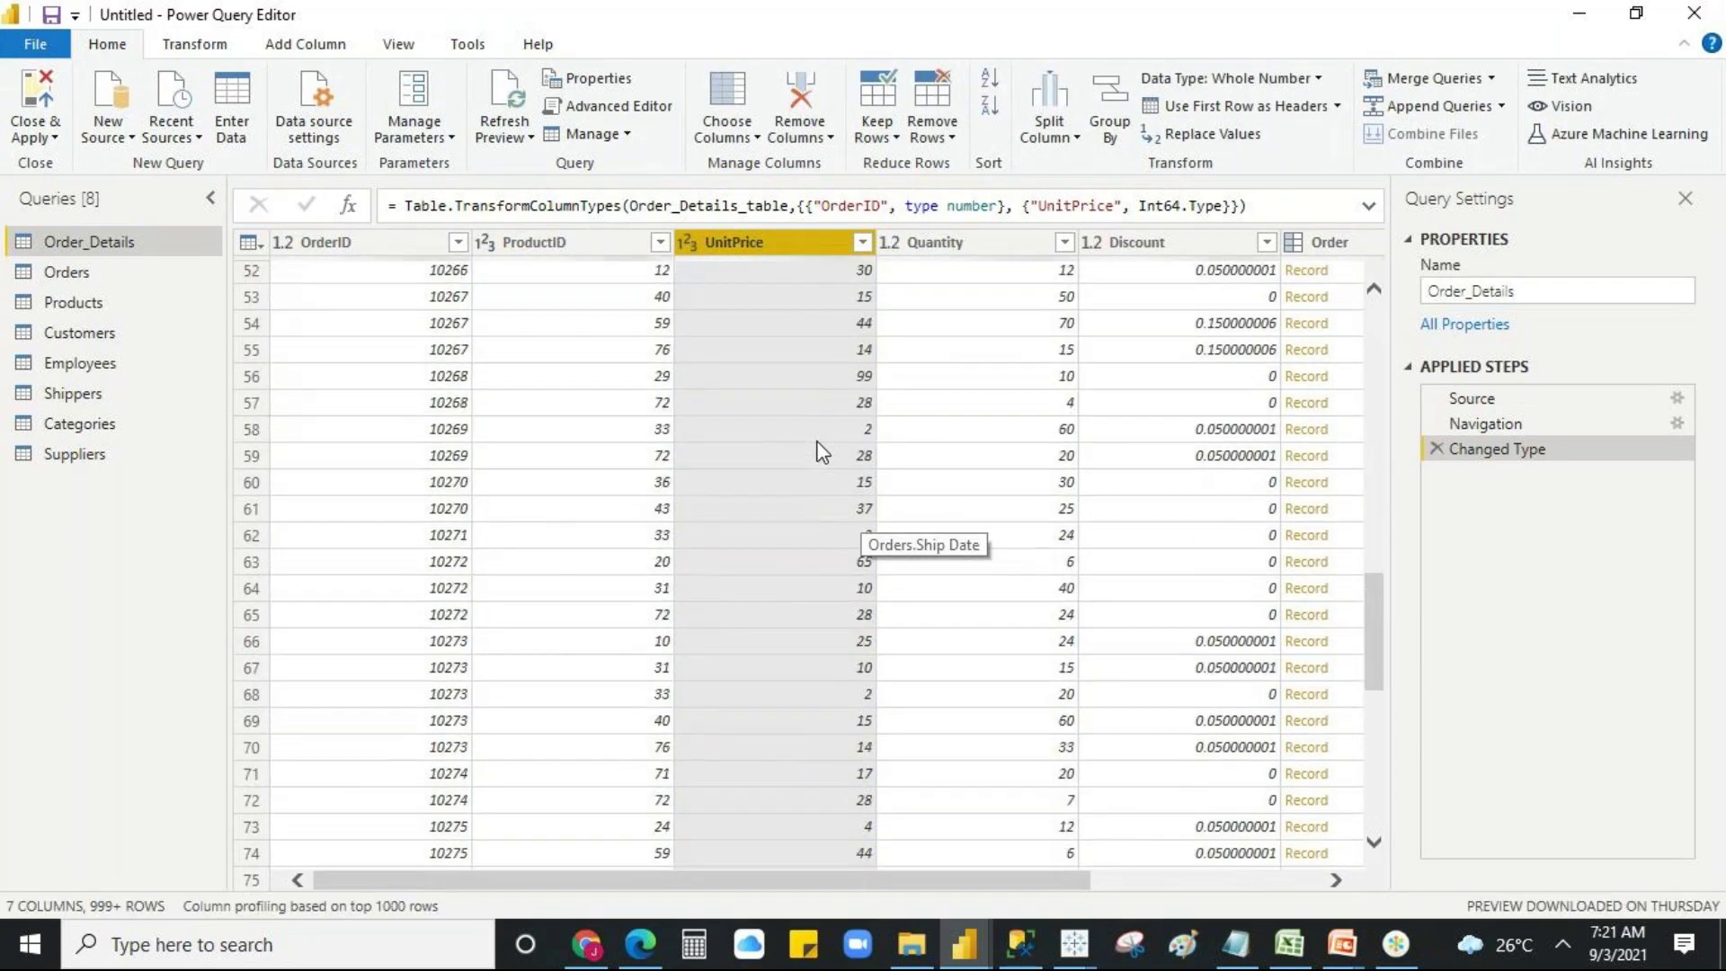
scroll(823, 450, "up", 20)
scroll(822, 451, "up", 3)
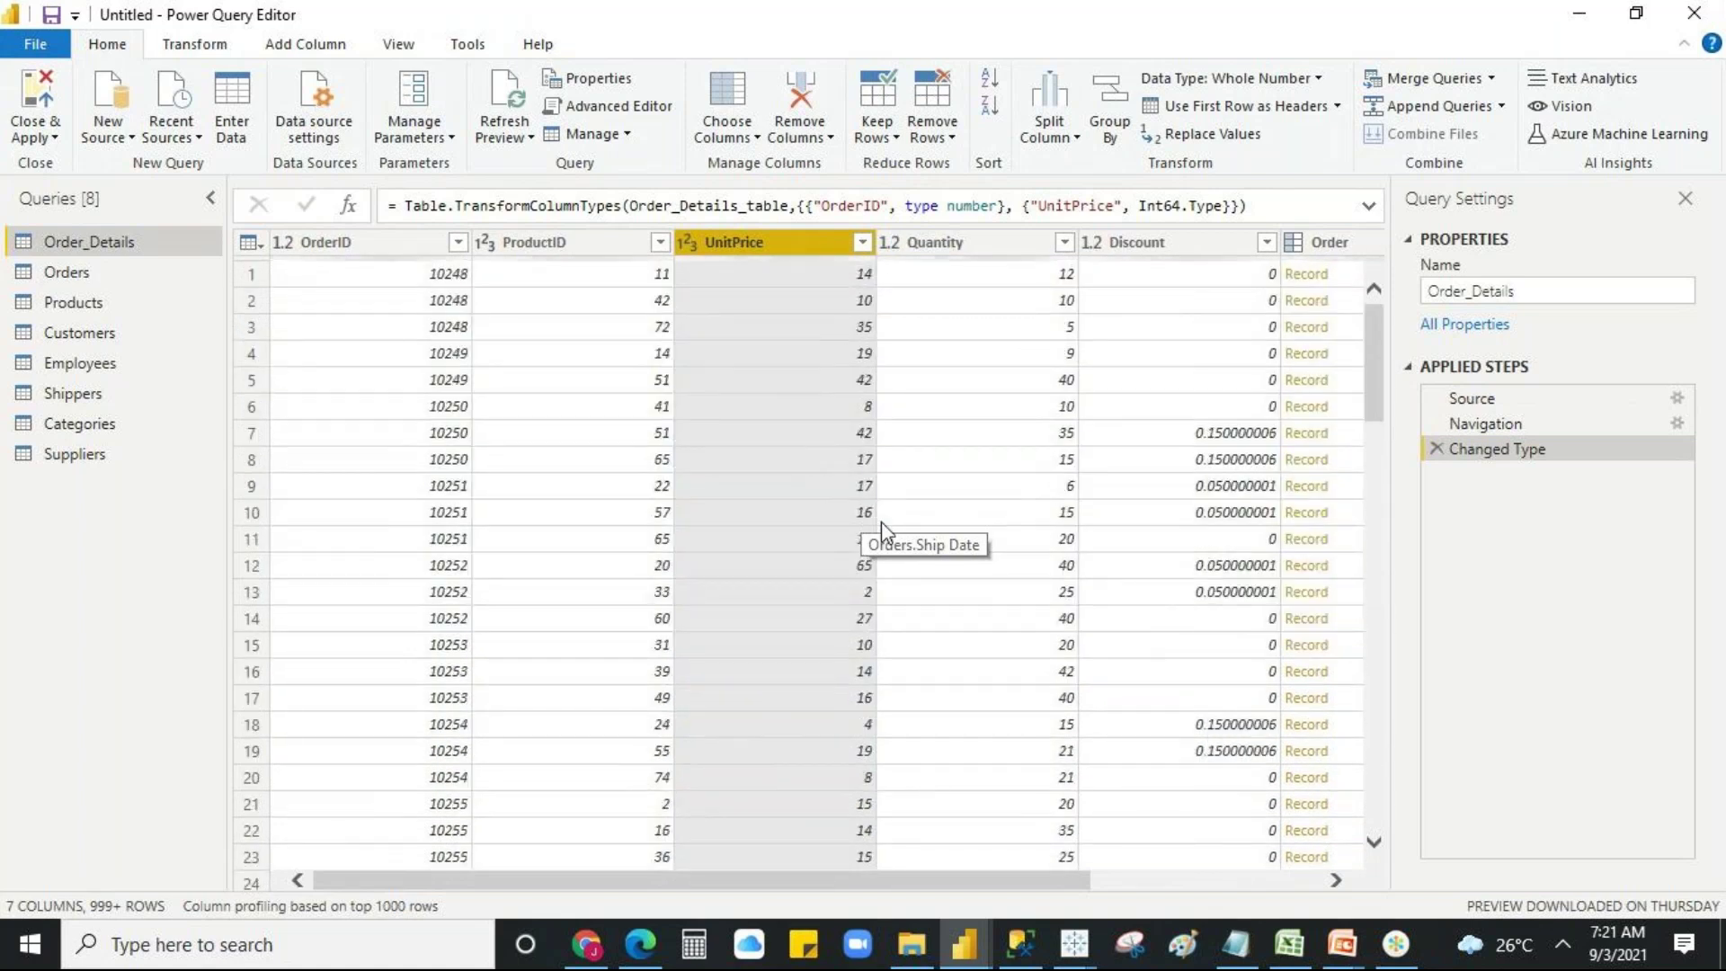
- Rename the UnitPrice column of the Order_Details query to "Unit Prices"
right_click(775, 258)
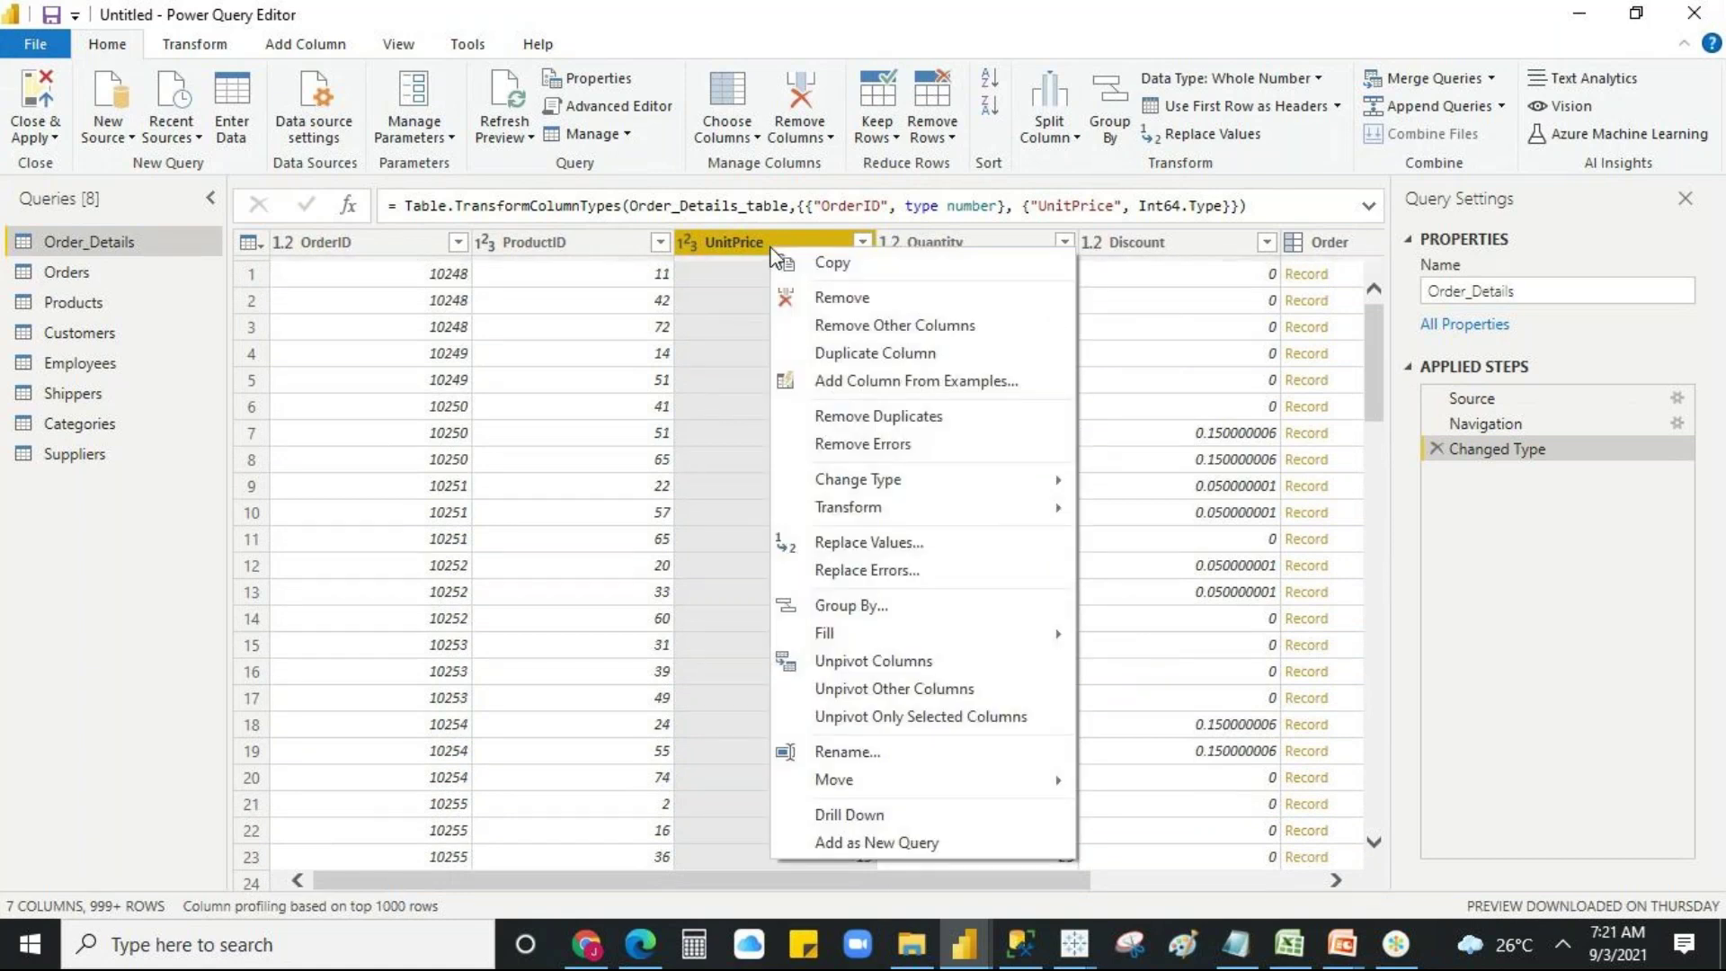
left_click(725, 241)
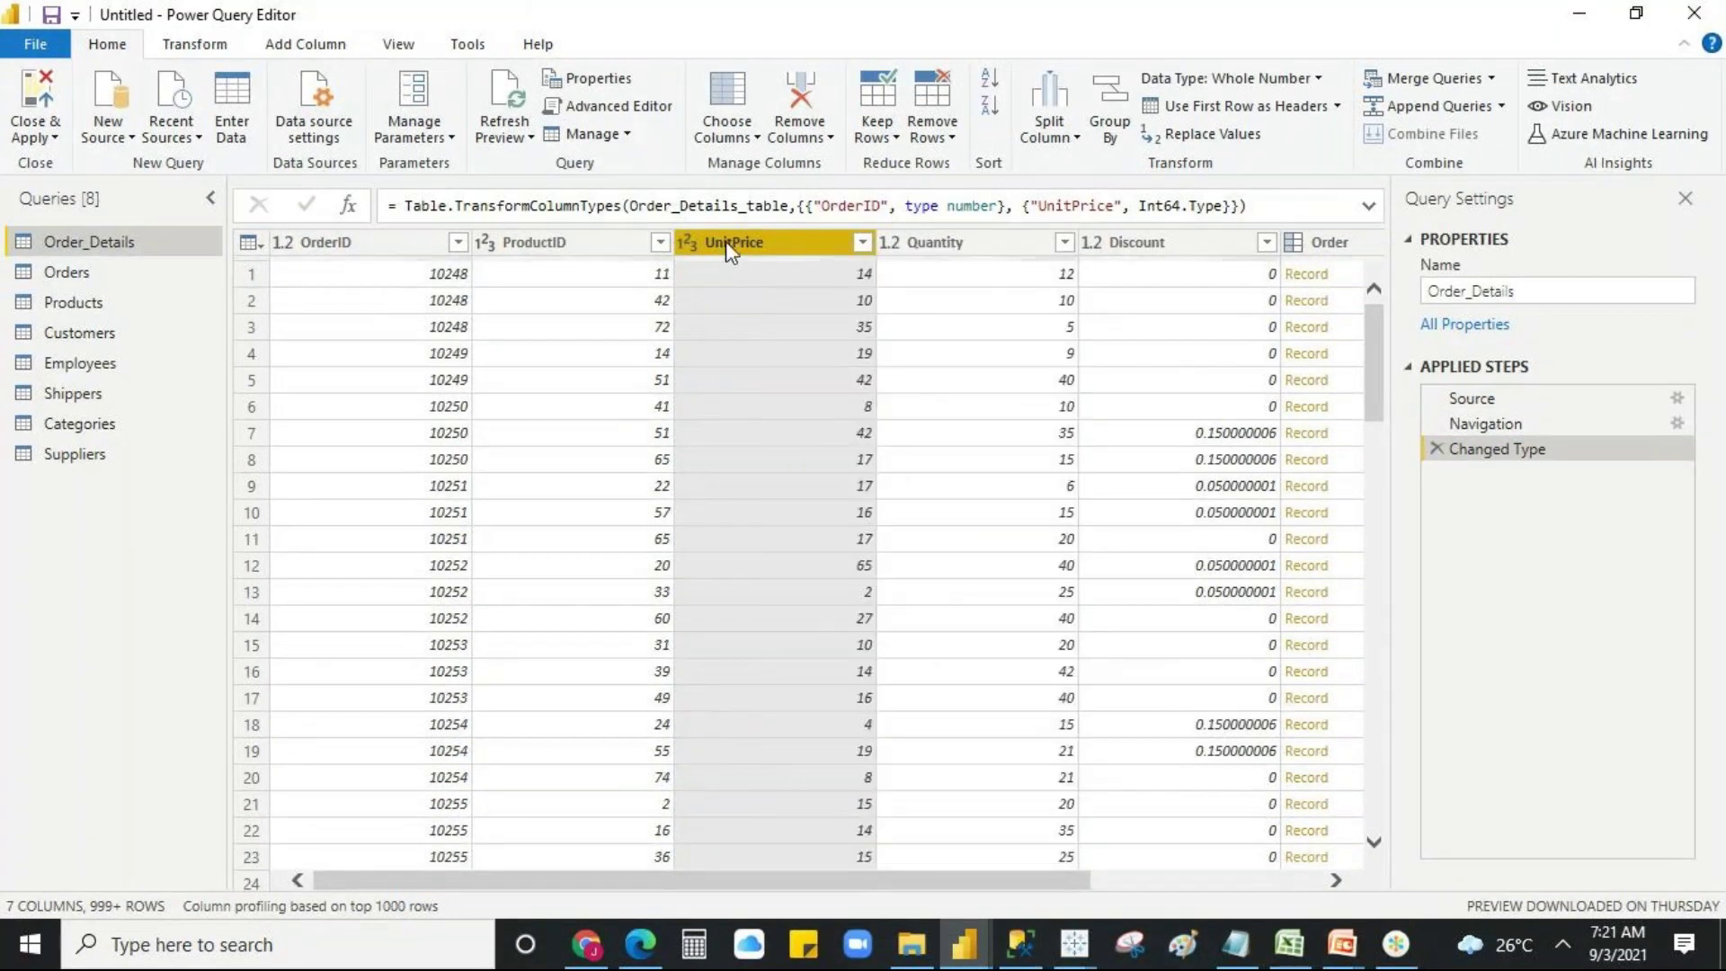
double_click(725, 241)
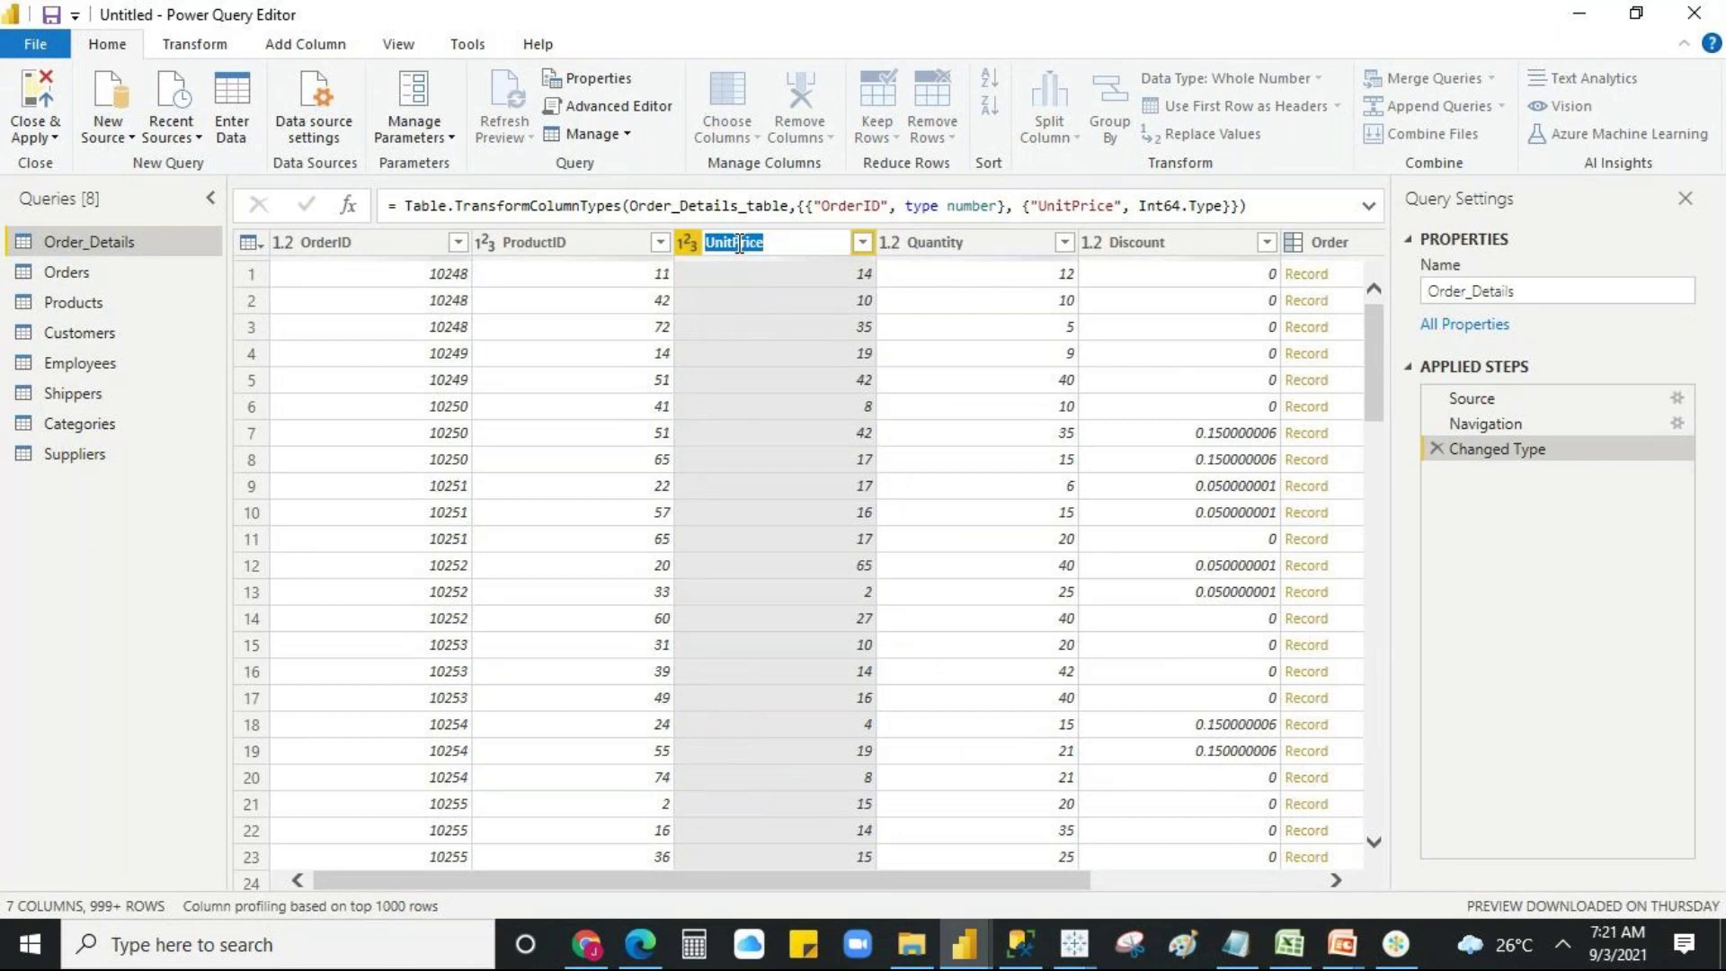
left_click(739, 241)
left_click(784, 246)
type("s")
key("Return")
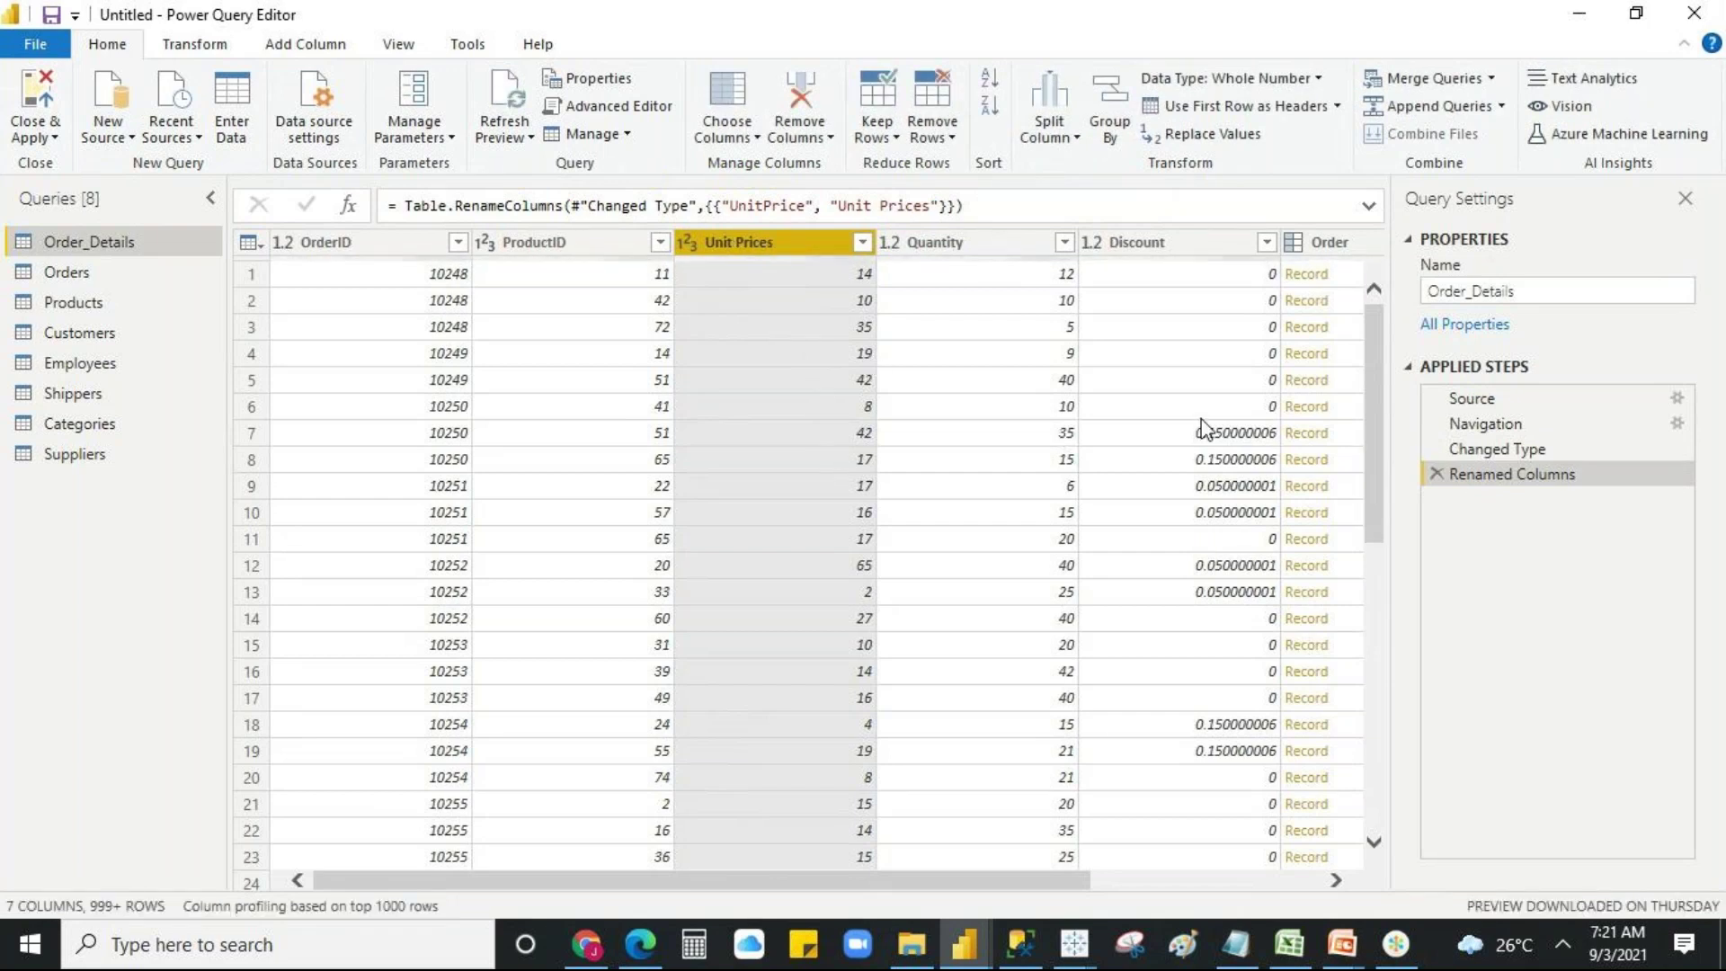
- Move the Product column in front of the Order column and remove both columns from the Order_Details query
left_click_drag(997, 881, 1259, 882)
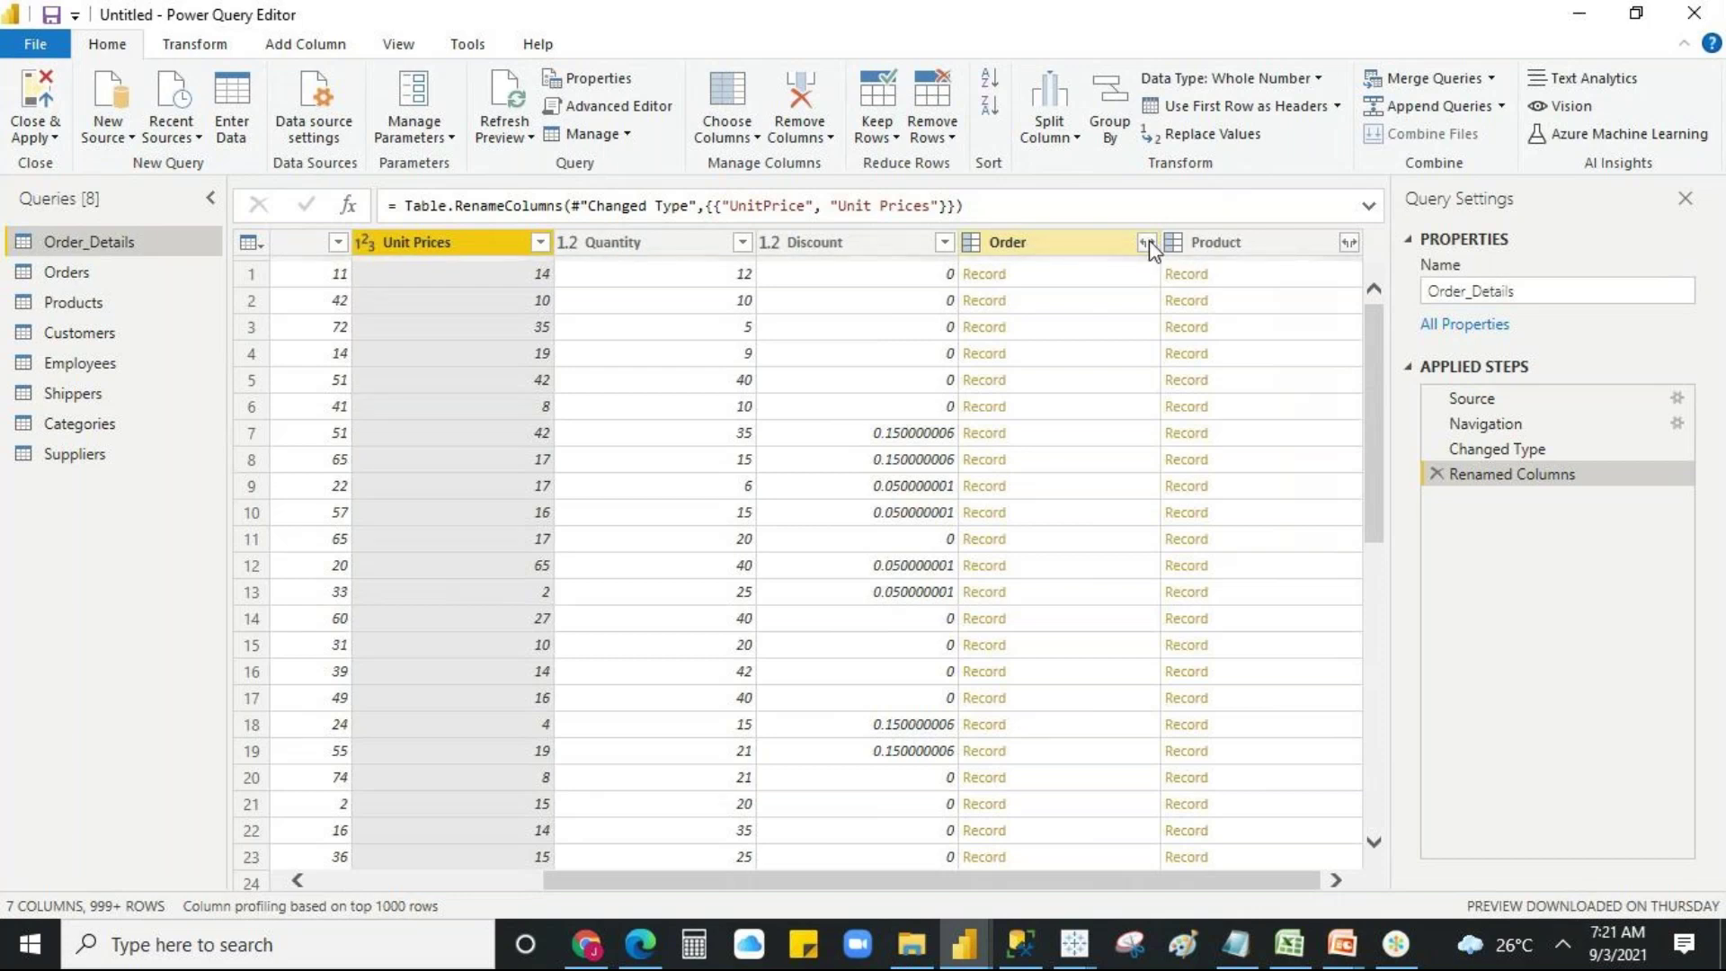
left_click(1052, 248)
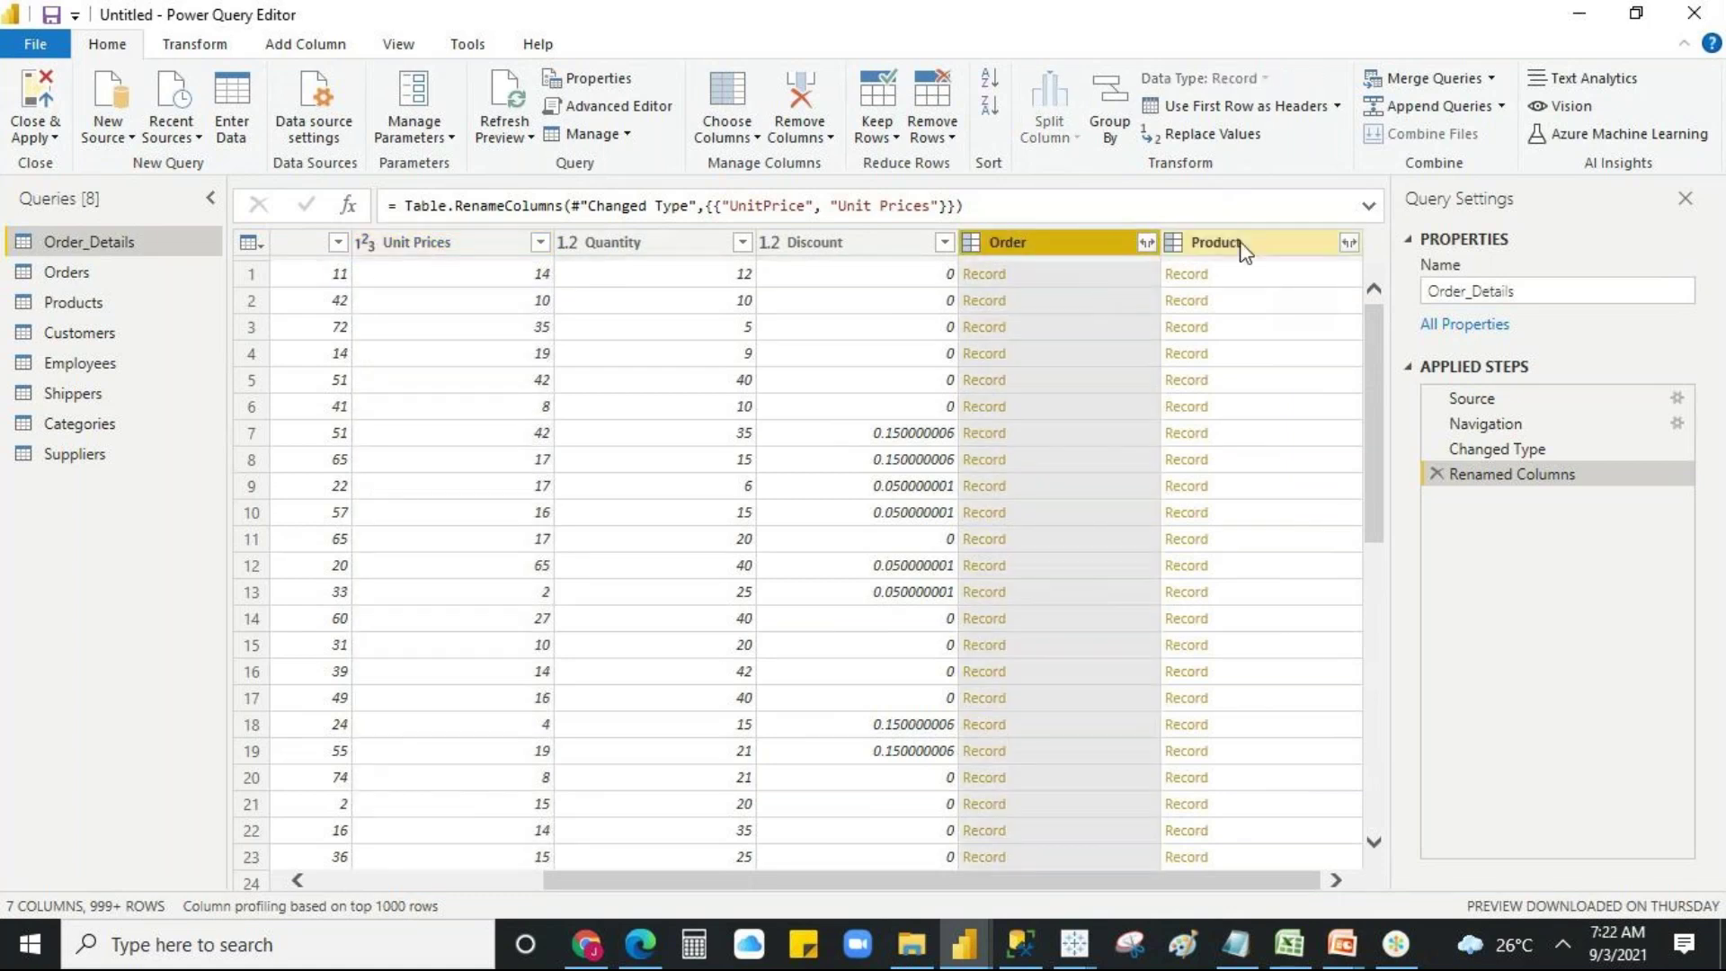
left_click_drag(1242, 250, 1156, 282)
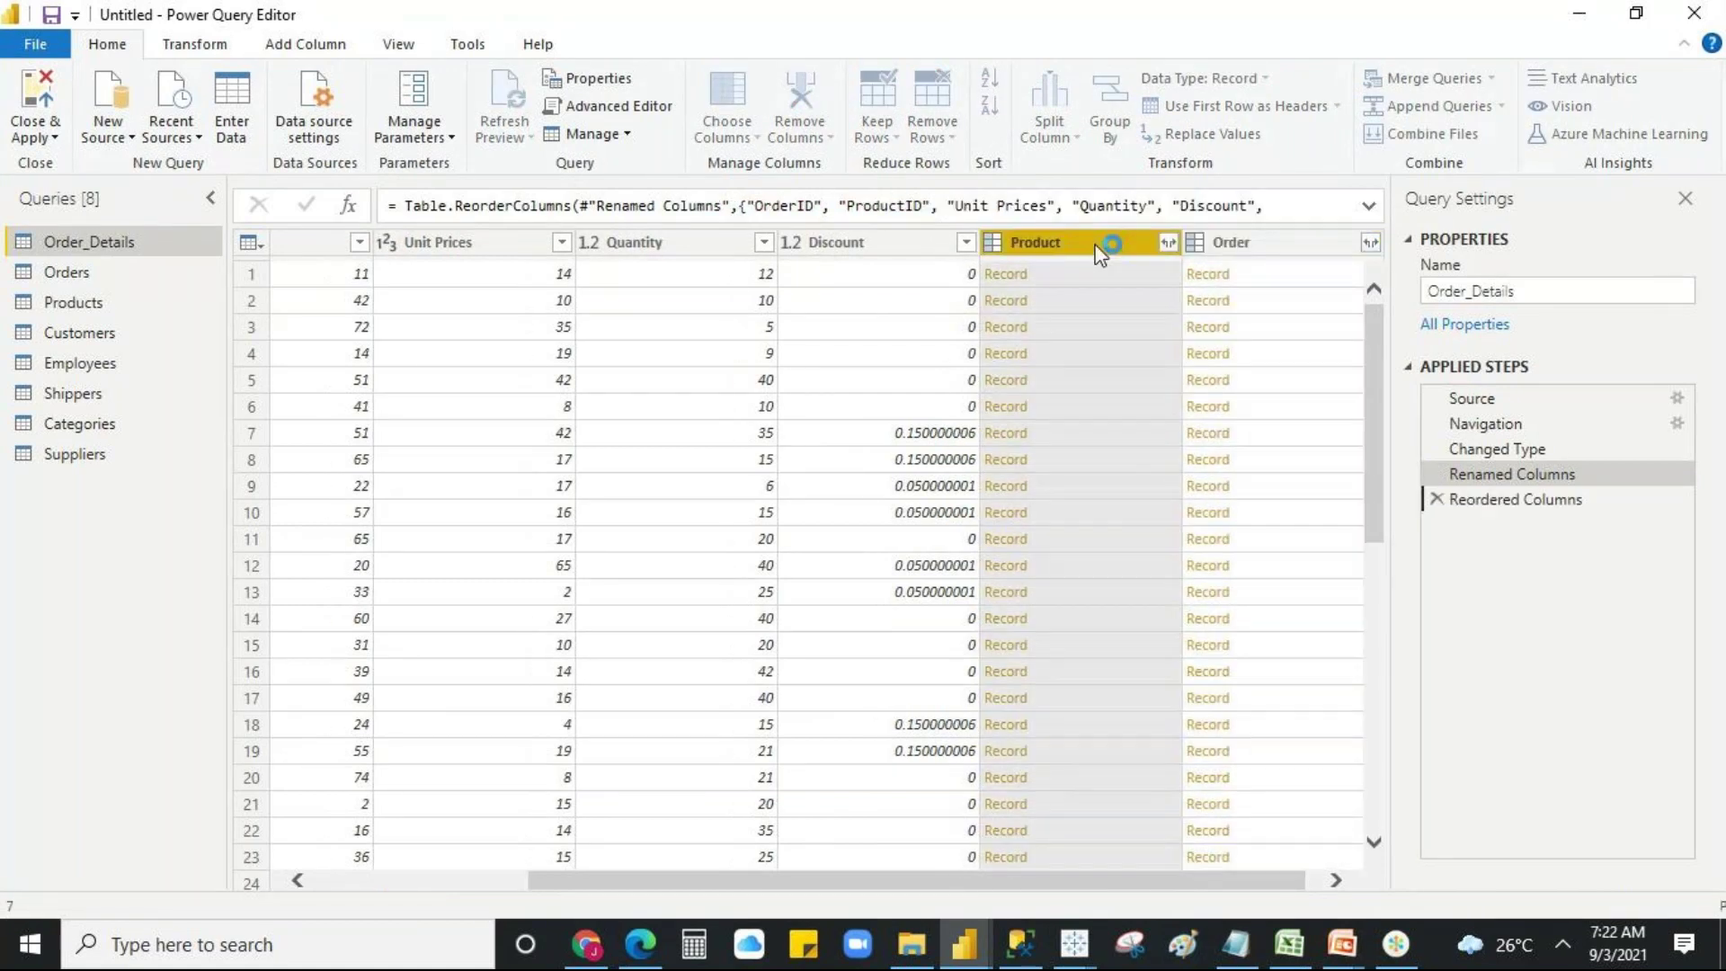
right_click(1098, 254)
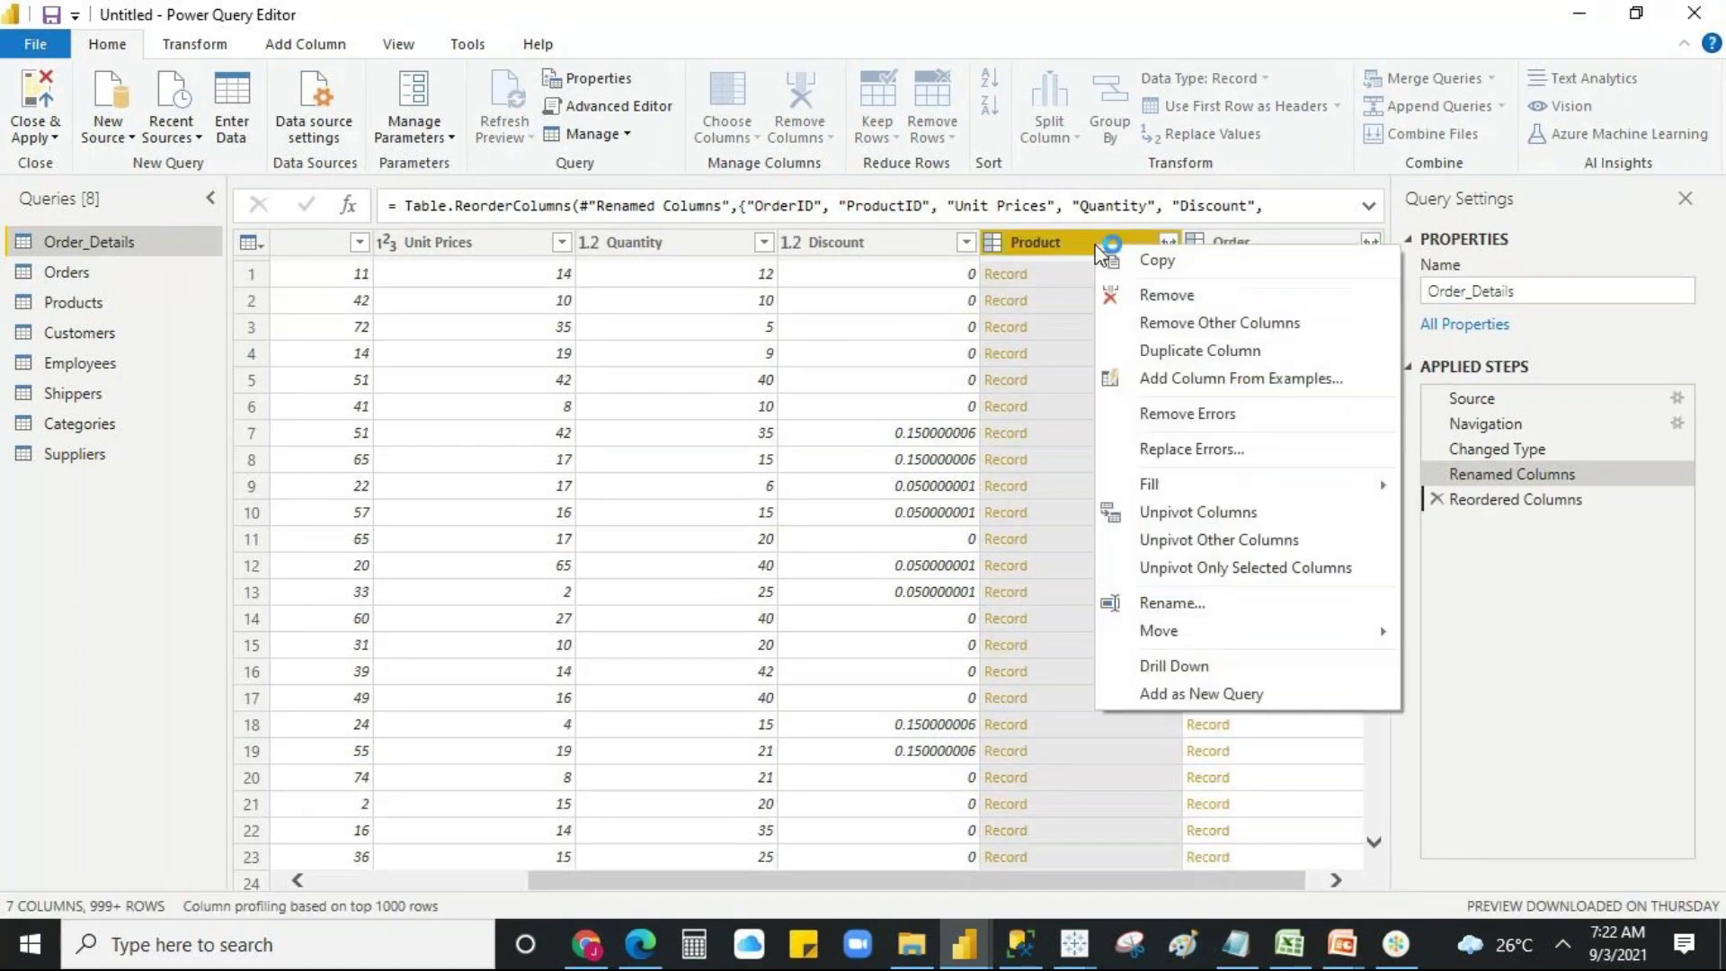
left_click(1141, 299)
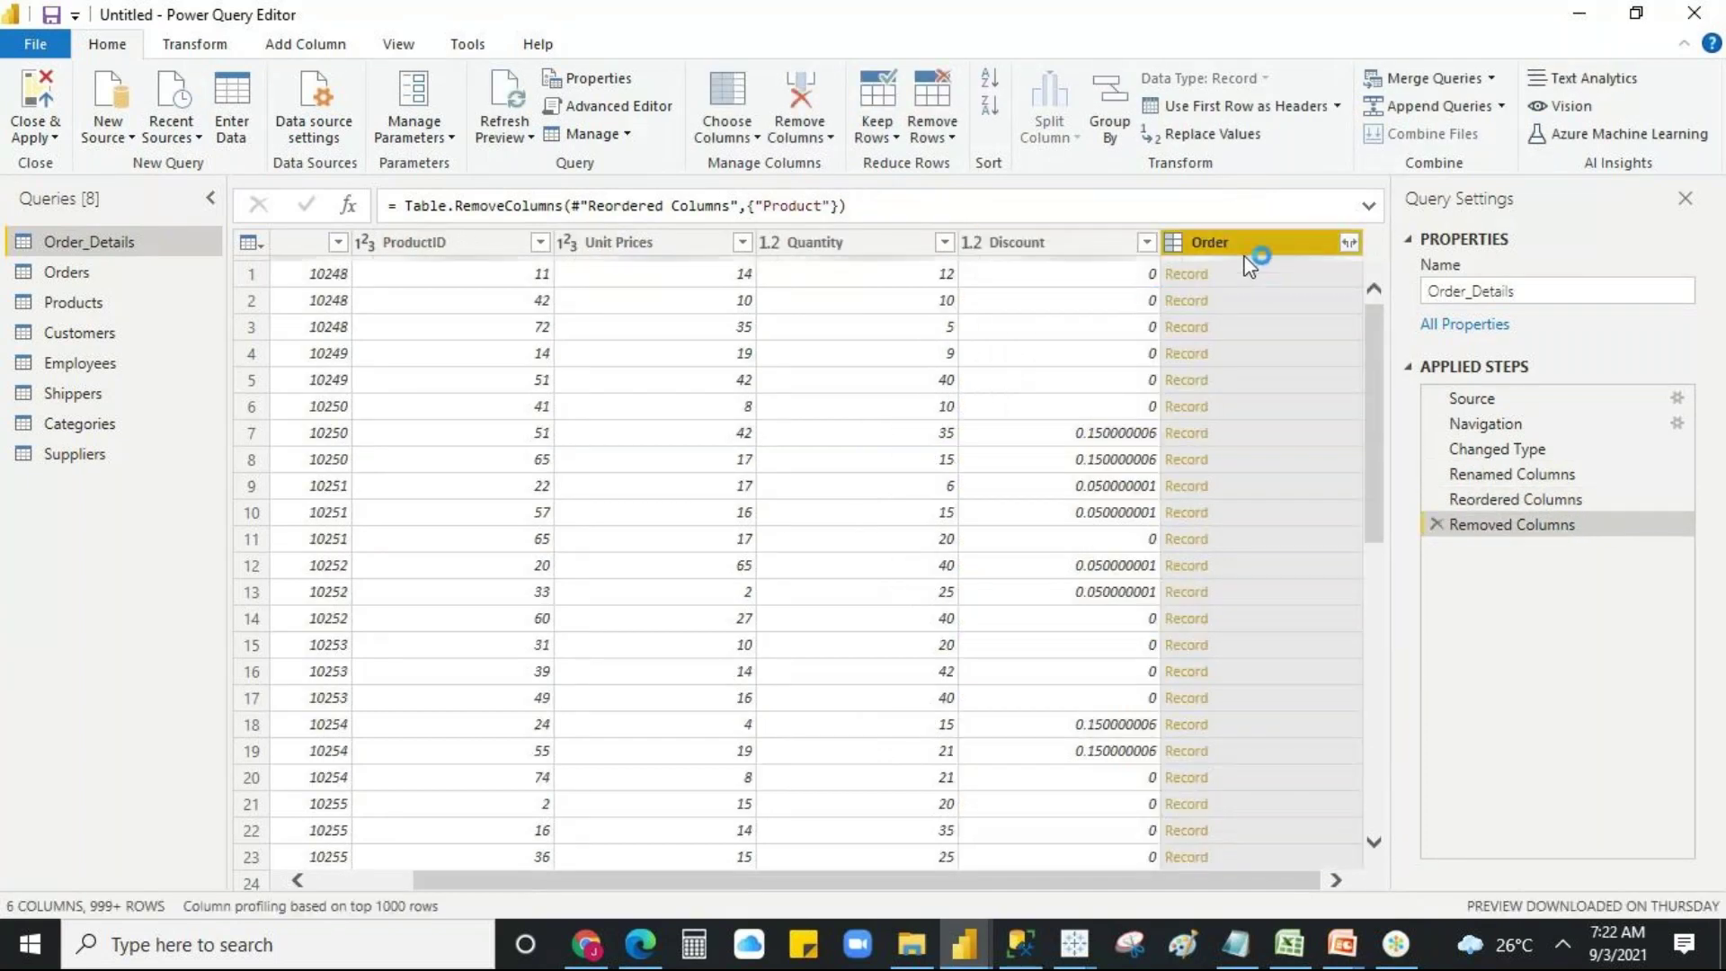
right_click(1244, 257)
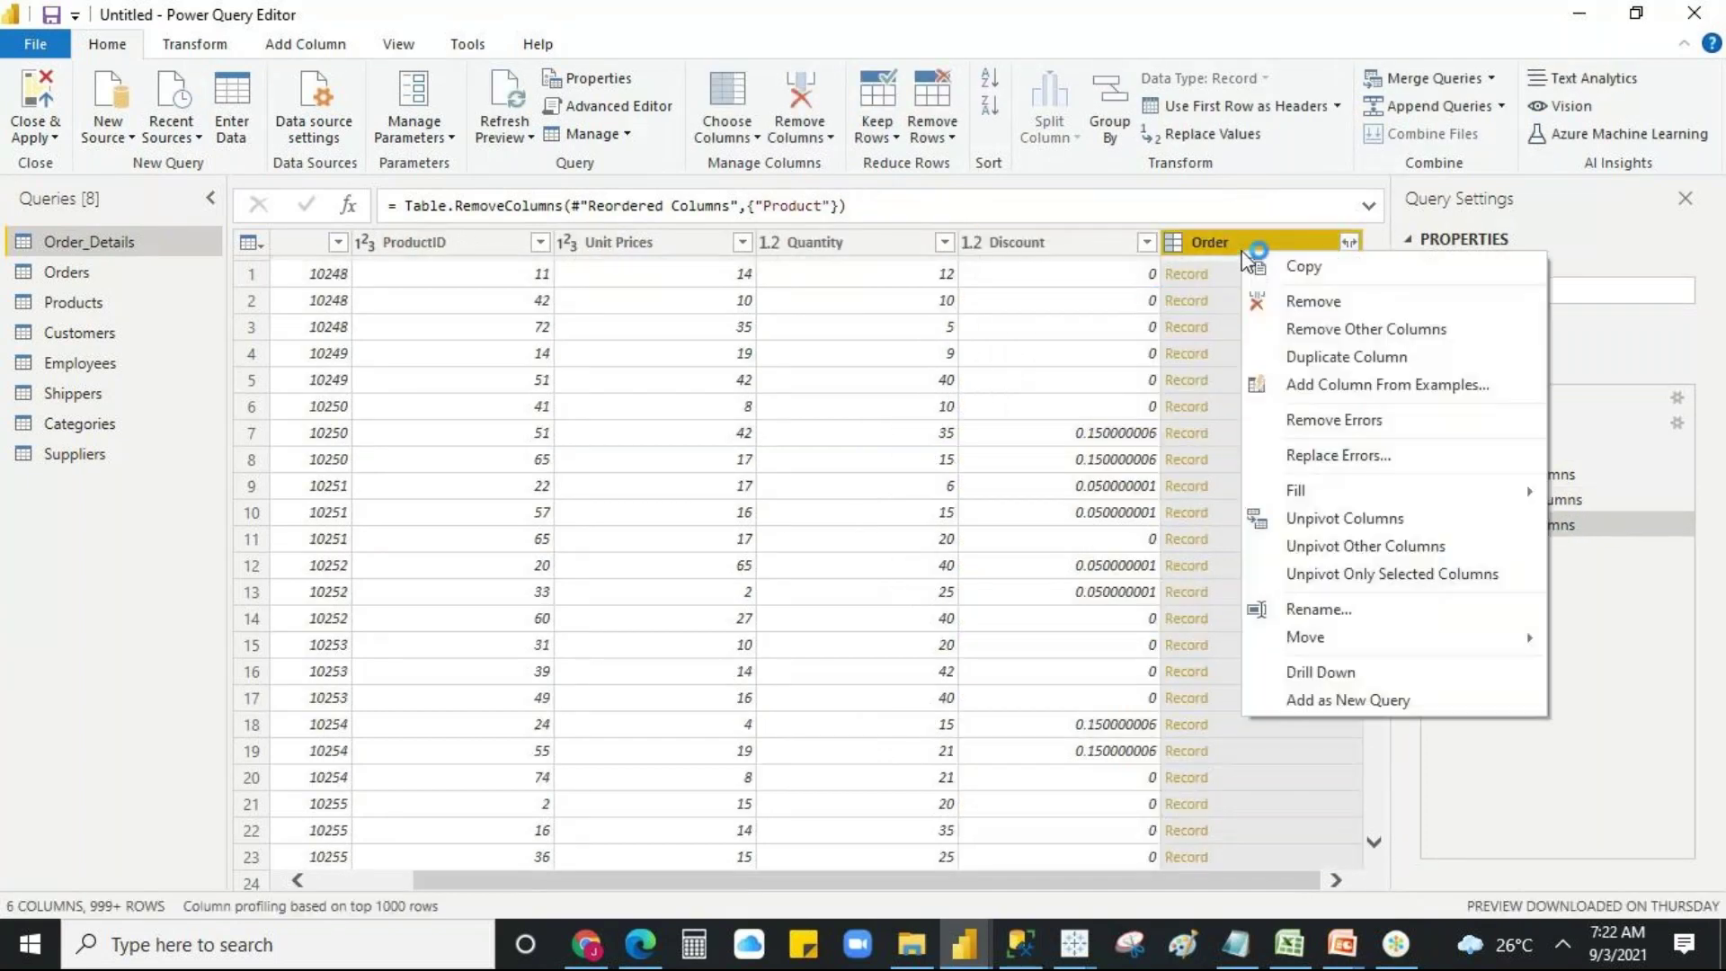
left_click(1274, 304)
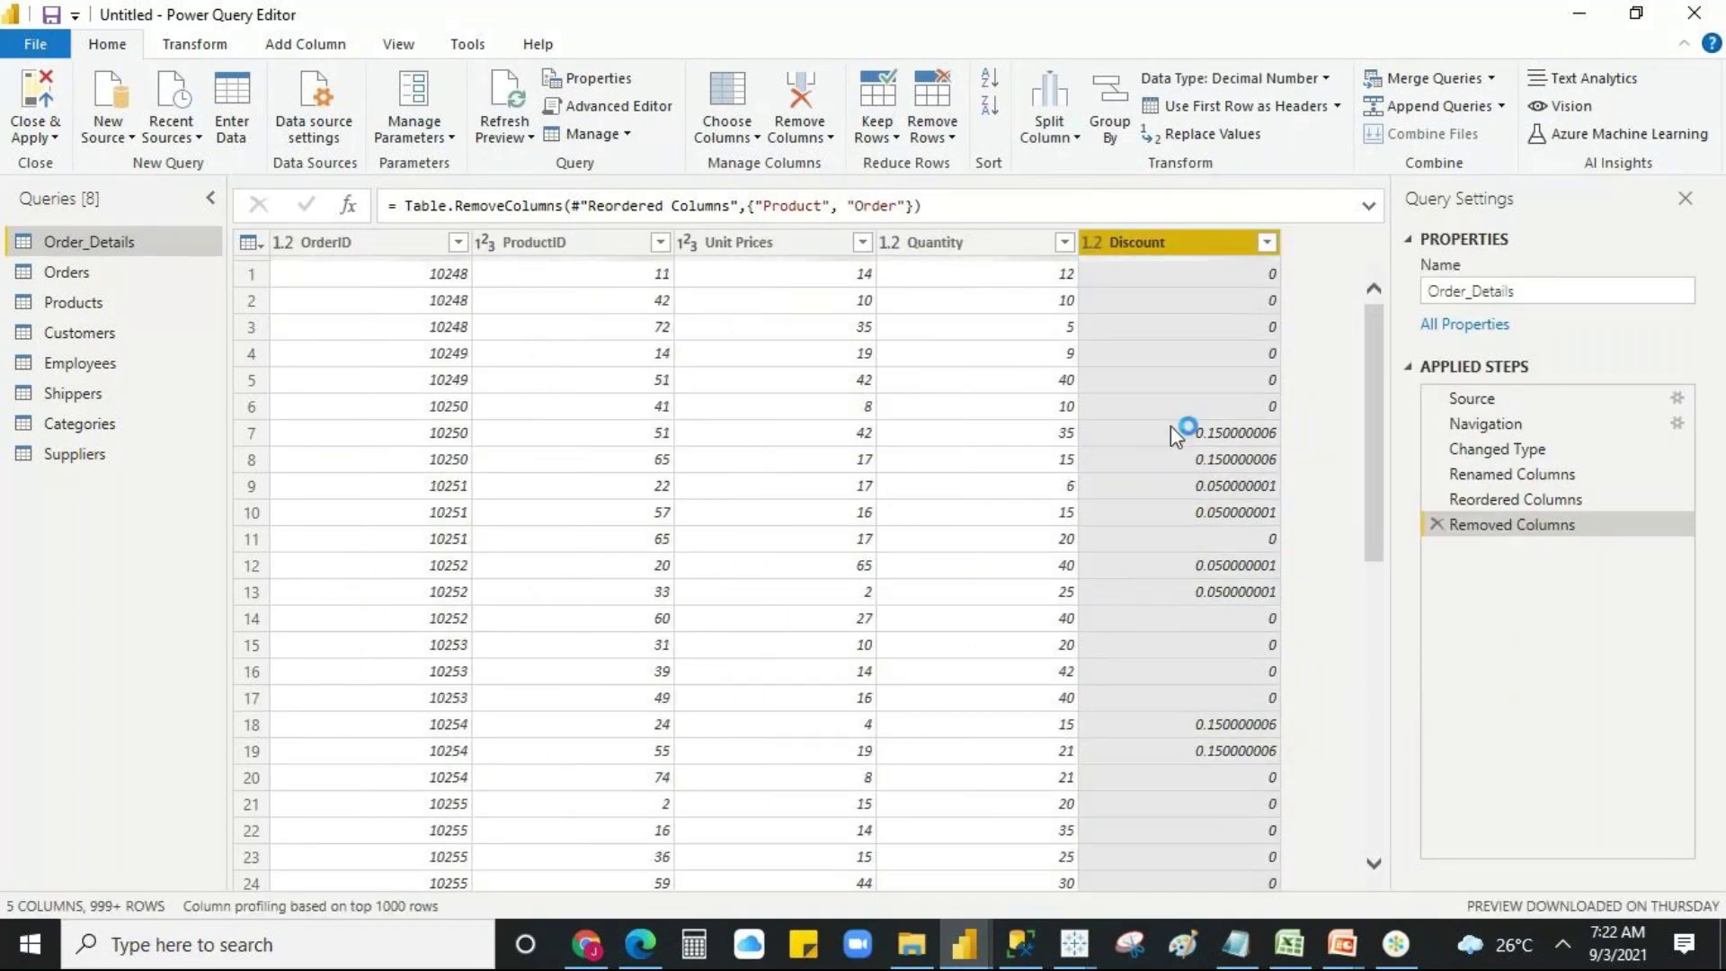
- Change the data type of the Discount column to Fixed decimal number and check the values down the column
right_click(1146, 334)
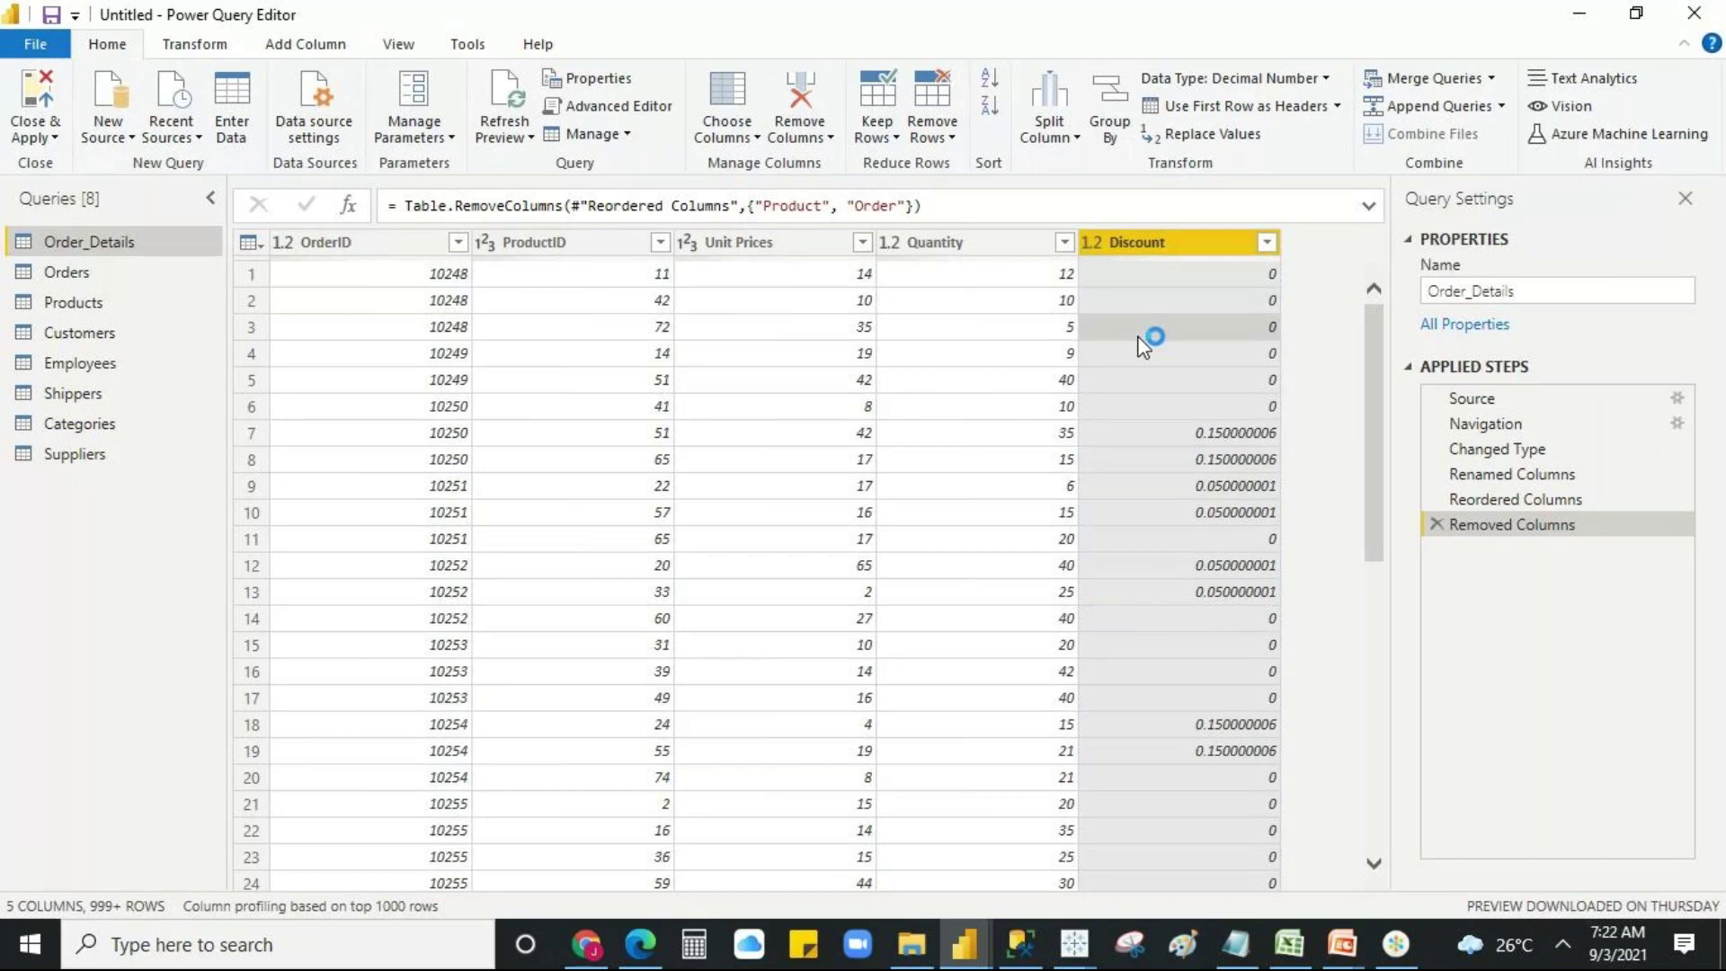
right_click(1196, 244)
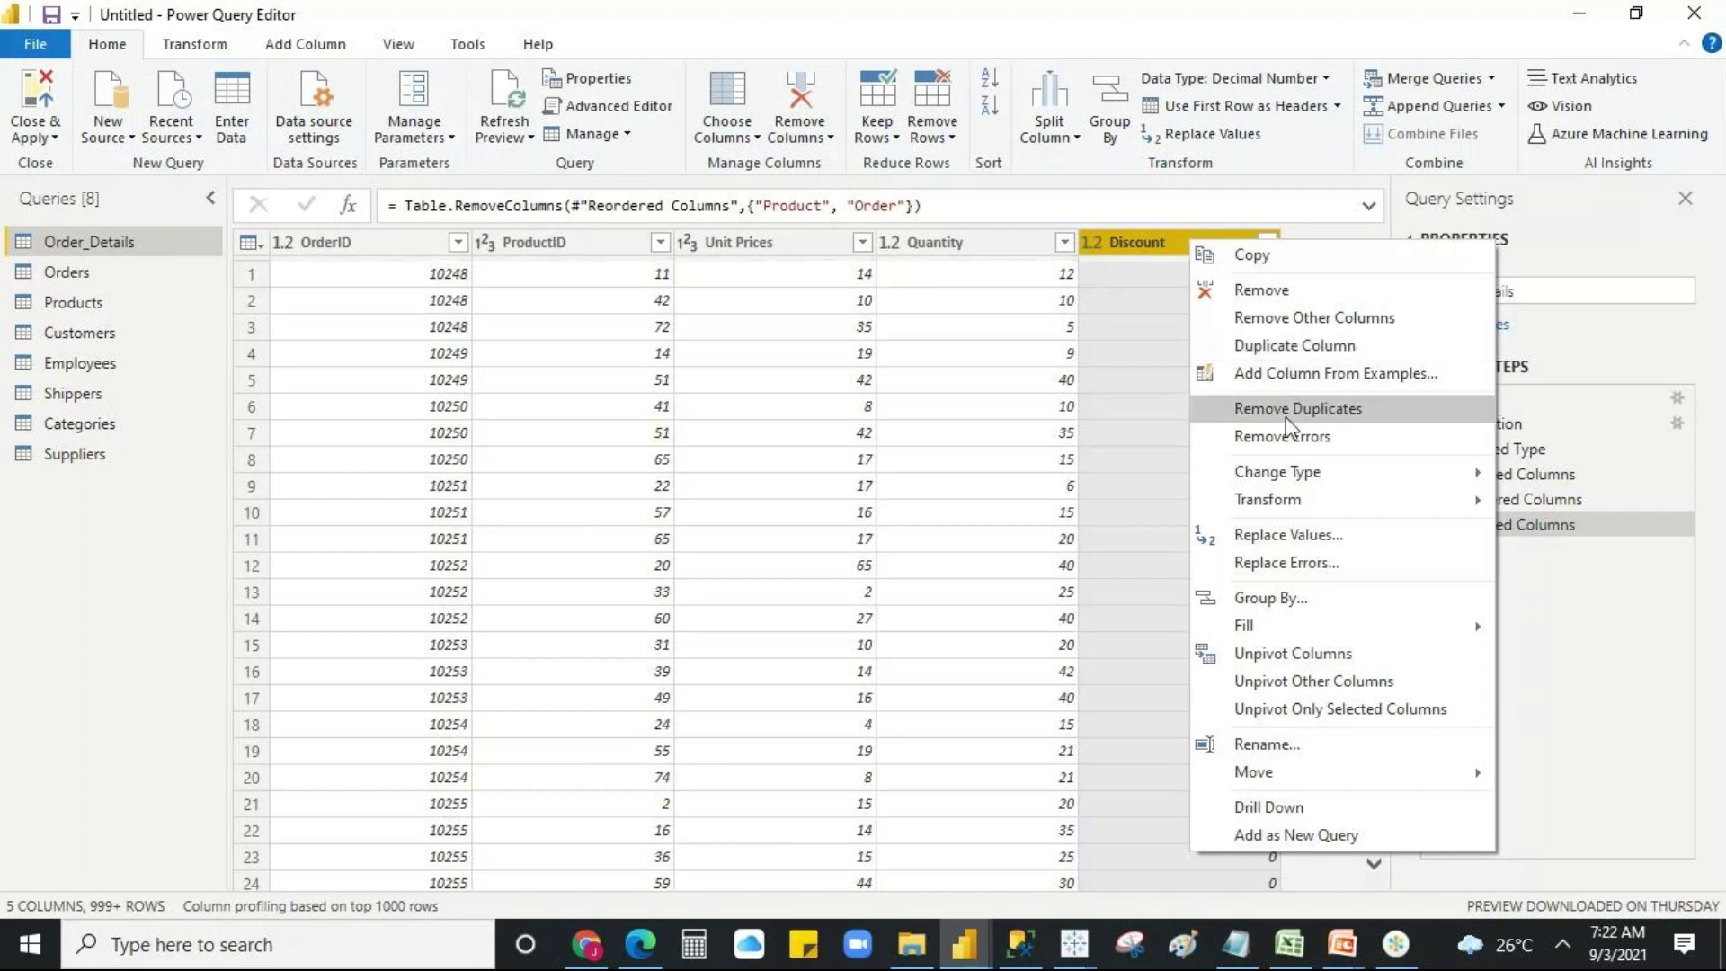
left_click(1157, 429)
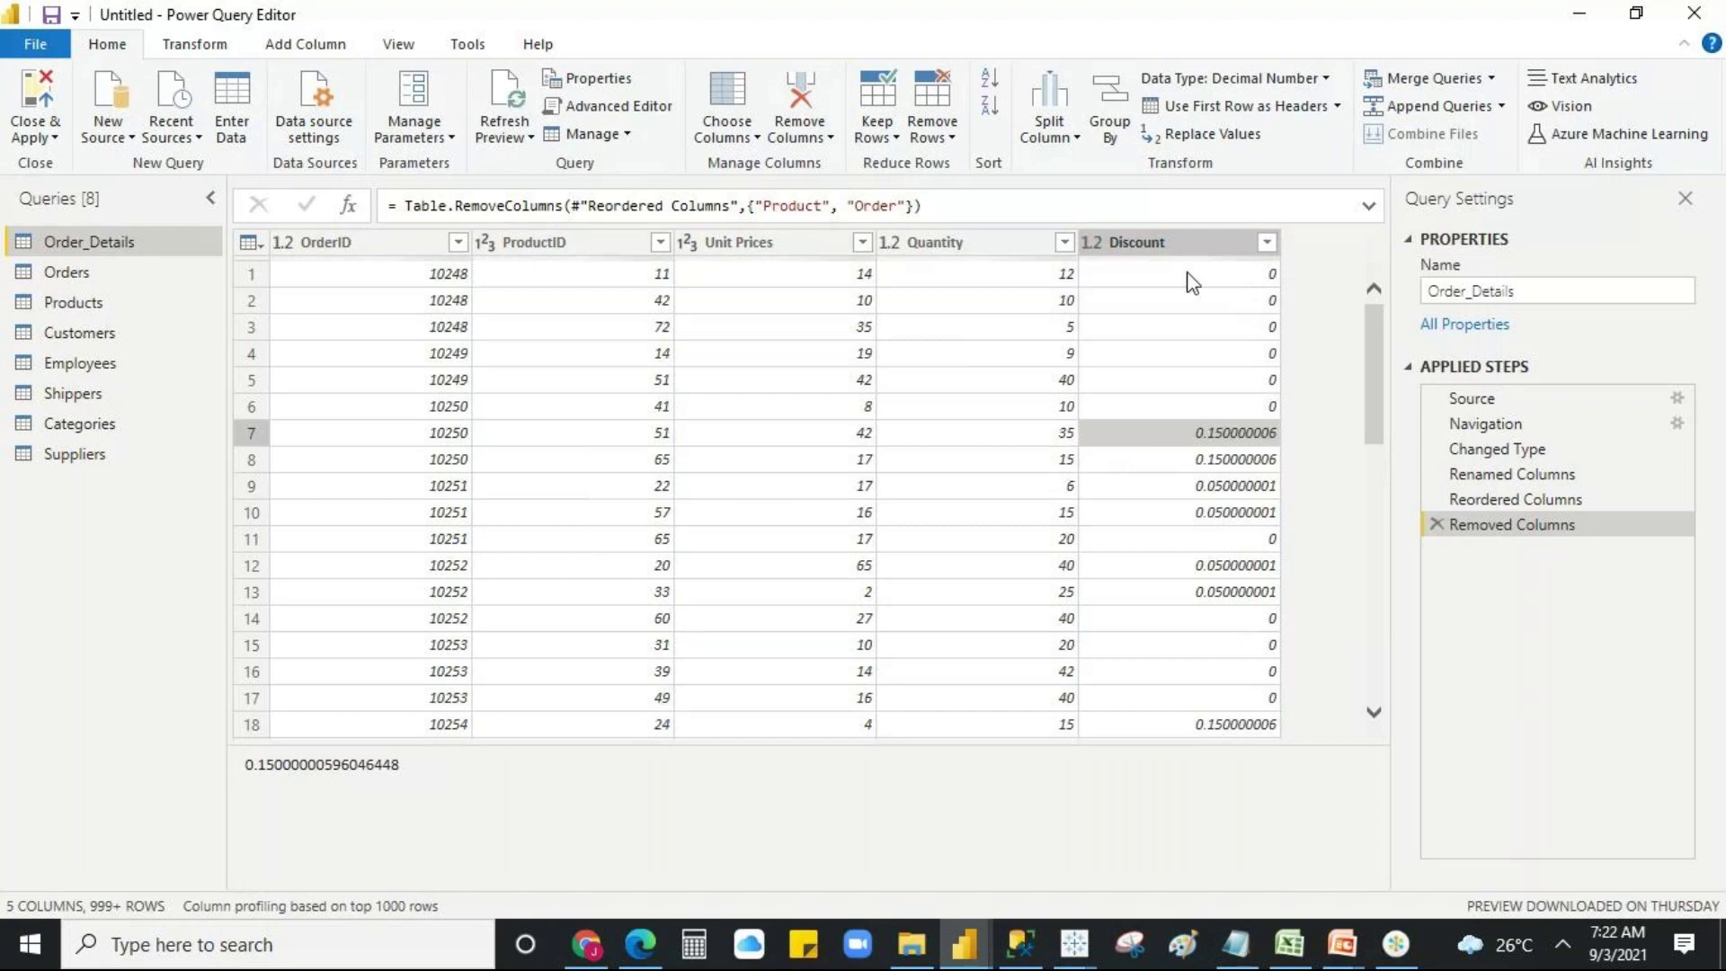
left_click(1186, 246)
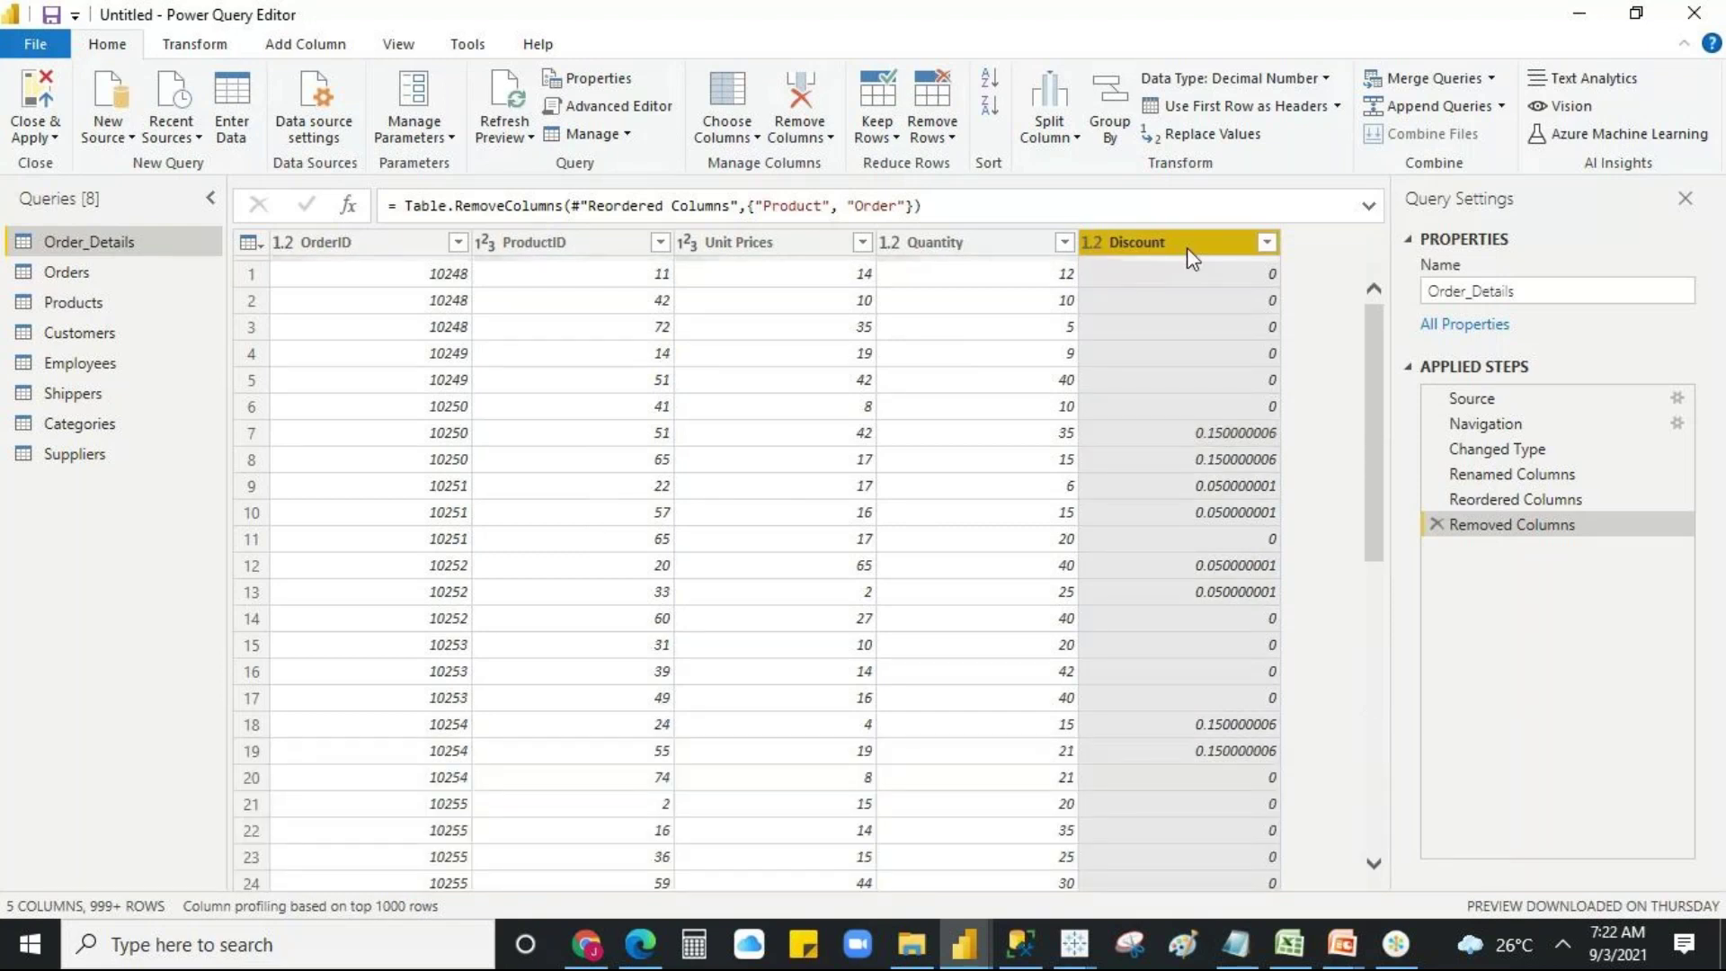
right_click(1187, 249)
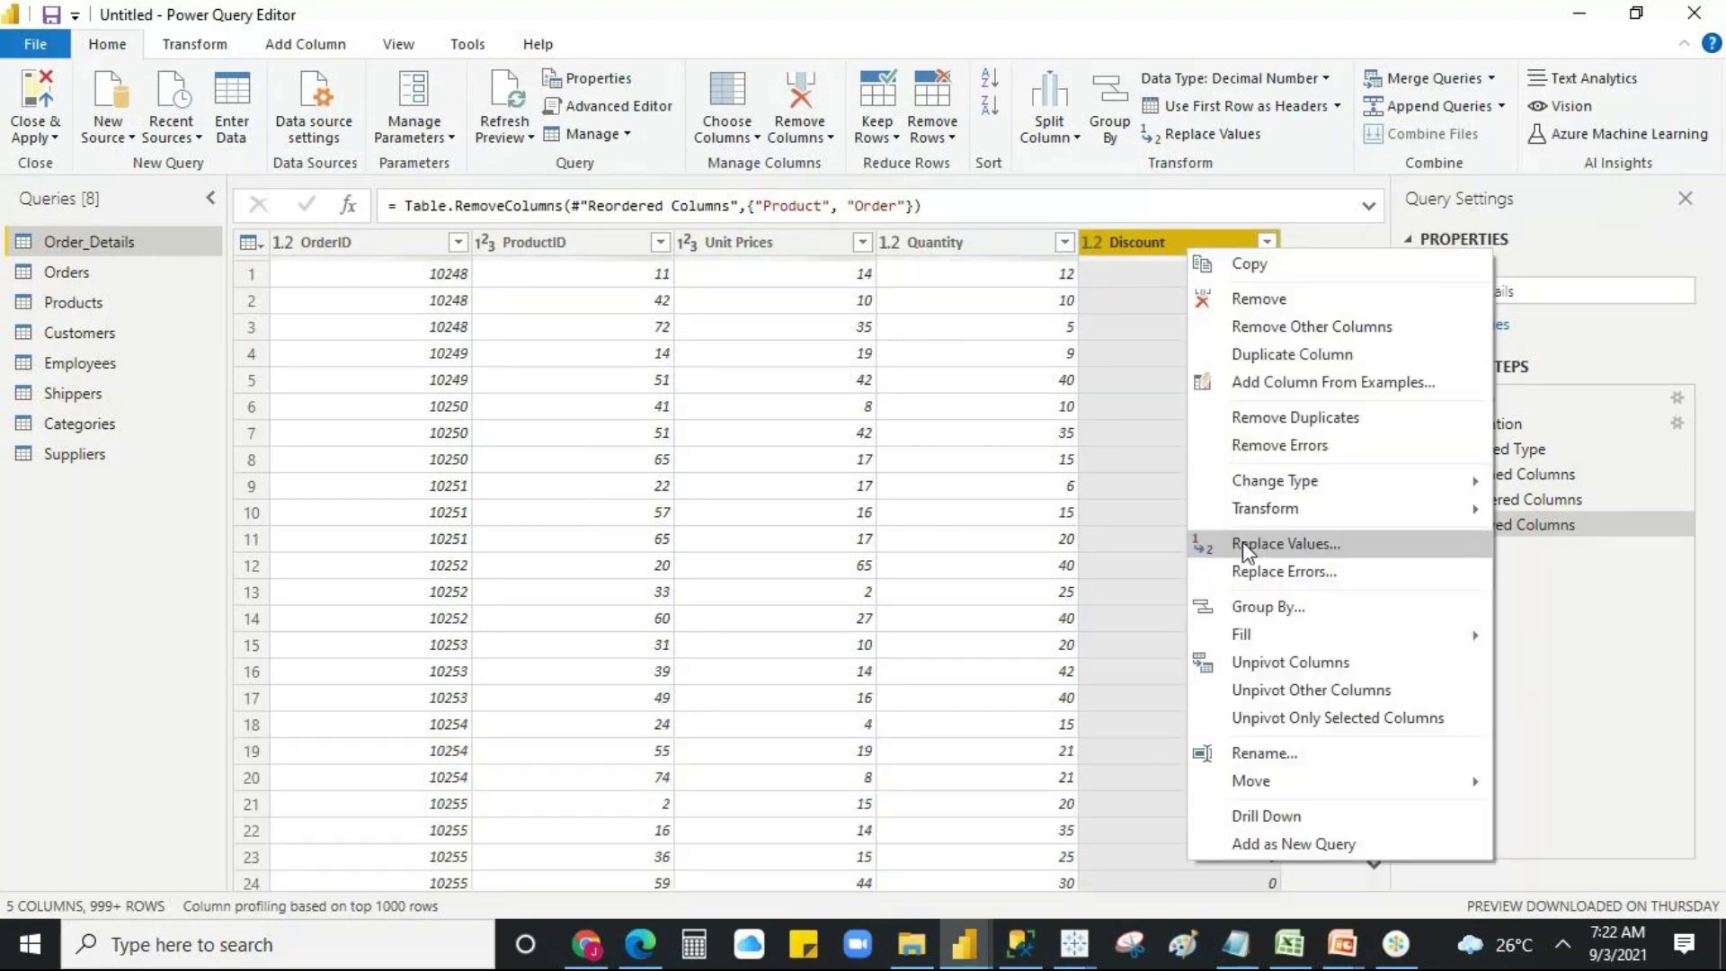
left_click(1165, 514)
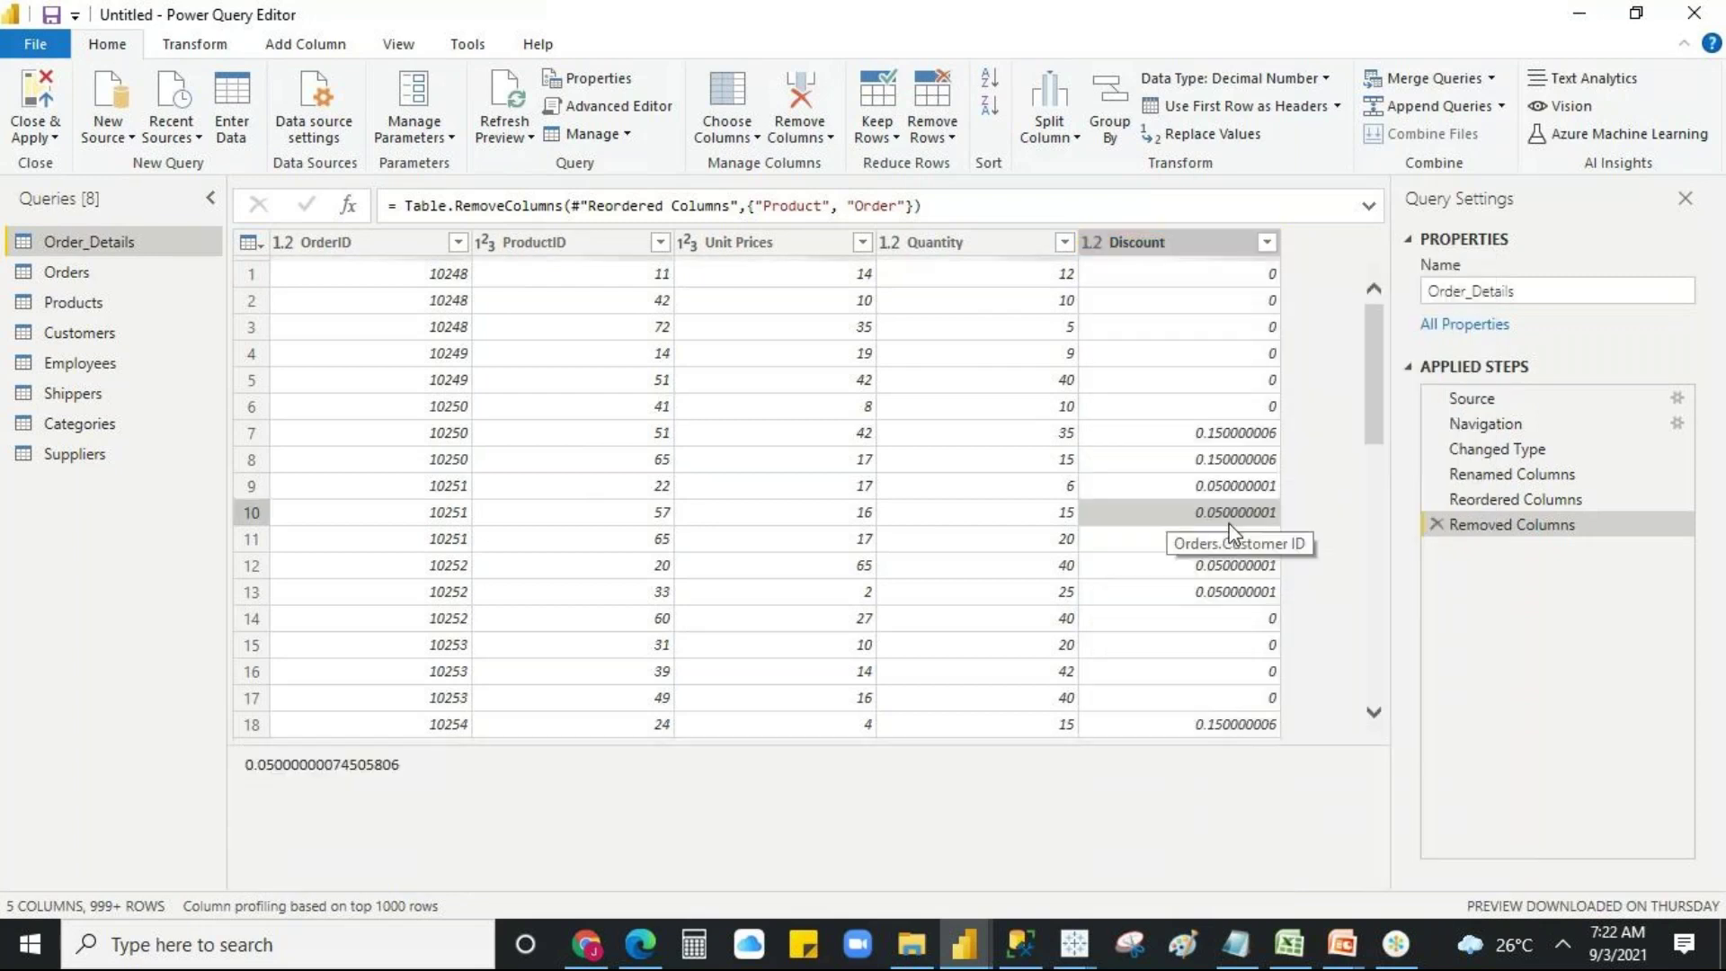
right_click(1168, 245)
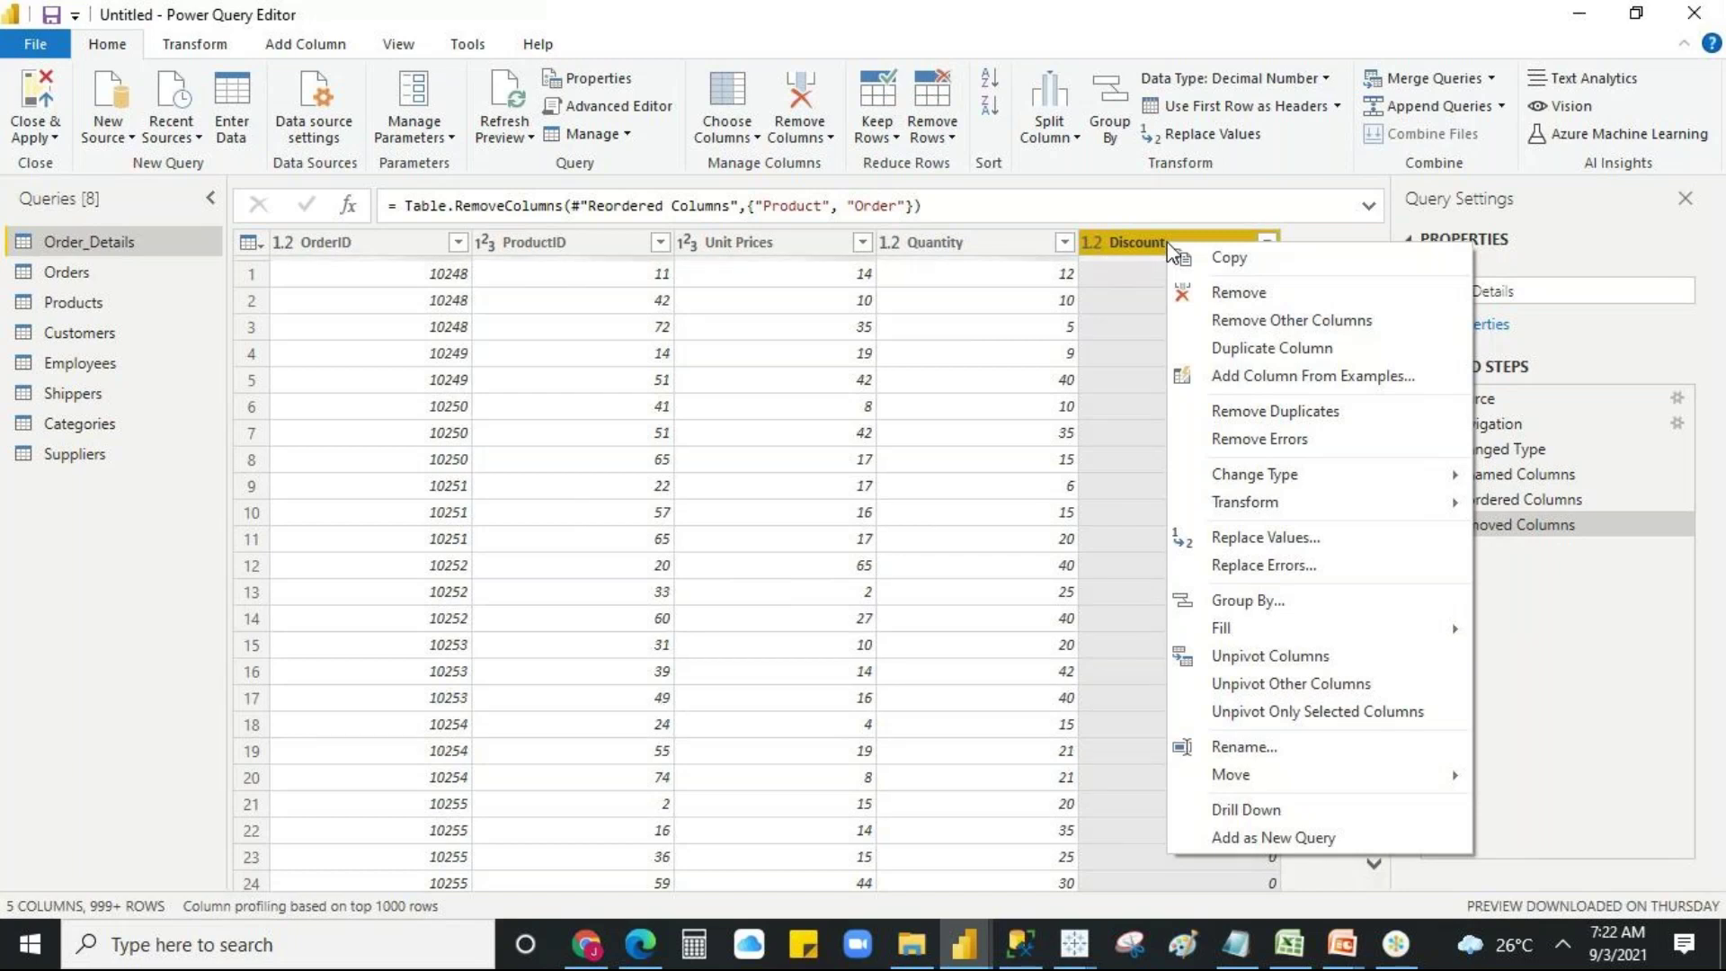
mouse_move(1281, 485)
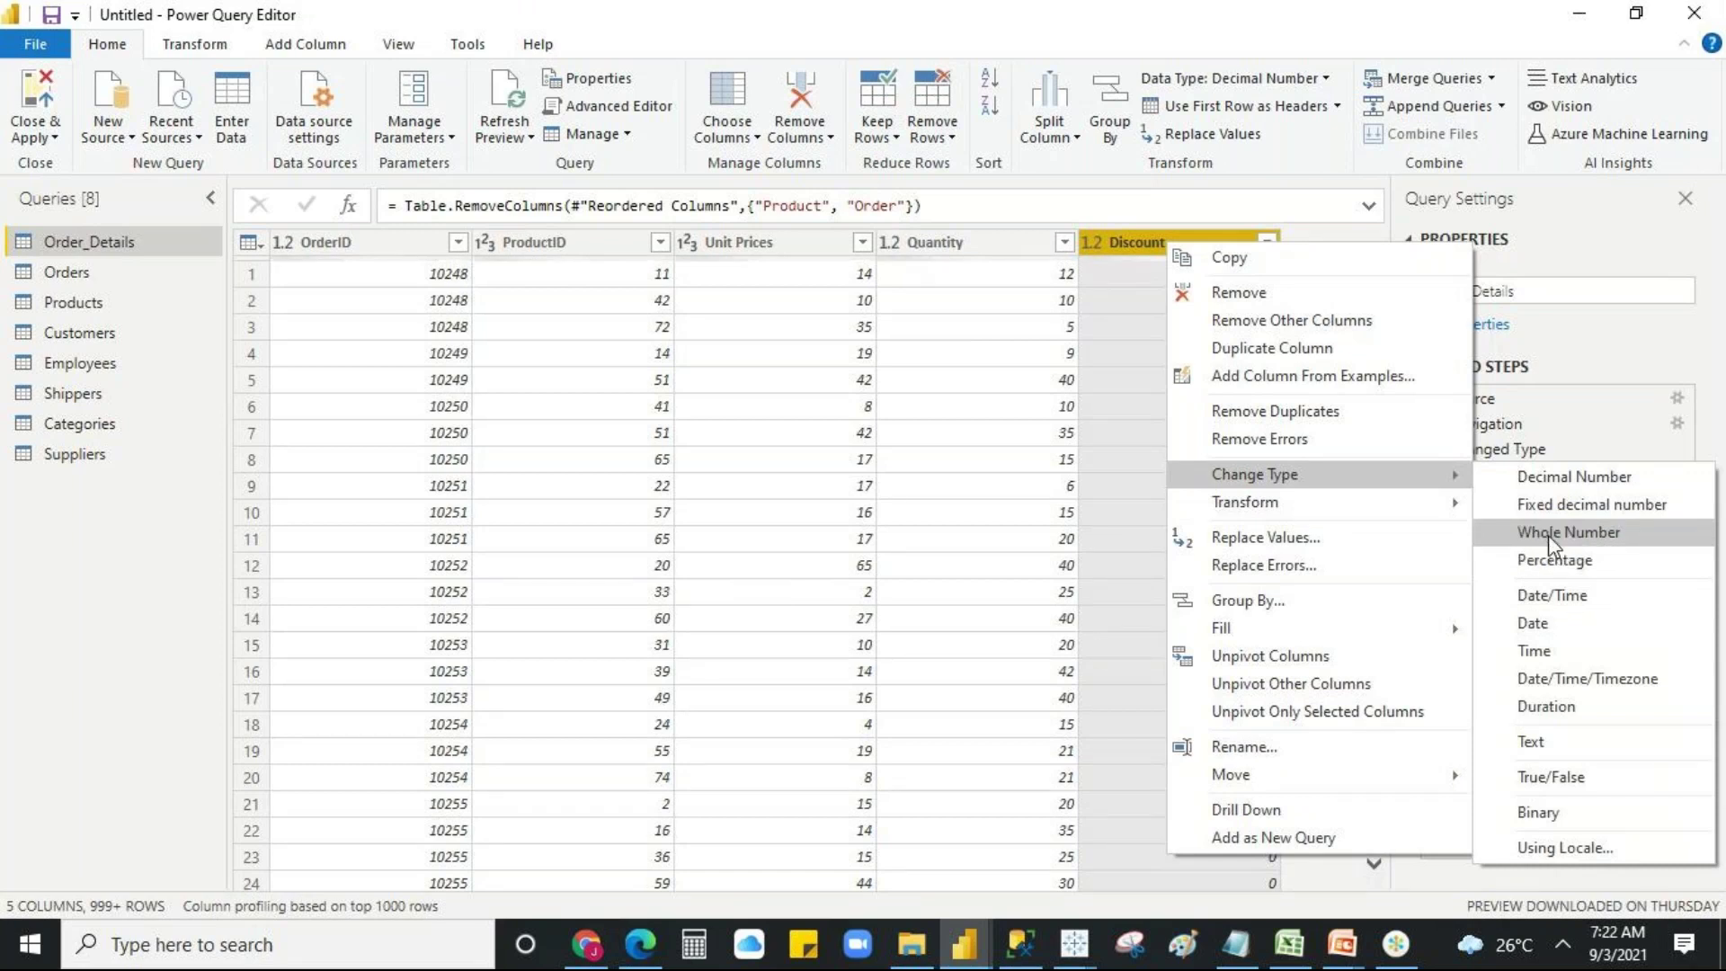
left_click(1548, 512)
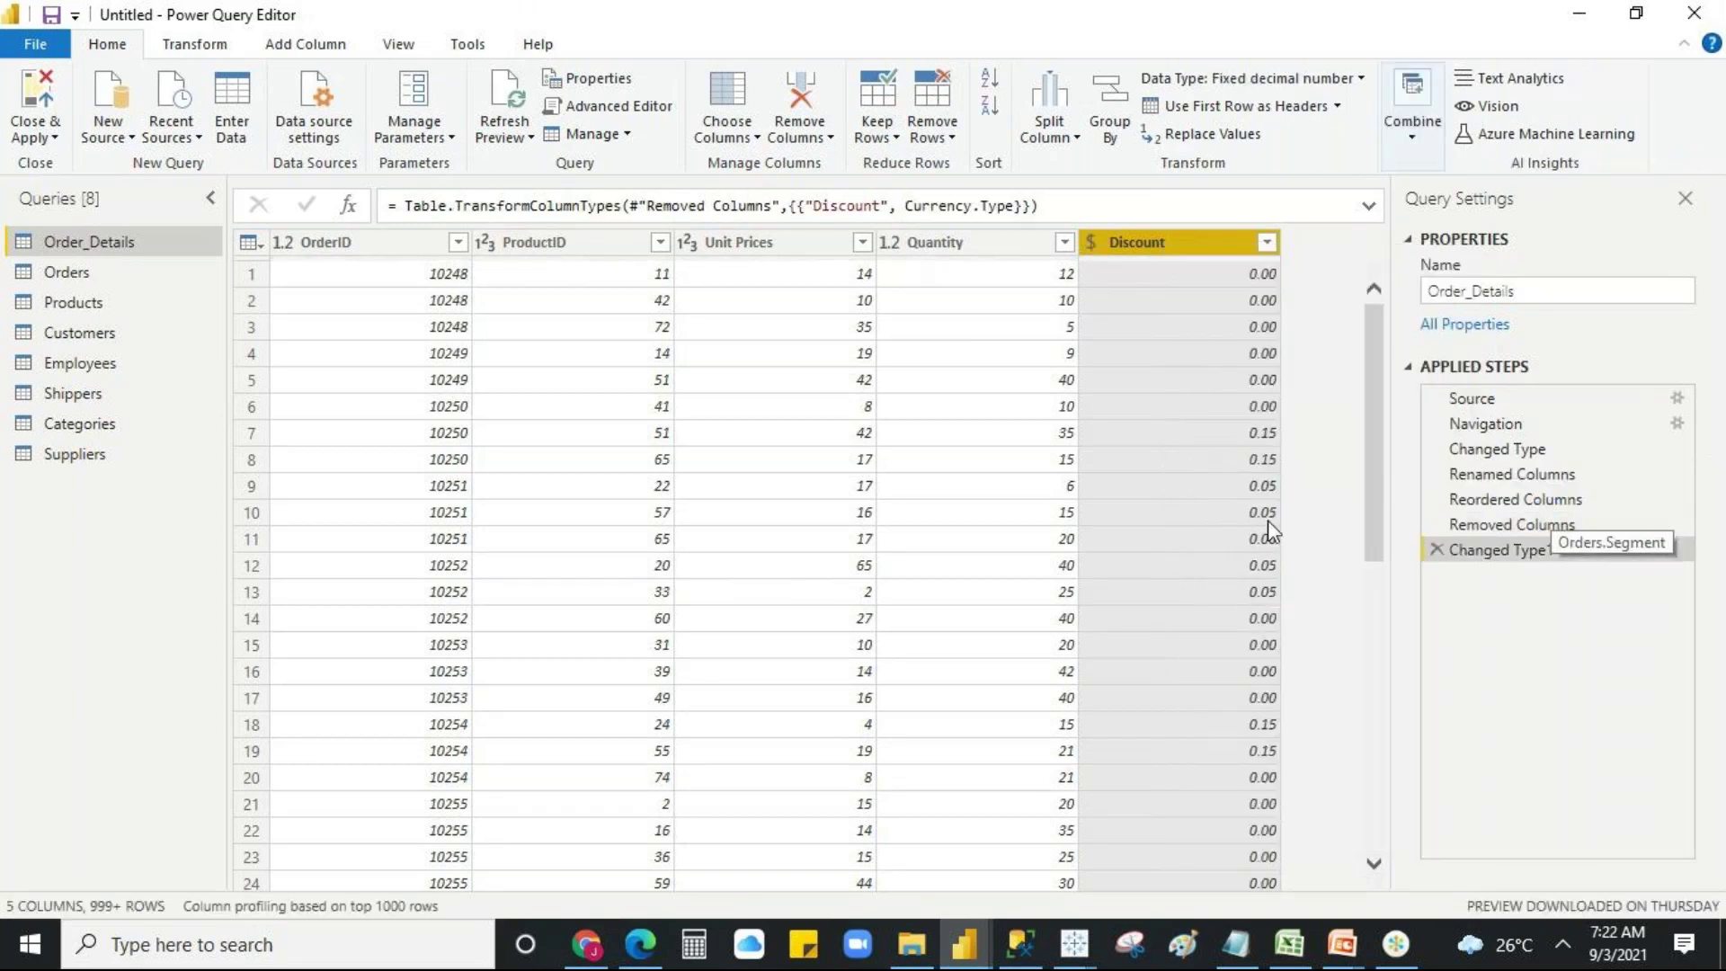
scroll(1224, 418, "down", 5)
scroll(1230, 422, "down", 11)
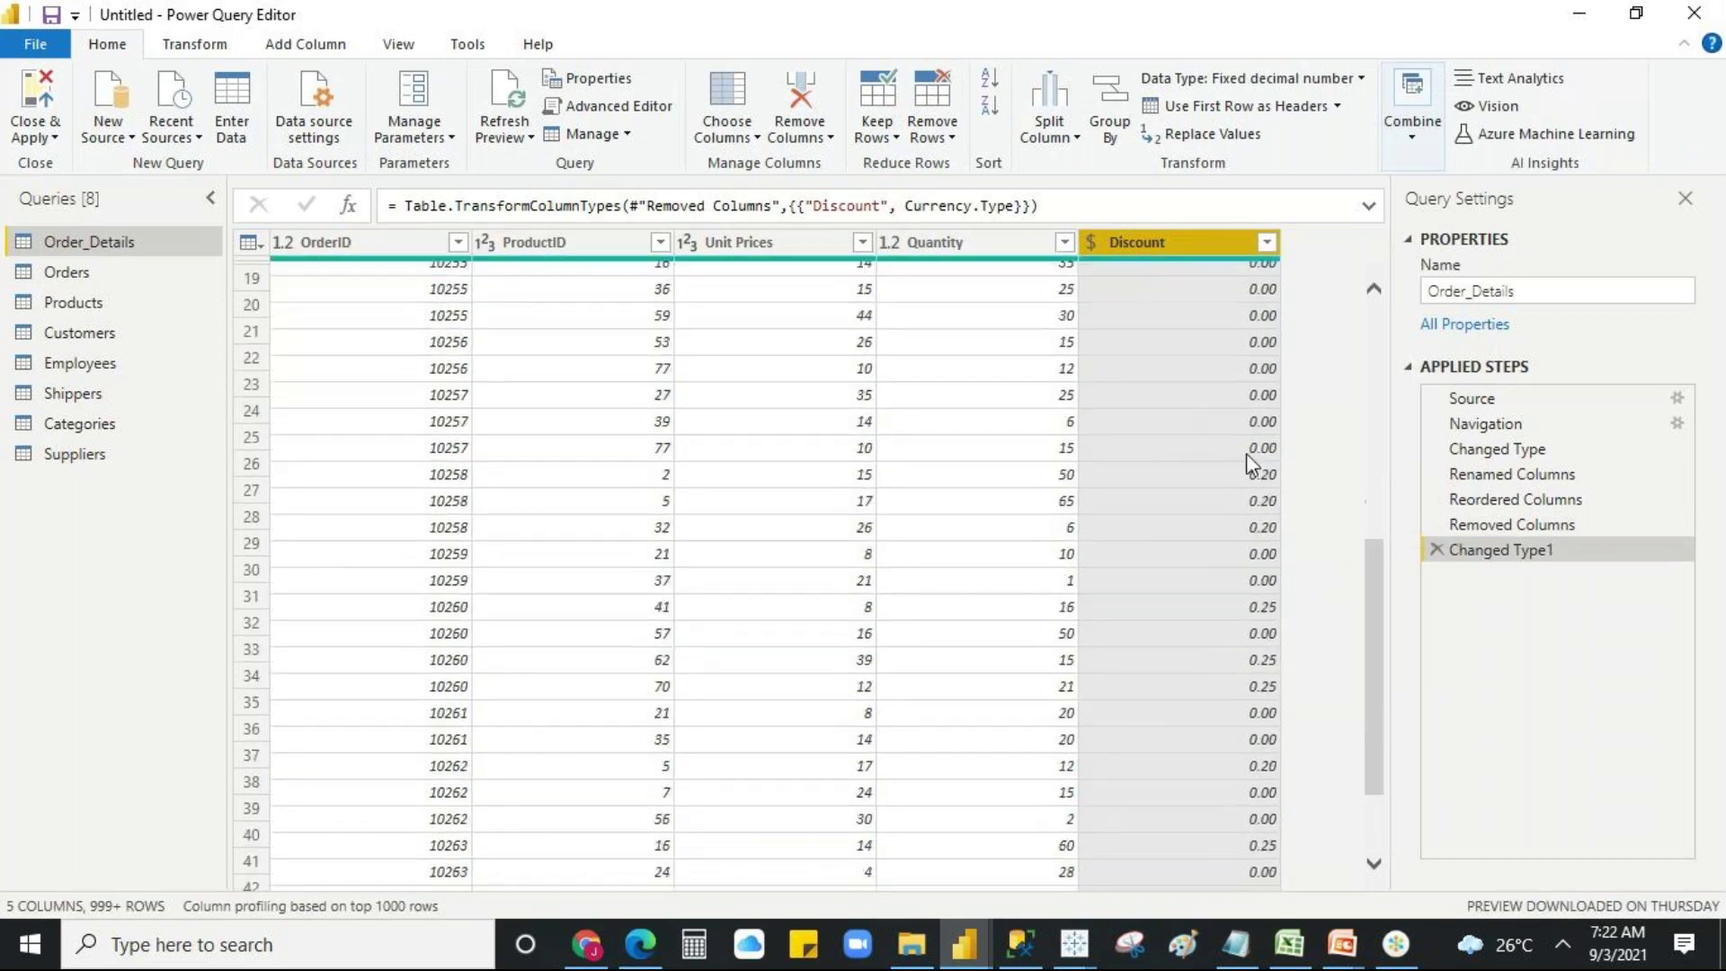
scroll(1247, 467, "up", 16)
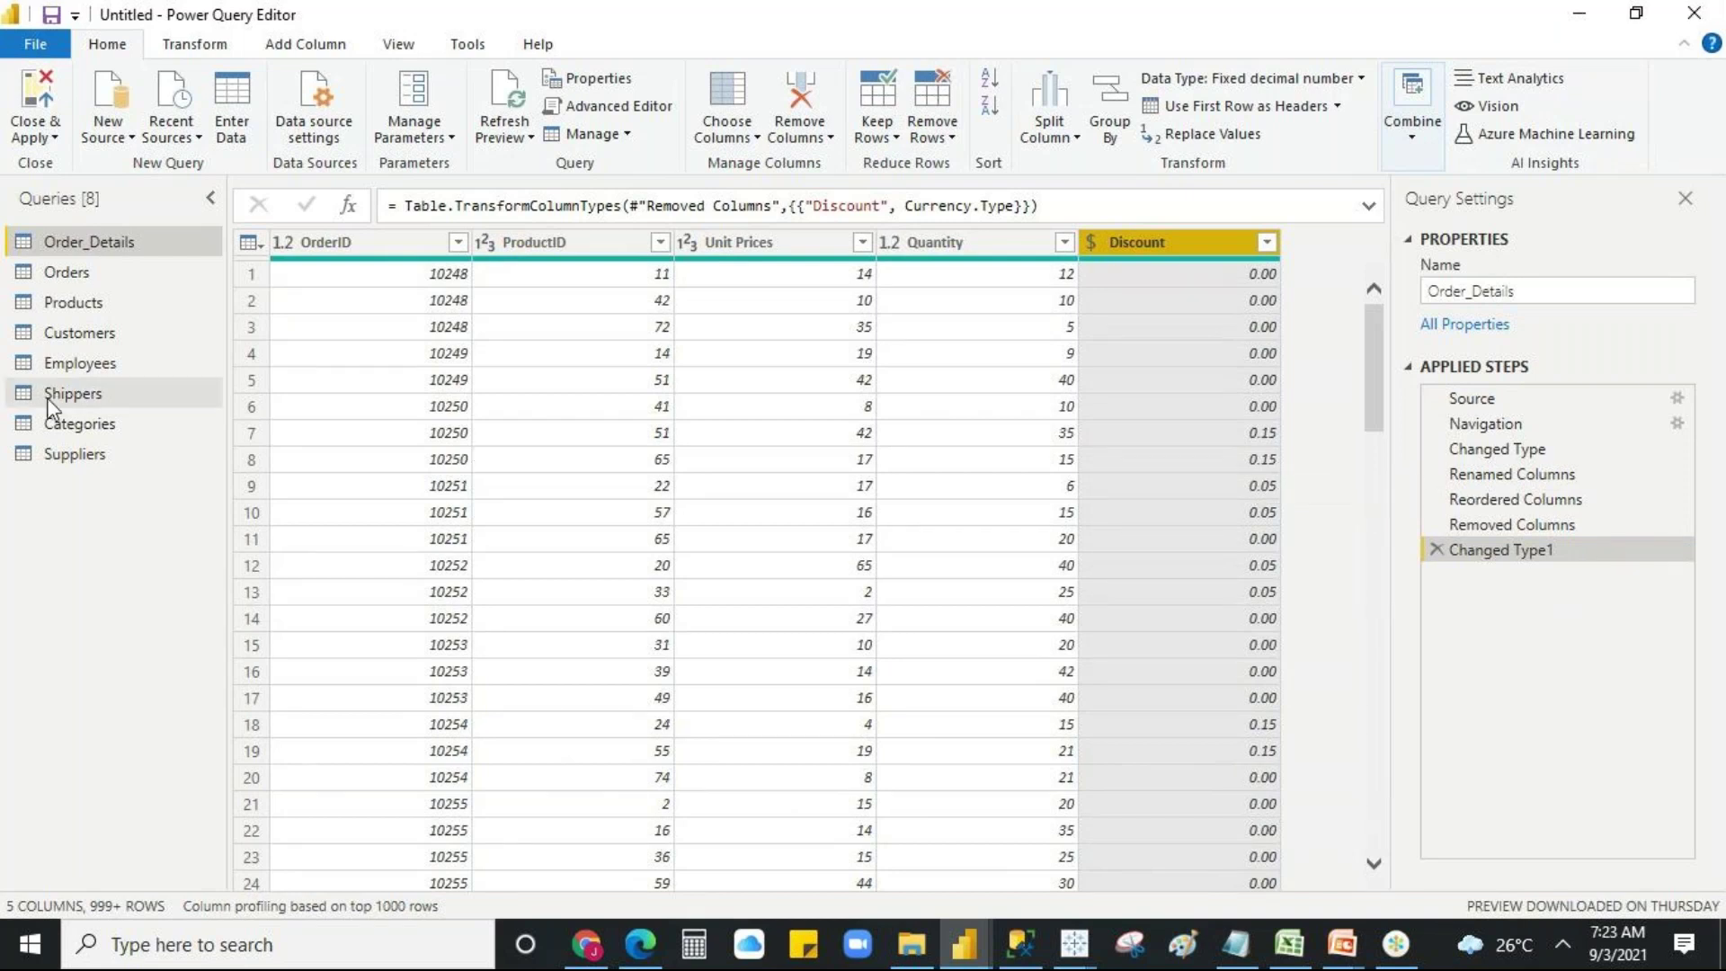
- Change the data type of the OrderDate column in the Orders query to Date
left_click(62, 275)
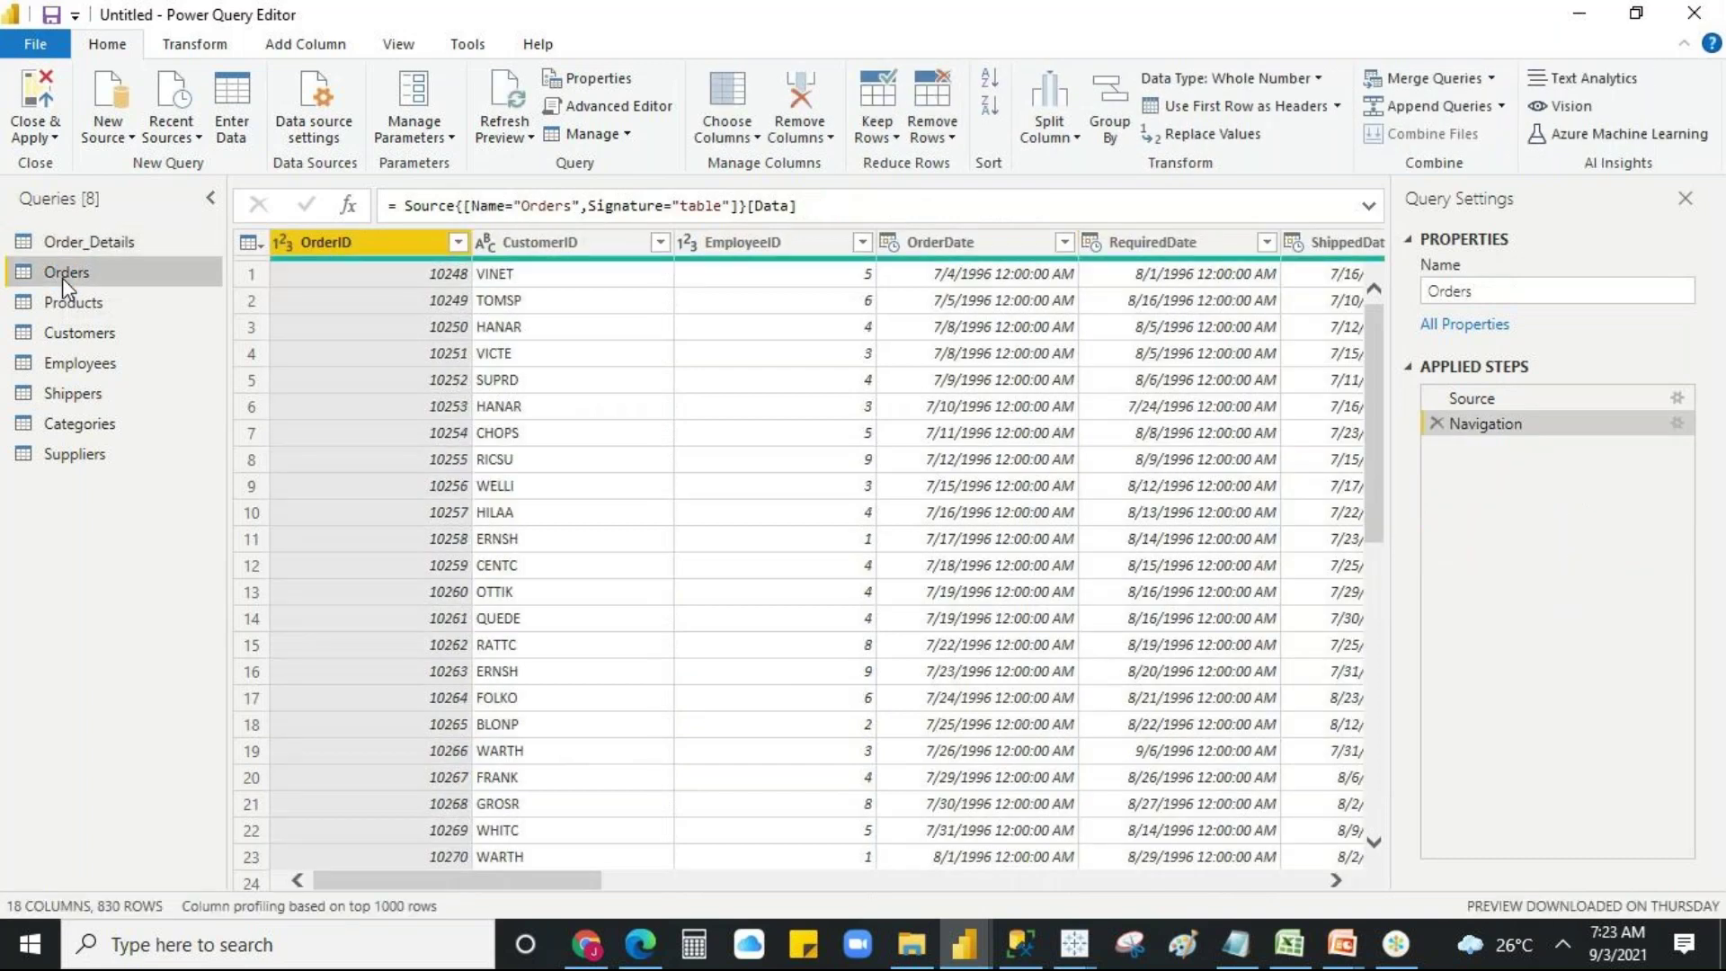
left_click(979, 247)
right_click(979, 247)
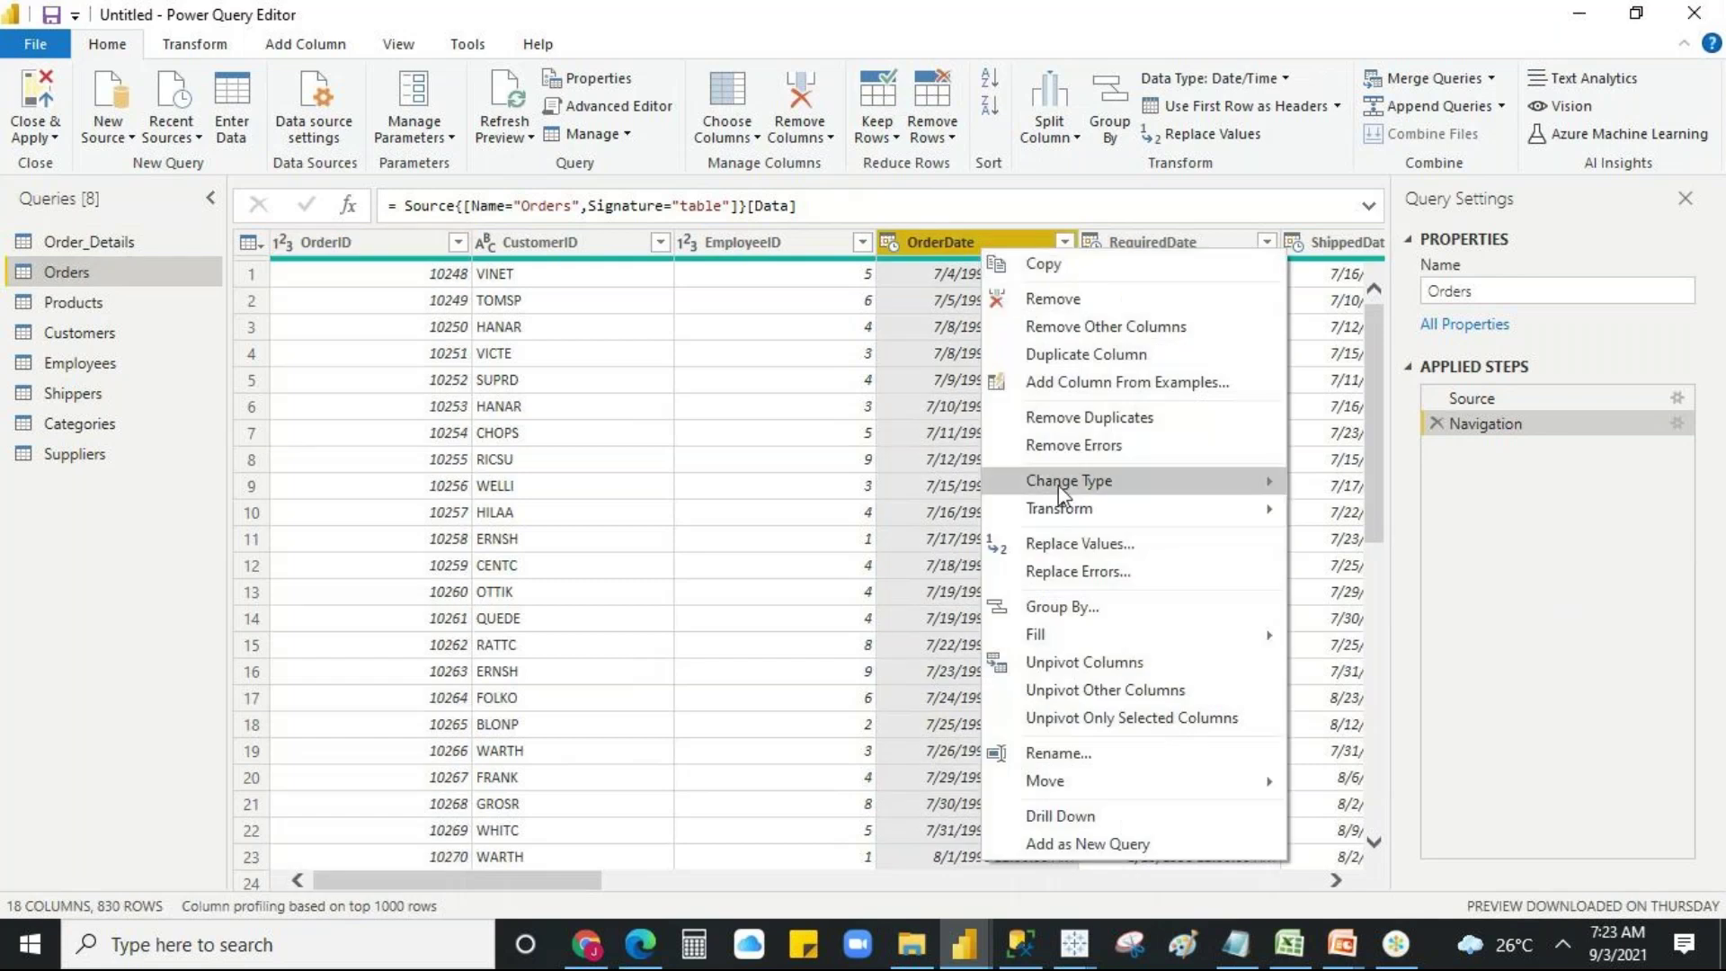
mouse_move(1060, 484)
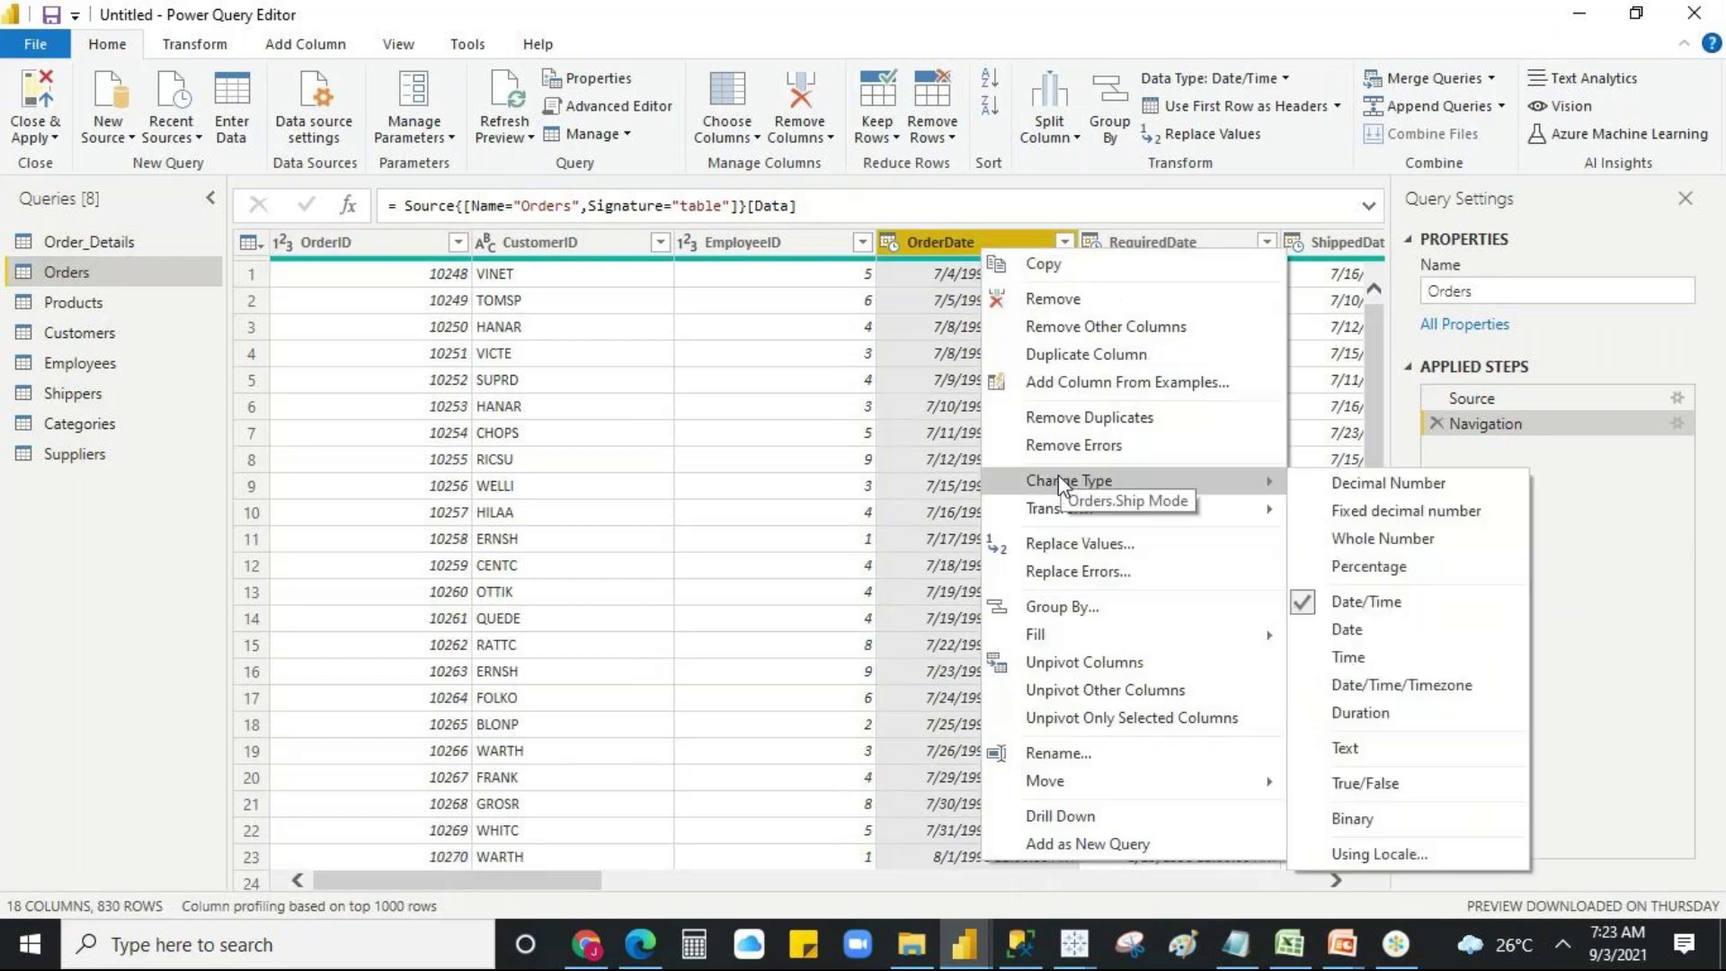
left_click(1372, 637)
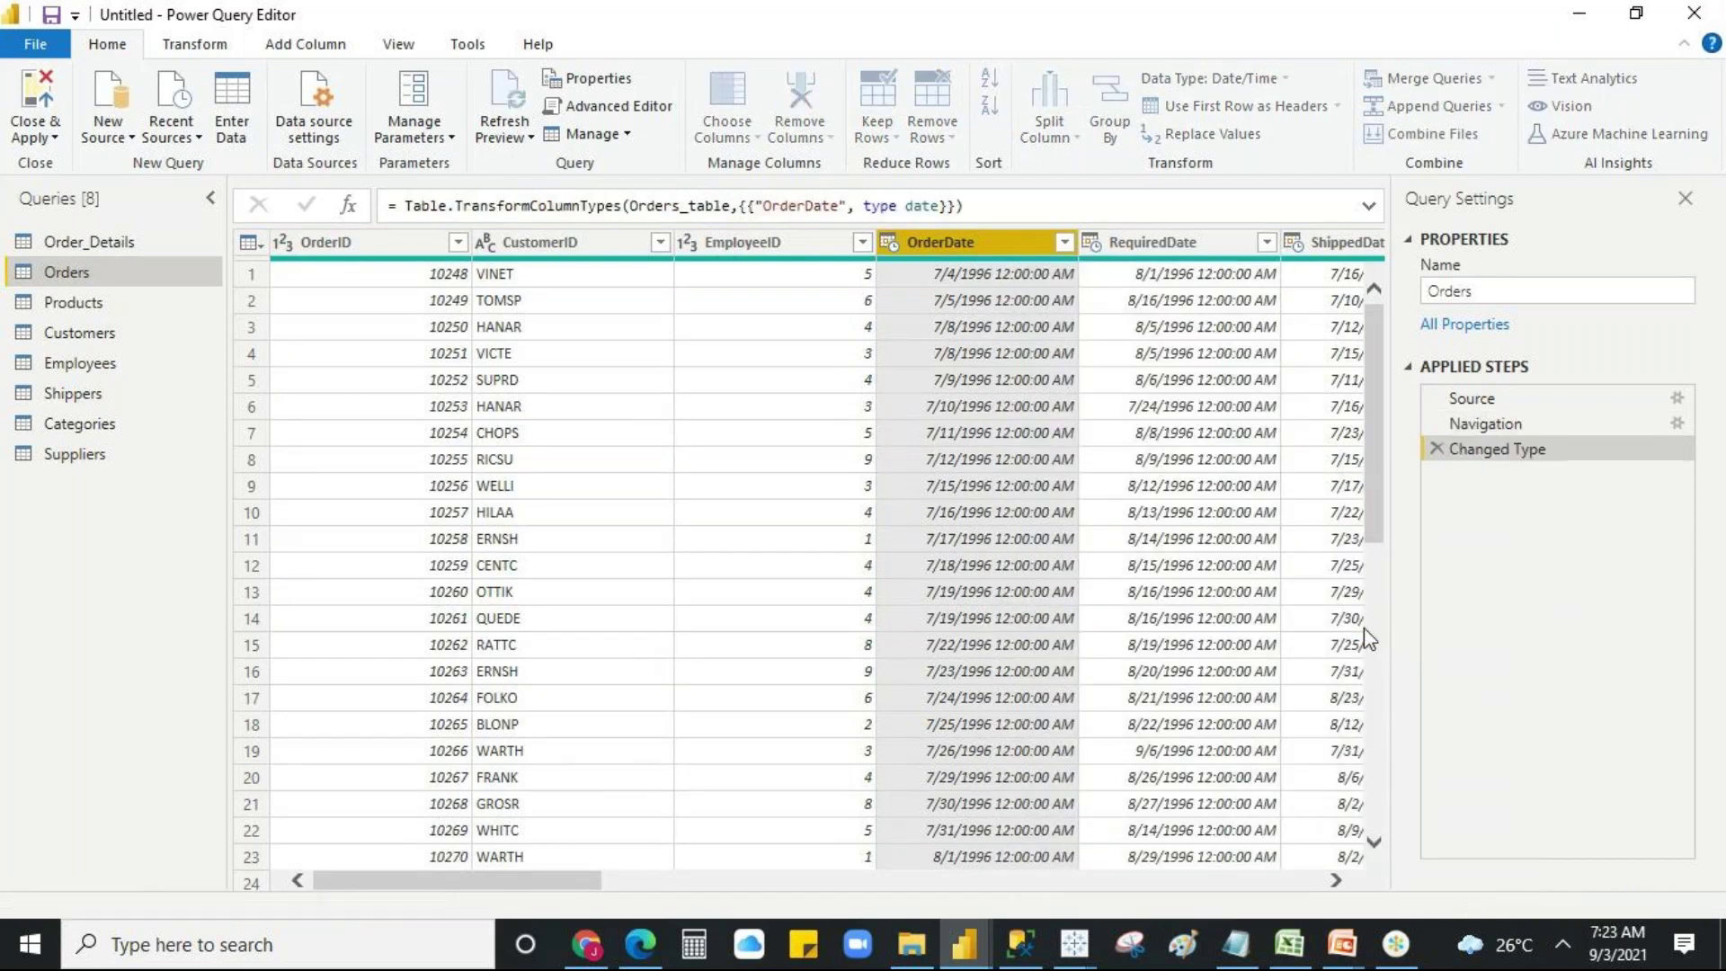
right_click(1039, 511)
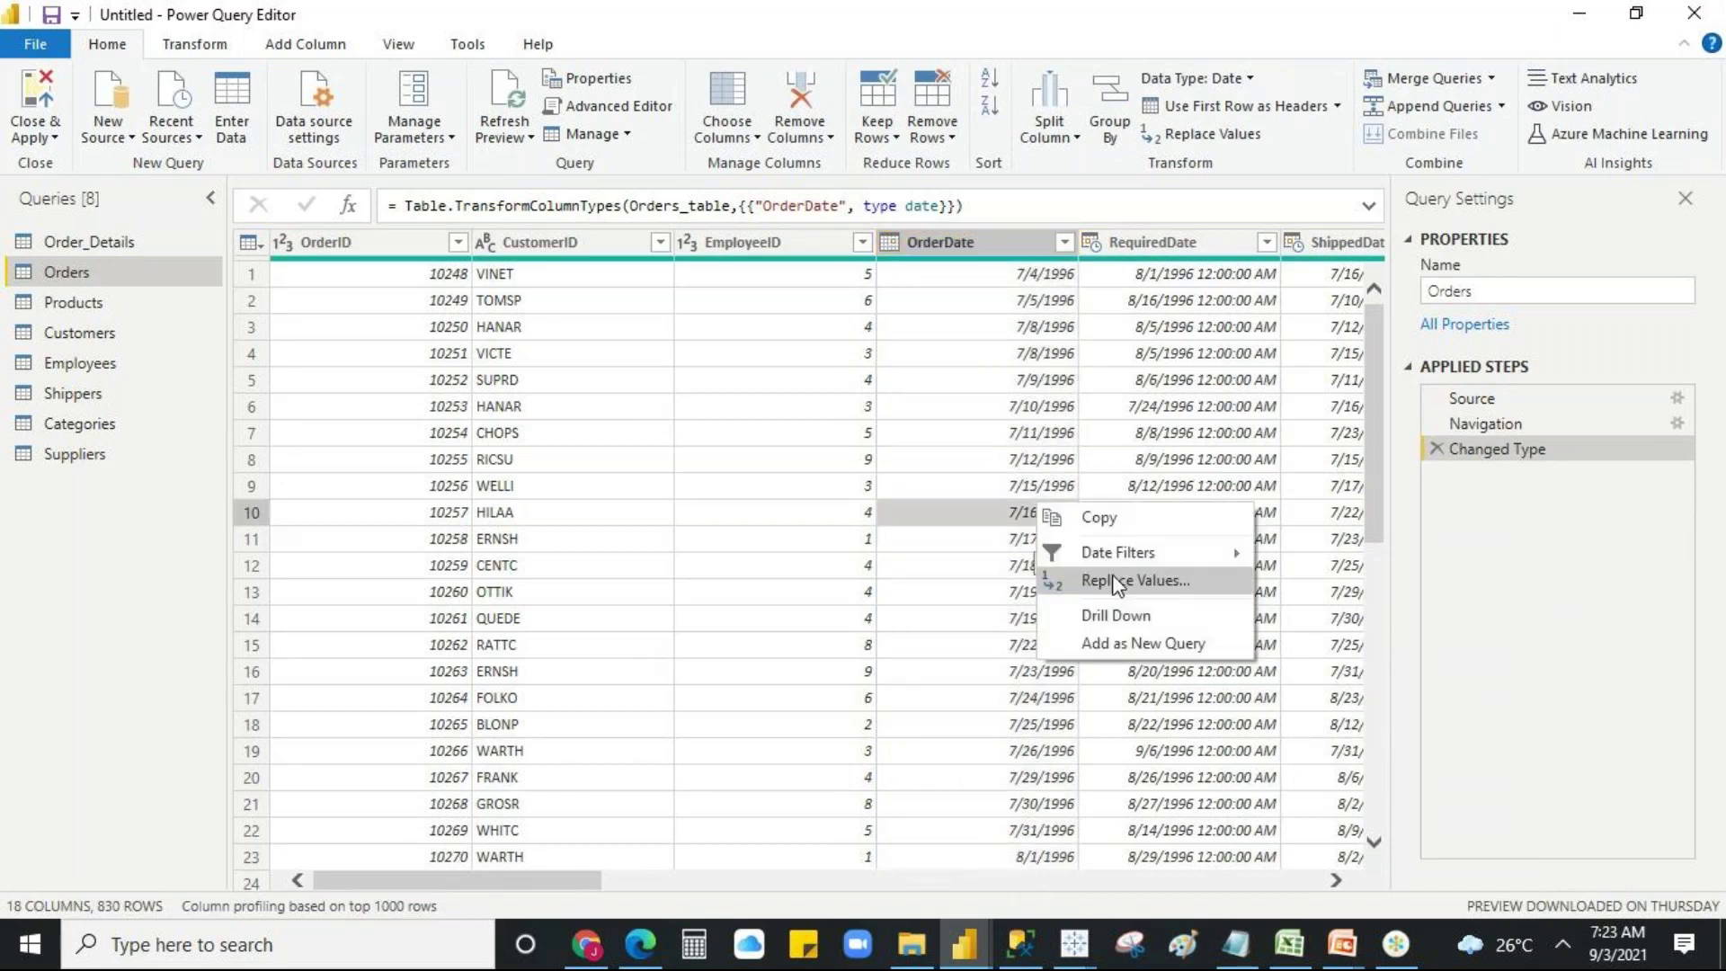
mouse_move(1110, 555)
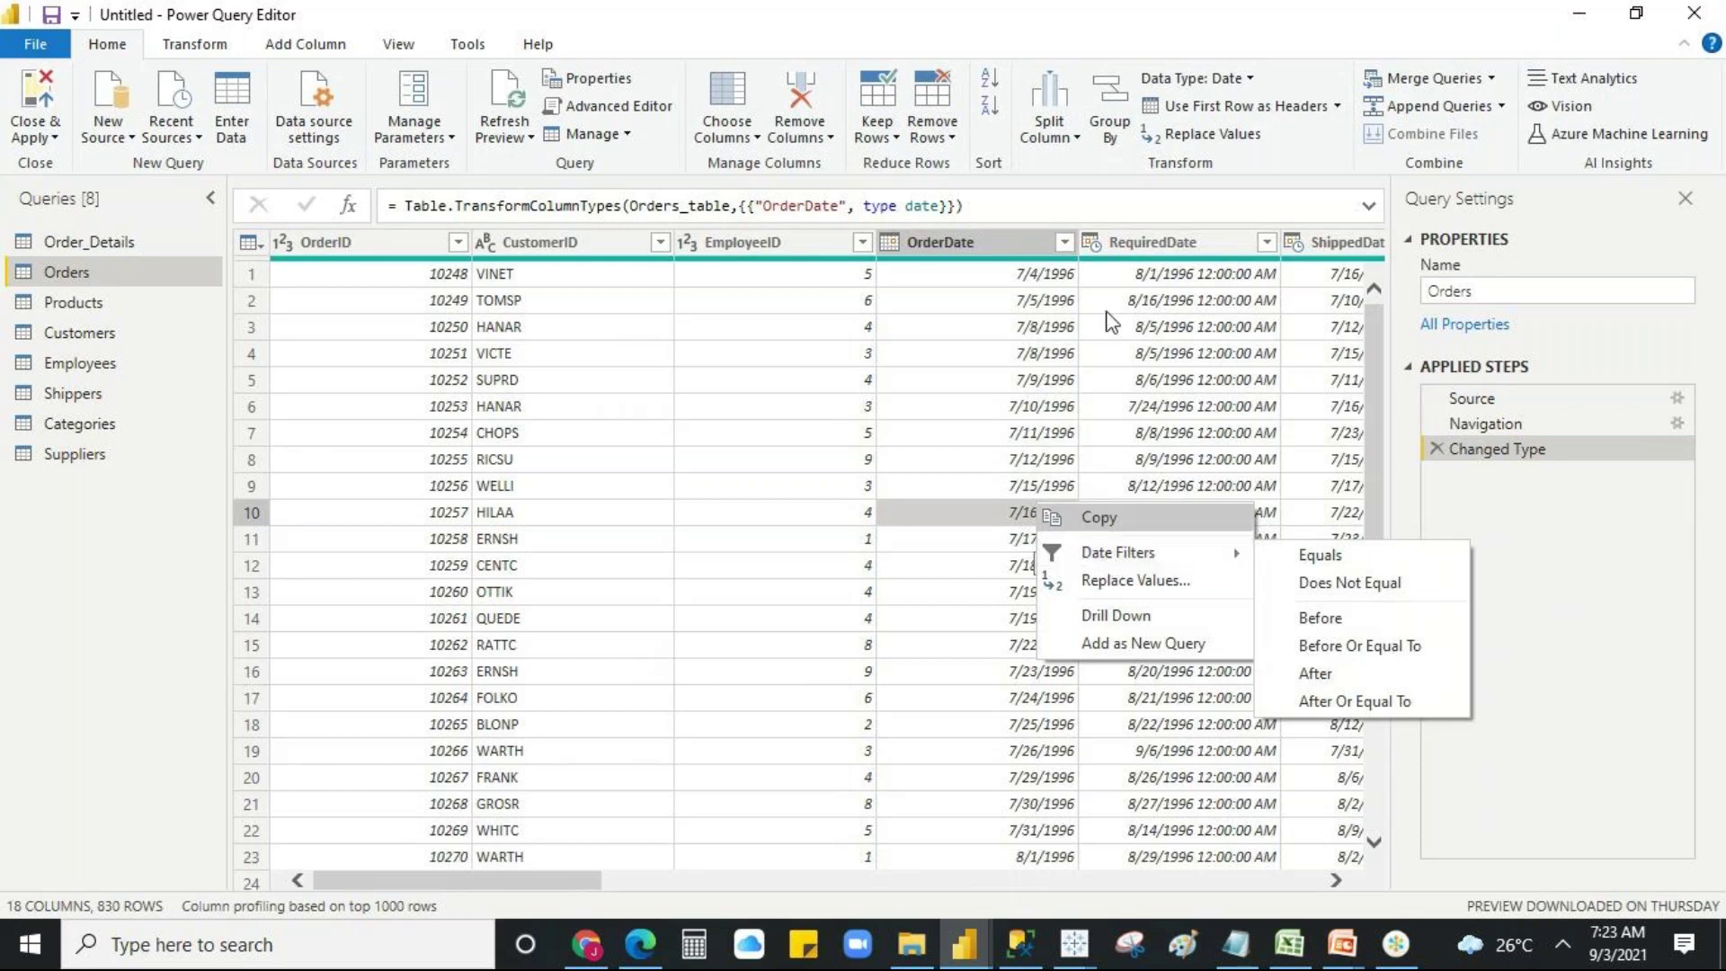
- Look through the date transformations for the RequiredDate column and change its data type to Date
right_click(1164, 247)
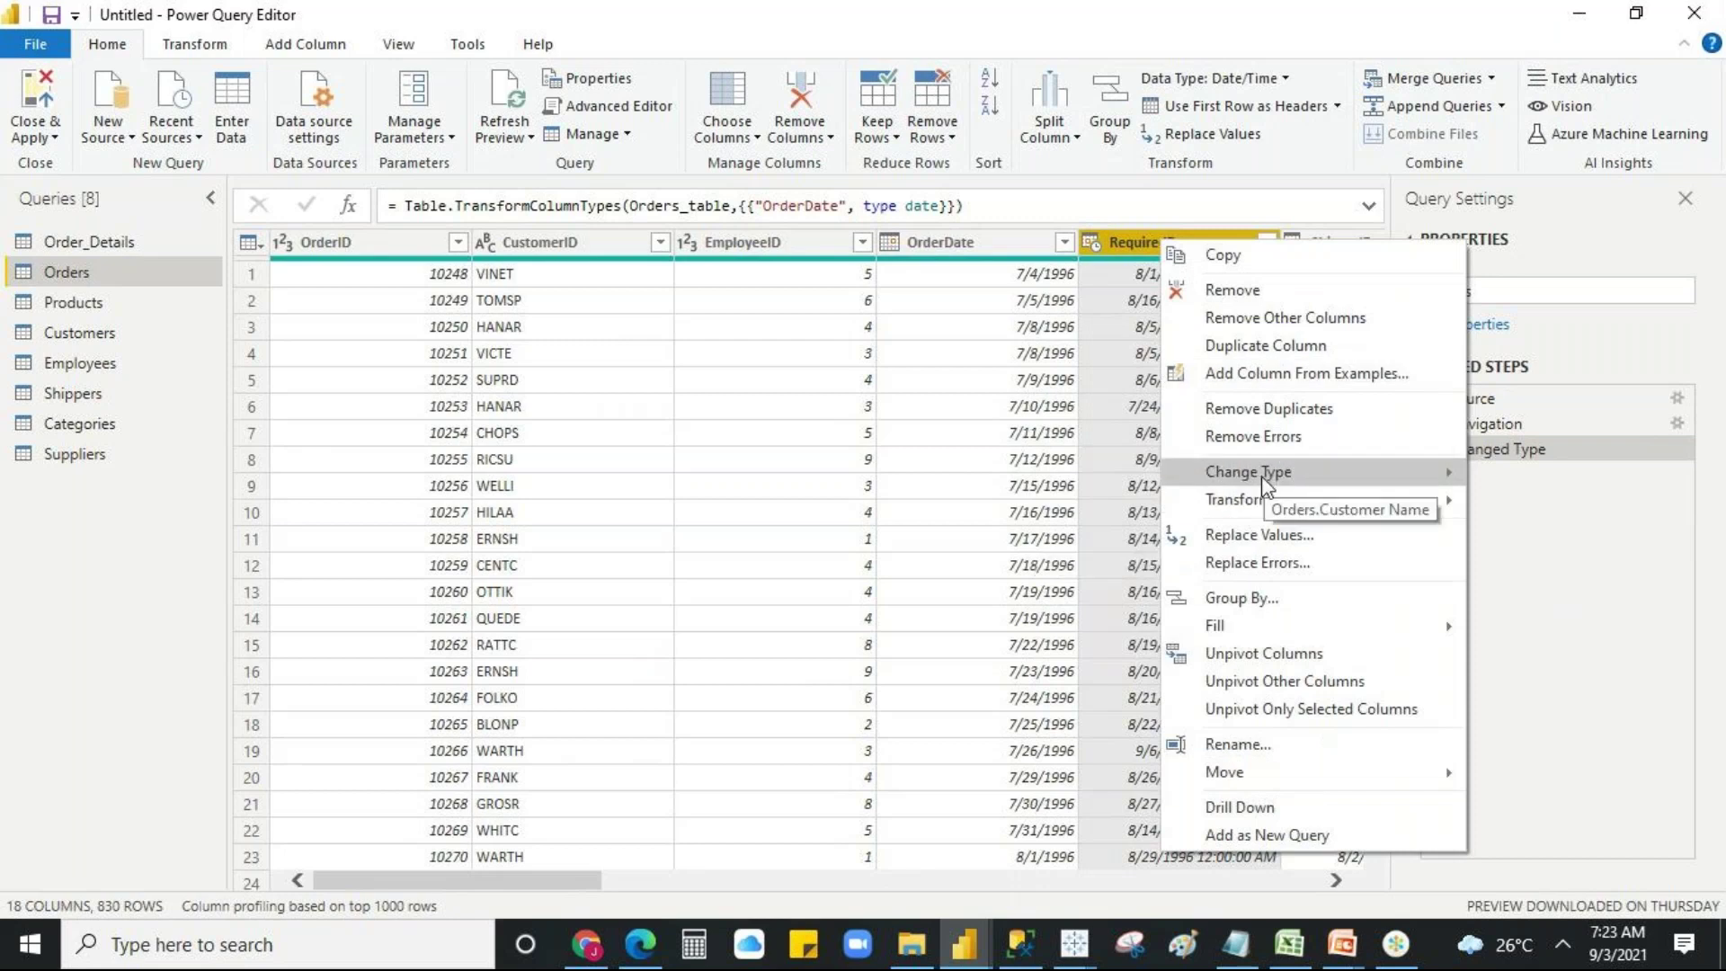
mouse_move(1261, 477)
mouse_move(1267, 508)
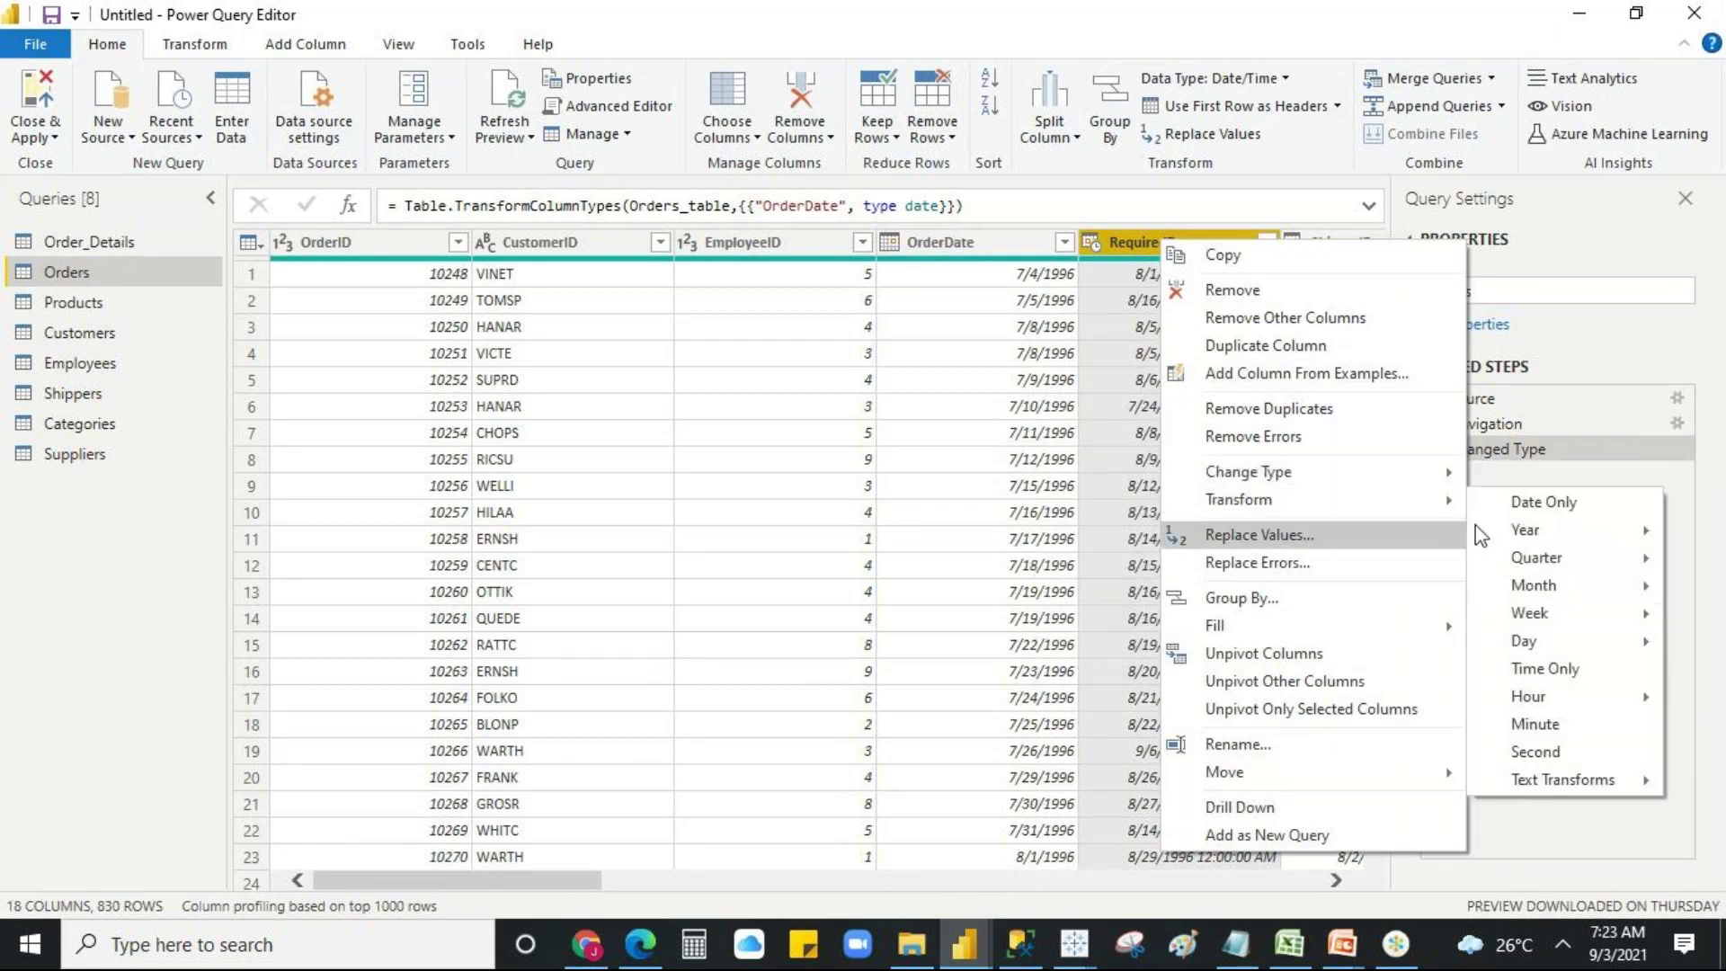
mouse_move(1594, 543)
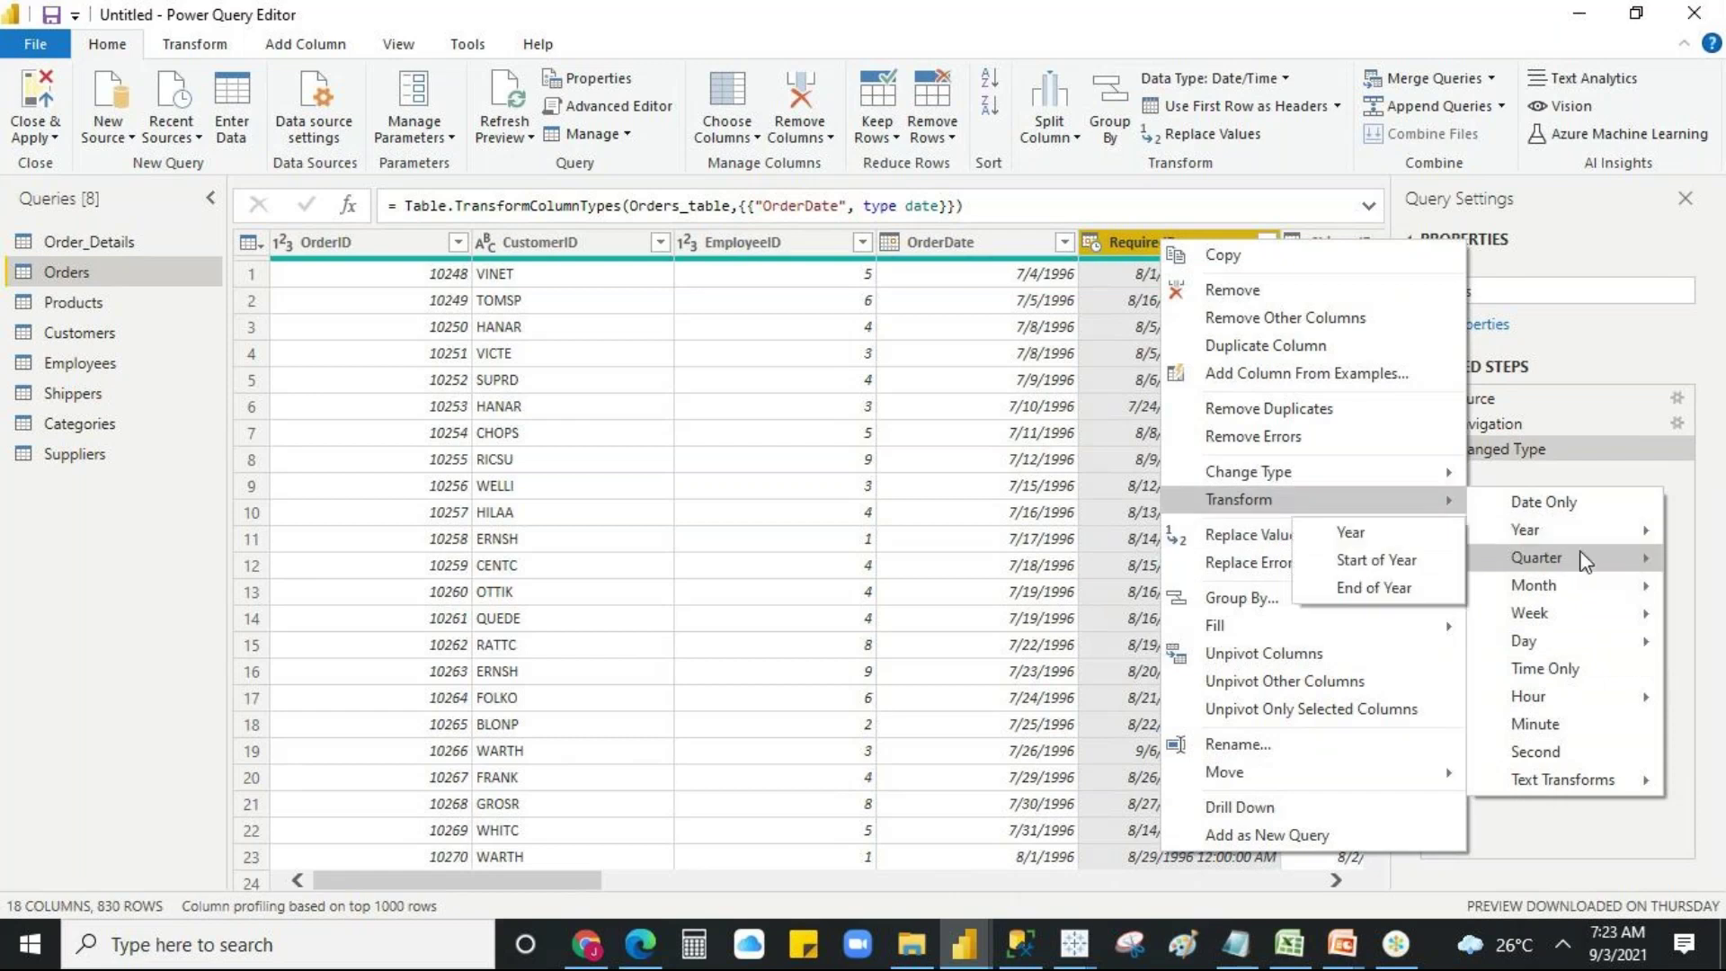
mouse_move(1557, 594)
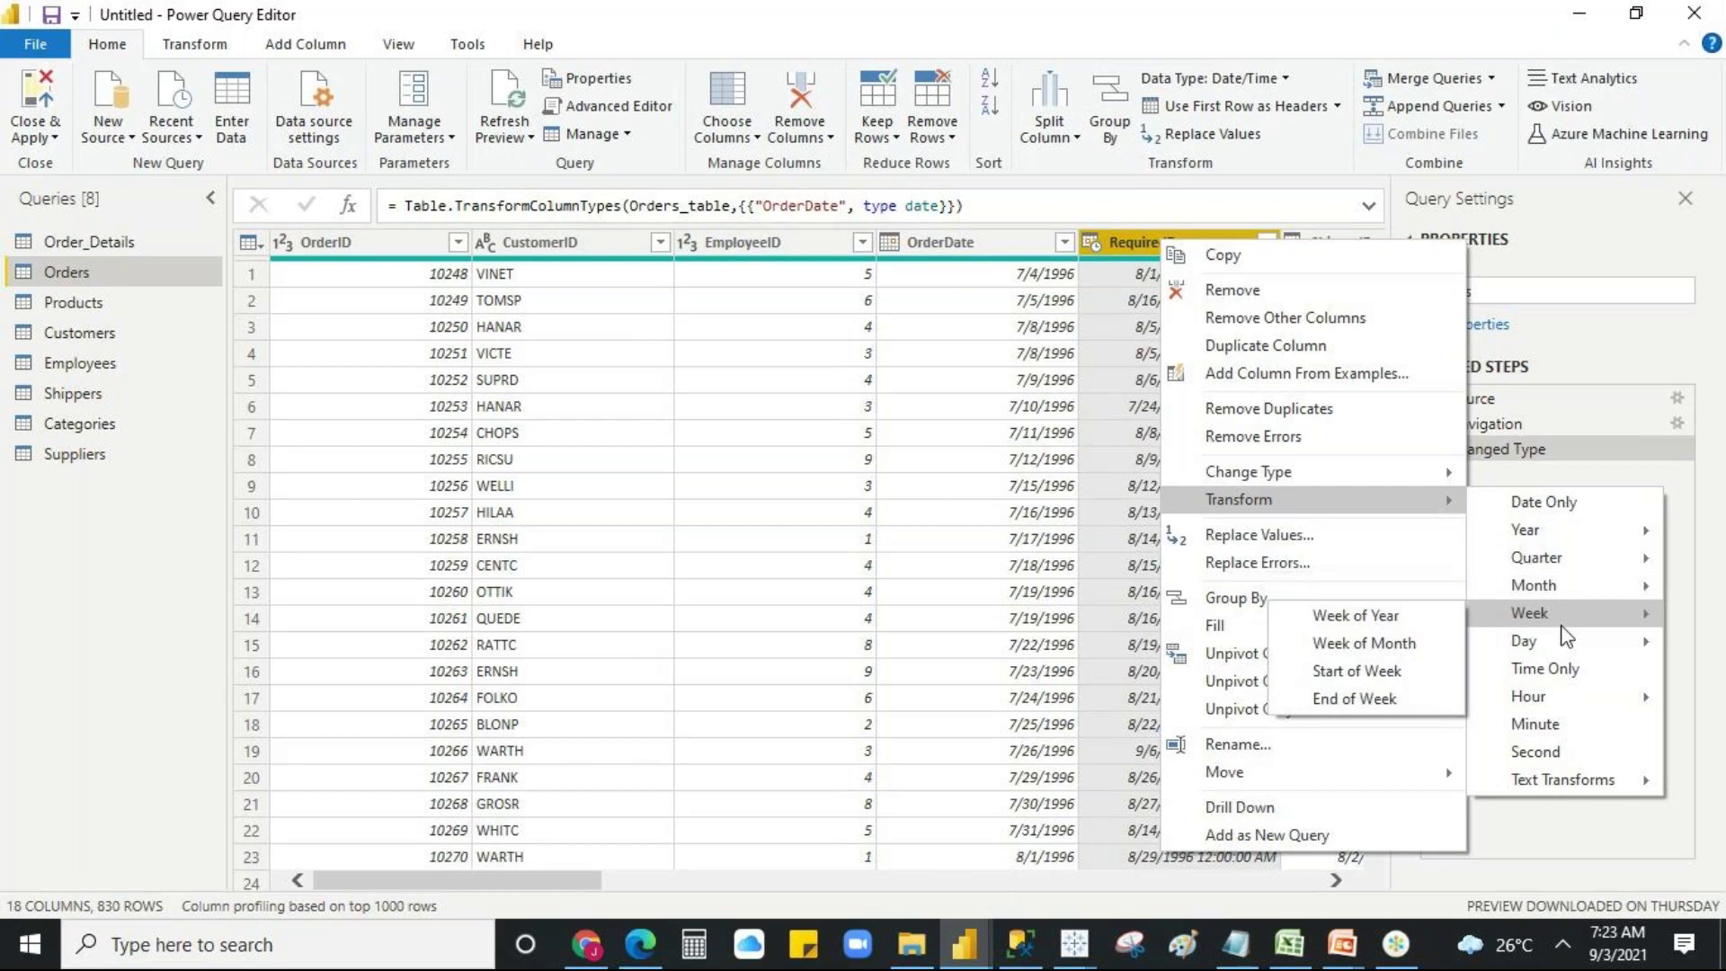
mouse_move(1507, 654)
mouse_move(1355, 479)
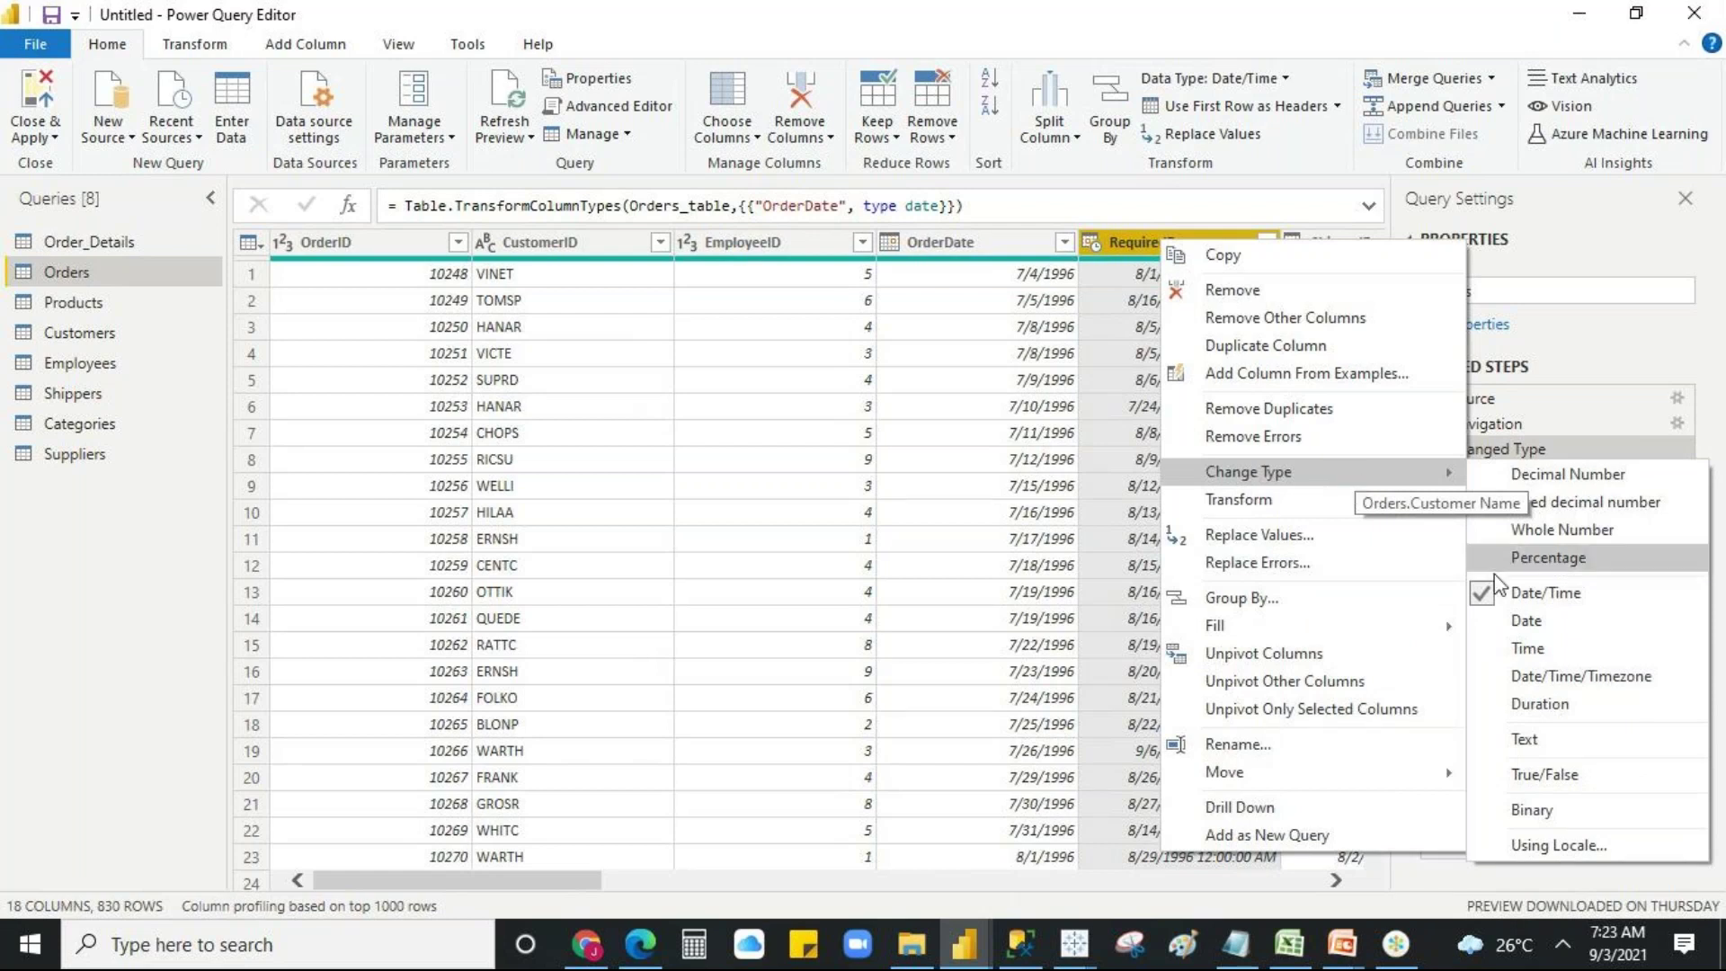
left_click(1544, 622)
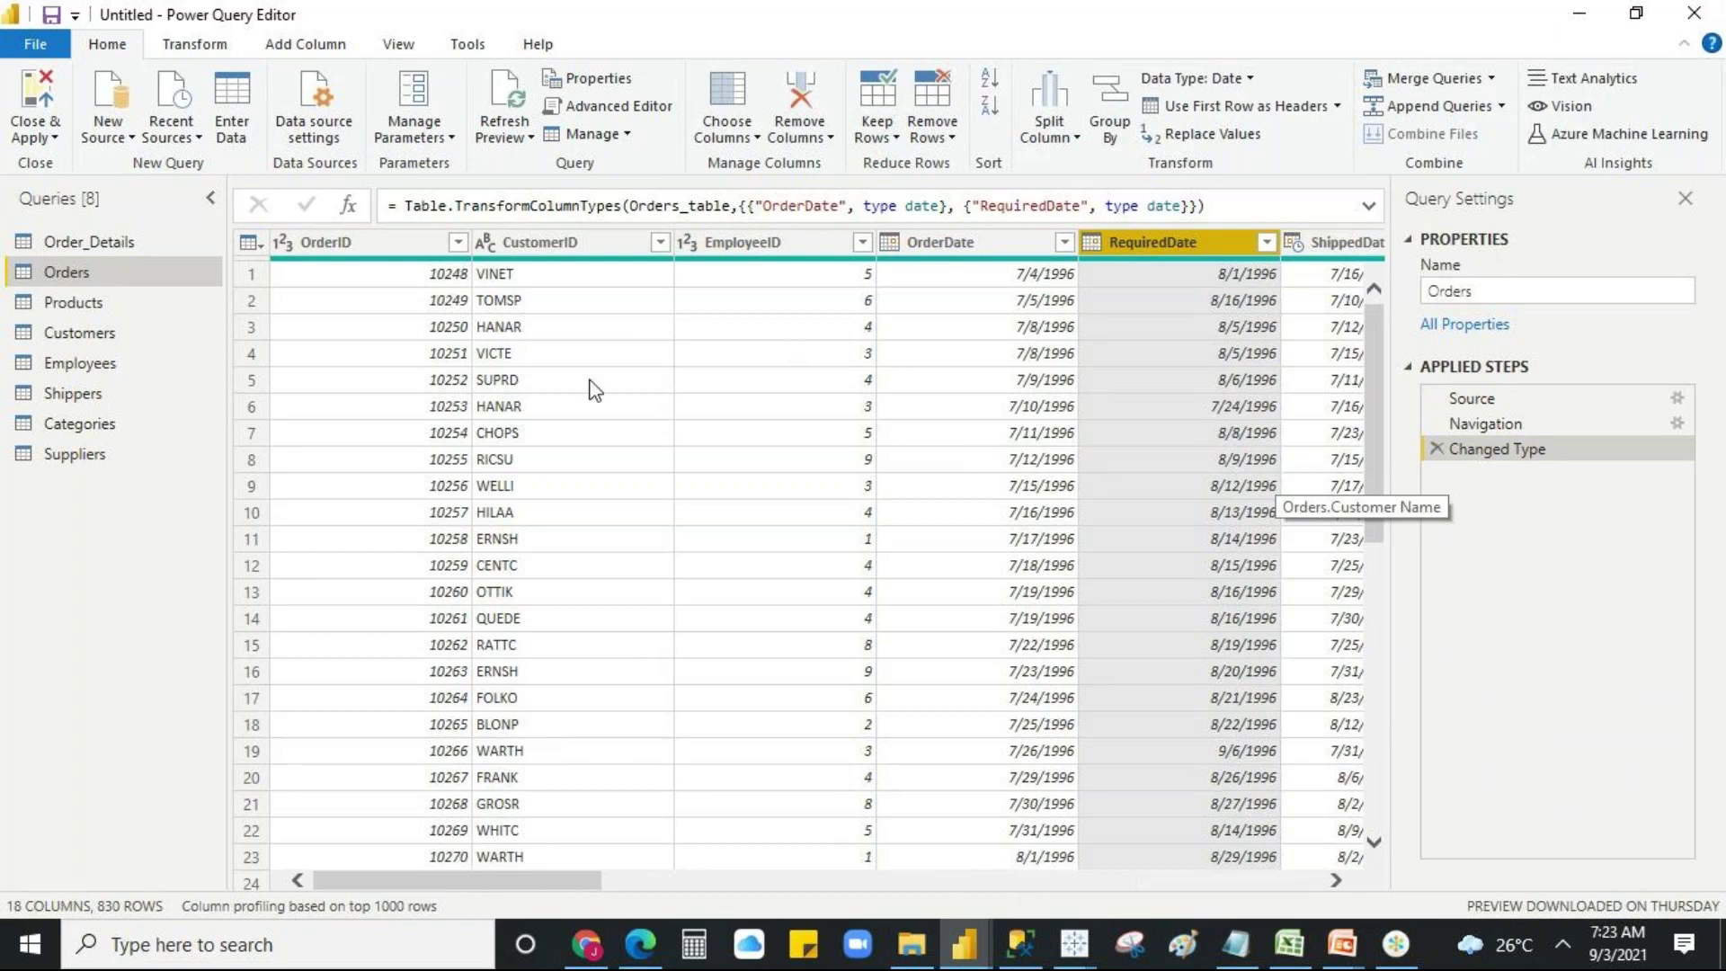
- Remove the ShipVia column from the Orders query and return to the first columns of the table
left_click(957, 350)
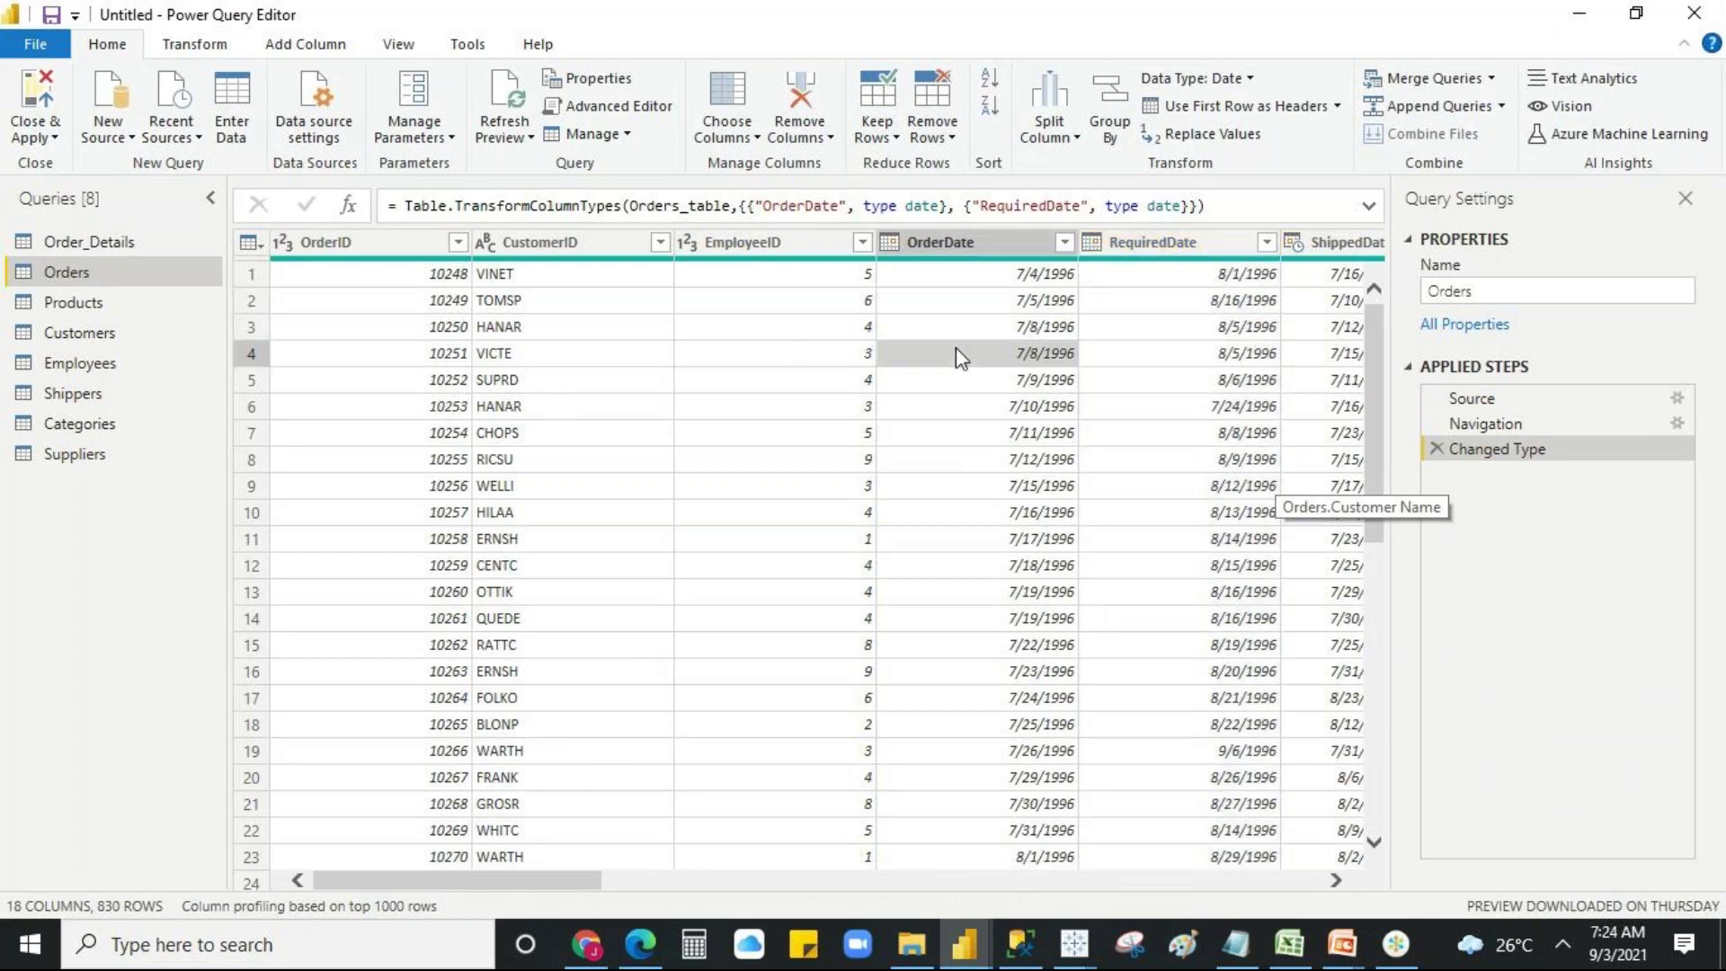
left_click_drag(578, 739, 746, 731)
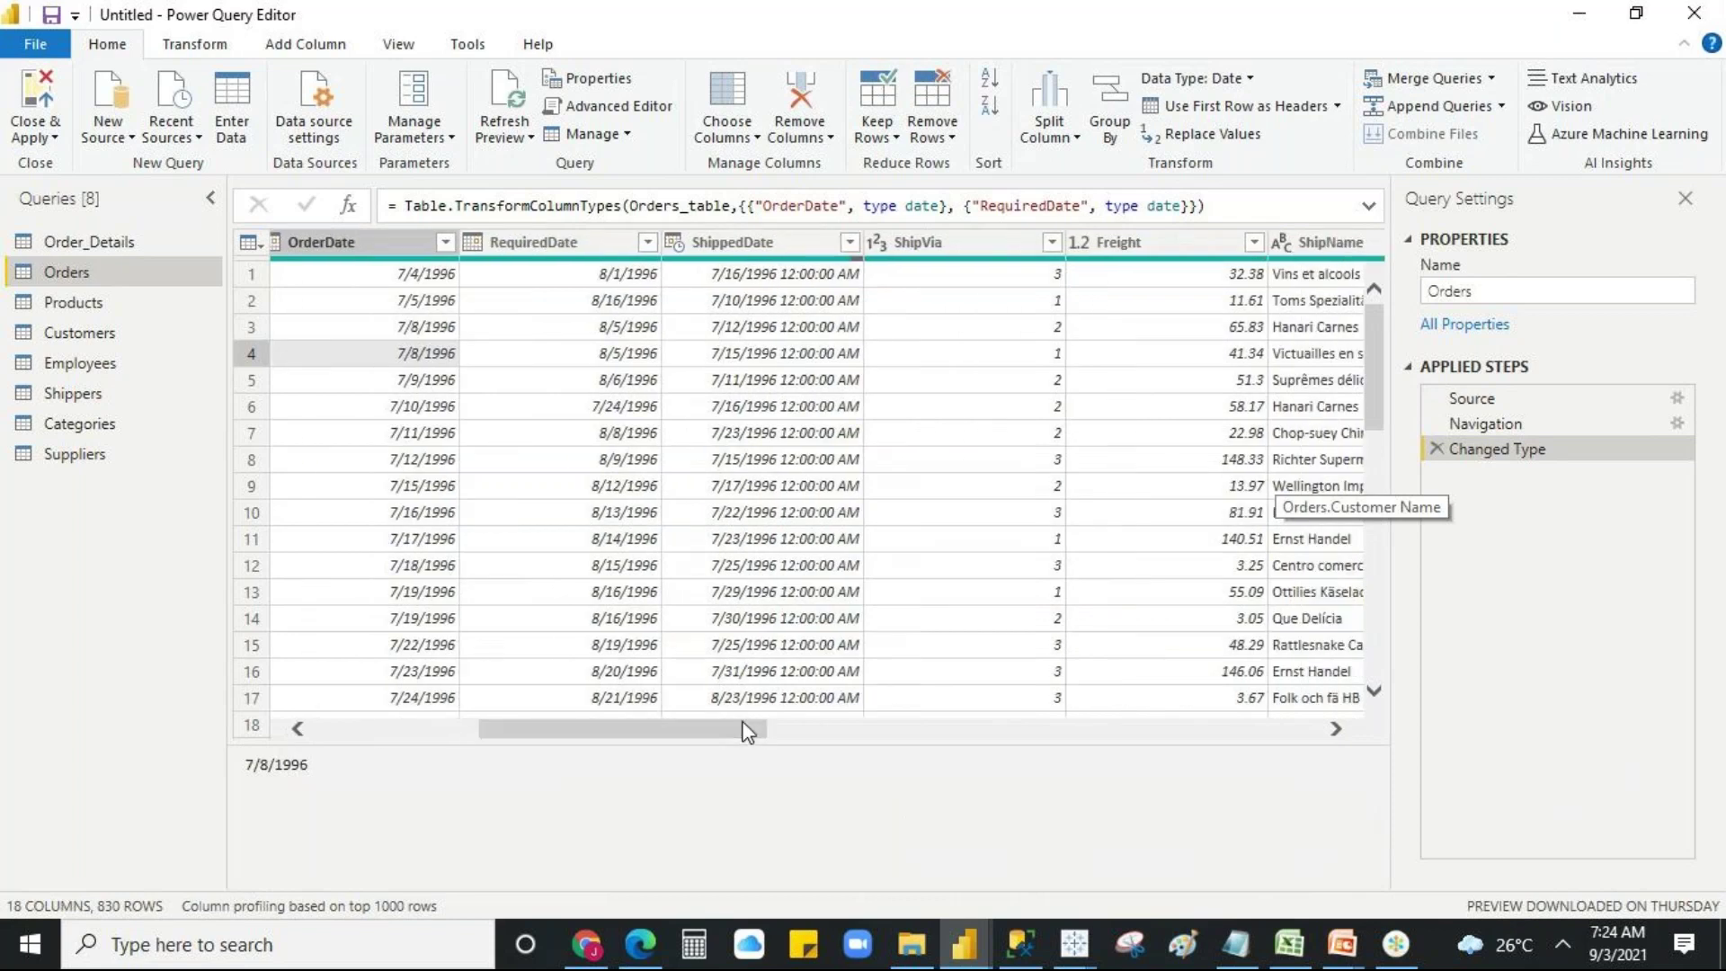
left_click(951, 244)
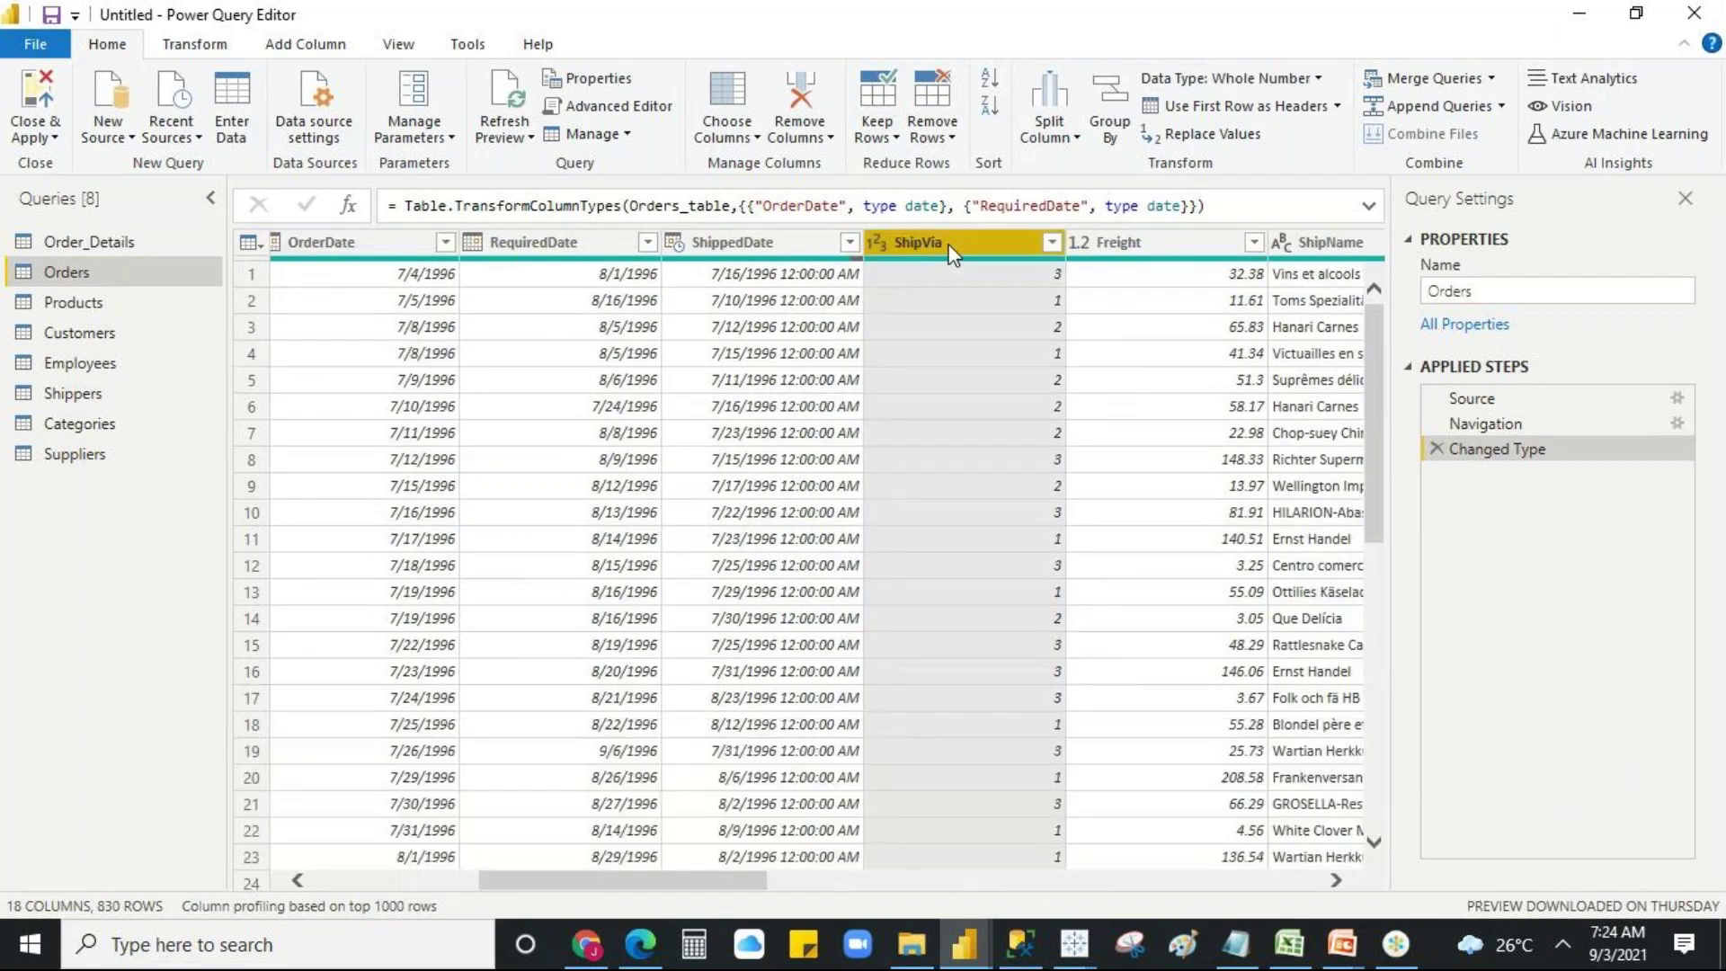
right_click(951, 254)
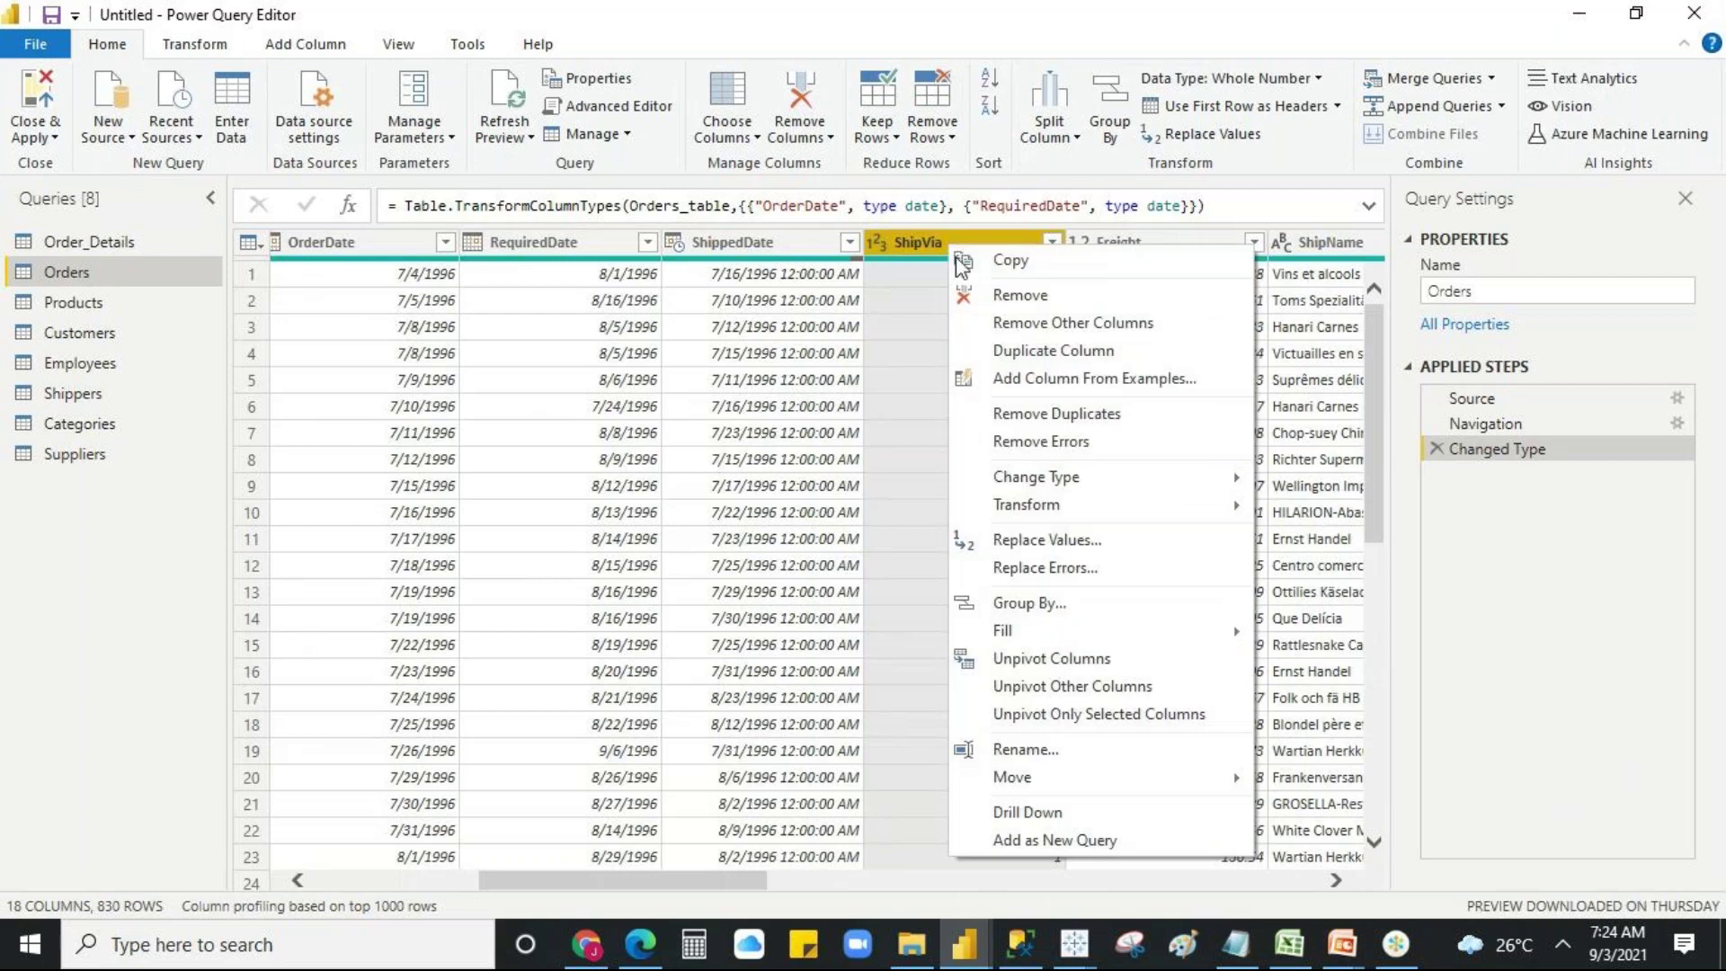
left_click(1013, 296)
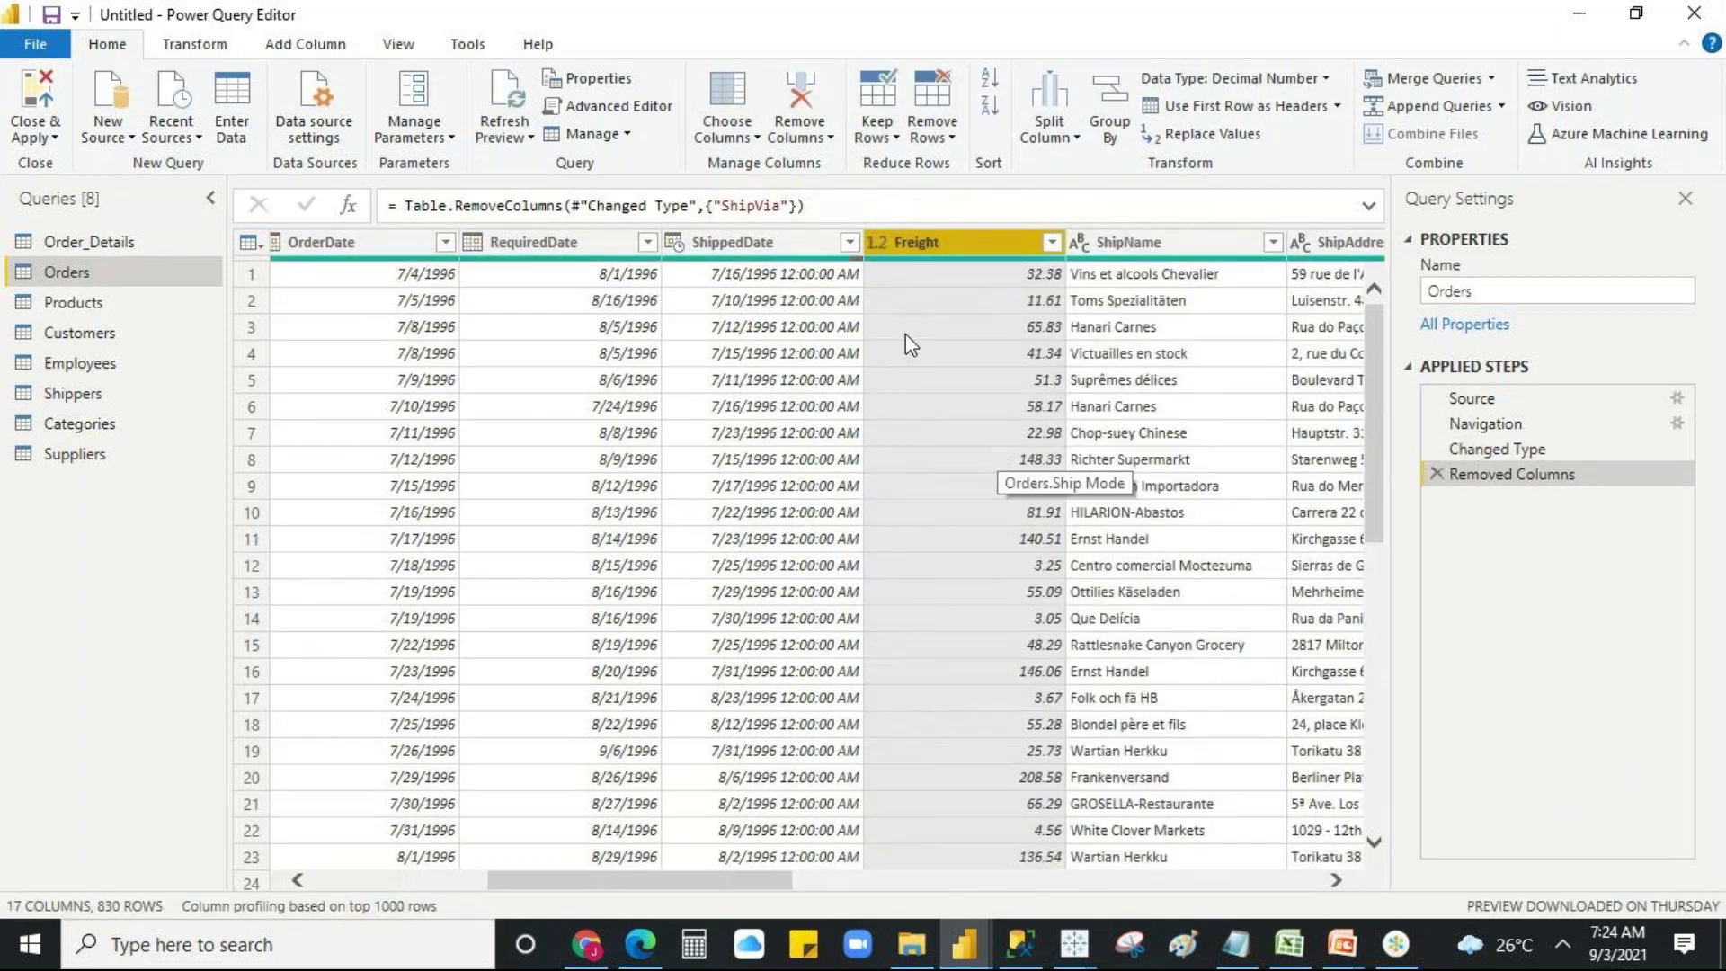
left_click(339, 883)
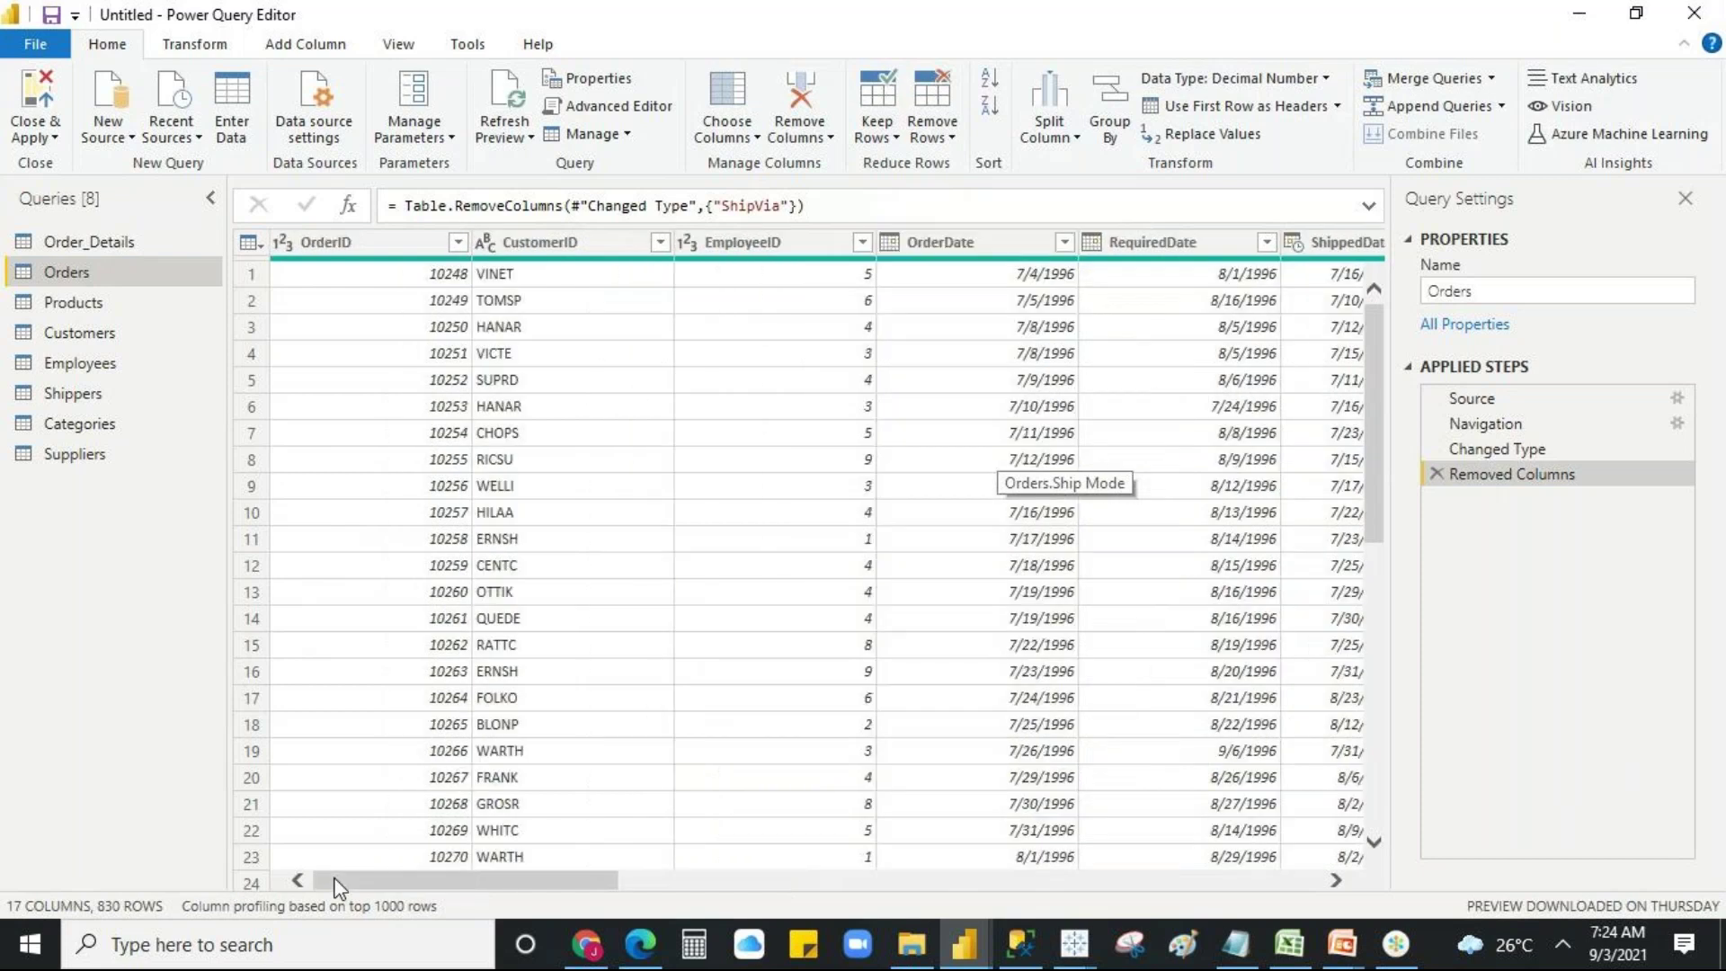
- Compare the applied steps of the Order_Details and Orders queries, viewing the Changed Type and Removed Columns steps of Orders
left_click(99, 240)
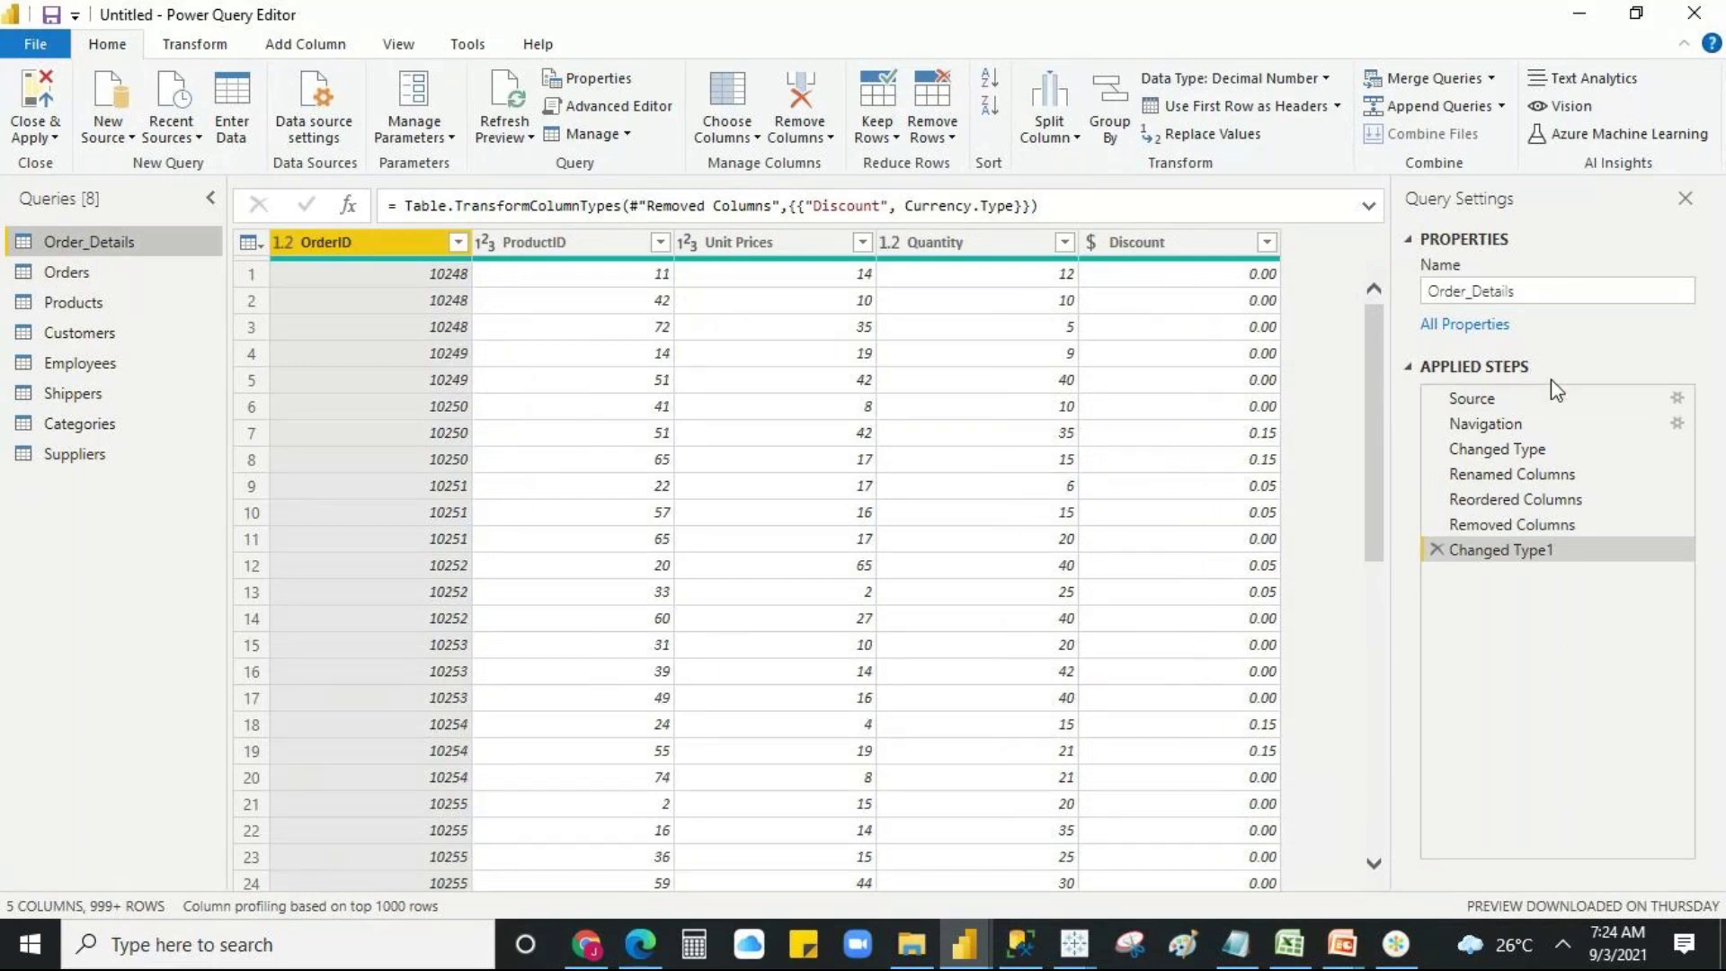
left_click(79, 269)
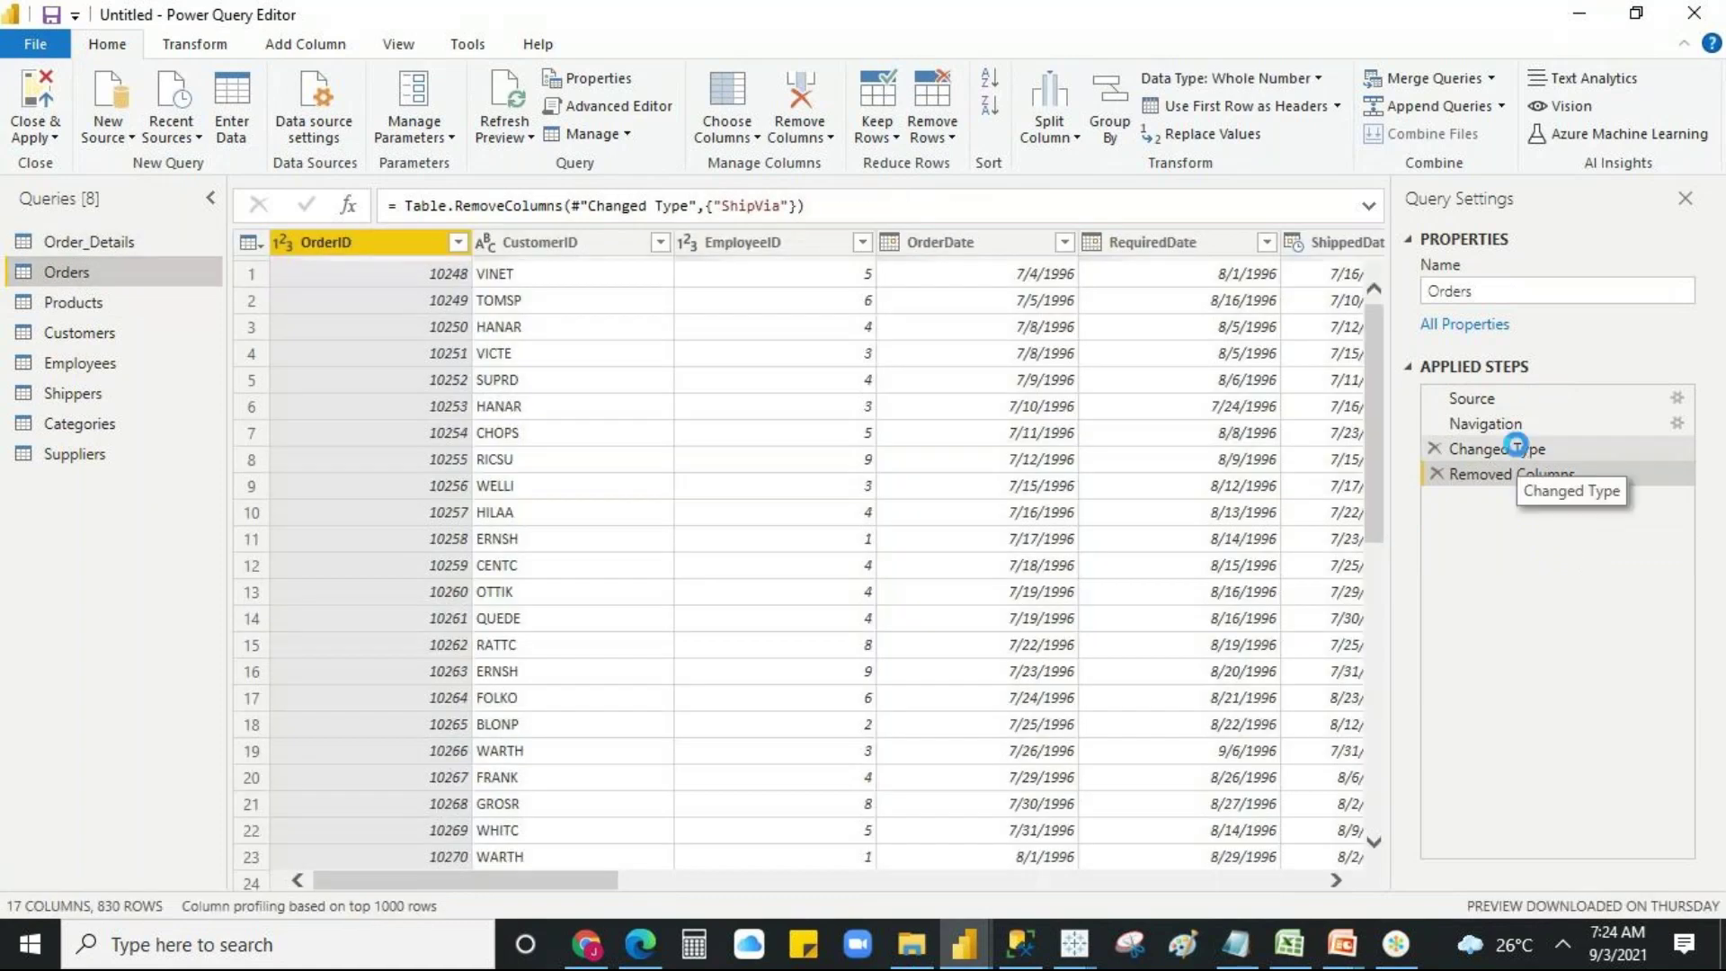
left_click(1517, 449)
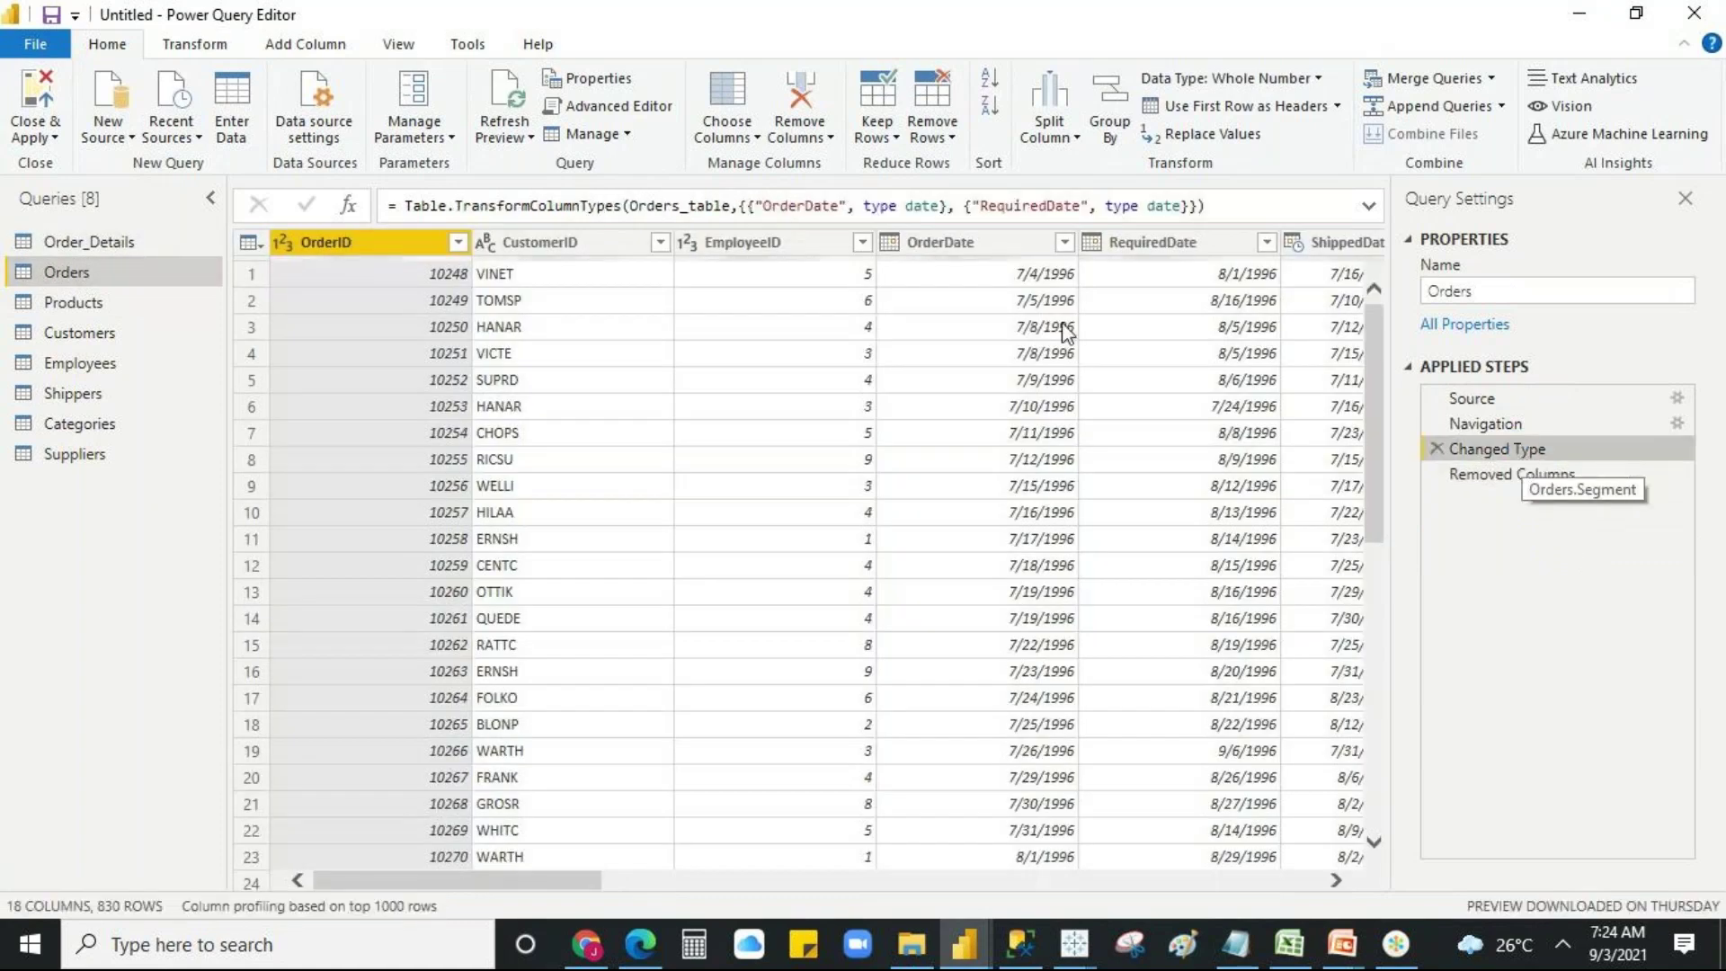
left_click(1490, 475)
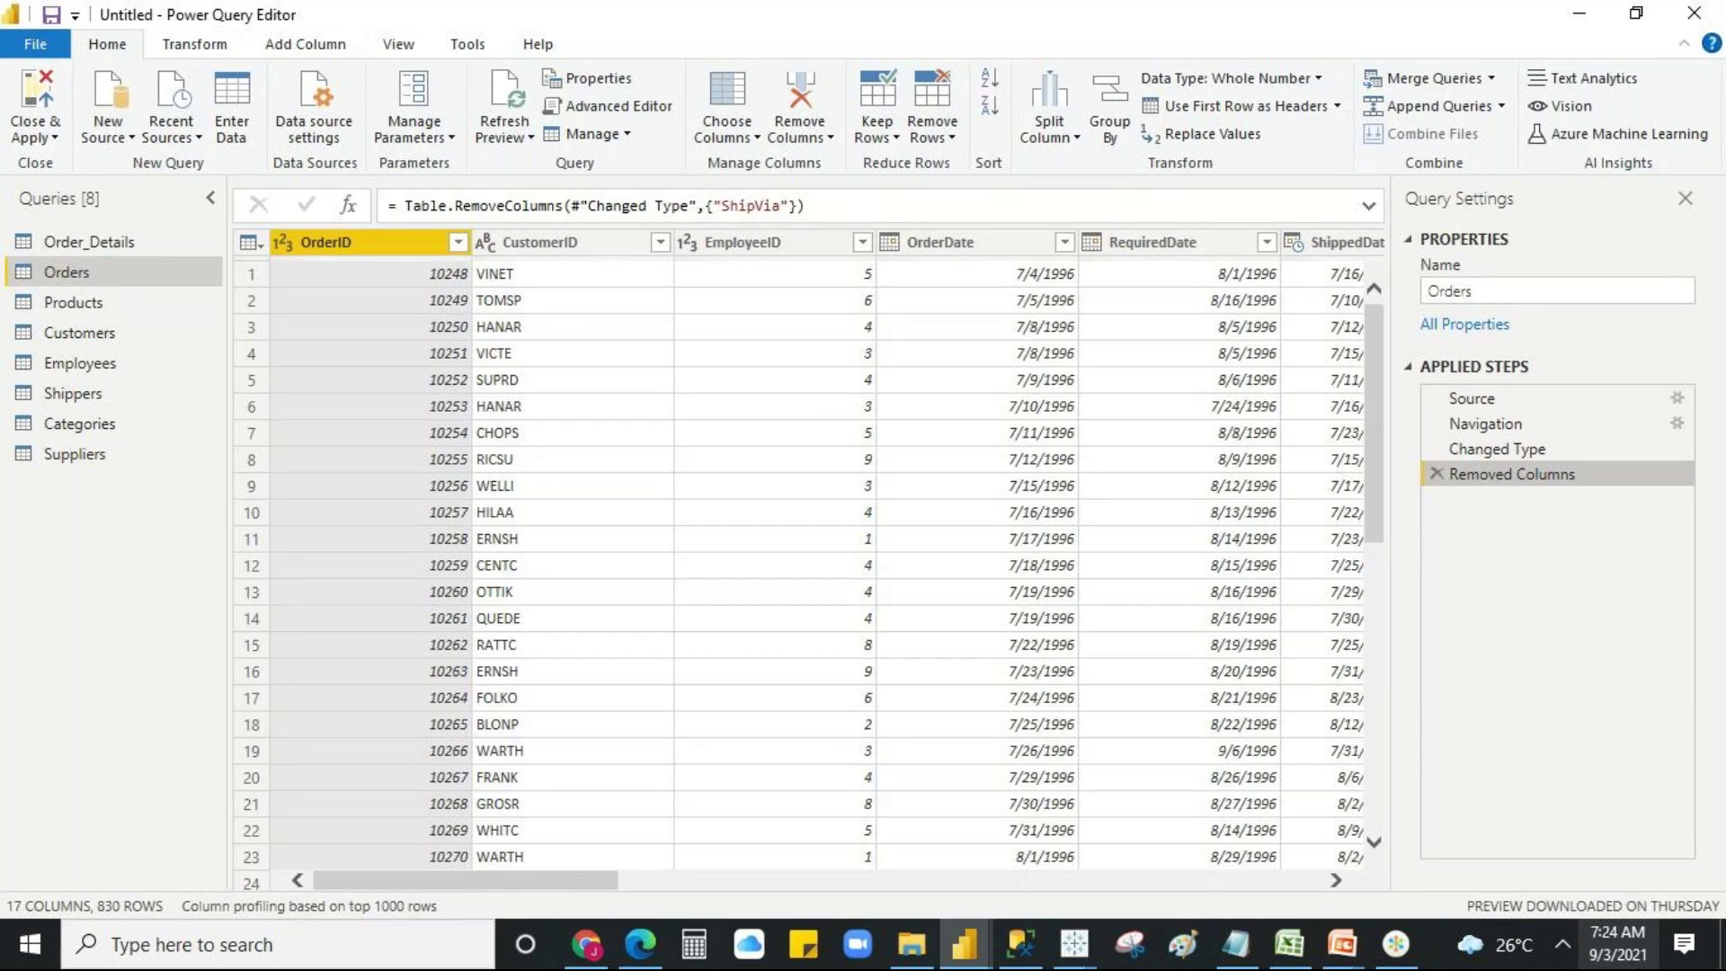
left_click(1566, 942)
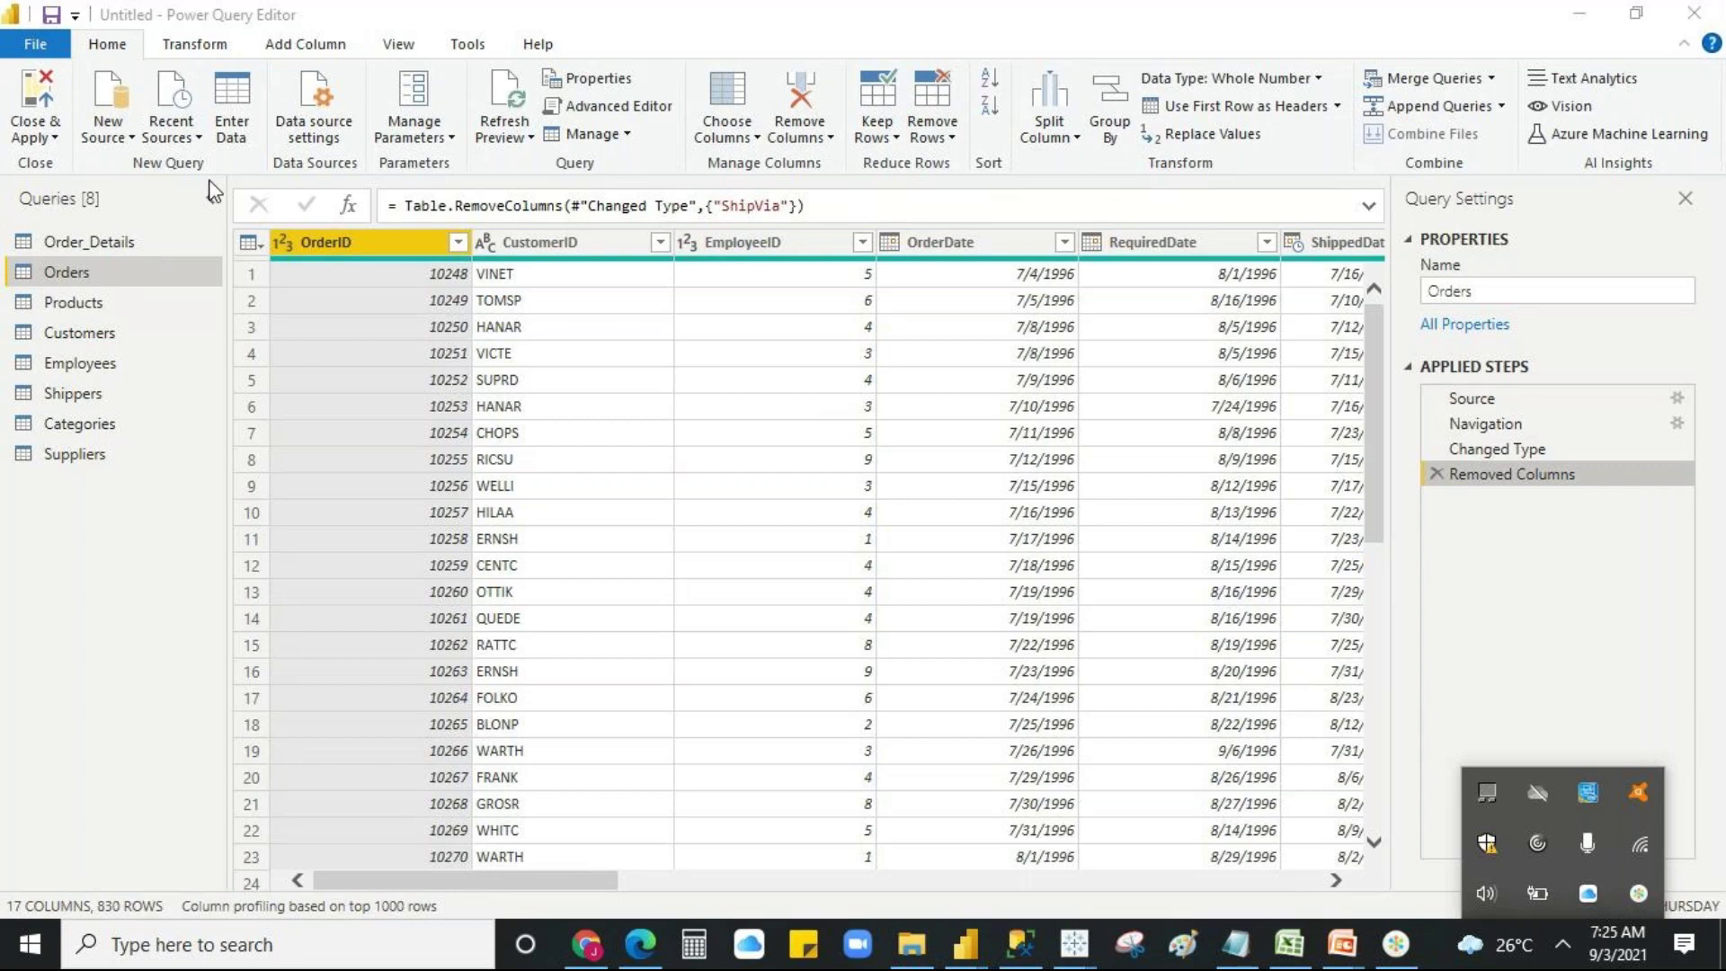
- Review the Source and Navigation steps of the Order_Details query
left_click(129, 241)
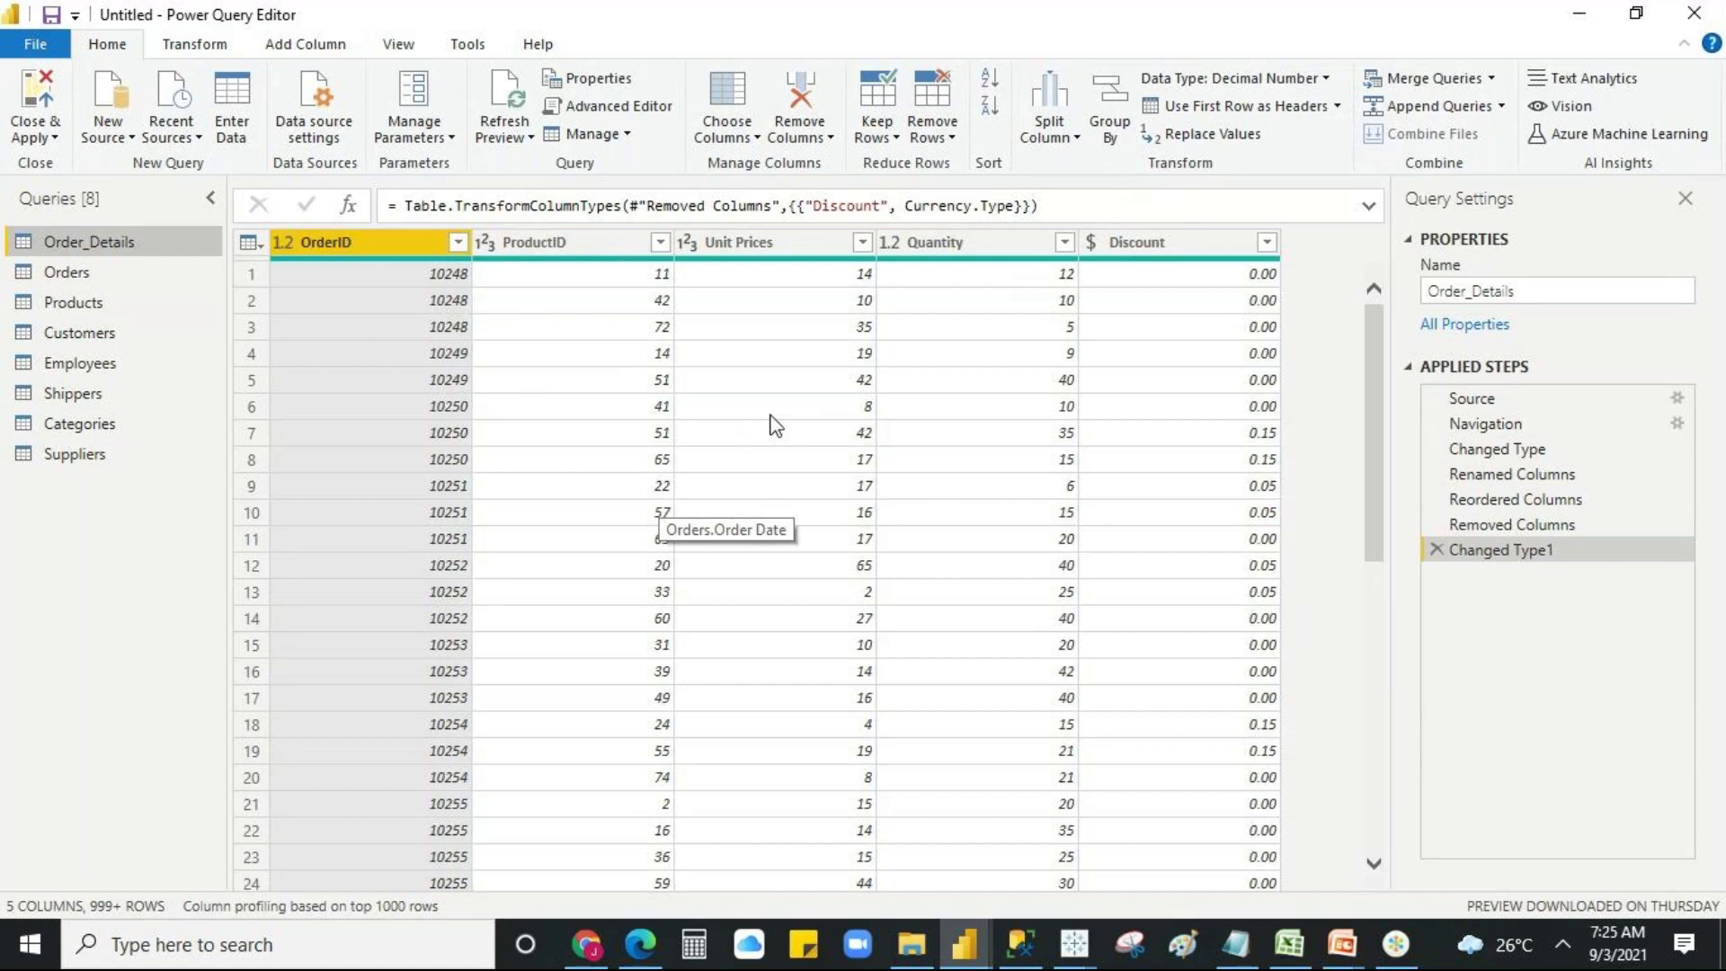
left_click(1487, 403)
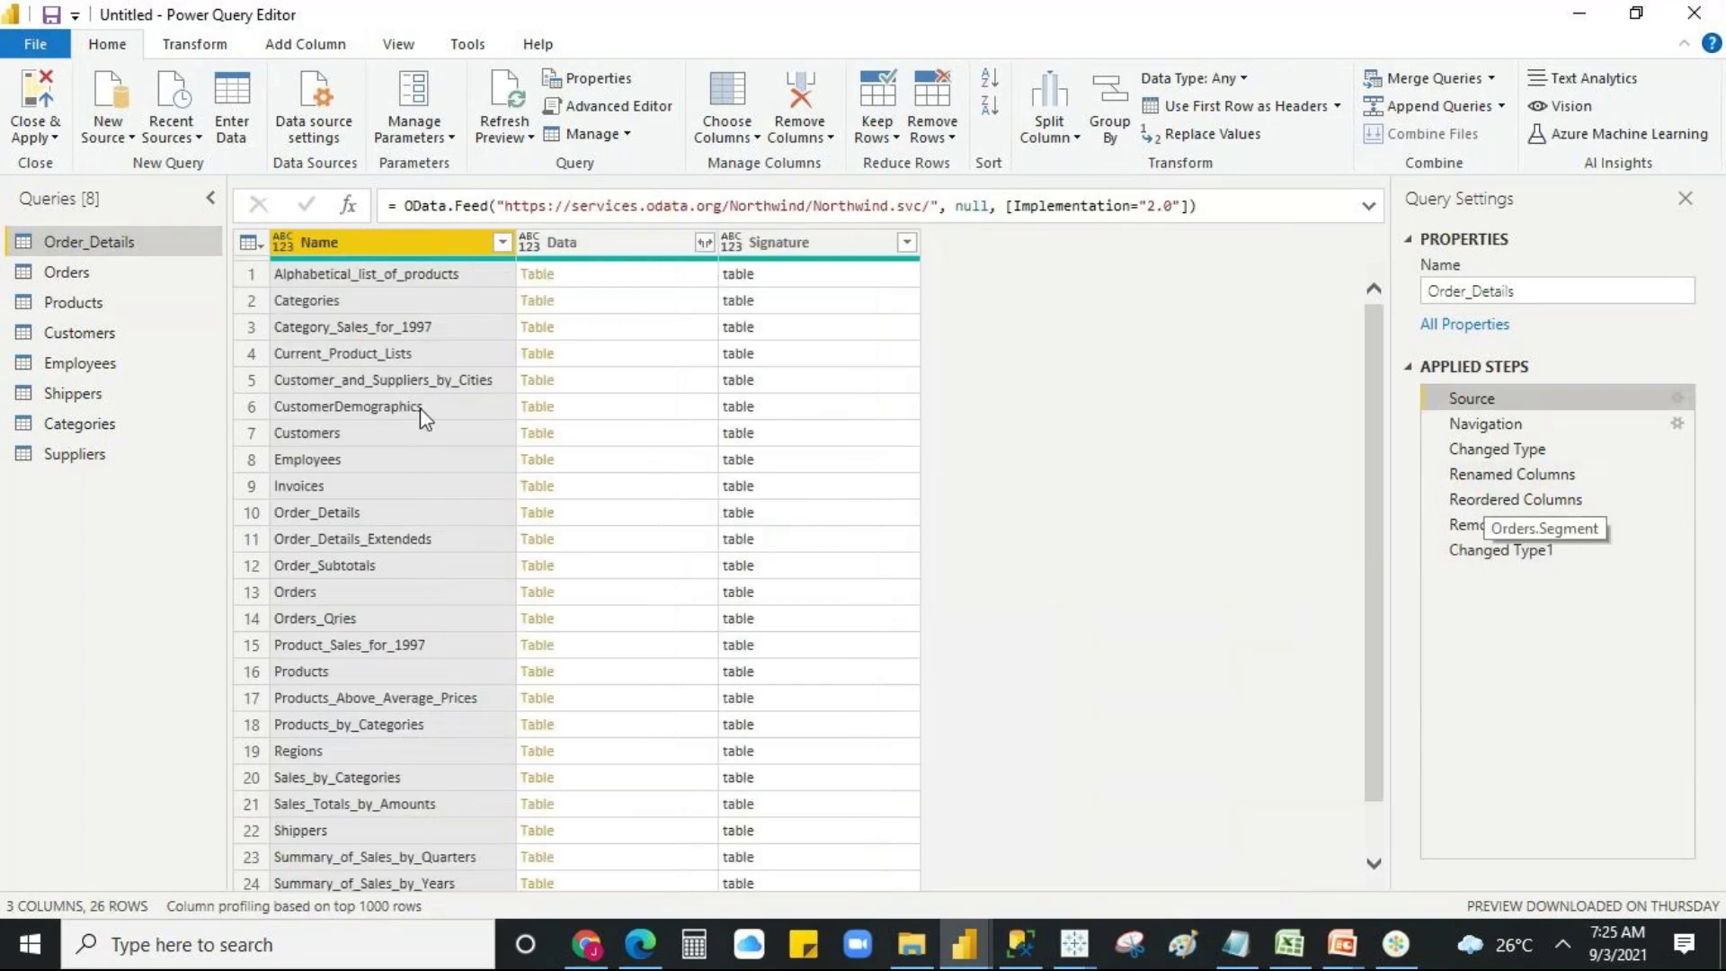
left_click(1501, 428)
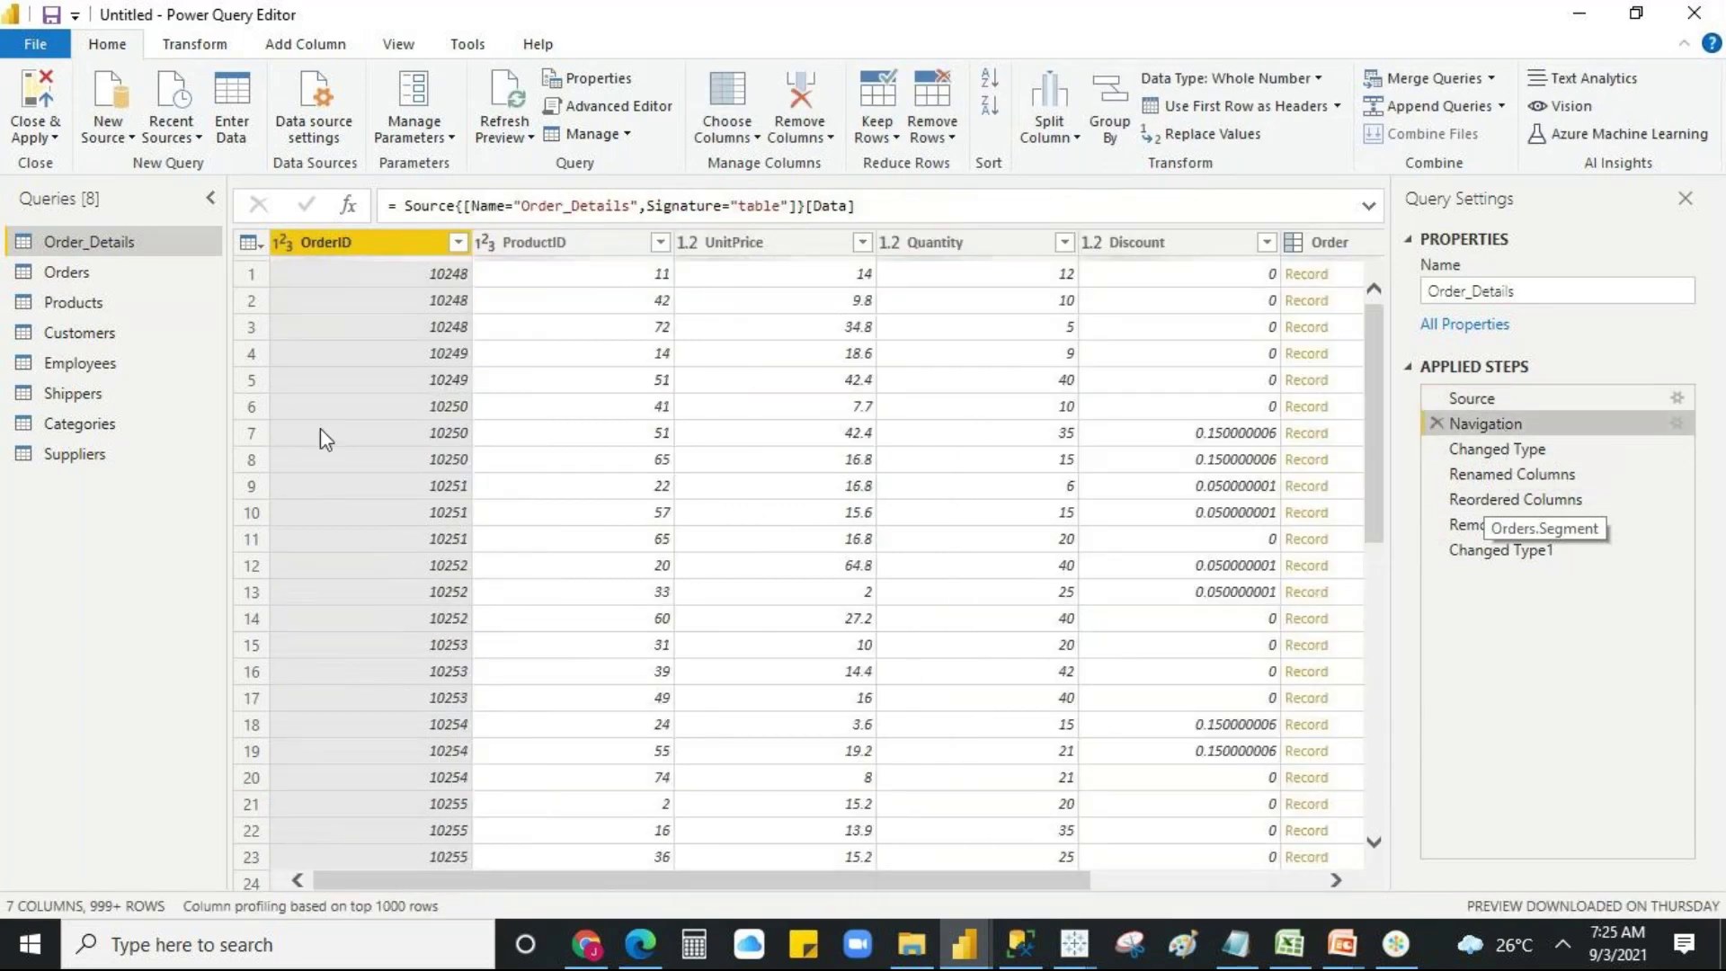
- Examine the formula of the first Changed Type step of Order_Details in the expanded formula bar, and collapse the bar again
left_click(1487, 449)
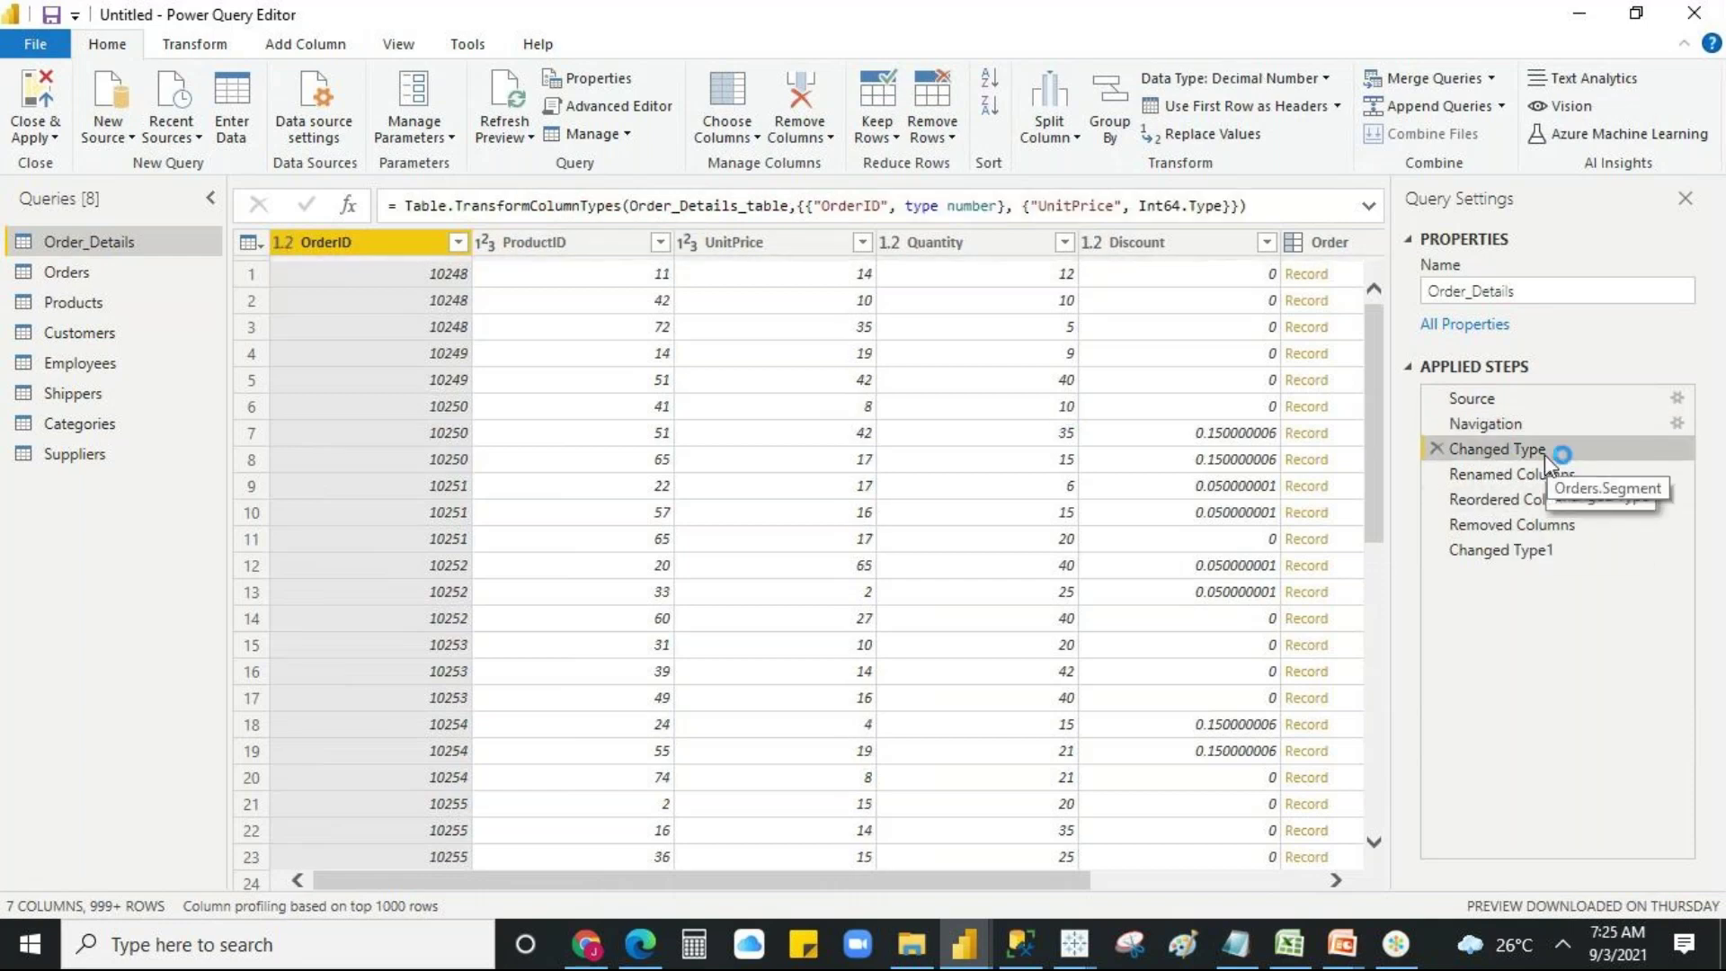
left_click(1368, 208)
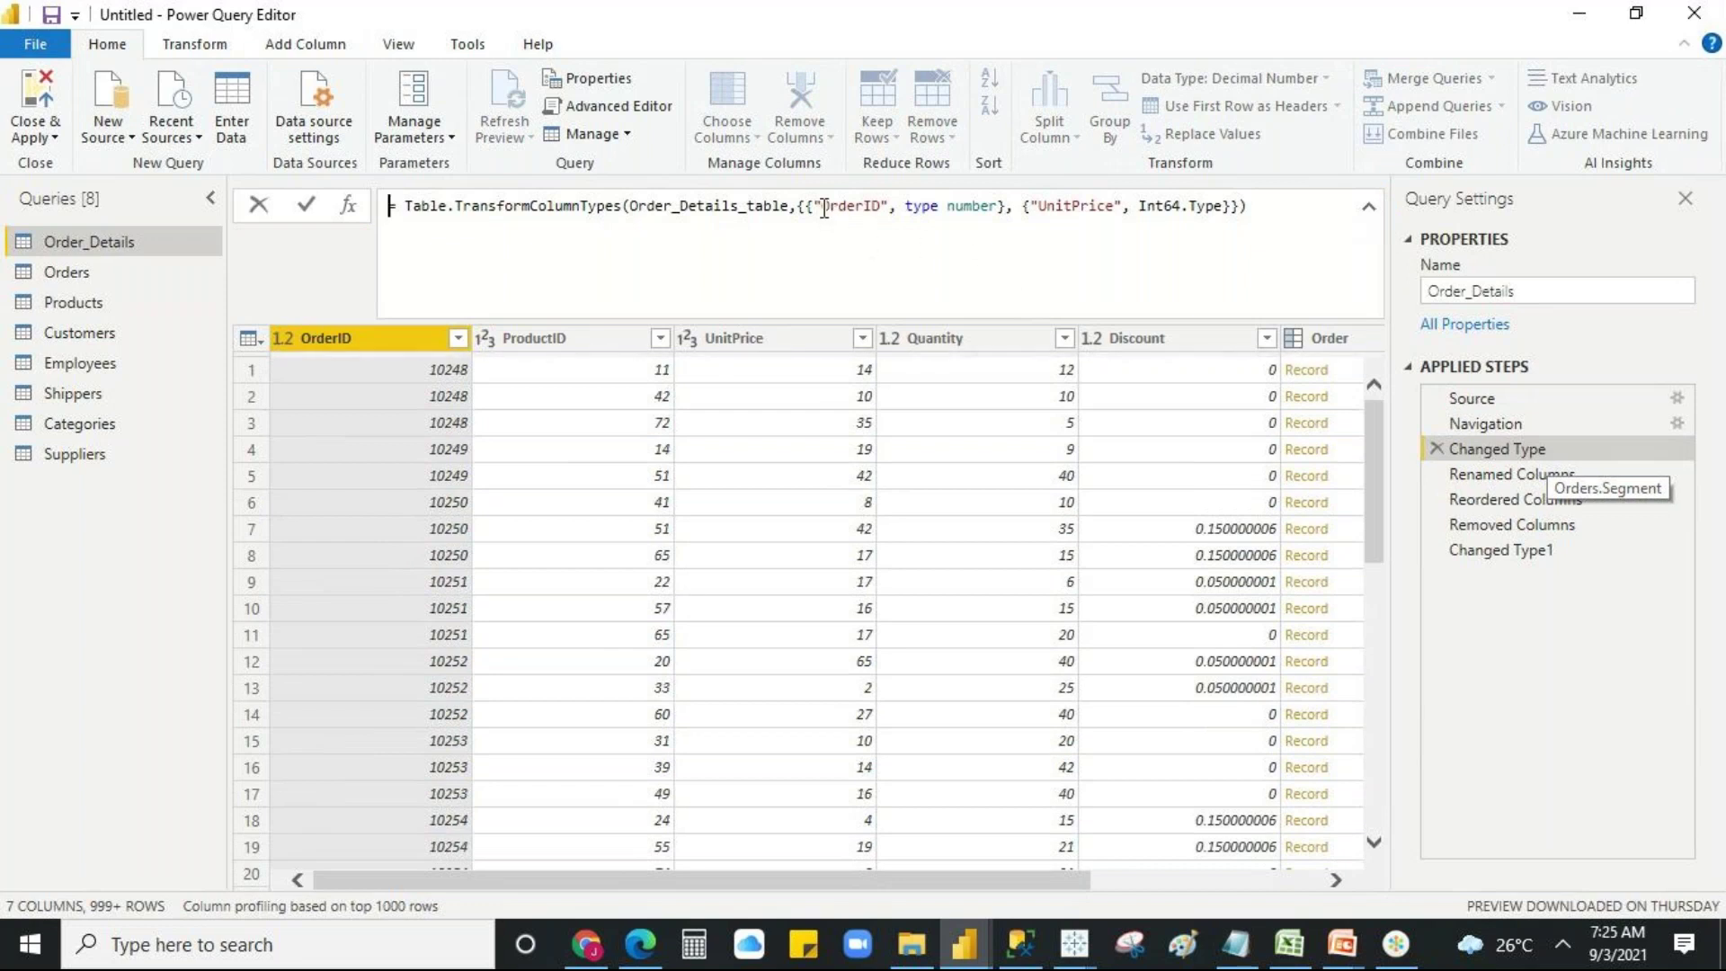
left_click_drag(820, 211, 923, 224)
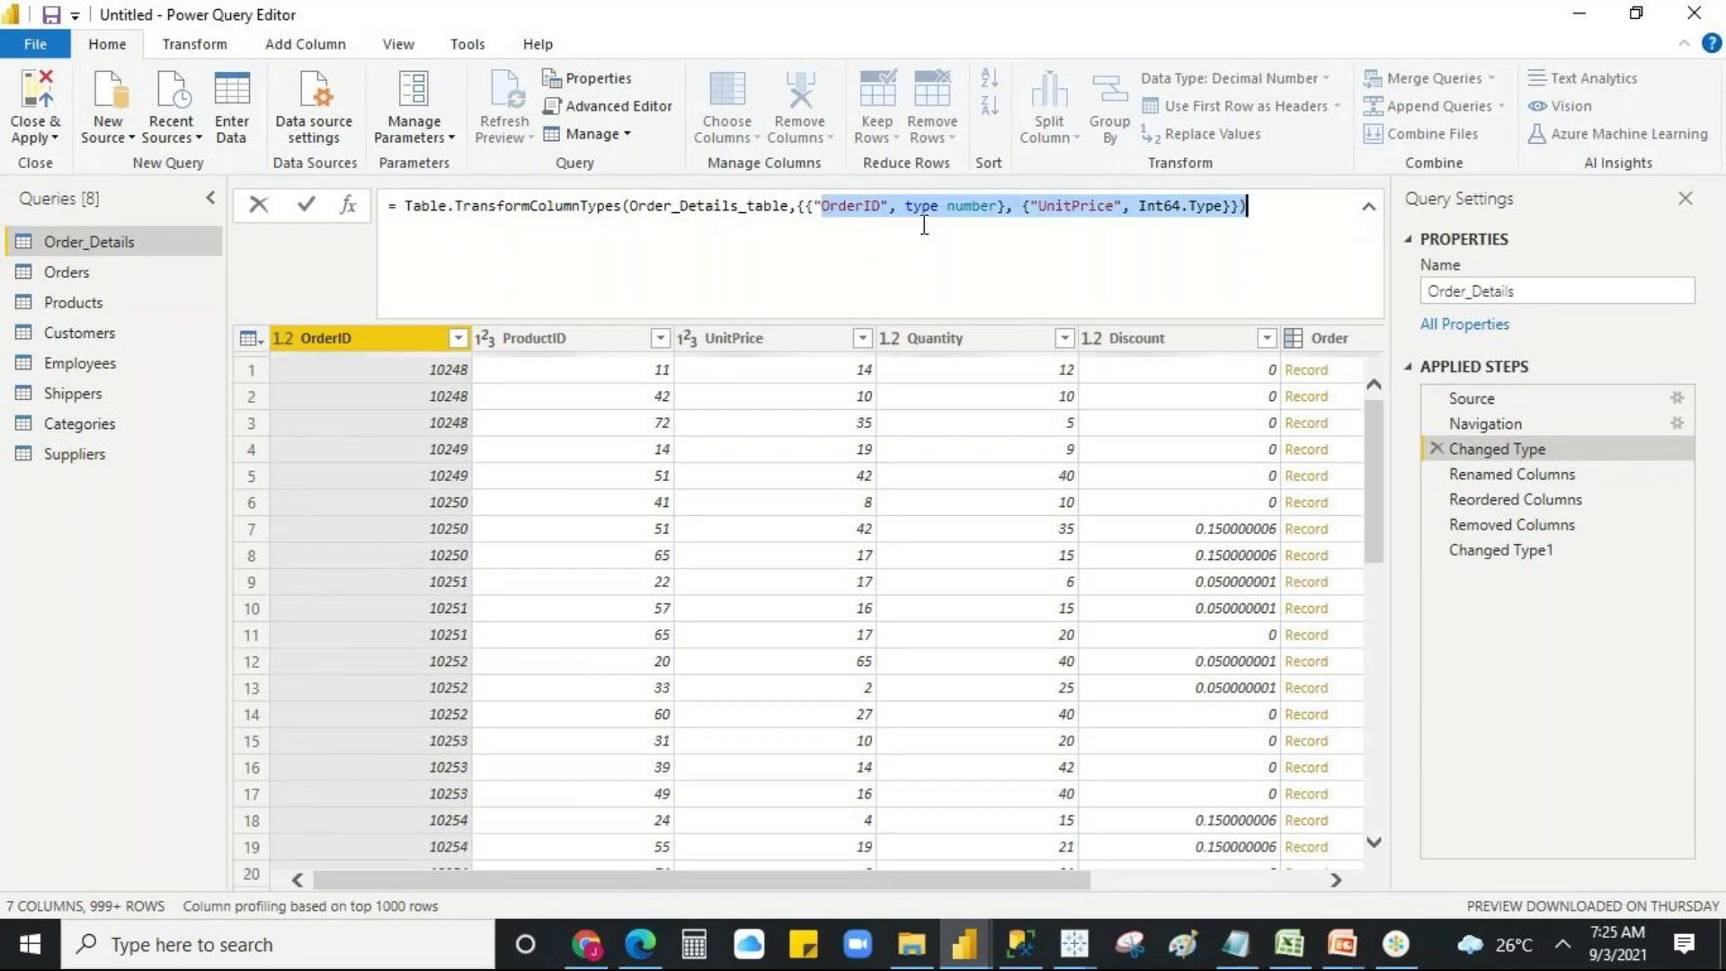
left_click(1063, 240)
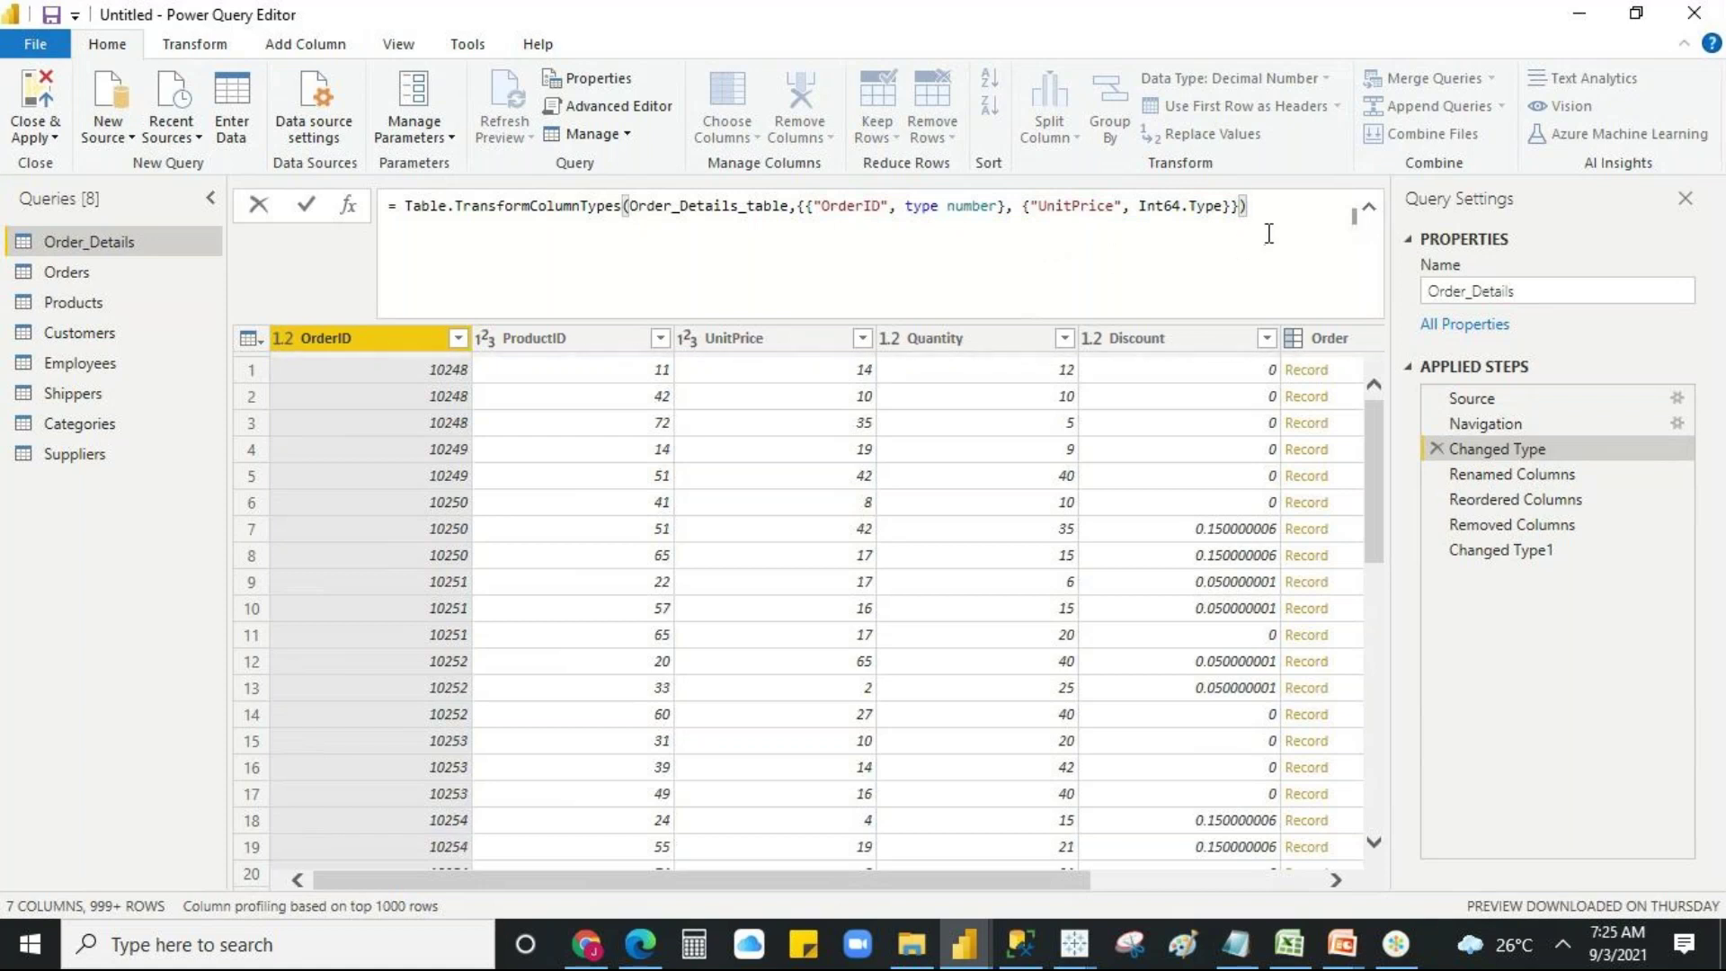
left_click(1368, 210)
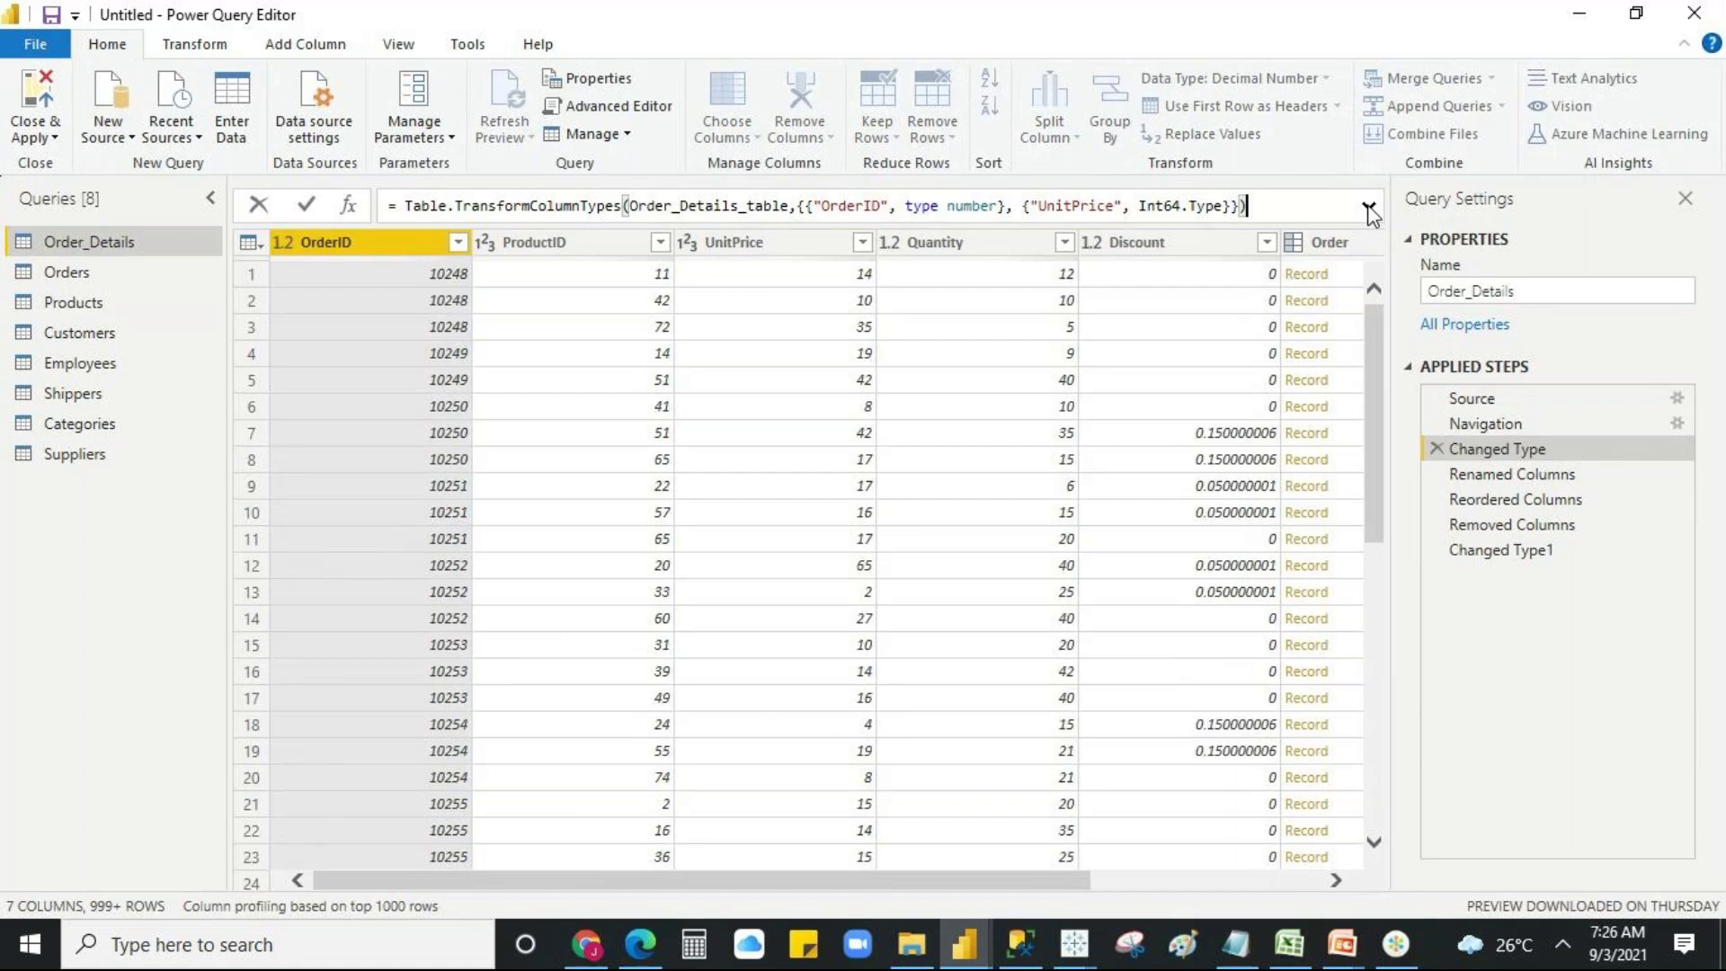
- Review the Renamed Columns, Reordered Columns, Removed Columns and Changed Type1 steps of Order_Details with their formulas
left_click(1507, 476)
left_click(1504, 473)
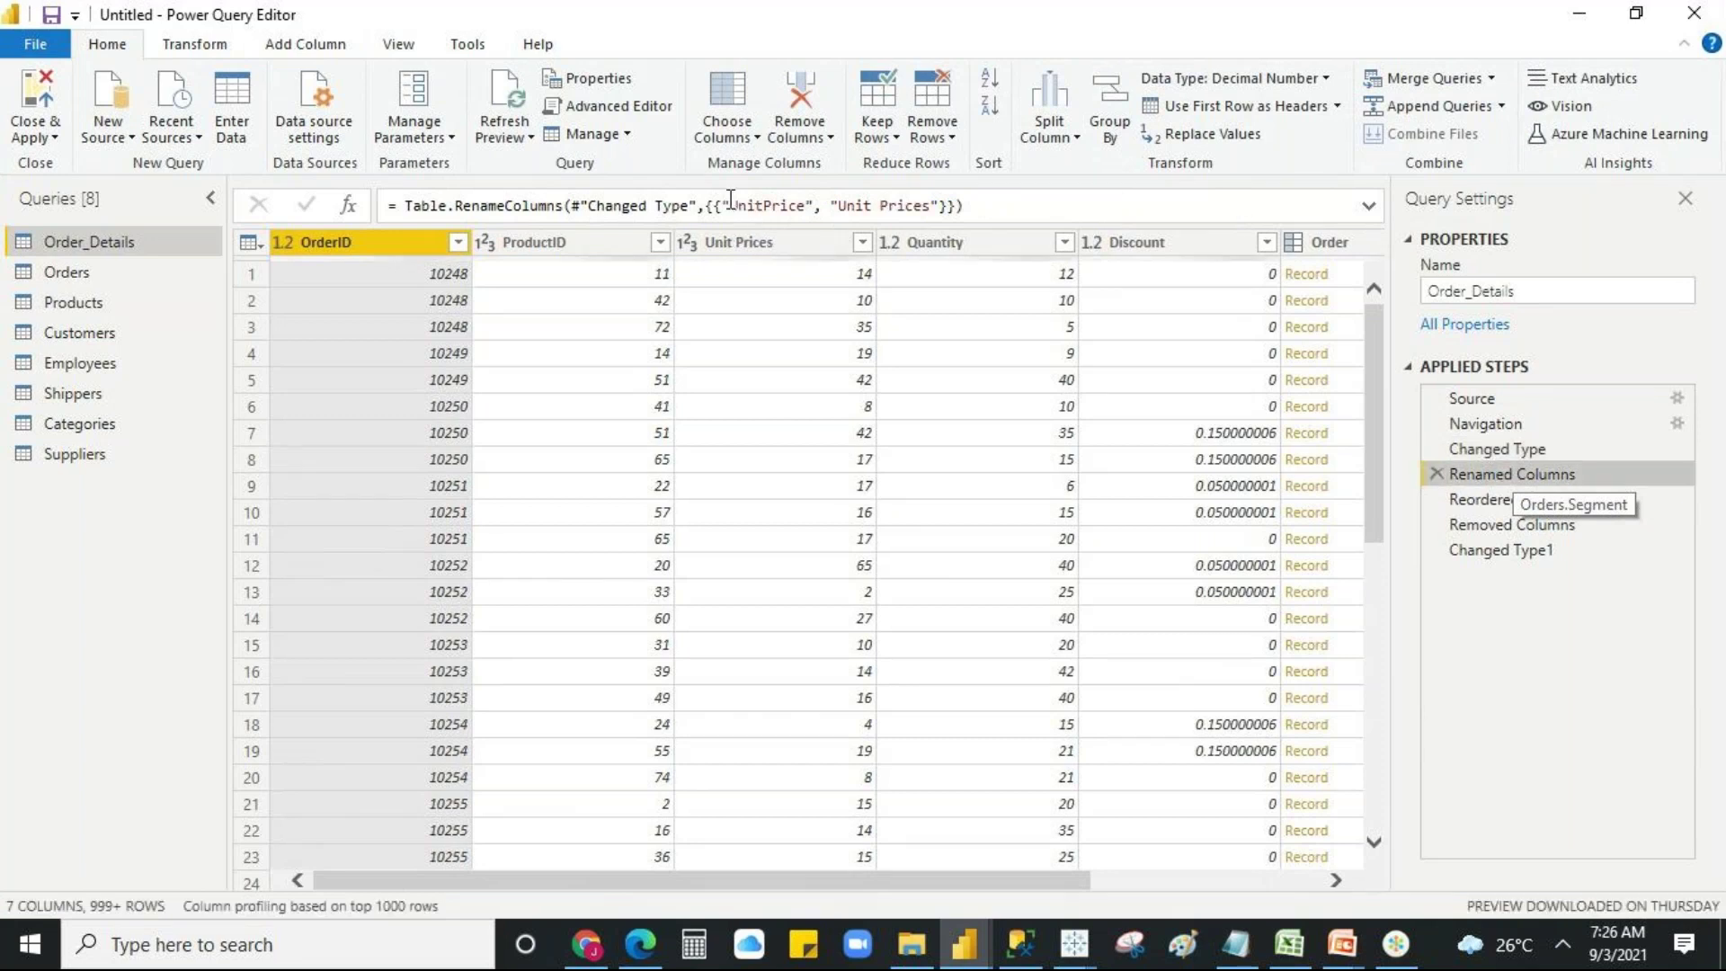
double_click(759, 206)
left_click(1465, 508)
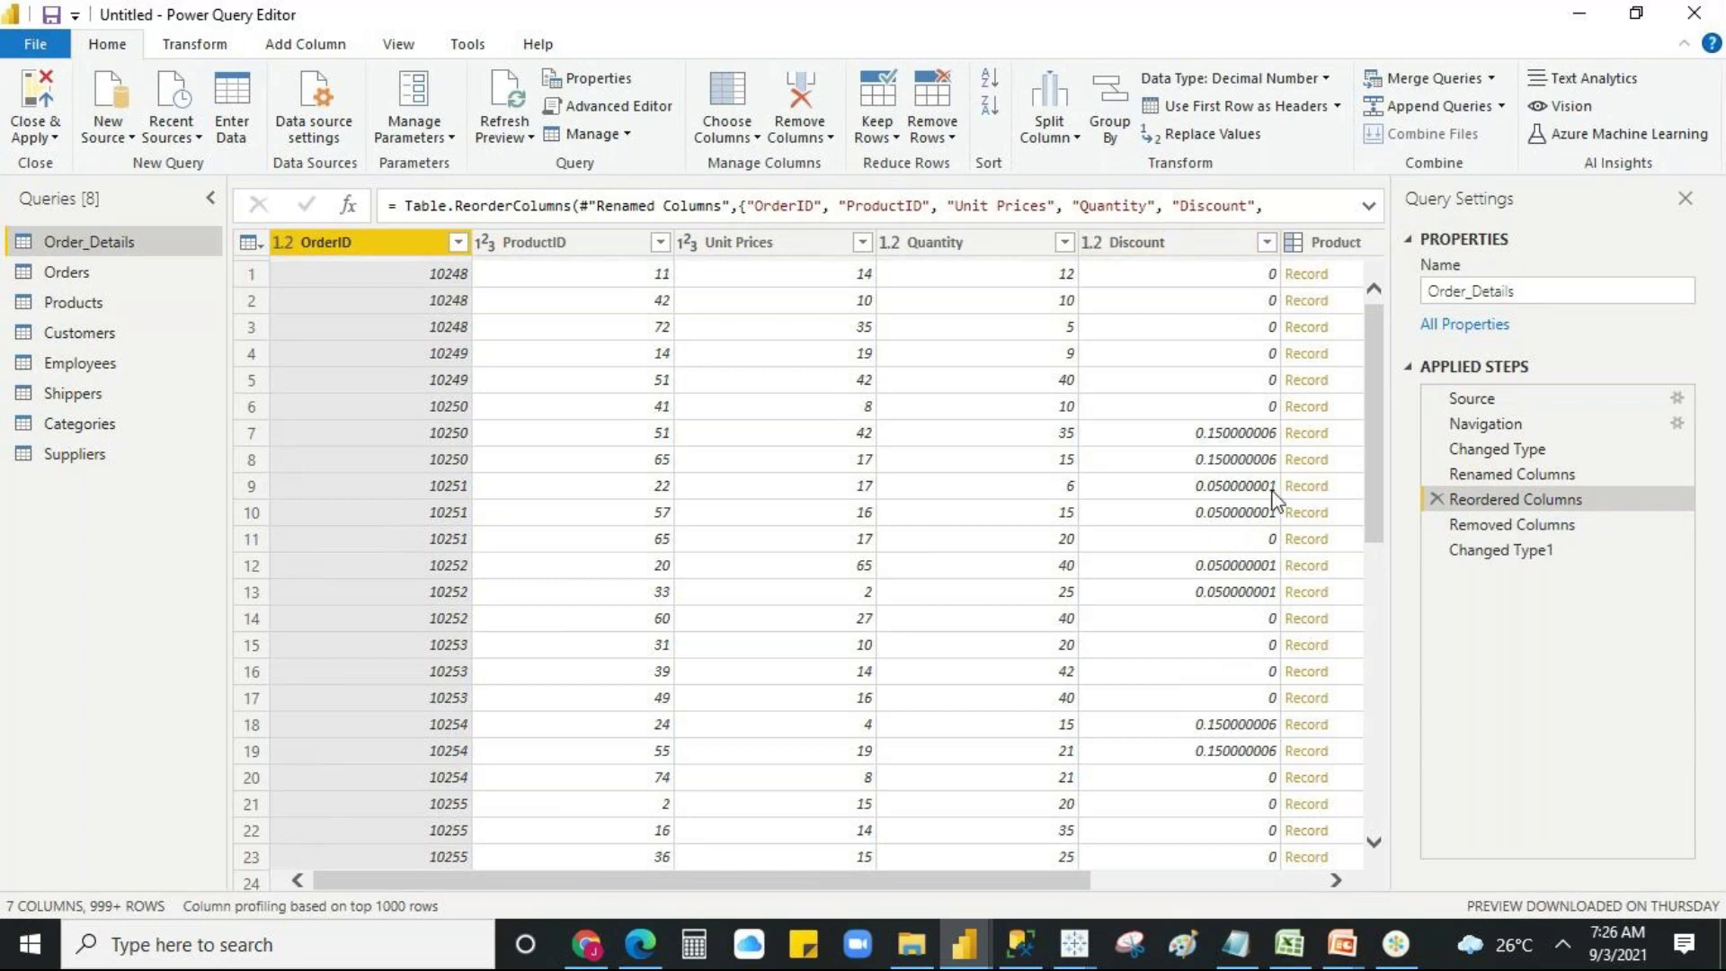
left_click(1498, 529)
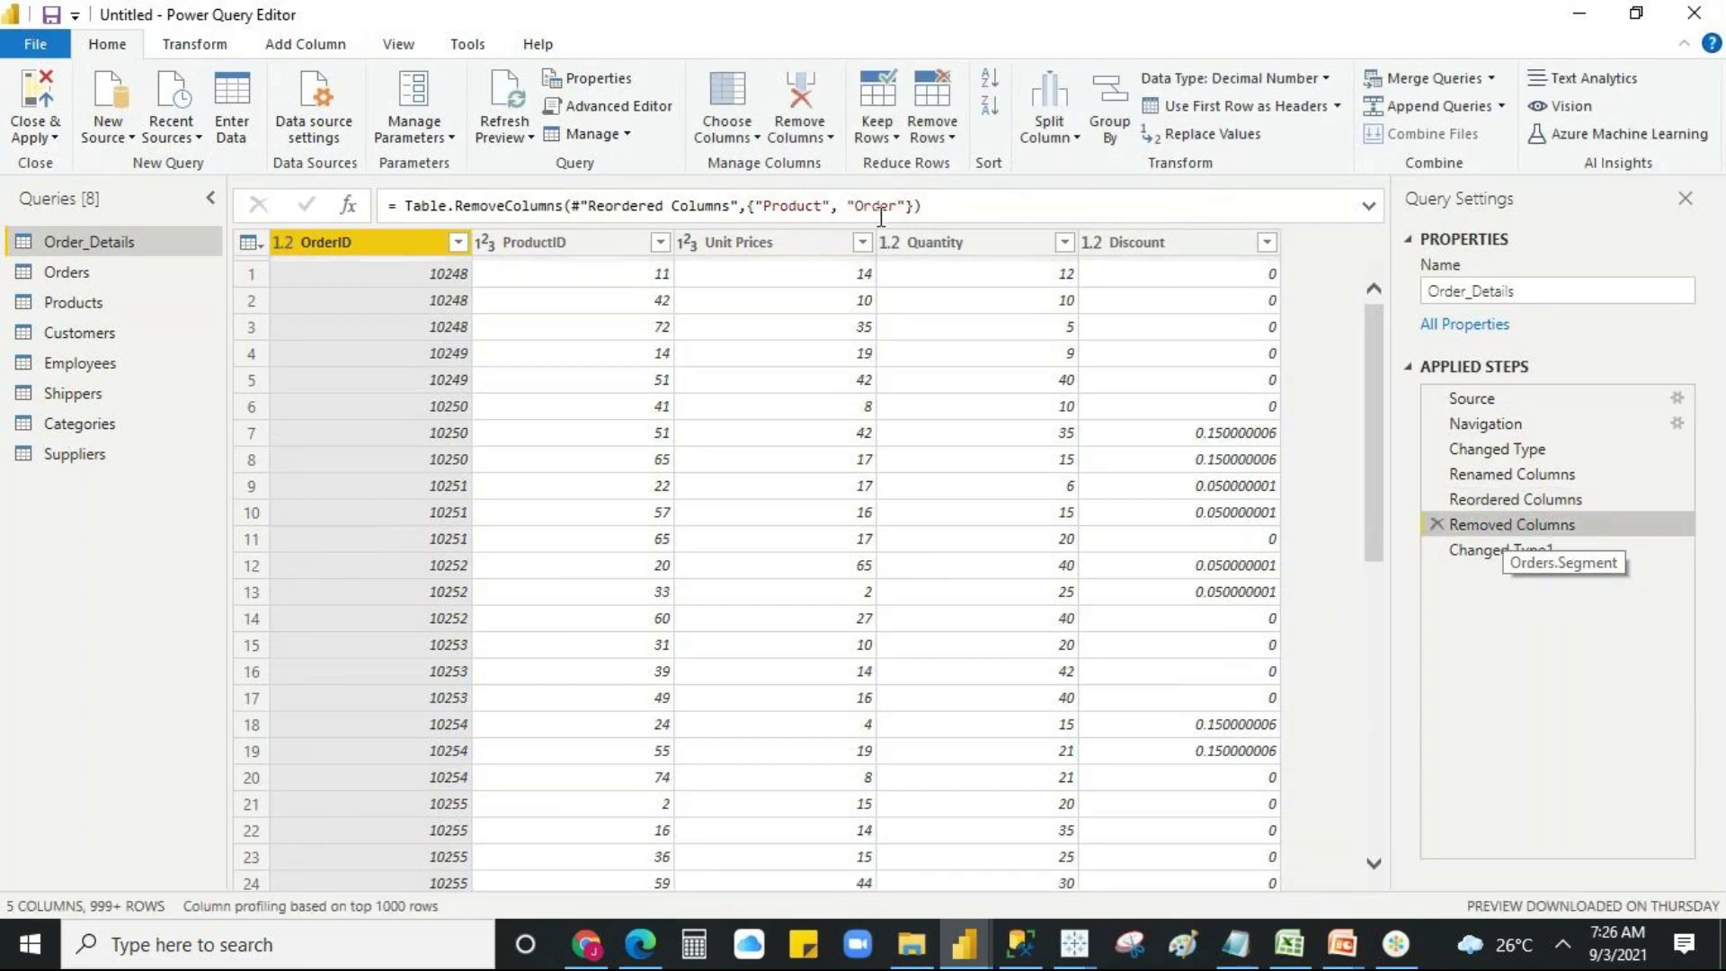
left_click_drag(1482, 563, 1472, 559)
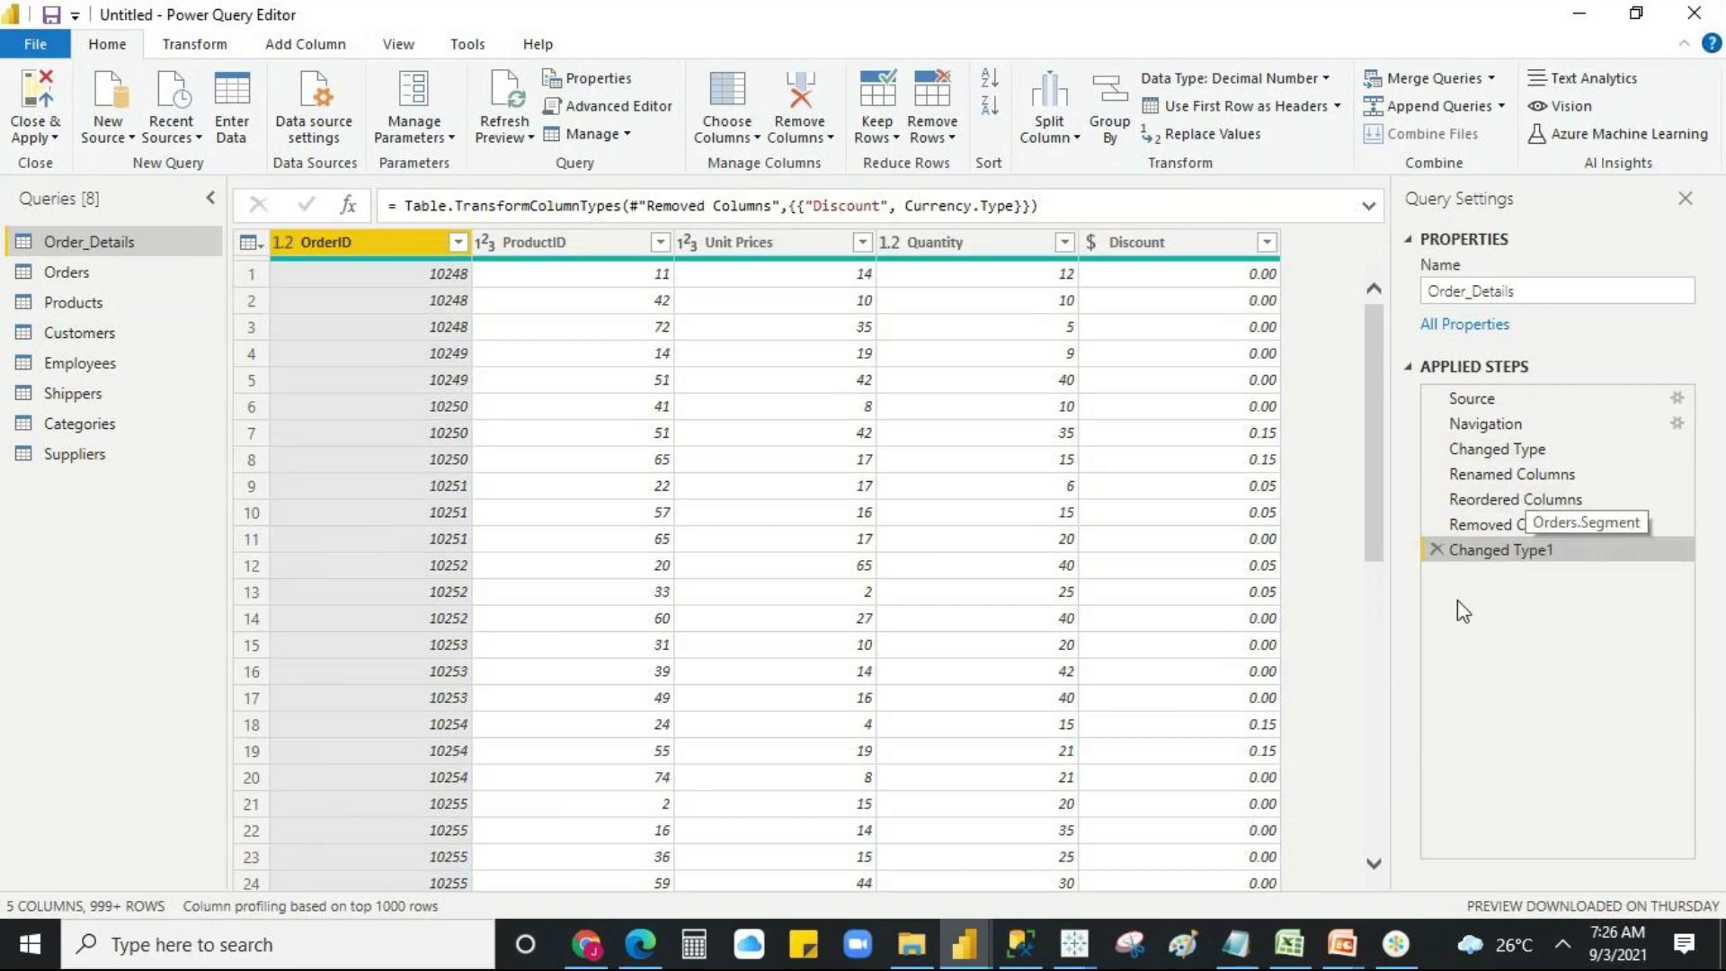
- Delete the Changed Type1 step of Order_Details and set the Discount column's data type to Fixed decimal number again
left_click(1439, 551)
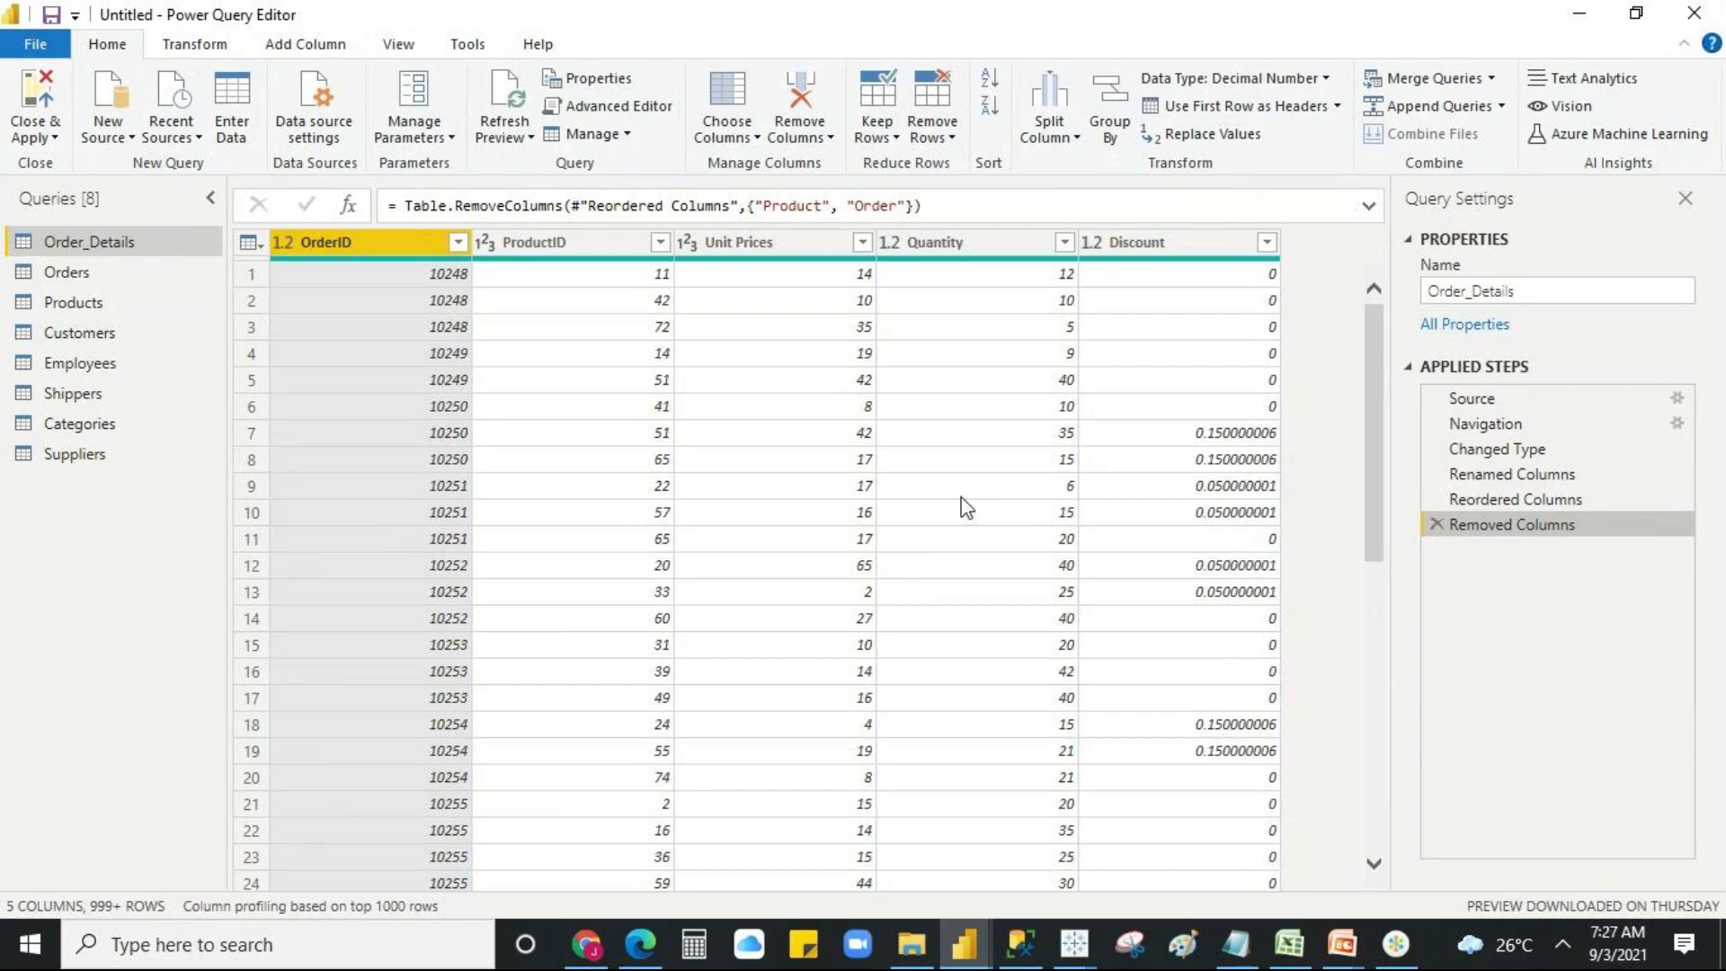
right_click(1181, 438)
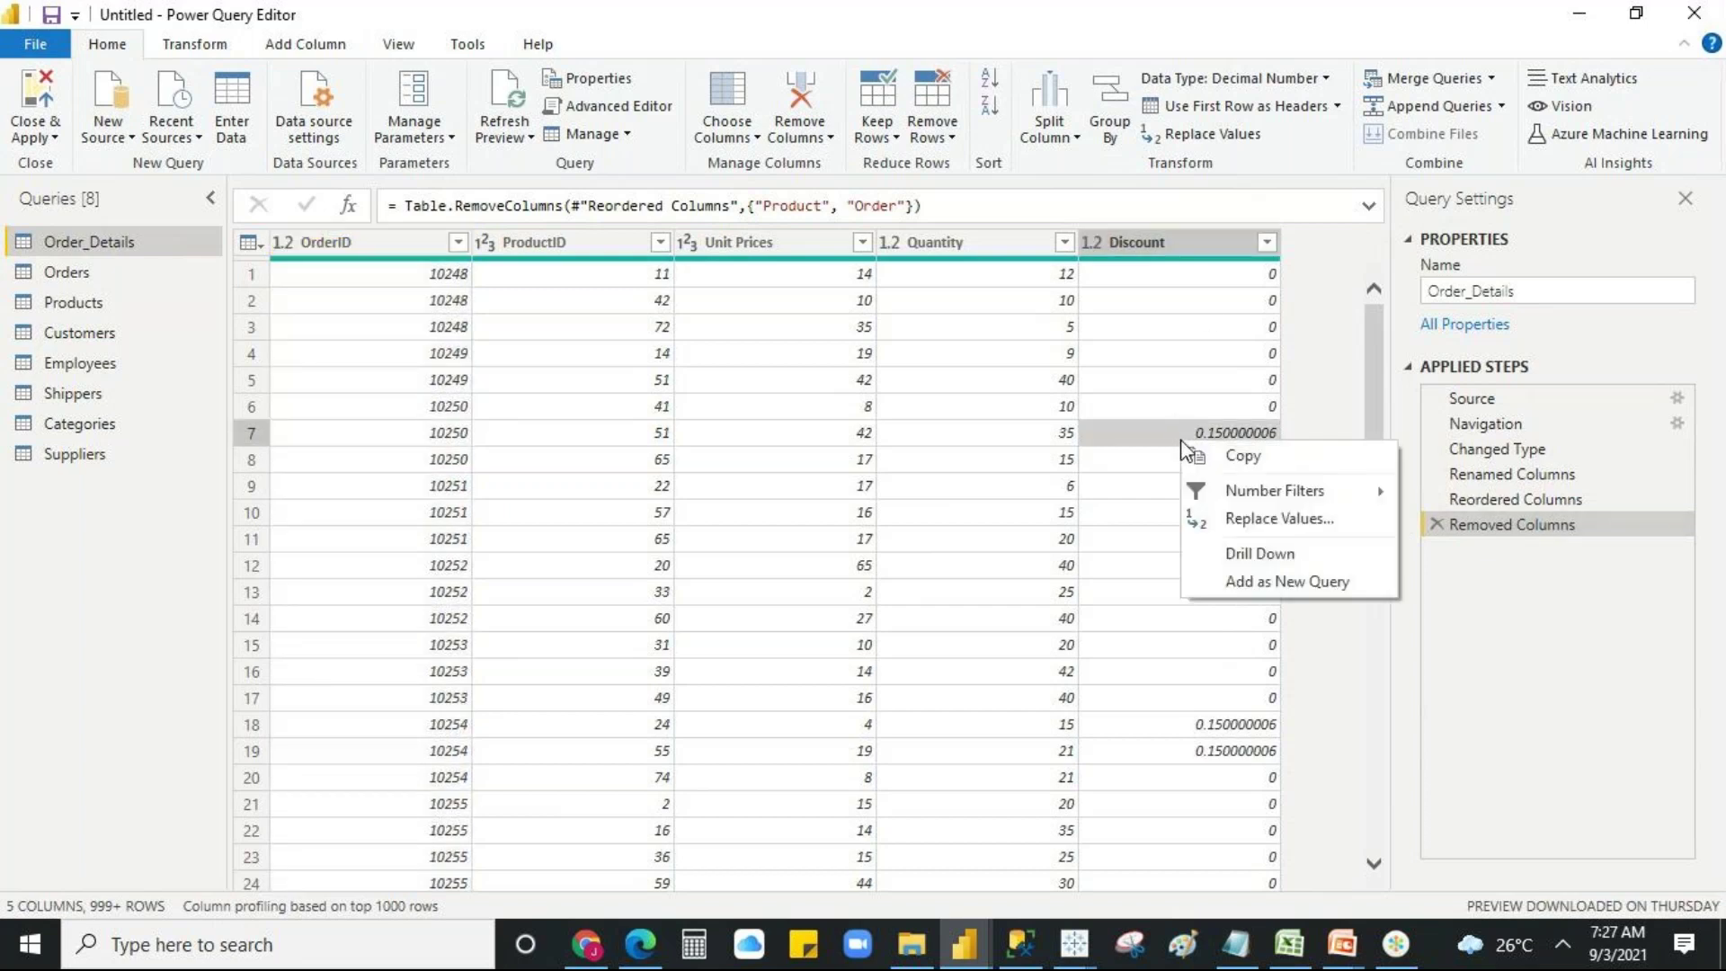
right_click(1187, 254)
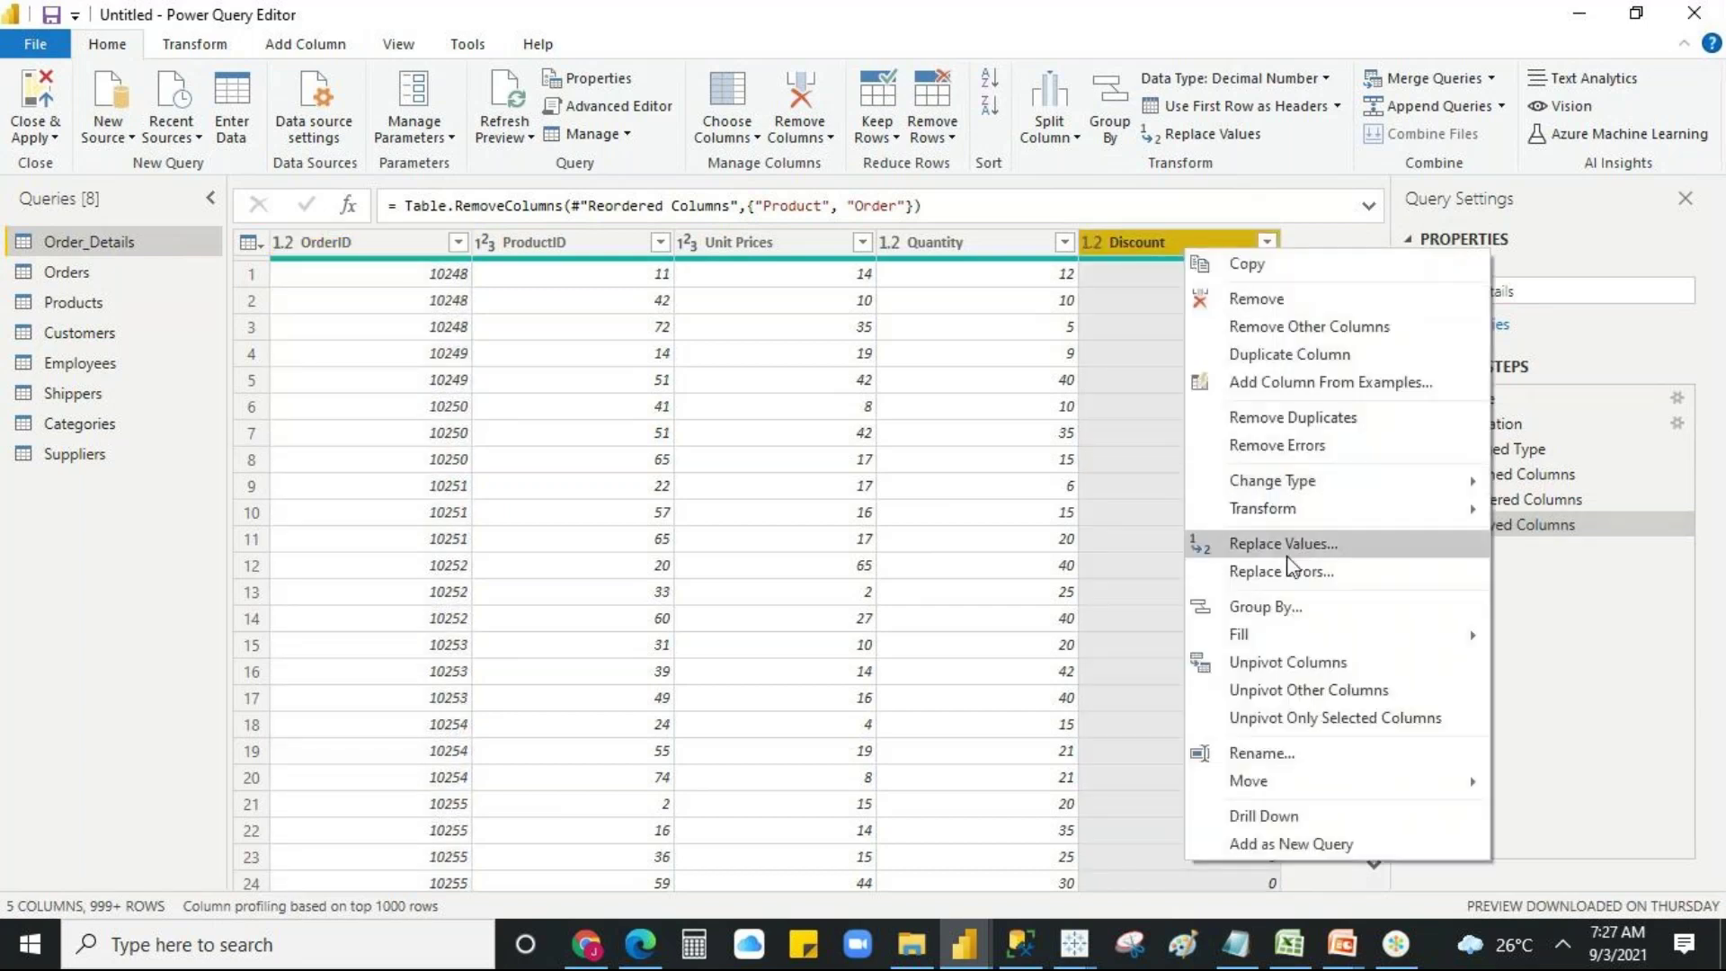
left_click(1307, 483)
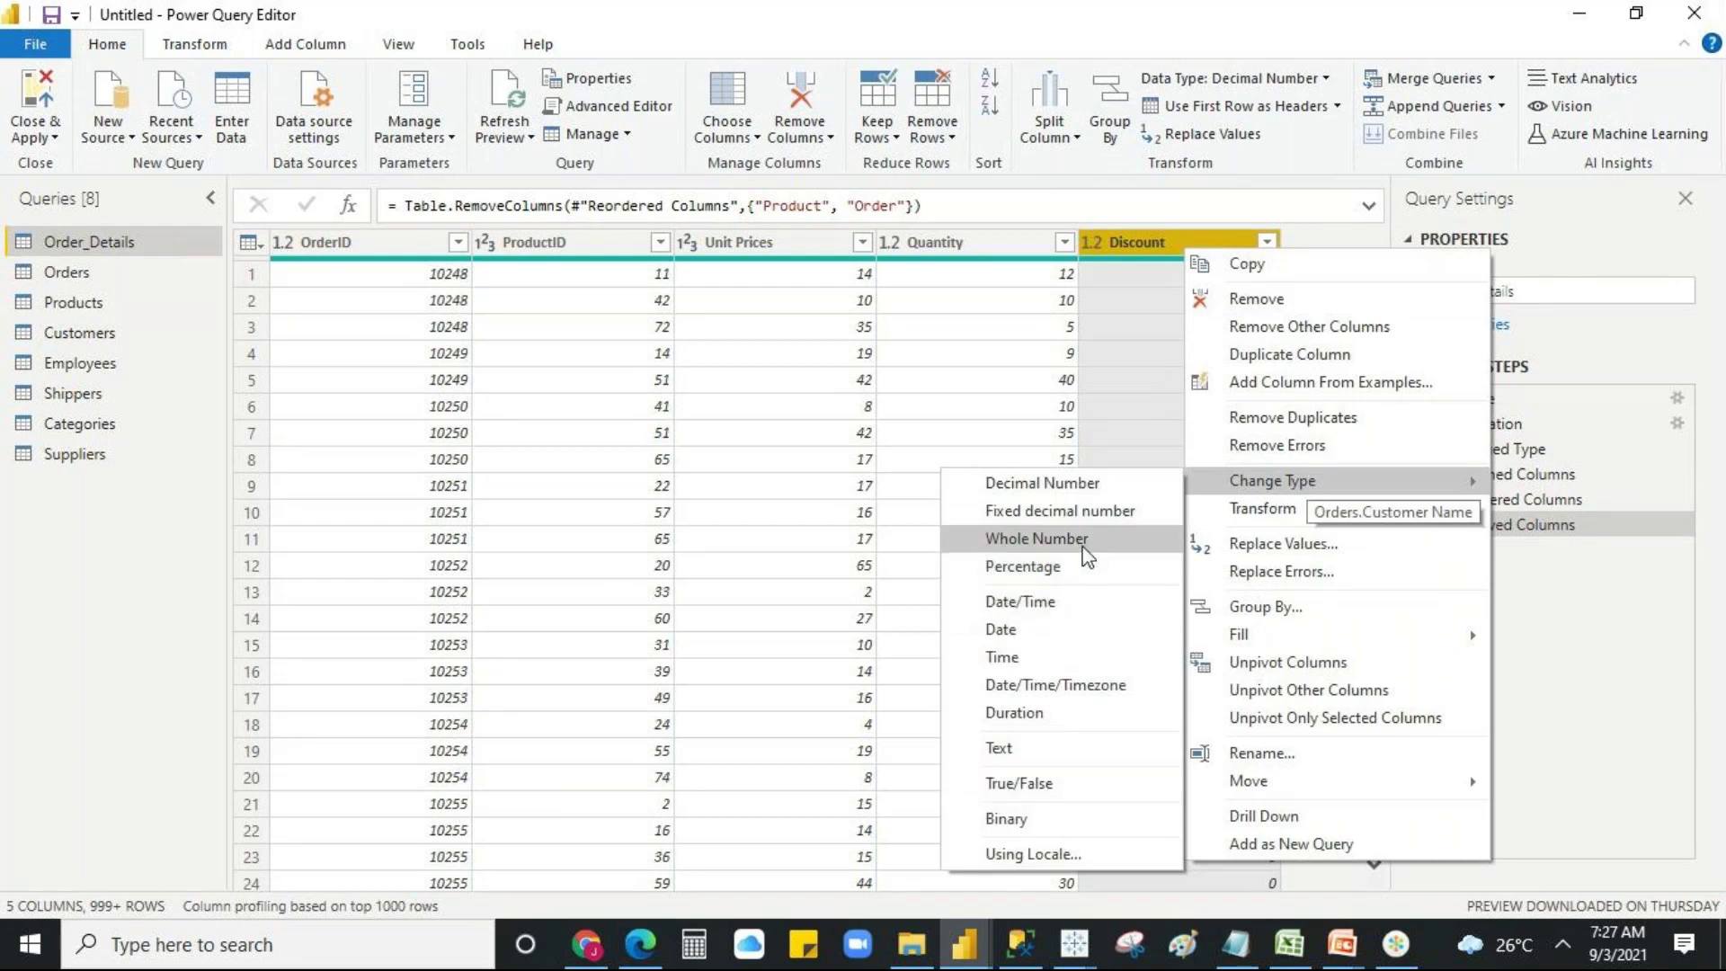
left_click(1070, 512)
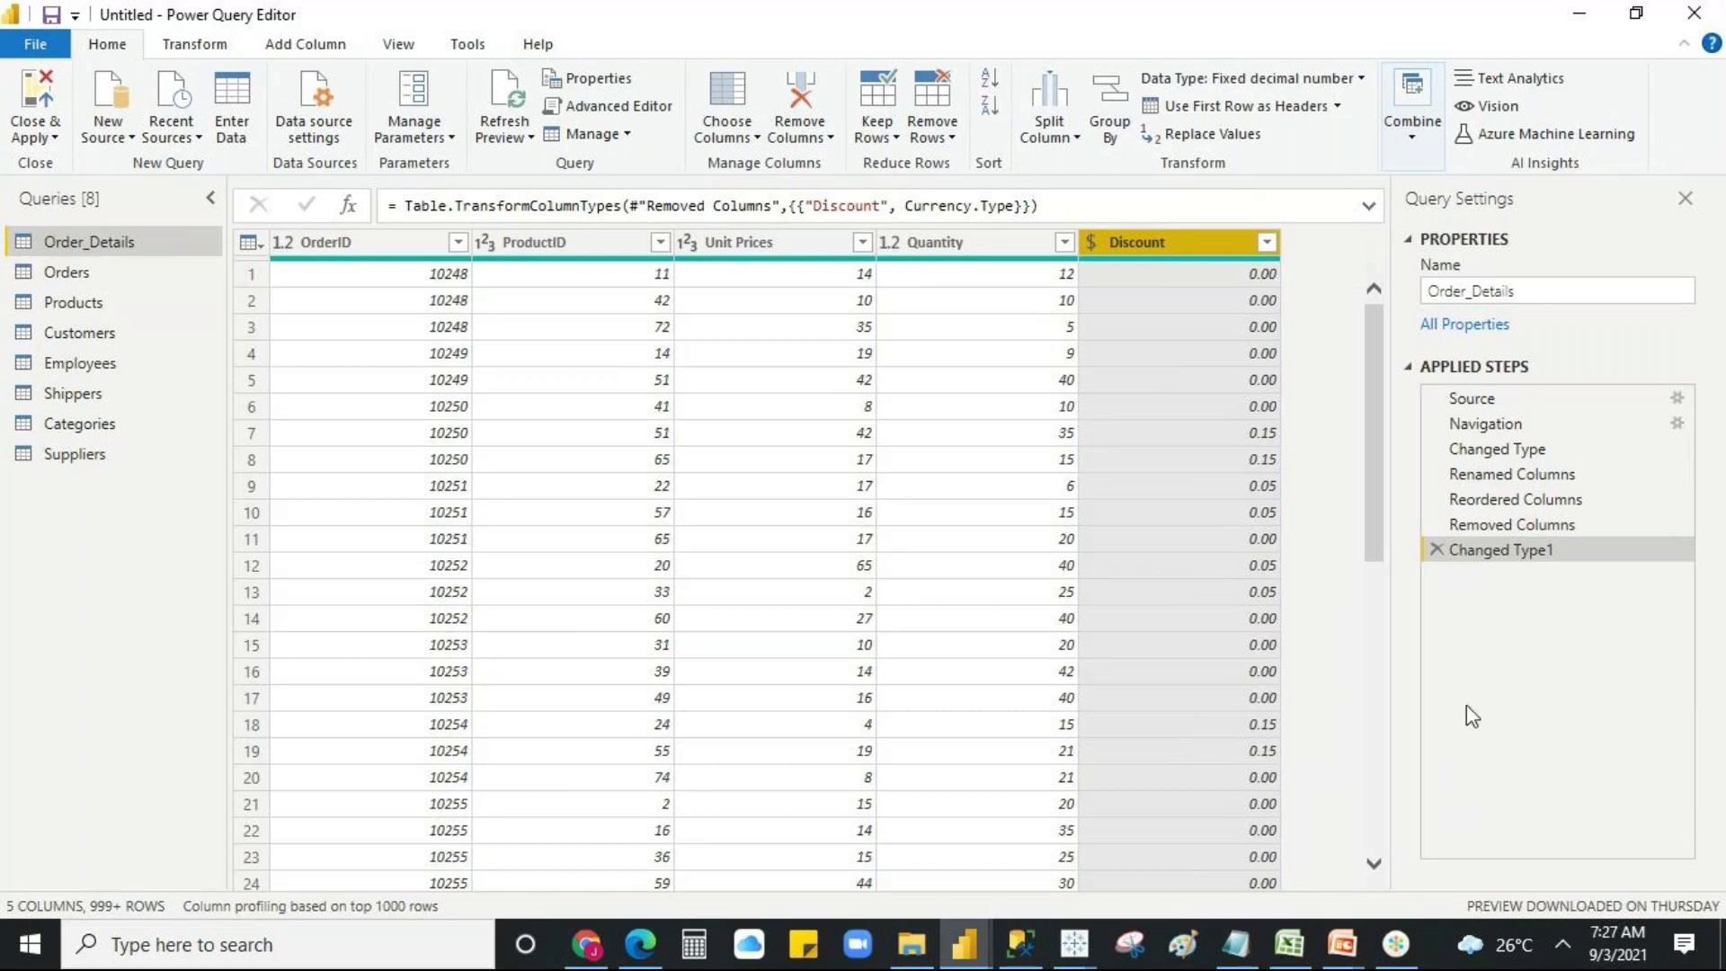
- Rename the Renamed Columns step of Order_Details as Renamed Columns (unit price)
left_click(1508, 475)
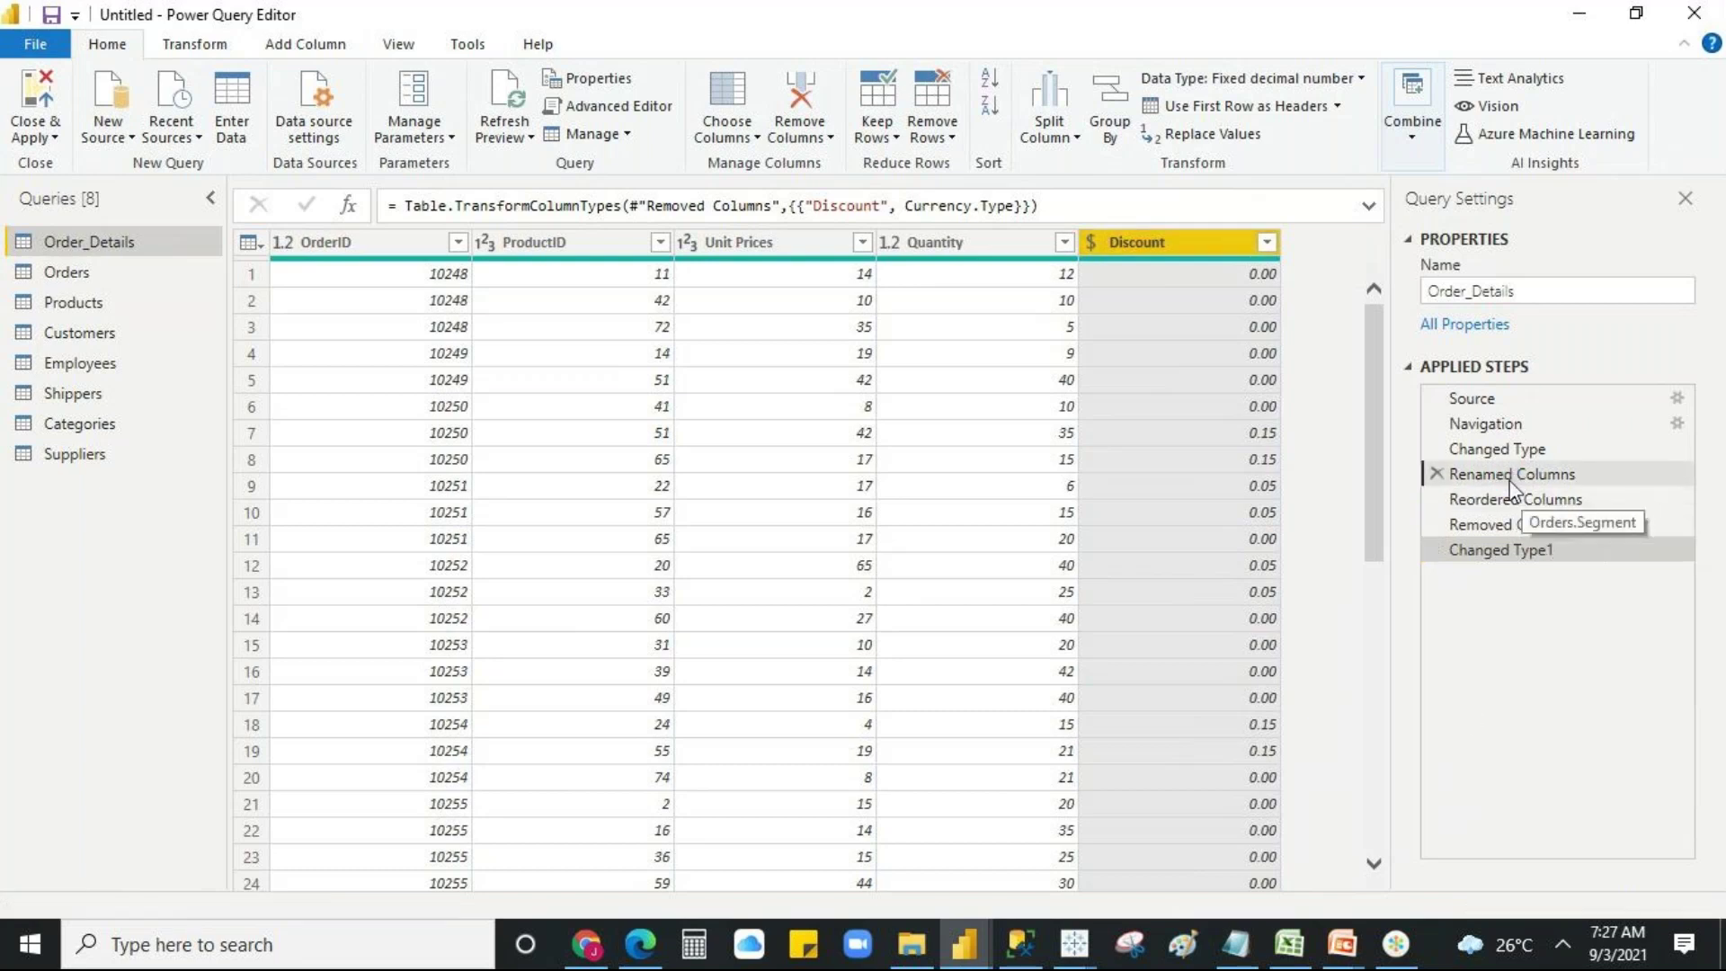
right_click(1510, 488)
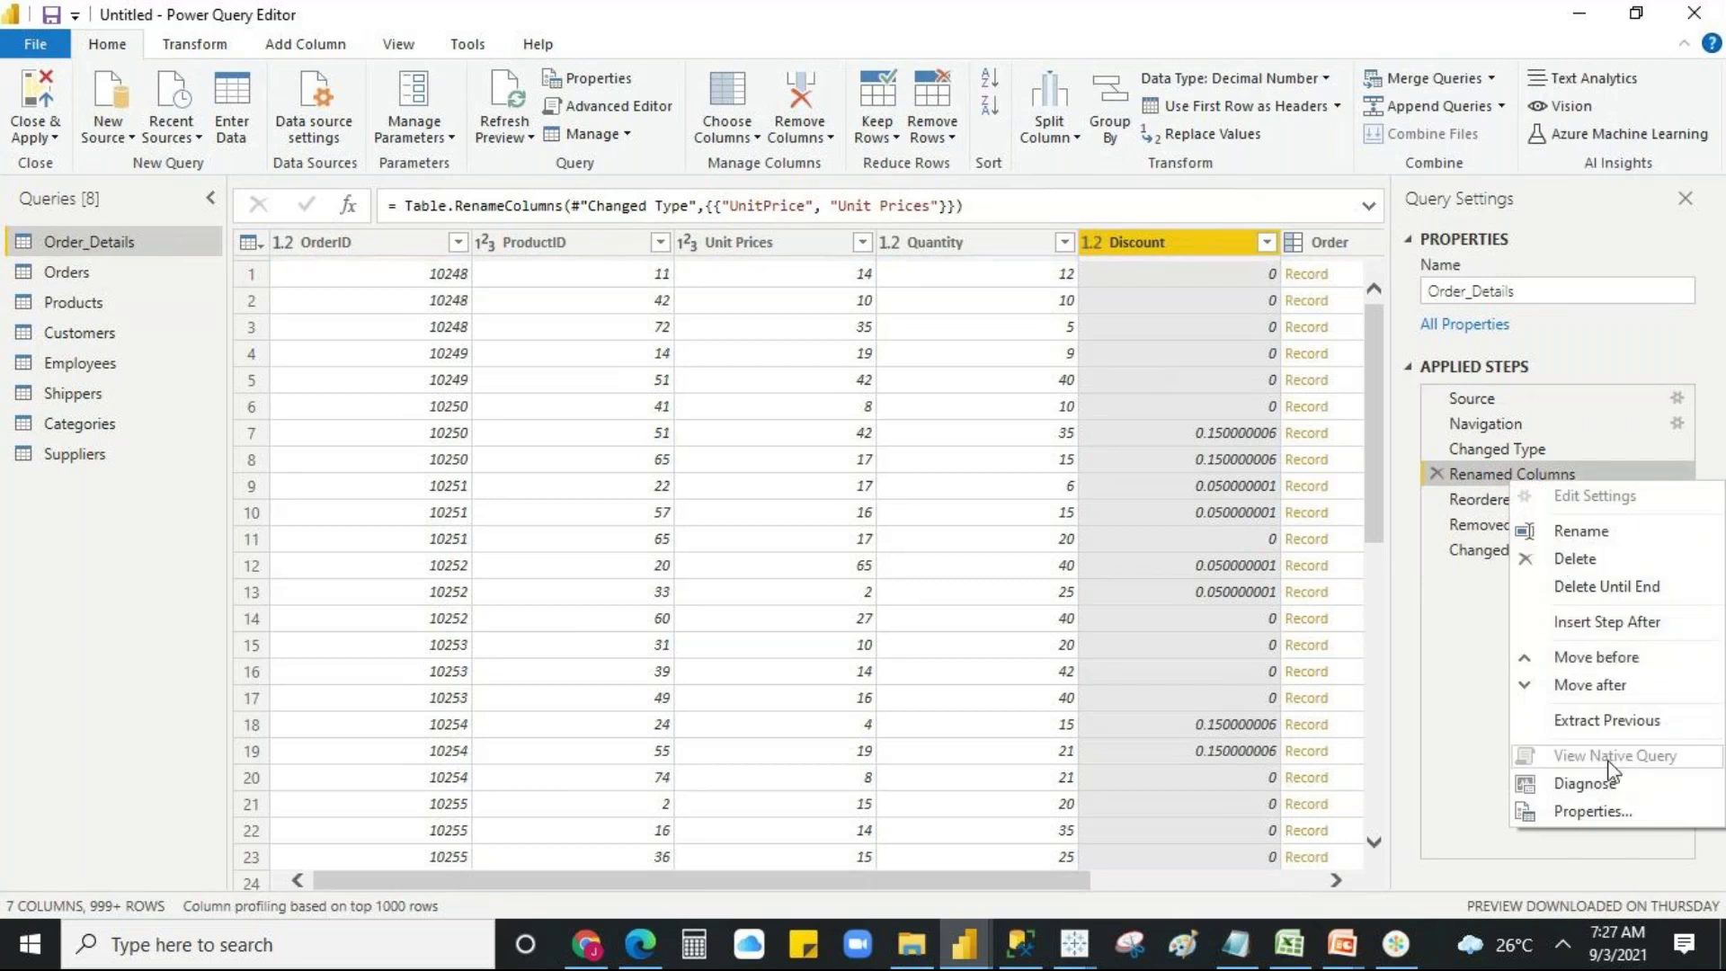
left_click(1619, 534)
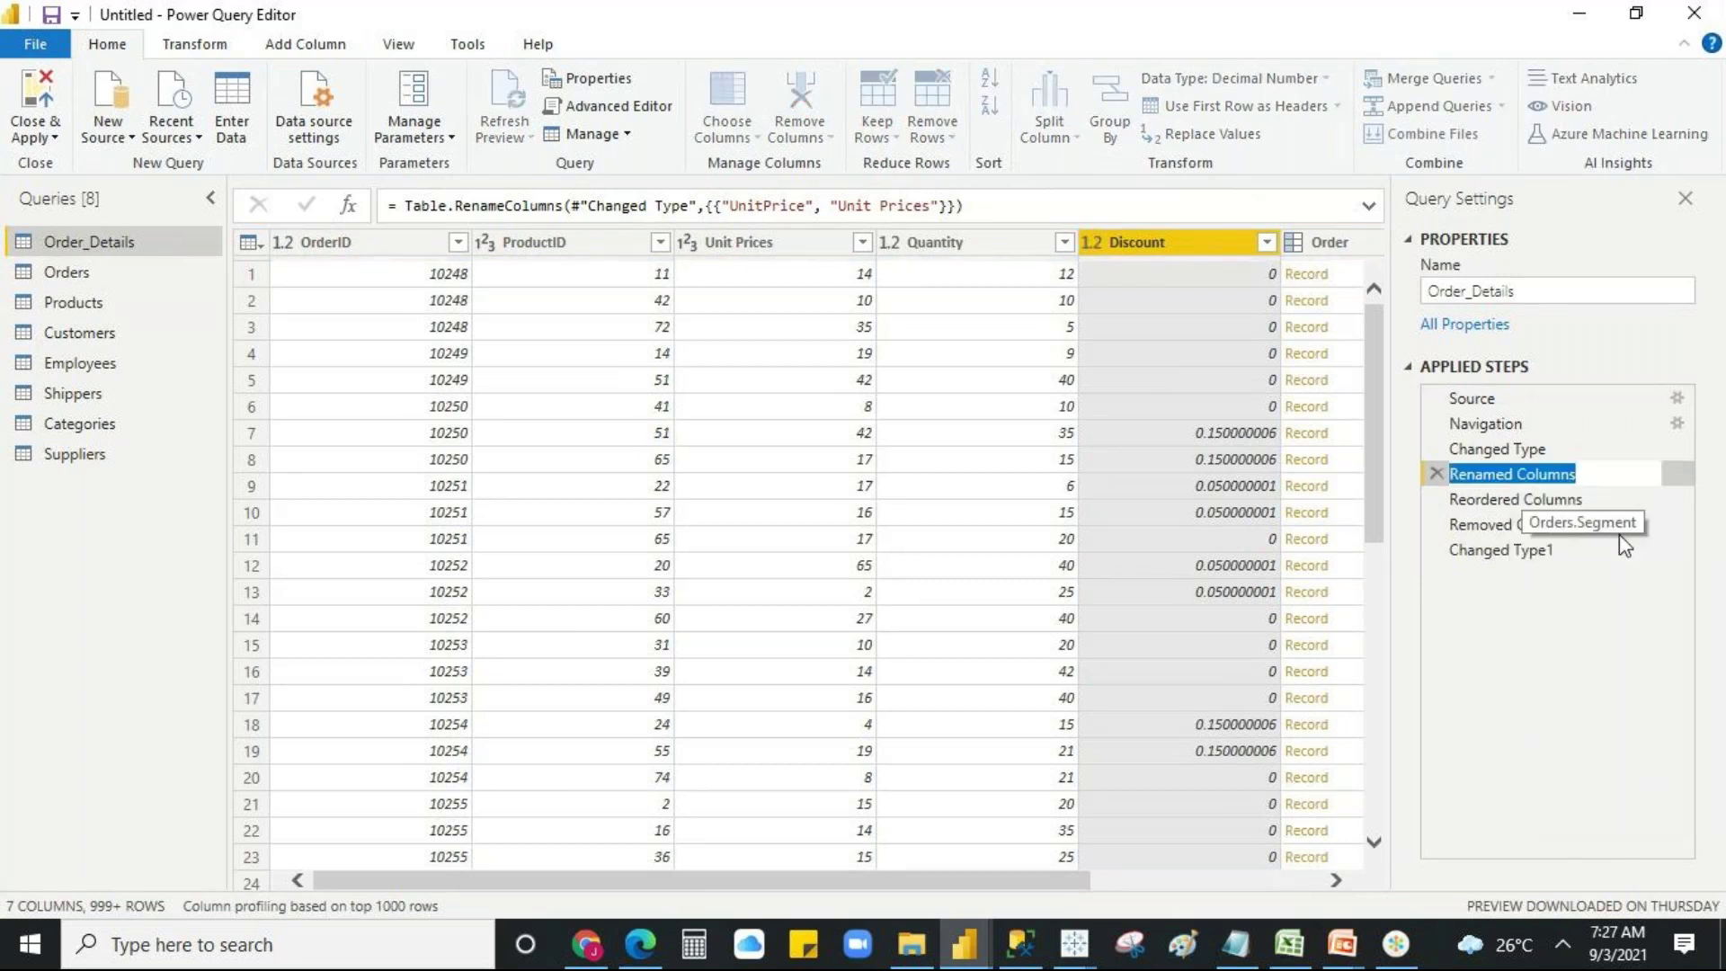
left_click(1583, 475)
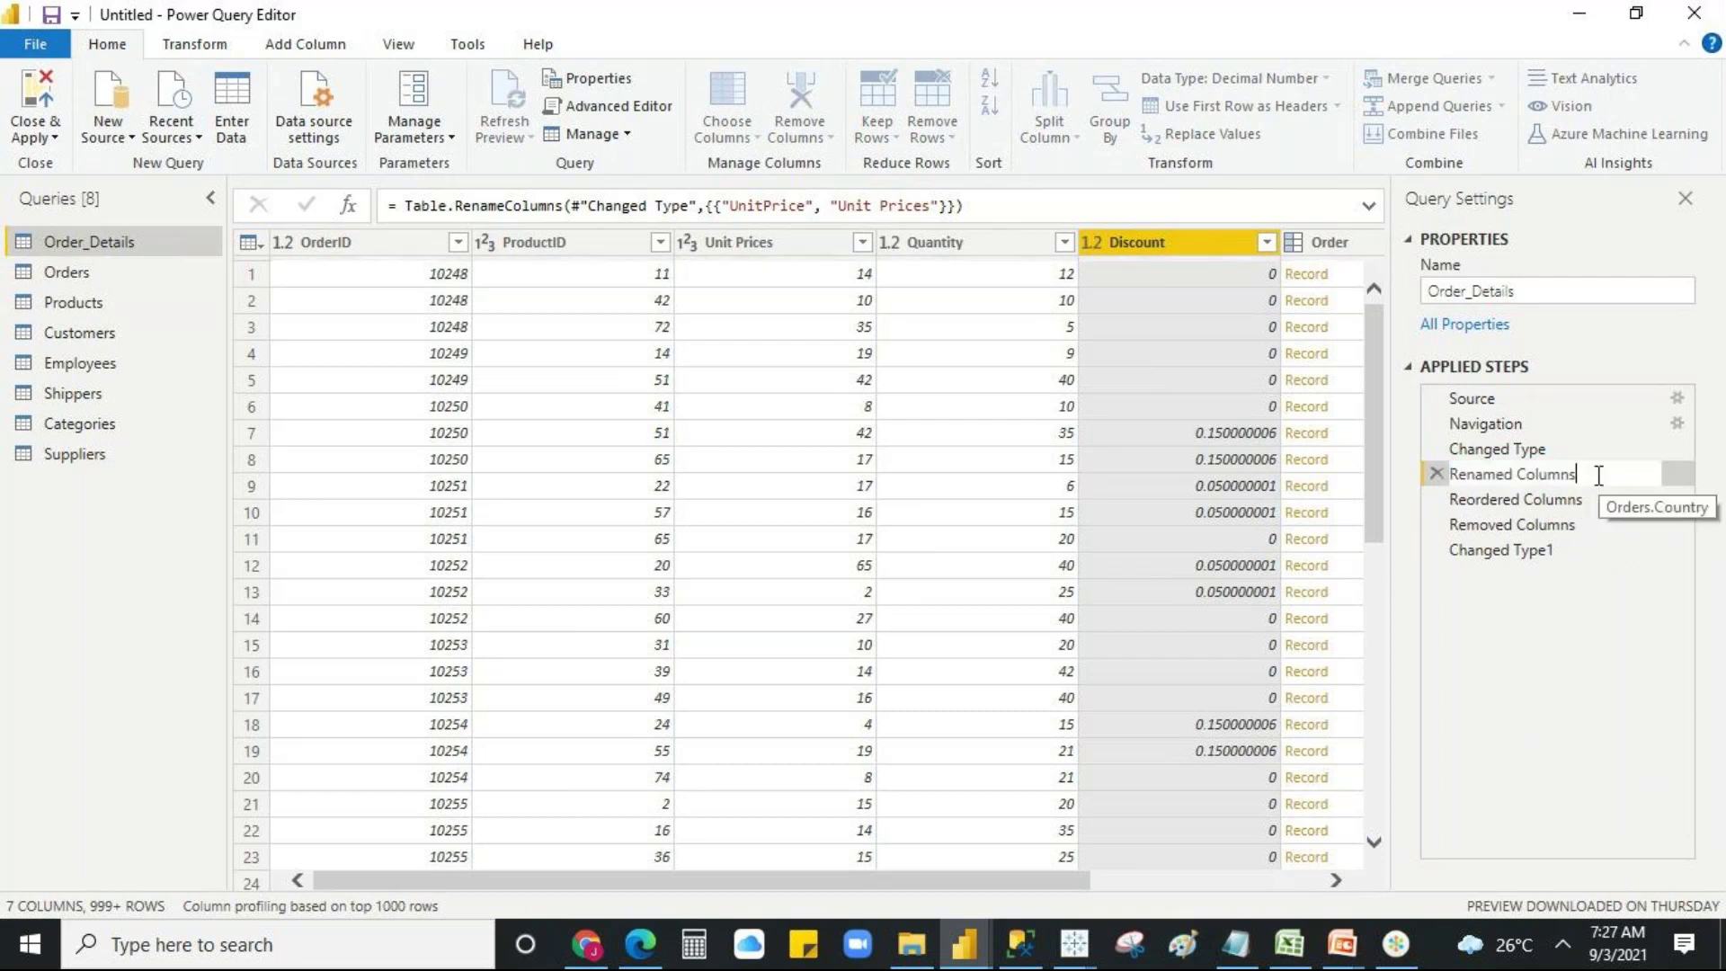
type("(unit price)")
left_click(1560, 719)
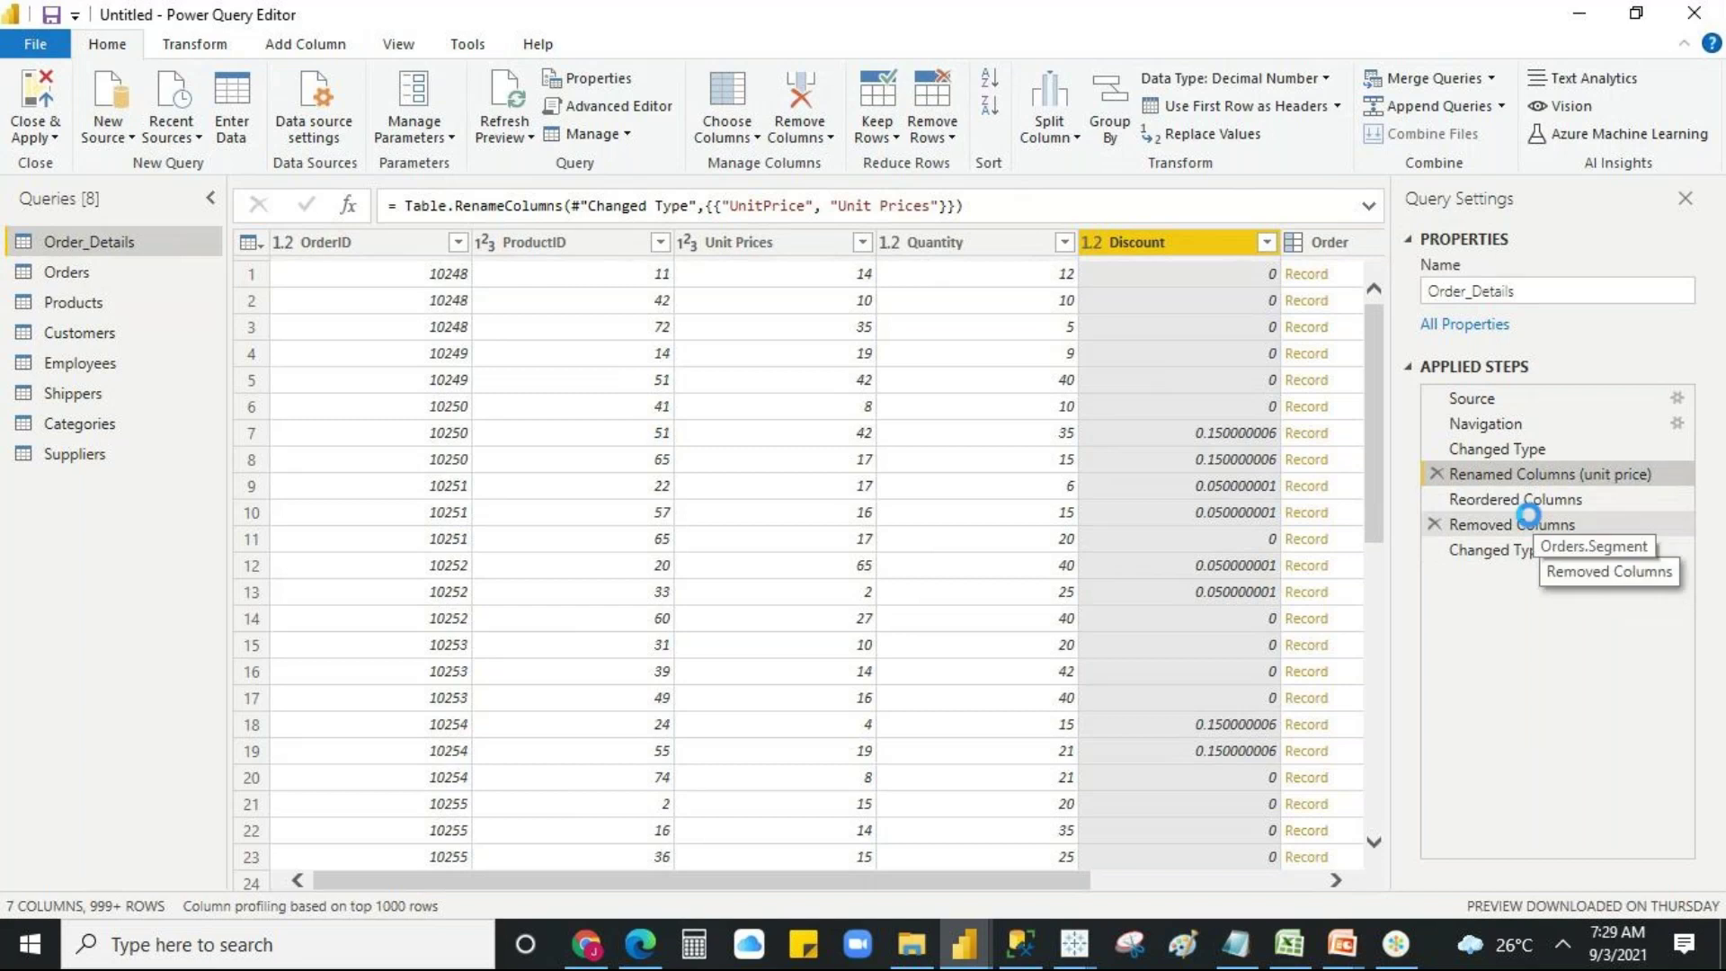
- Delete the Removed Columns step from the applied steps of Order_Details
left_click(1528, 521)
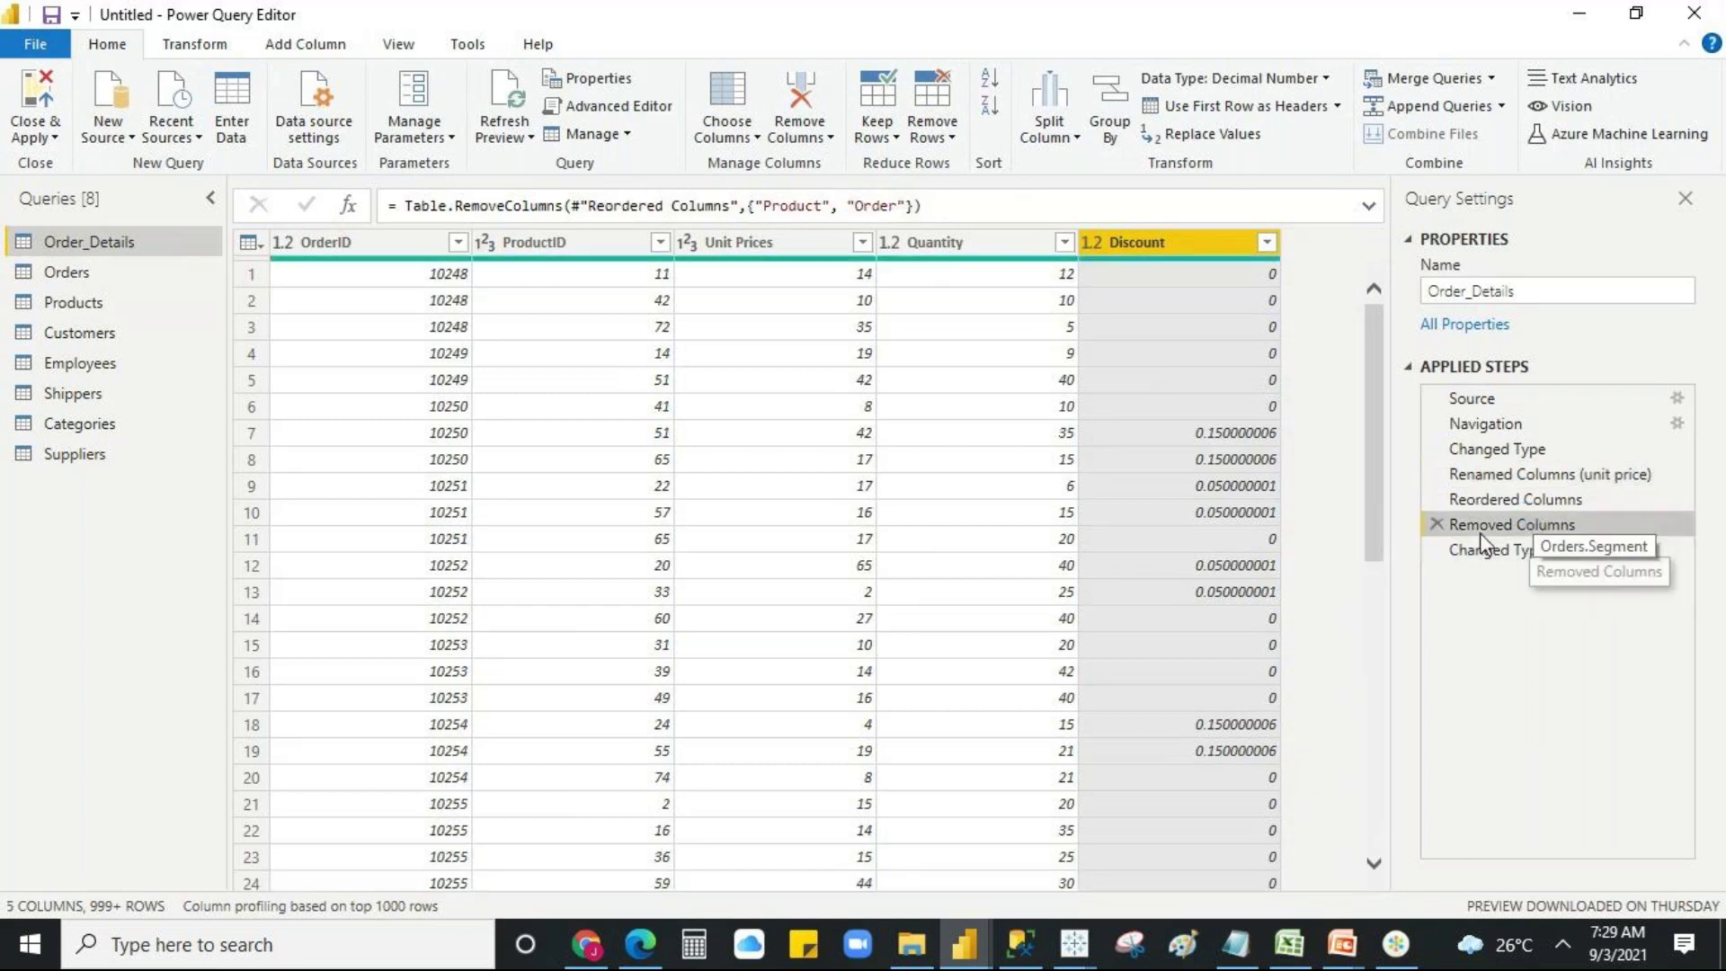
left_click(1435, 549)
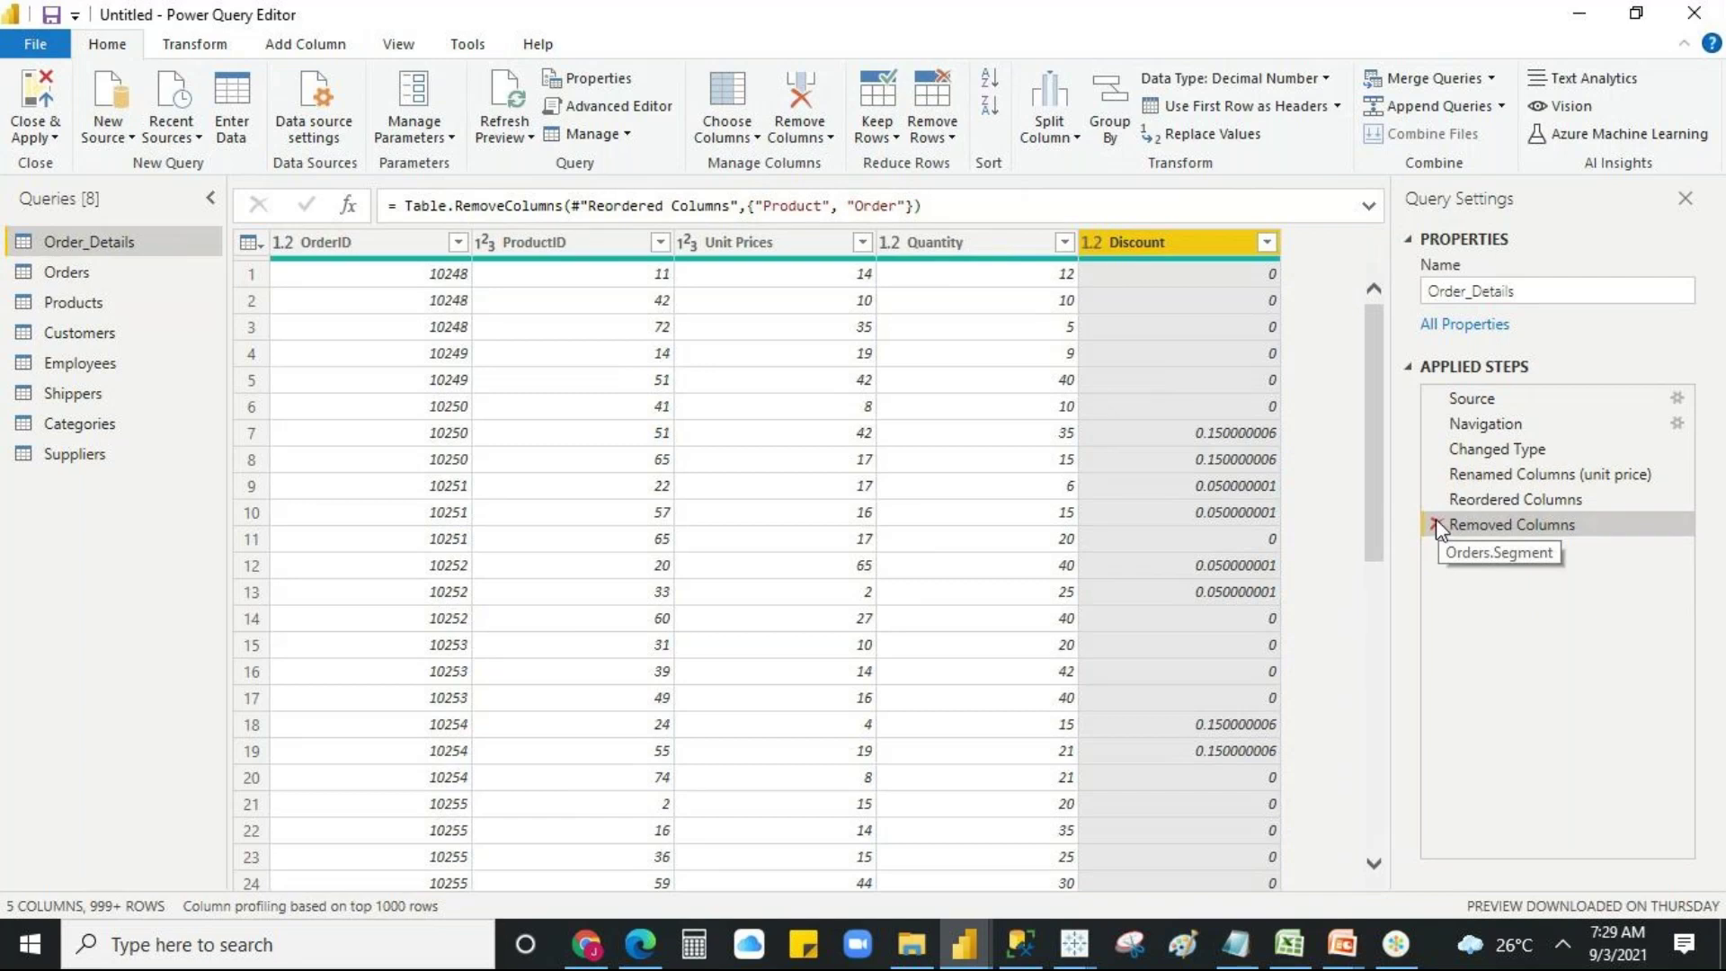
left_click(1436, 524)
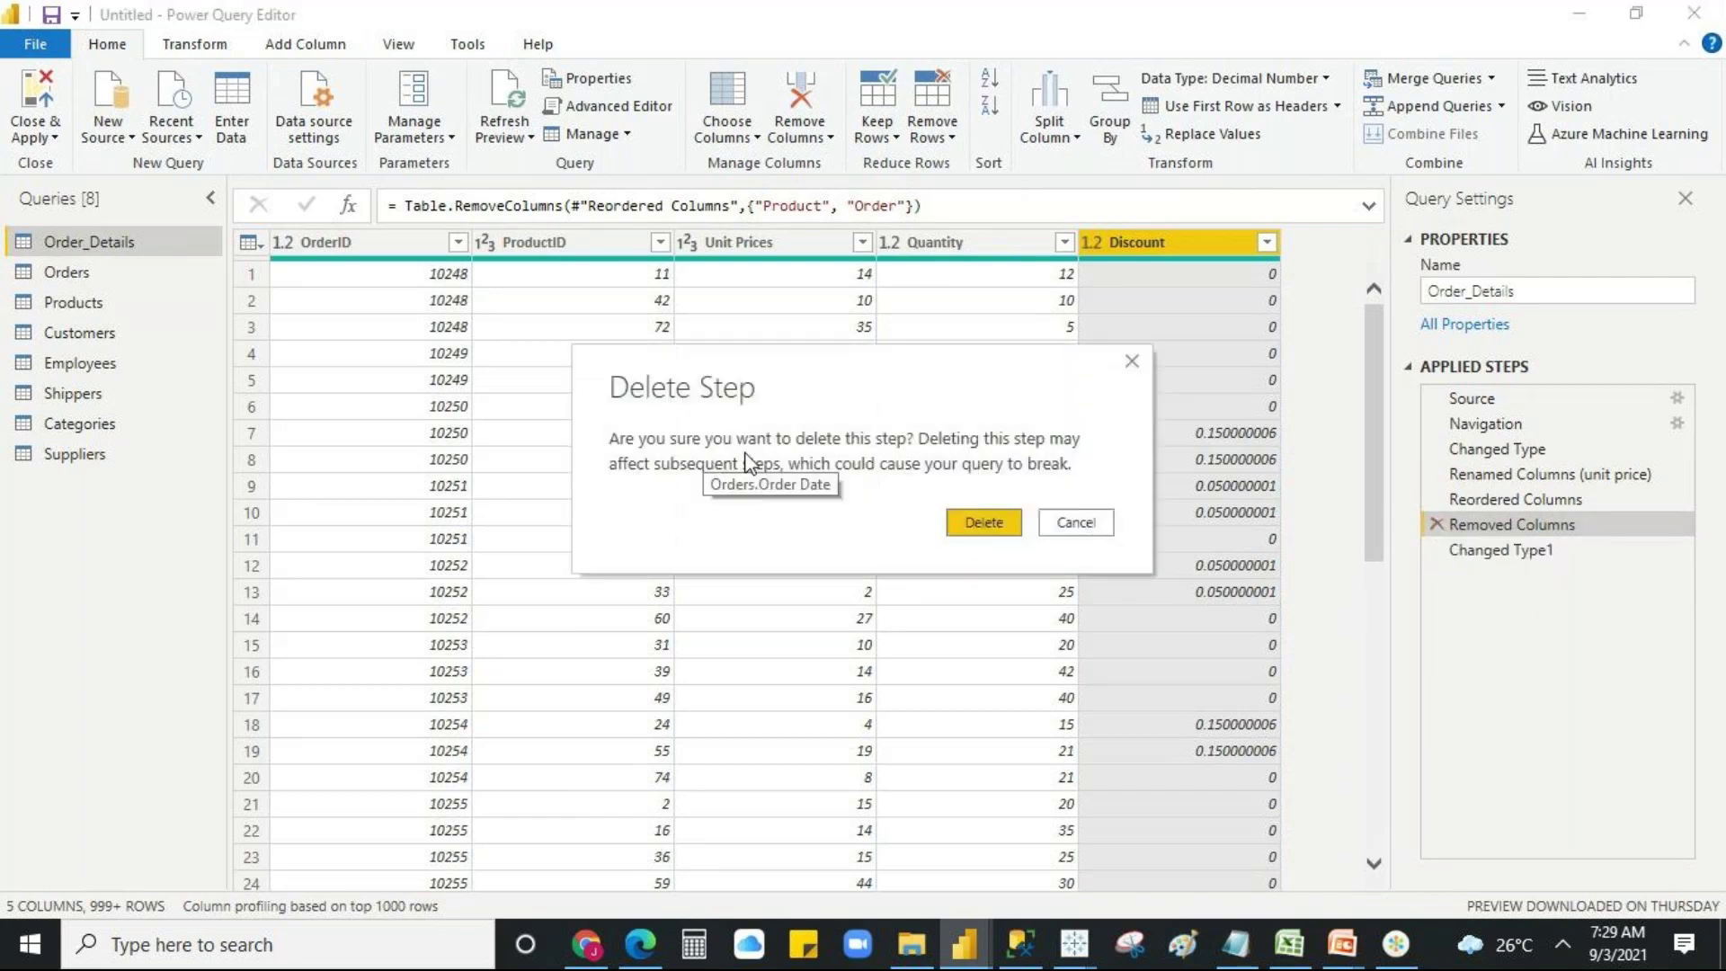
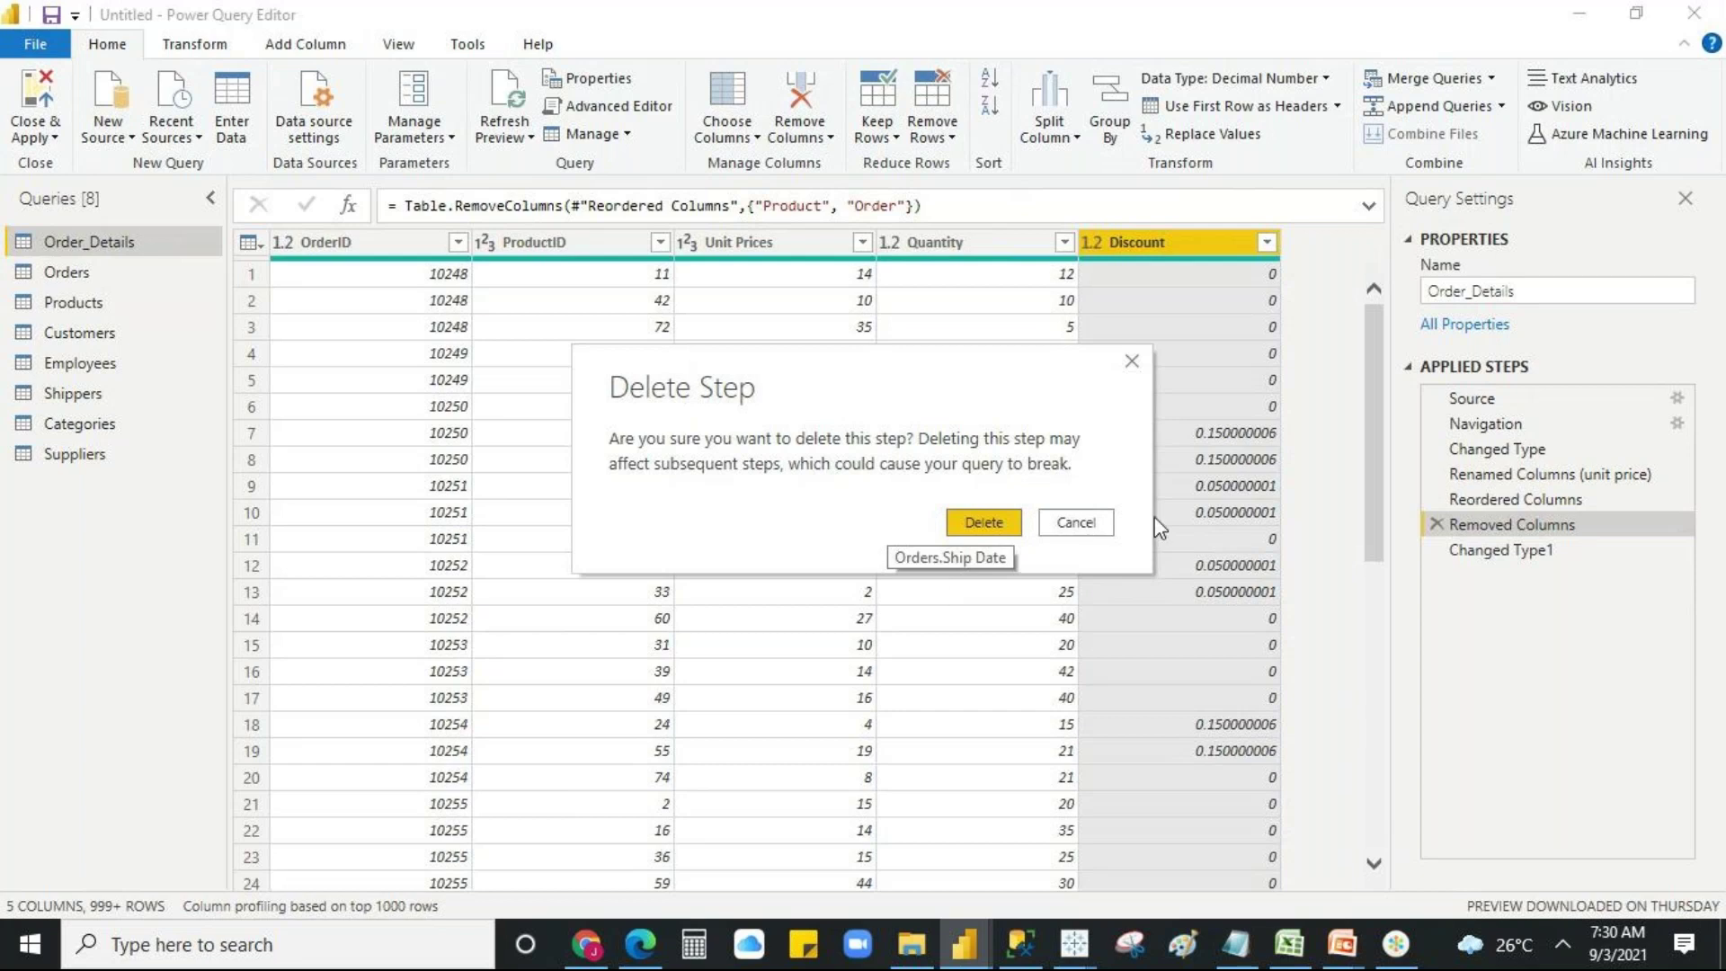
left_click(998, 528)
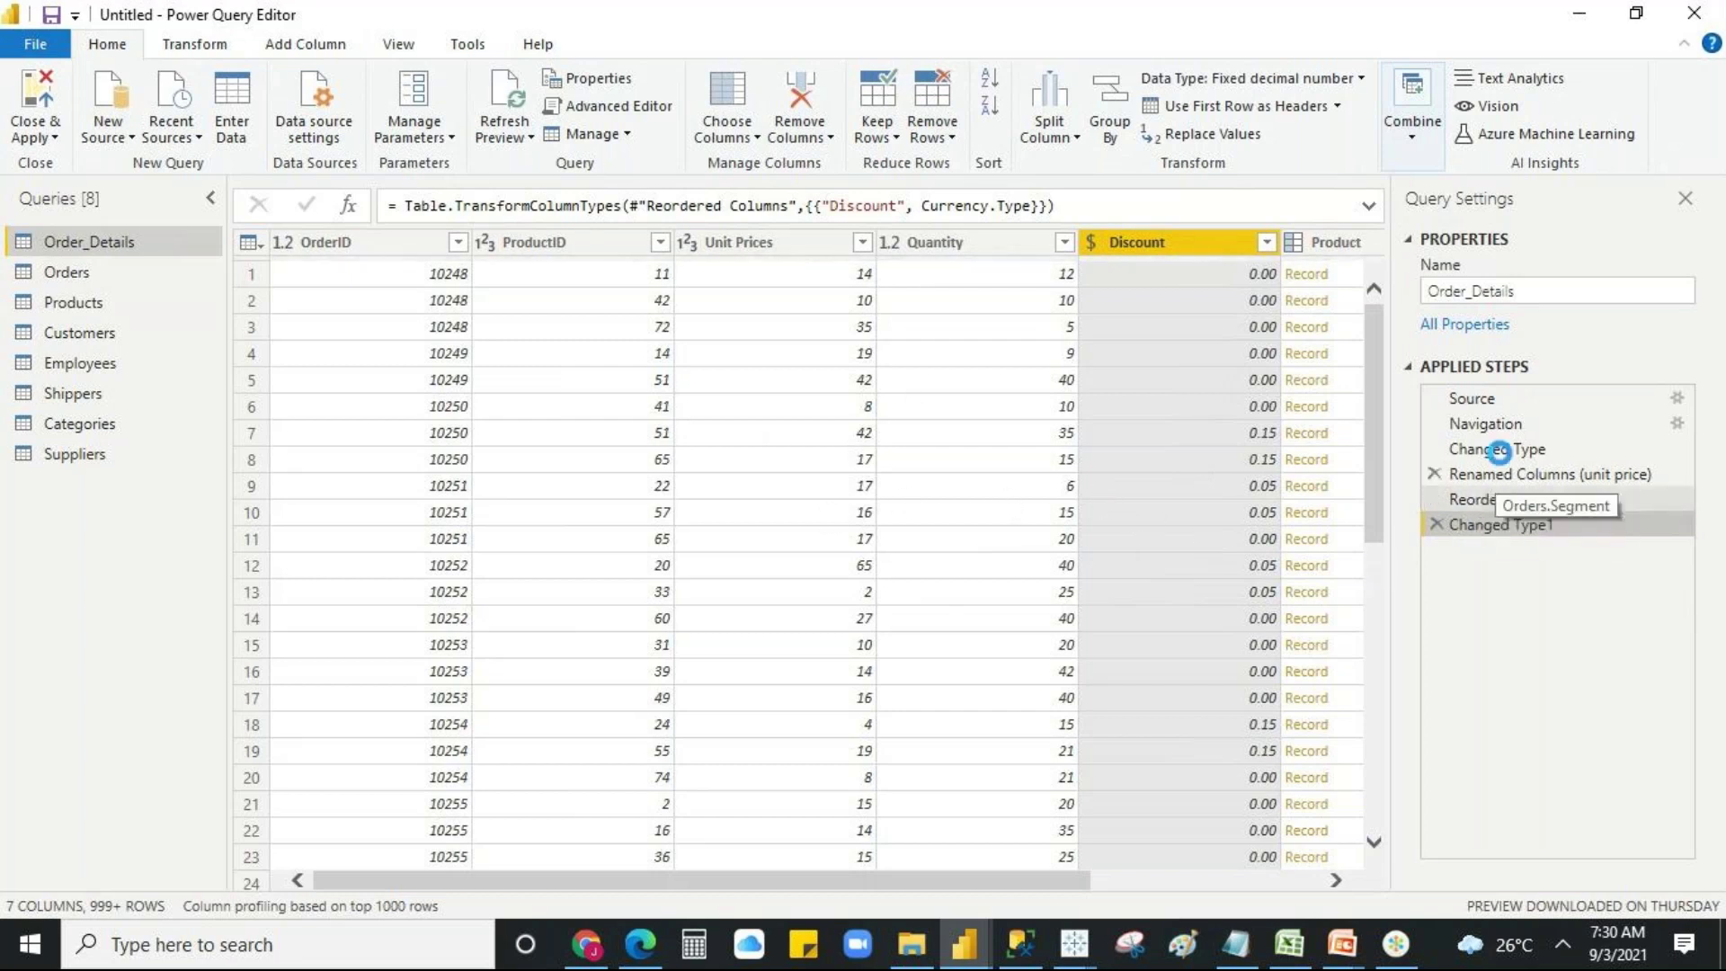
- Remove the OrderID column as an intermediate step inserted directly after Renamed Columns (unit price)
left_click(1523, 473)
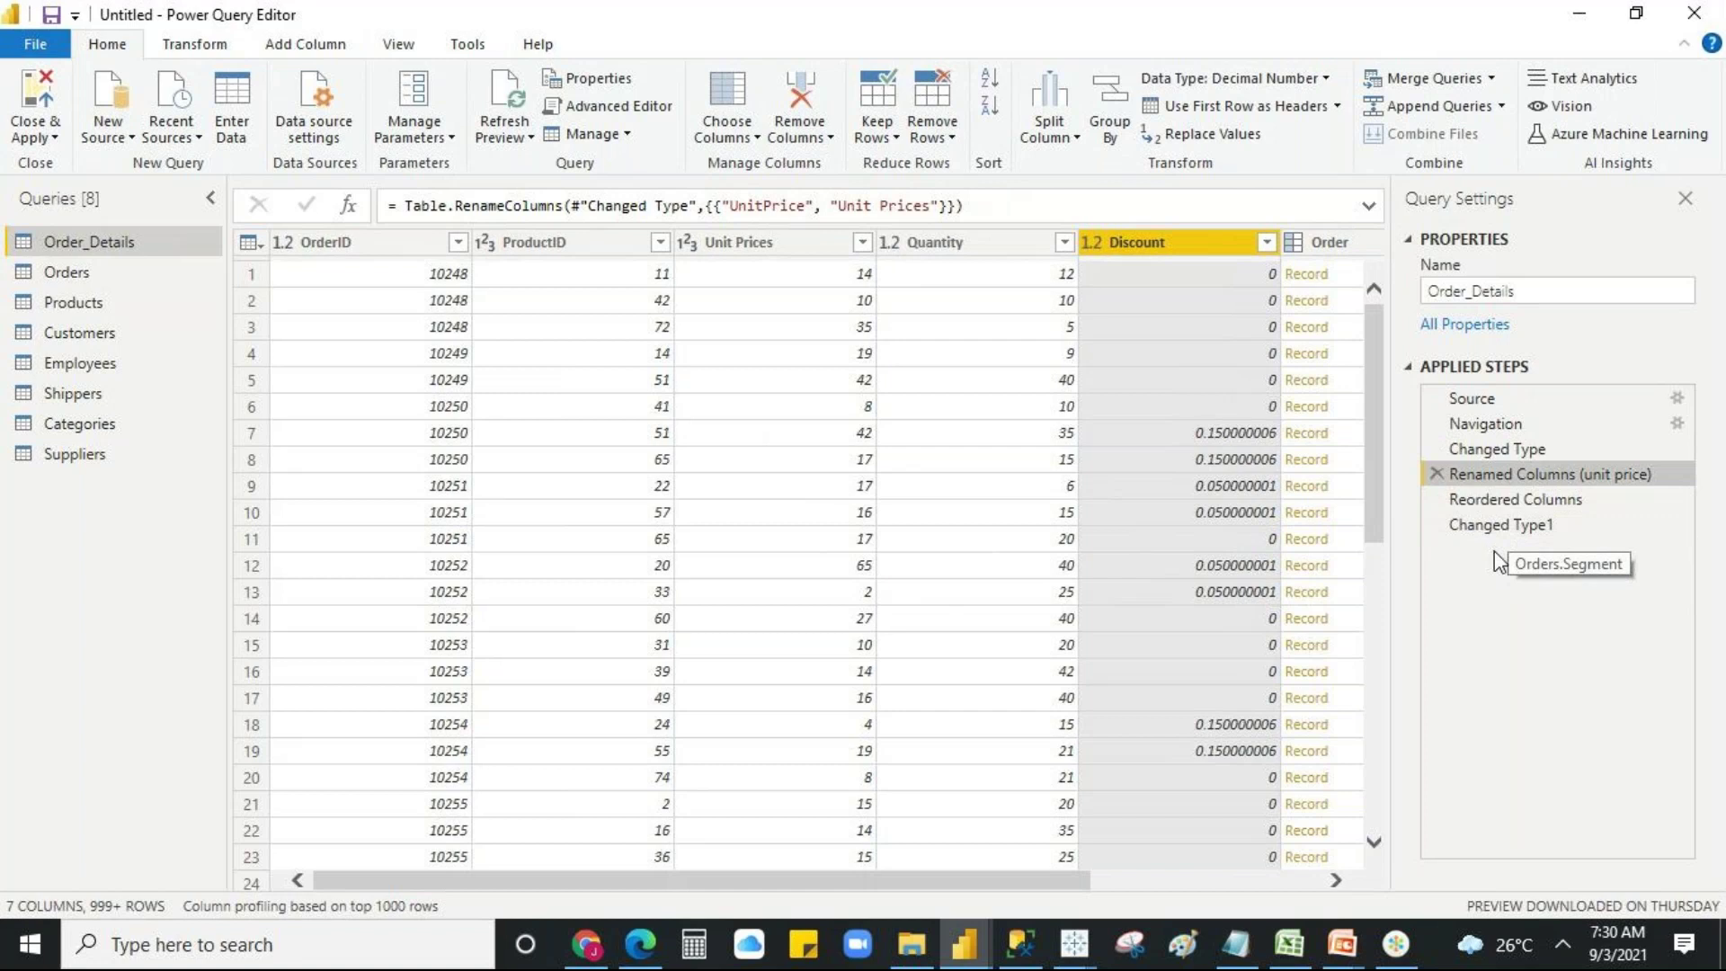
right_click(1491, 473)
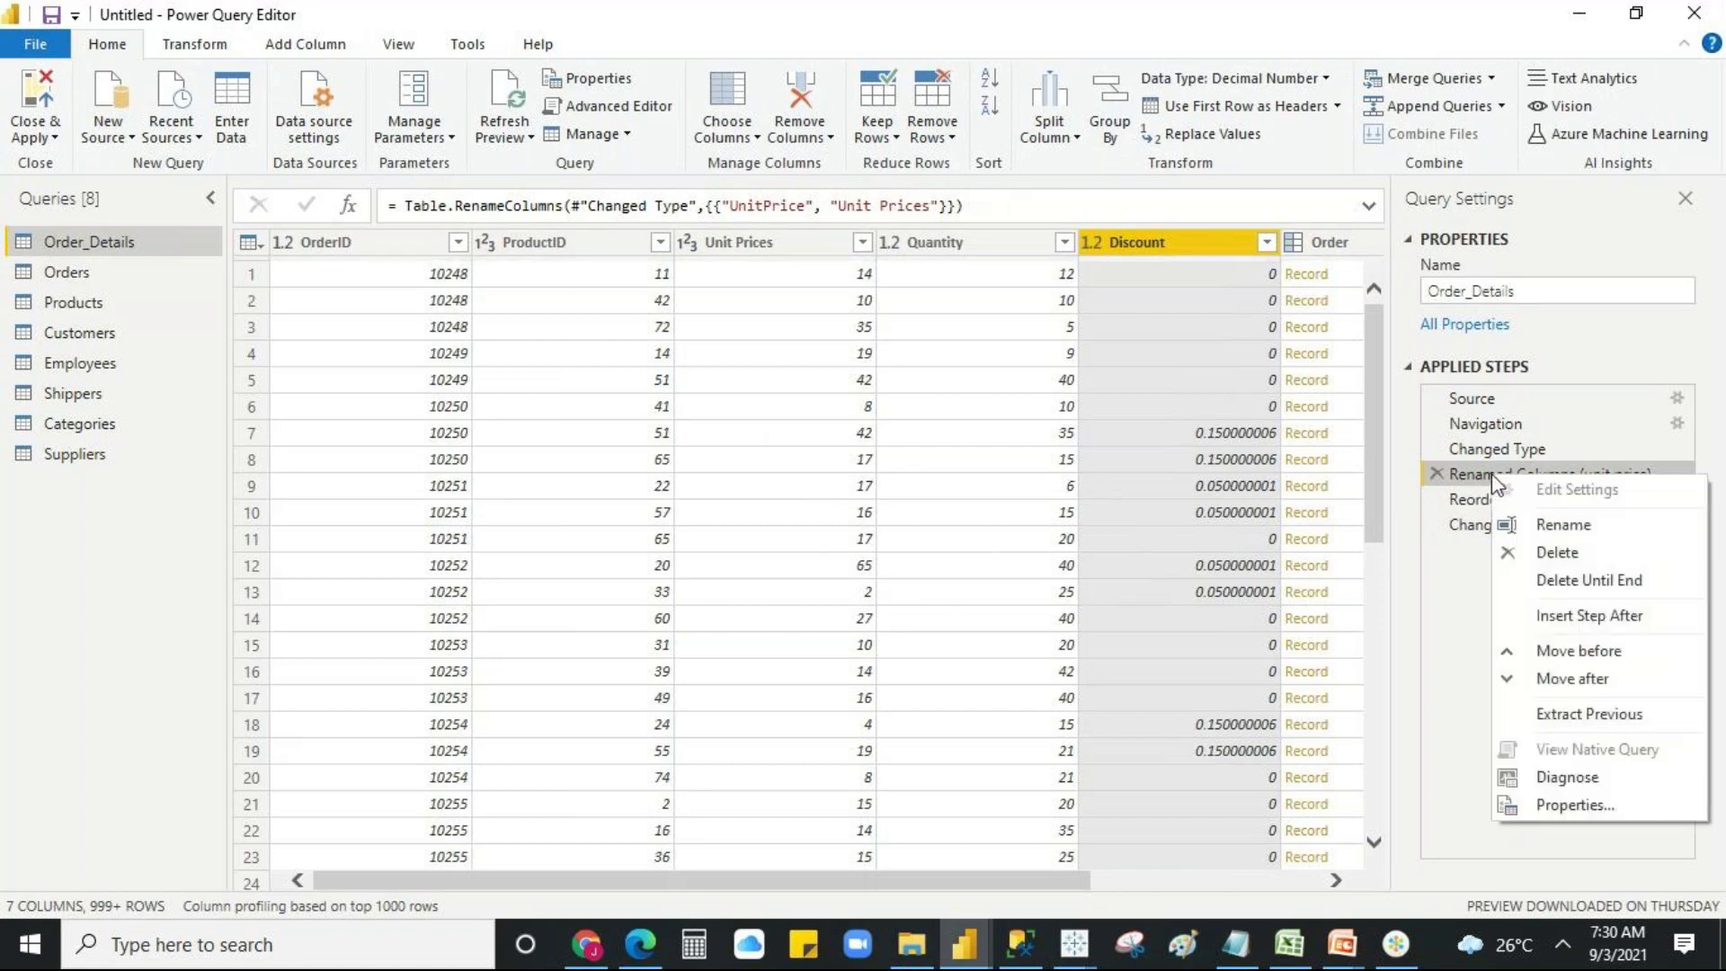
left_click(1465, 611)
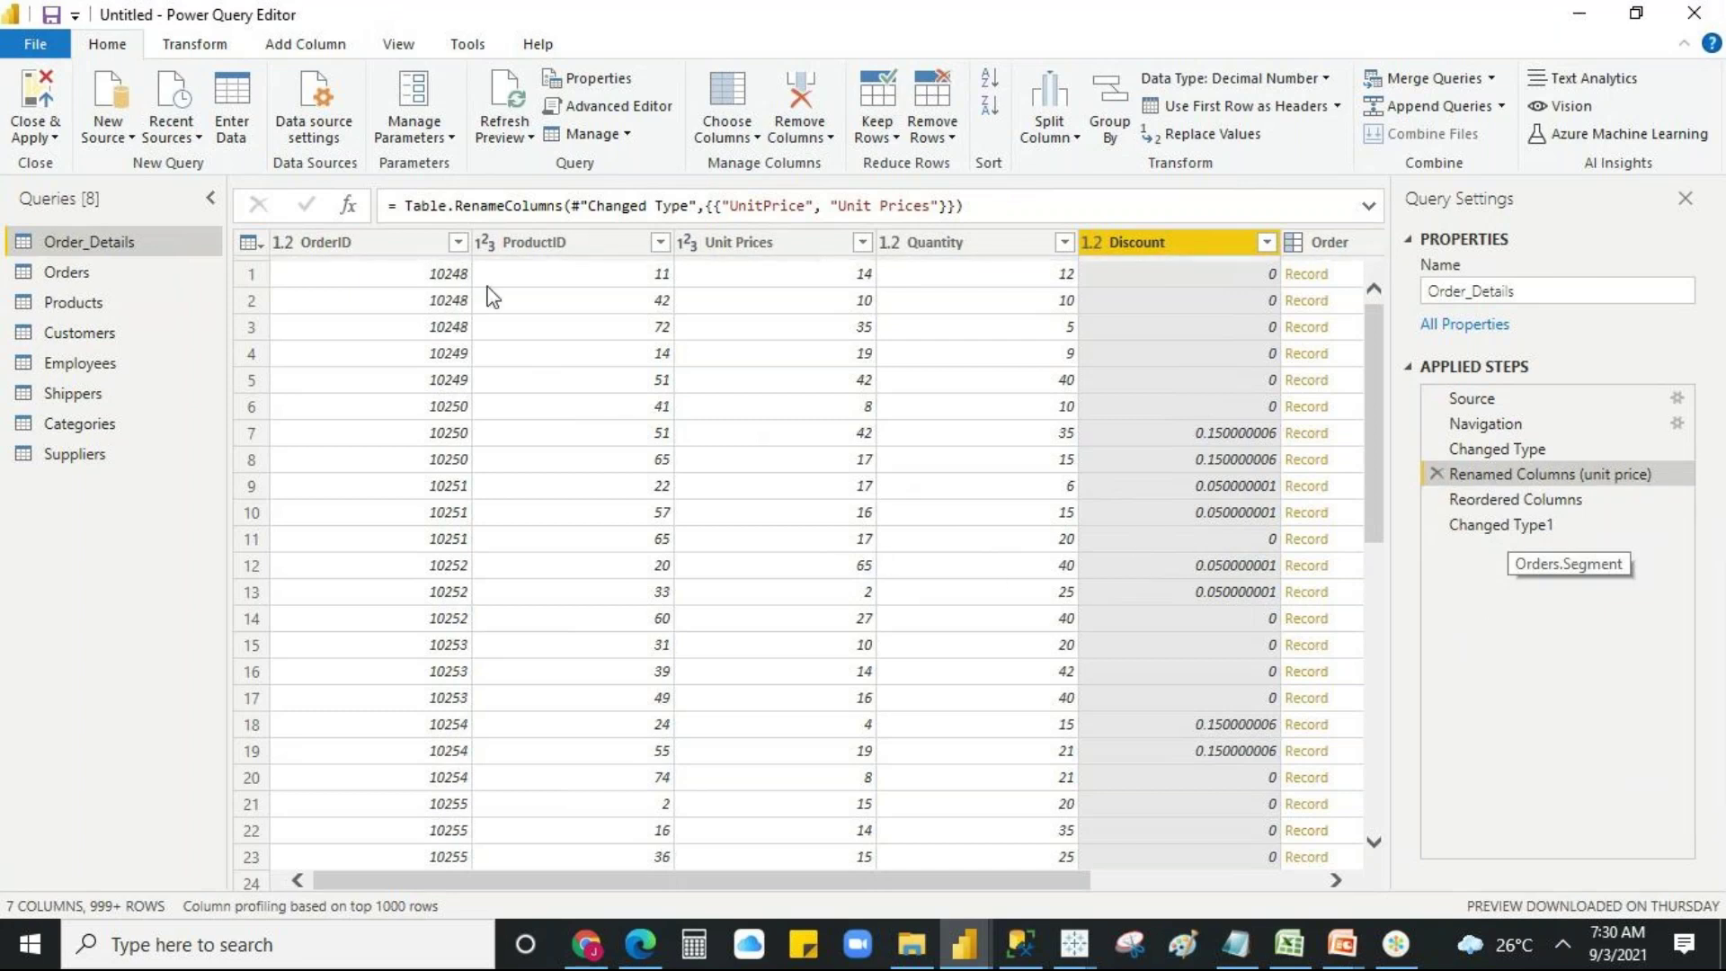
left_click(407, 242)
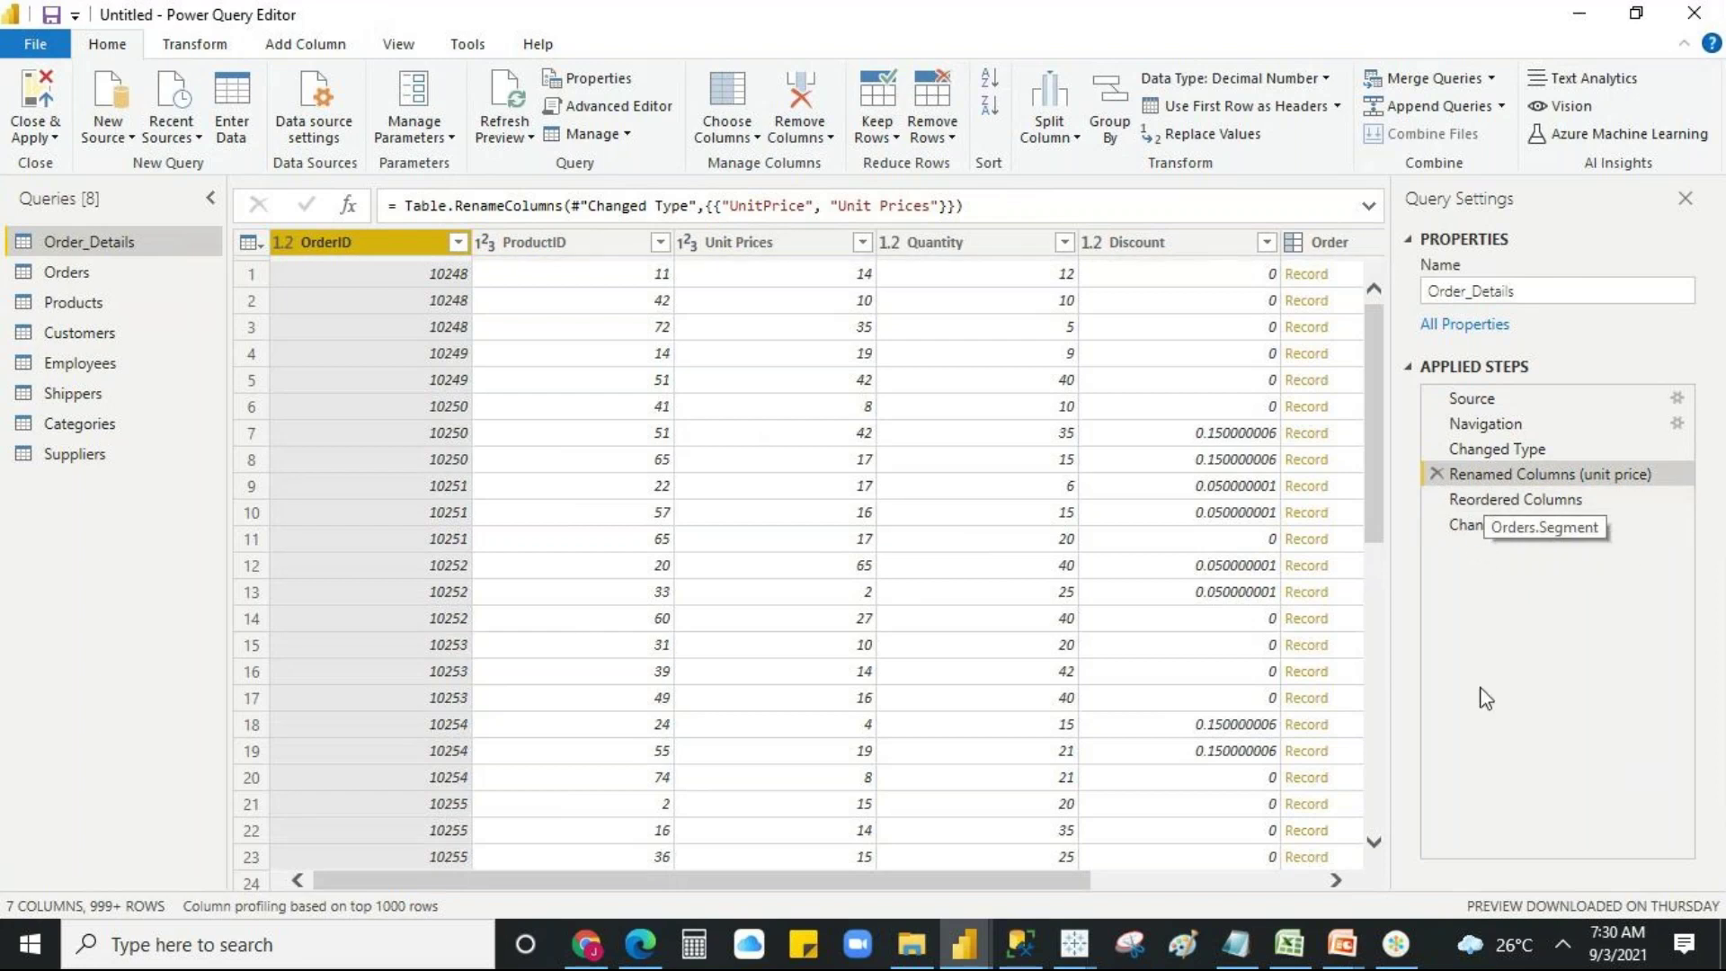
right_click(322, 235)
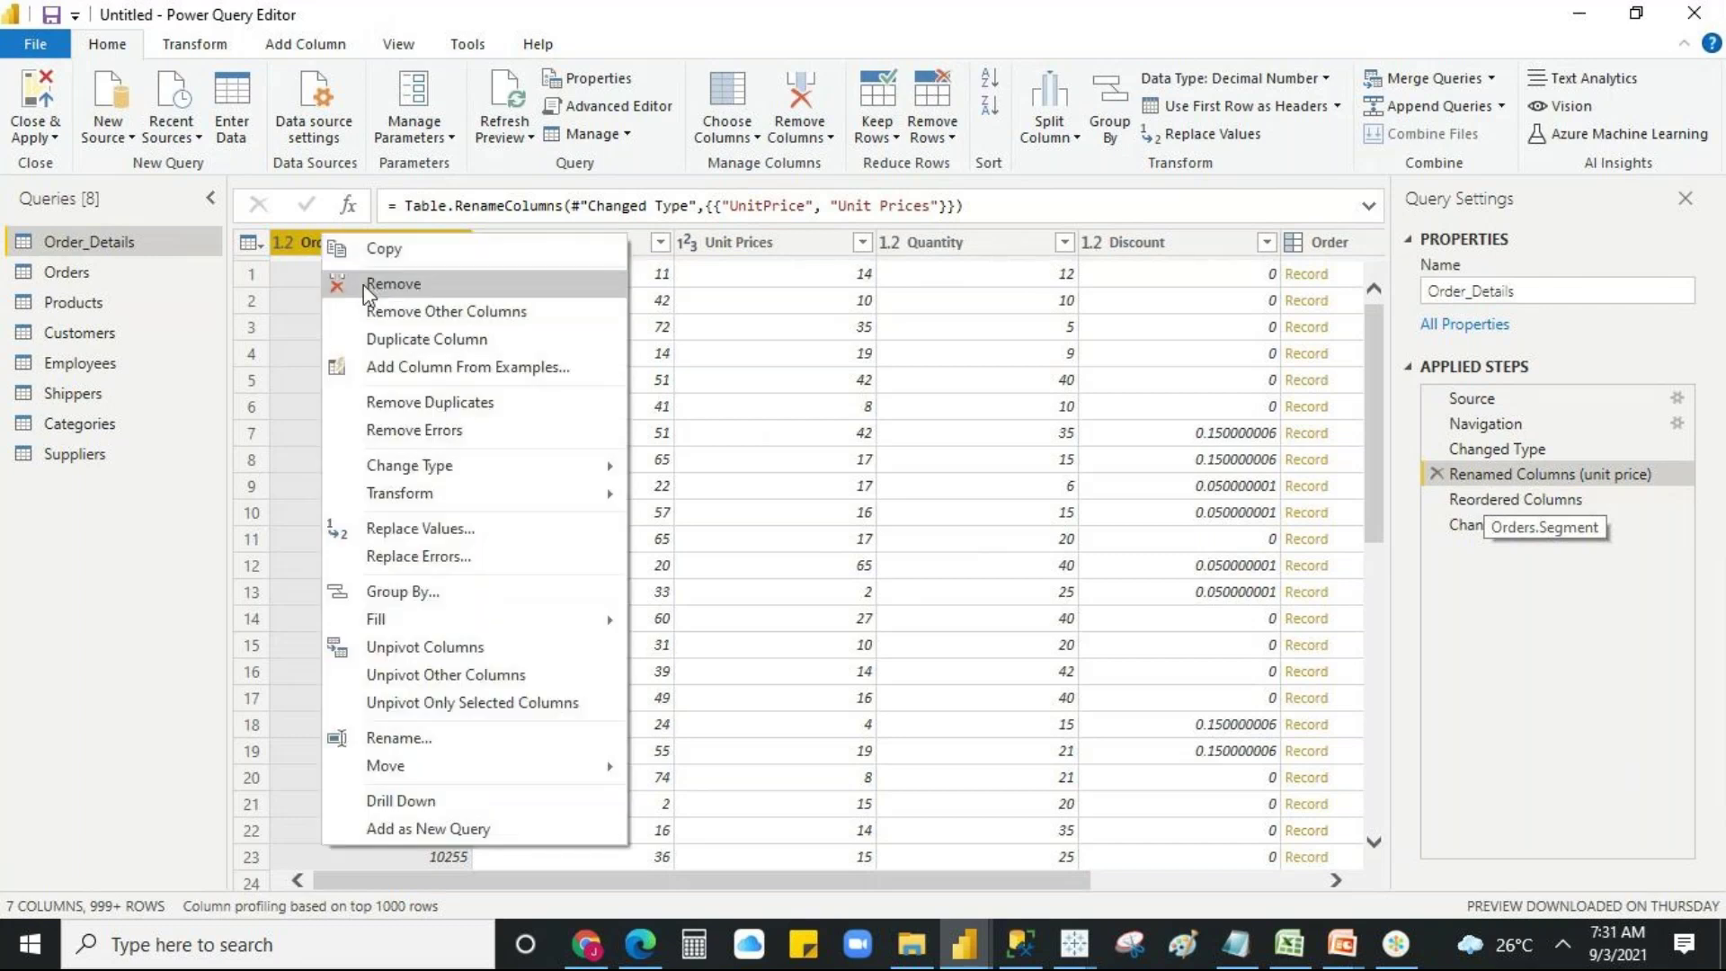
left_click(364, 286)
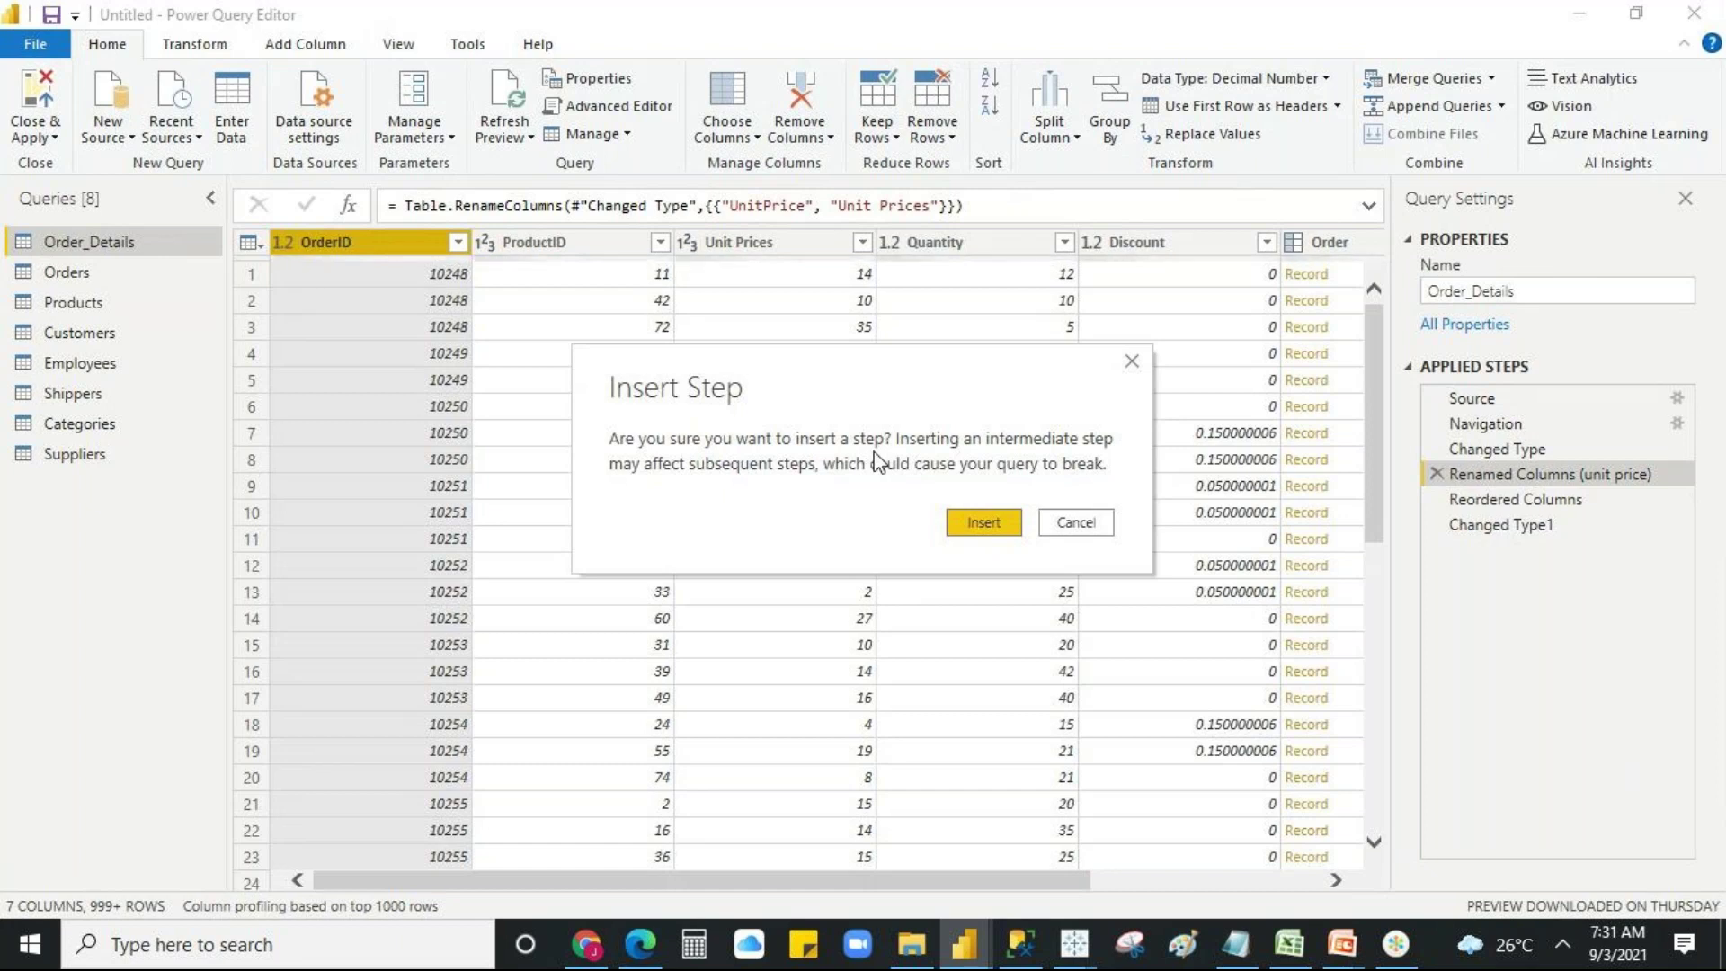
left_click(984, 514)
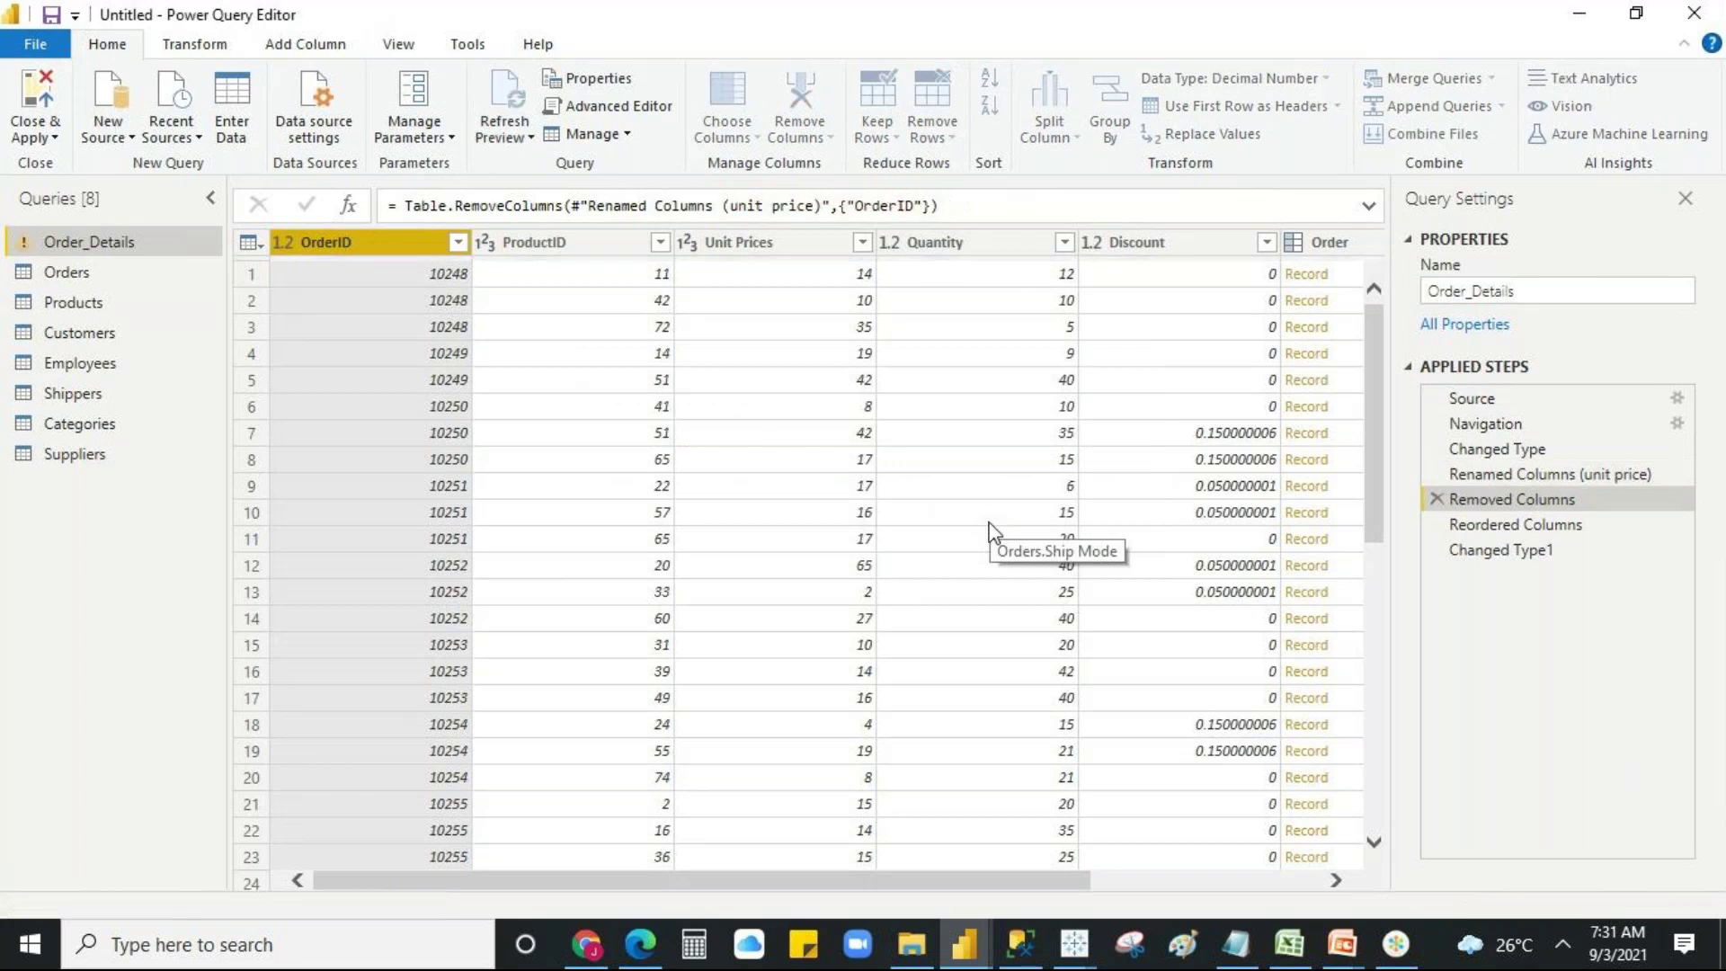
right_click(1553, 499)
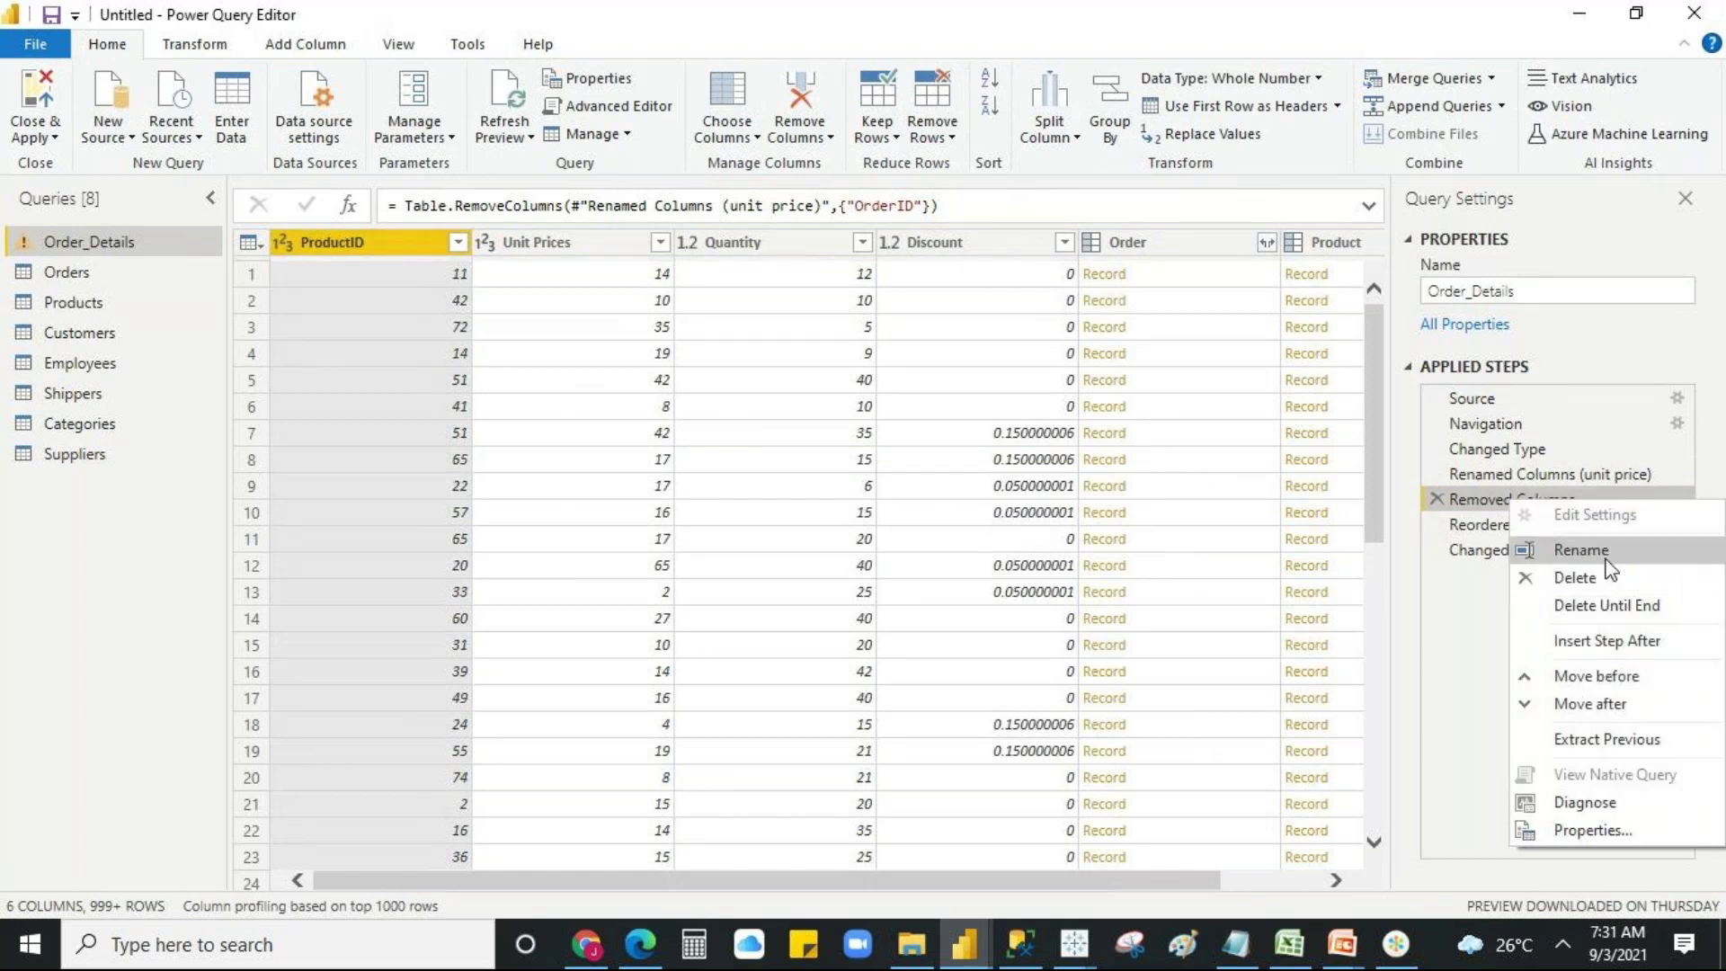
left_click(1580, 549)
left_click(1597, 501)
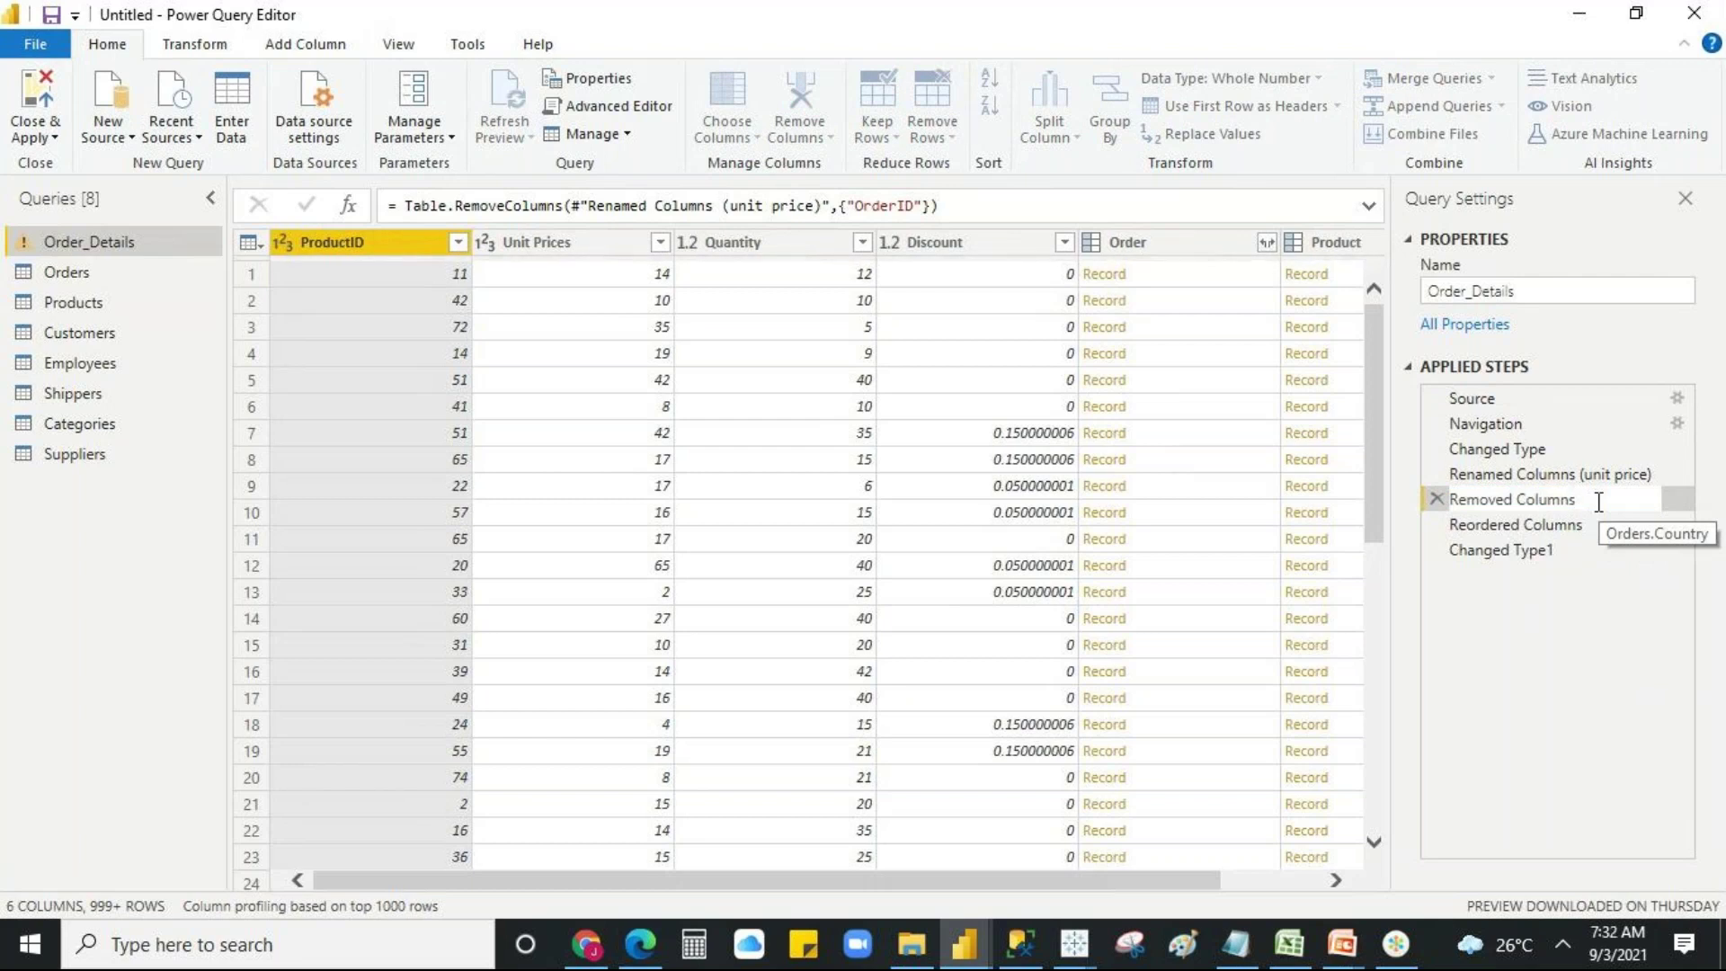
left_click(1556, 697)
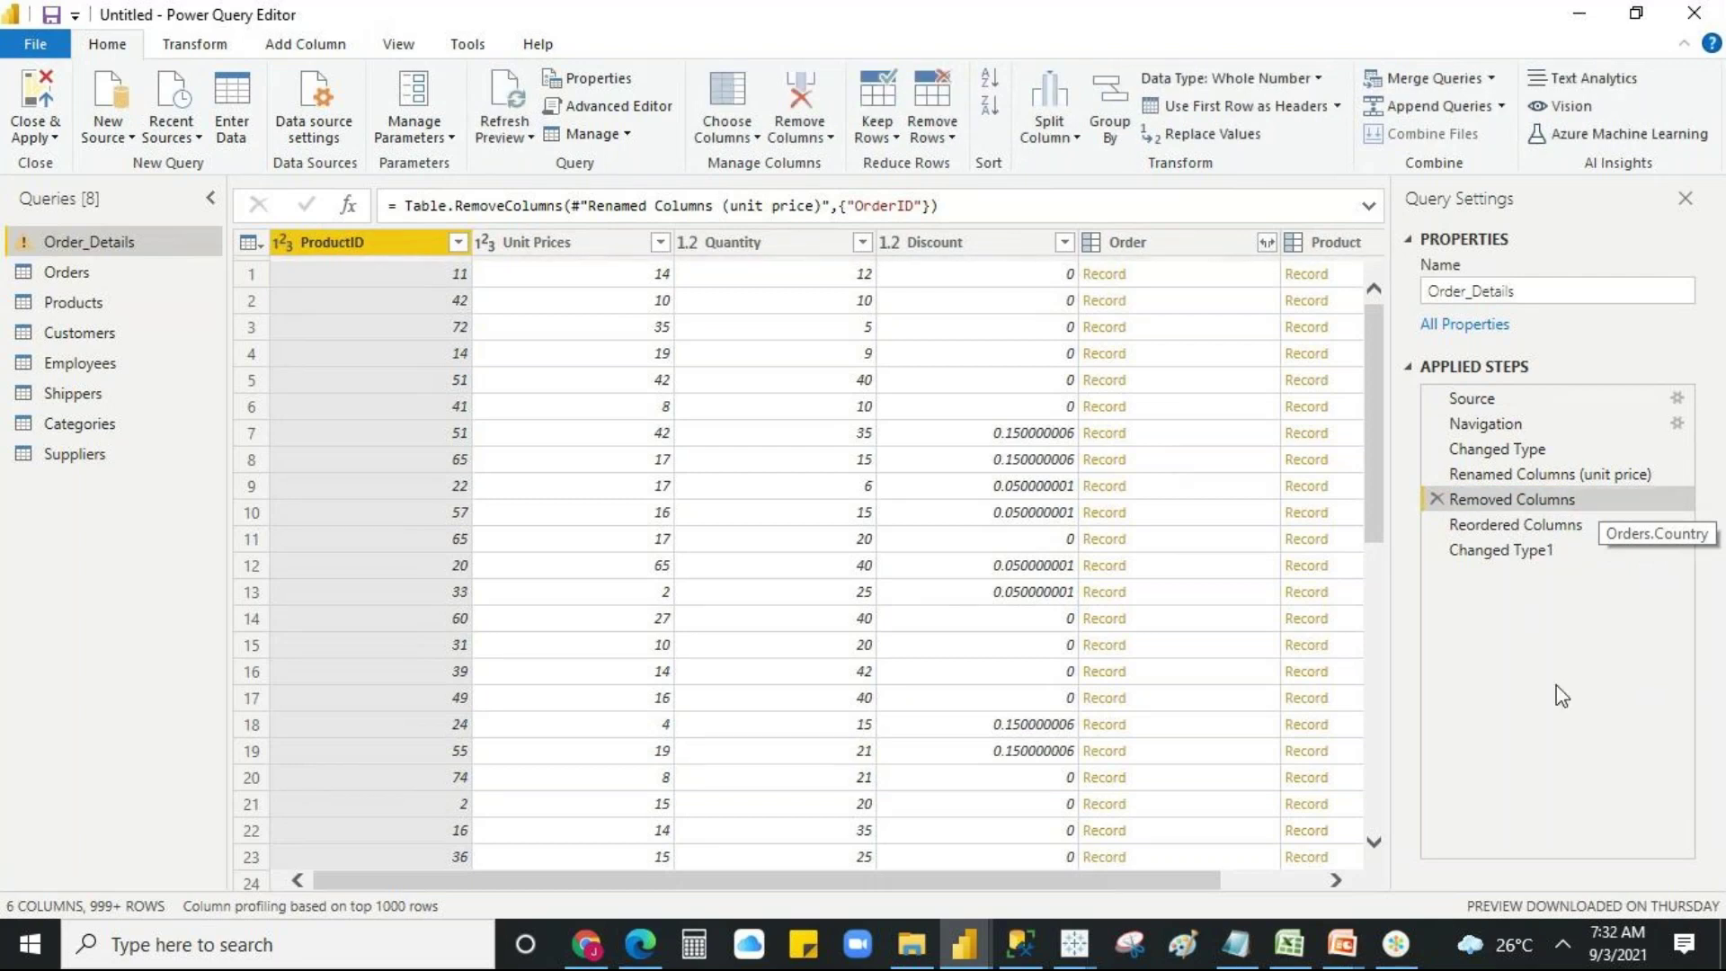
- Delete the inserted Removed Columns step and select the Changed Type1 step
left_click(1436, 500)
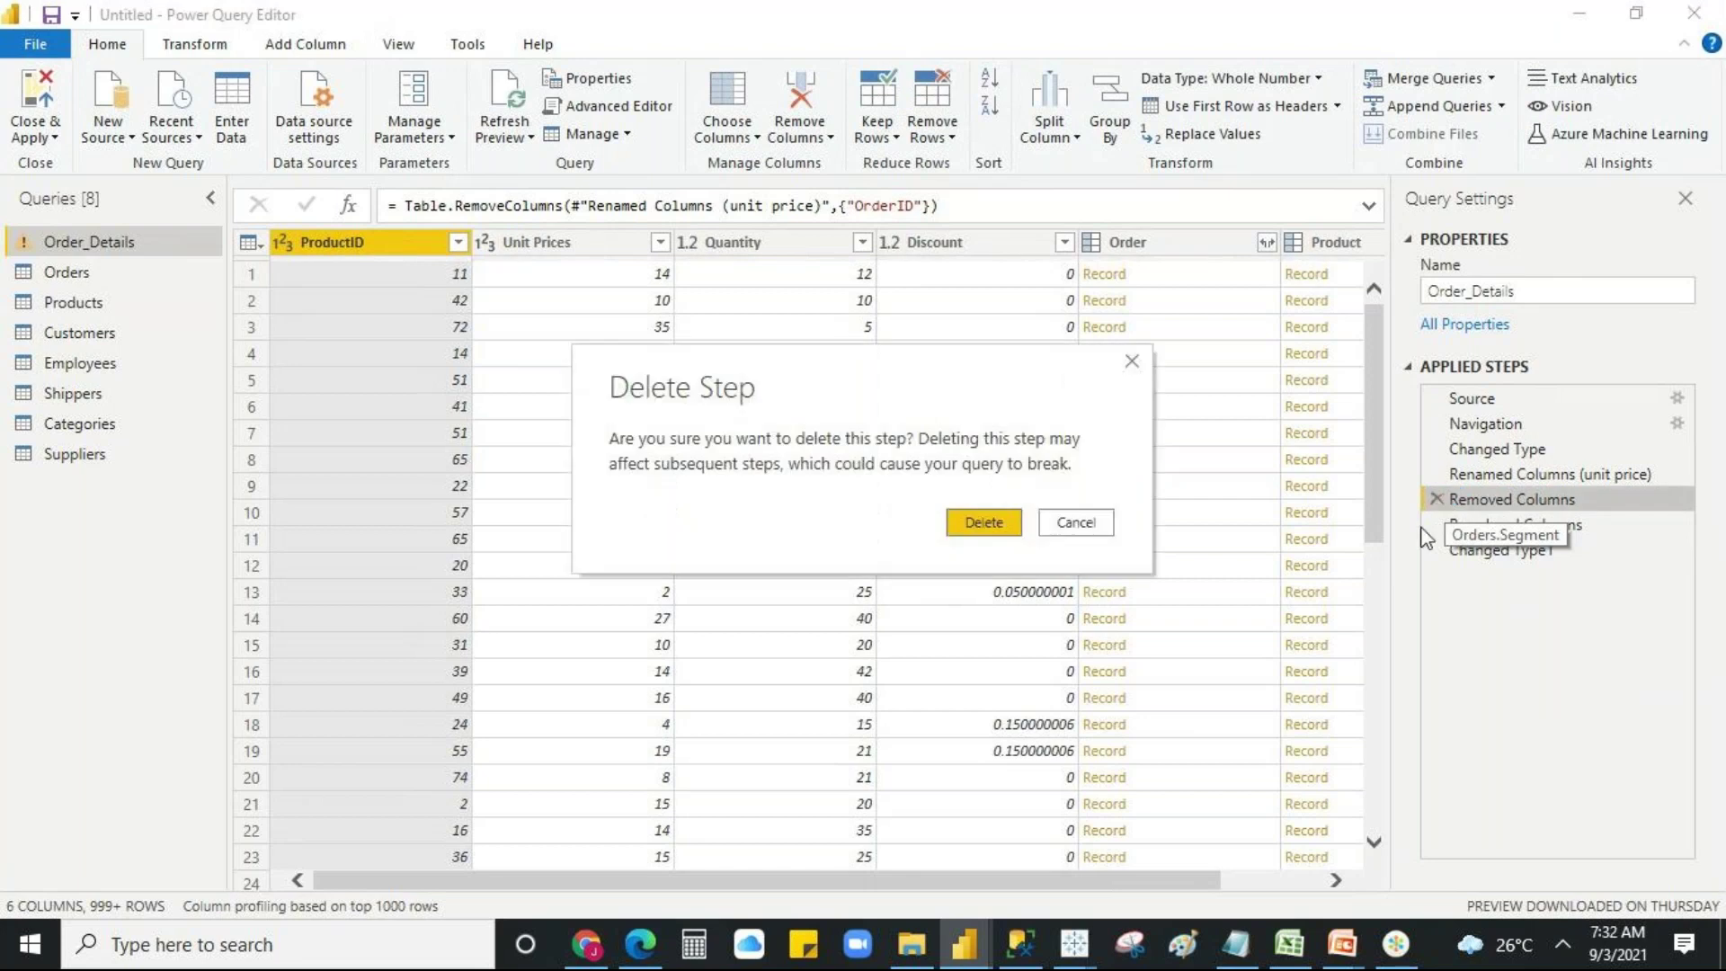
left_click(984, 529)
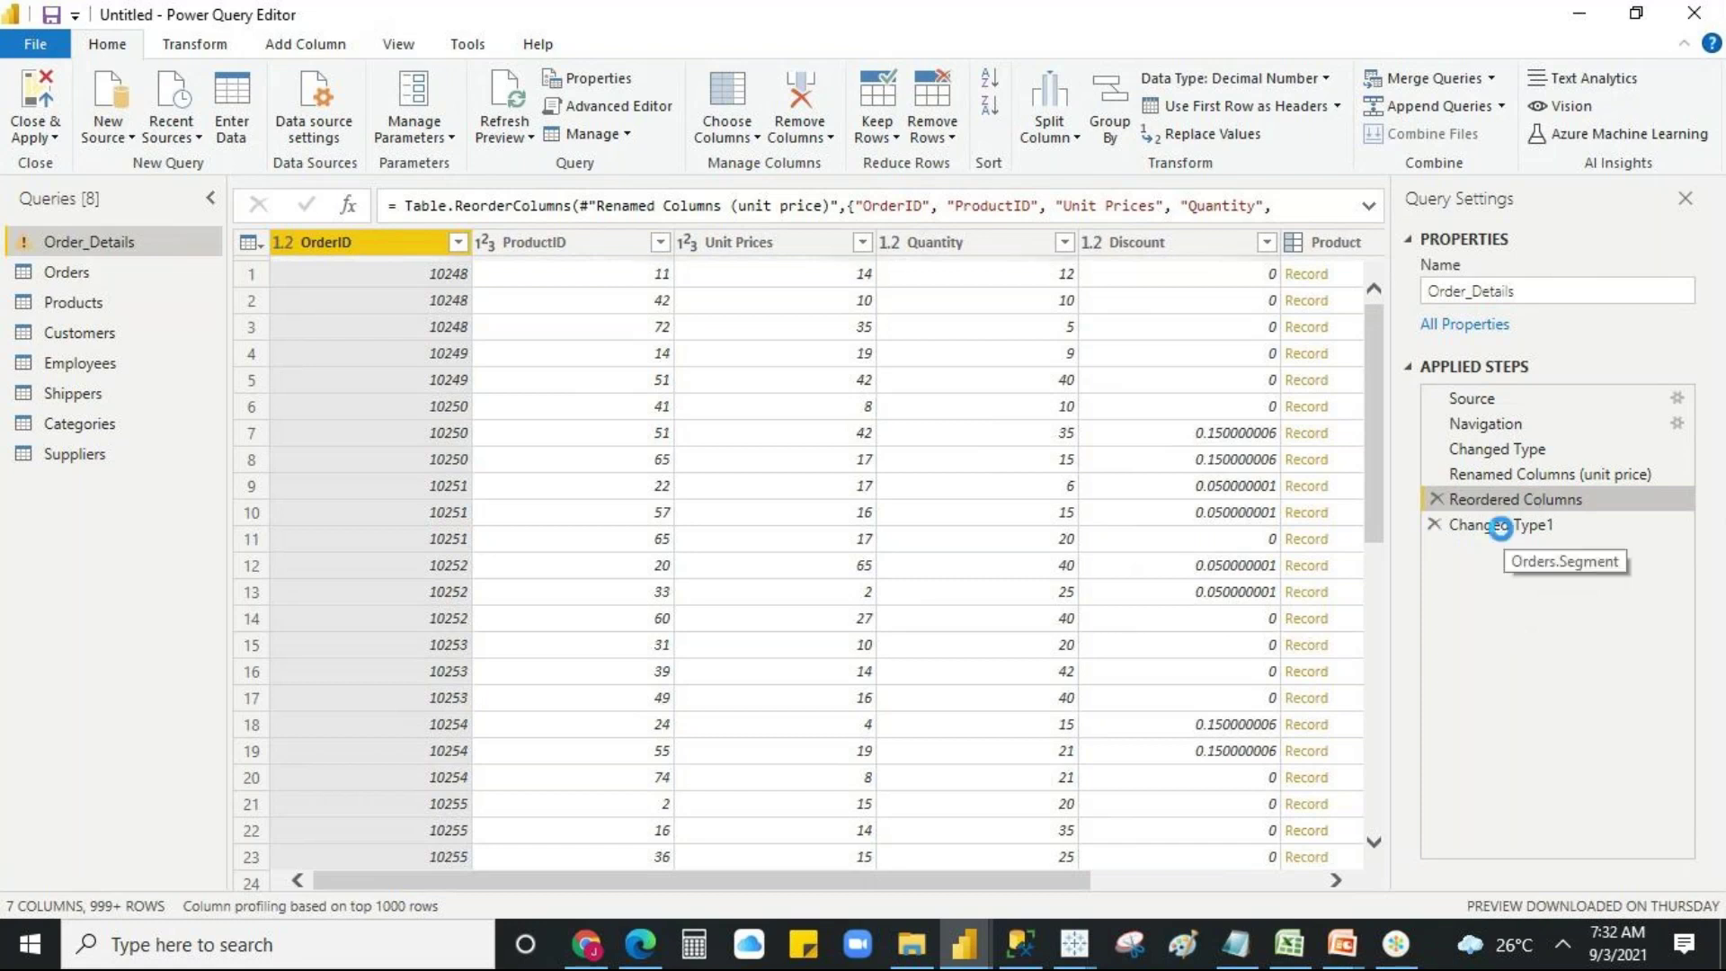
left_click(1499, 528)
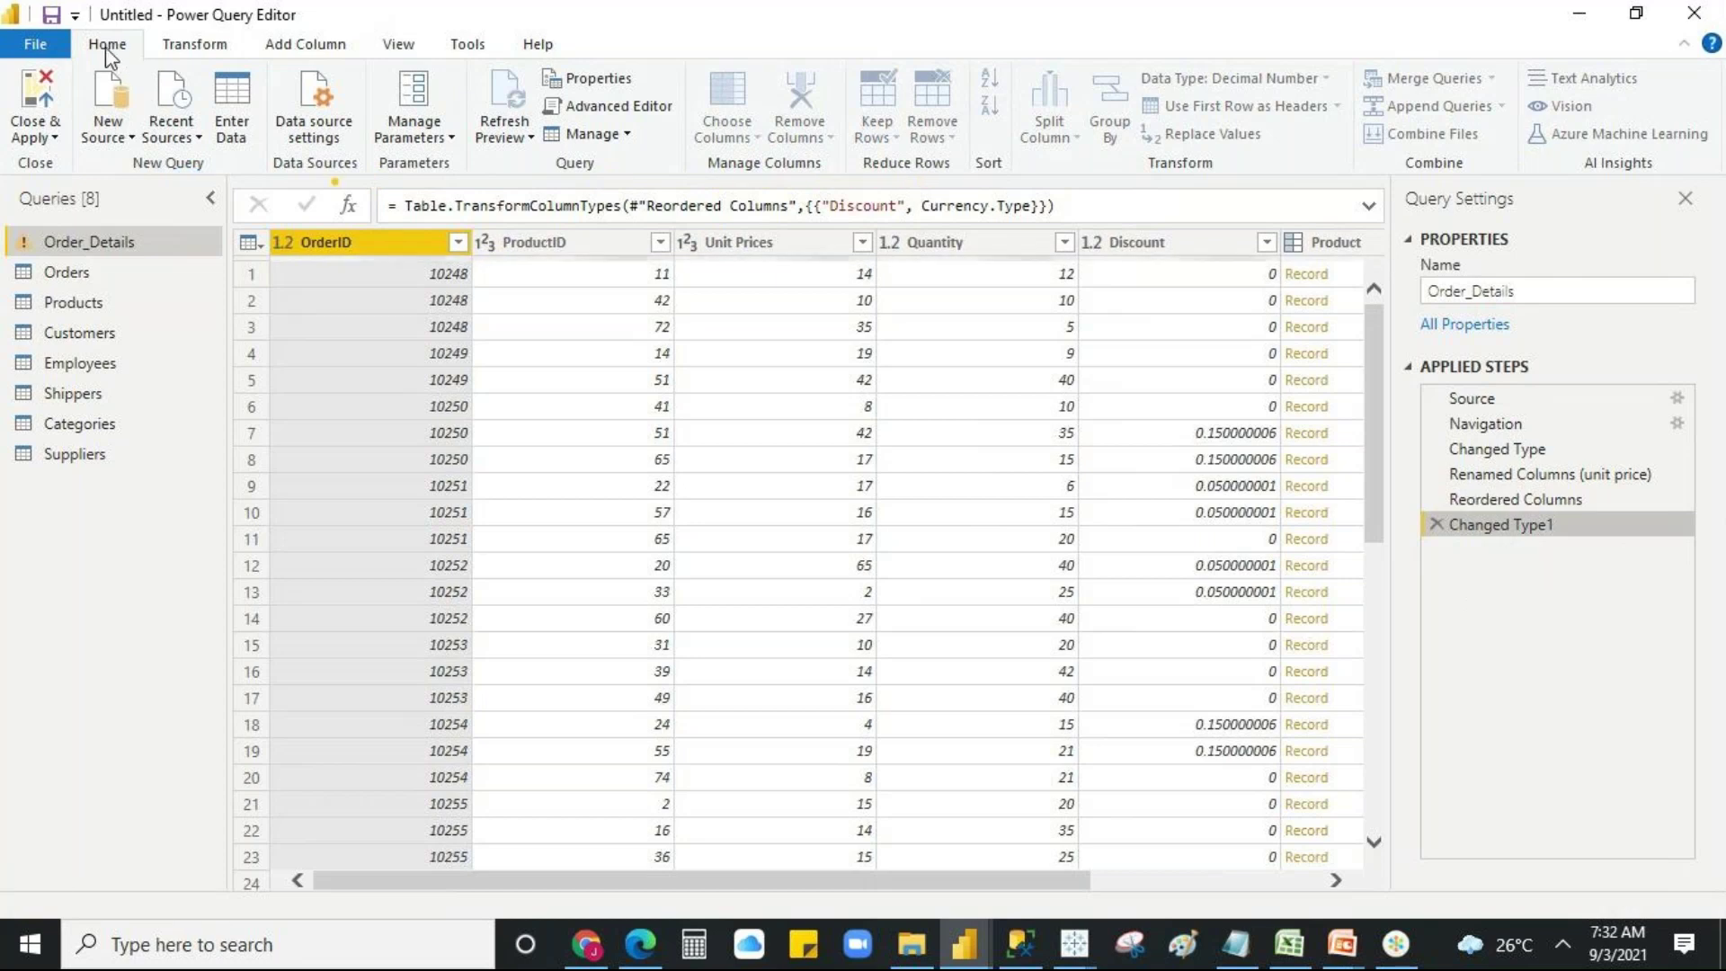
- Open the M code of Order_Details in the Advanced Editor and highlight the whole script from let to the final Changed Type1 line
left_click(616, 115)
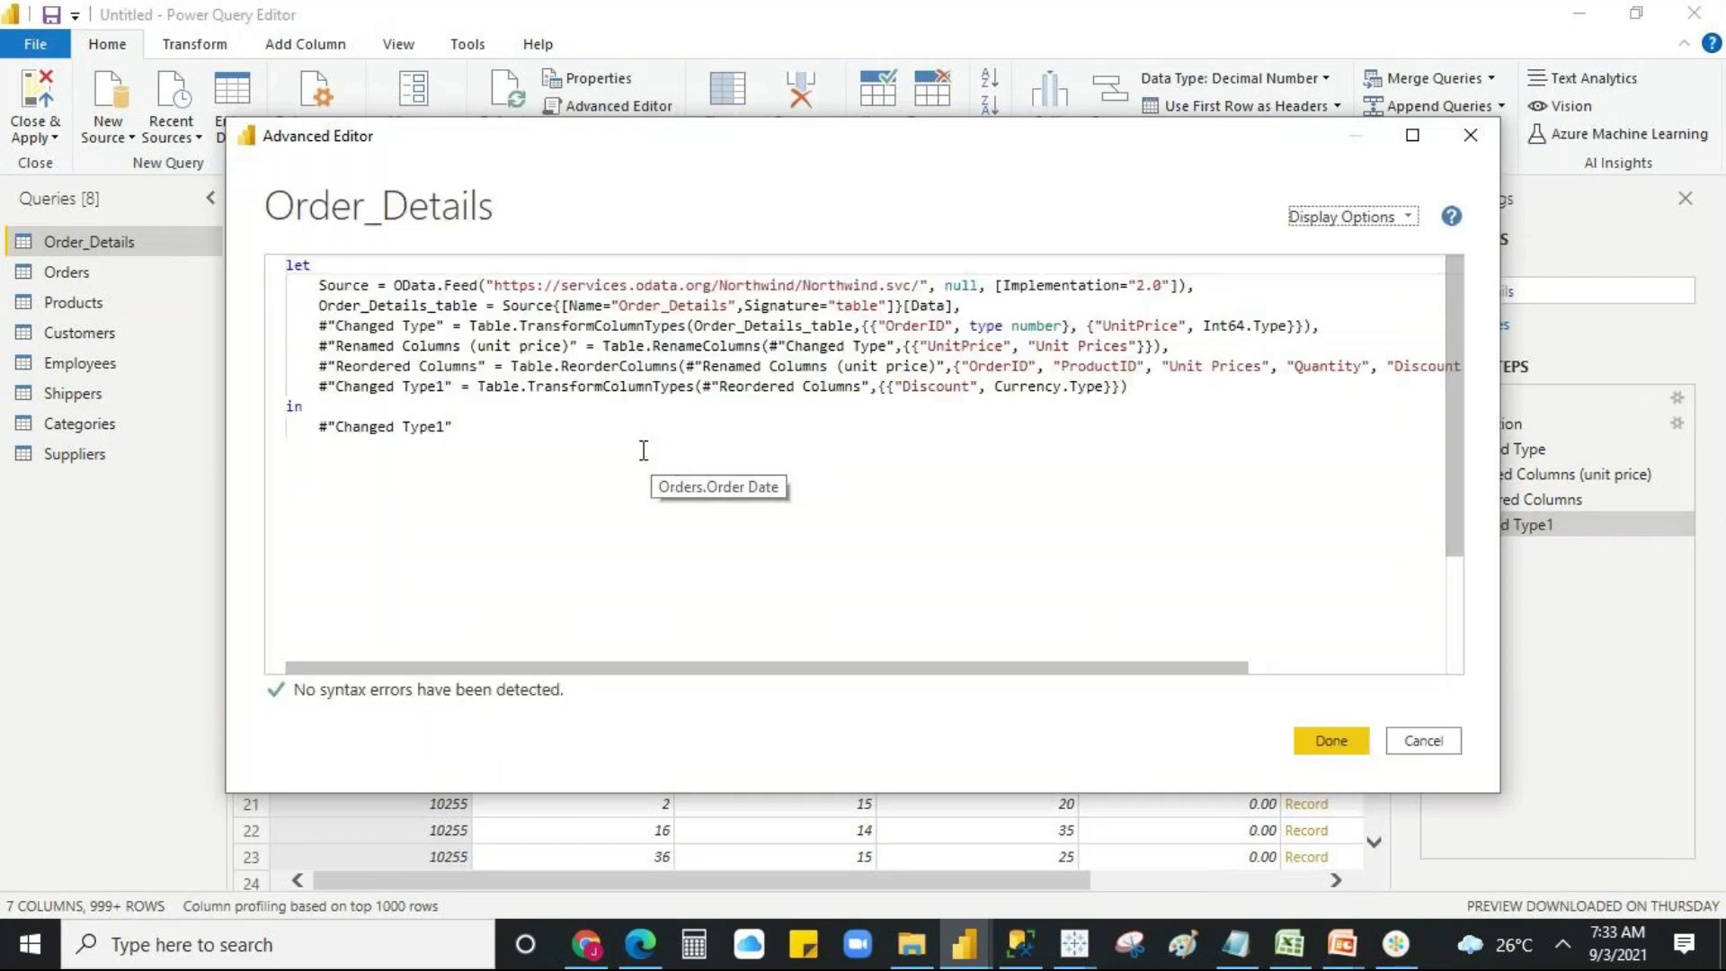
left_click_drag(474, 432, 270, 238)
left_click(504, 486)
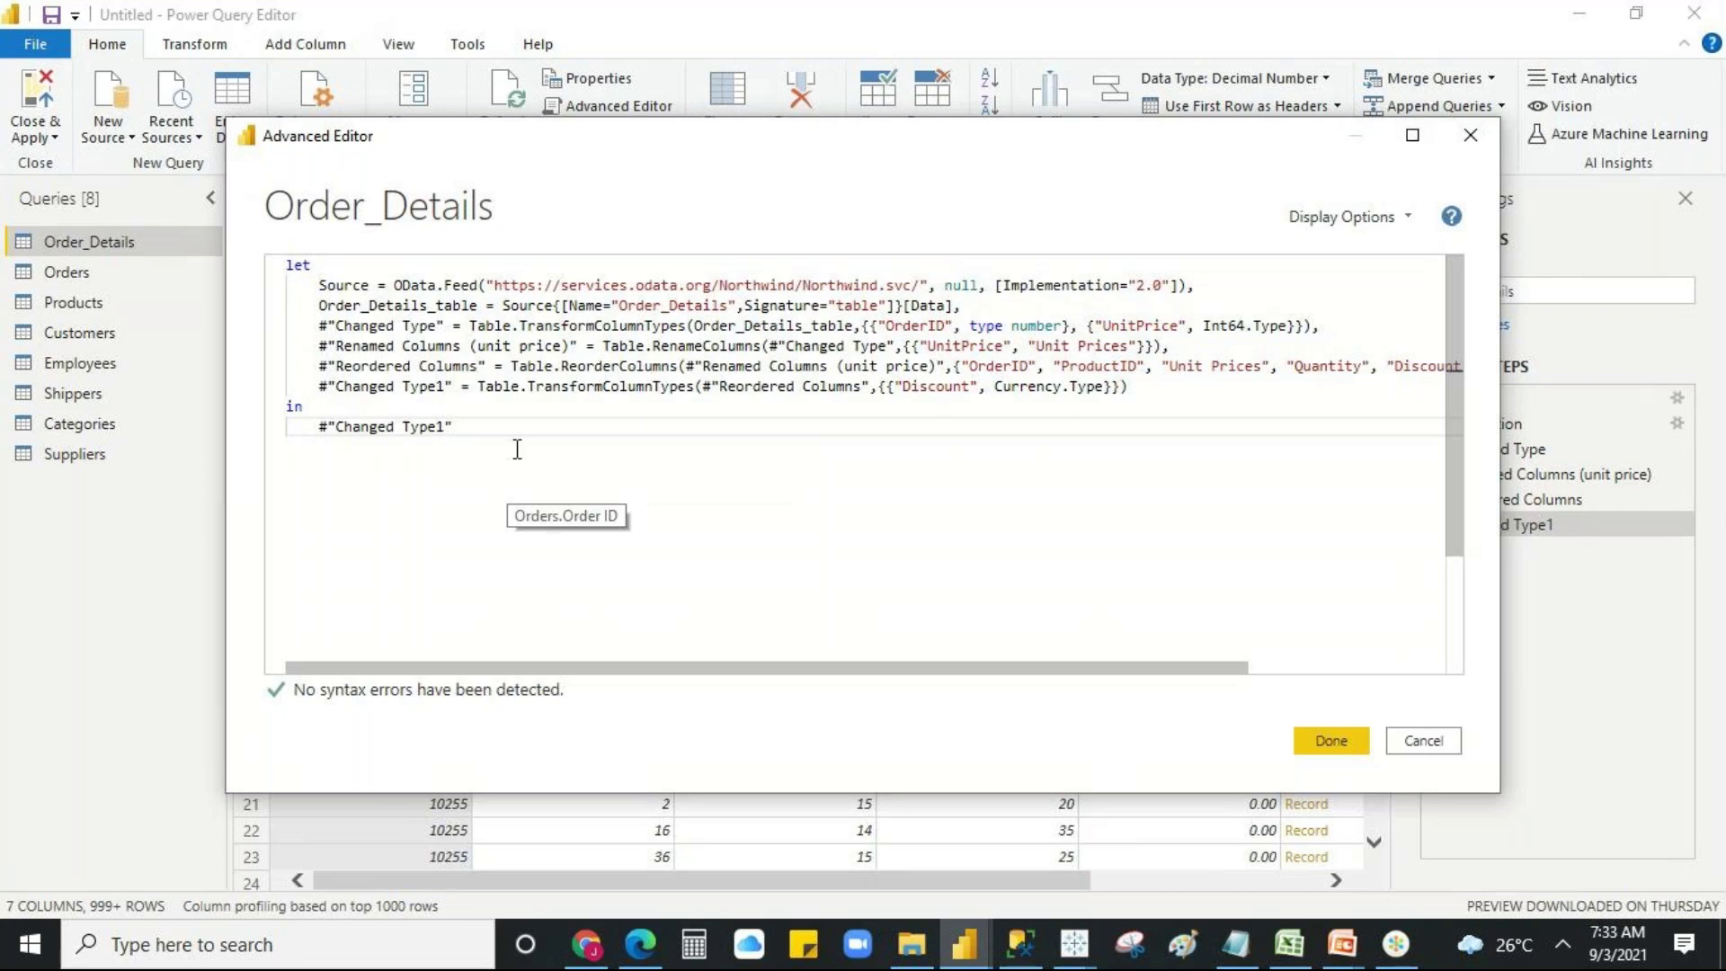
left_click_drag(501, 422, 218, 250)
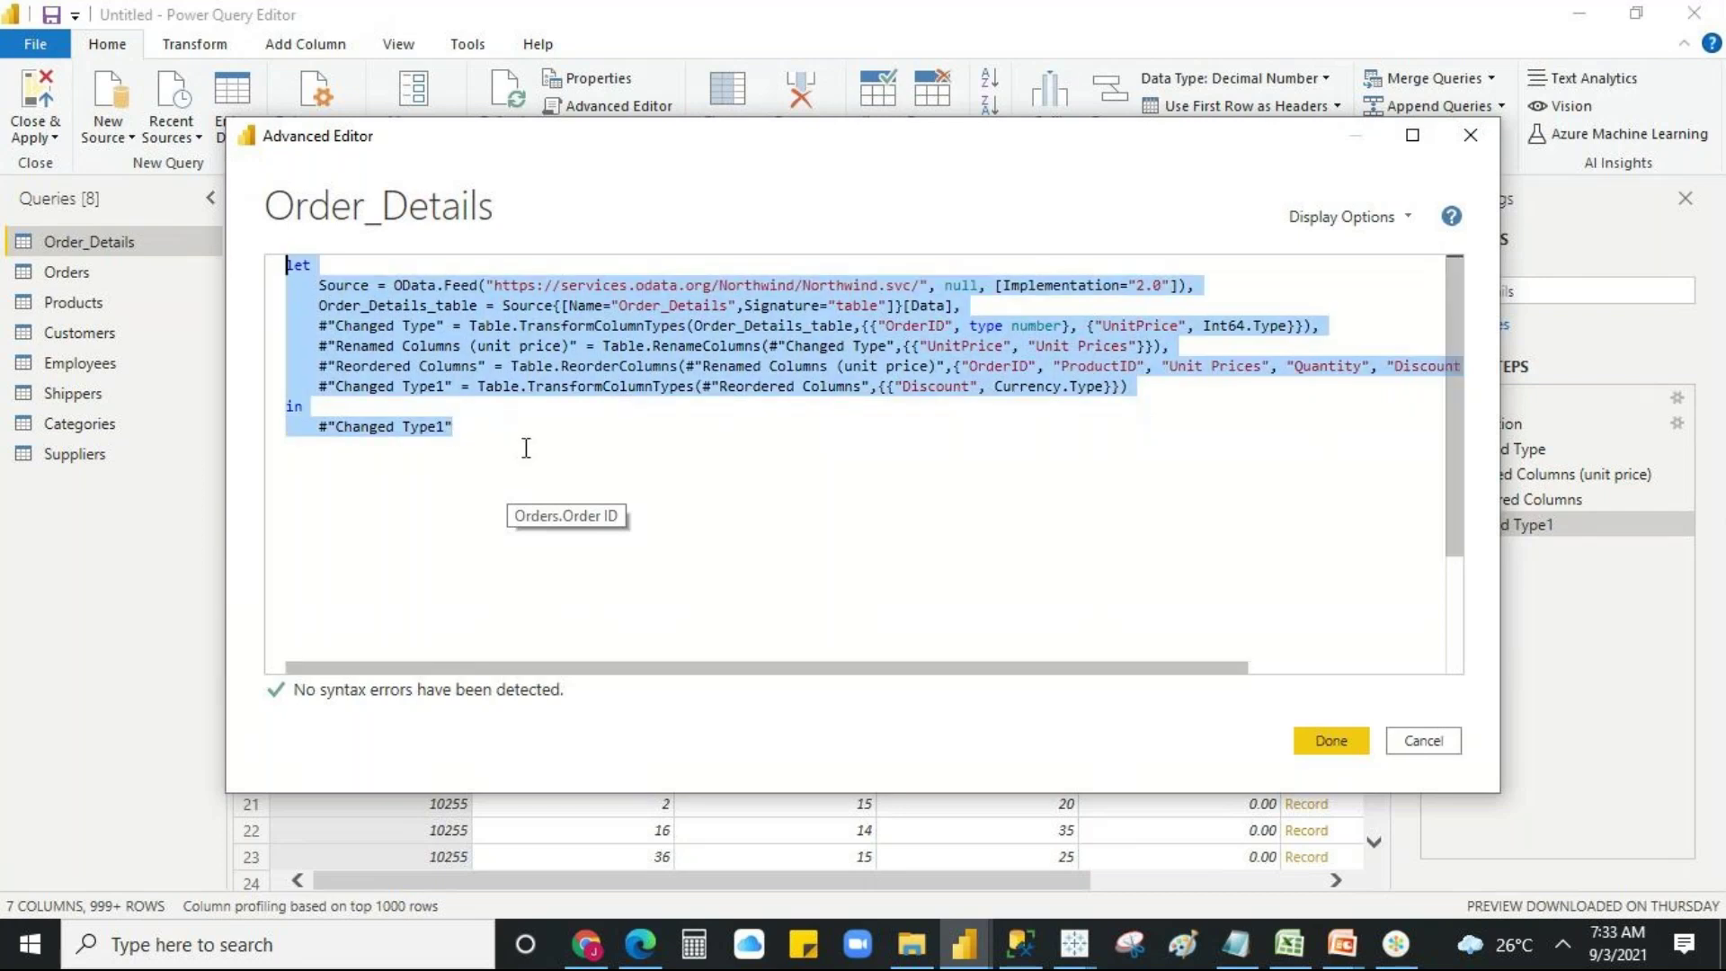
left_click(486, 421)
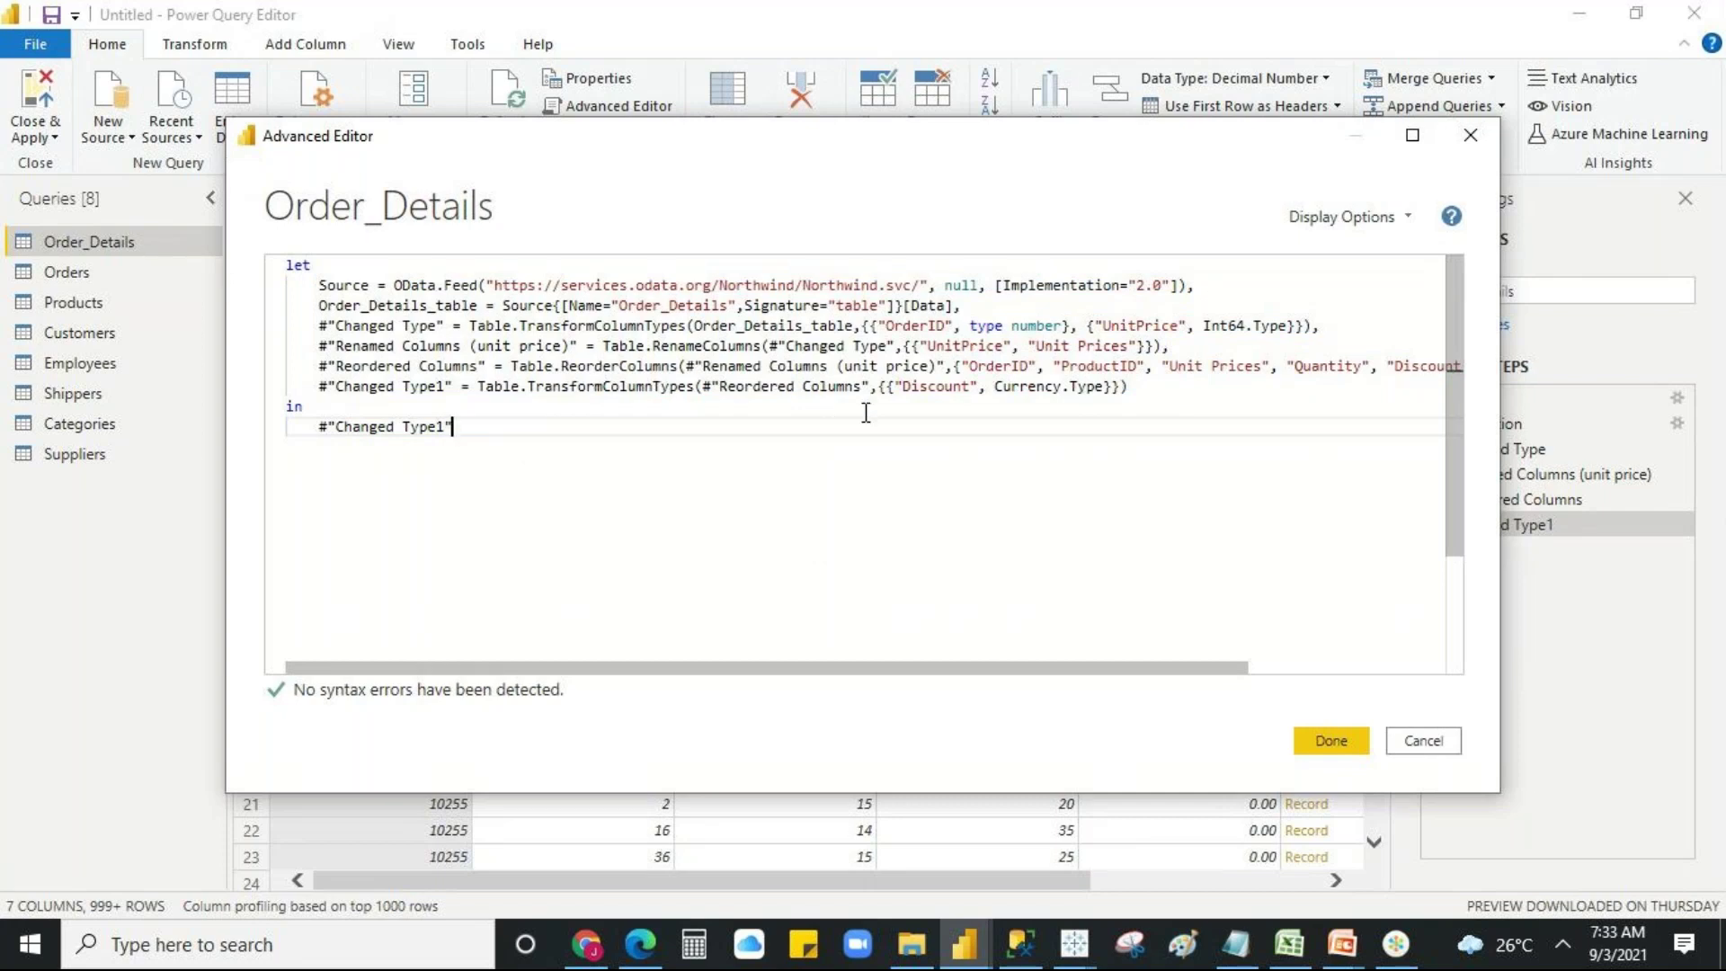
key("ctrl+a")
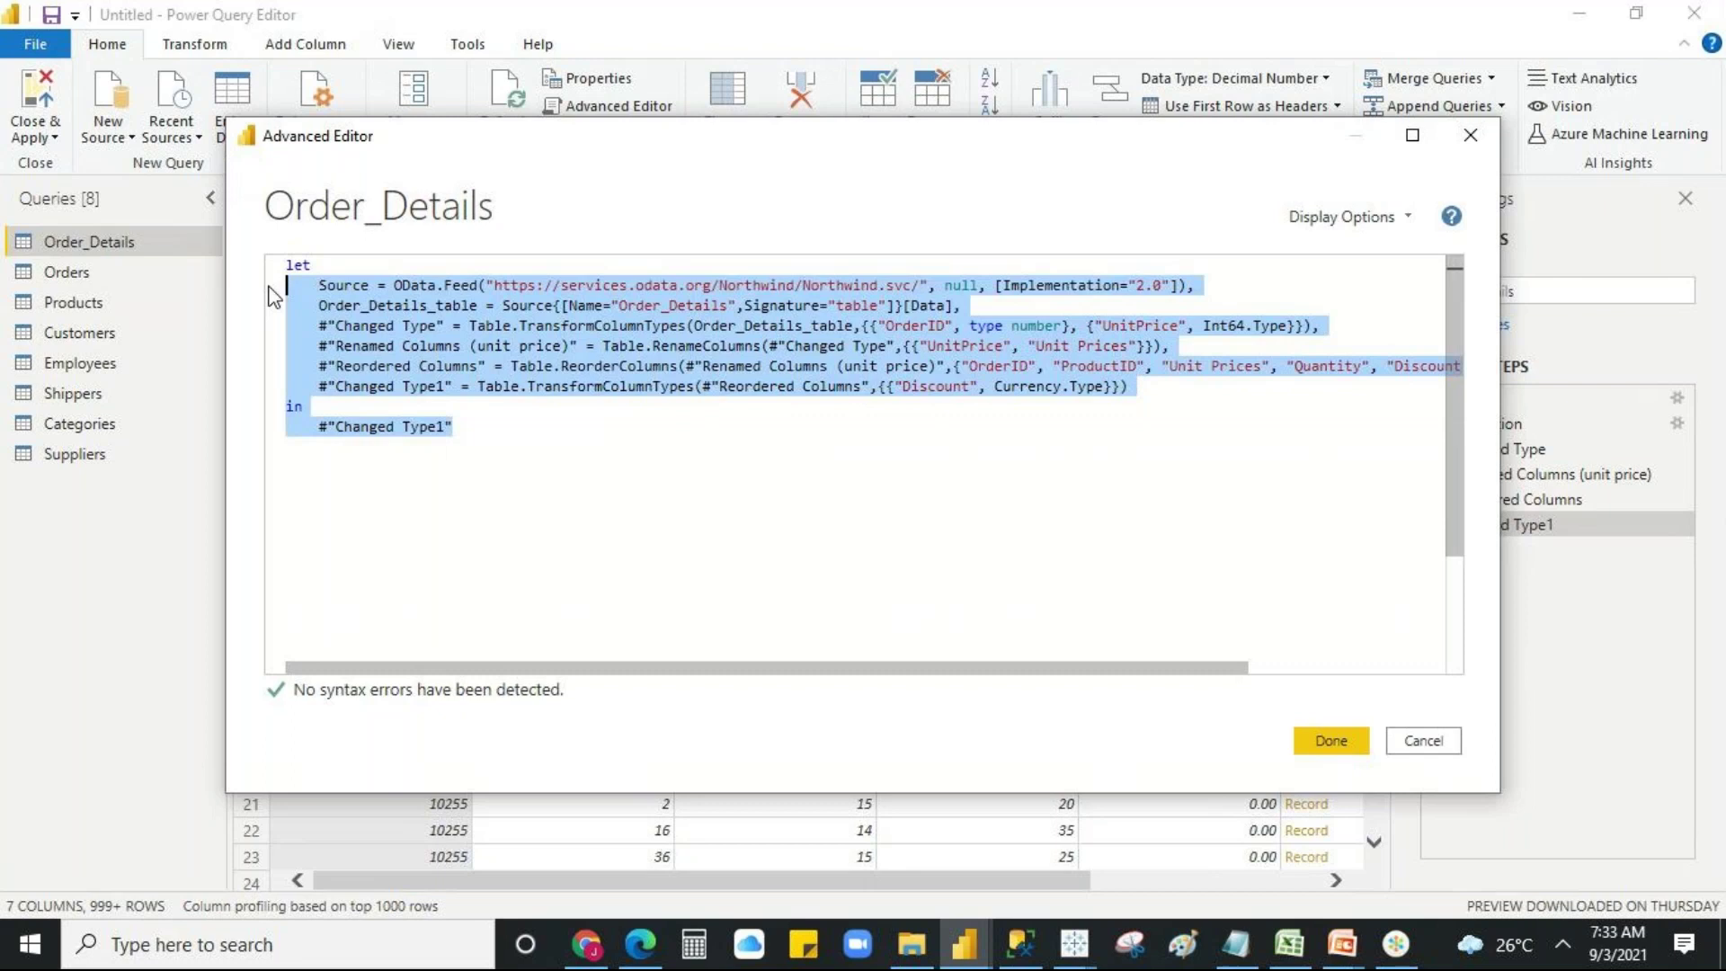
left_click(698, 513)
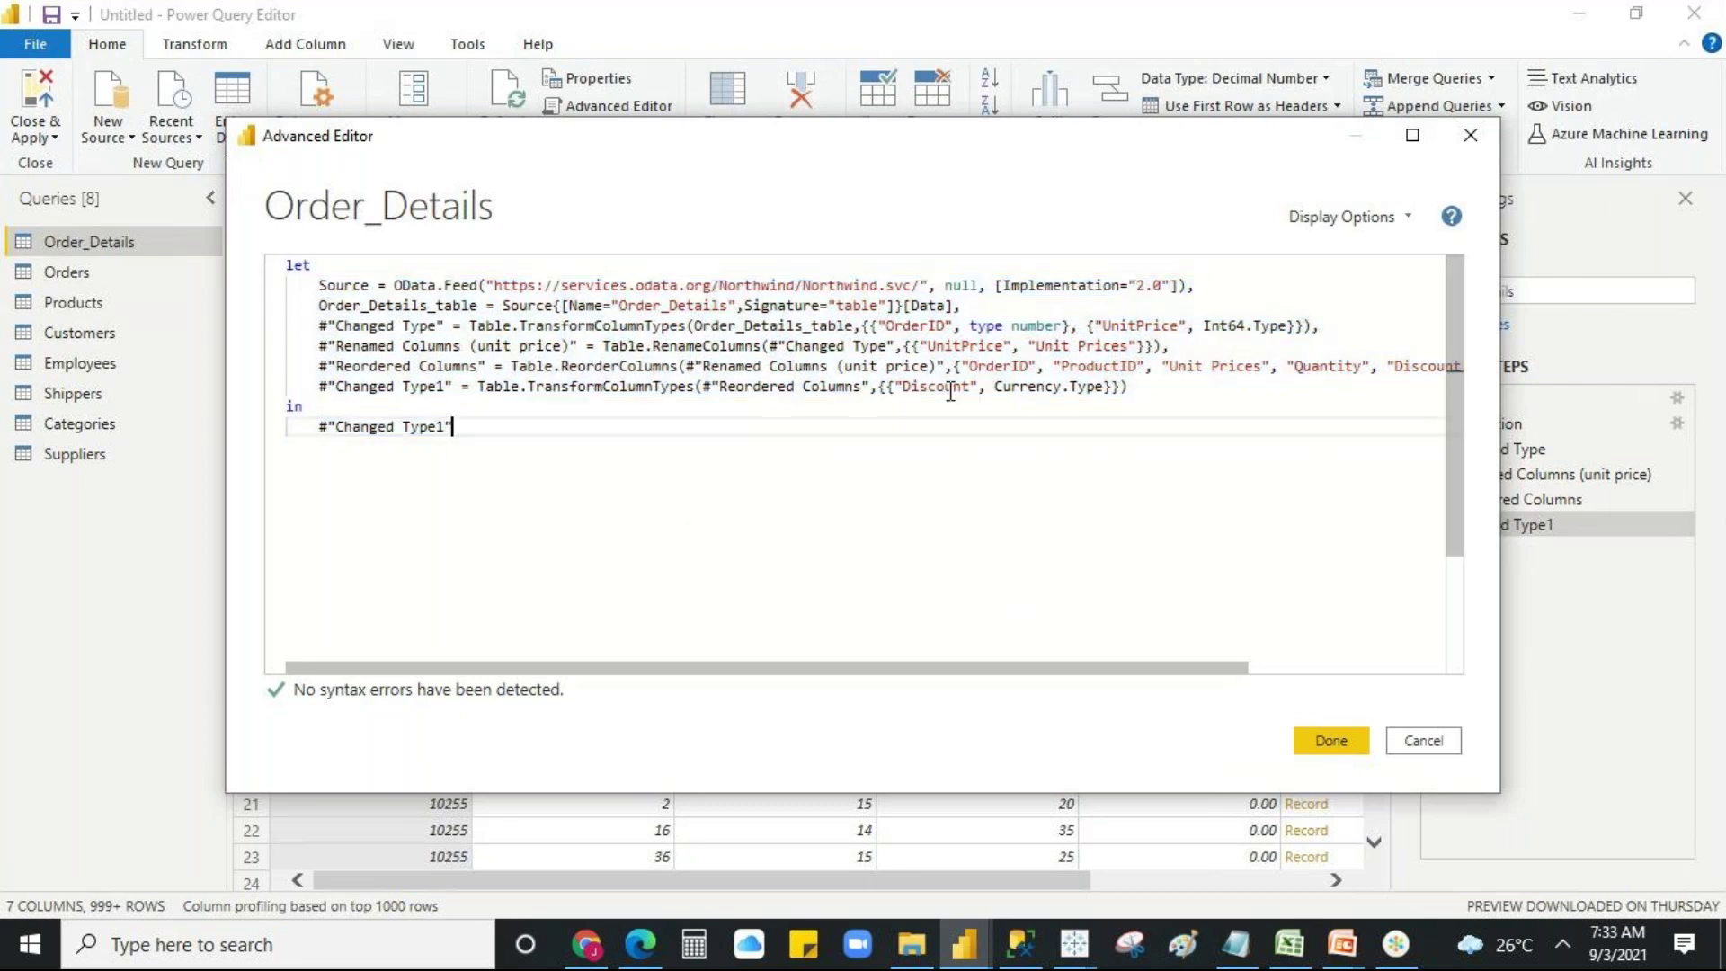
- Examine the Changed Type line and the Renamed Columns (unit price) line with its new column name in the M code
left_click_drag(468, 326, 1265, 330)
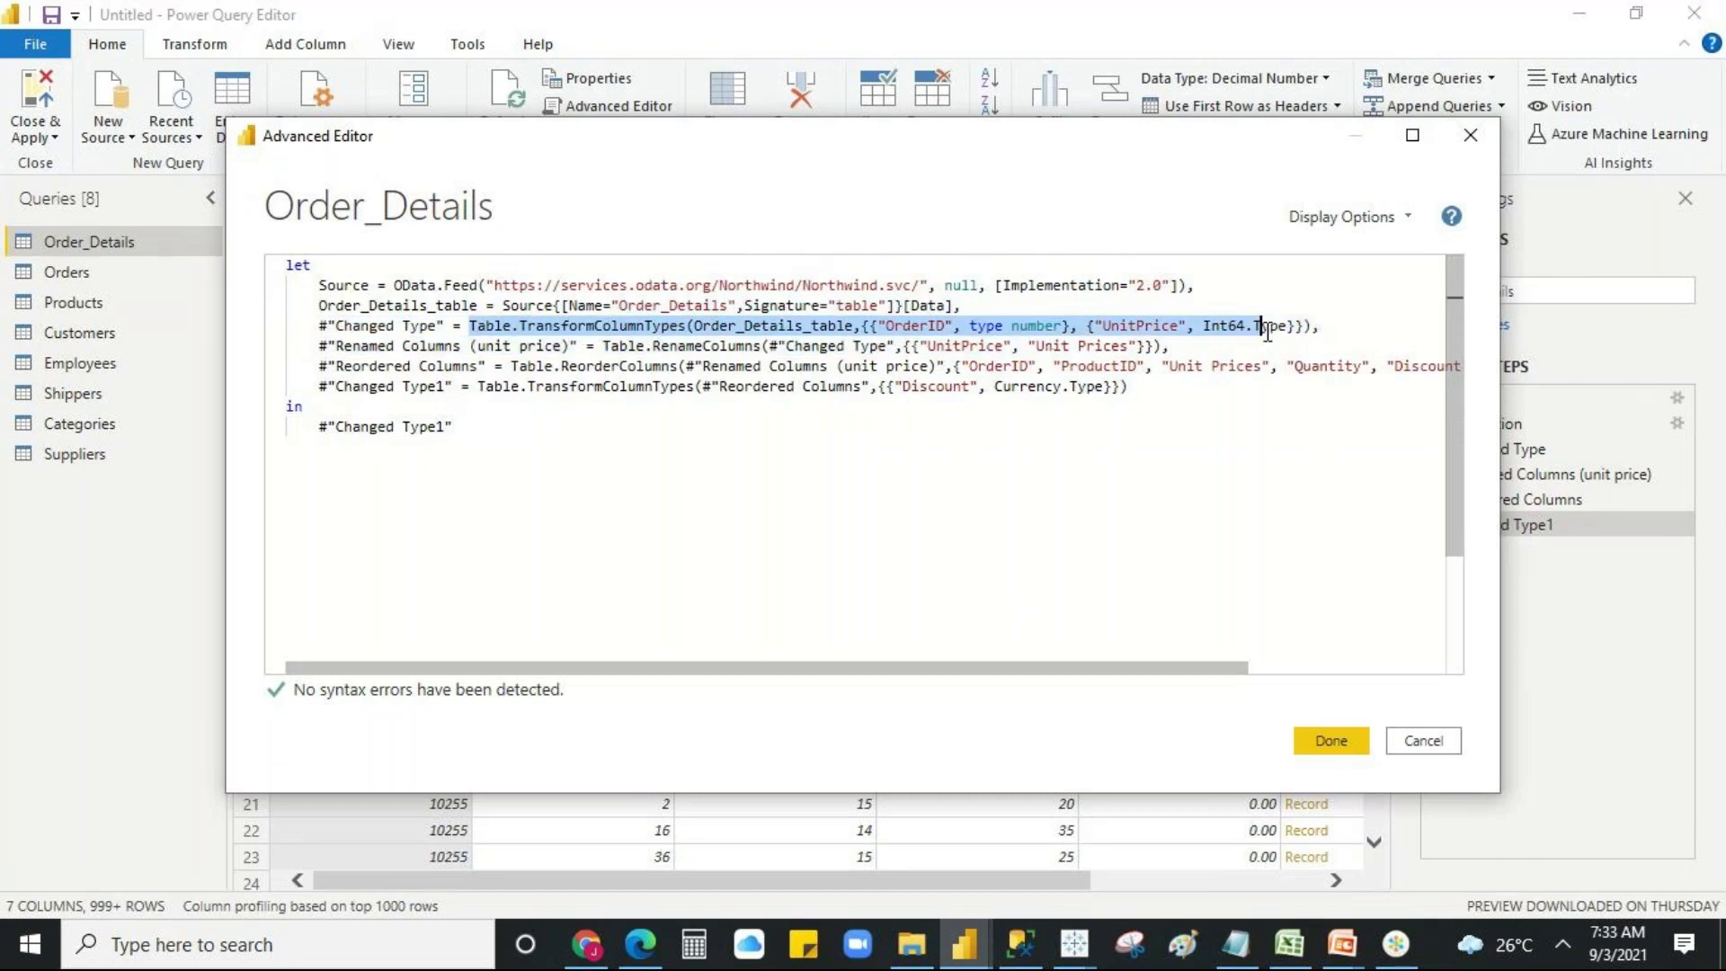
left_click(709, 423)
left_click_drag(334, 346, 463, 346)
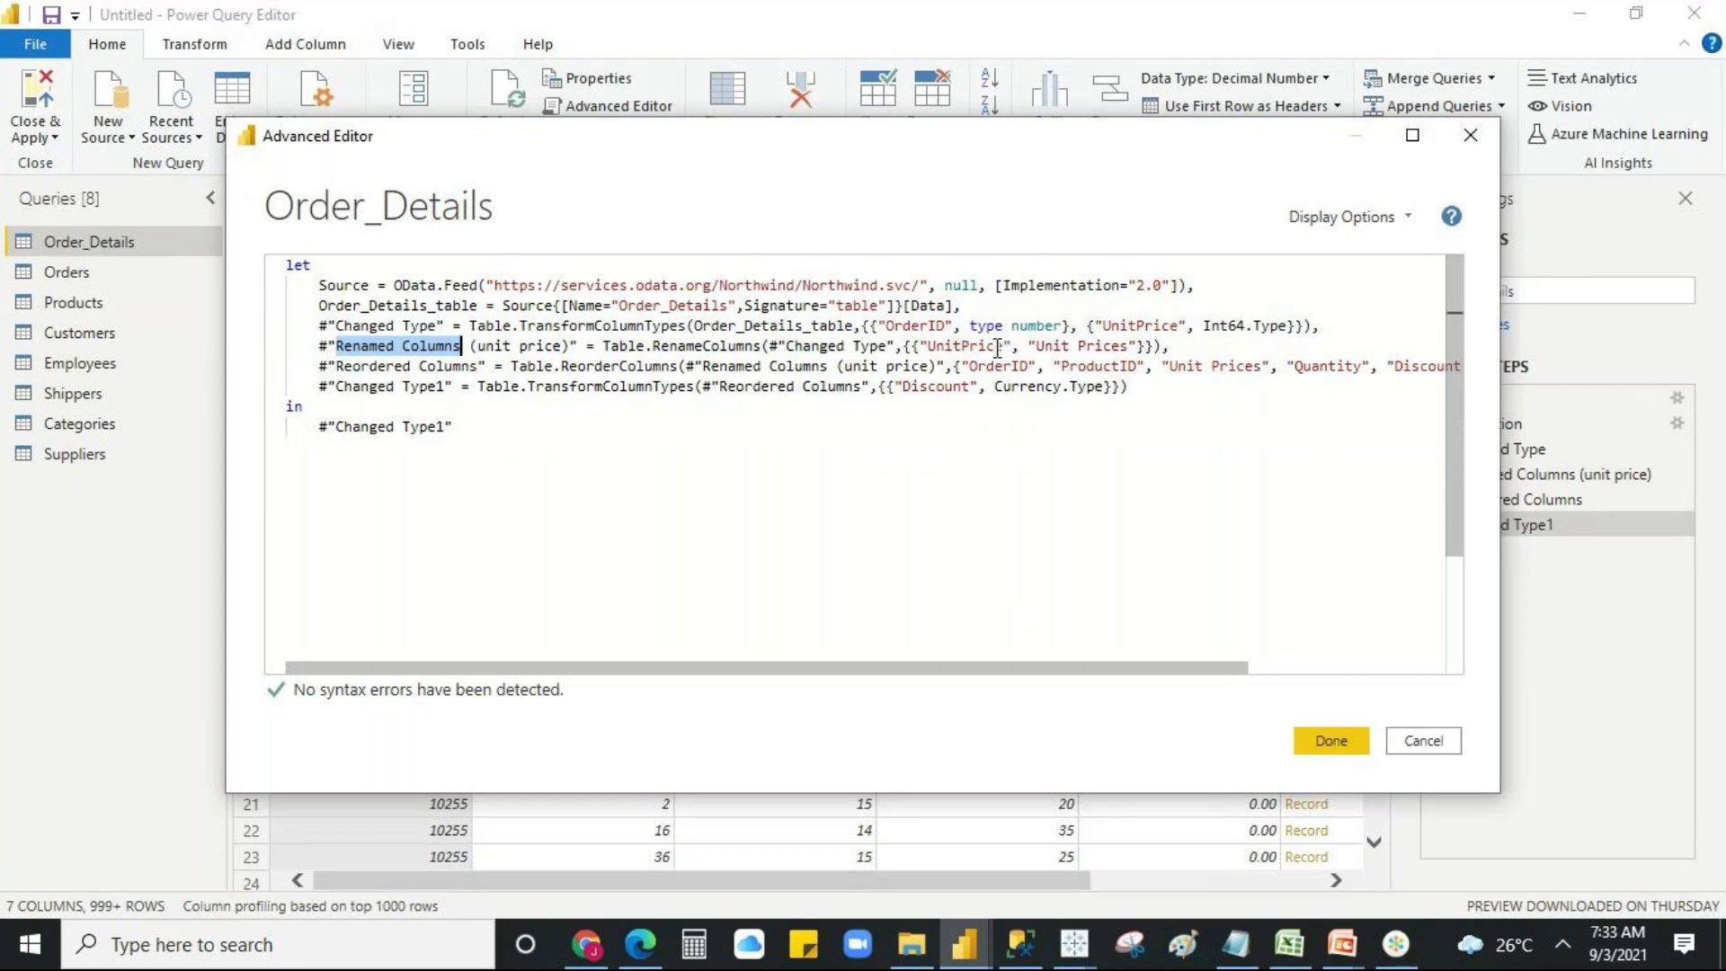
left_click_drag(996, 348, 1090, 351)
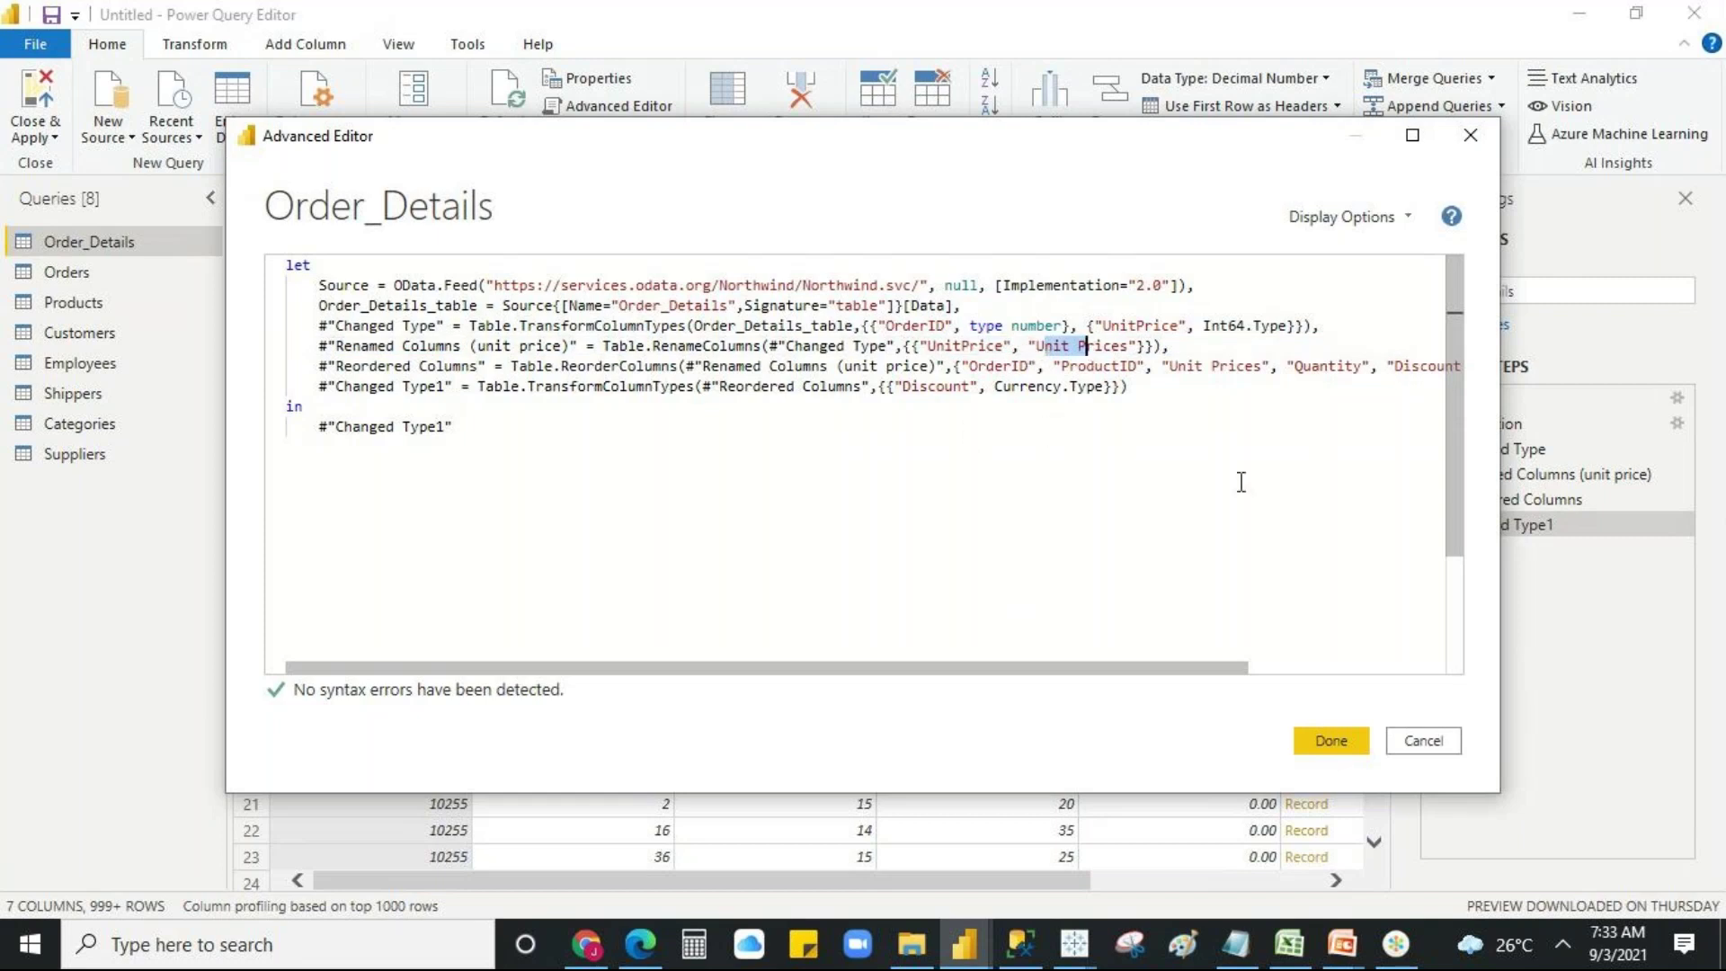
left_click(1173, 387)
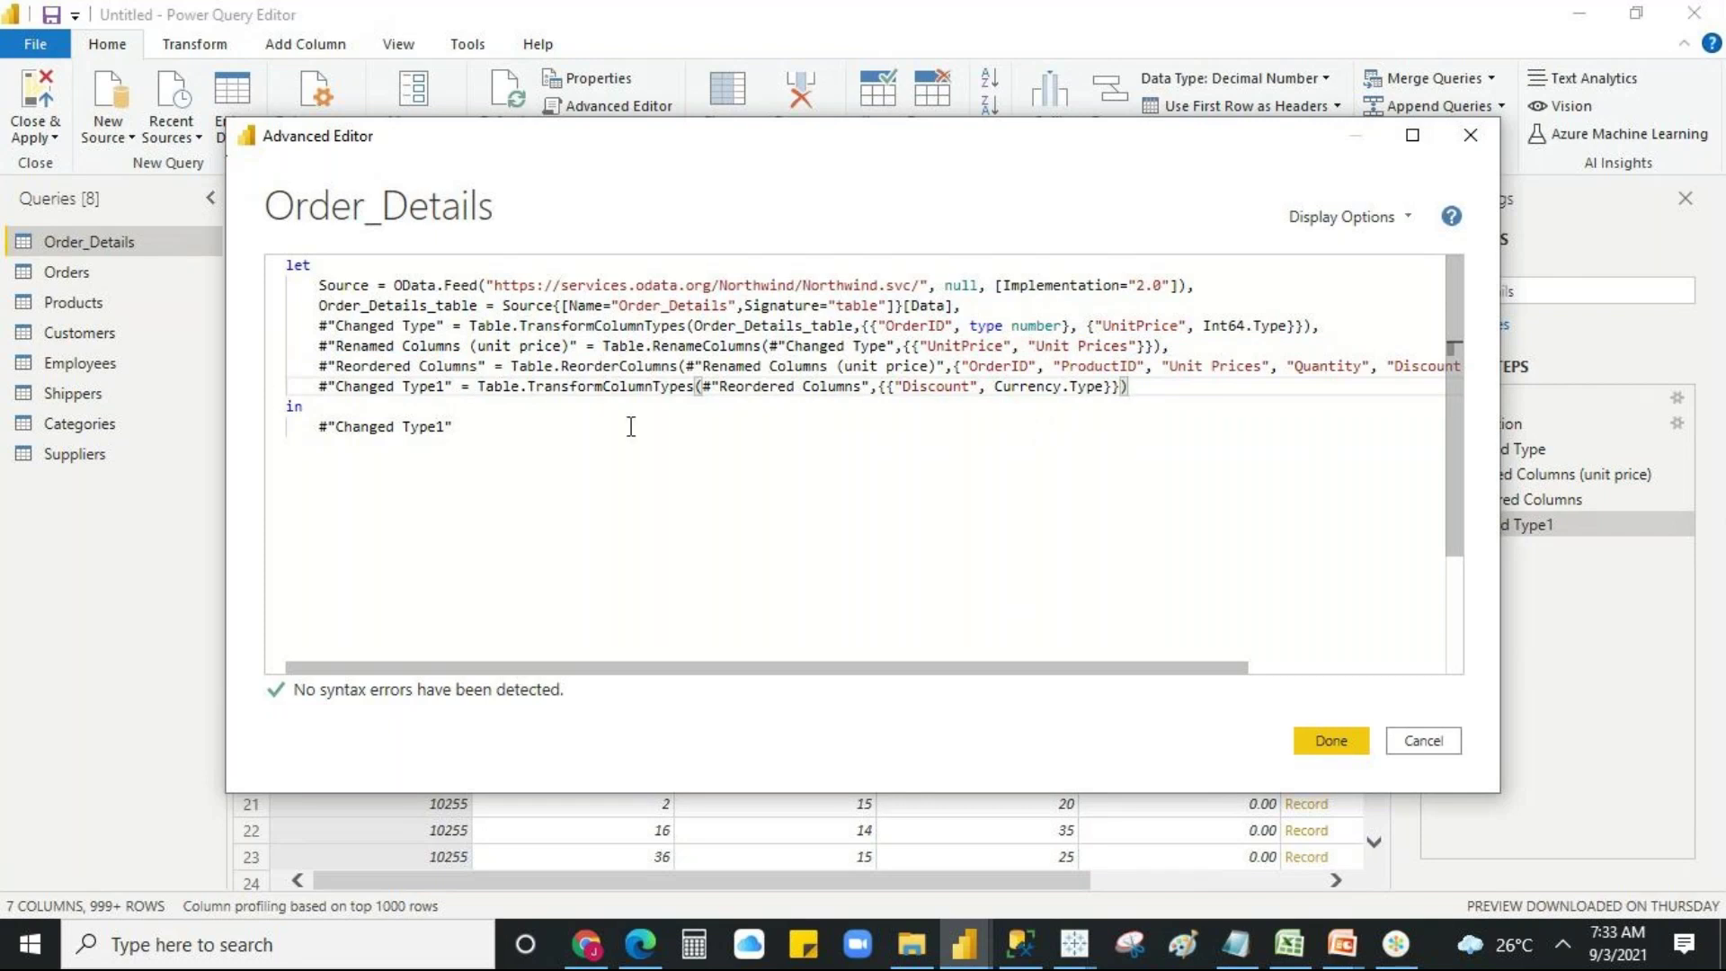
- Turn on line numbers for the Order_Details code, highlight the script and close the Advanced Editor keeping the code
left_click(1410, 220)
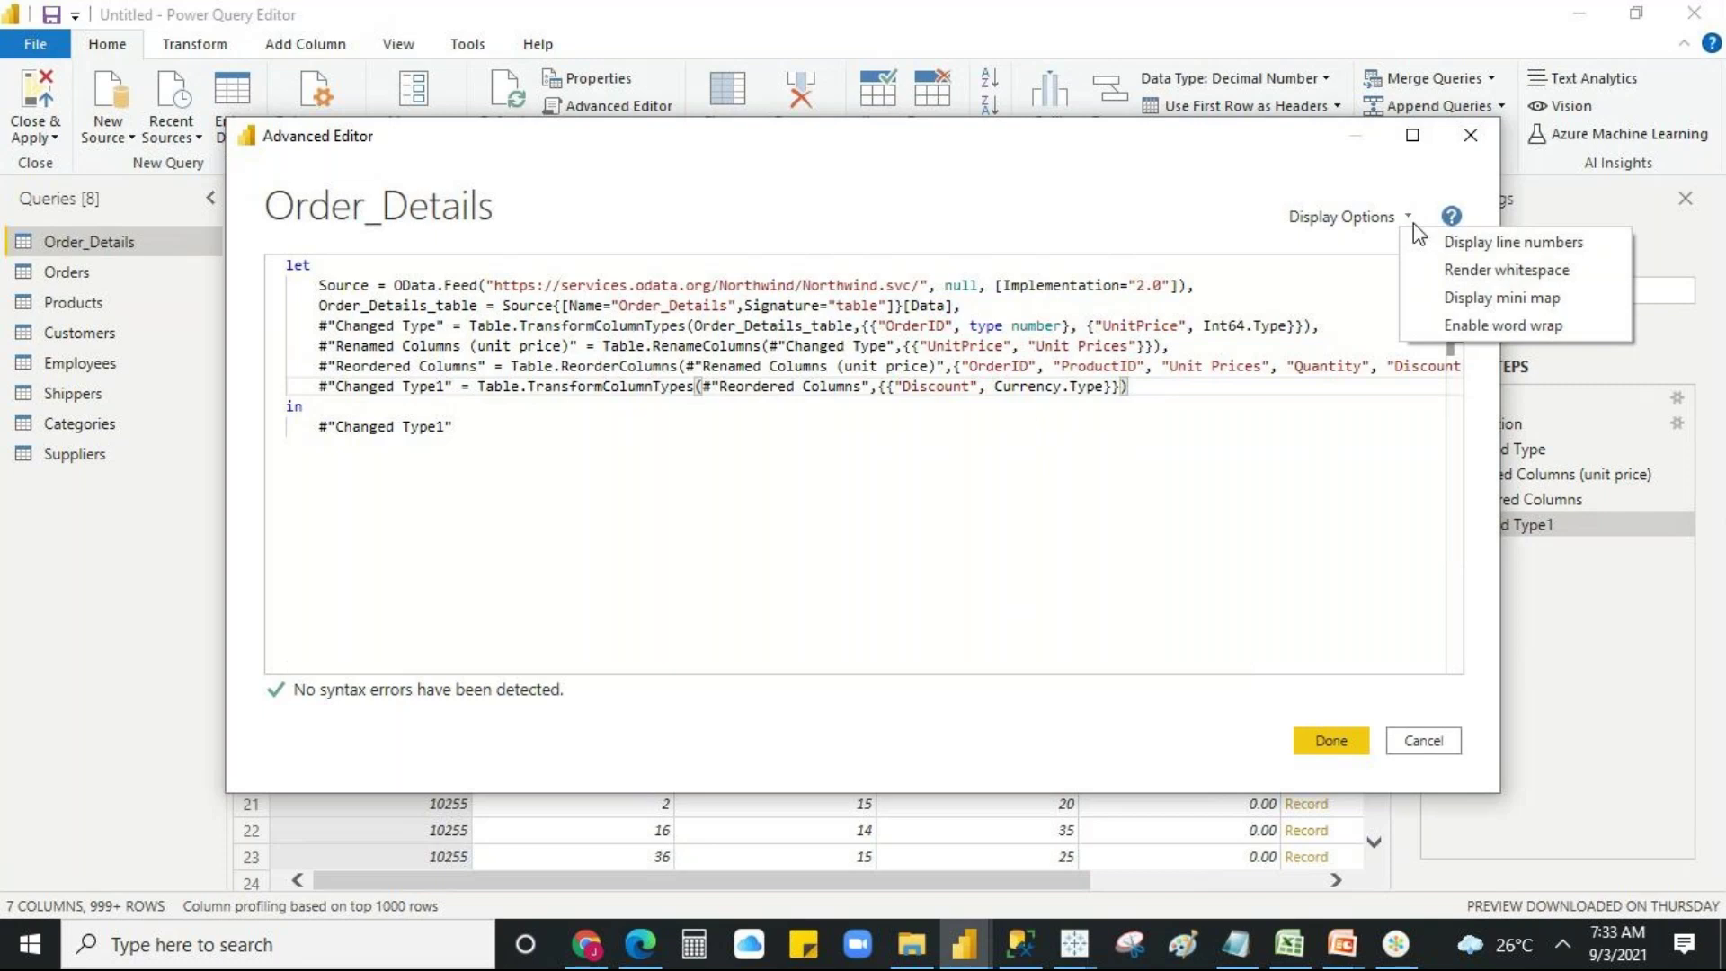
left_click(1088, 483)
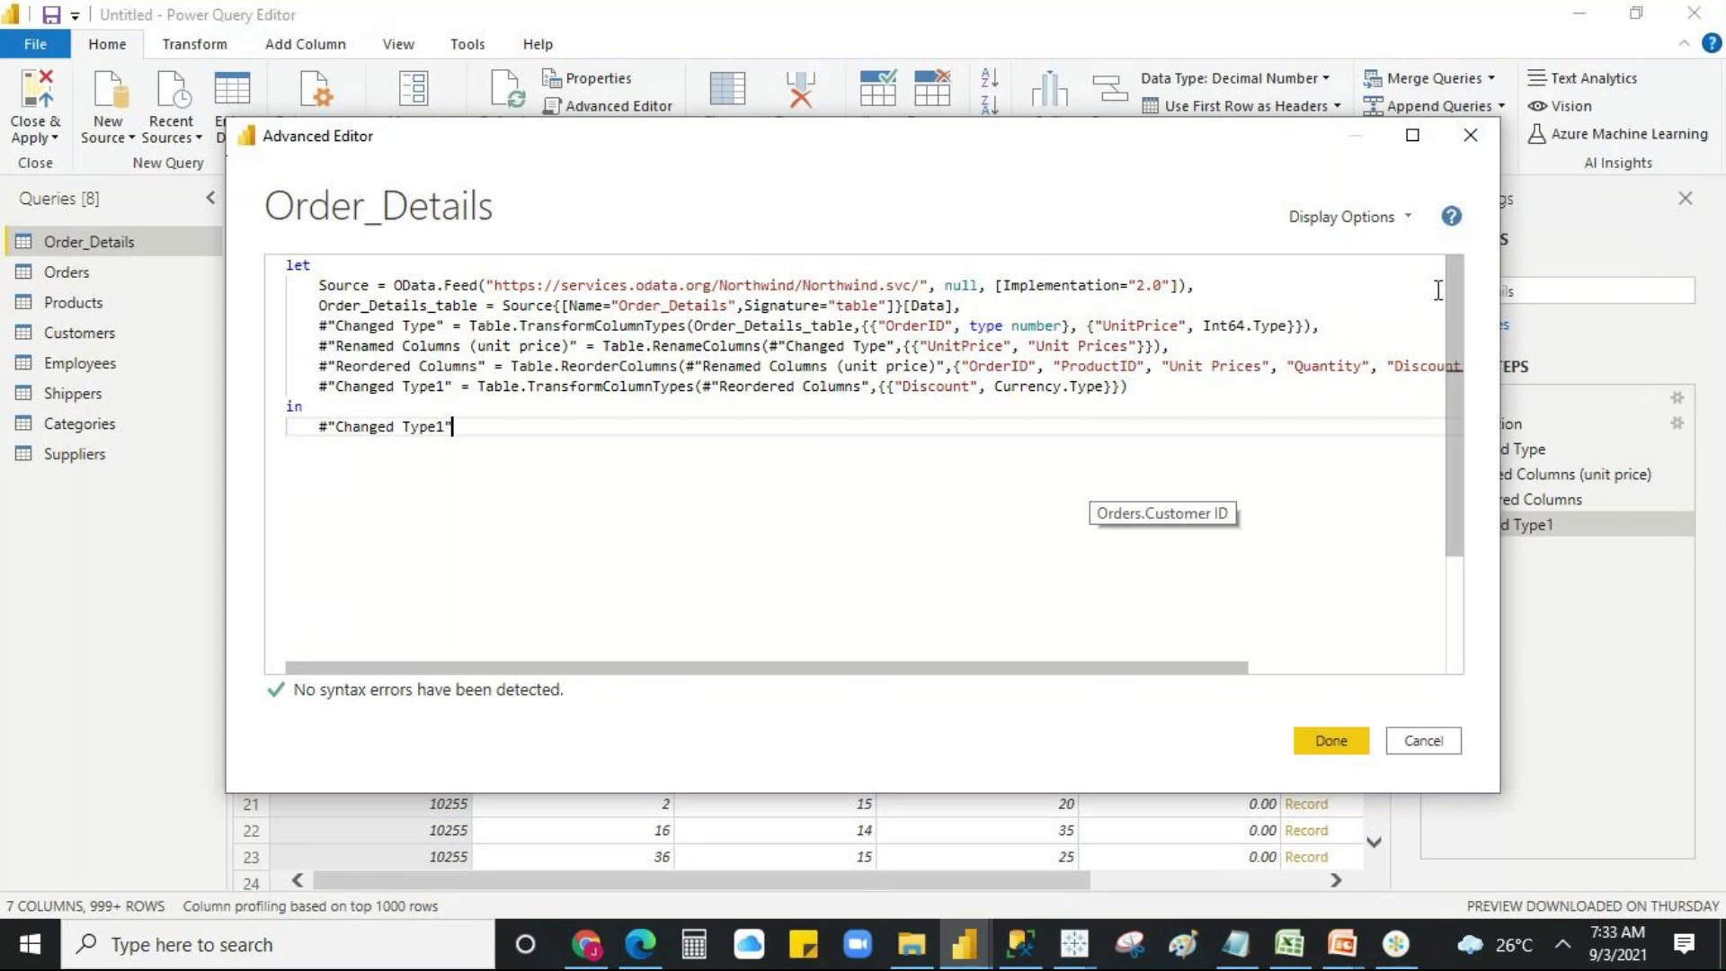
left_click(1406, 218)
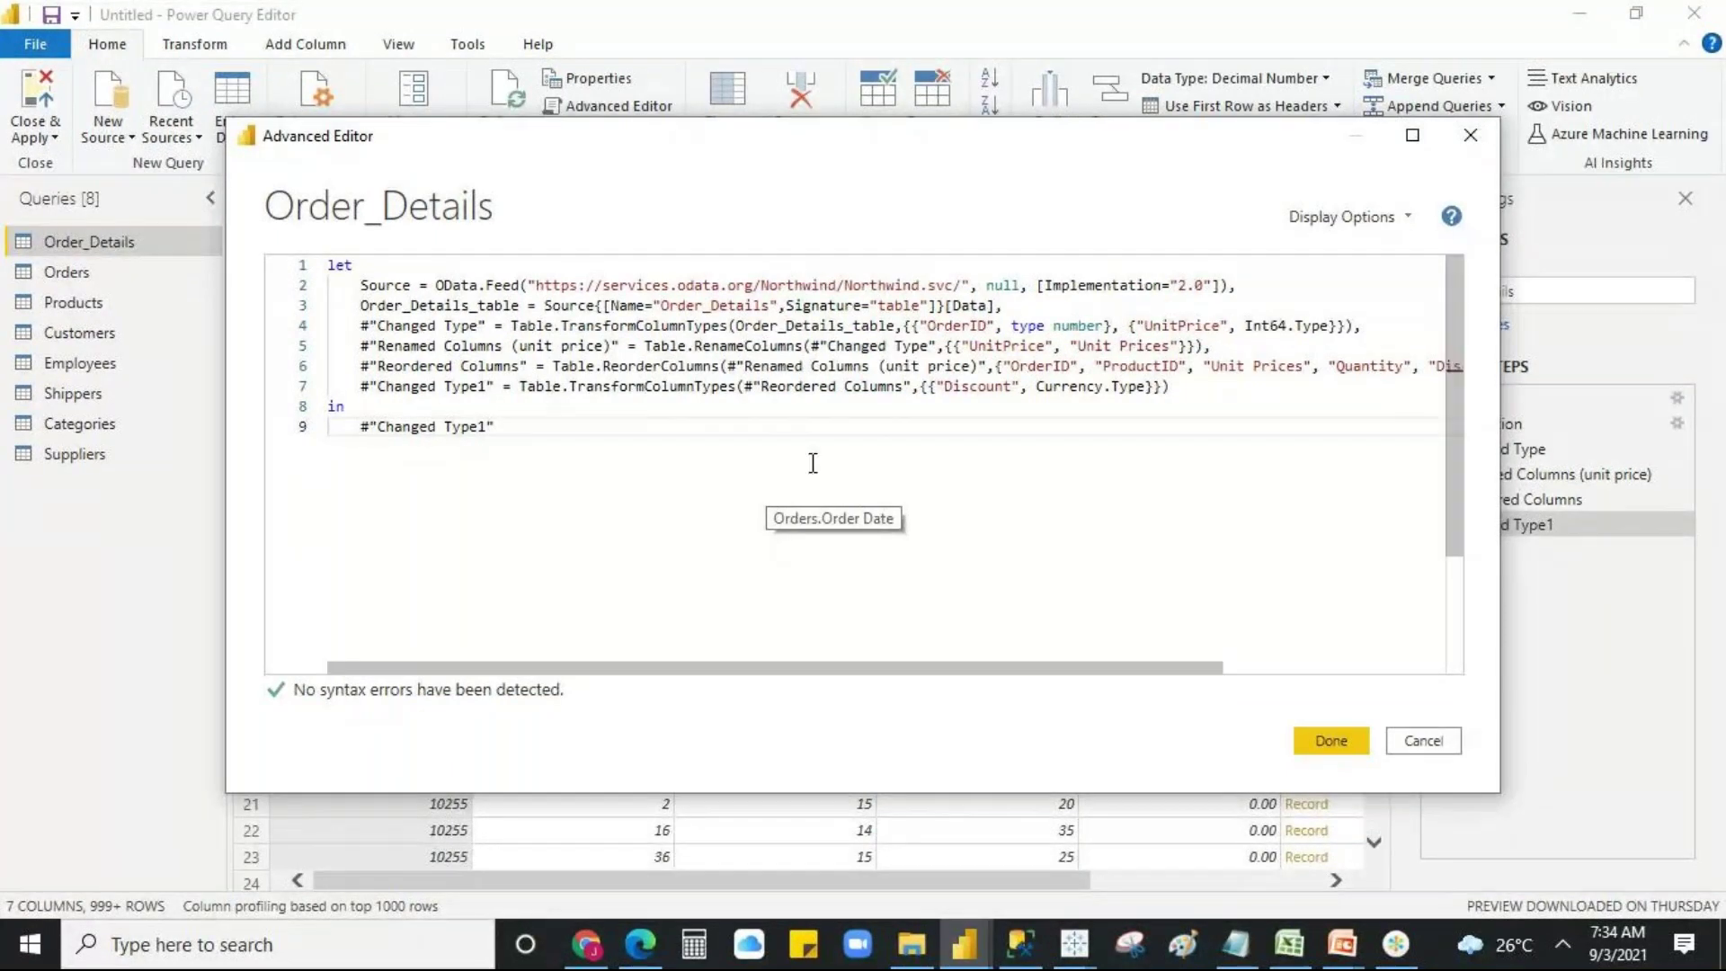
left_click_drag(360, 284, 596, 489)
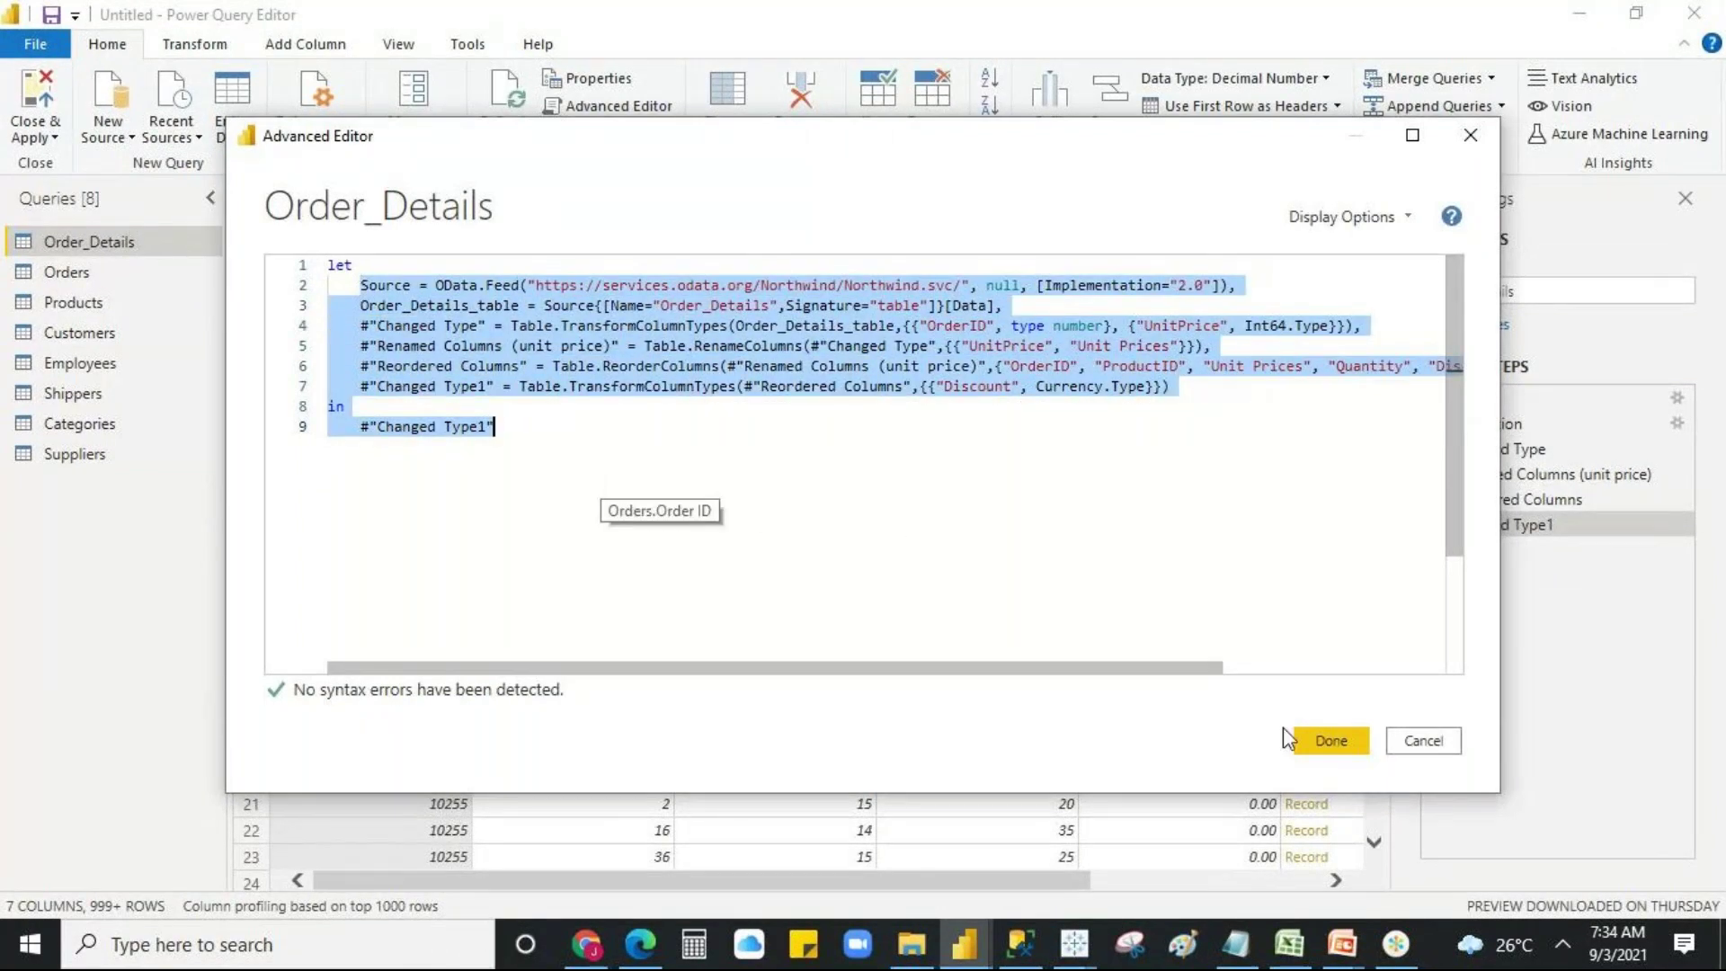
left_click(1331, 740)
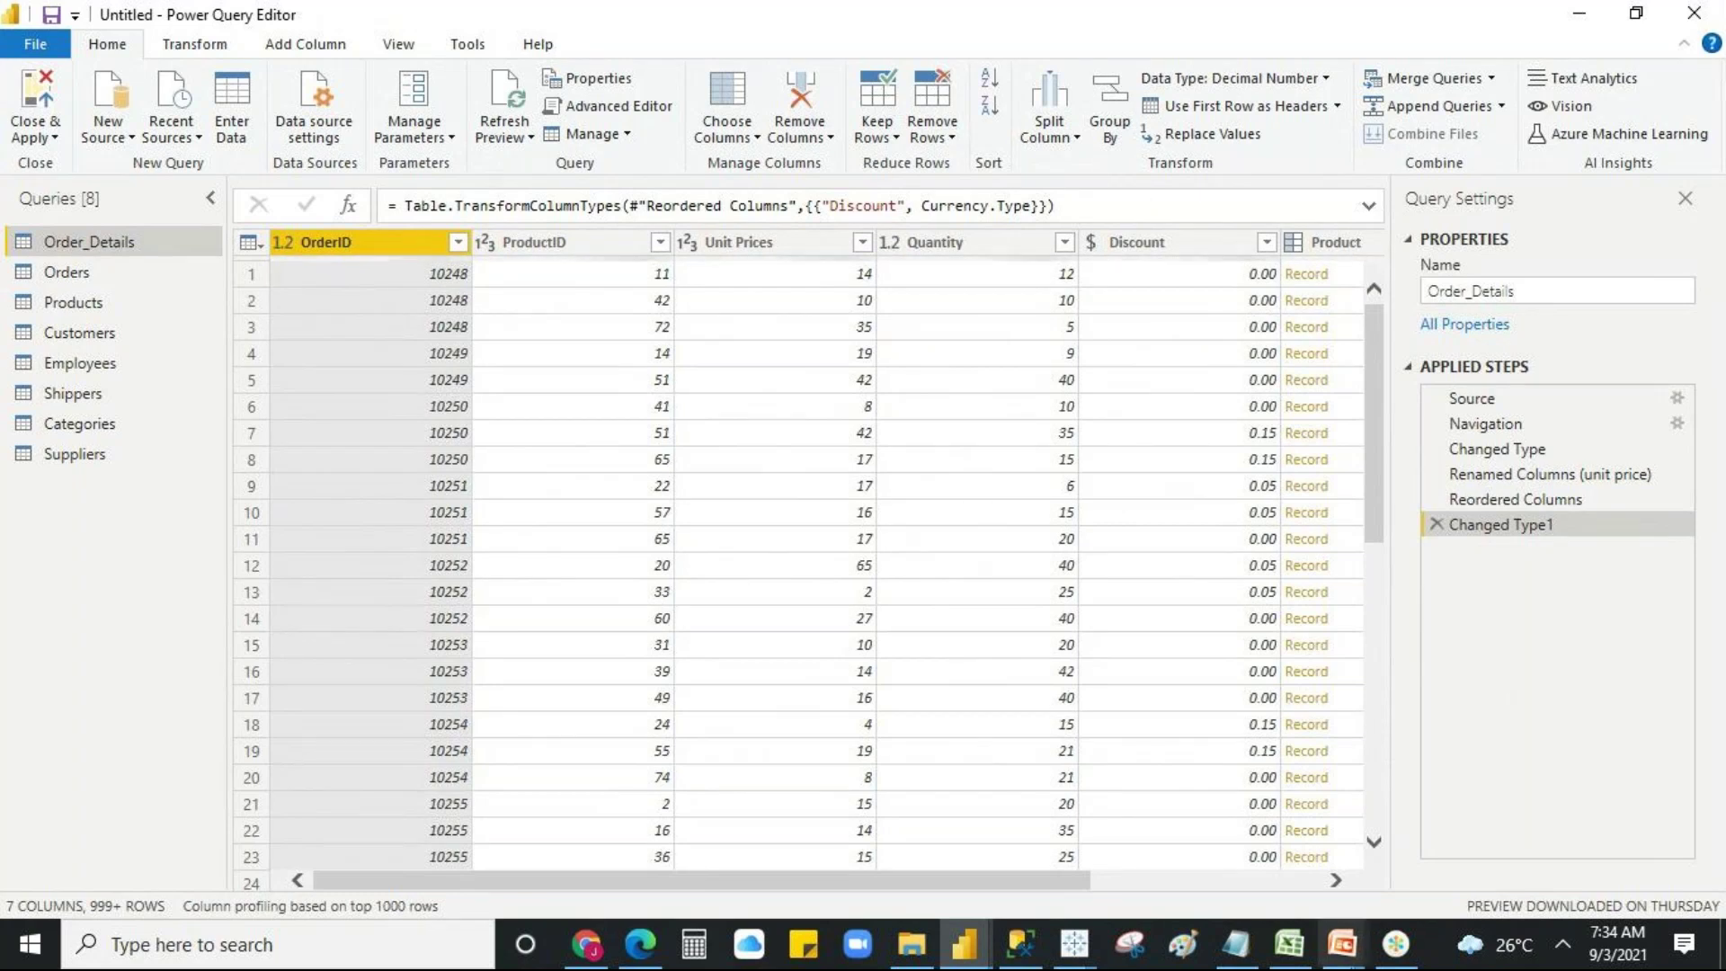
left_click(1403, 951)
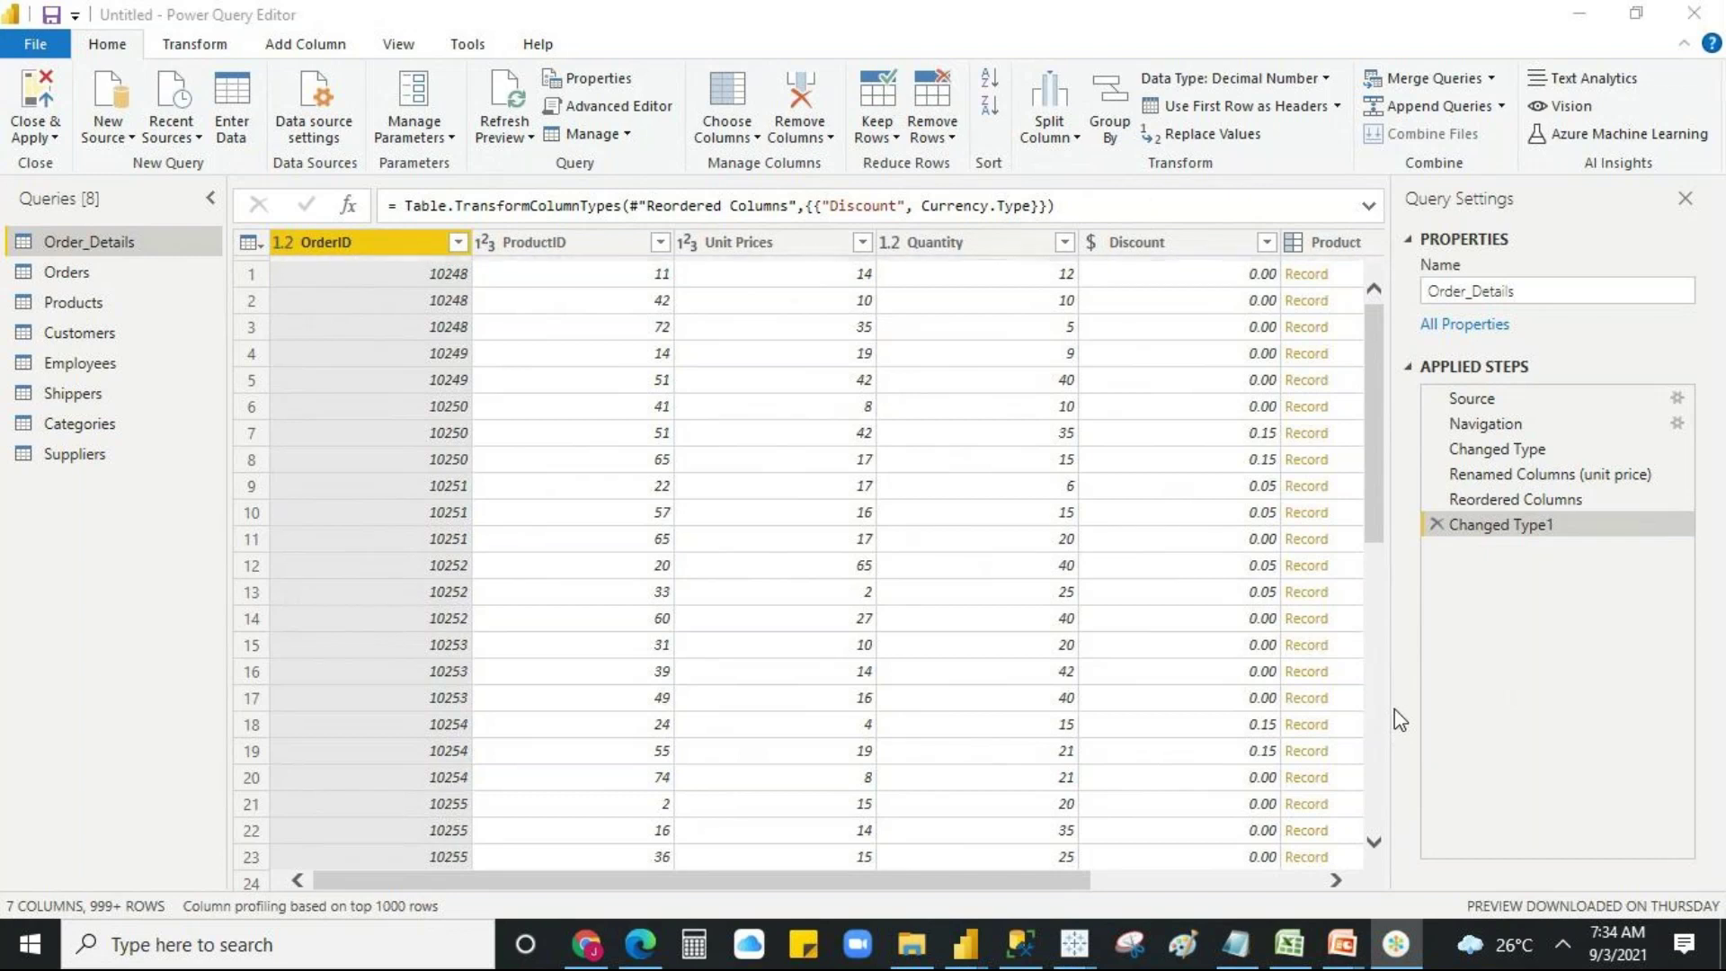
left_click(1396, 959)
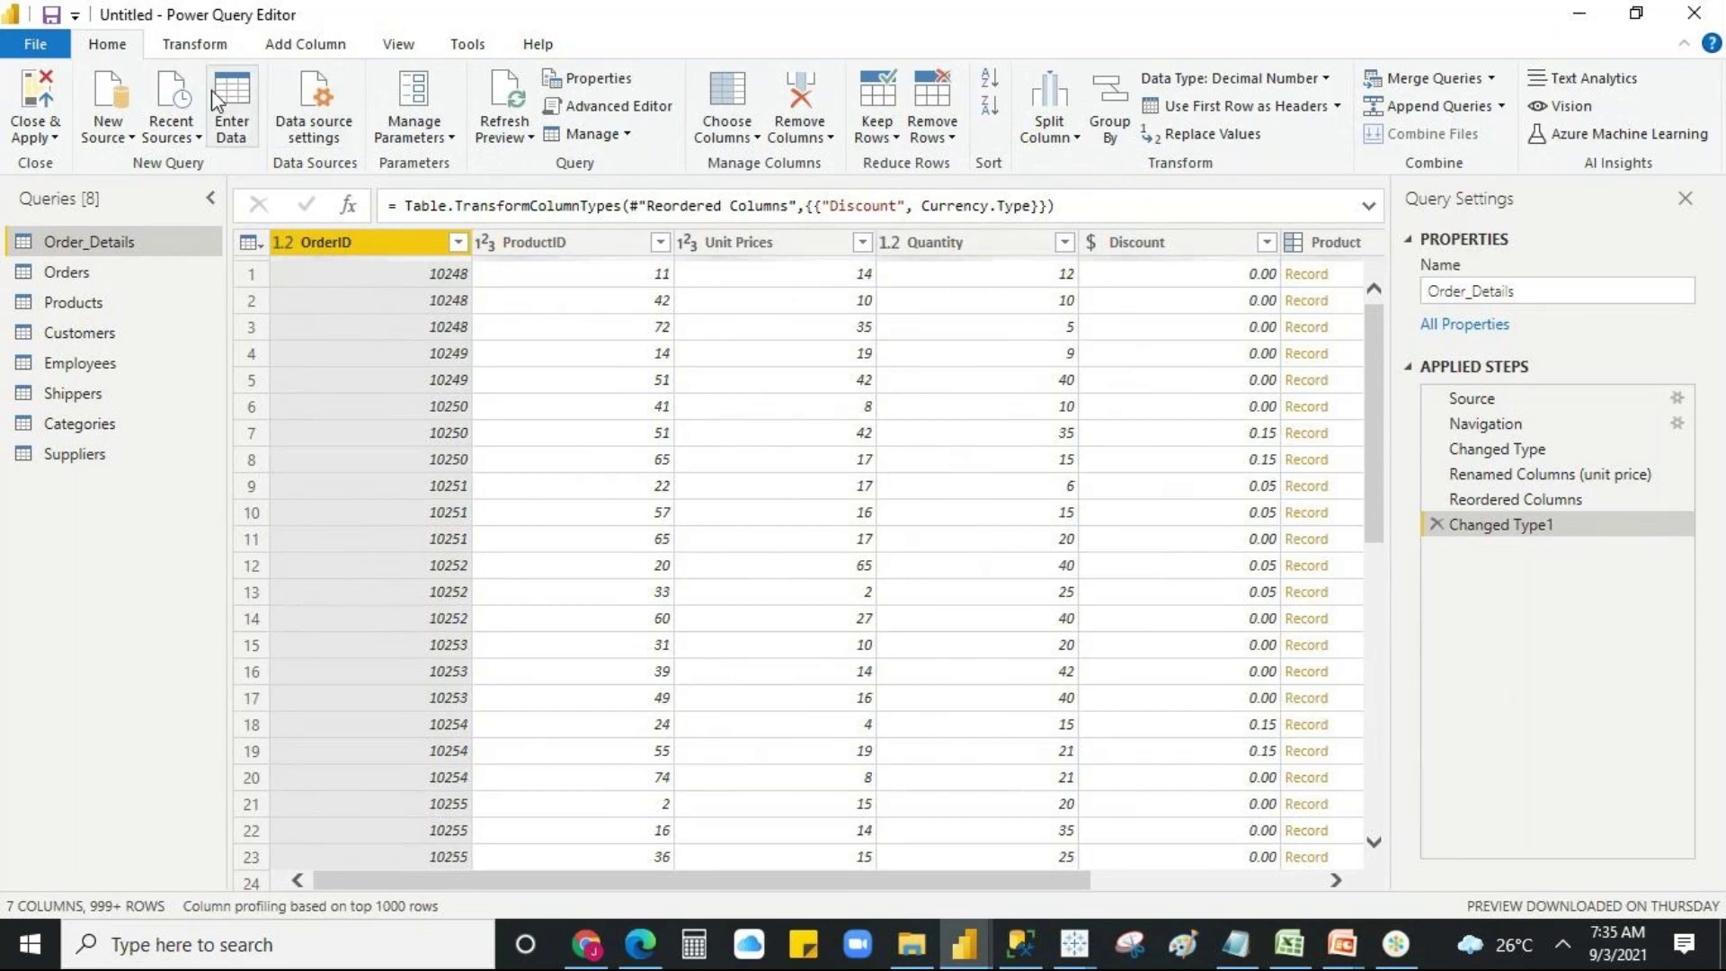
- Select the Renamed Columns (unit price) step and review the query properties of Order_Details without changing them
left_click(1497, 476)
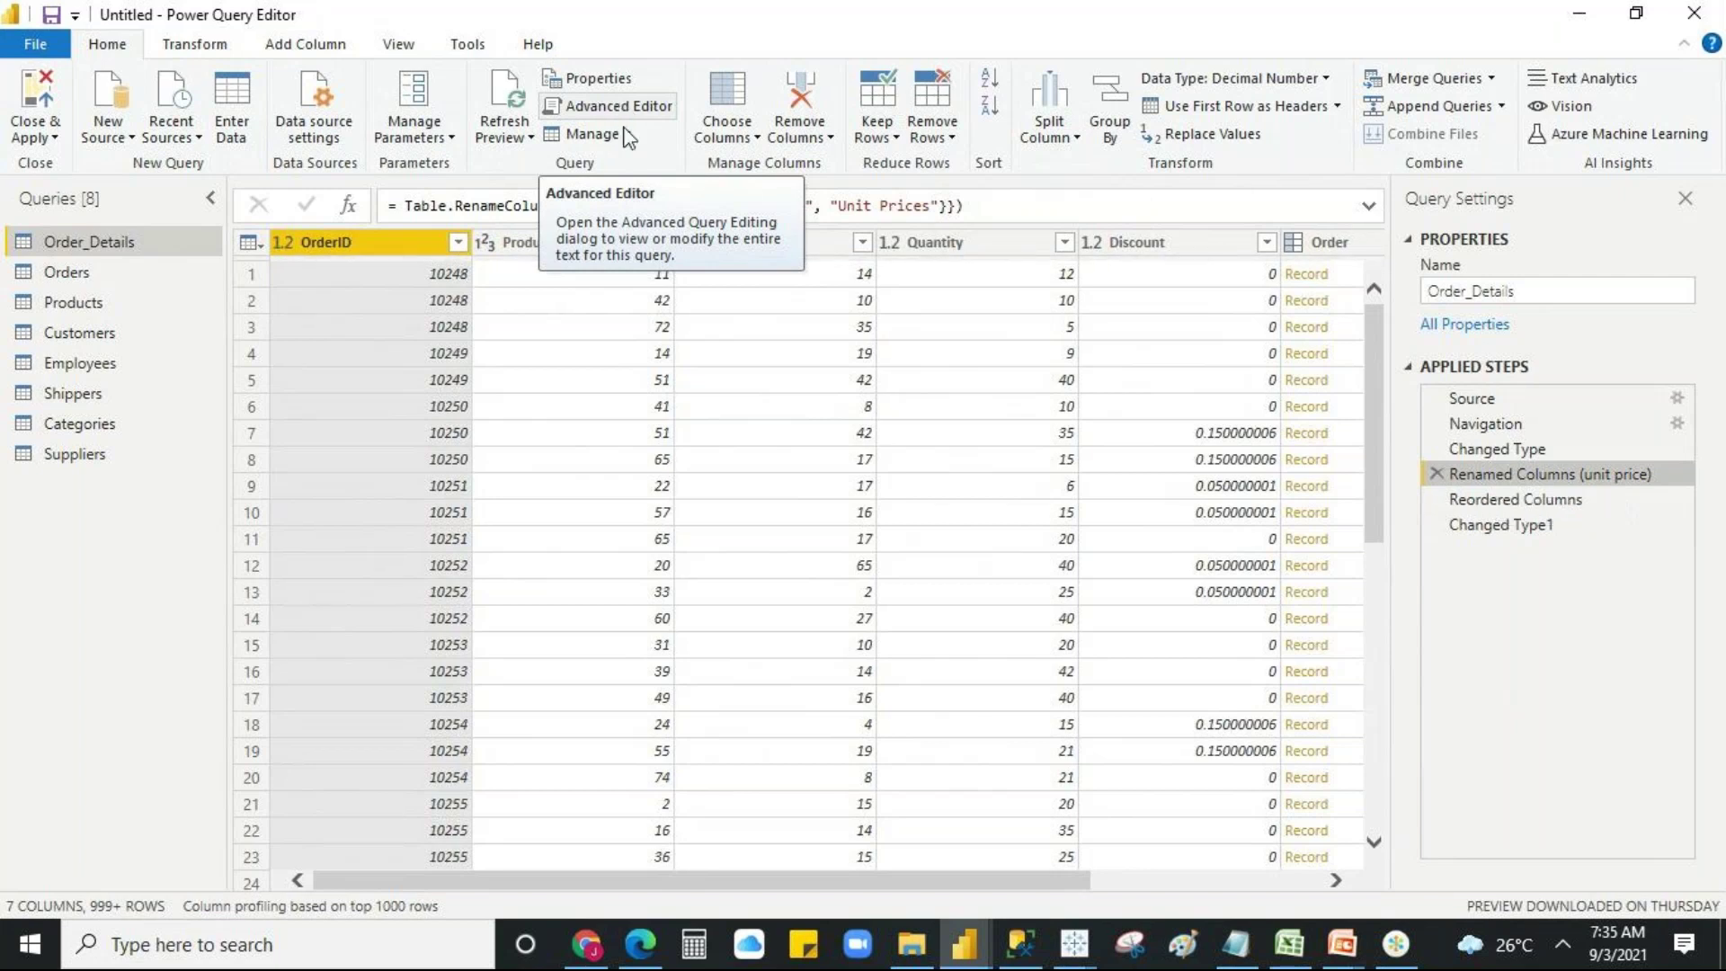
left_click(601, 88)
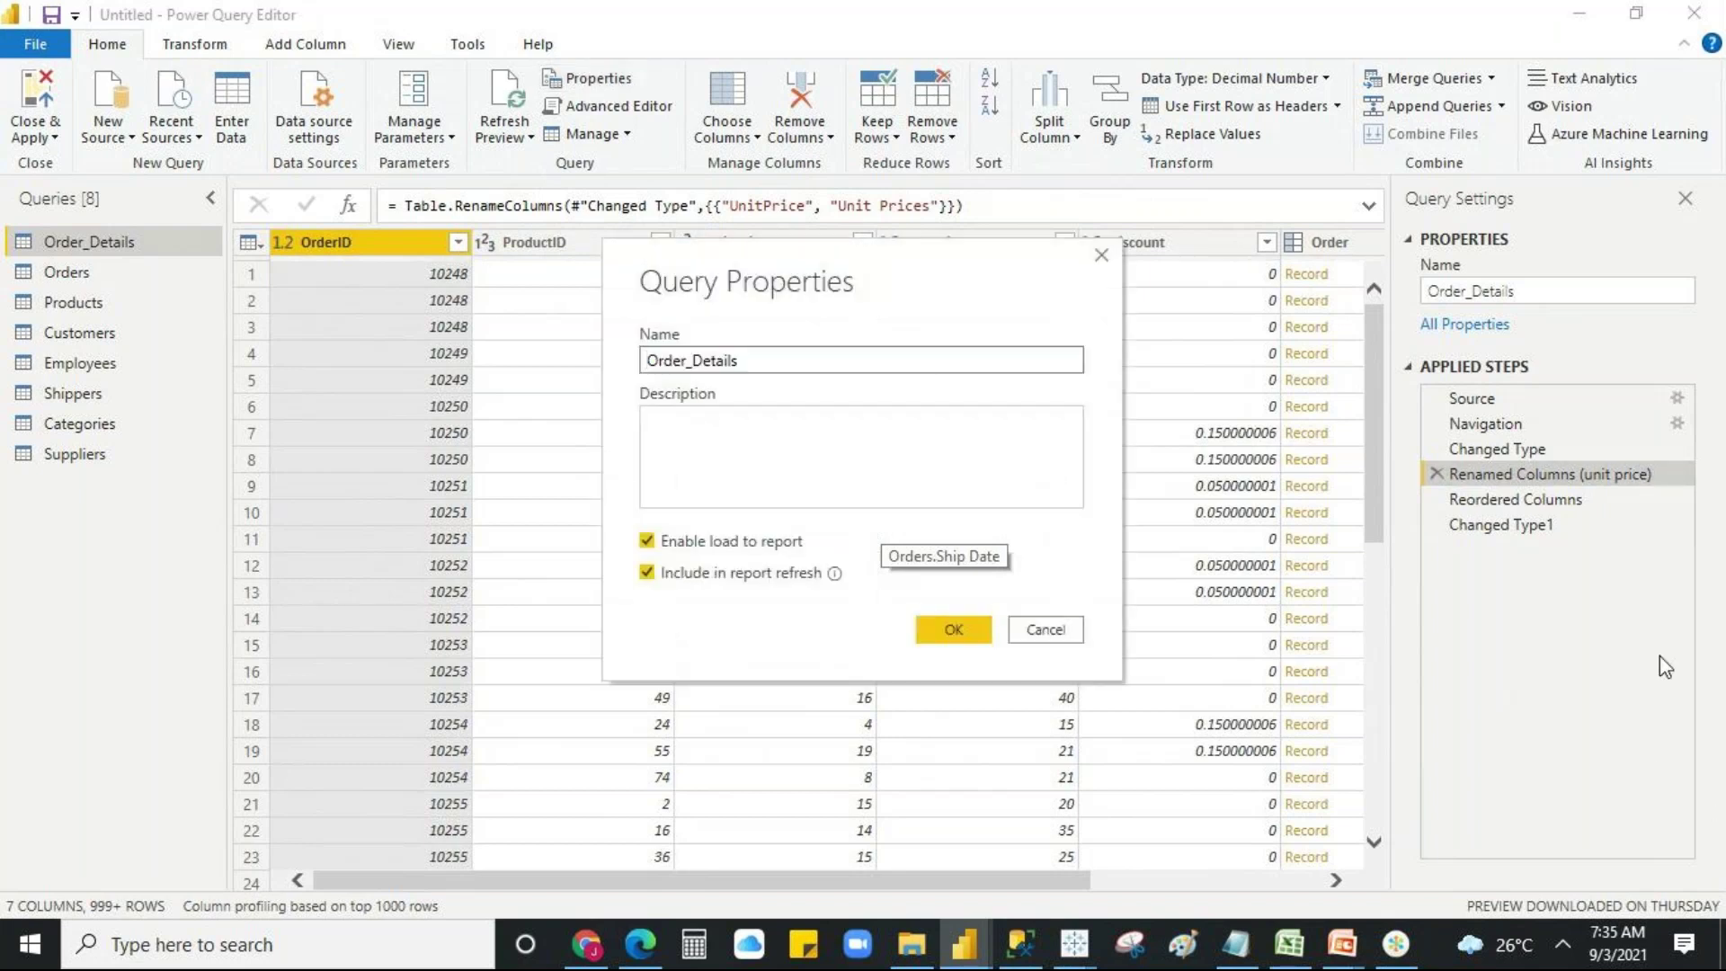
left_click(1047, 631)
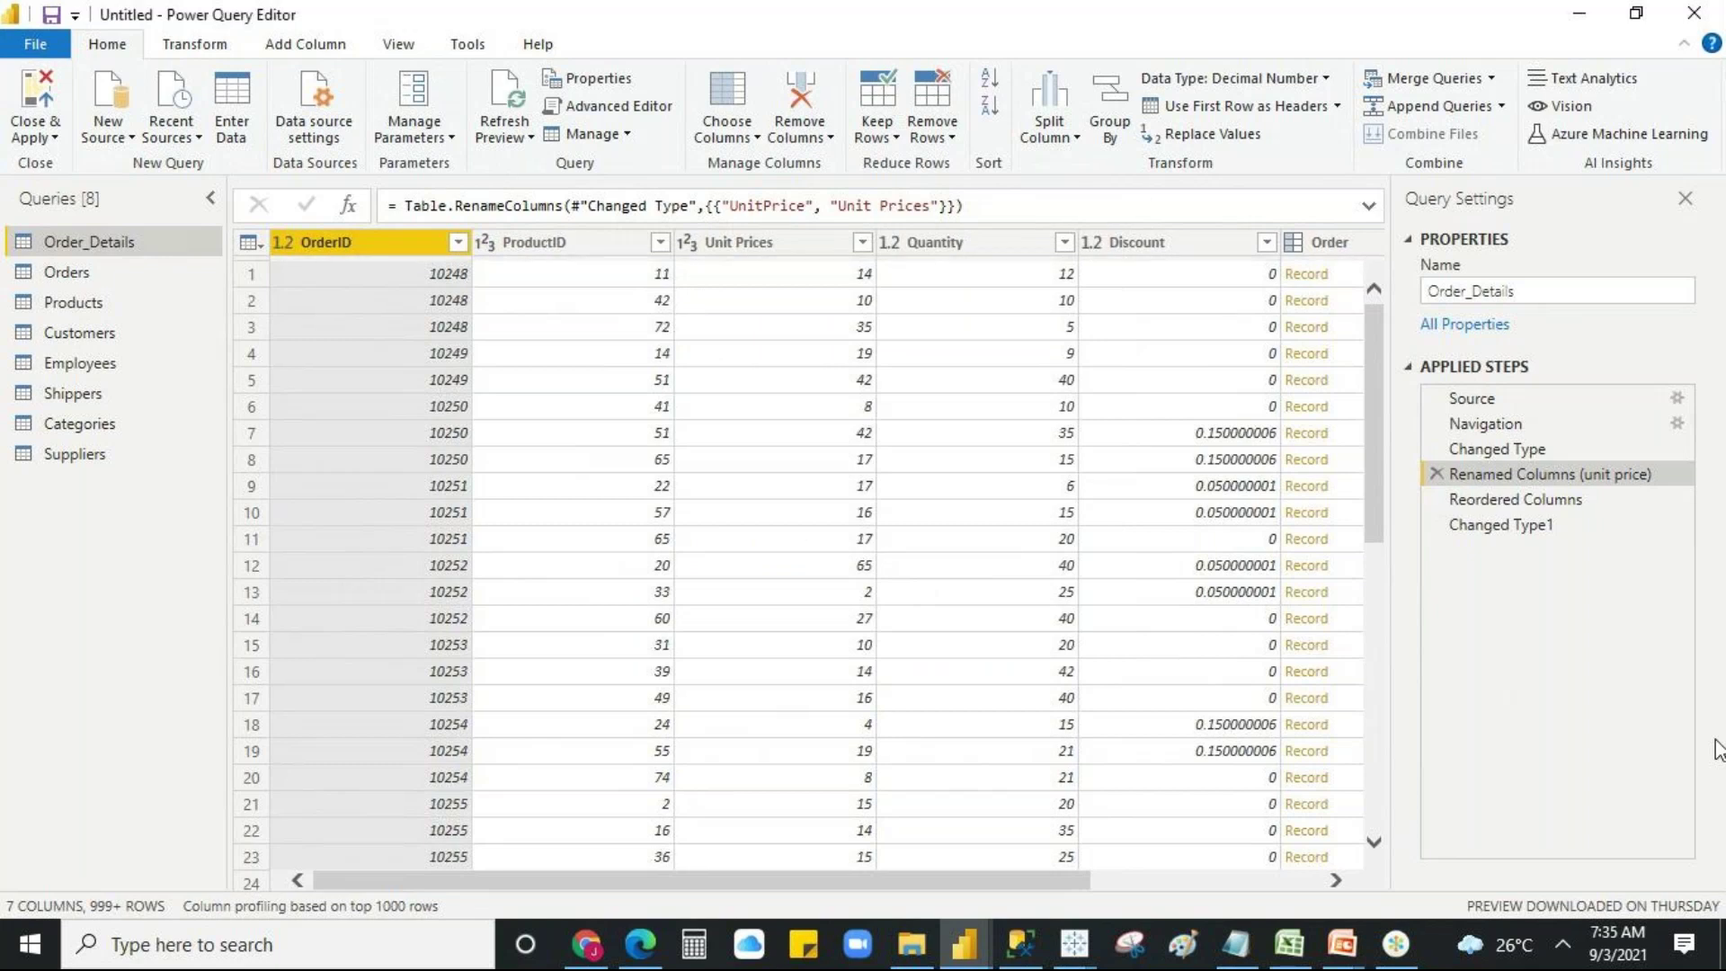
- Compare the formula of the Renamed Columns (unit price) step with the complete Order_Details script in the Advanced Editor
left_click(661, 108)
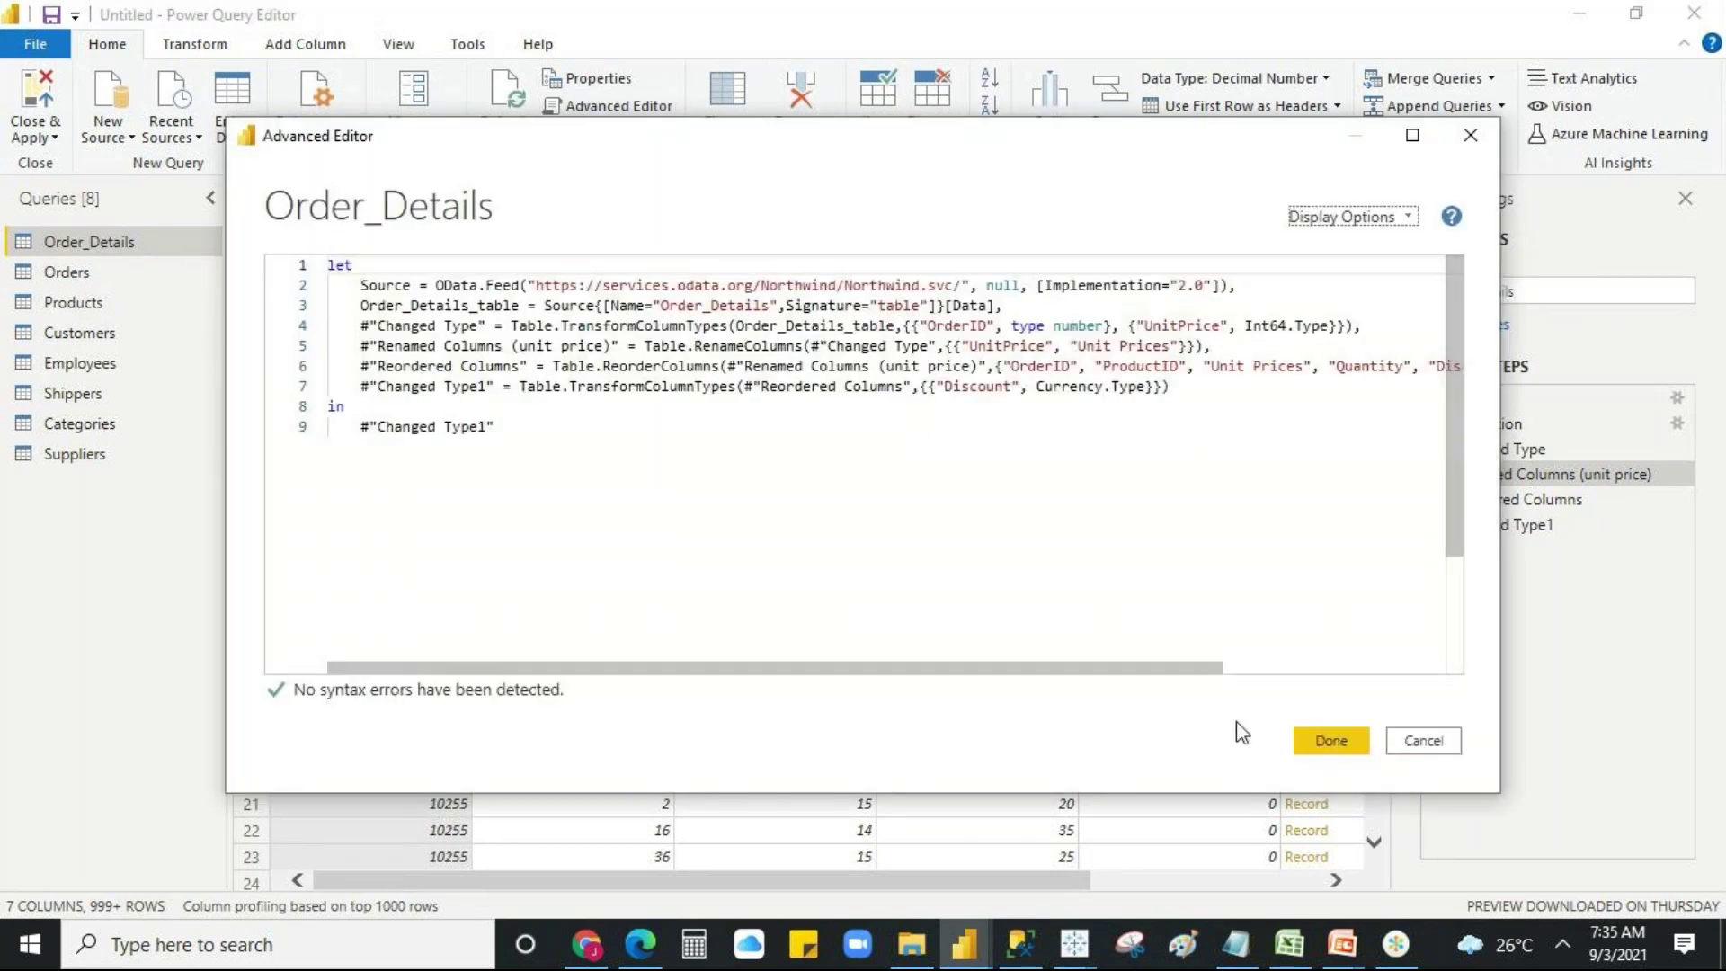
left_click(1453, 740)
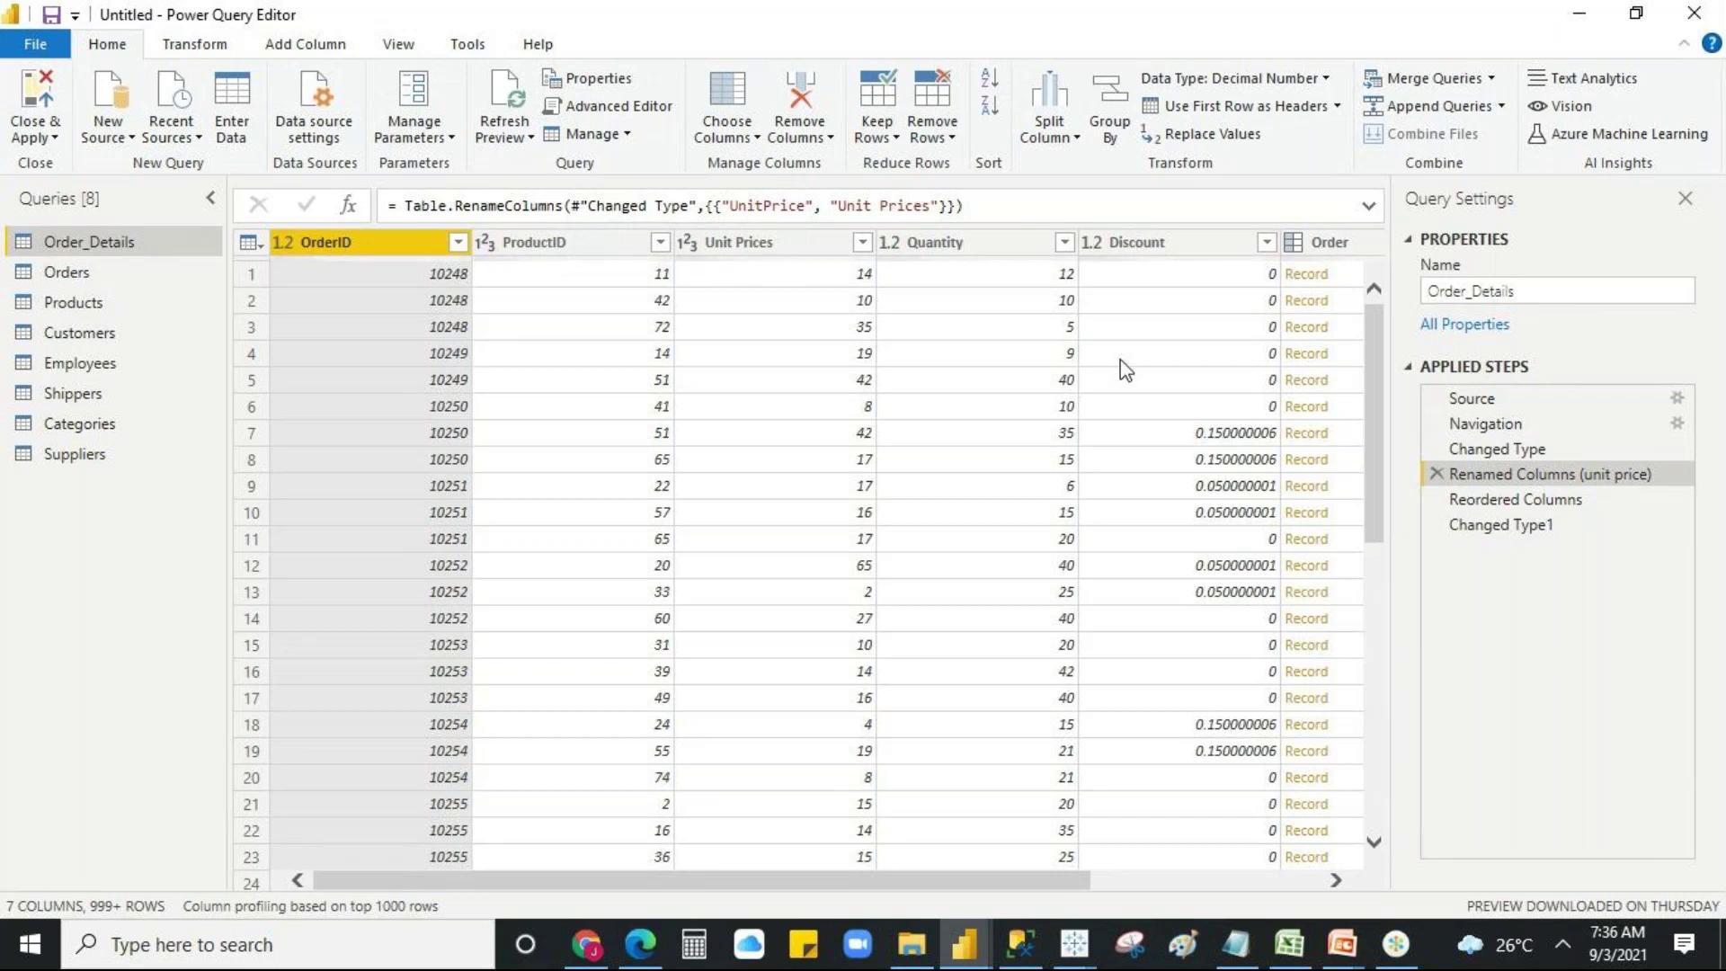
left_click(1011, 209)
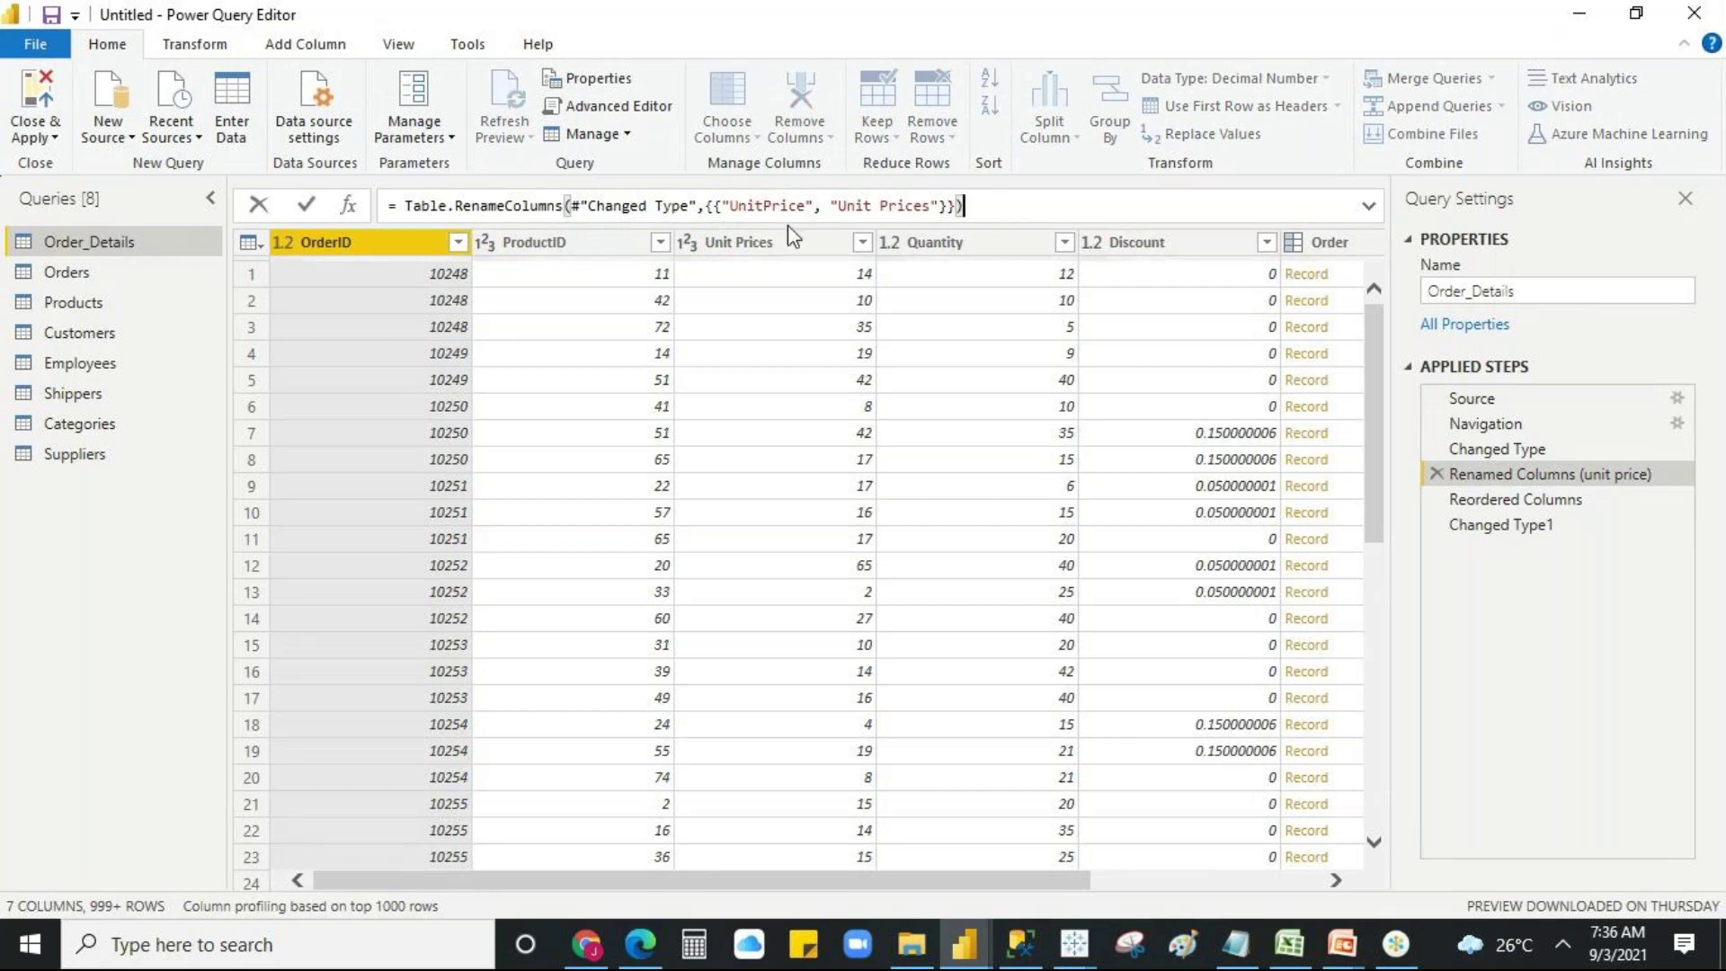
left_click(627, 115)
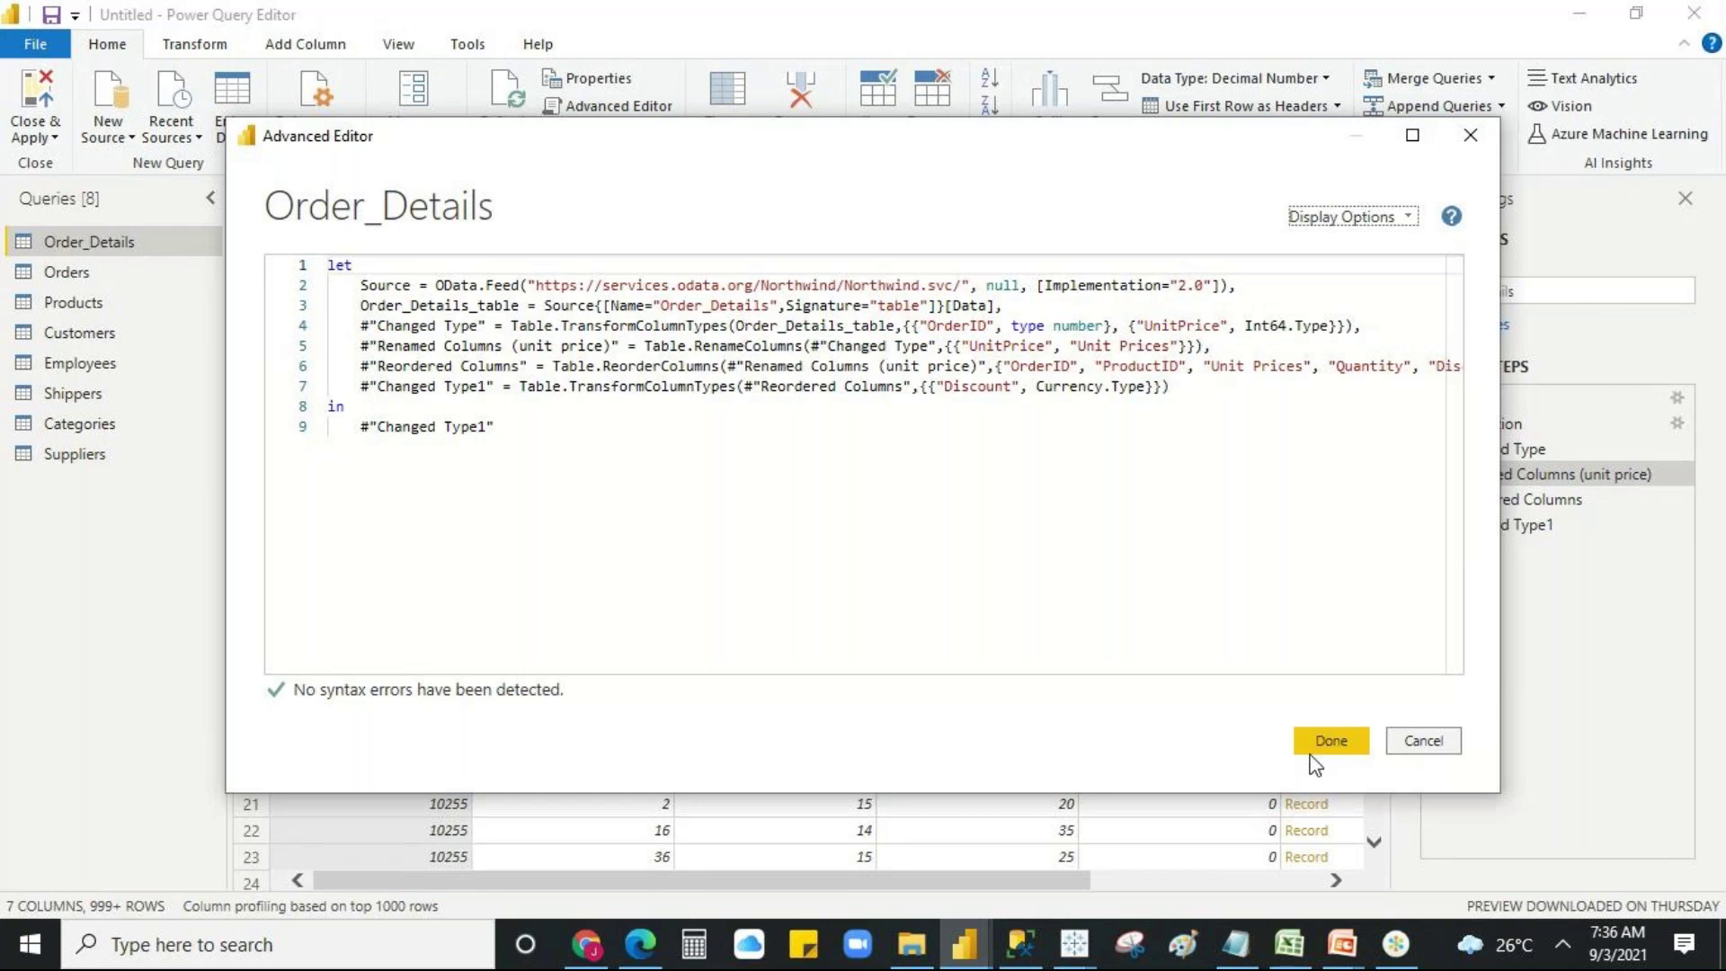
left_click(1334, 743)
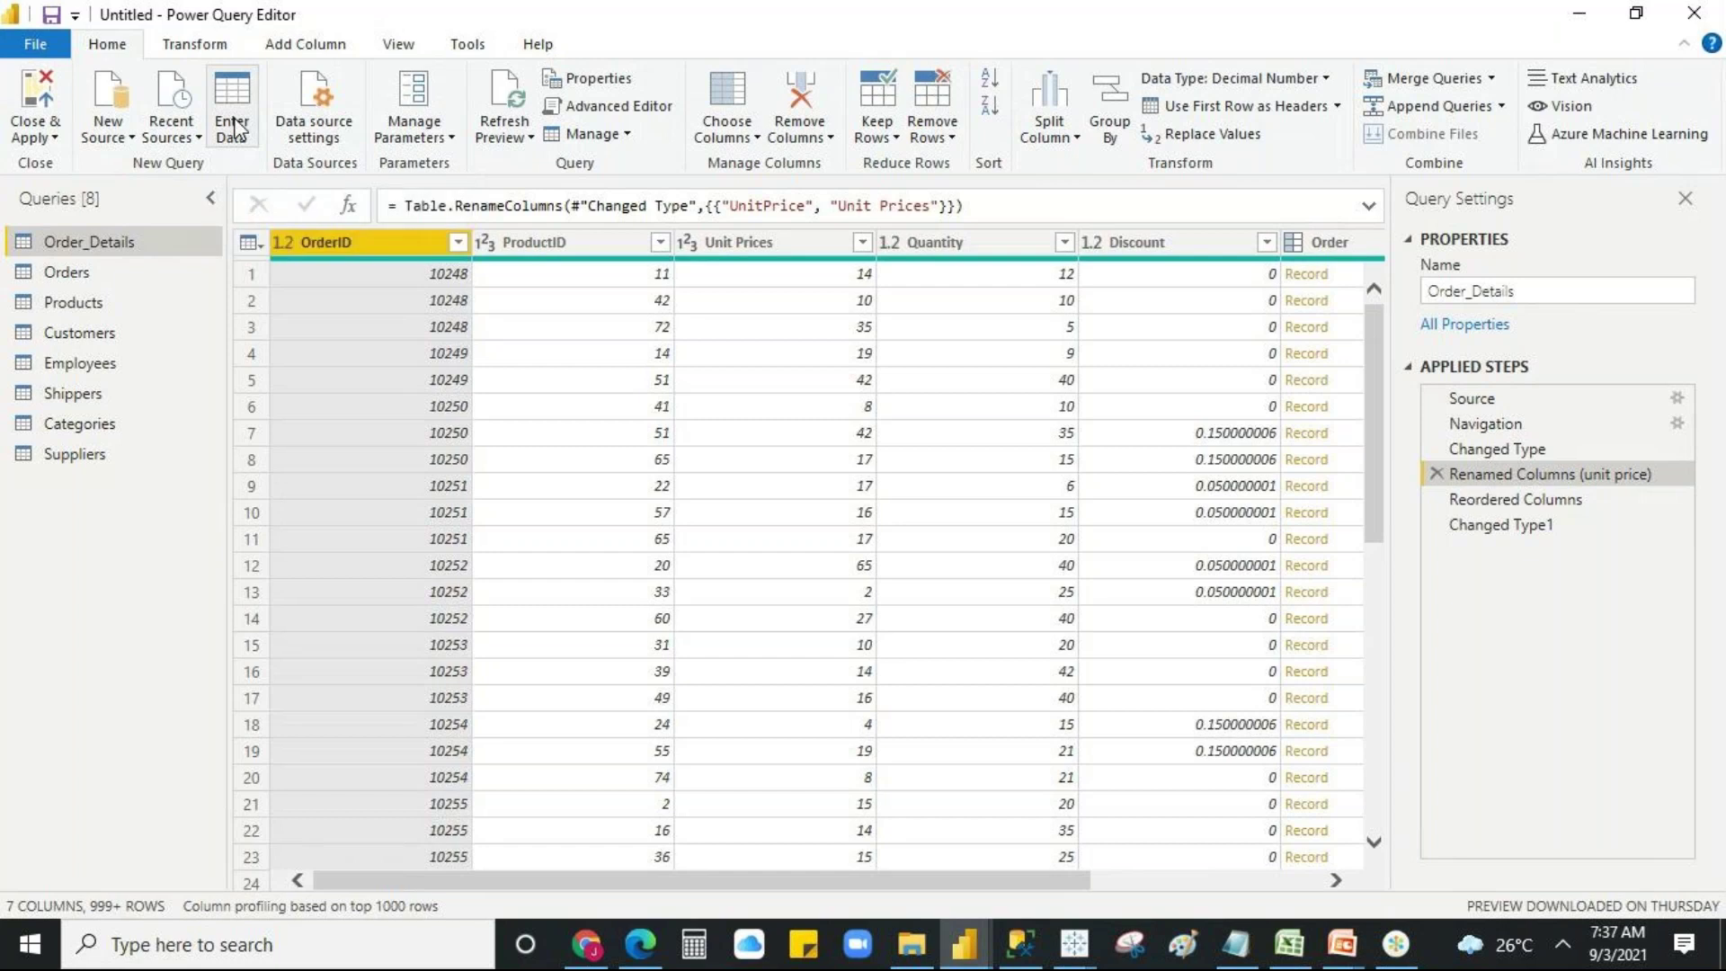
- Start a manually entered table with three columns named Keyword, Type and Eligibility
left_click(234, 129)
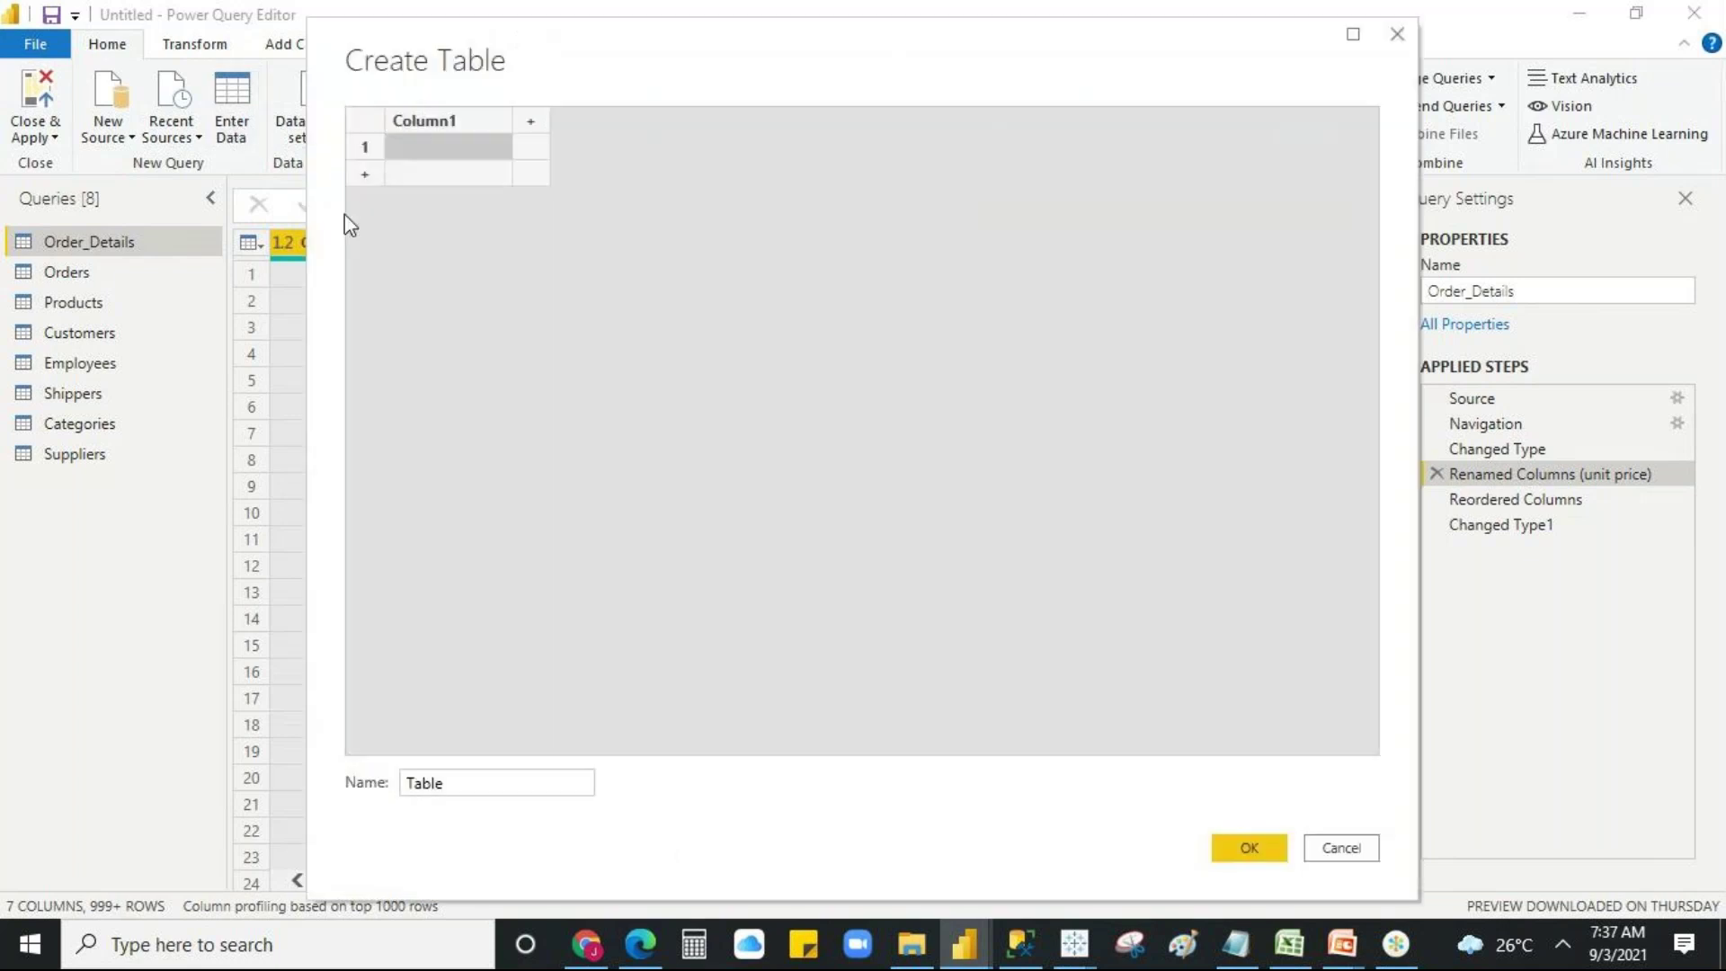
double_click(437, 132)
type("Keyword")
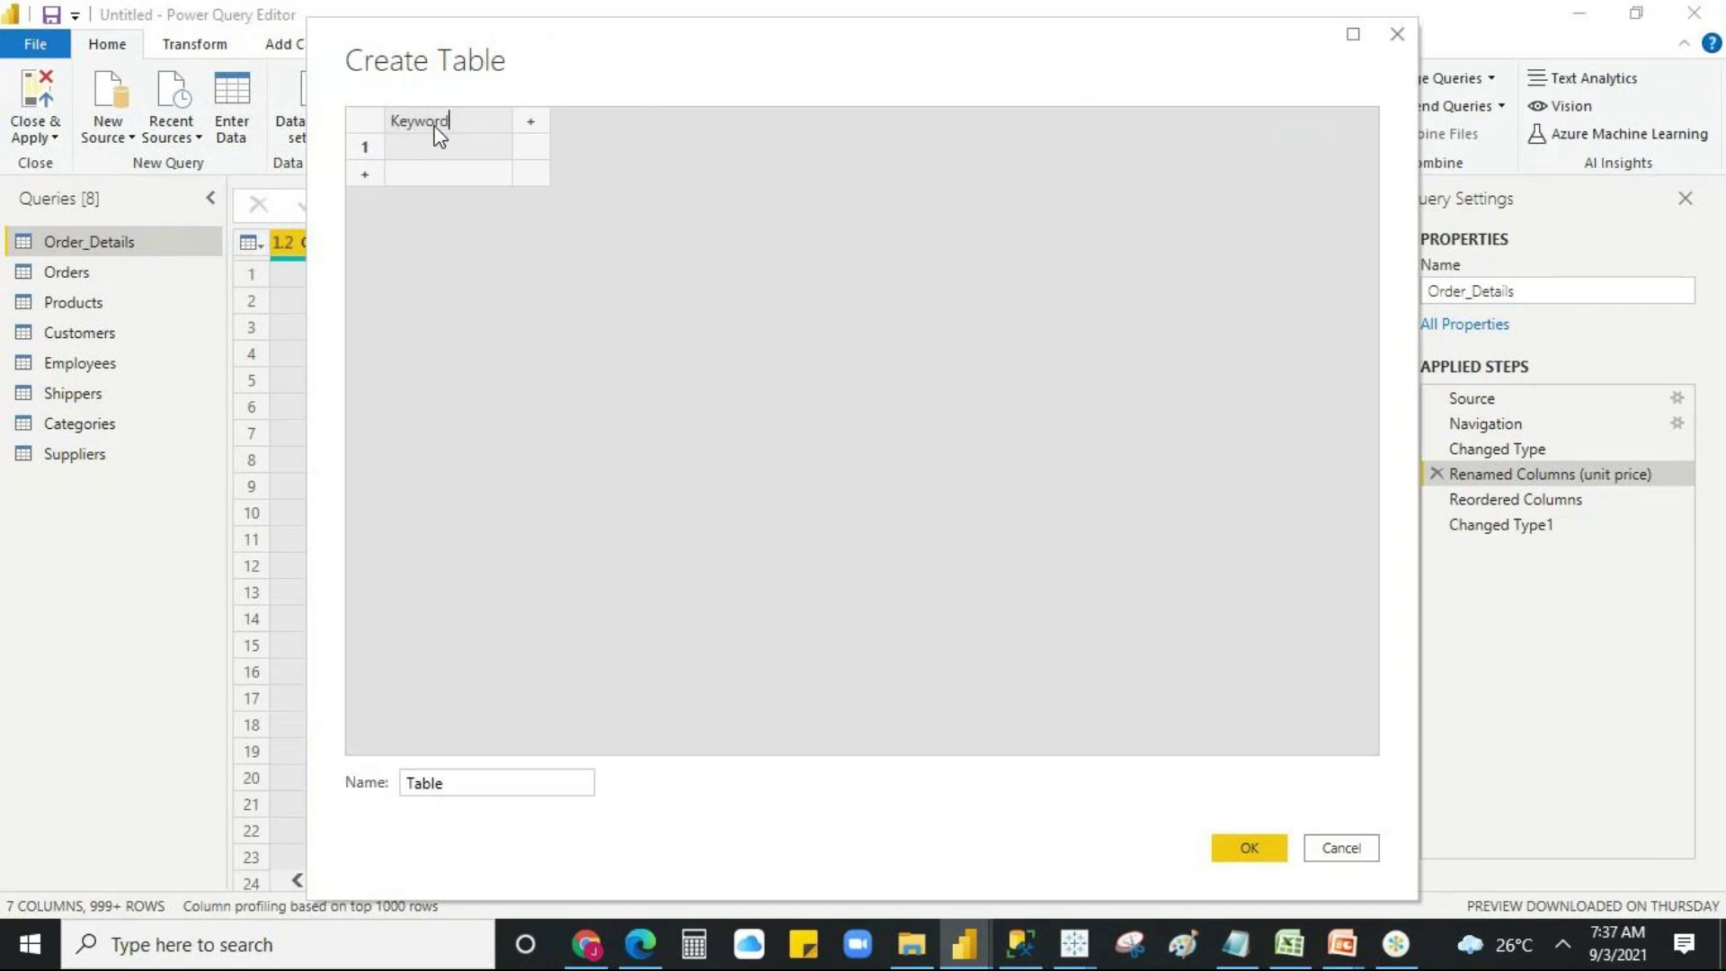
left_click(537, 126)
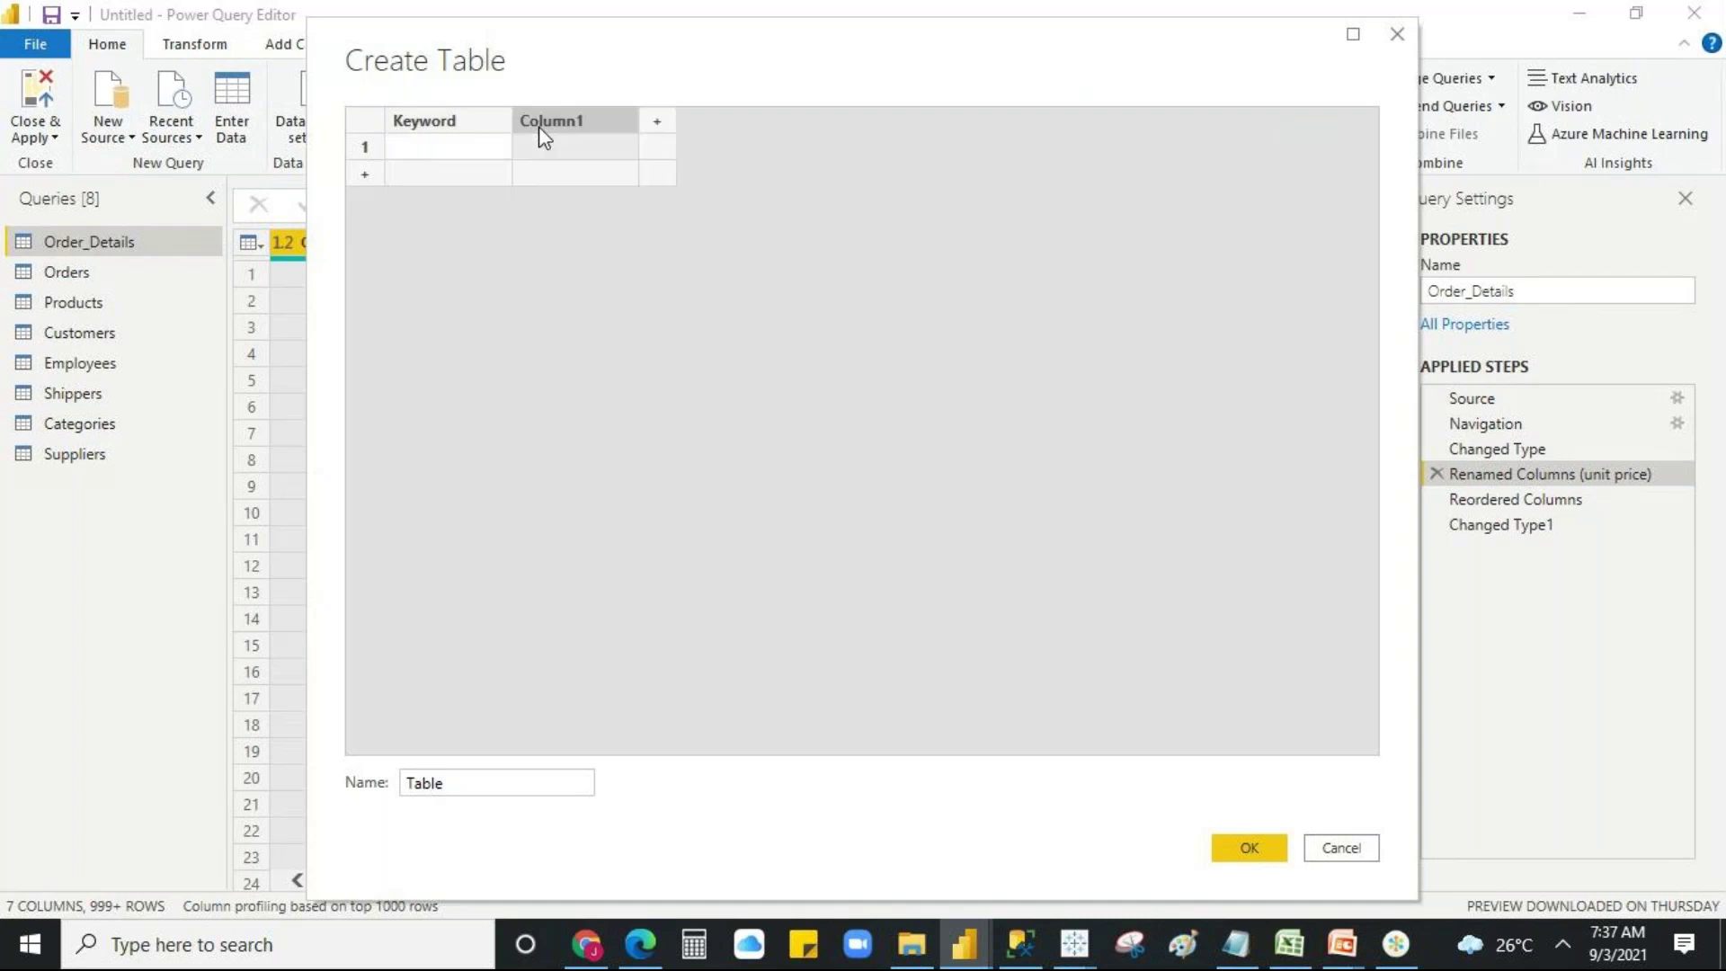
double_click(537, 126)
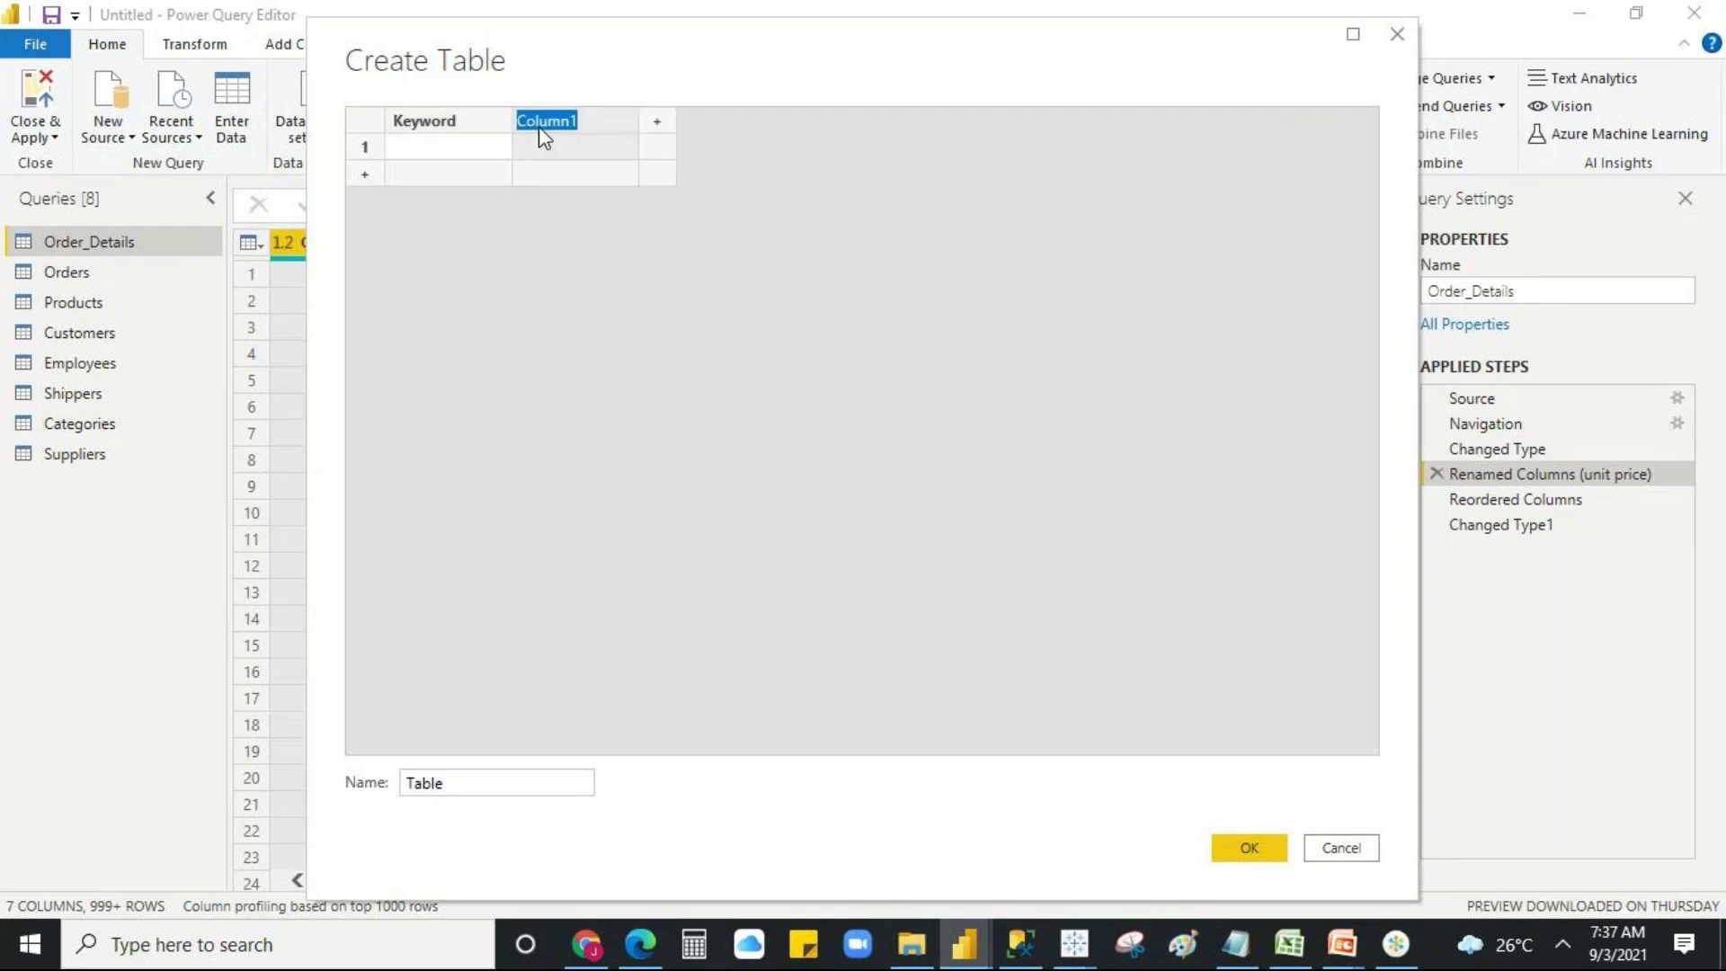
type("Ty")
left_click(658, 121)
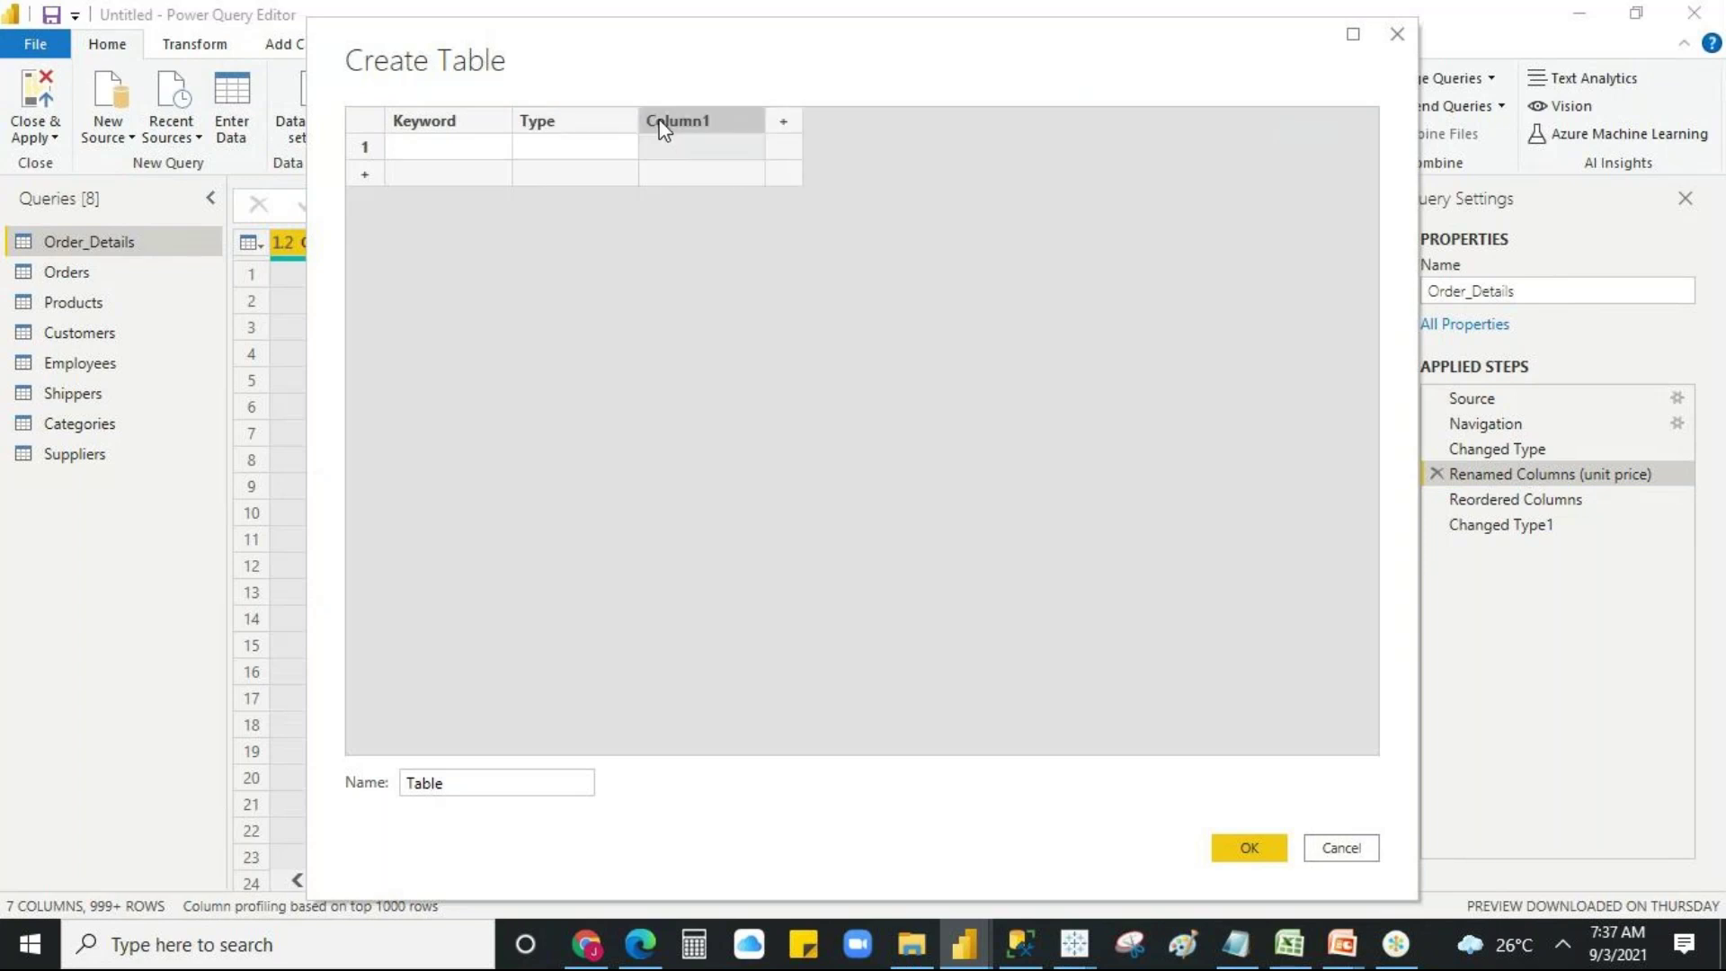
double_click(660, 121)
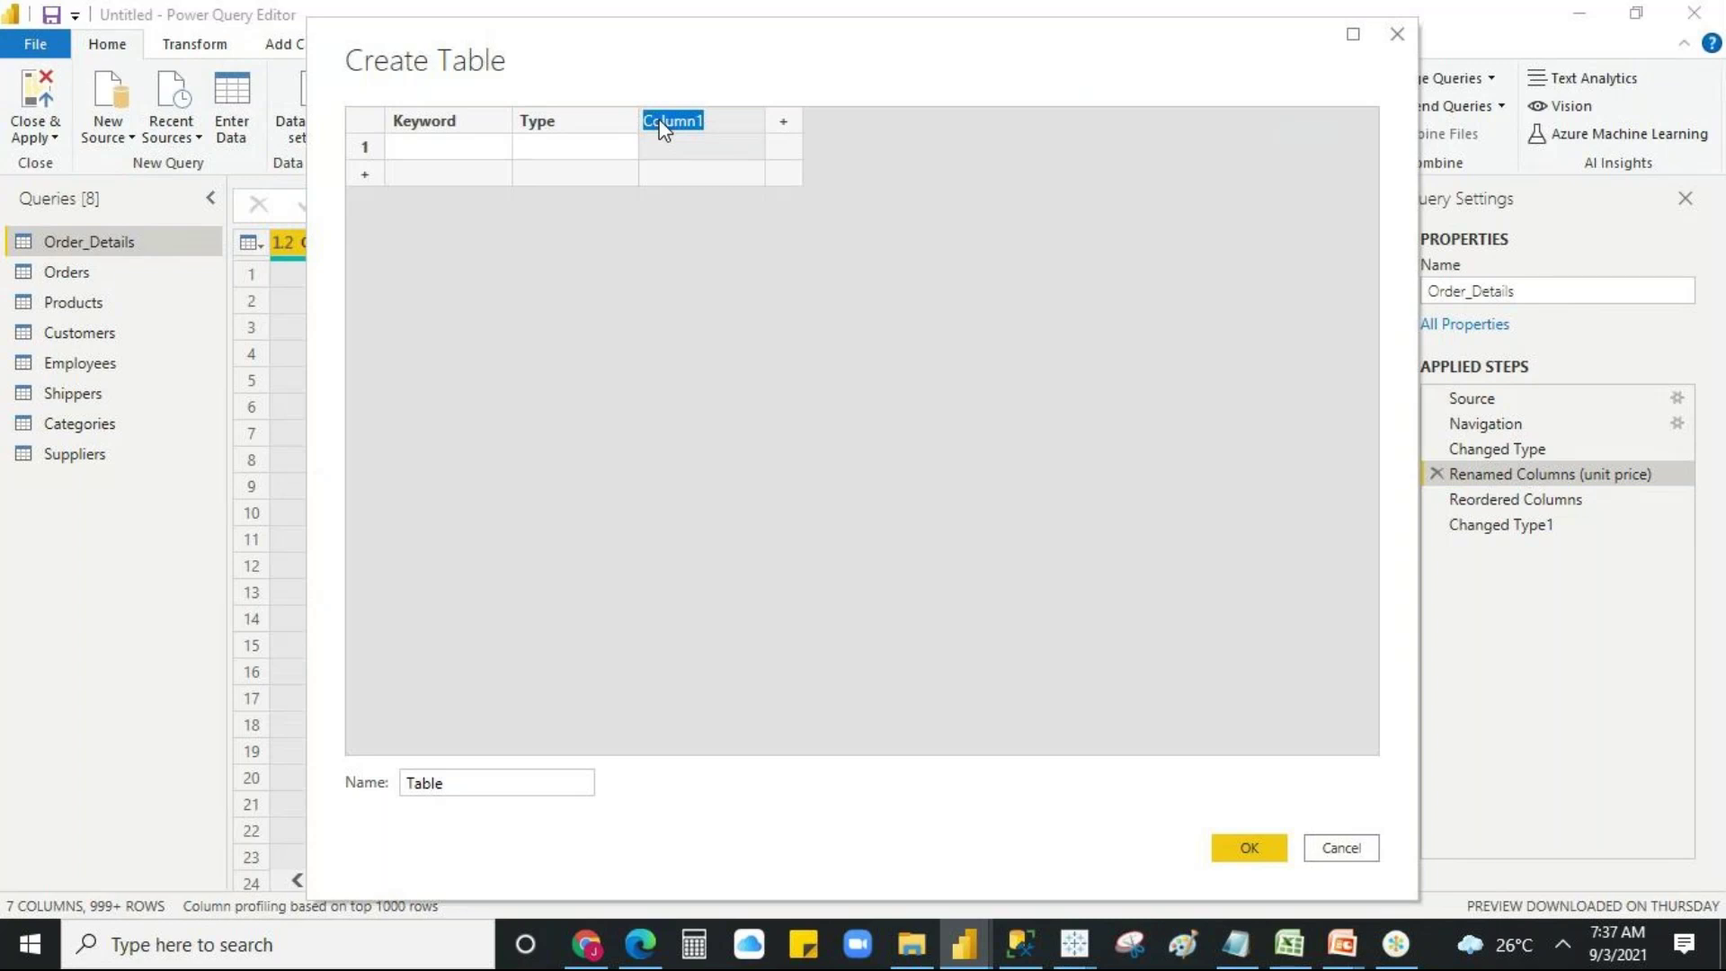
type("Elimibility")
key("Return")
- Enter Rest and App in the first two rows of the new table's Keyword column
left_click(468, 154)
left_click(467, 154)
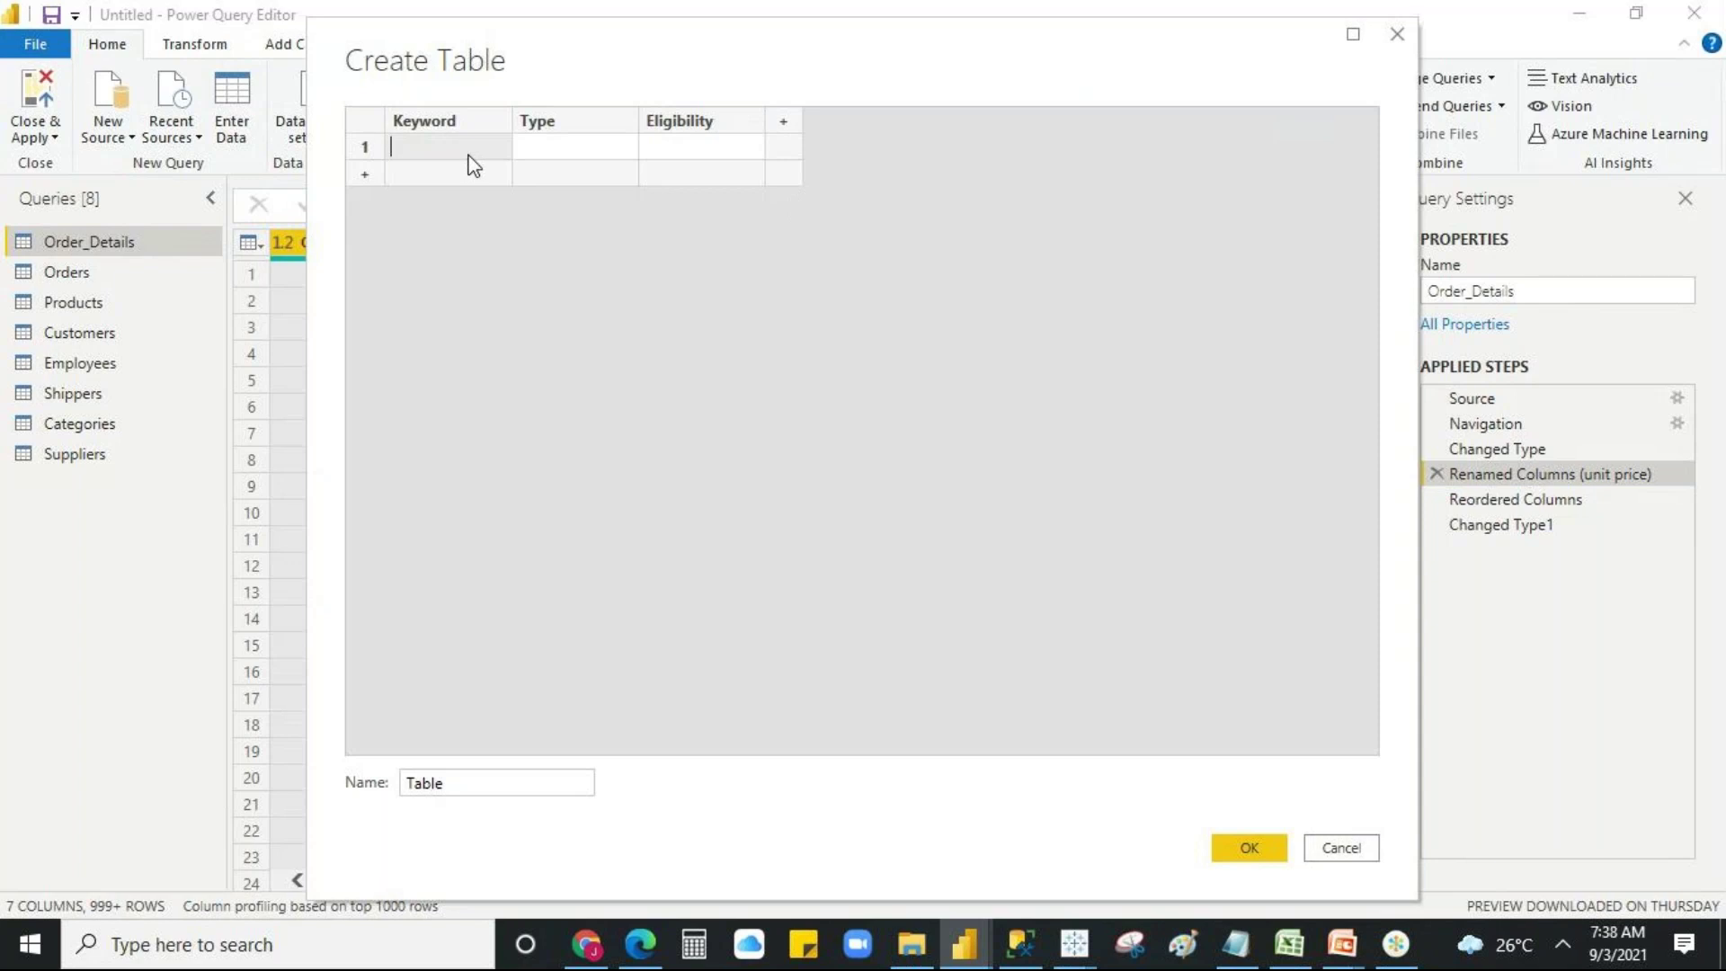
type("Rest")
left_click(457, 171)
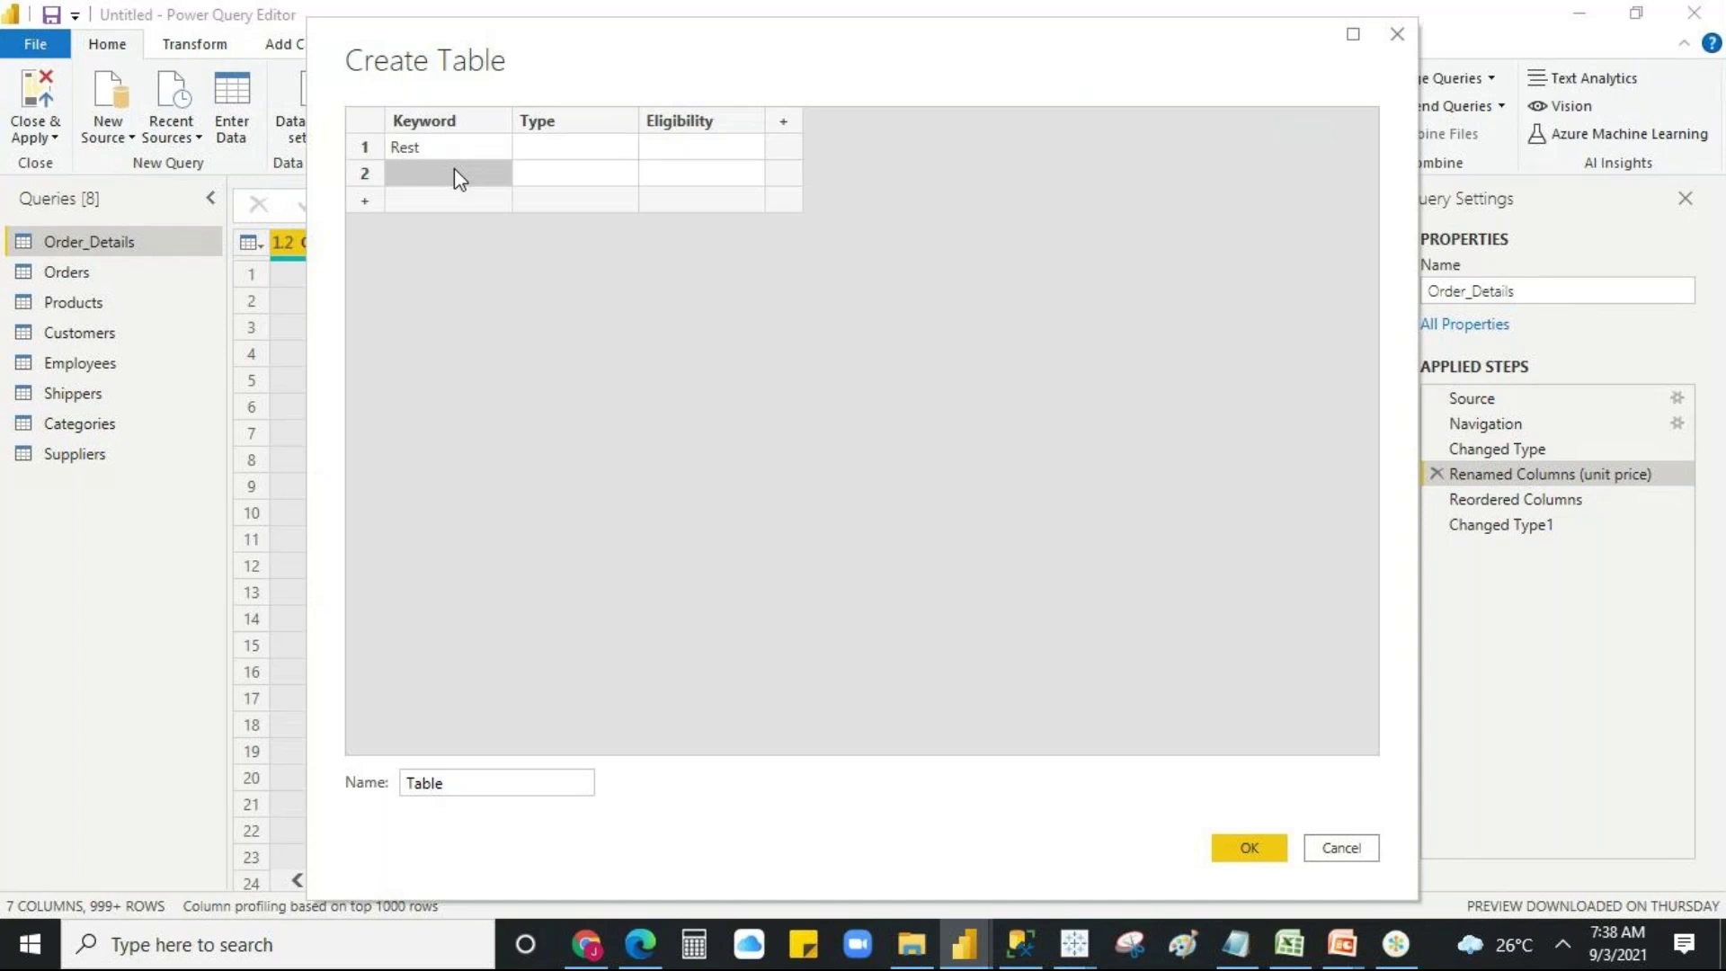
type("App")
- Enter In hand and out hand in the first two rows of the new table's Type column
left_click(531, 149)
type("Inhand")
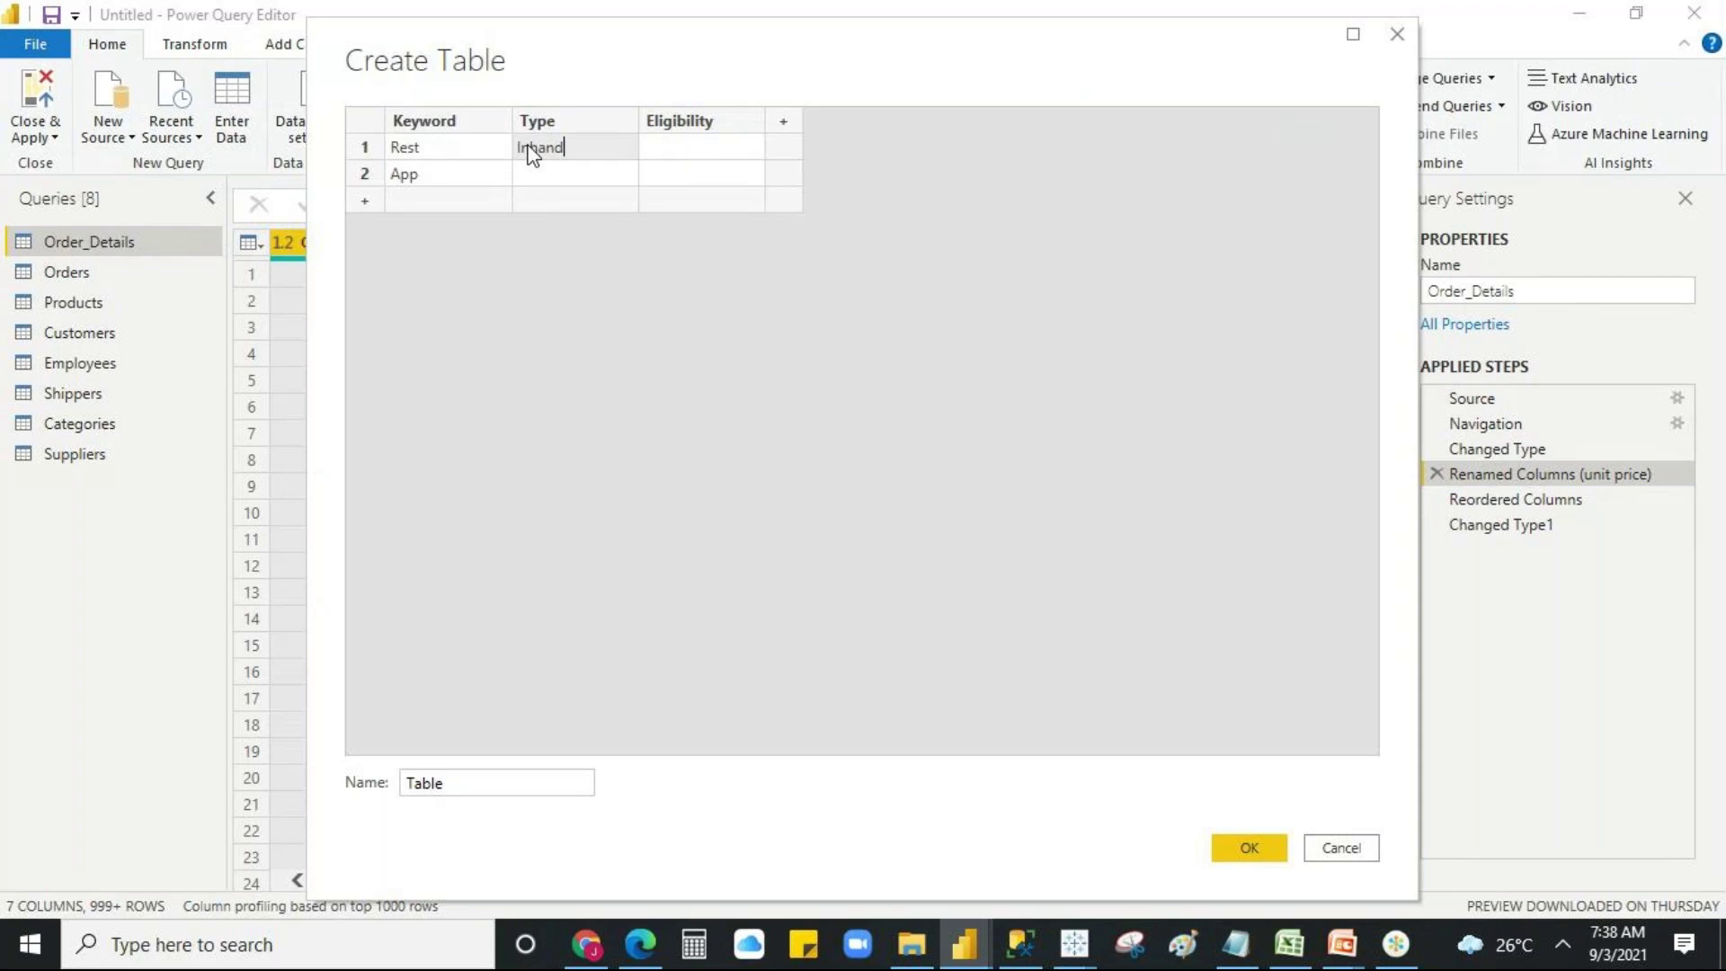
left_click(528, 148)
left_click(551, 184)
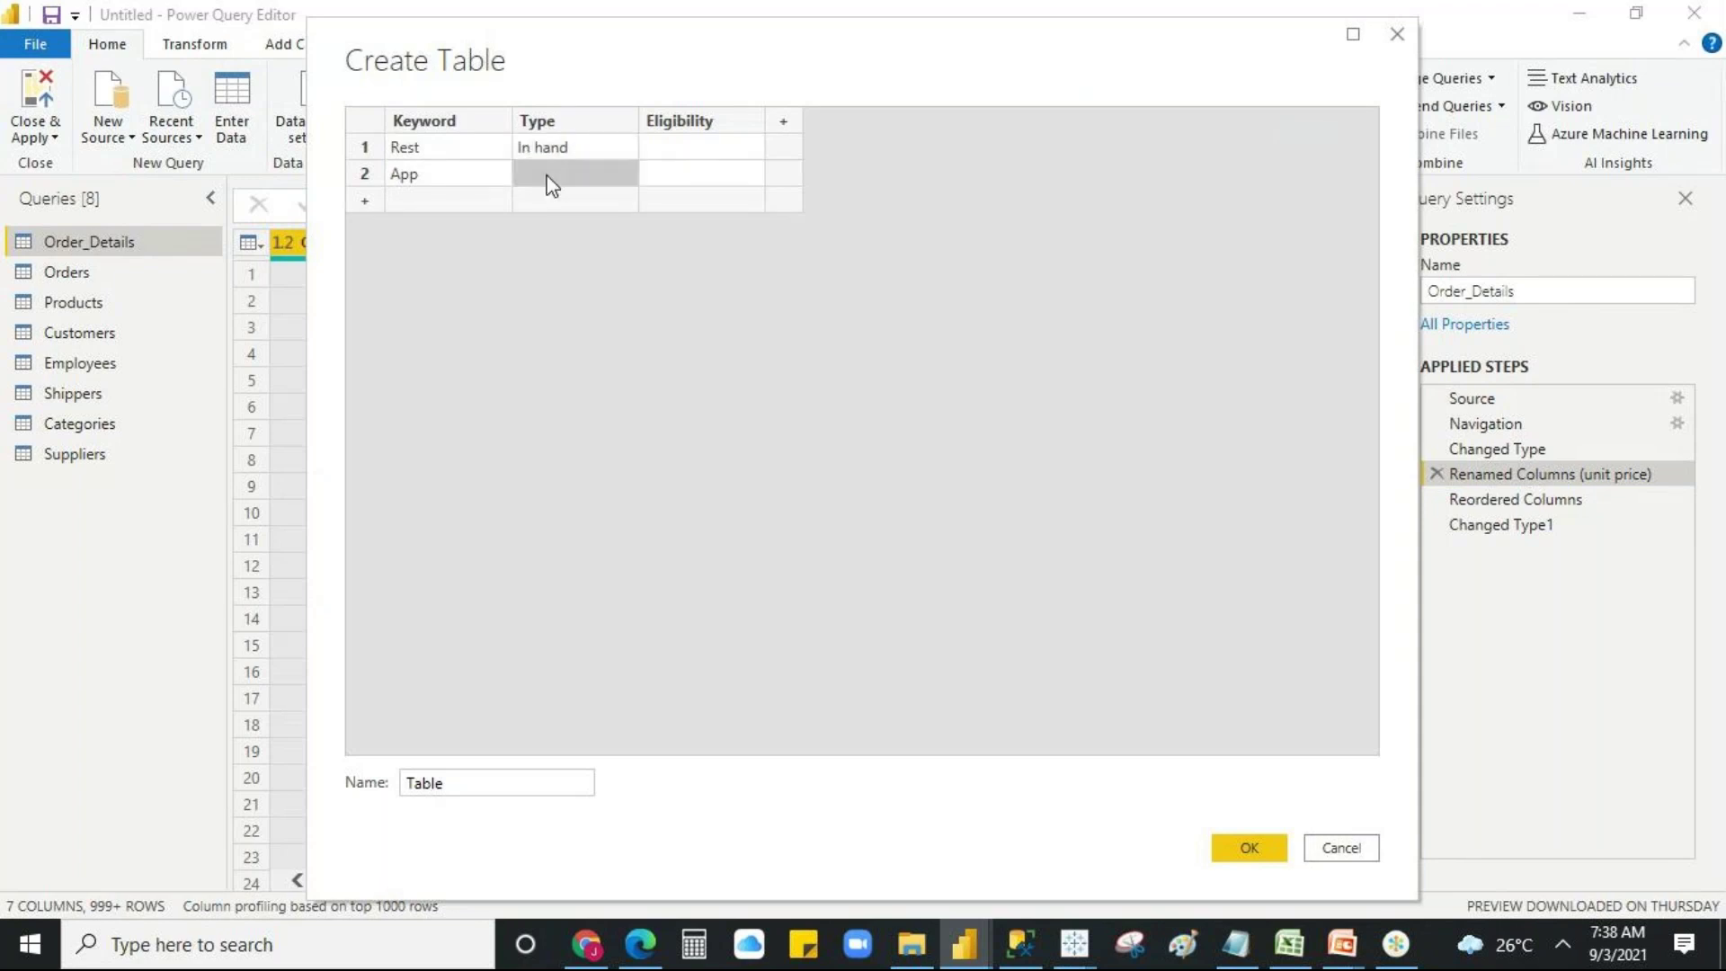
type("out hand")
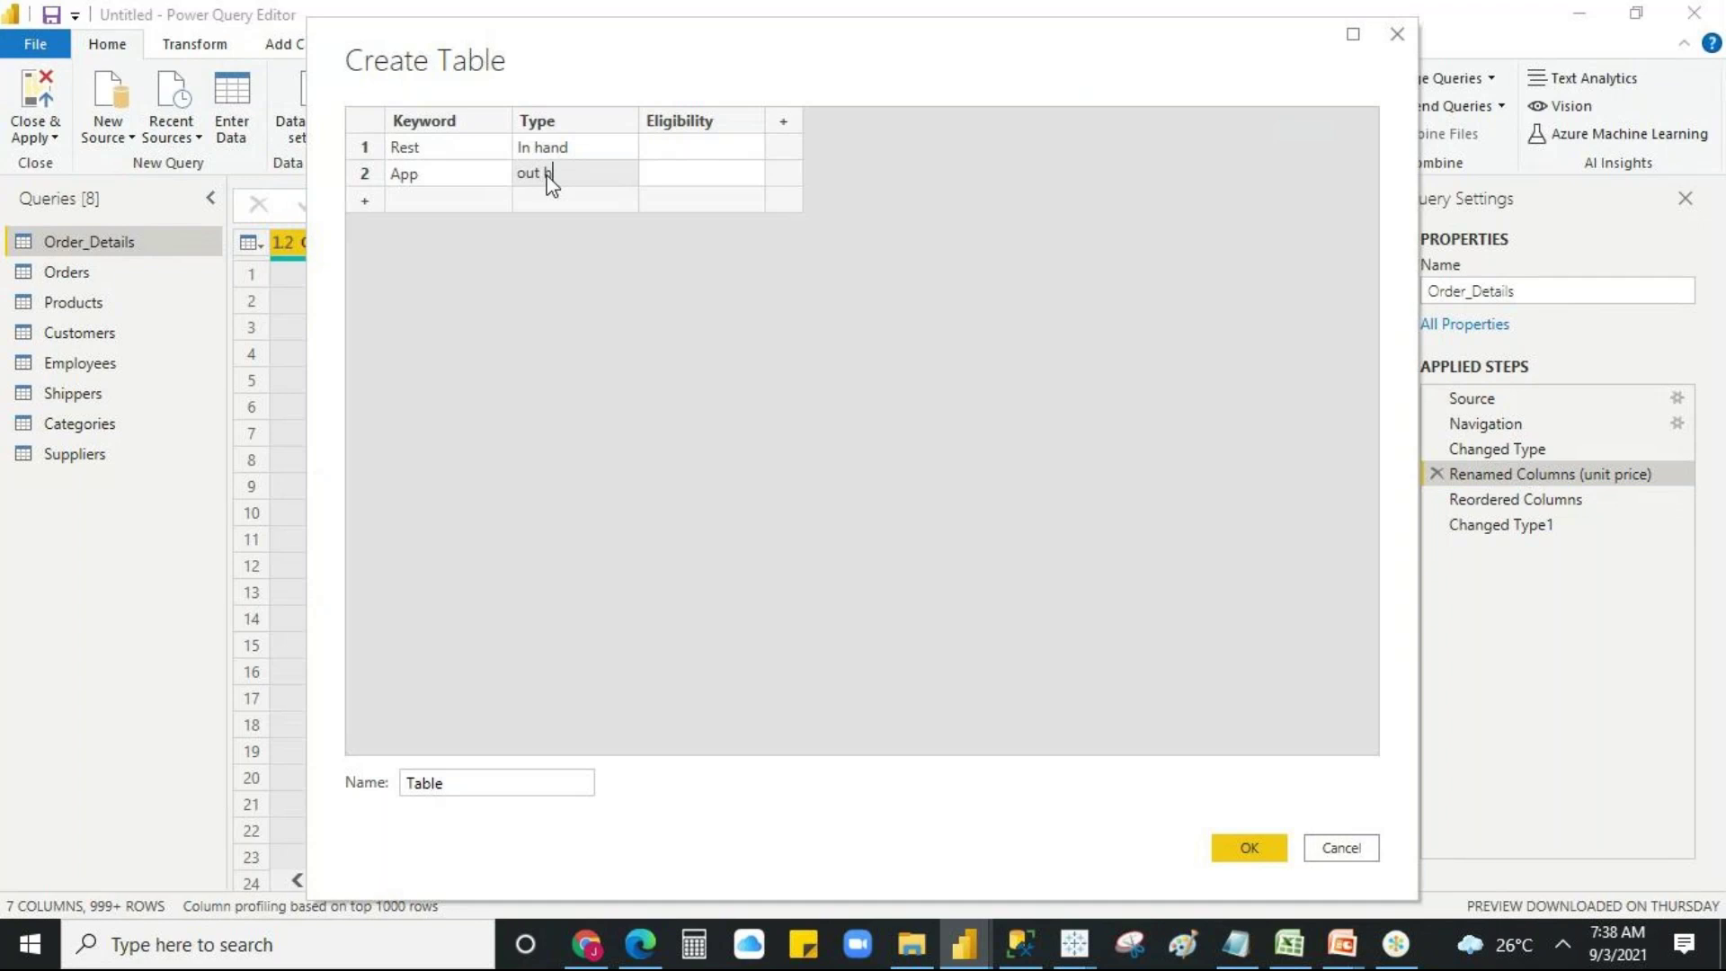
- Fill the first two rows of the Eligibility column with Yes and No
left_click(719, 155)
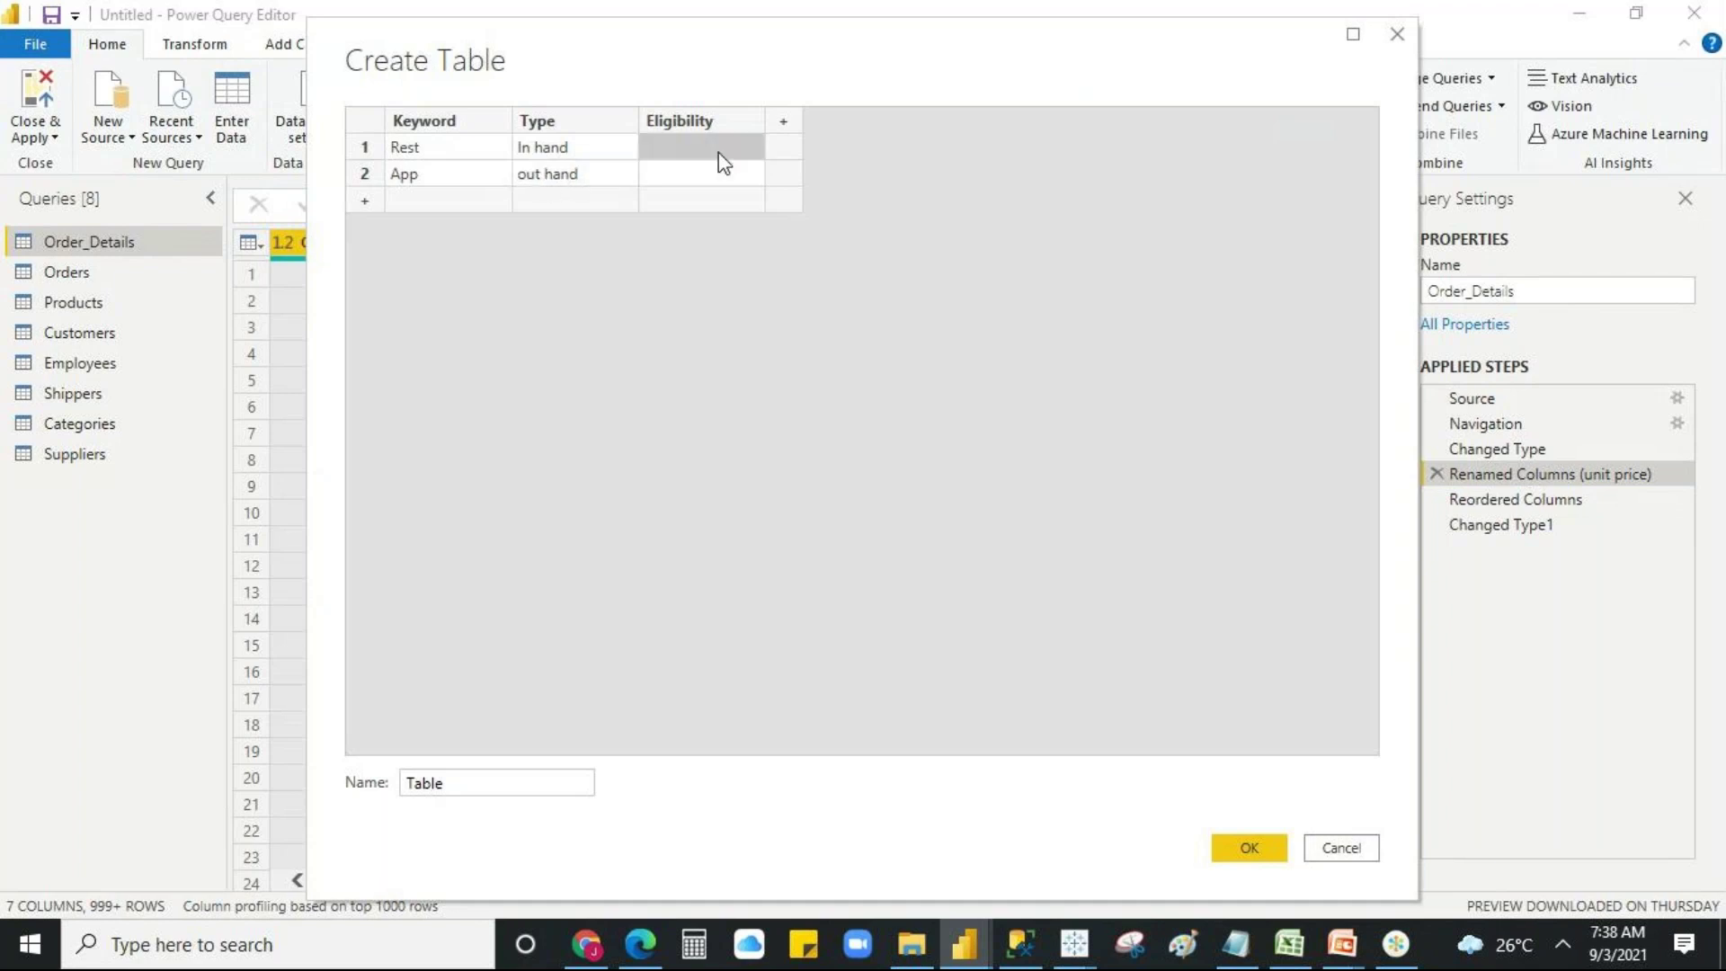
type("Yes")
left_click(701, 179)
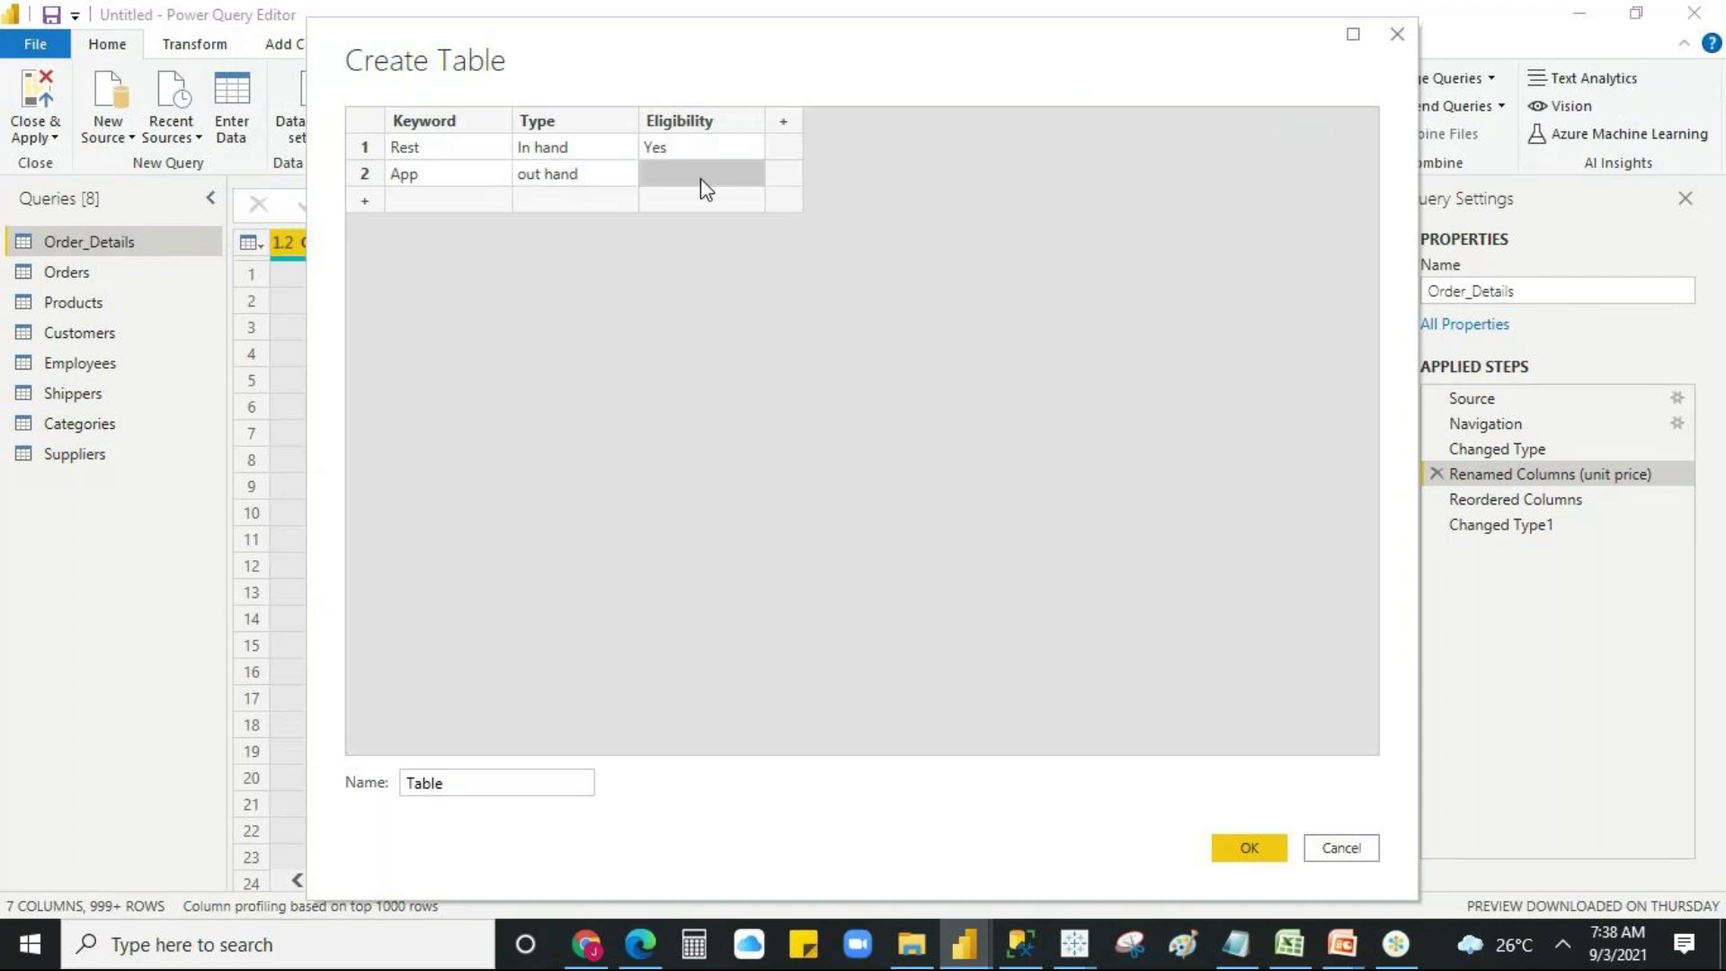
type("No")
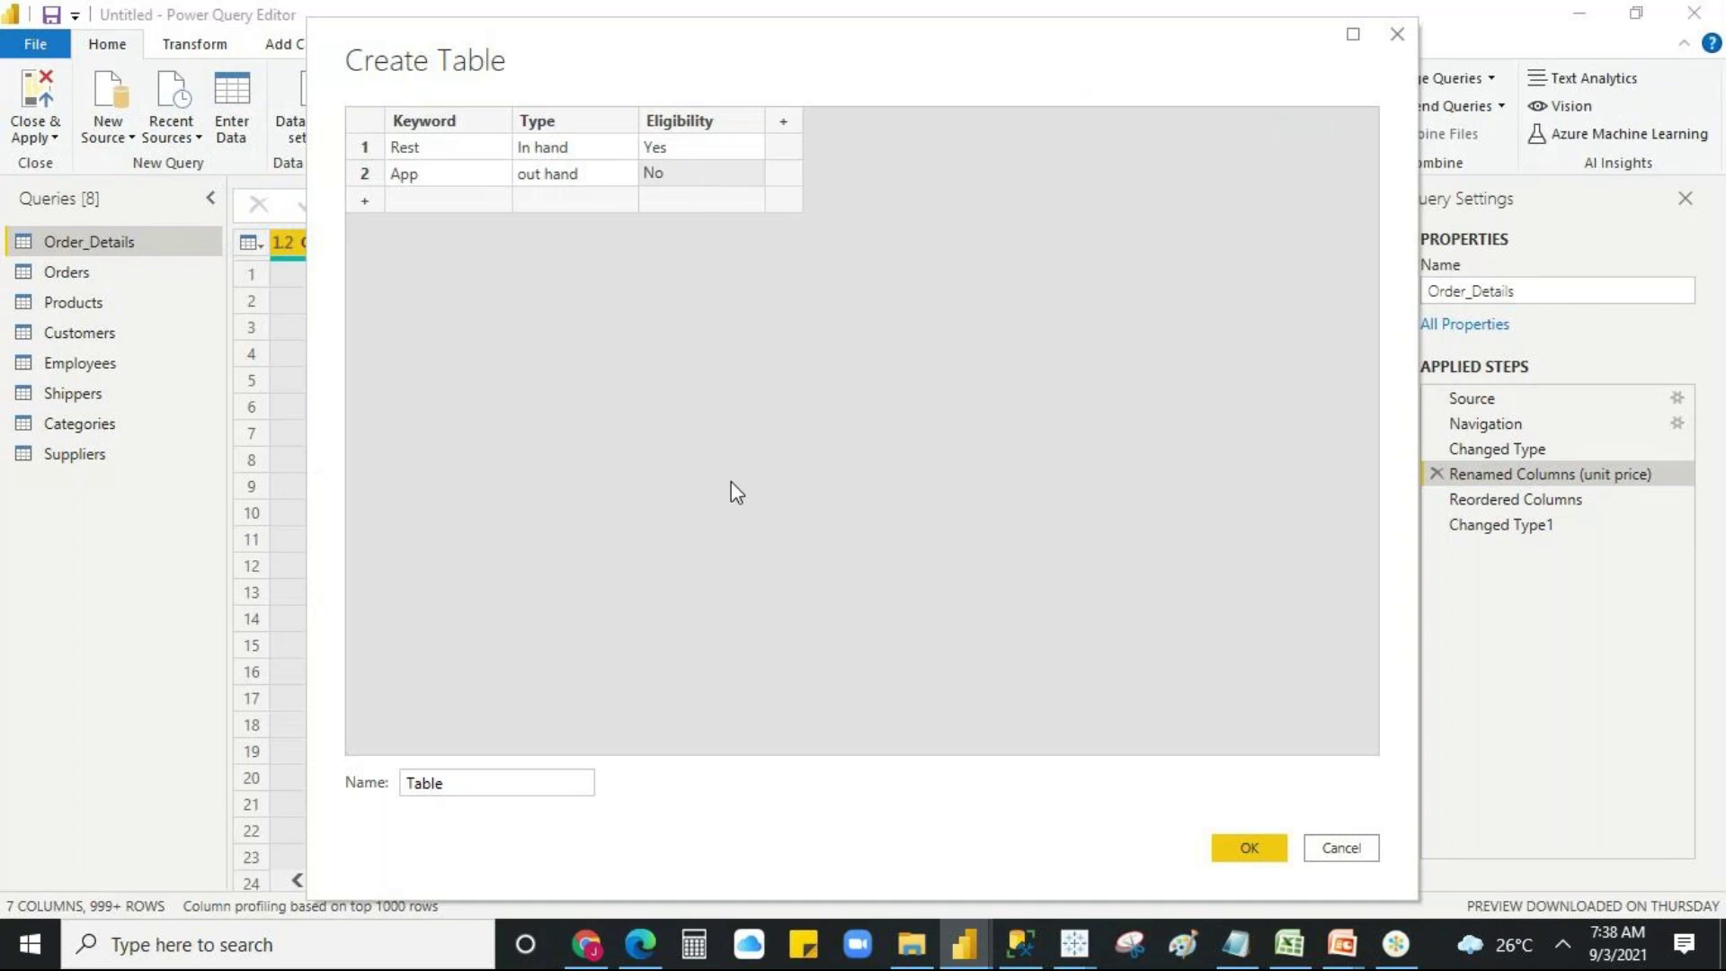
key("Return")
- Name the manually entered table Custom Query_*** and create it as a query
left_click_drag(477, 785, 342, 800)
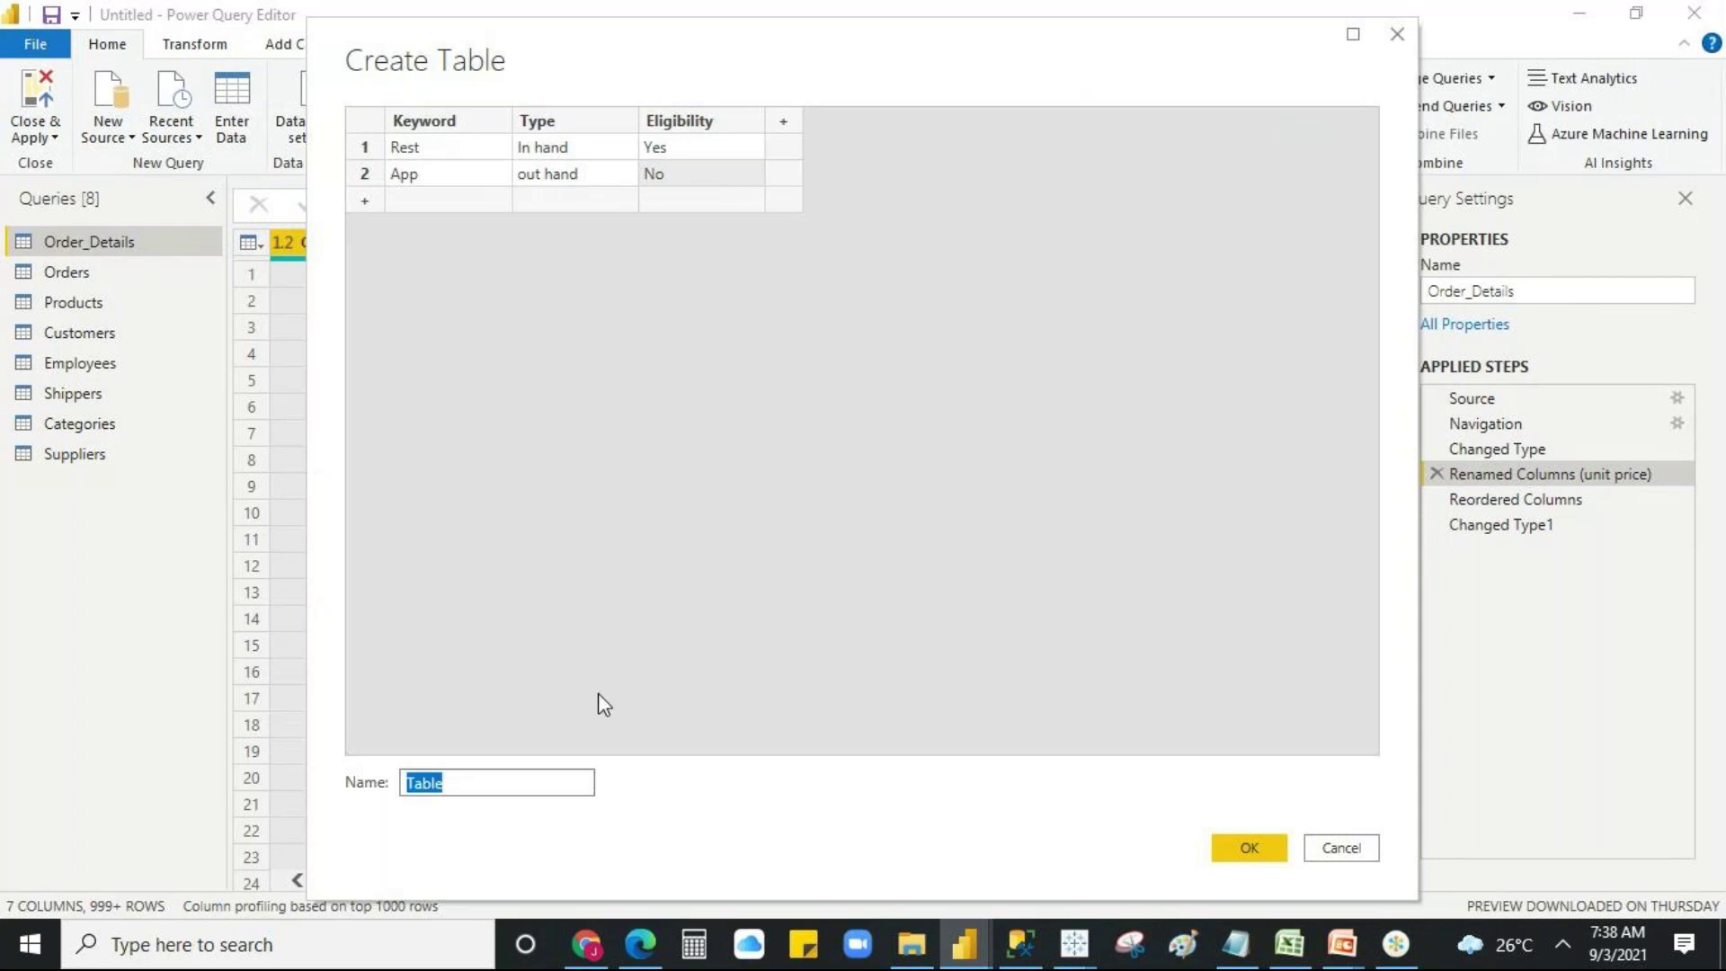
type("Custom")
type(" Table")
key("BackSpace")
key("BackSpace")
key("BackSpace")
key("BackSpace")
key("BackSpace")
type("Query_")
type("***")
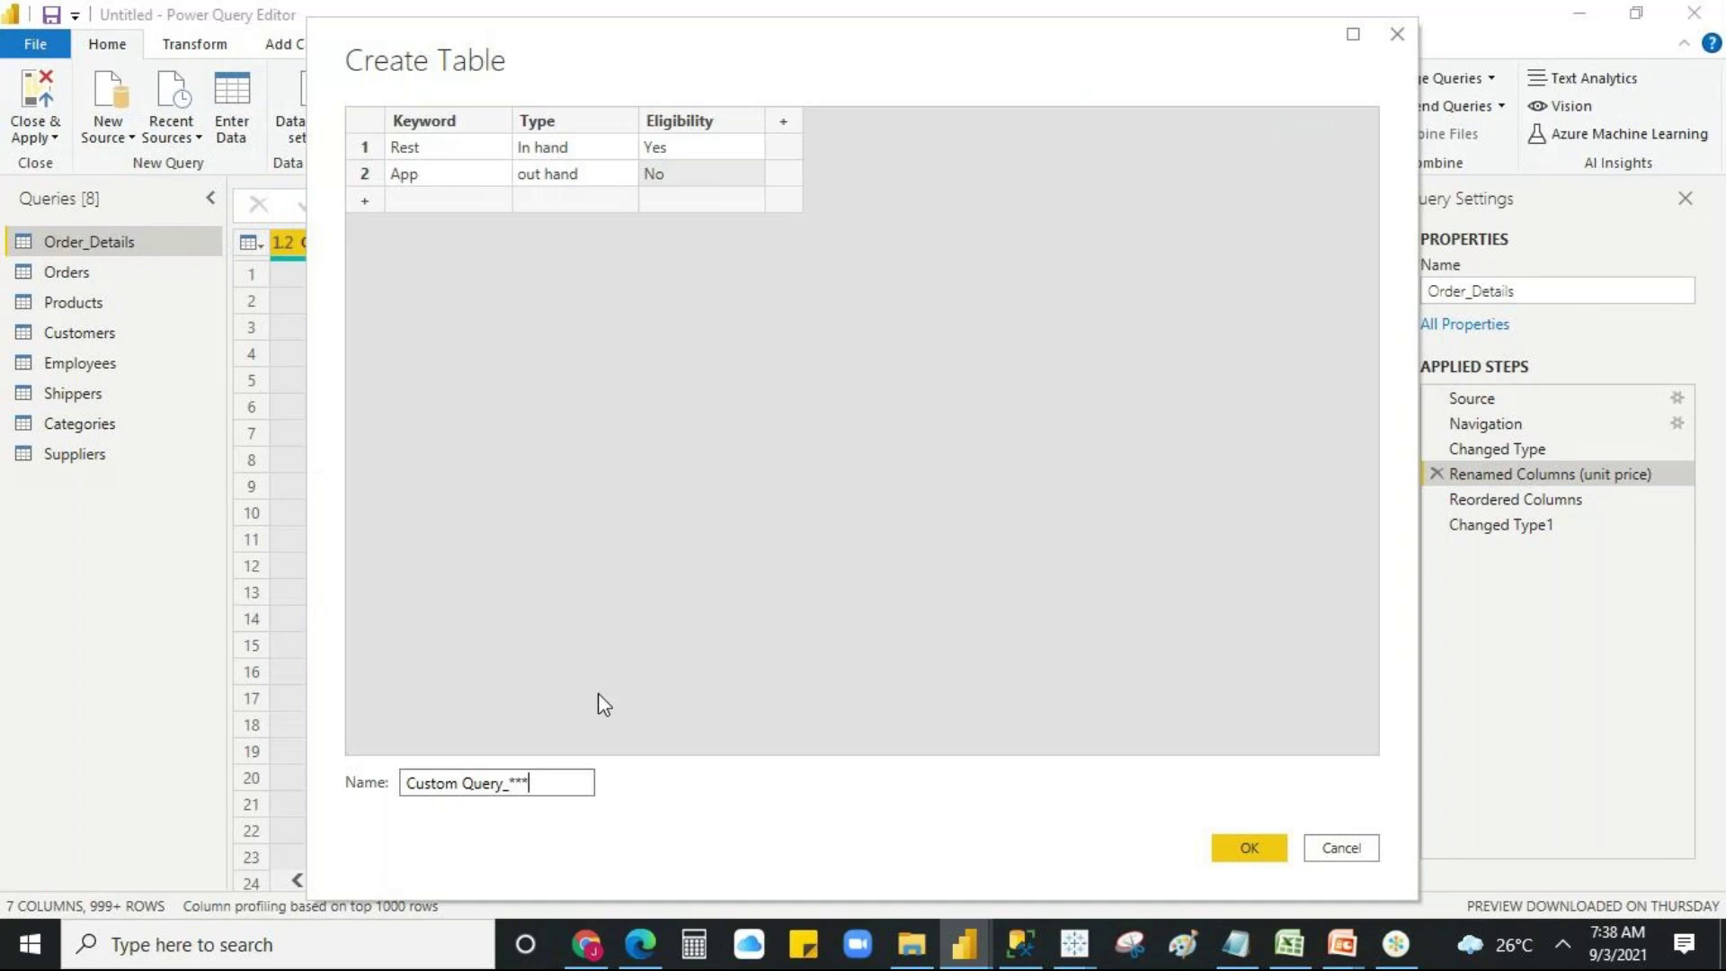
left_click(1257, 846)
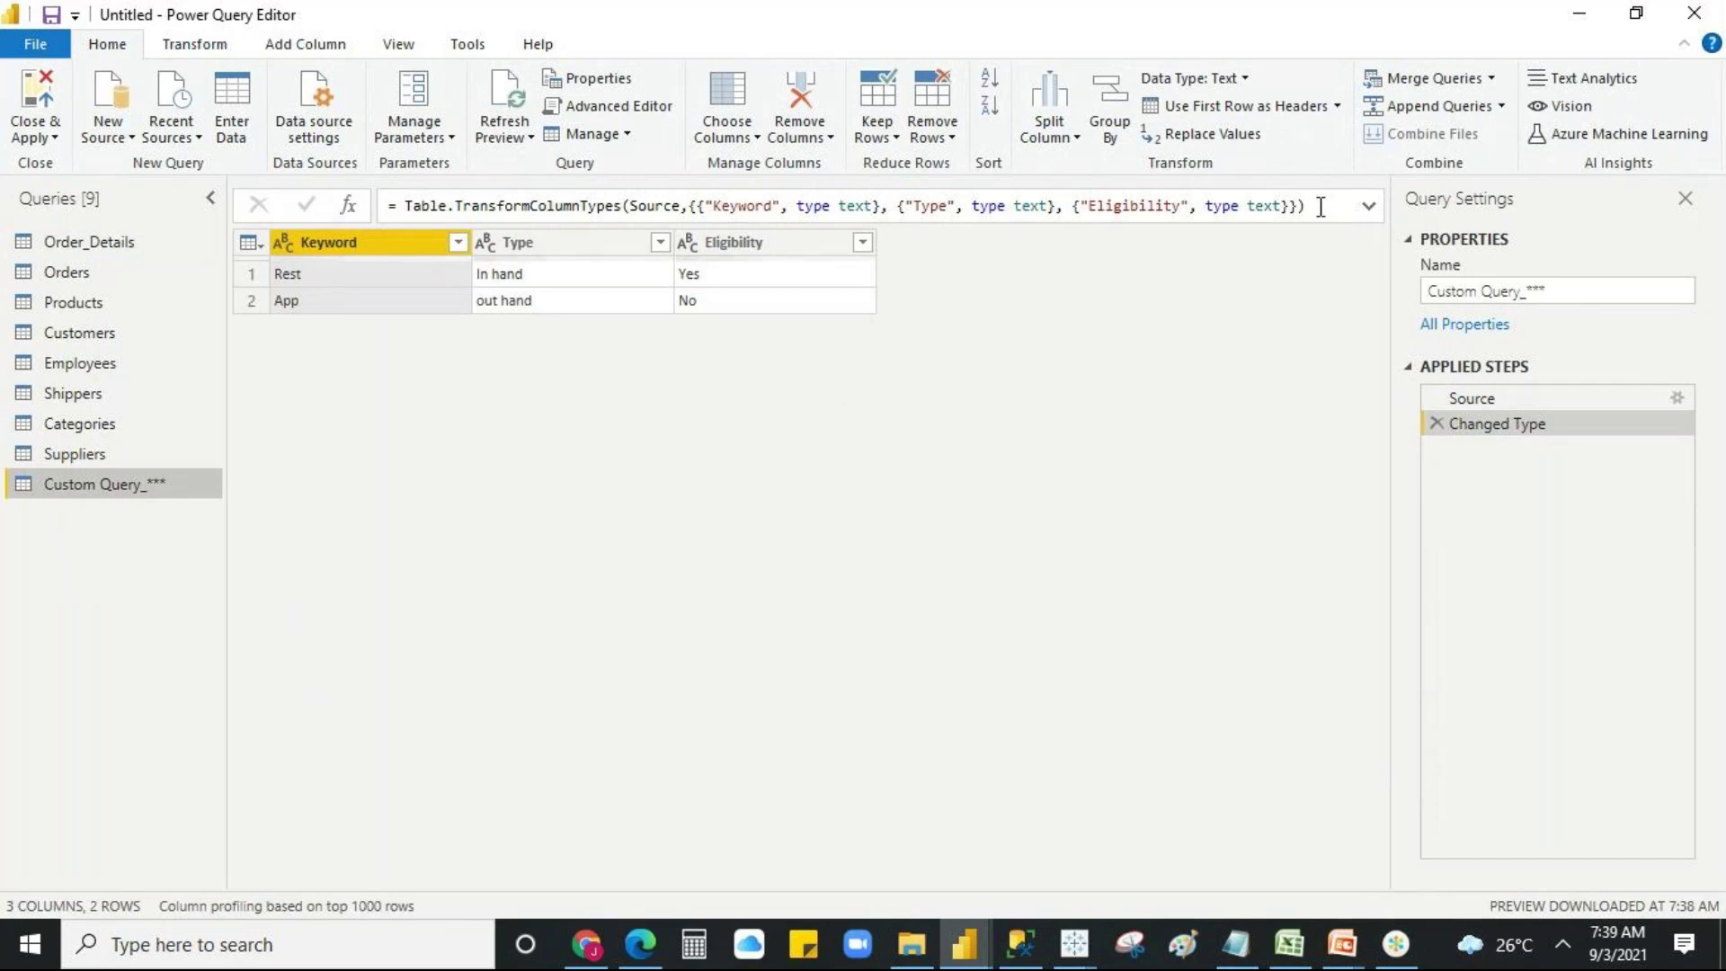
- Review the Changed Type formula of Custom Query_*** and its complete script in the Advanced Editor, leaving the code as it is
left_click_drag(1320, 206, 385, 179)
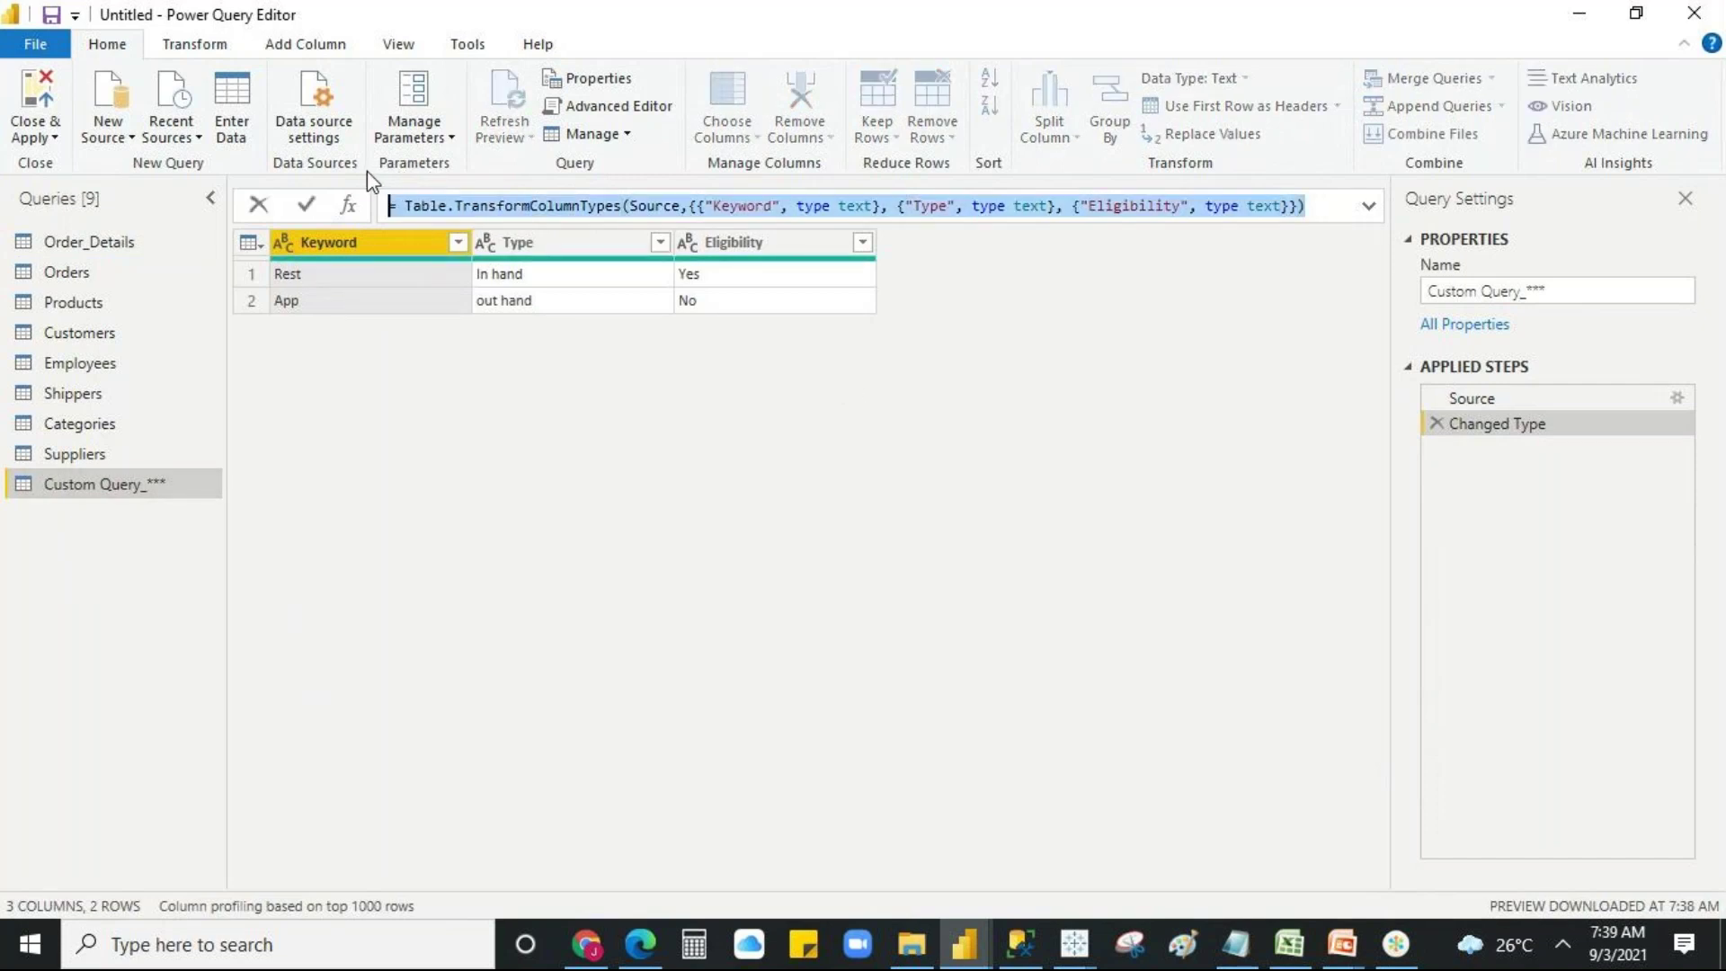
left_click(641, 112)
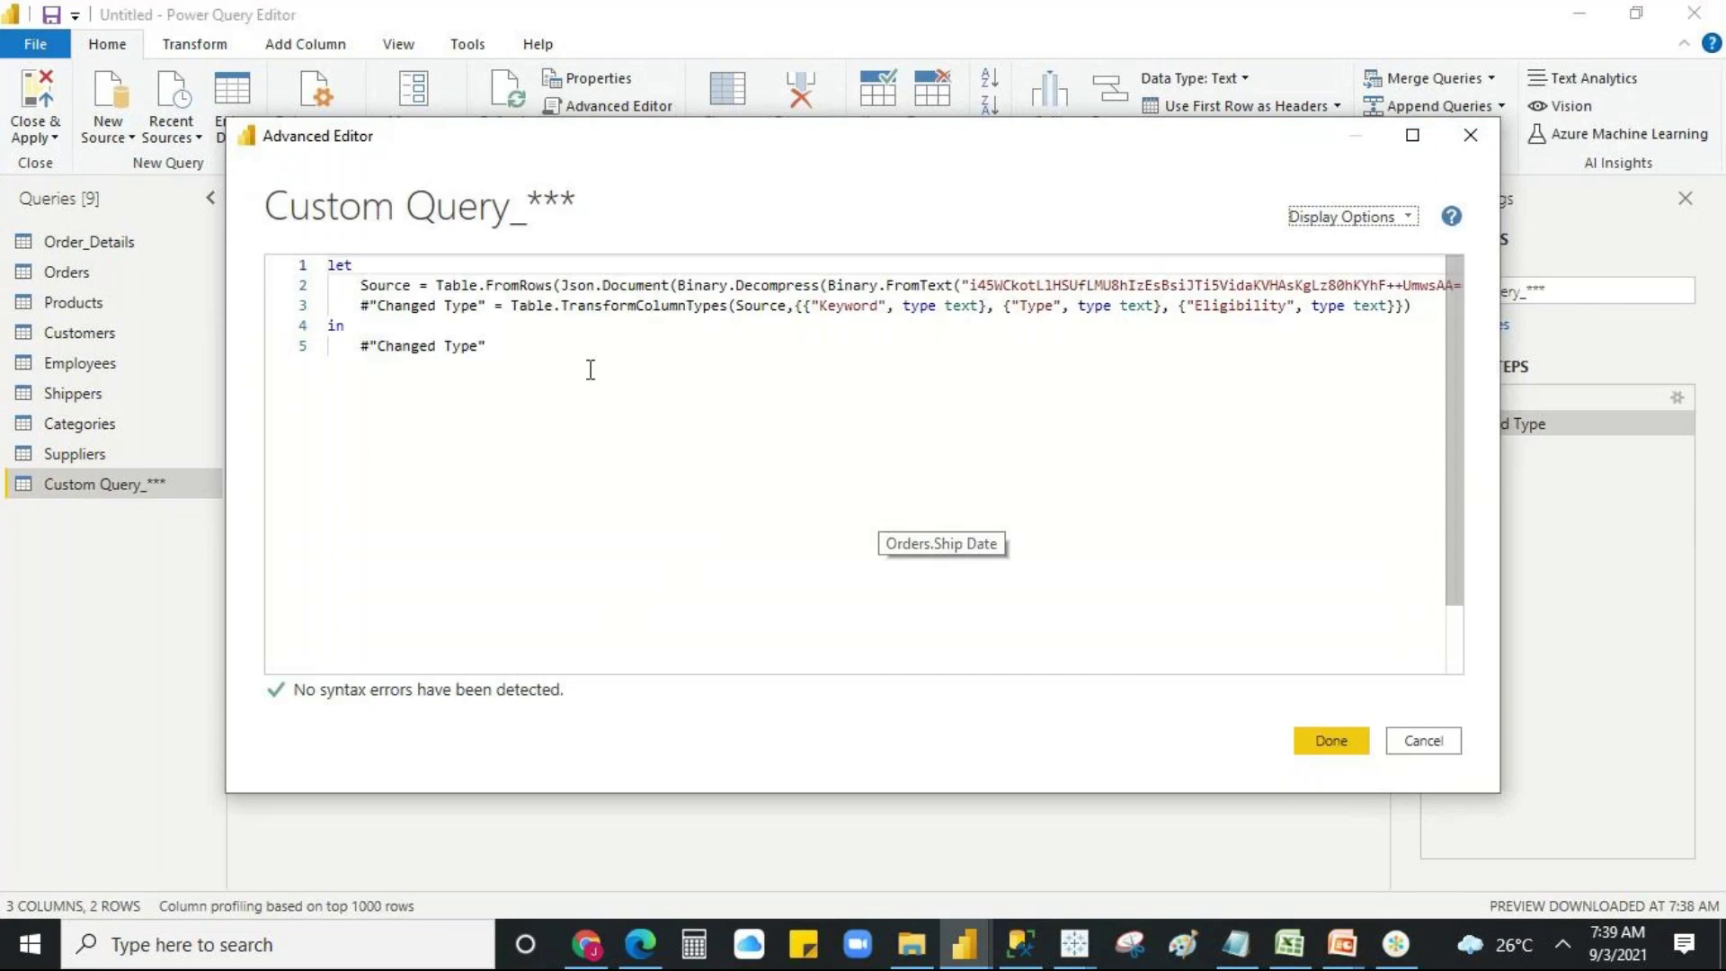
key("ctrl+a")
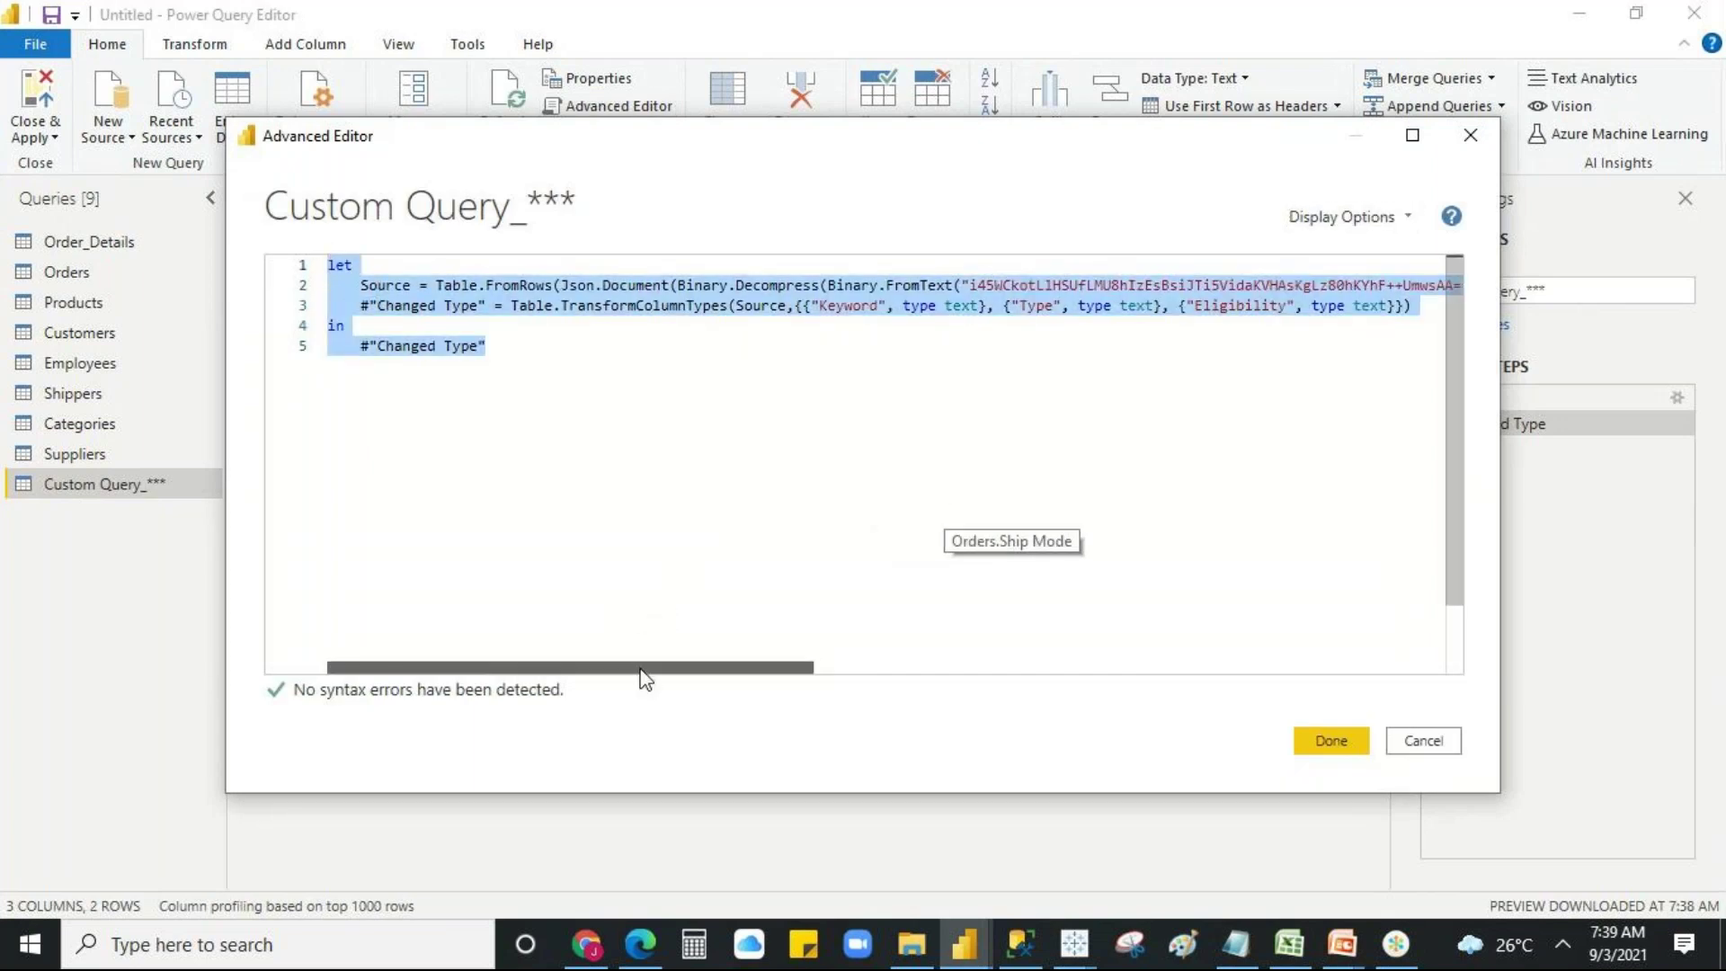
left_click_drag(740, 667, 1159, 657)
scroll(830, 565, "left", 10)
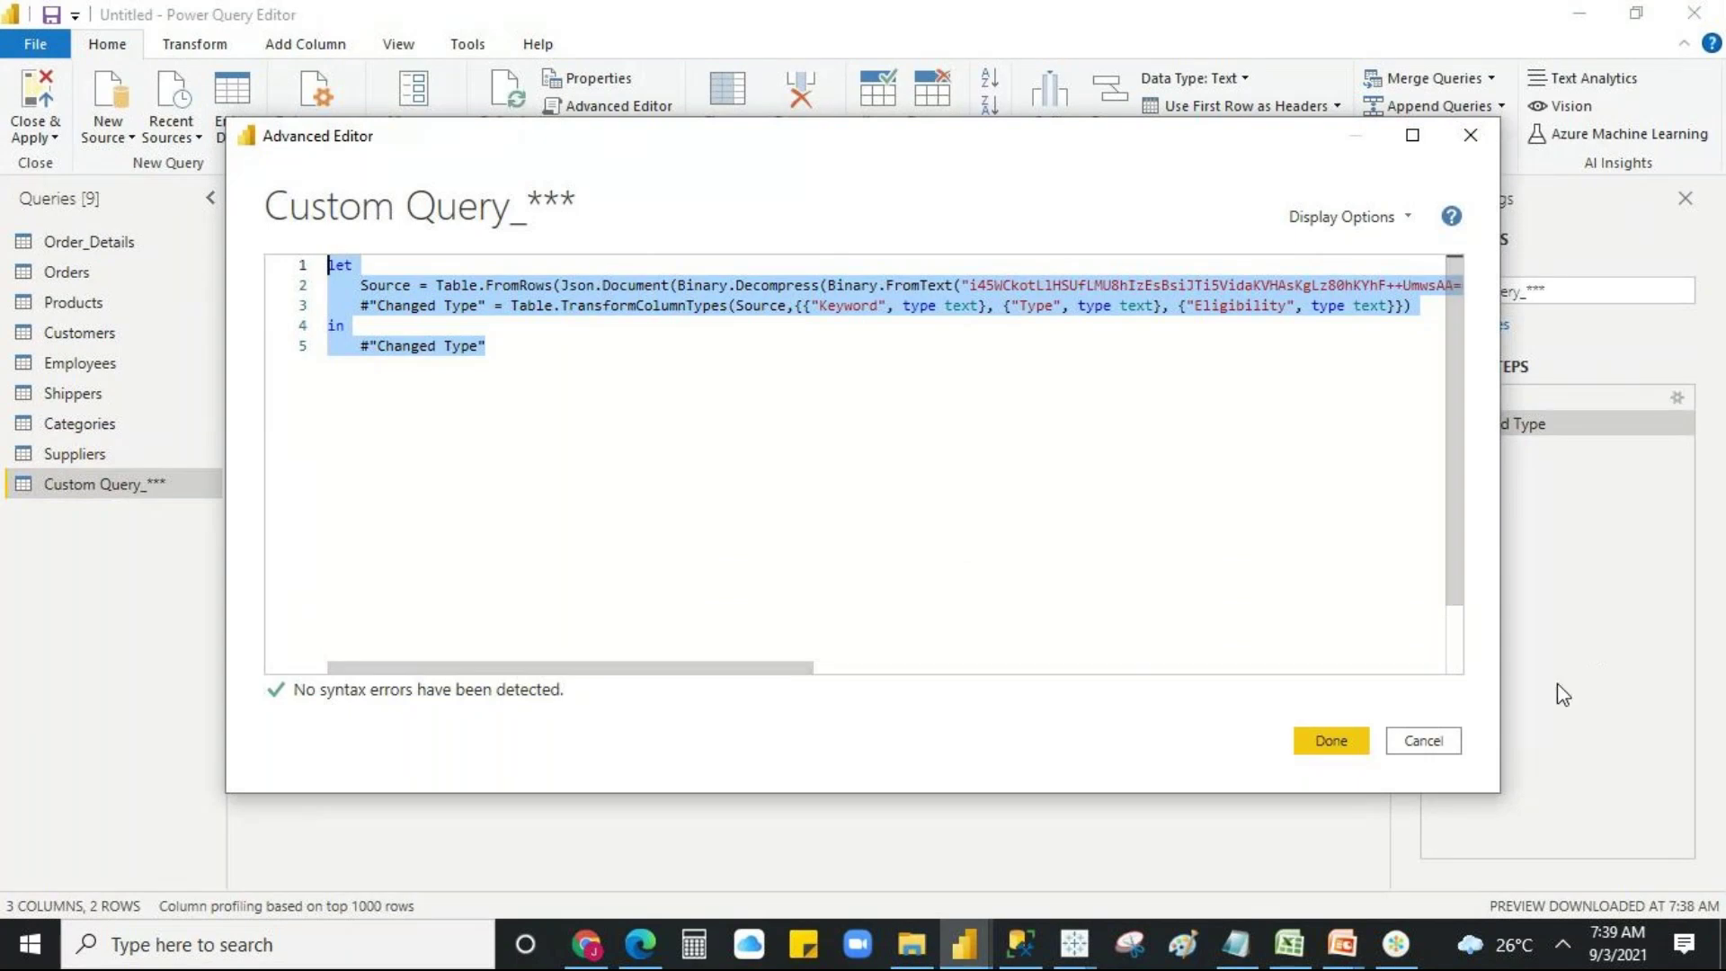
left_click(1341, 757)
left_click(1341, 757)
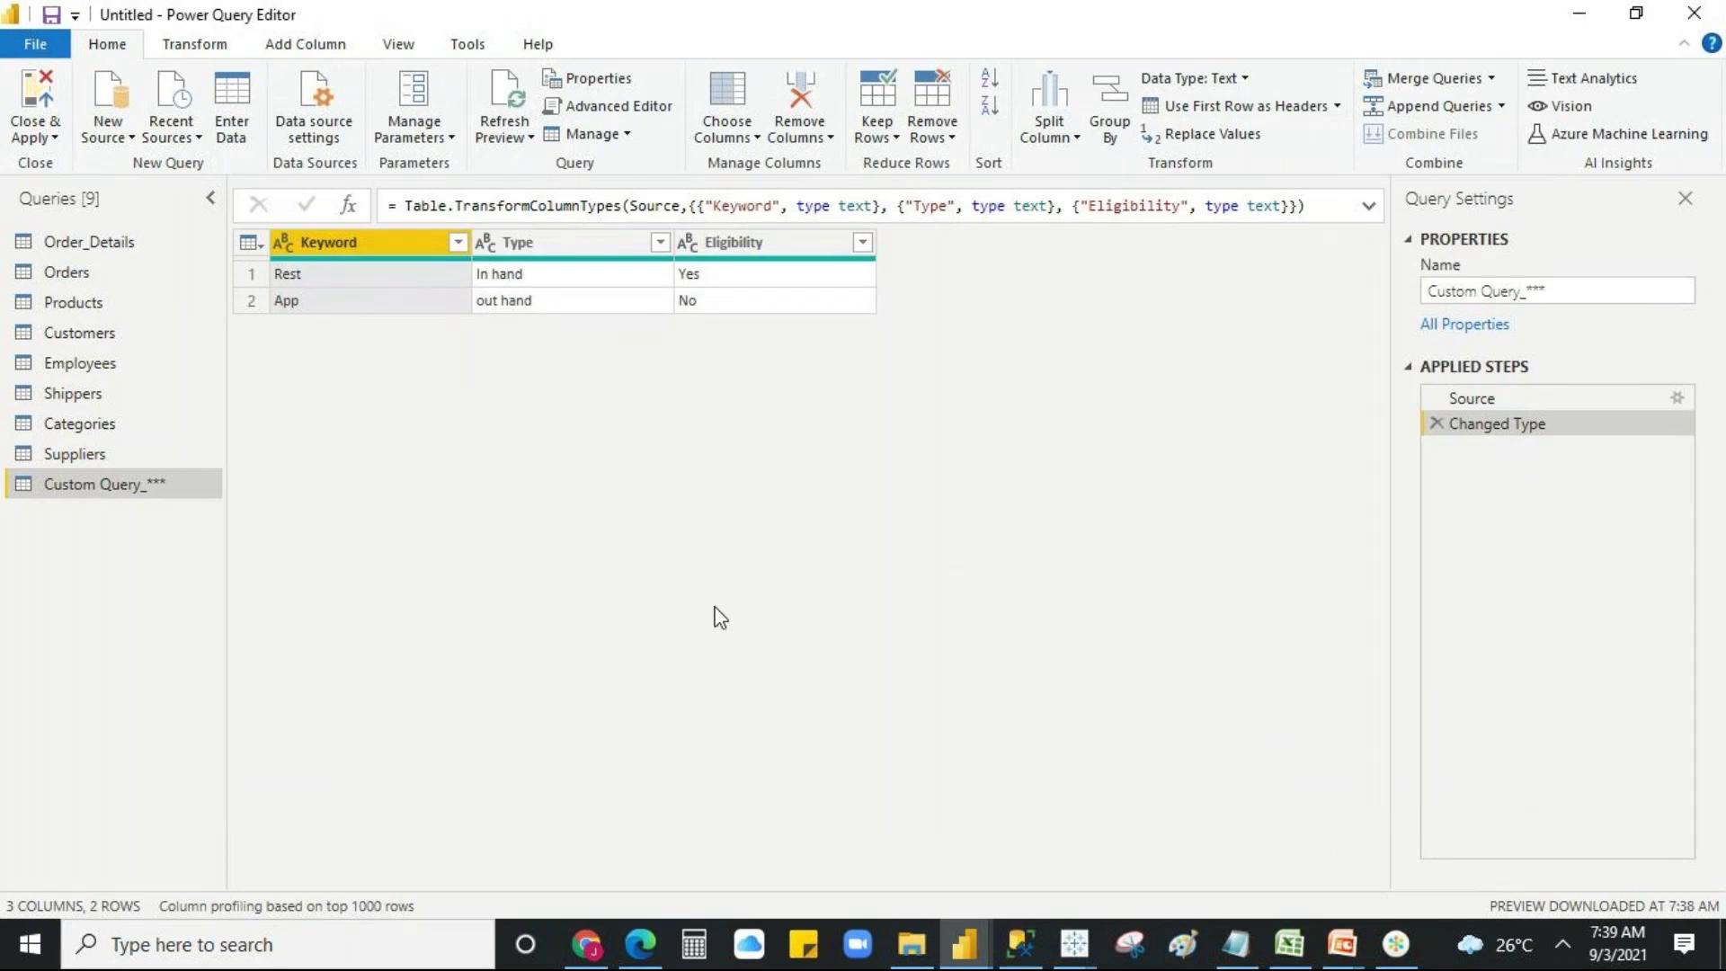
- Examine the formula and the individual Keyword, Type and Eligibility values in both rows of Custom Query_***
left_click(1336, 210)
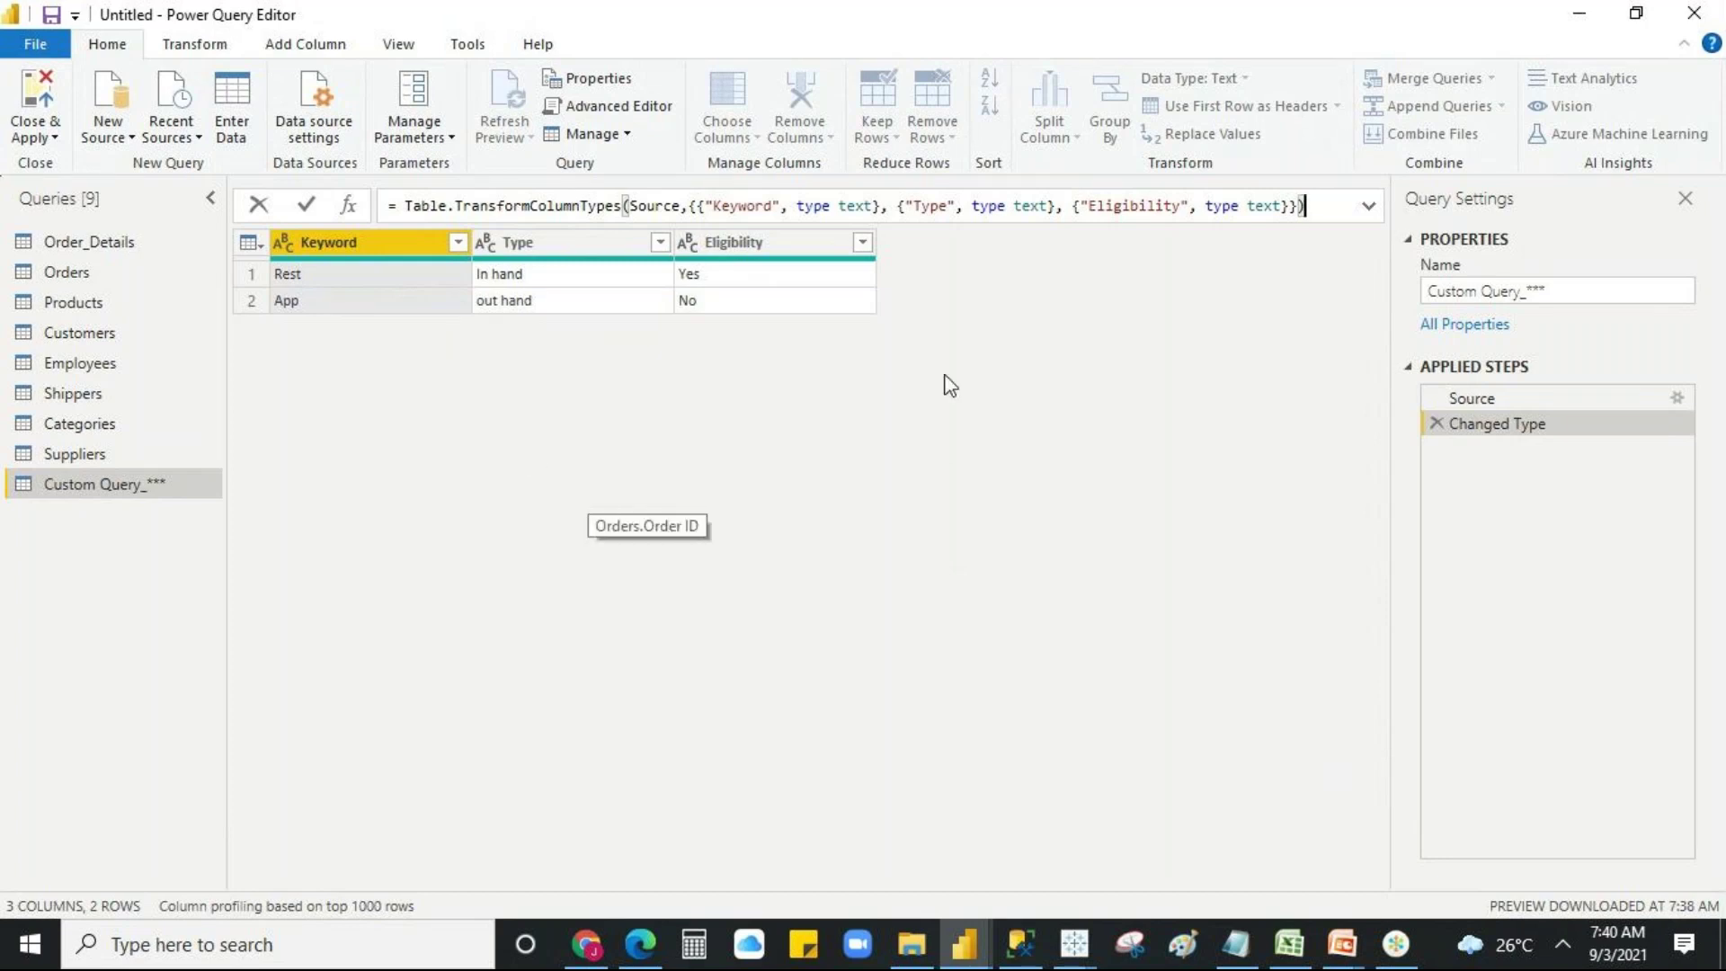
left_click(971, 603)
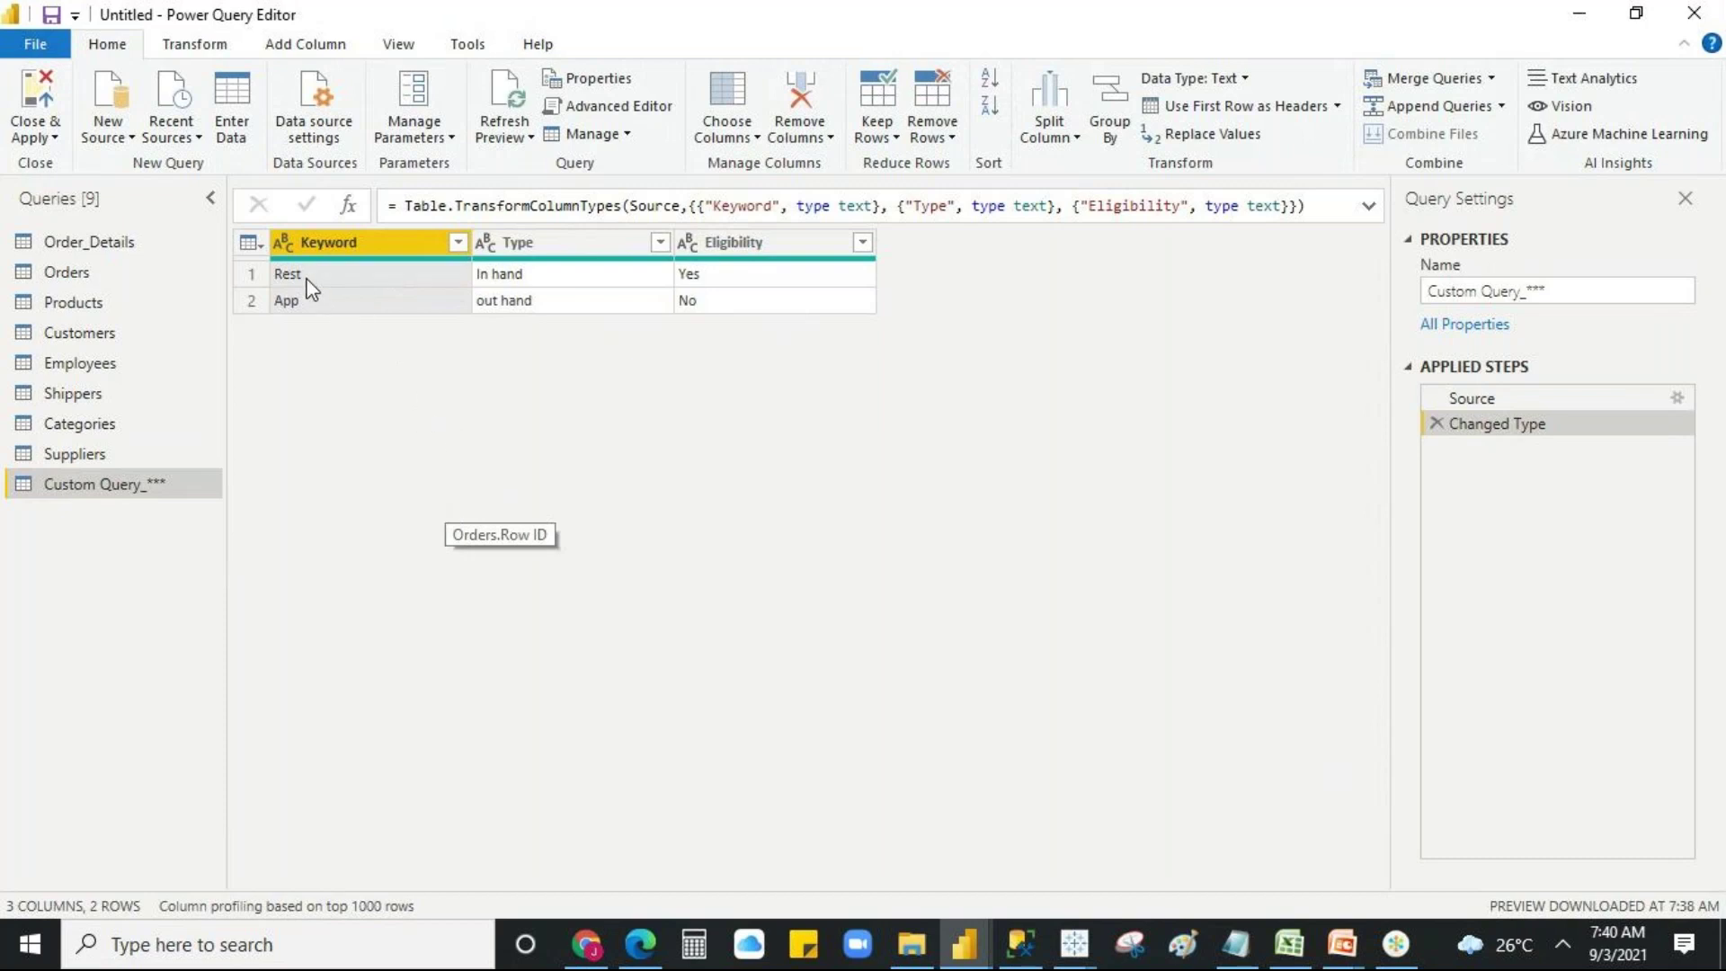
left_click(354, 286)
left_click(519, 275)
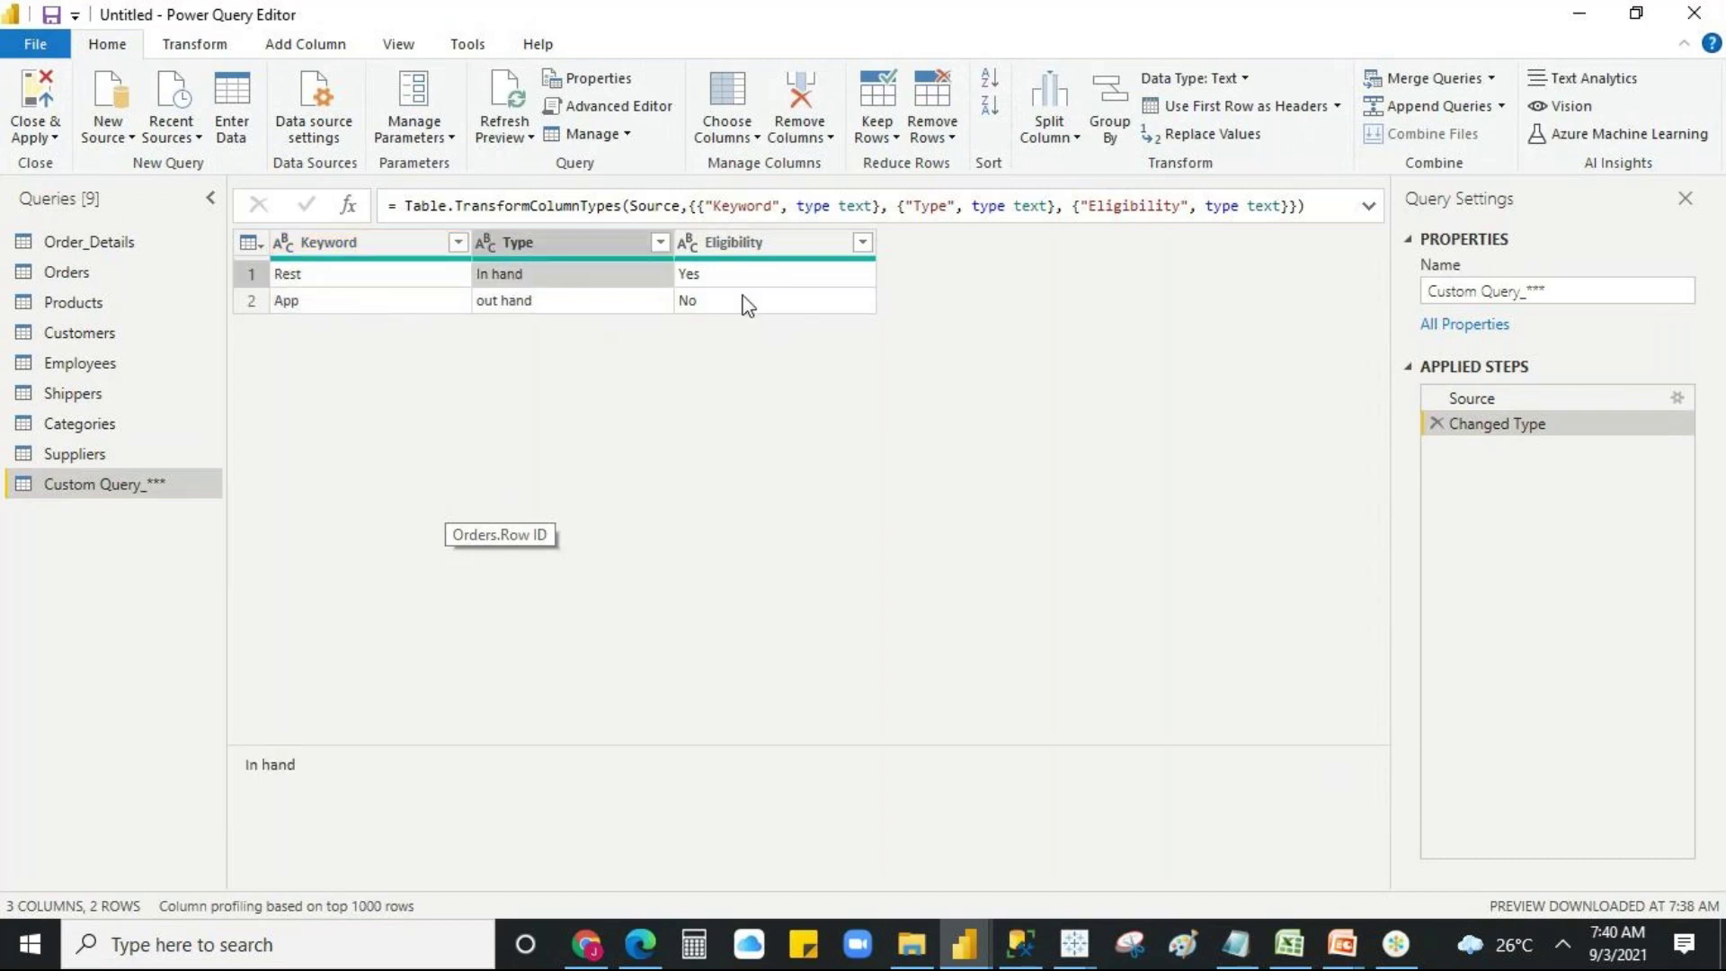
left_click(743, 284)
left_click(460, 302)
left_click(524, 300)
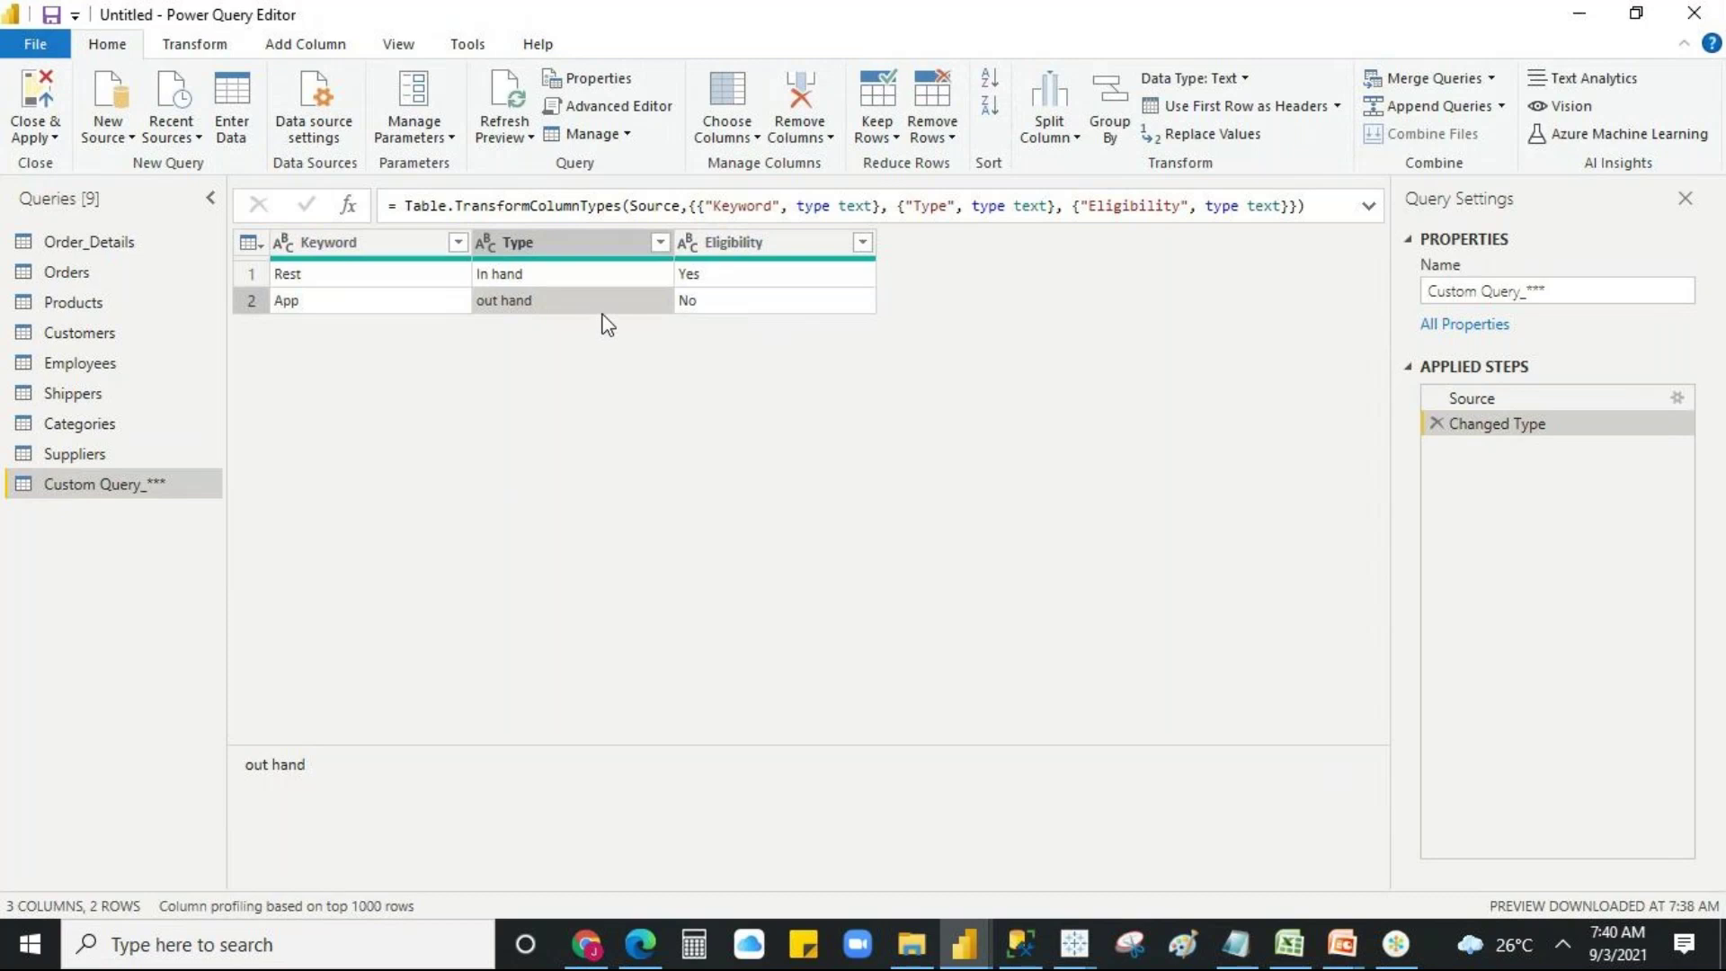
left_click(694, 302)
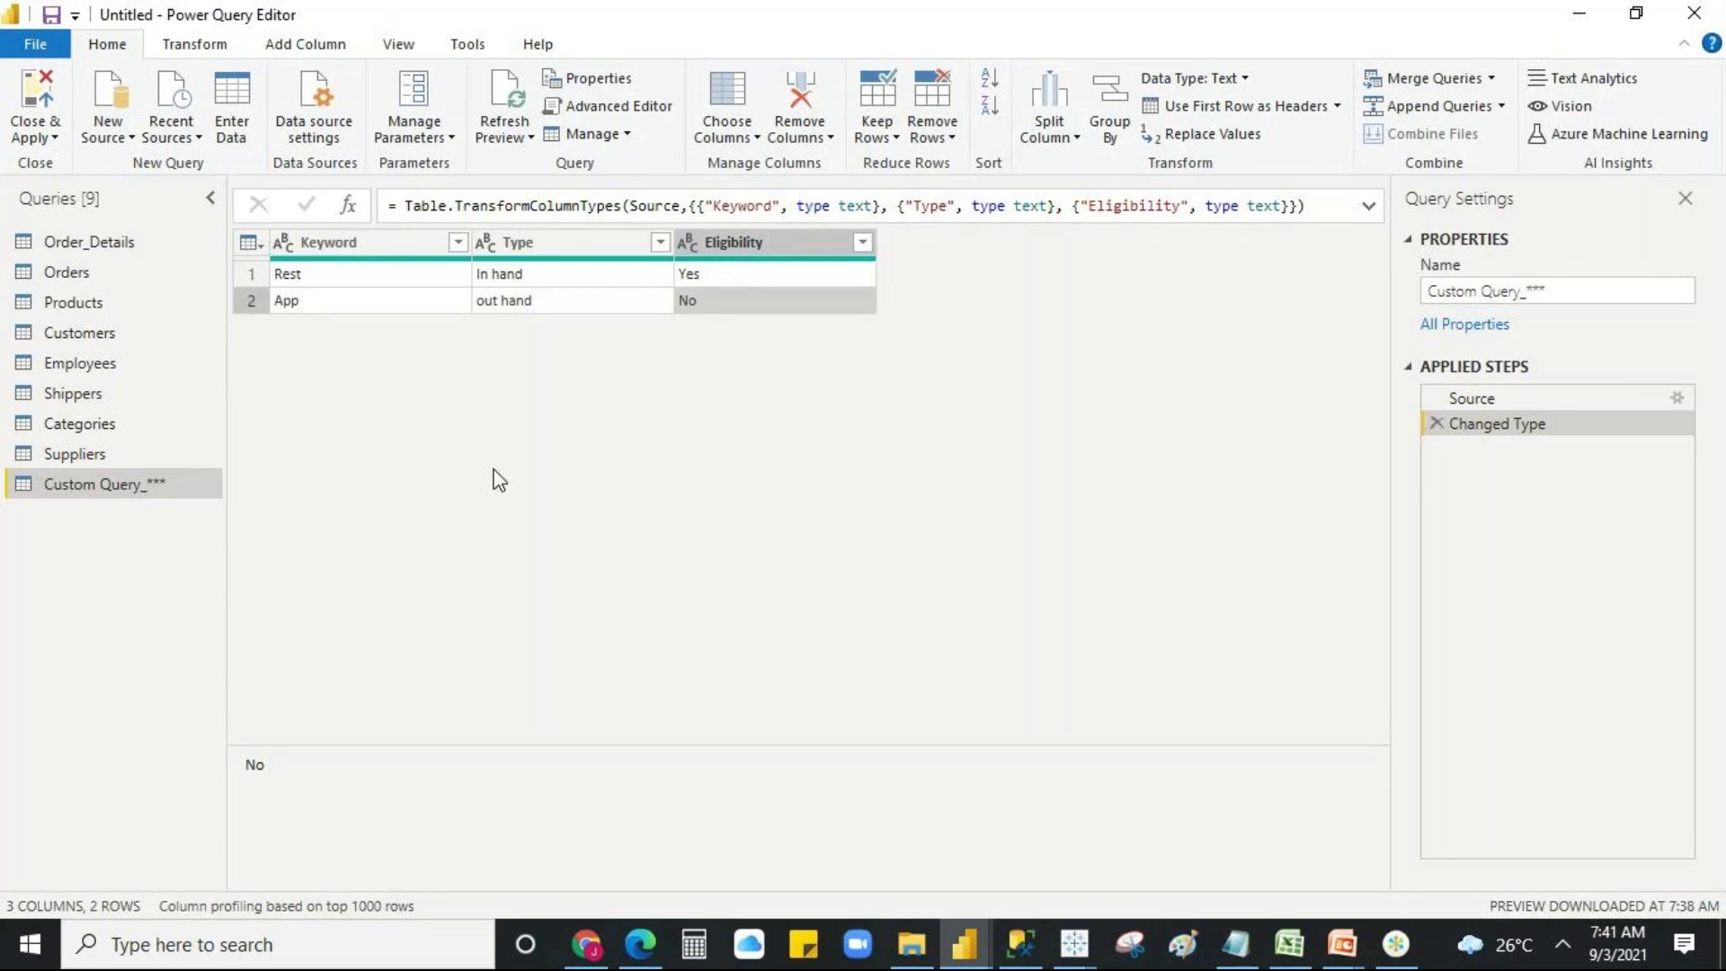
- Look through the columns of the Suppliers and Products queries and return to Custom Query_***
left_click(91, 447)
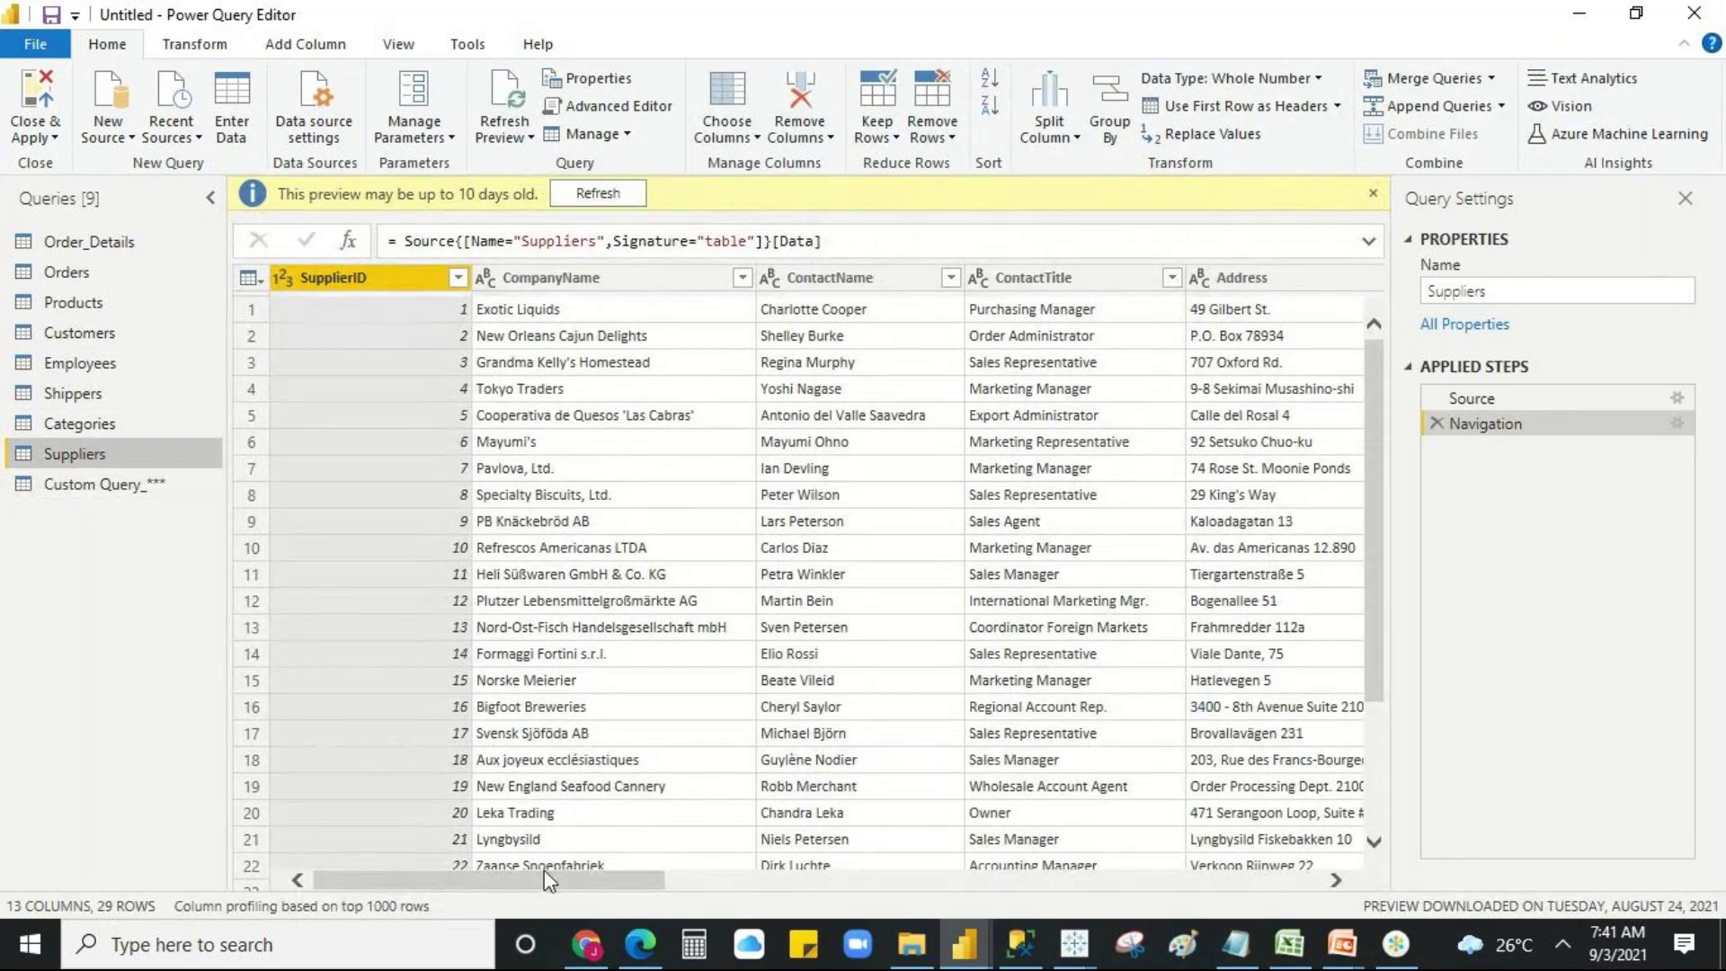
left_click_drag(543, 879, 490, 877)
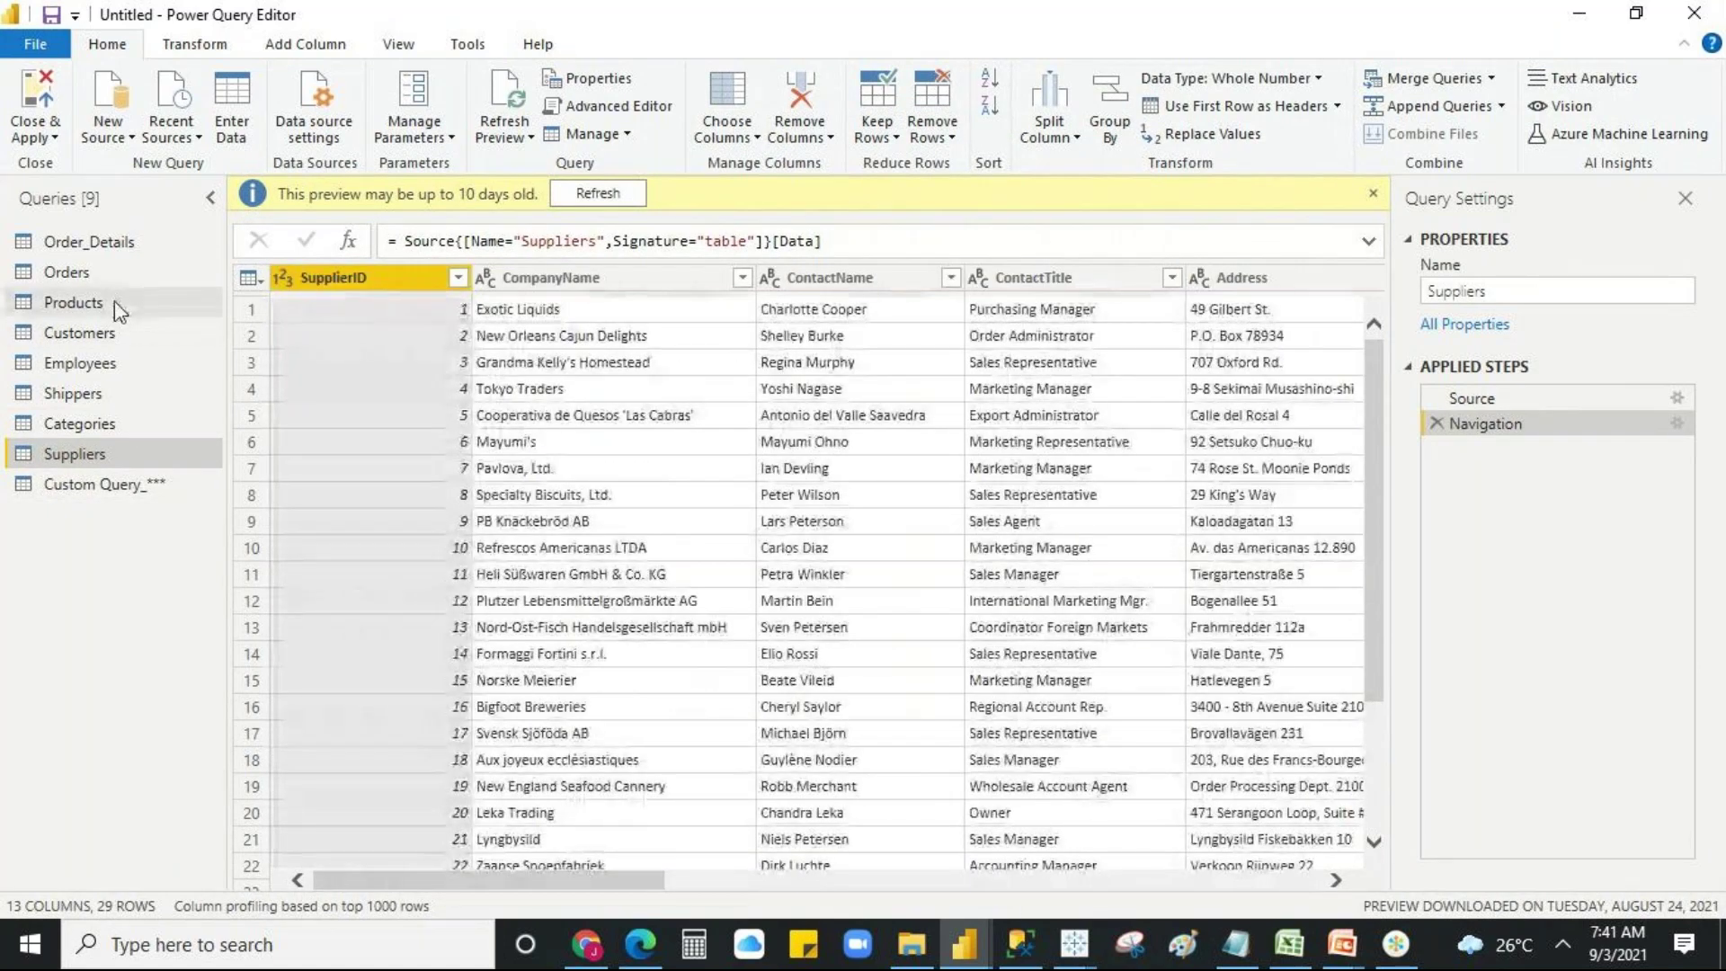
left_click(113, 301)
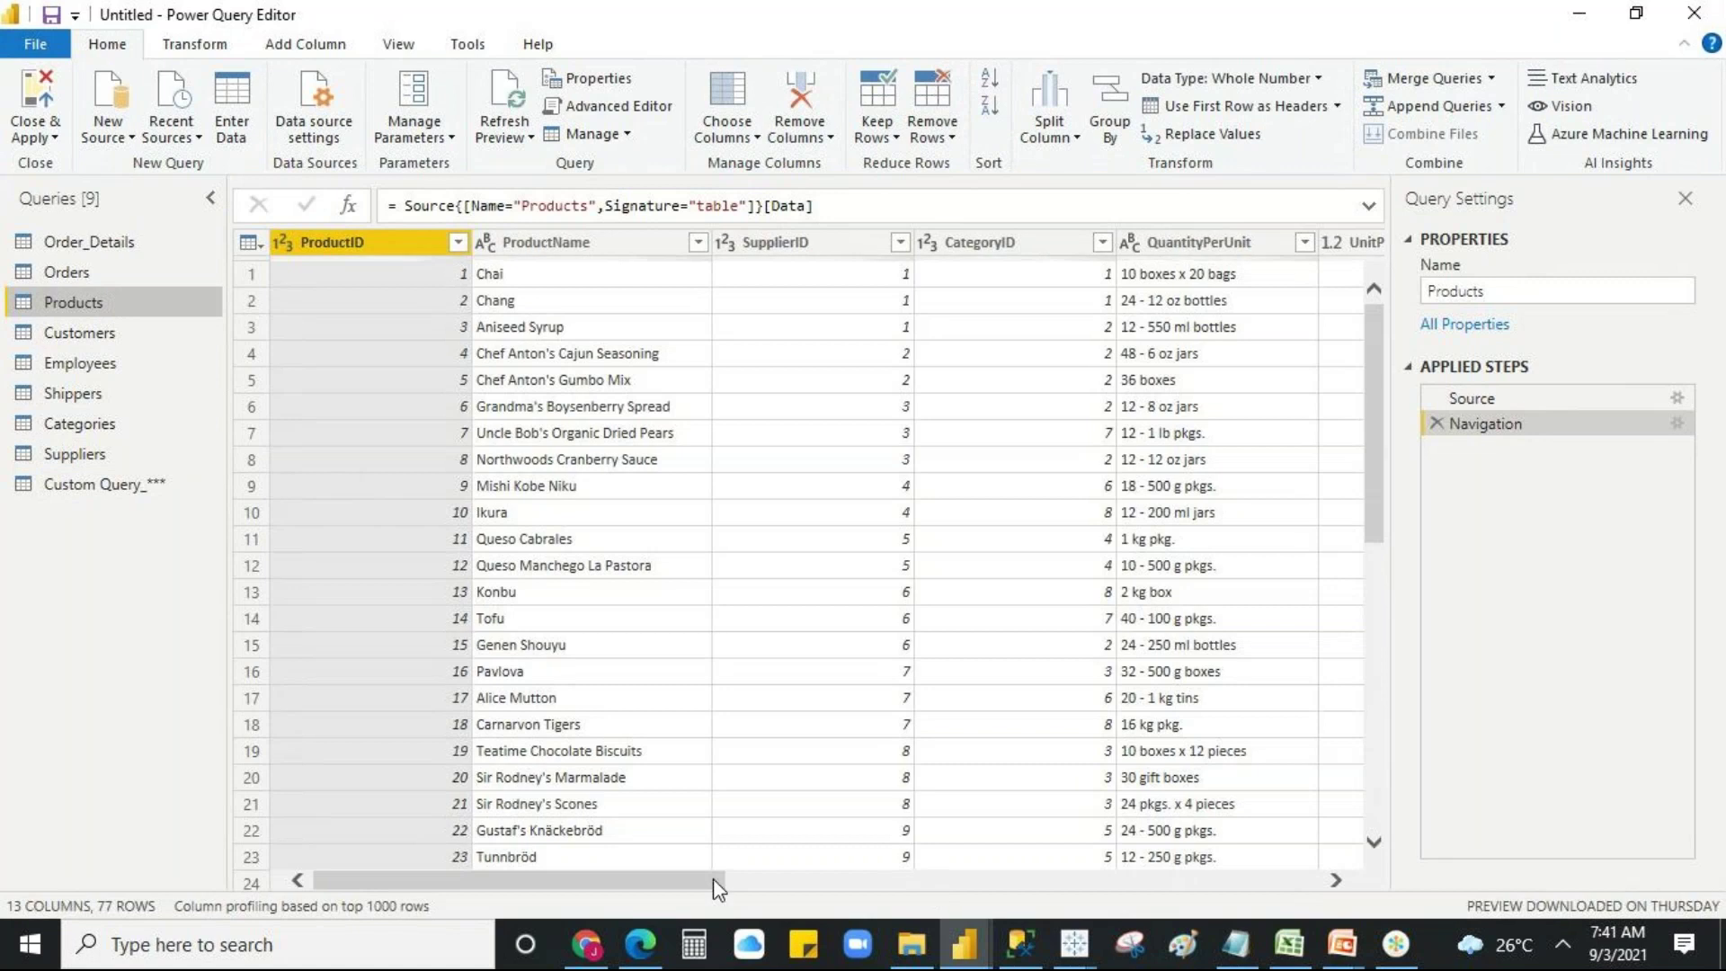
left_click_drag(712, 879, 850, 903)
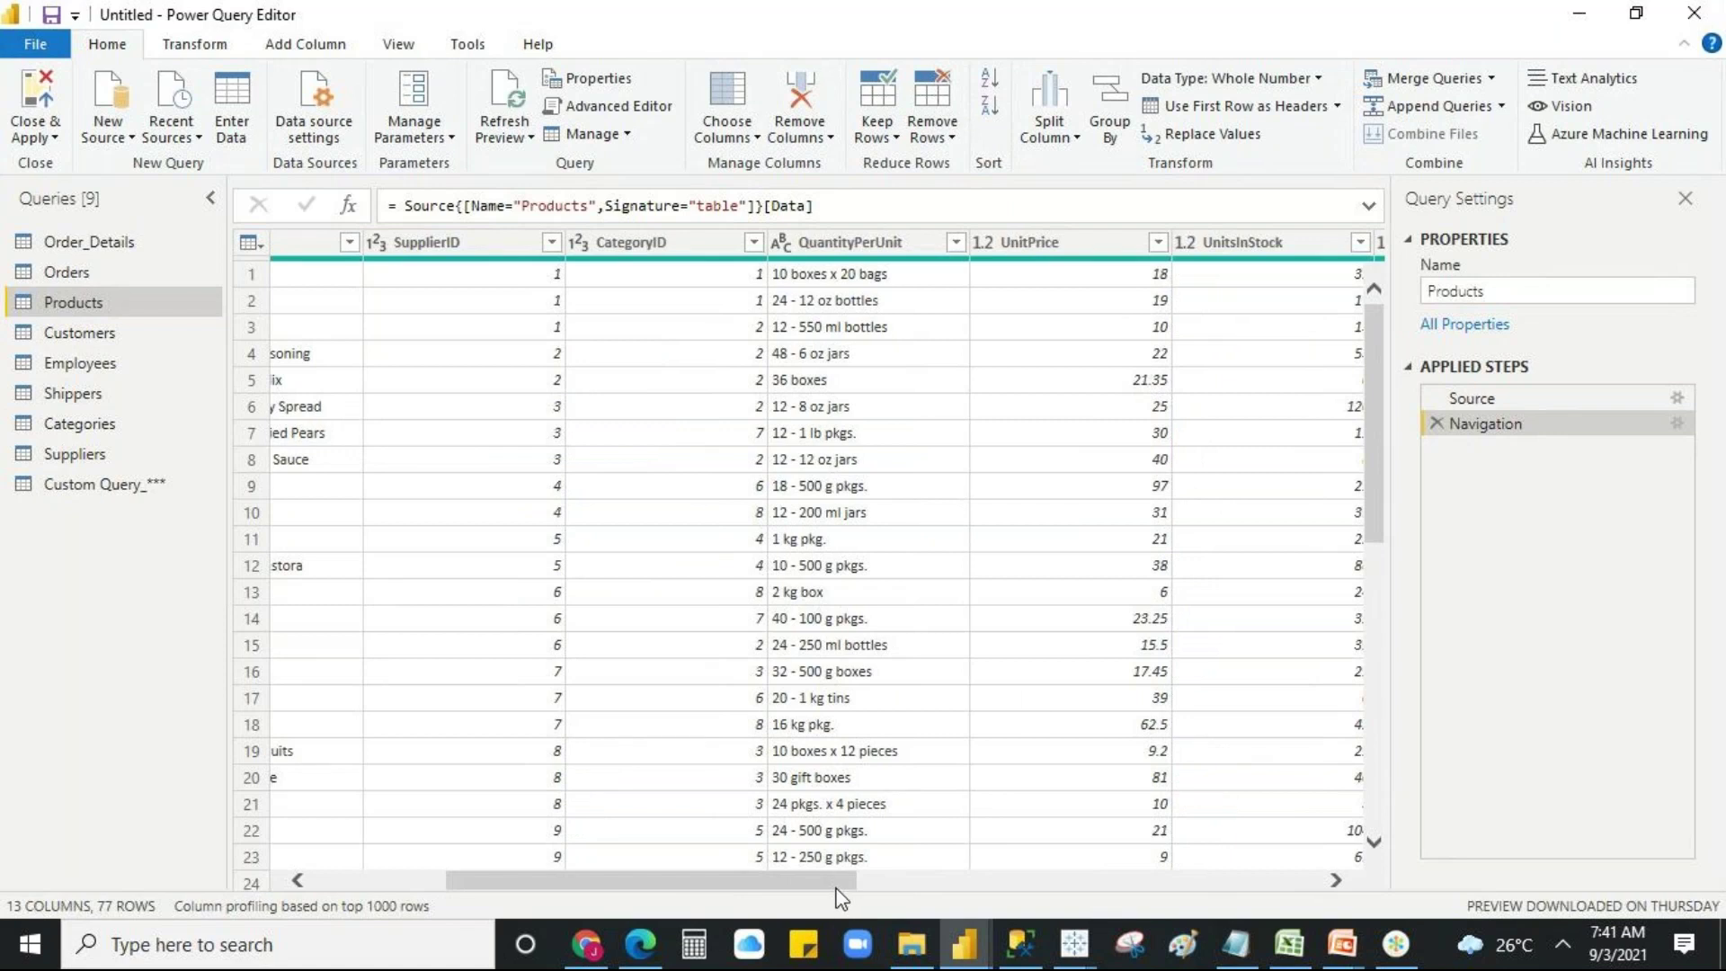
left_click_drag(838, 896, 864, 897)
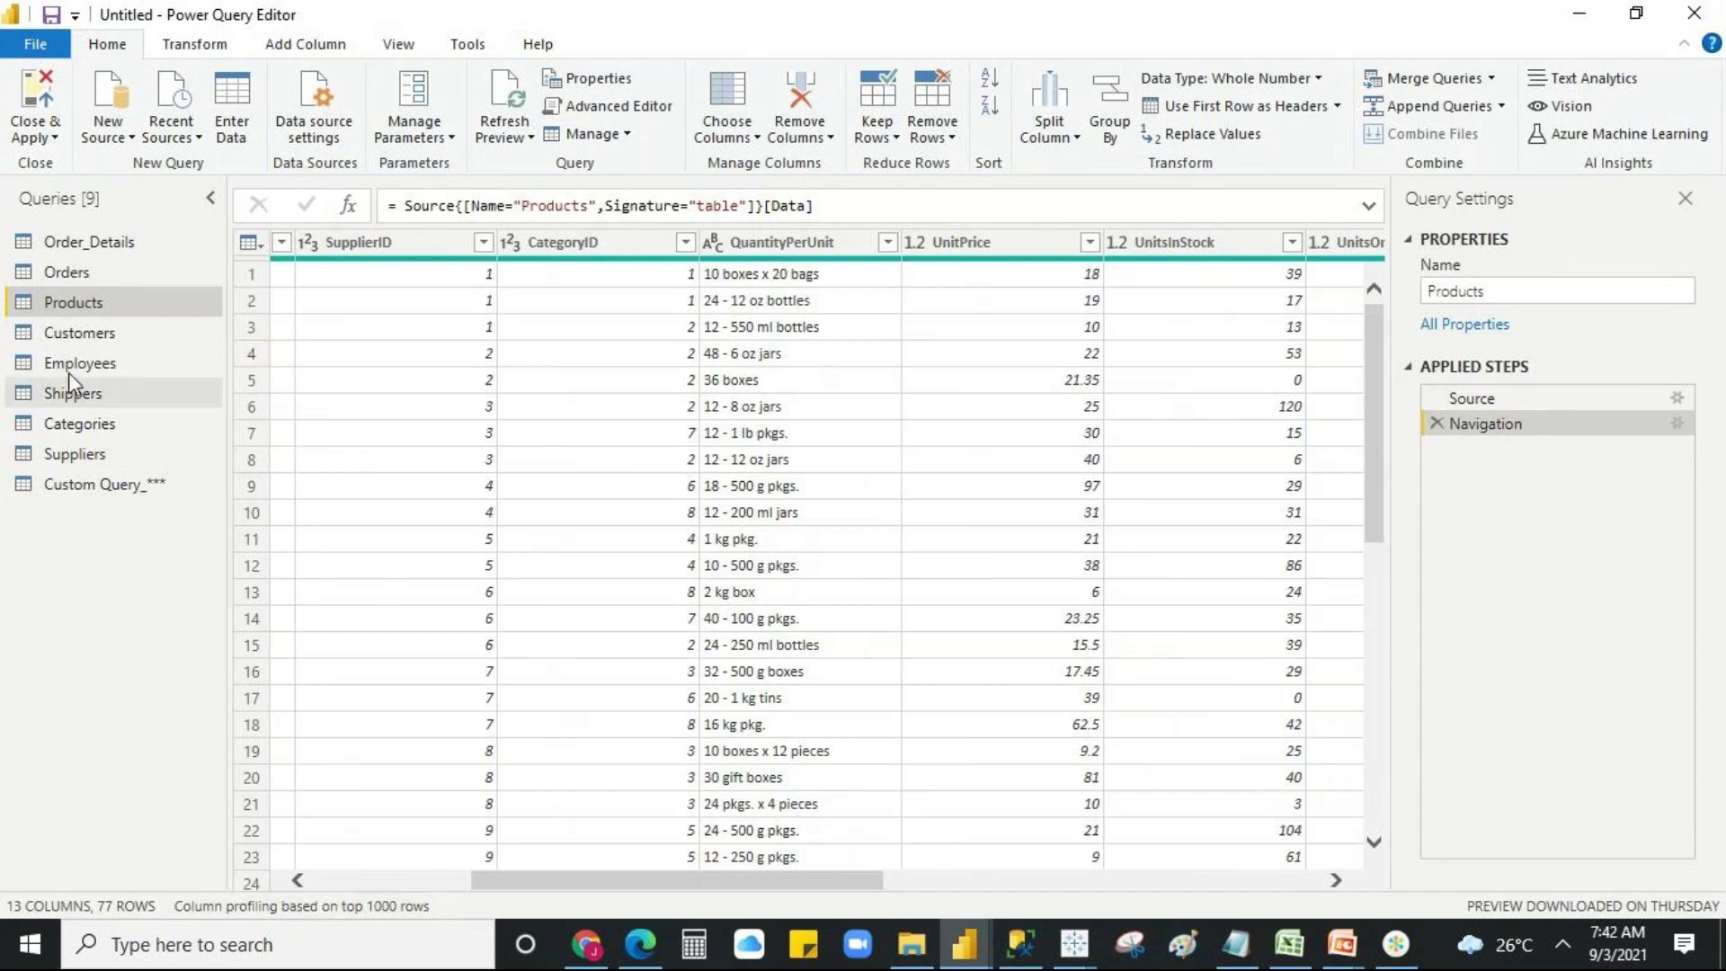
left_click(100, 485)
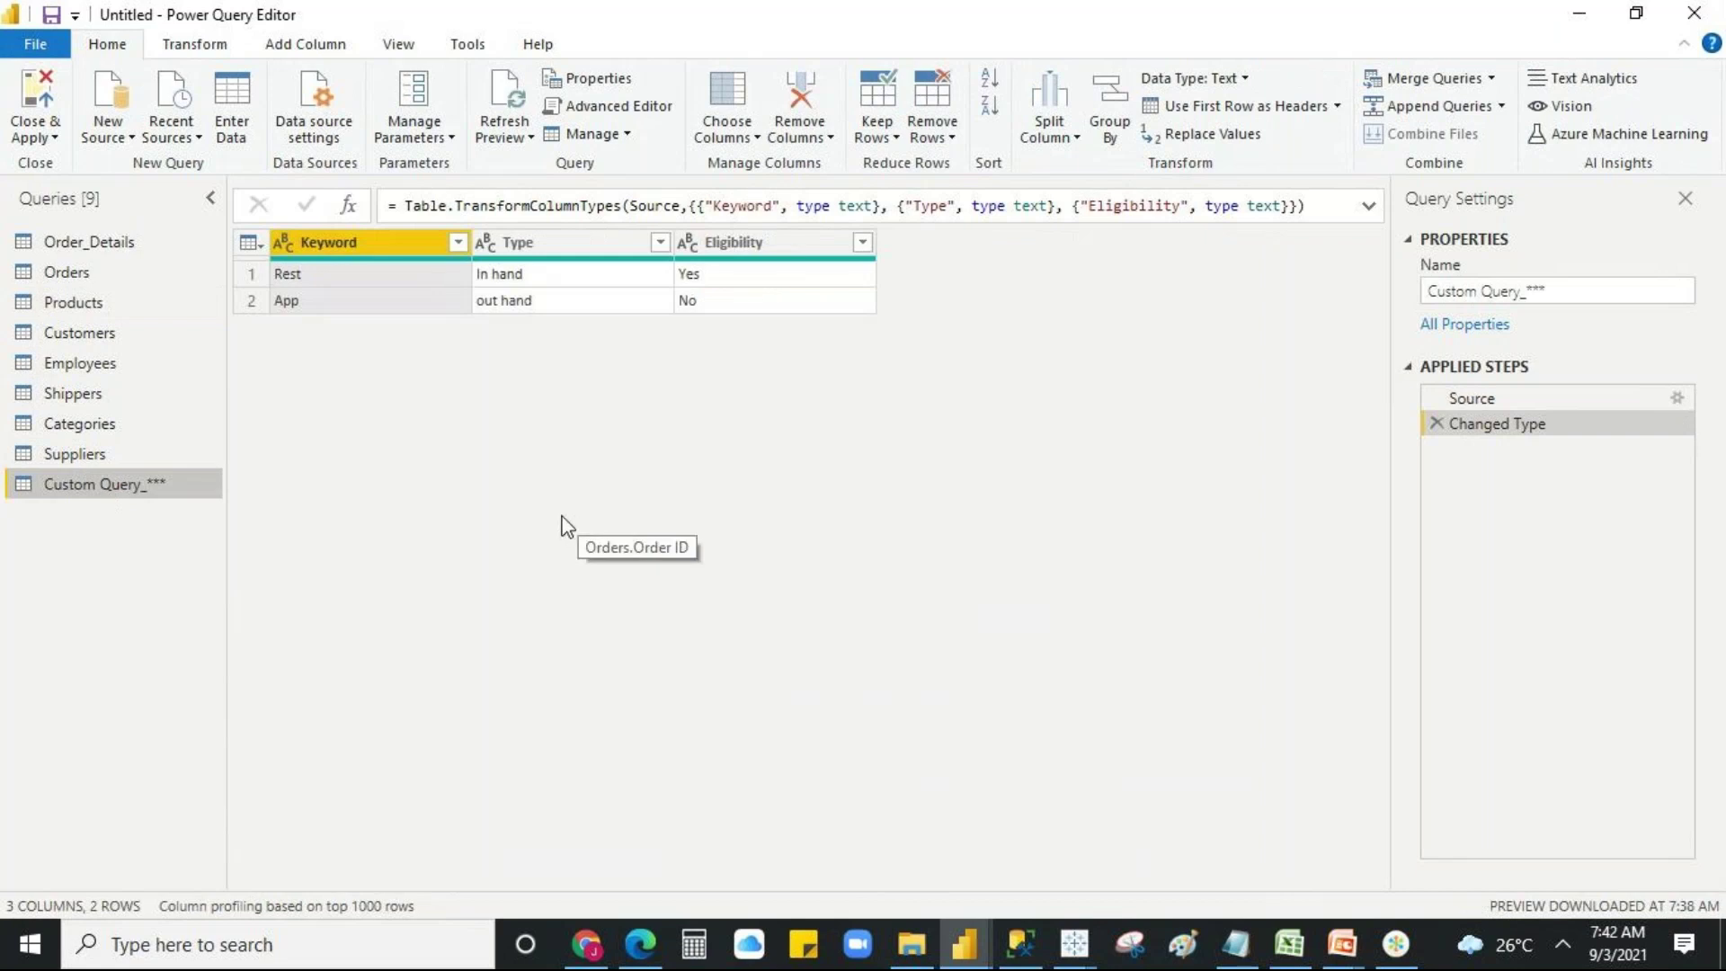
left_click_drag(104, 490, 387, 539)
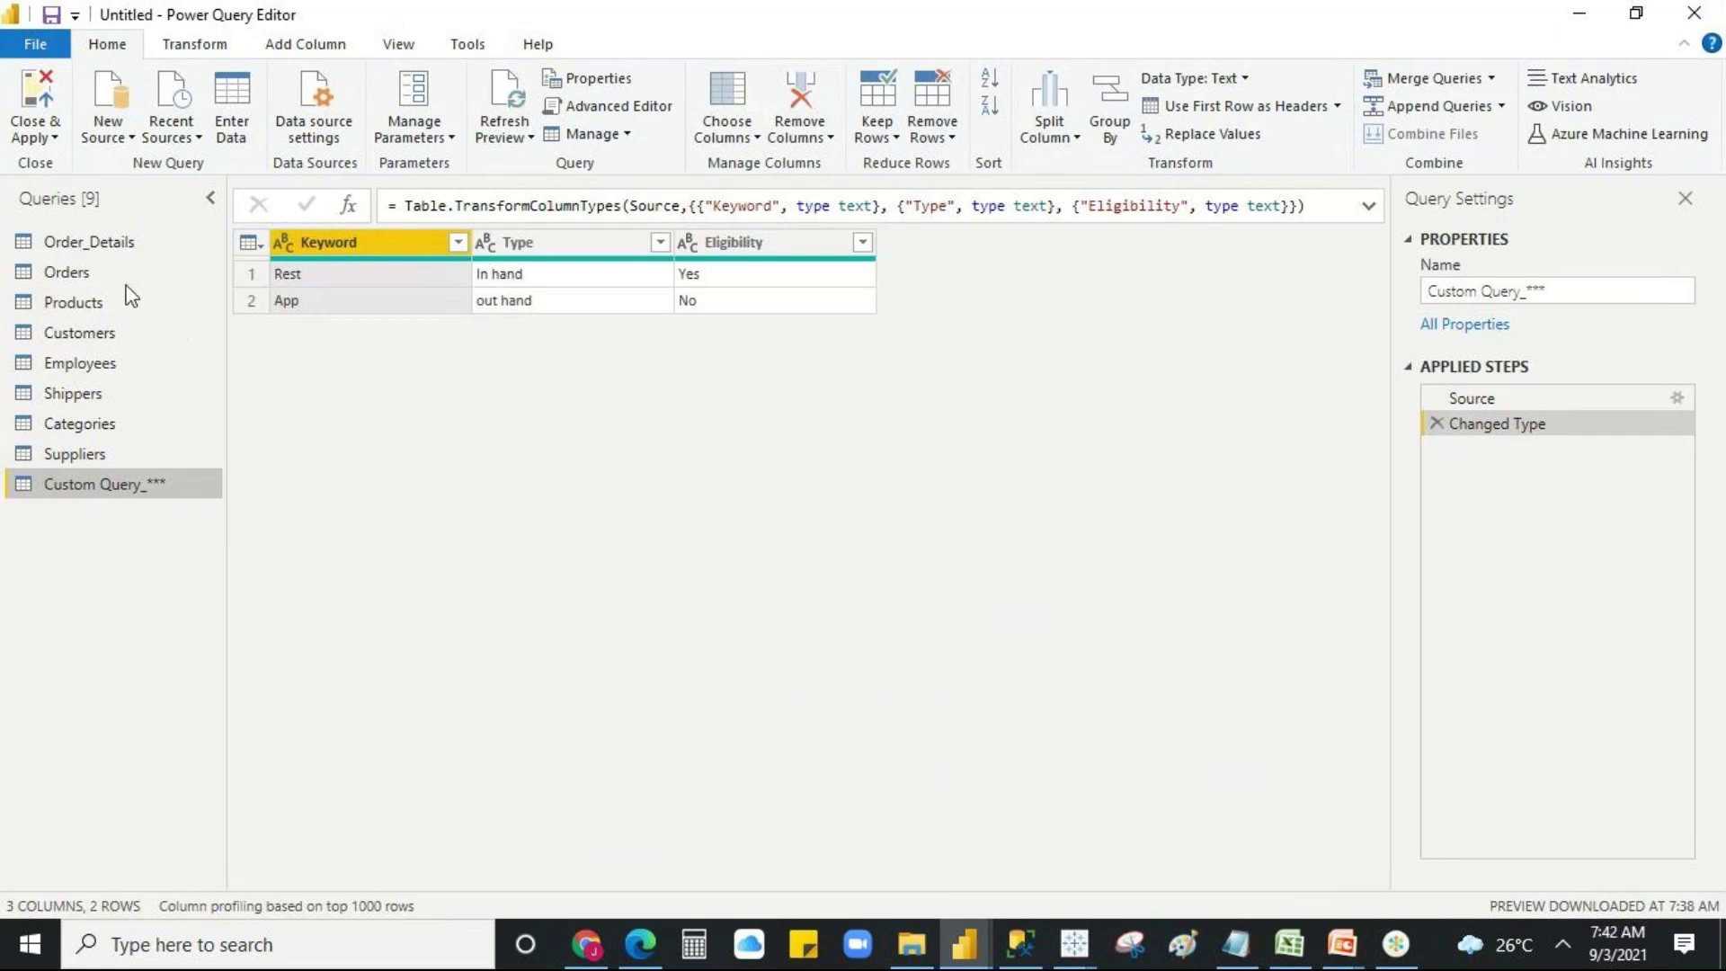
- Select the Order_Details query and close the Power Query Editor, applying its changes
left_click(54, 138)
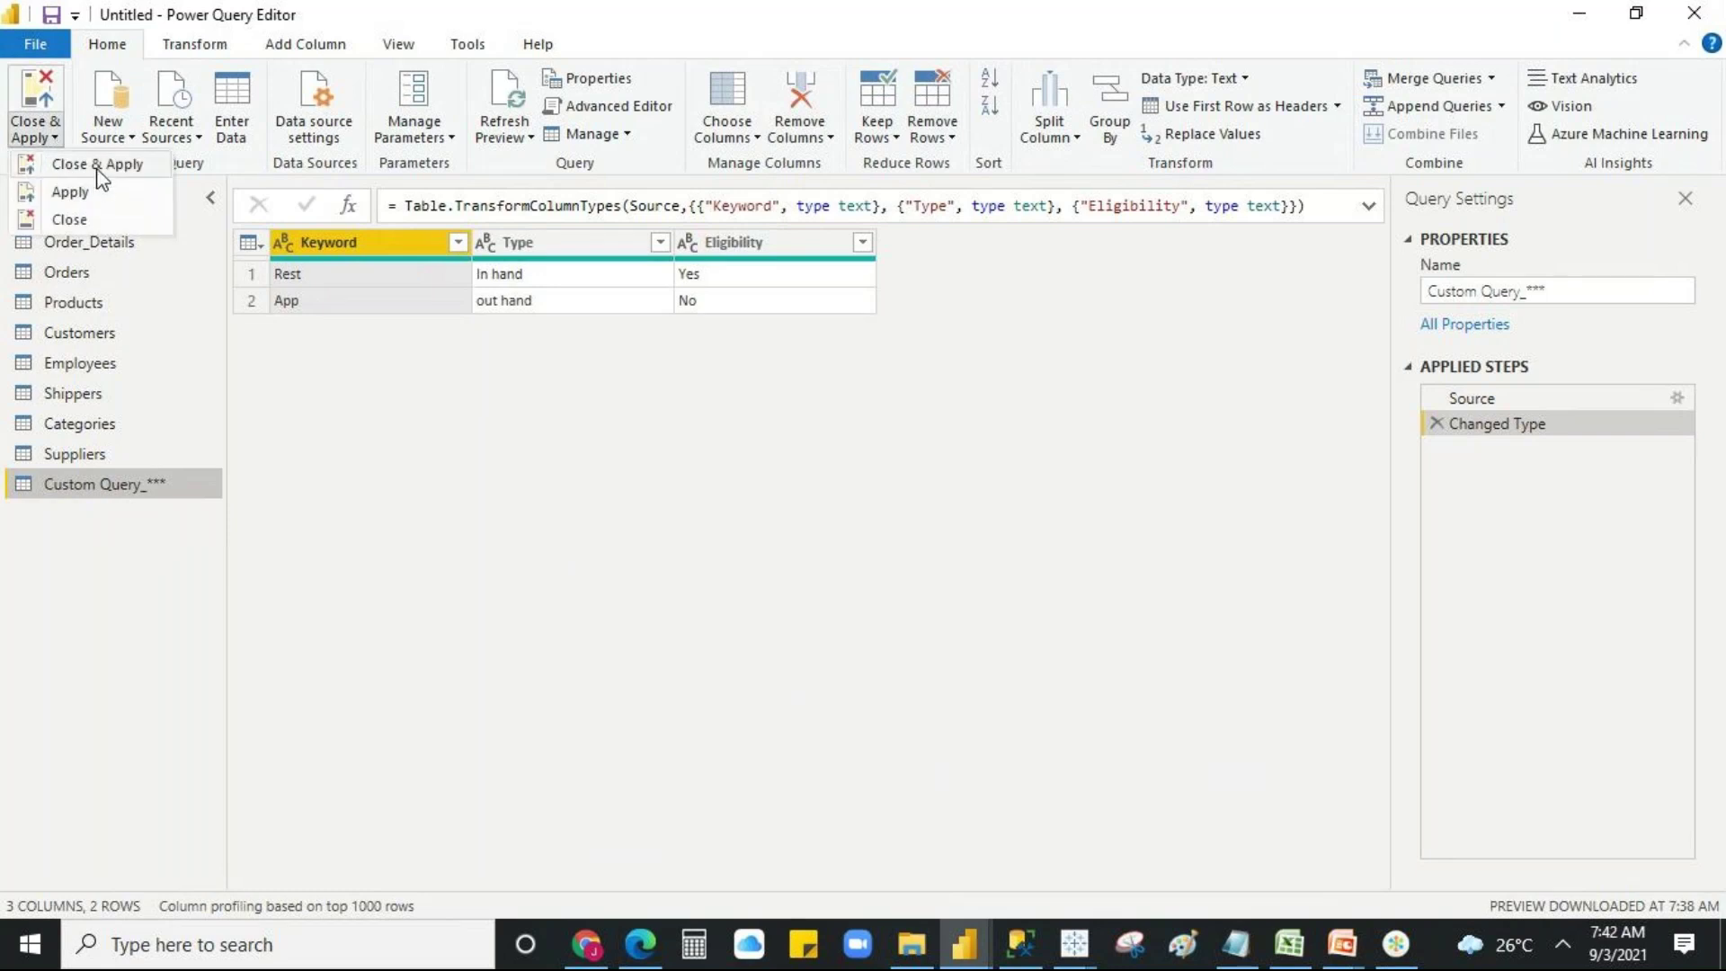
left_click(736, 507)
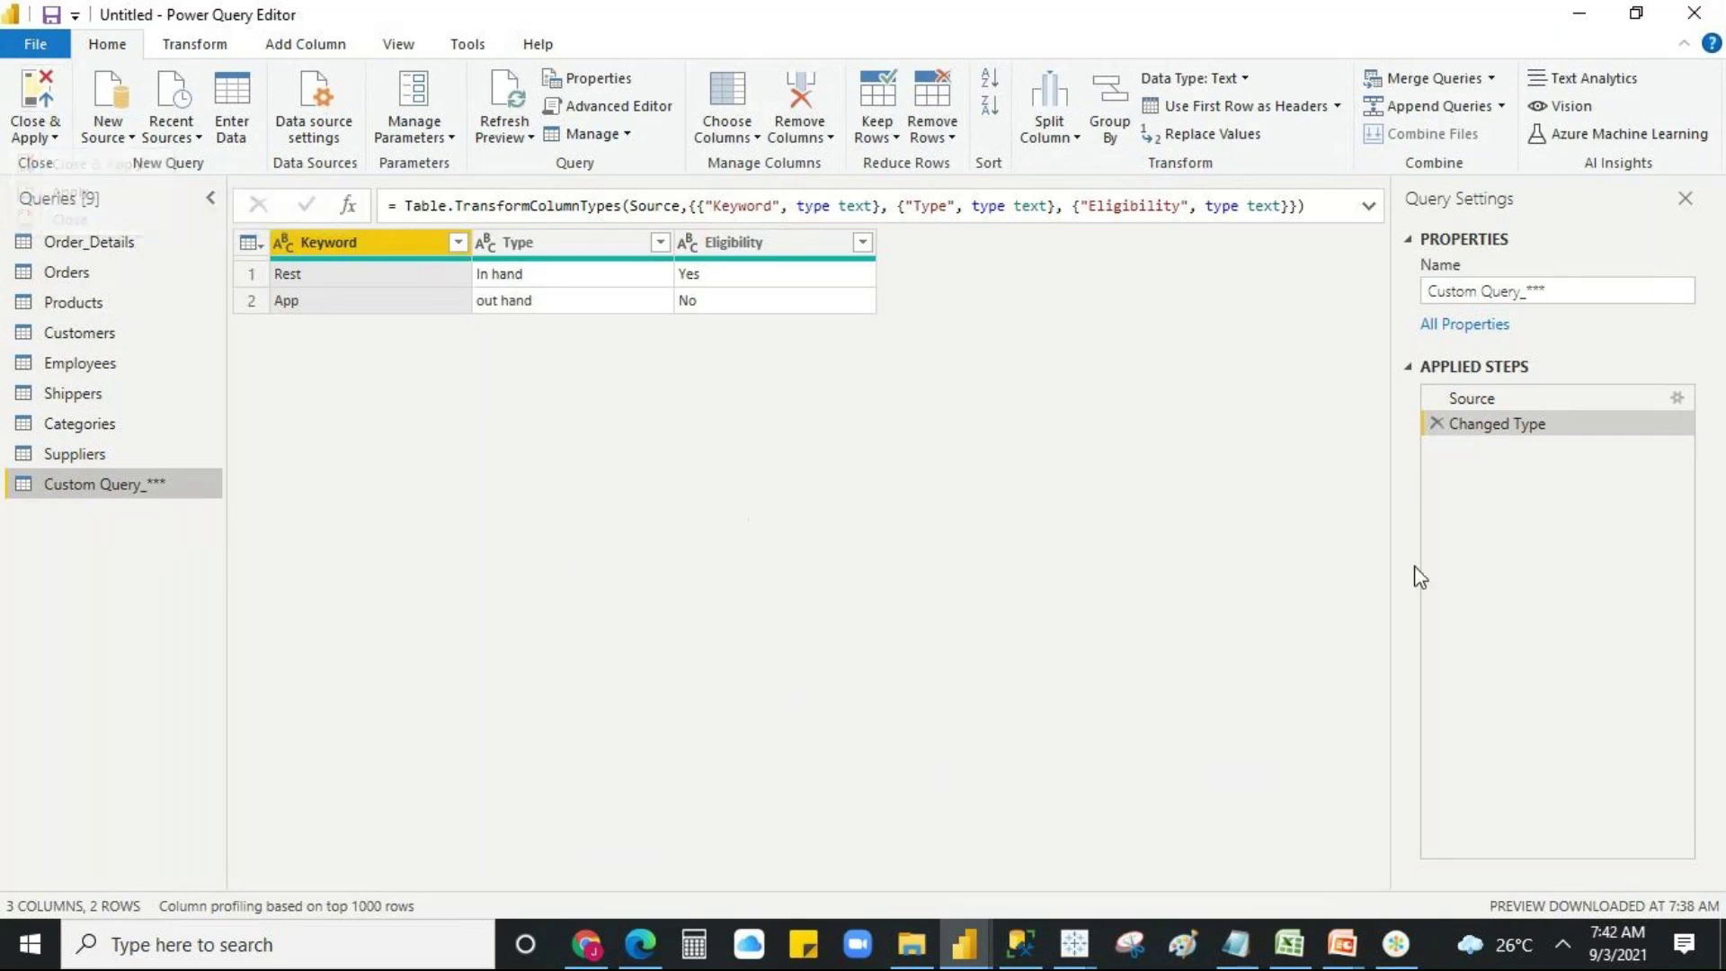
left_click(87, 243)
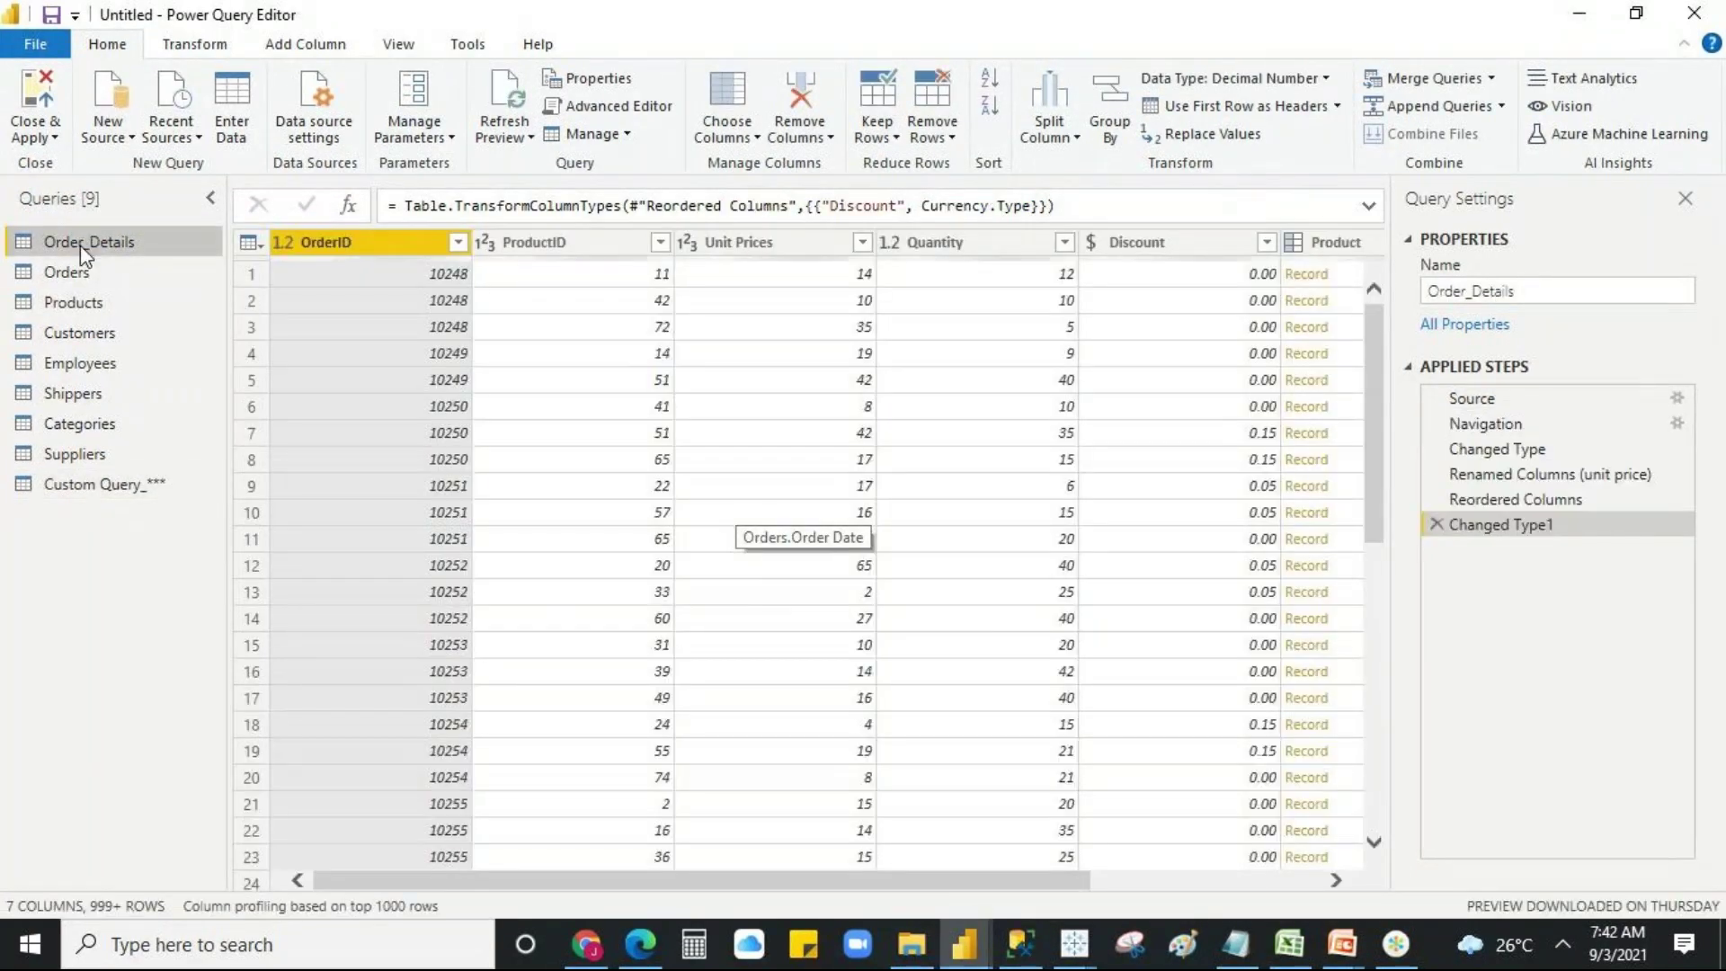
left_click(55, 139)
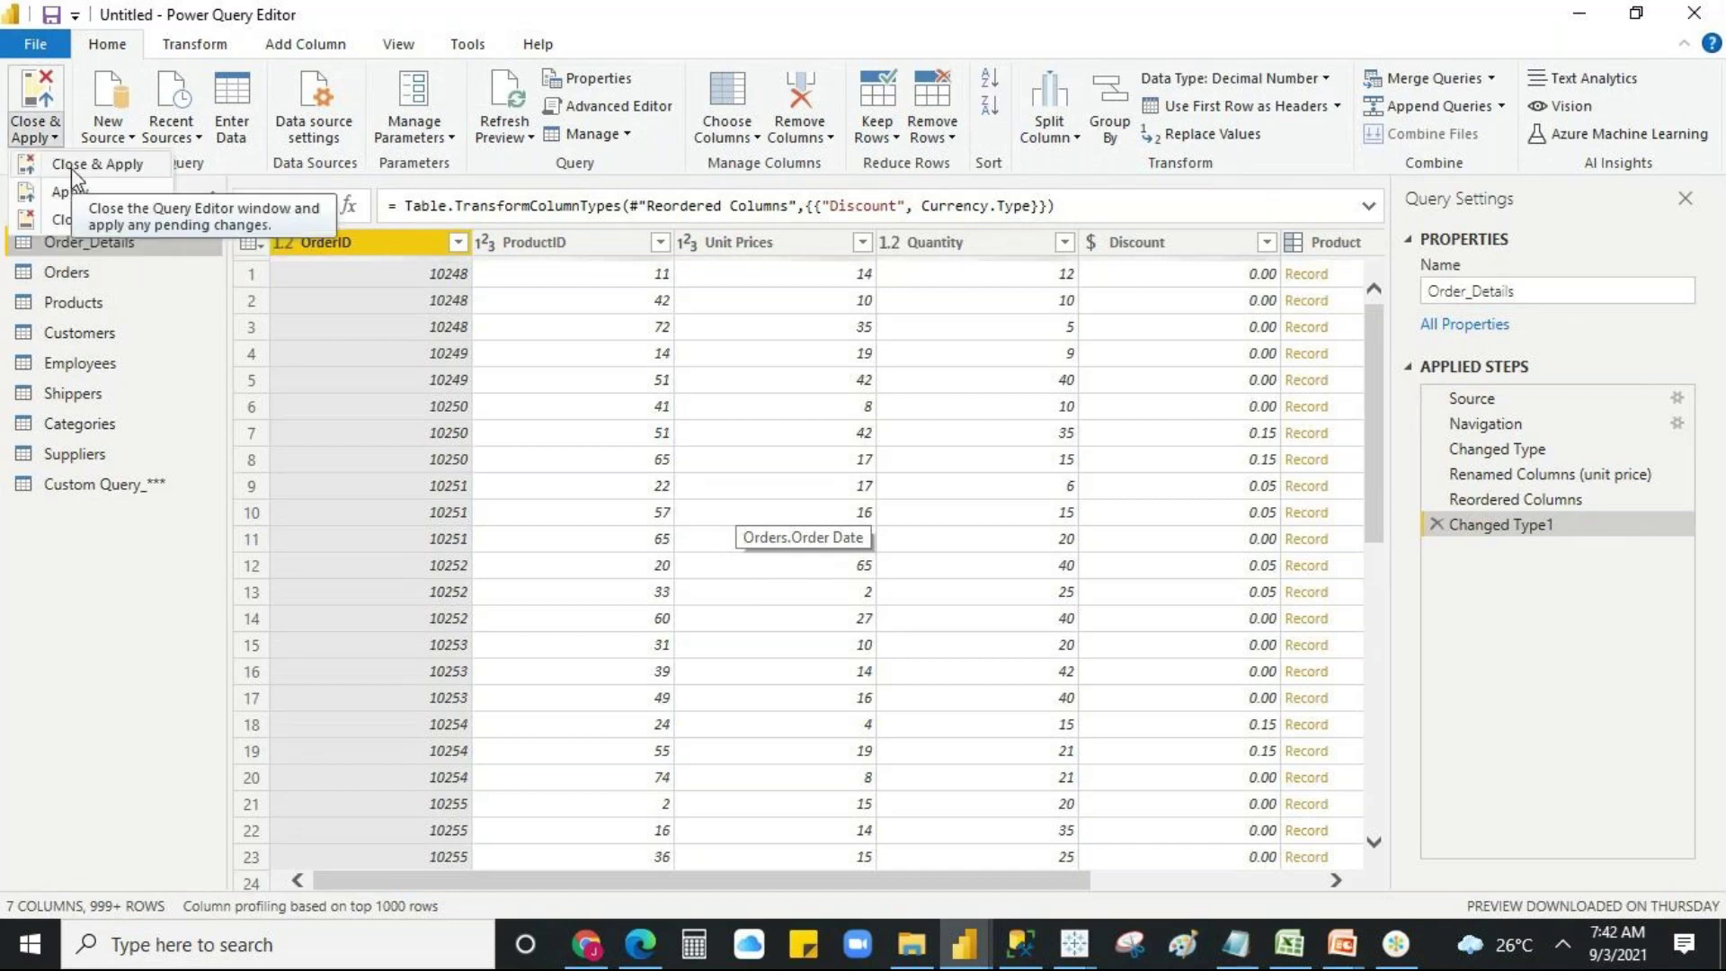
left_click(72, 169)
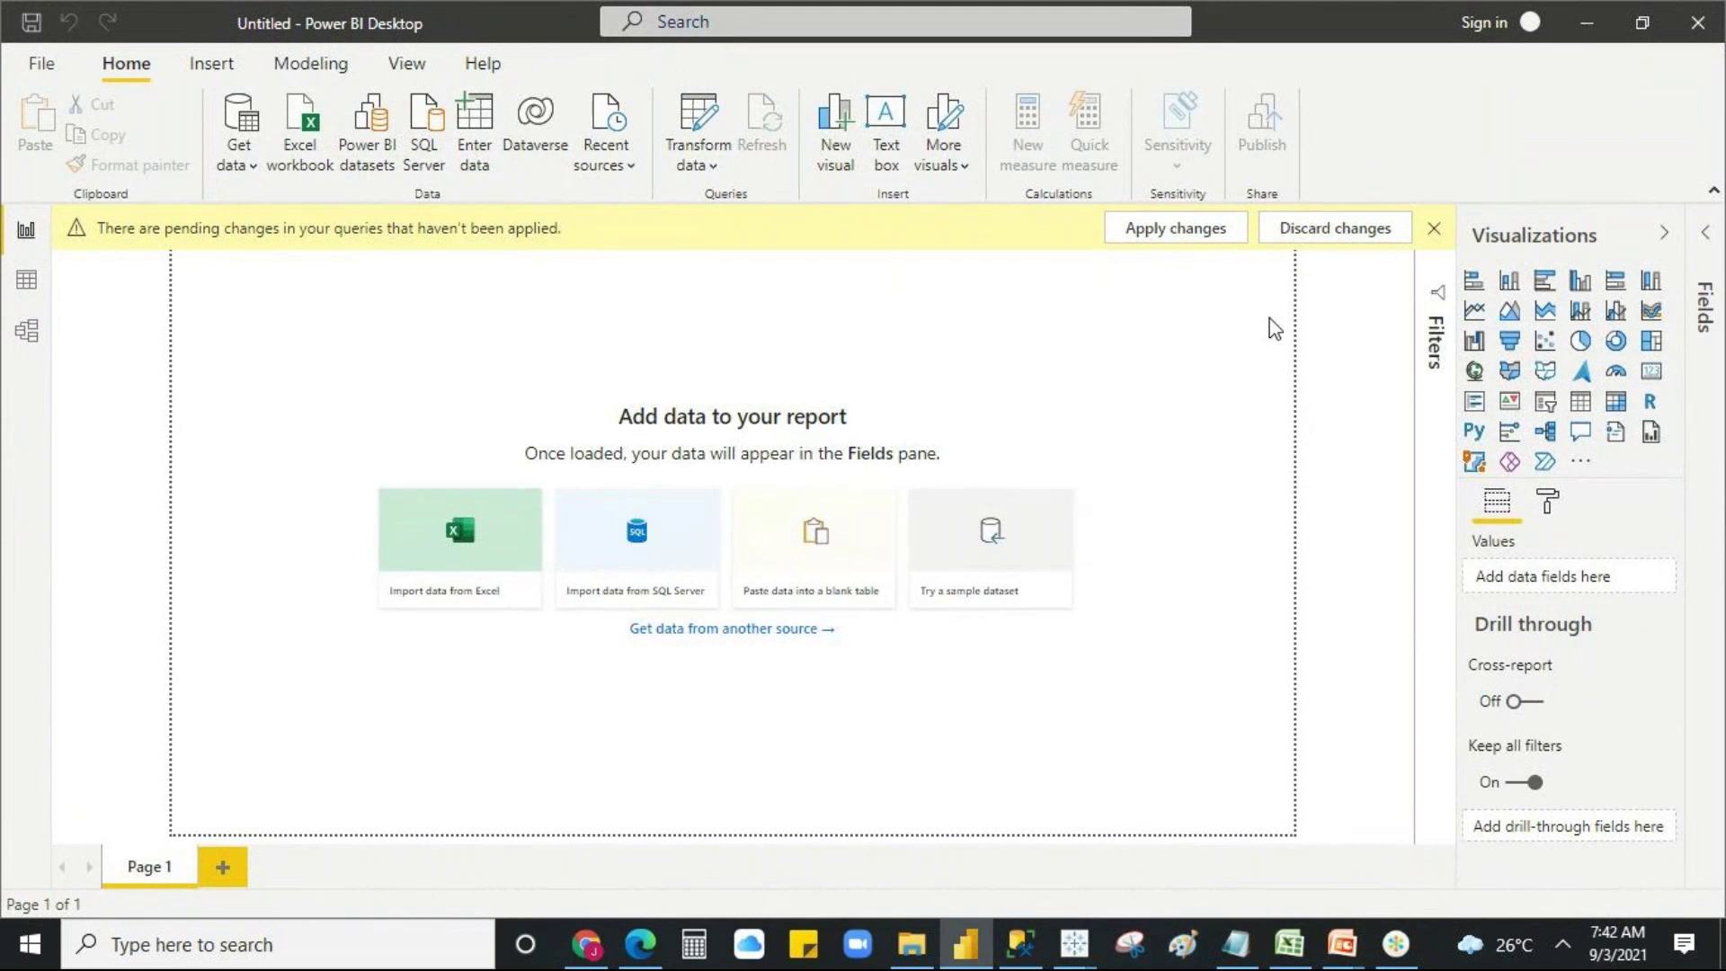
- Apply the pending query changes in Power BI Desktop and follow the load progress of the tables
left_click(1181, 234)
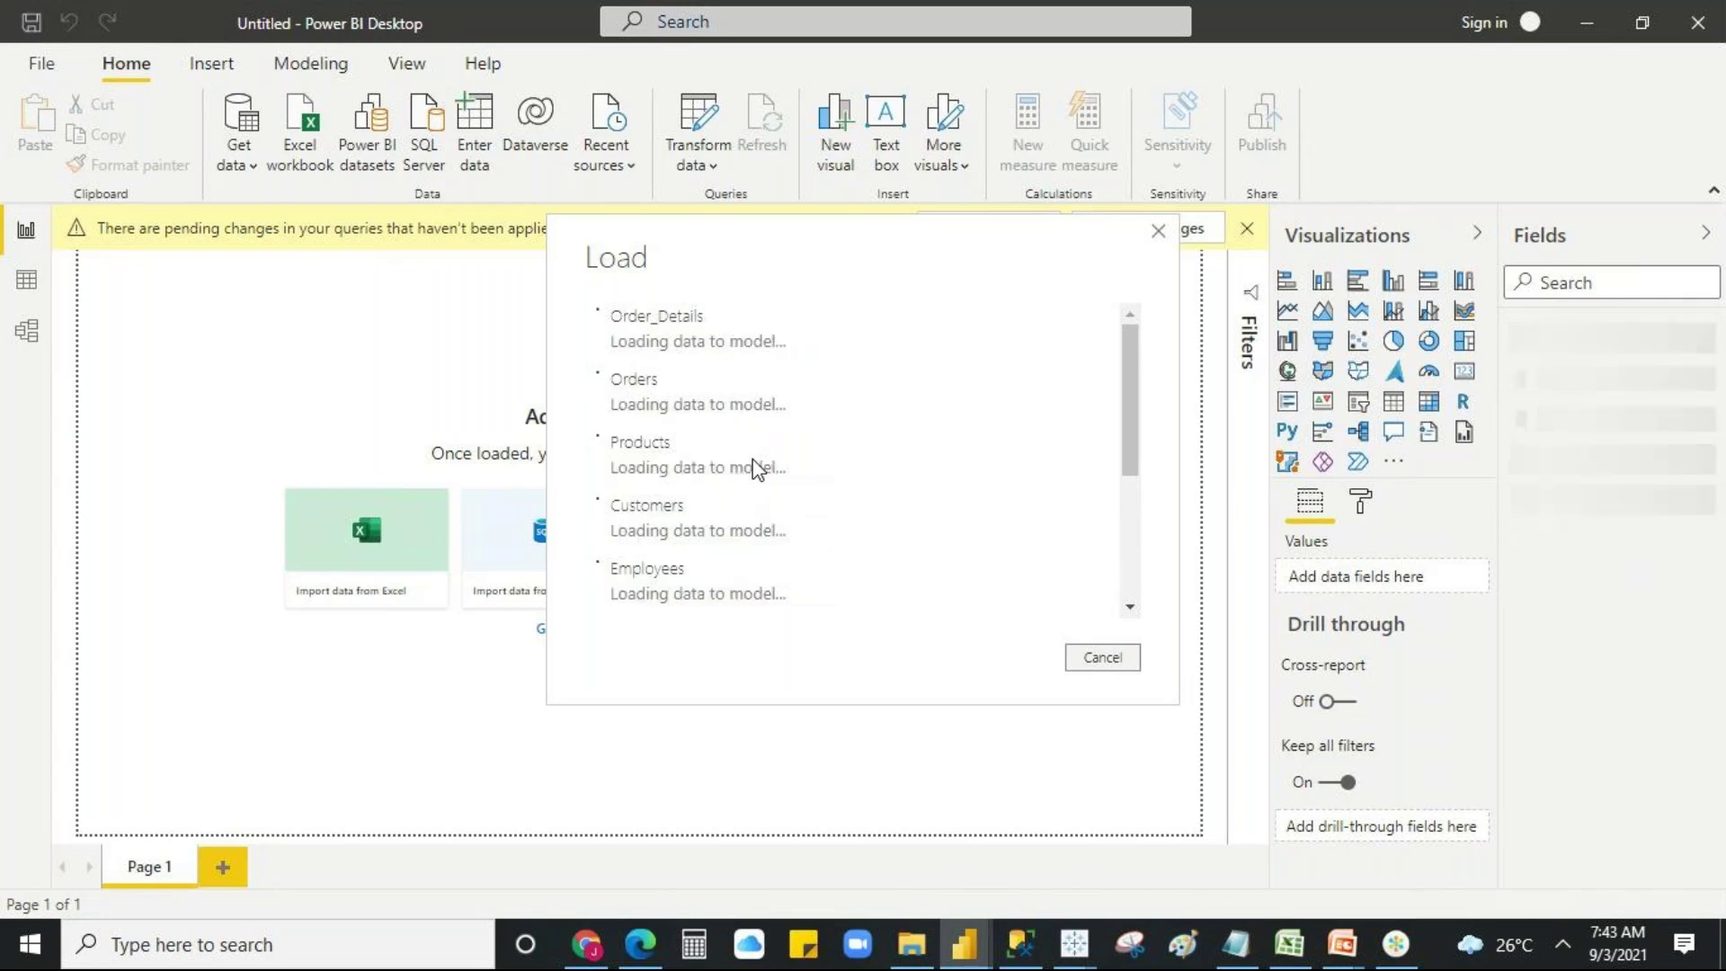
scroll(790, 485, "down", 5)
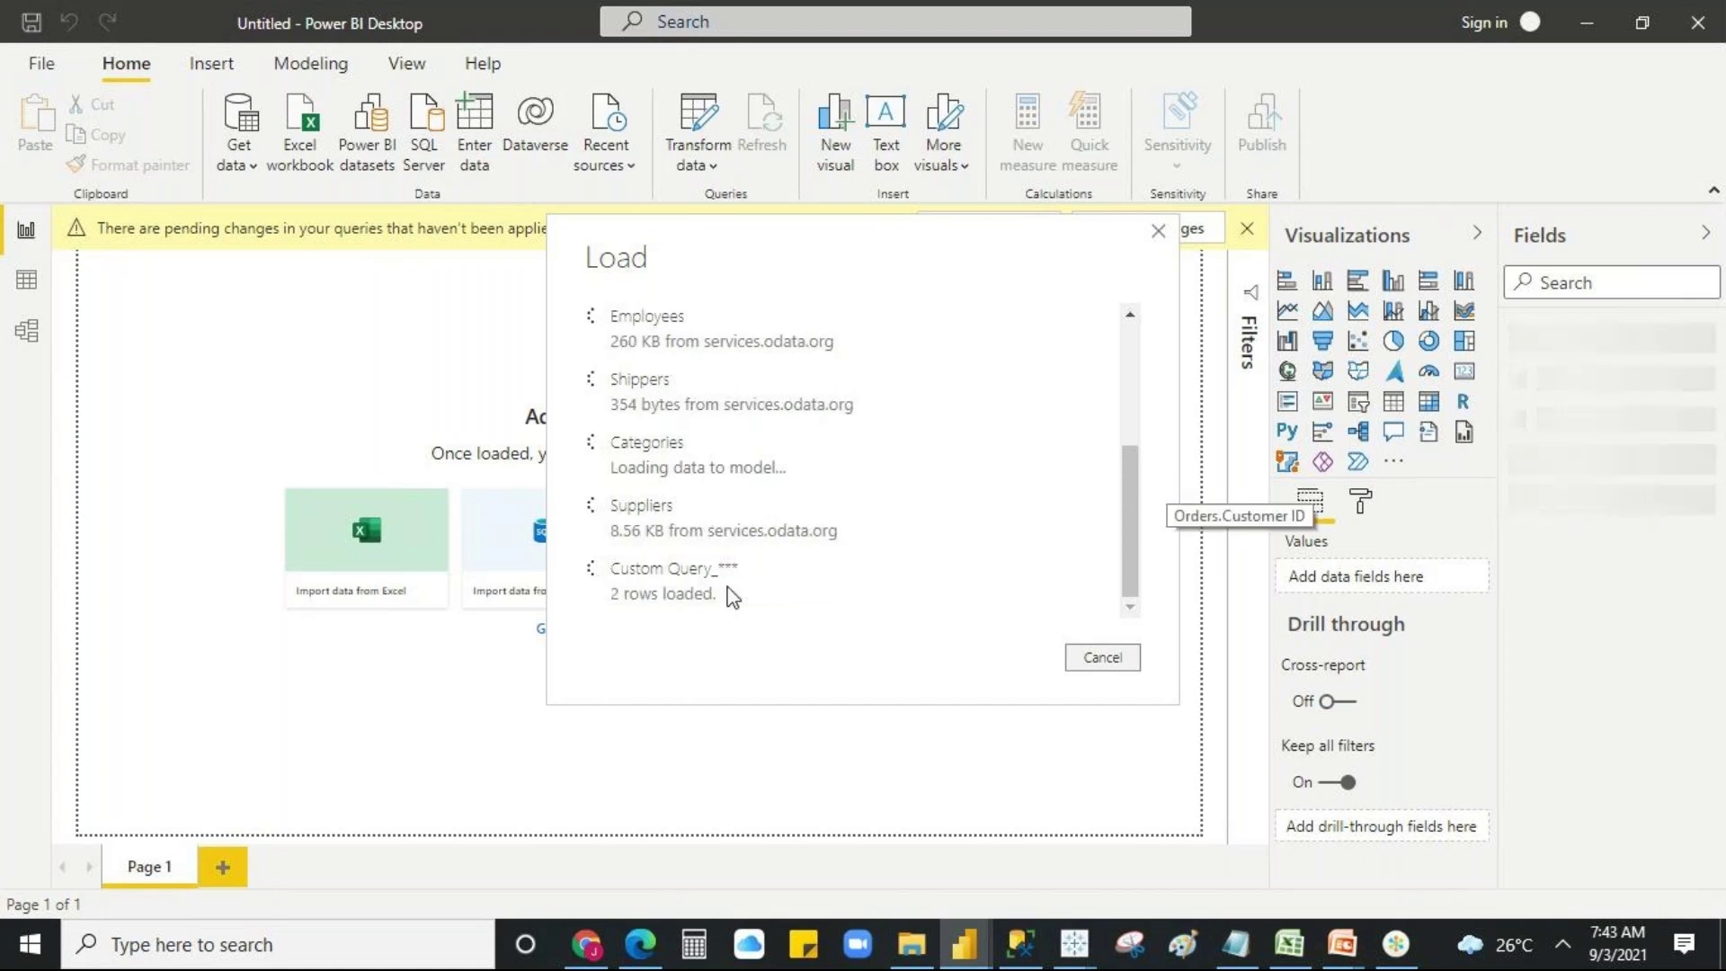
scroll(741, 537, "up", 3)
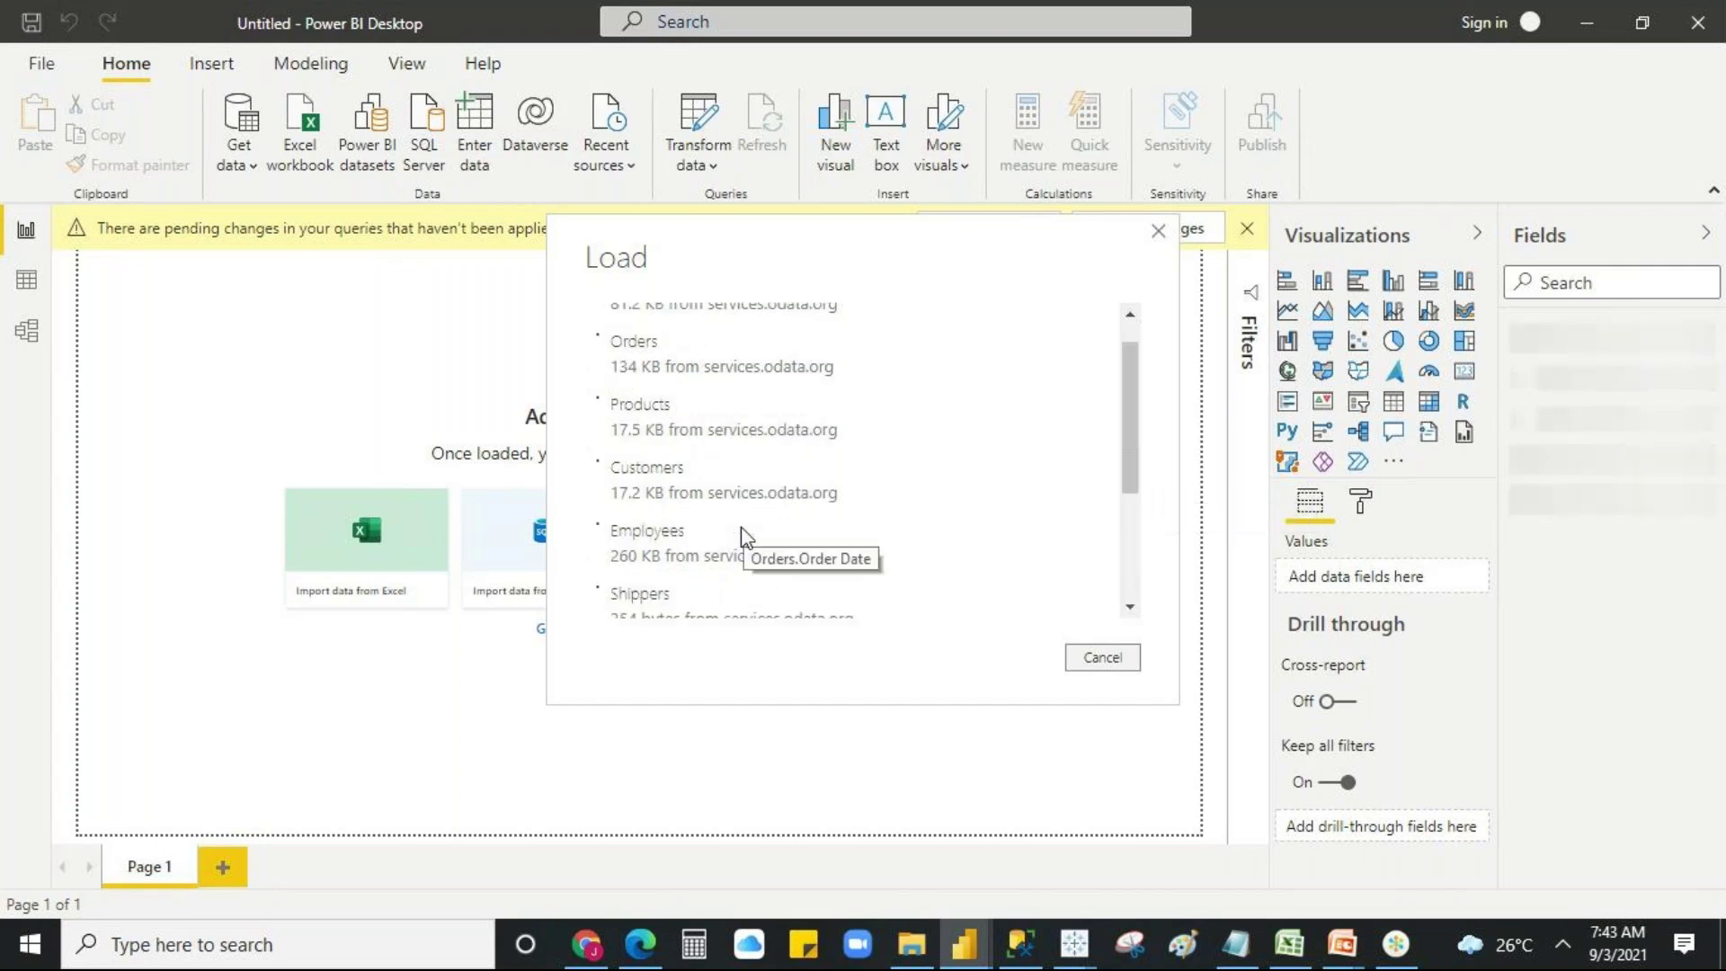
scroll(742, 536, "up", 1)
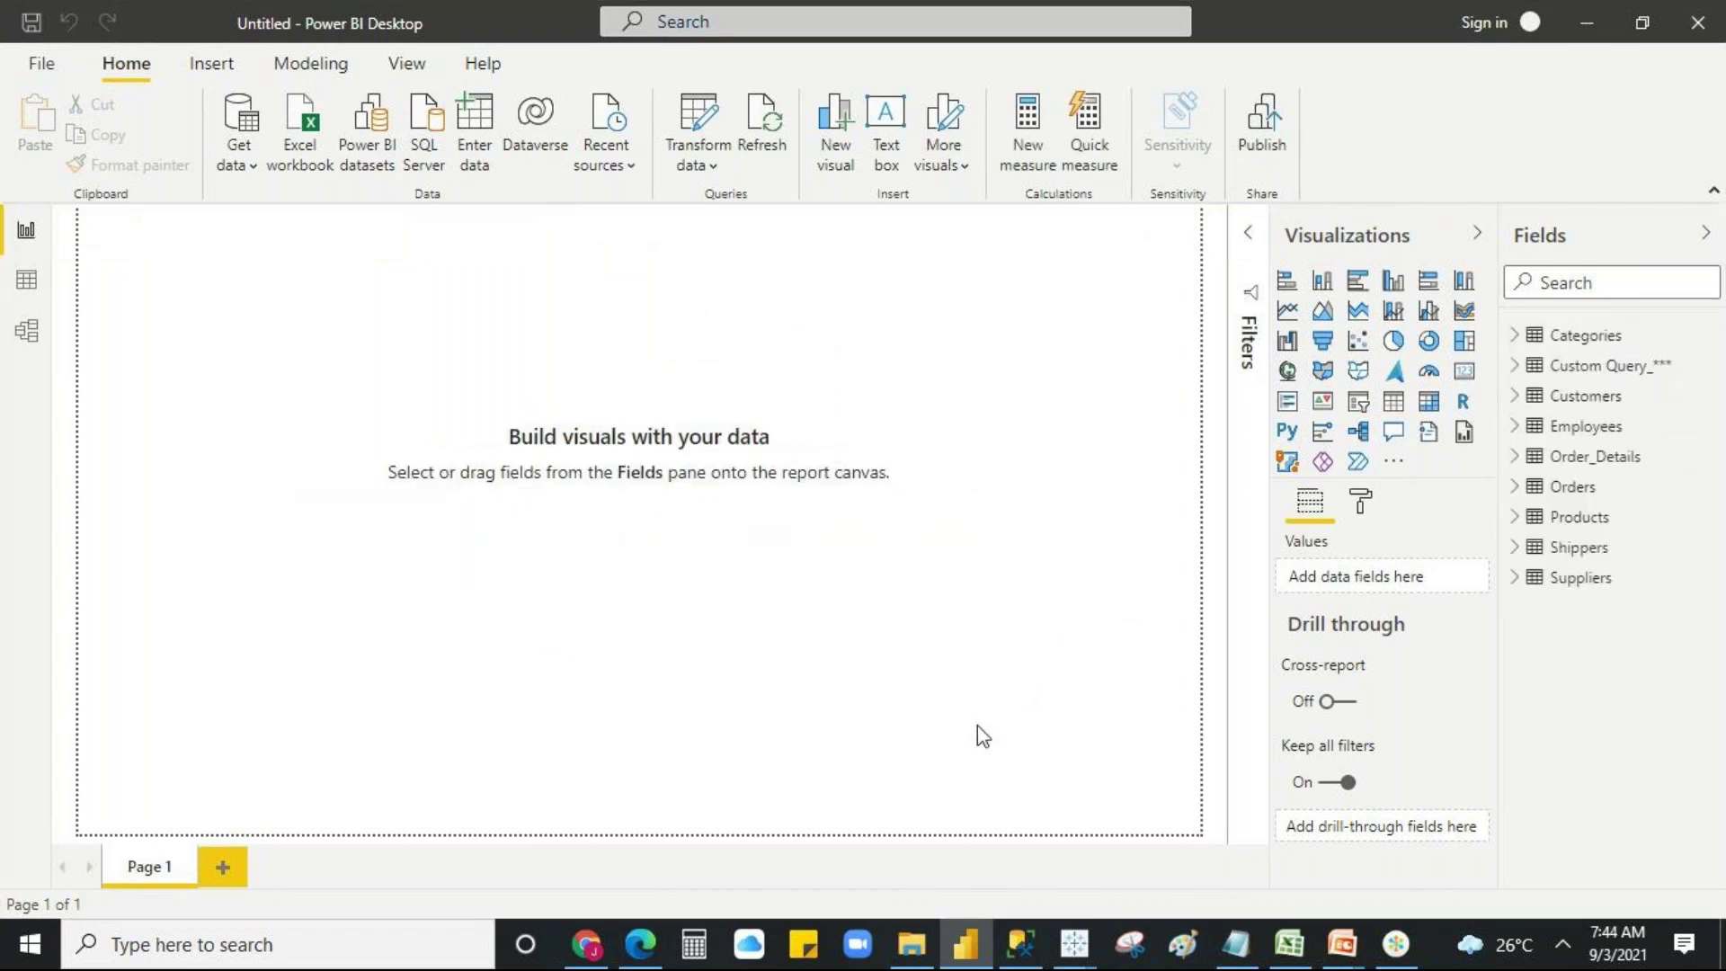
- Expand the Custom Query_*** table to view its fields and collapse it again
left_click(1560, 371)
left_click(1517, 368)
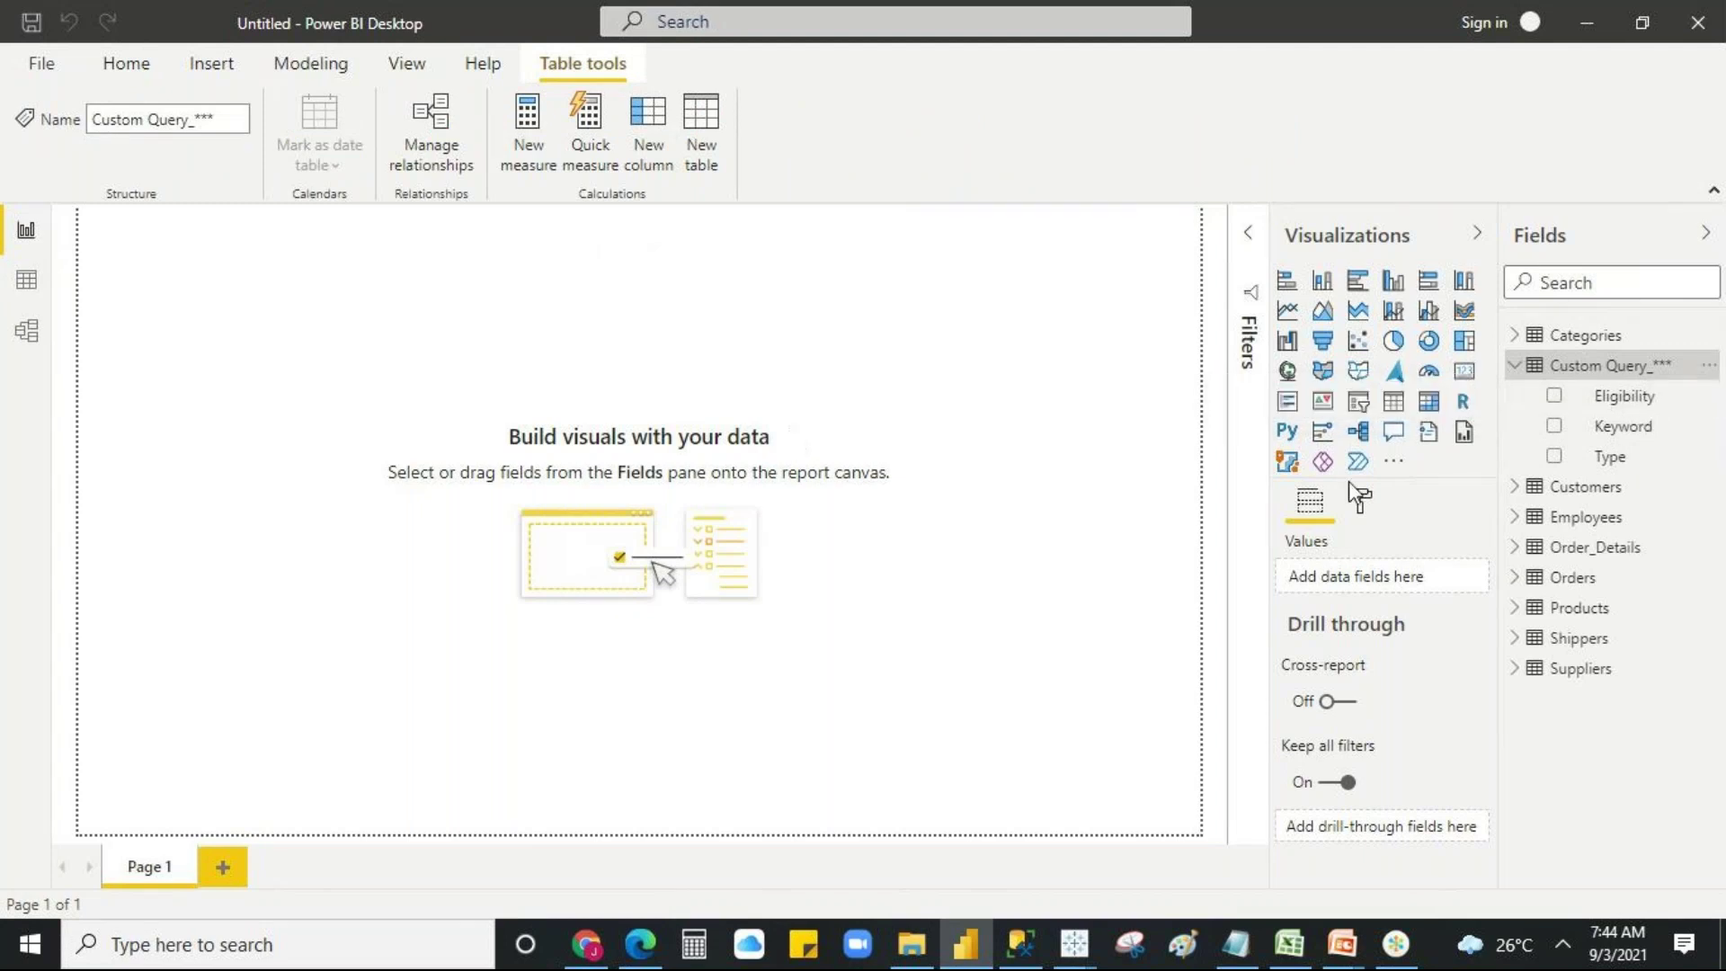
left_click(1519, 365)
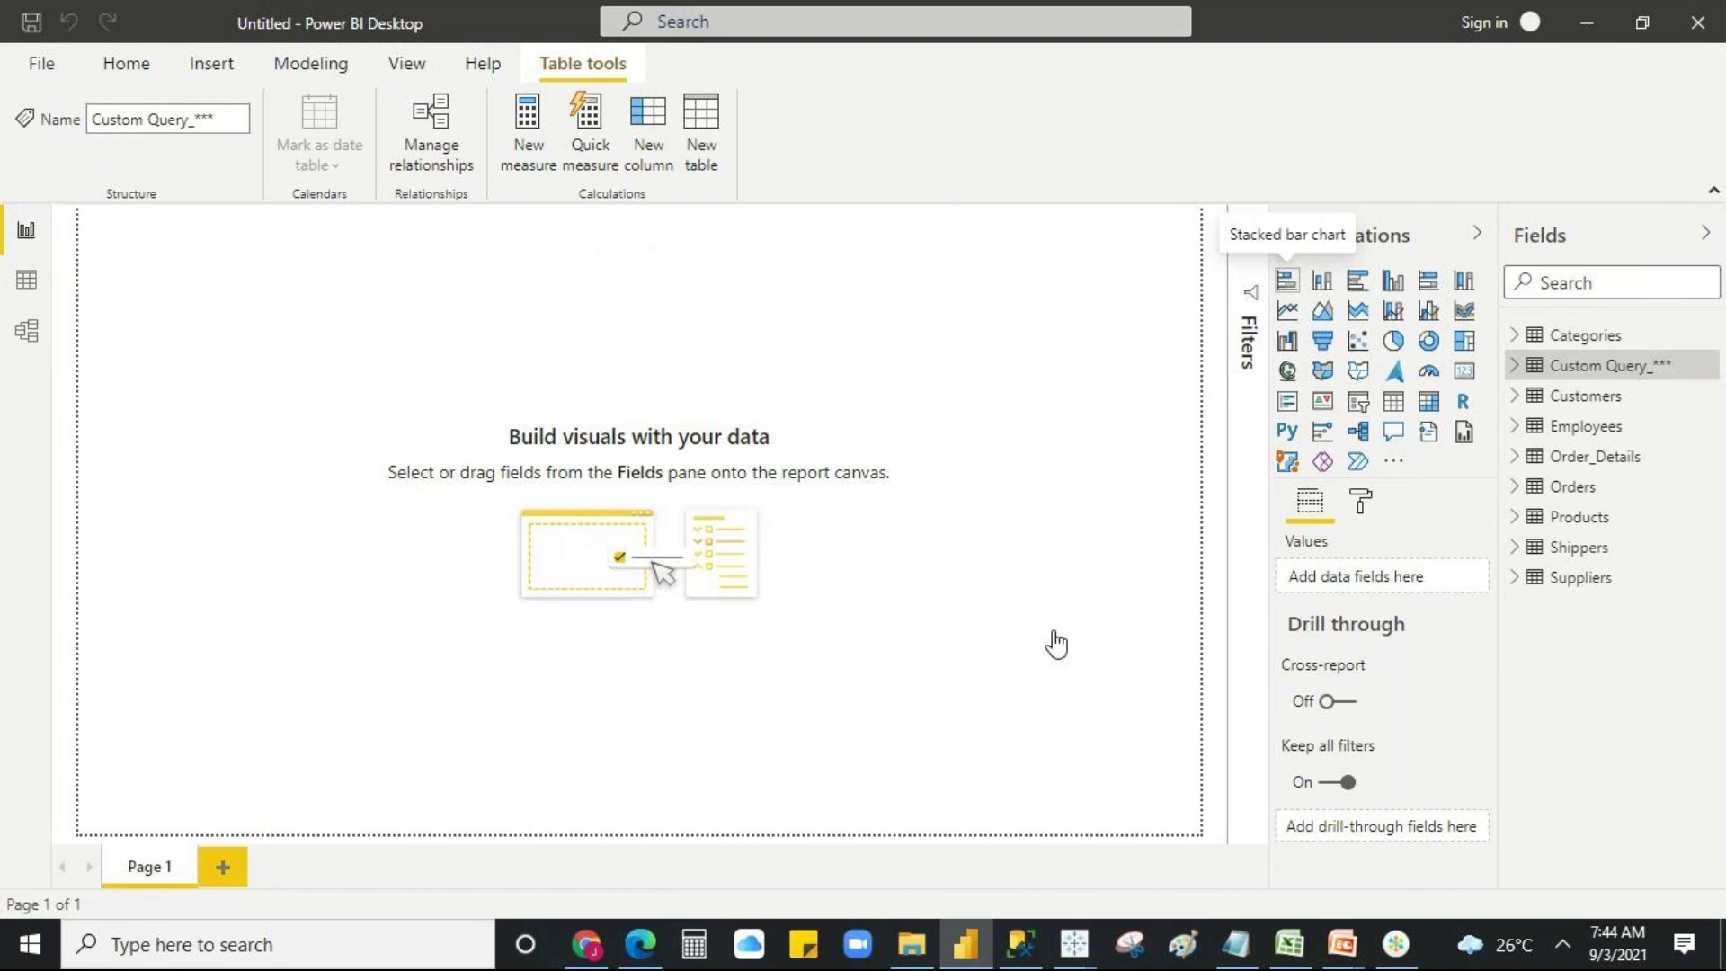
- Place an empty stacked bar chart on Page 1, away from the page corner, and collapse the Customers table's field list
left_click(1525, 400)
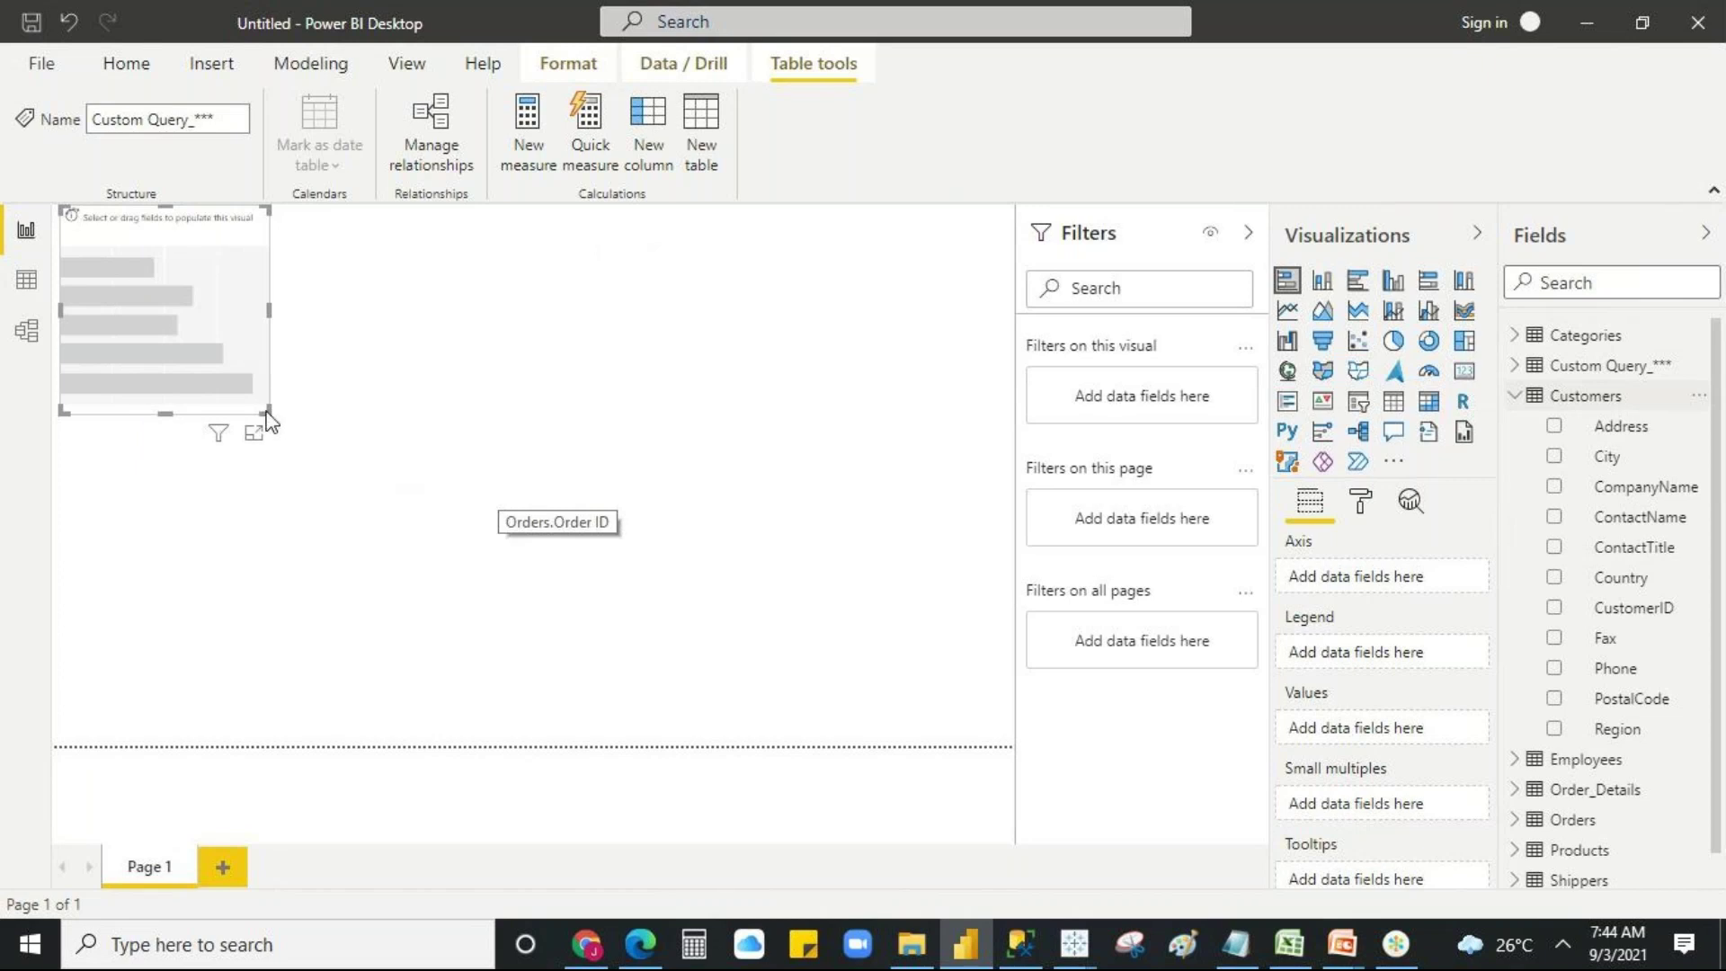
left_click(566, 395)
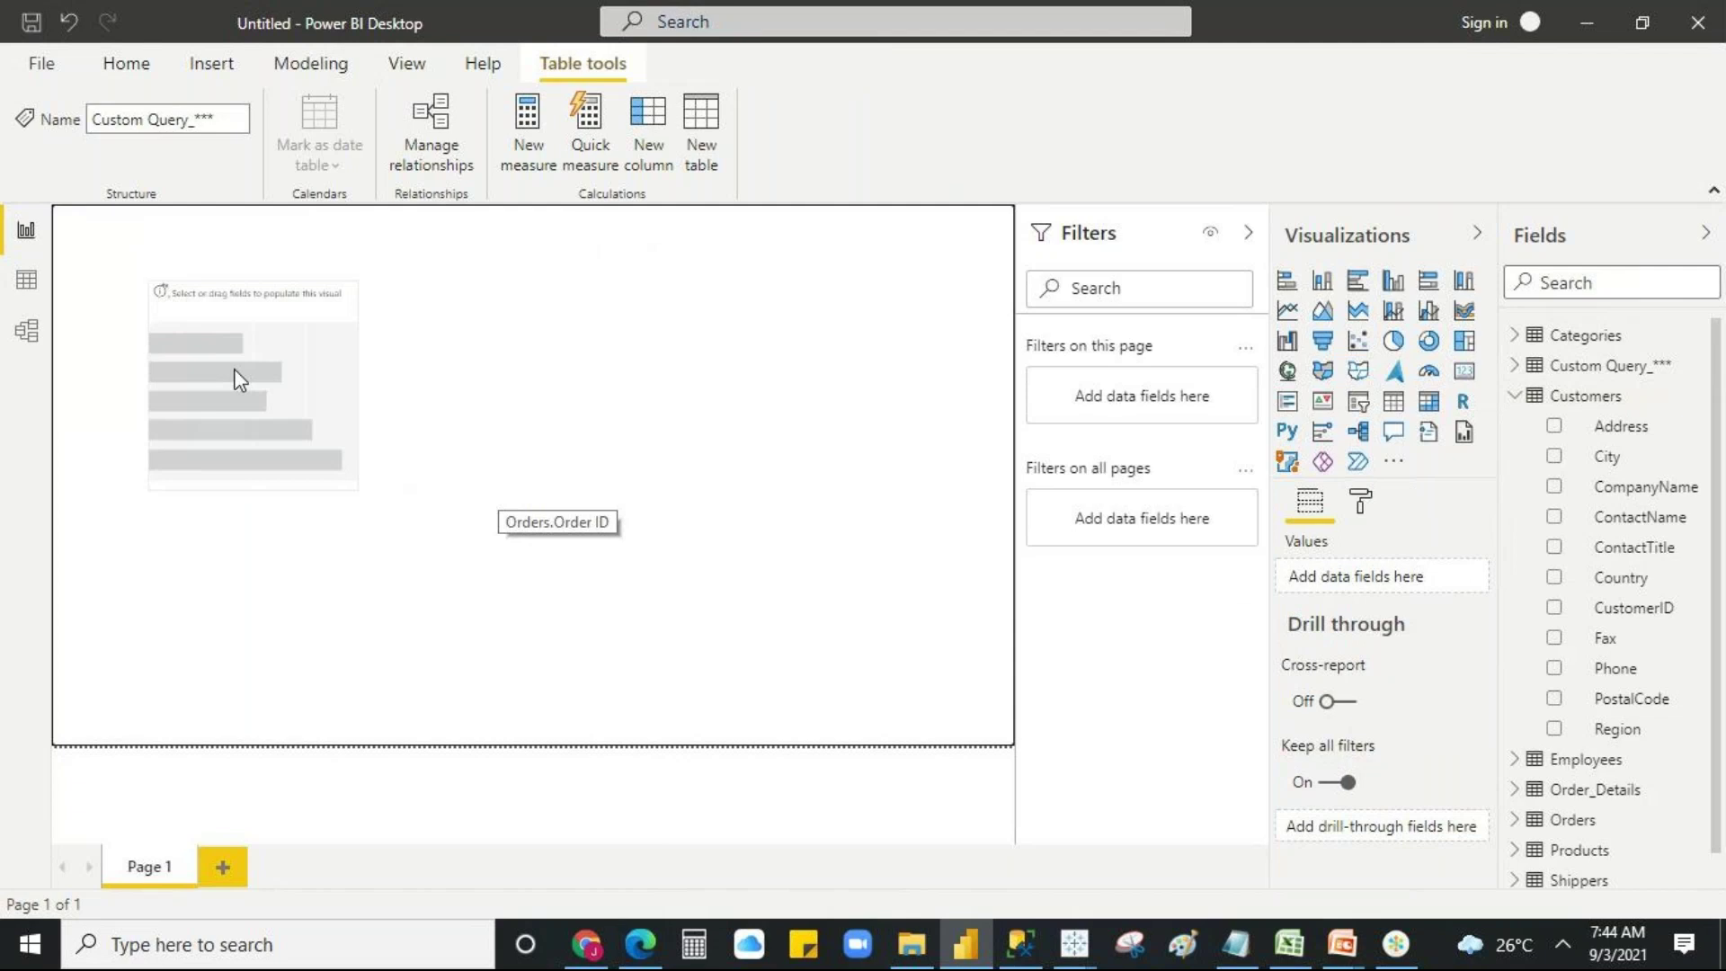
left_click(1525, 407)
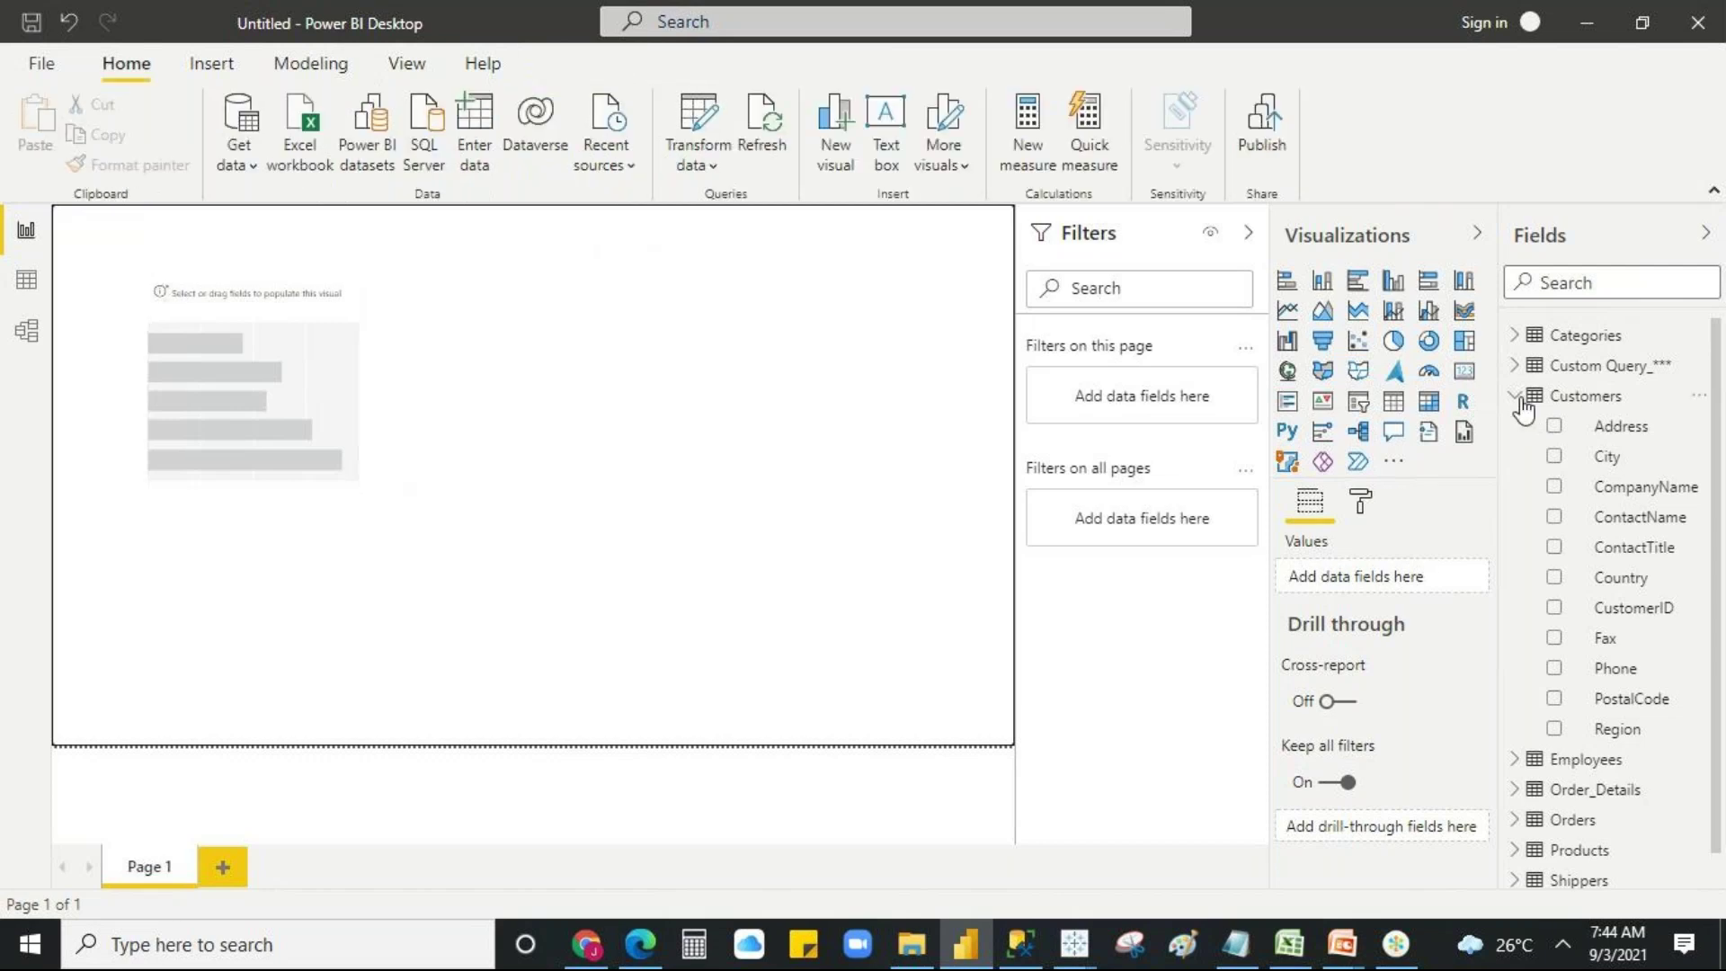
left_click(1517, 399)
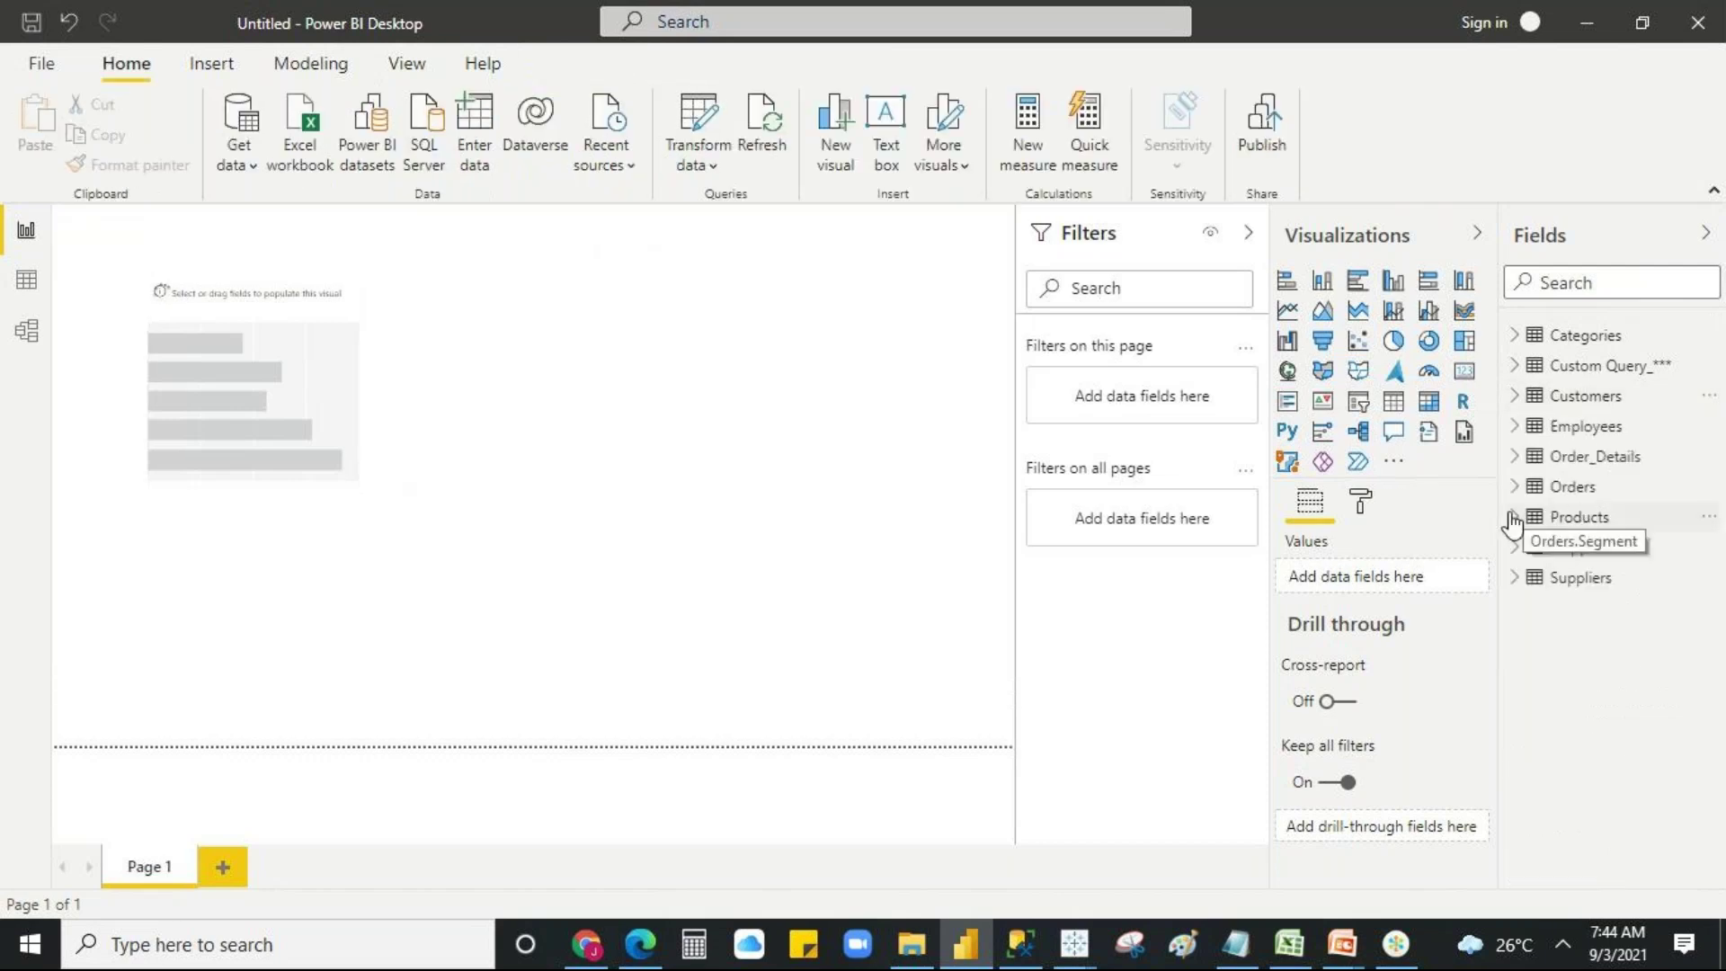
- Plot Quantity from Order_Details by ProductName from Products in the stacked bar chart, enlarging the visual
left_click(1516, 460)
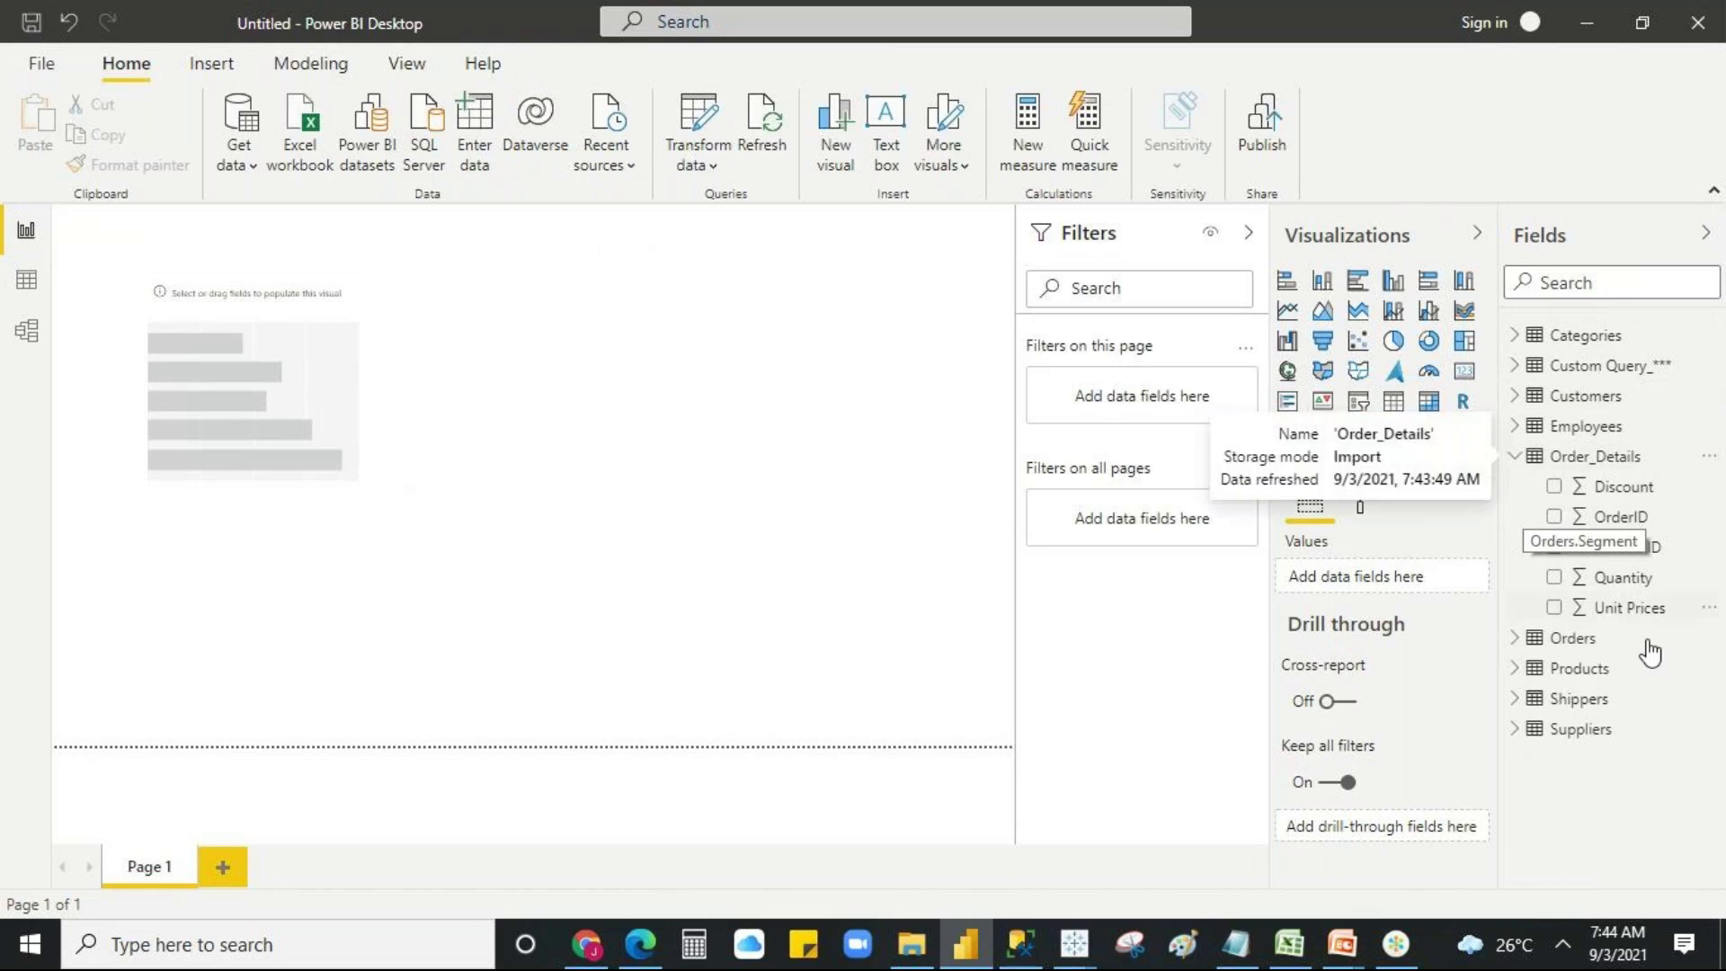
left_click_drag(1637, 589, 274, 374)
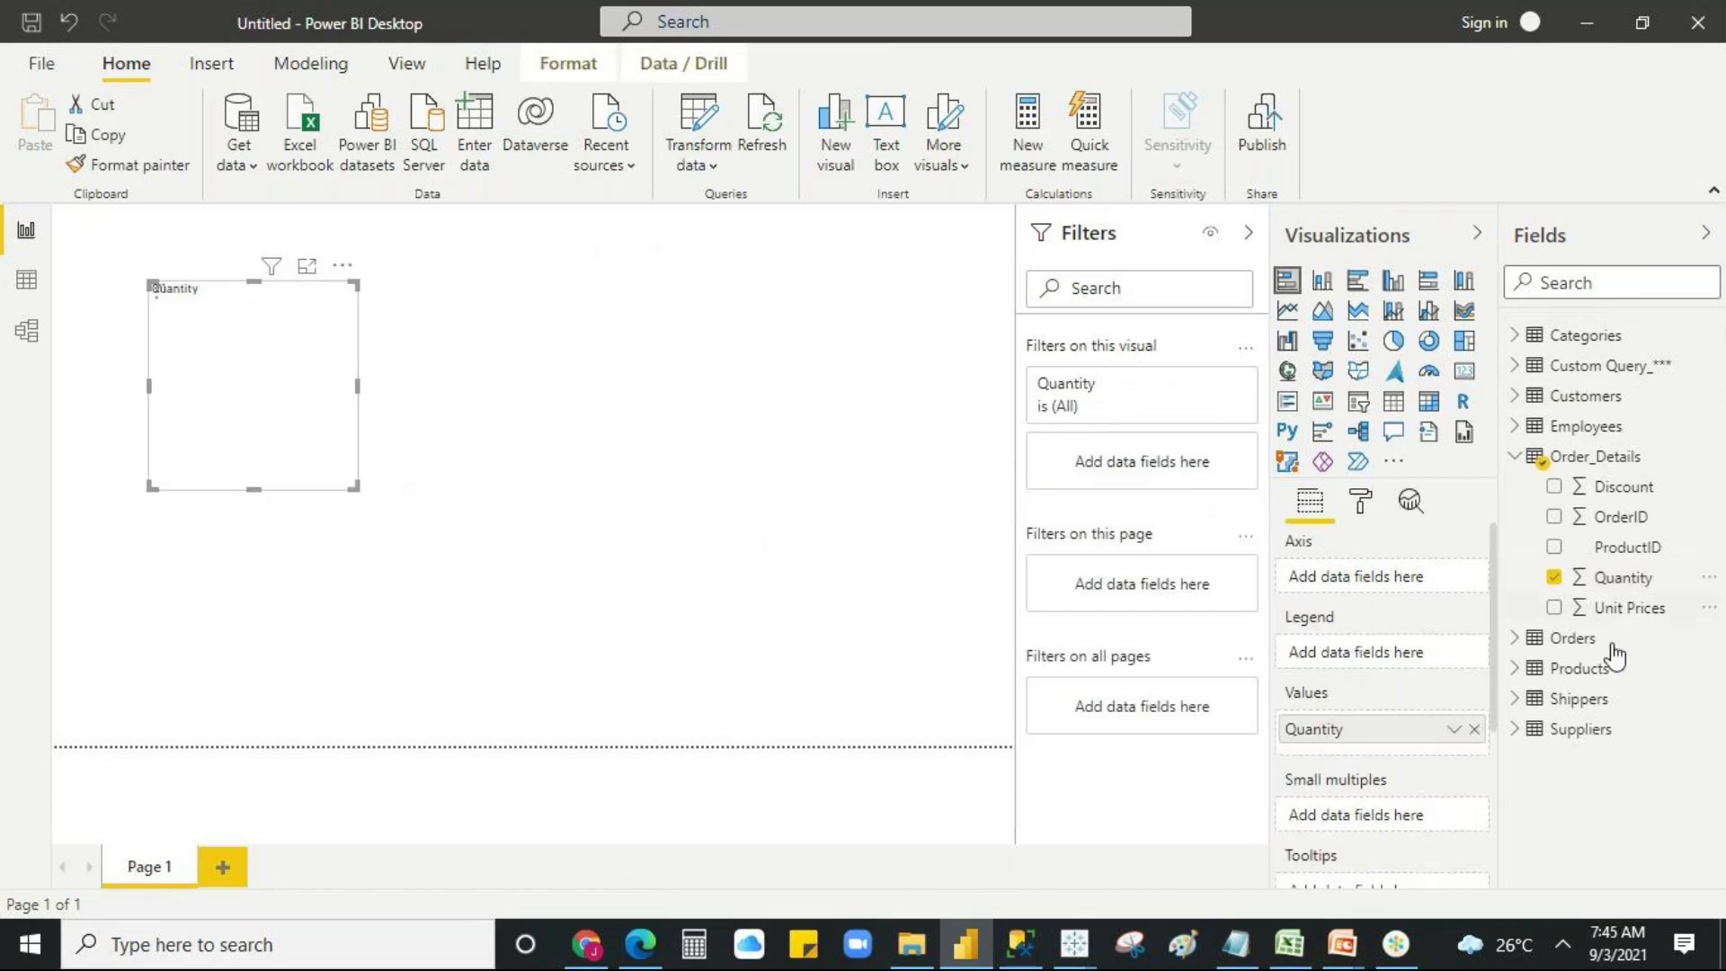
left_click(1516, 670)
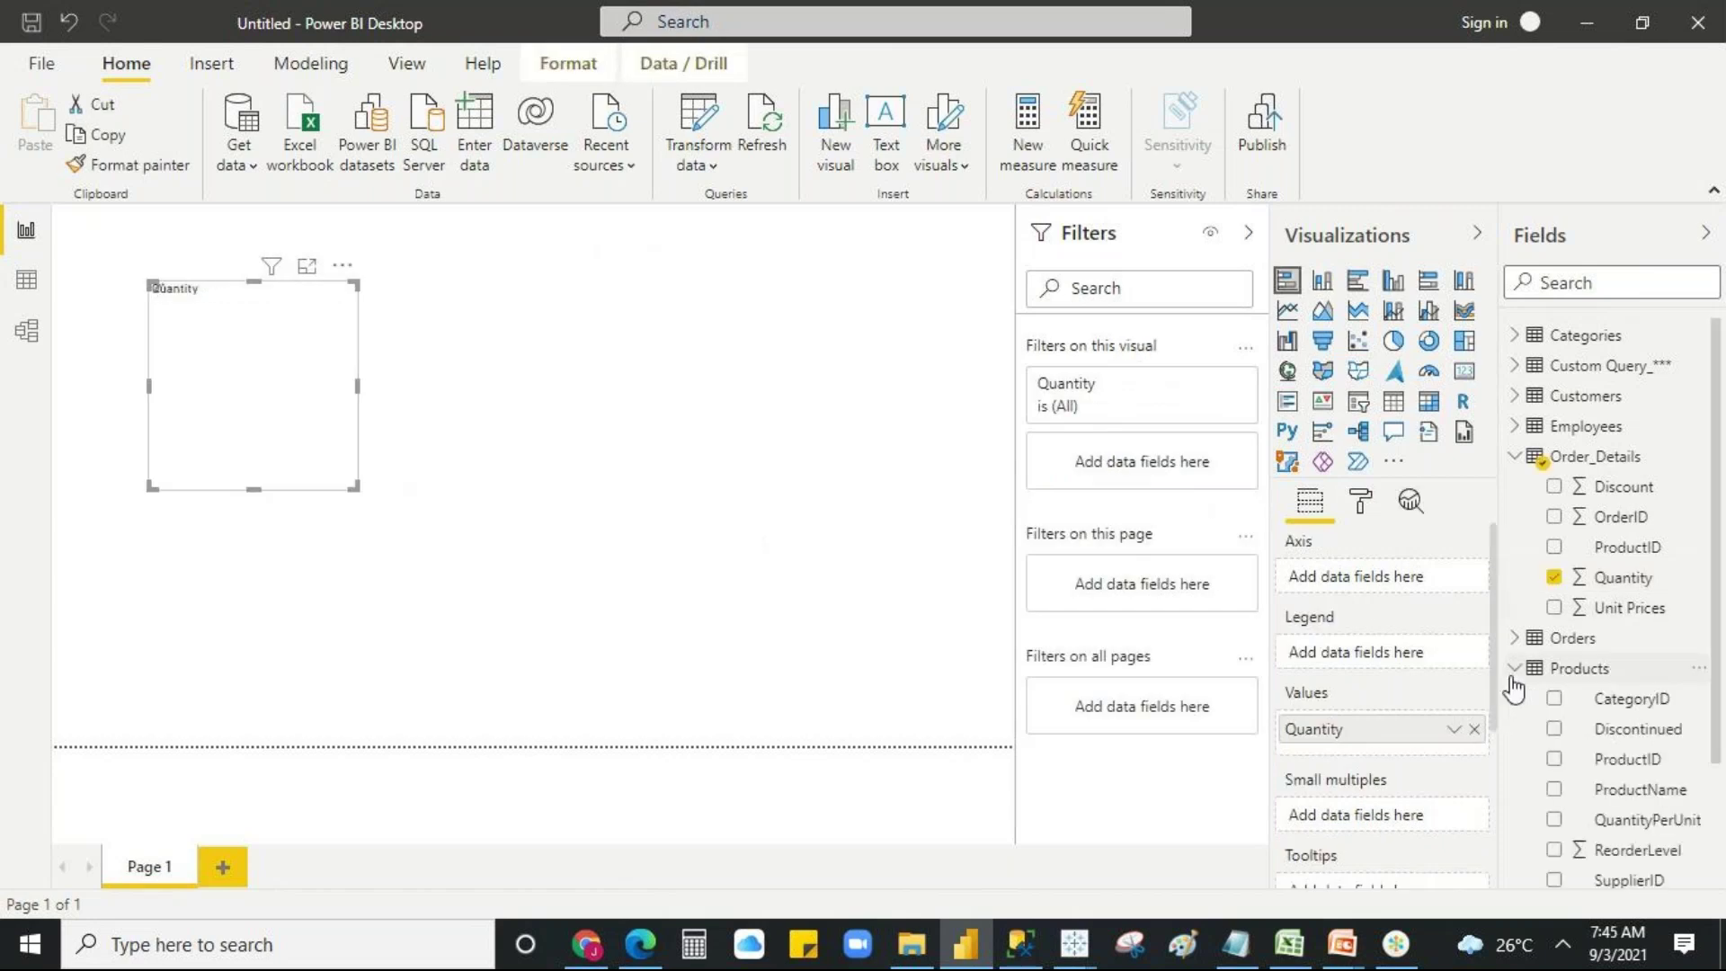
left_click_drag(1662, 790, 600, 647)
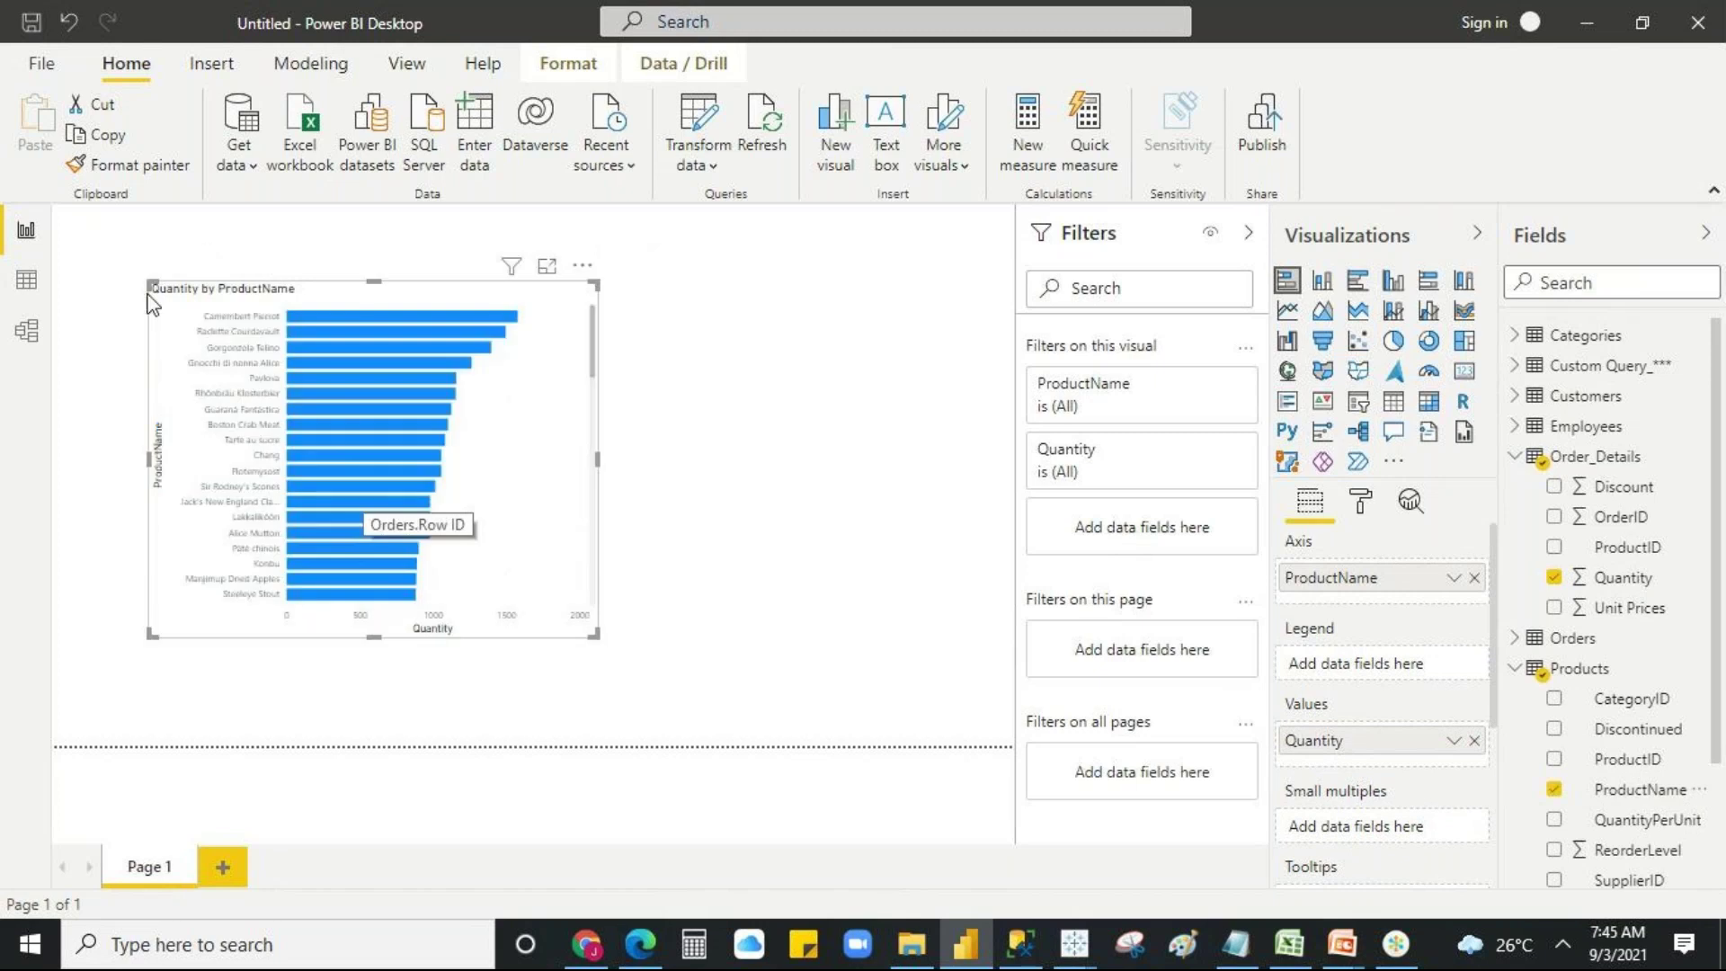
- Extend the bar chart to the page's upper-left corner and look through its product bars
left_click_drag(148, 295, 74, 235)
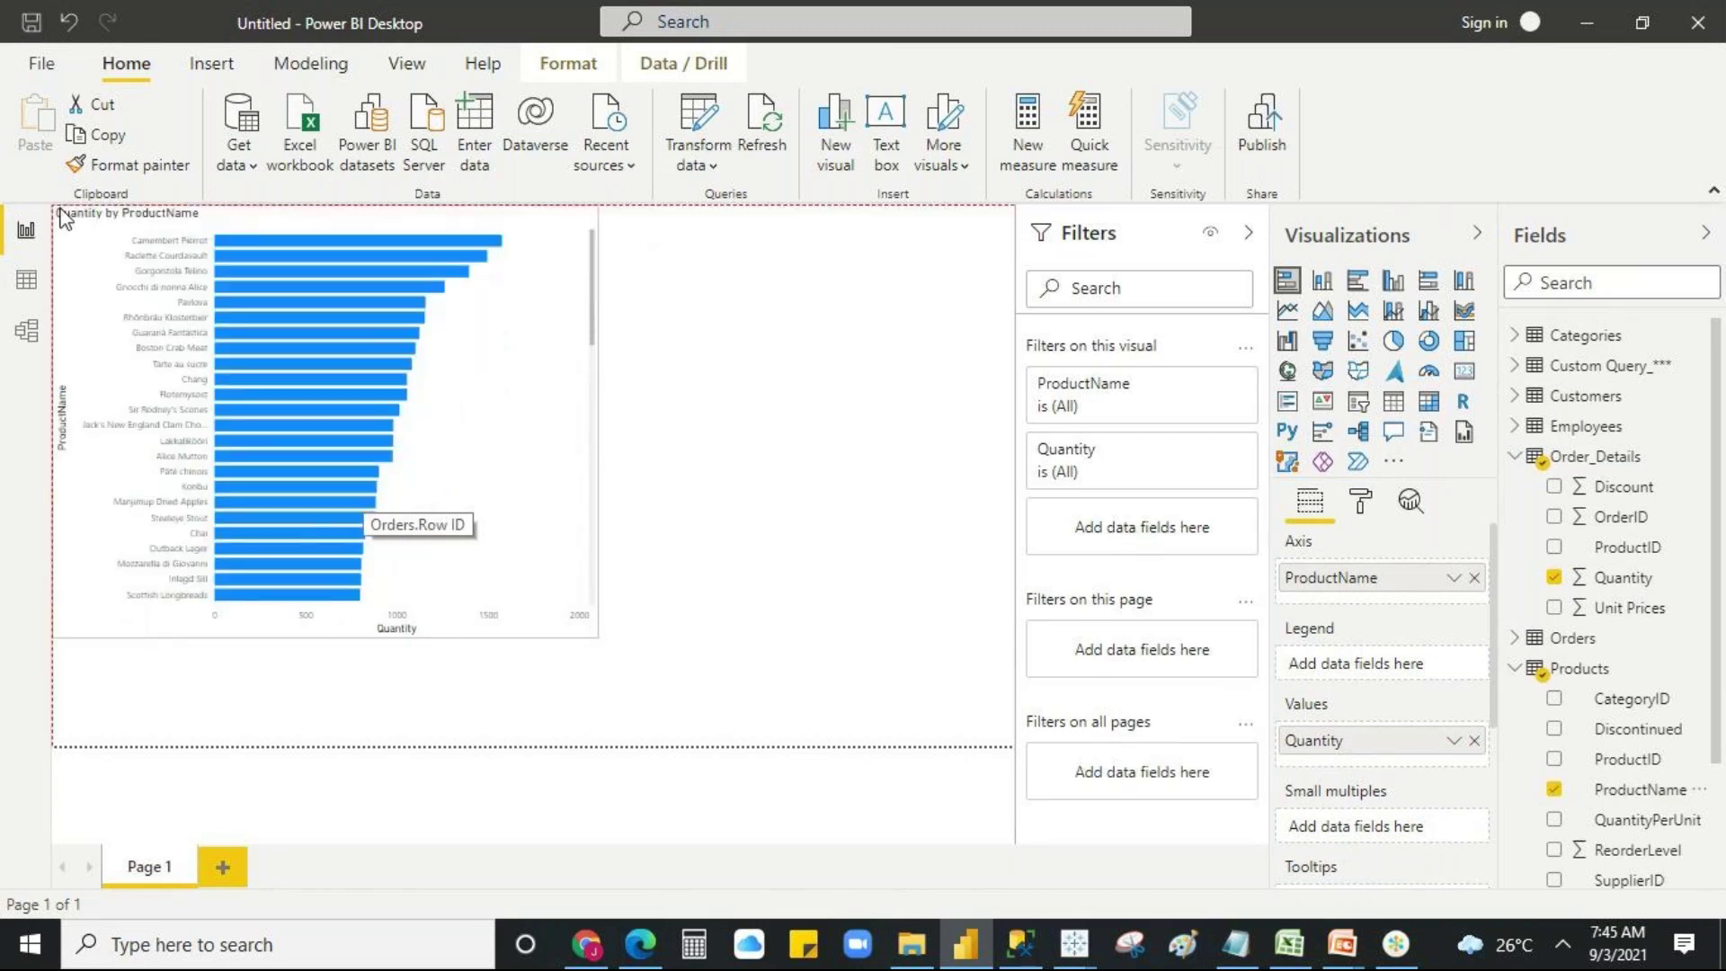
left_click(764, 495)
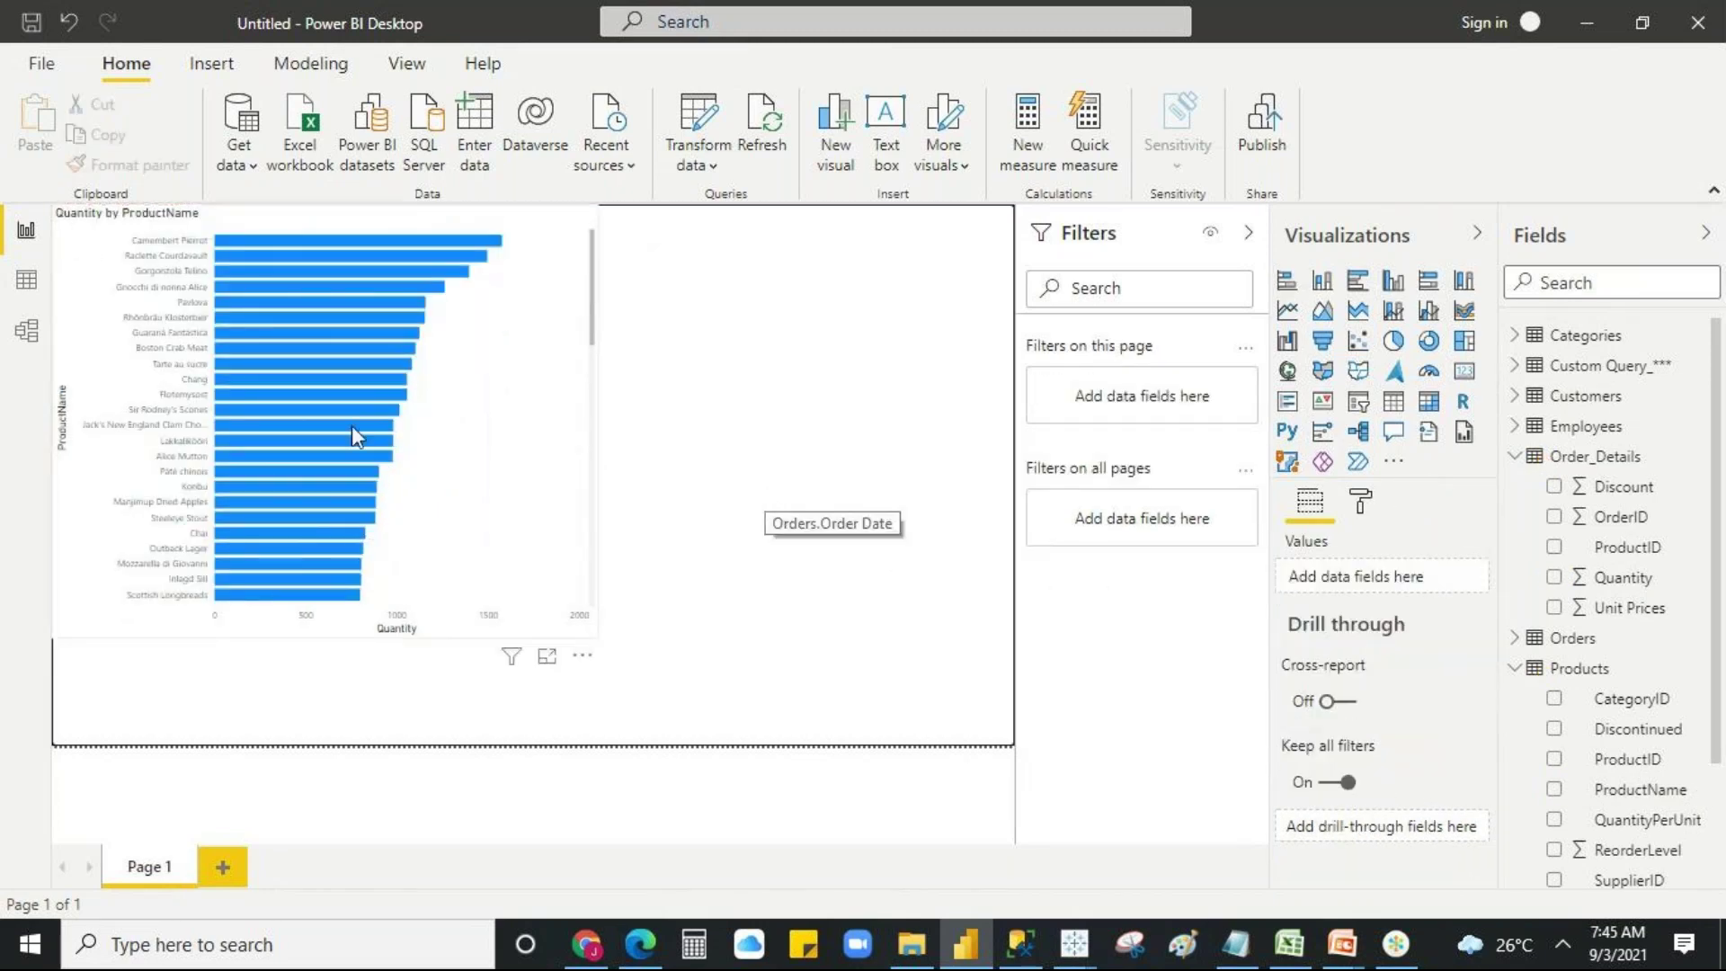
scroll(353, 424, "down", 10)
scroll(354, 452, "up", 10)
left_click(450, 381)
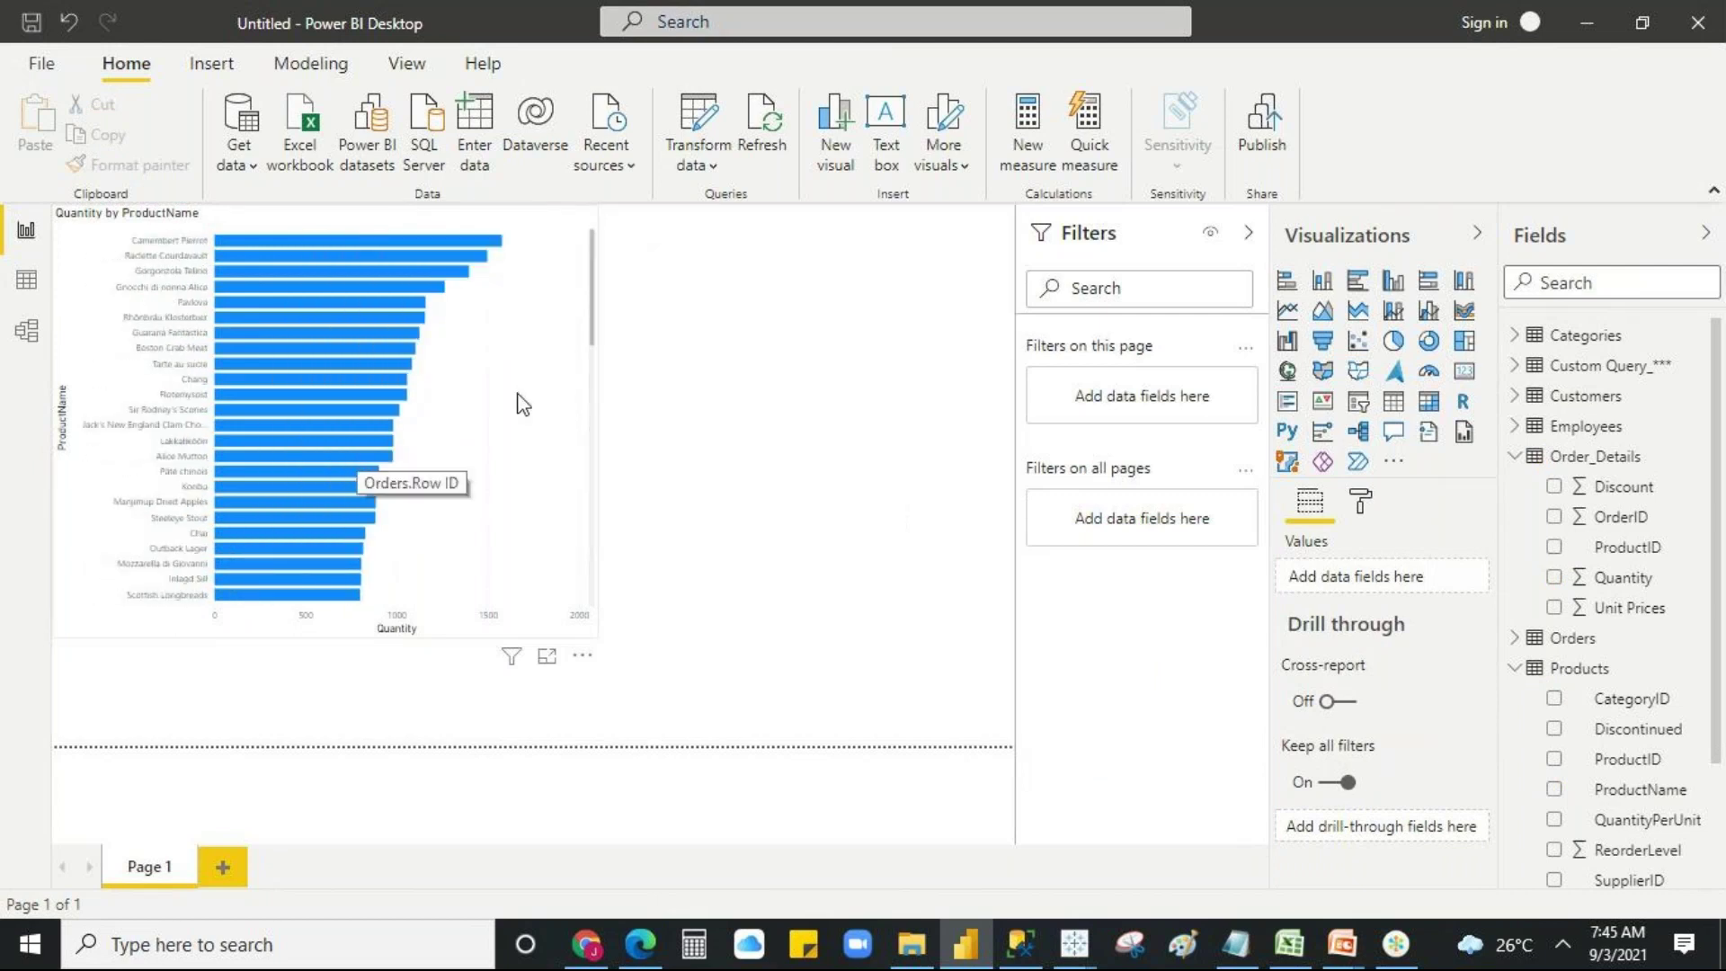
- Convert the visual to a stacked column chart and finally a line chart, adding Unit Prices from Order_Details to its values
left_click(1322, 286)
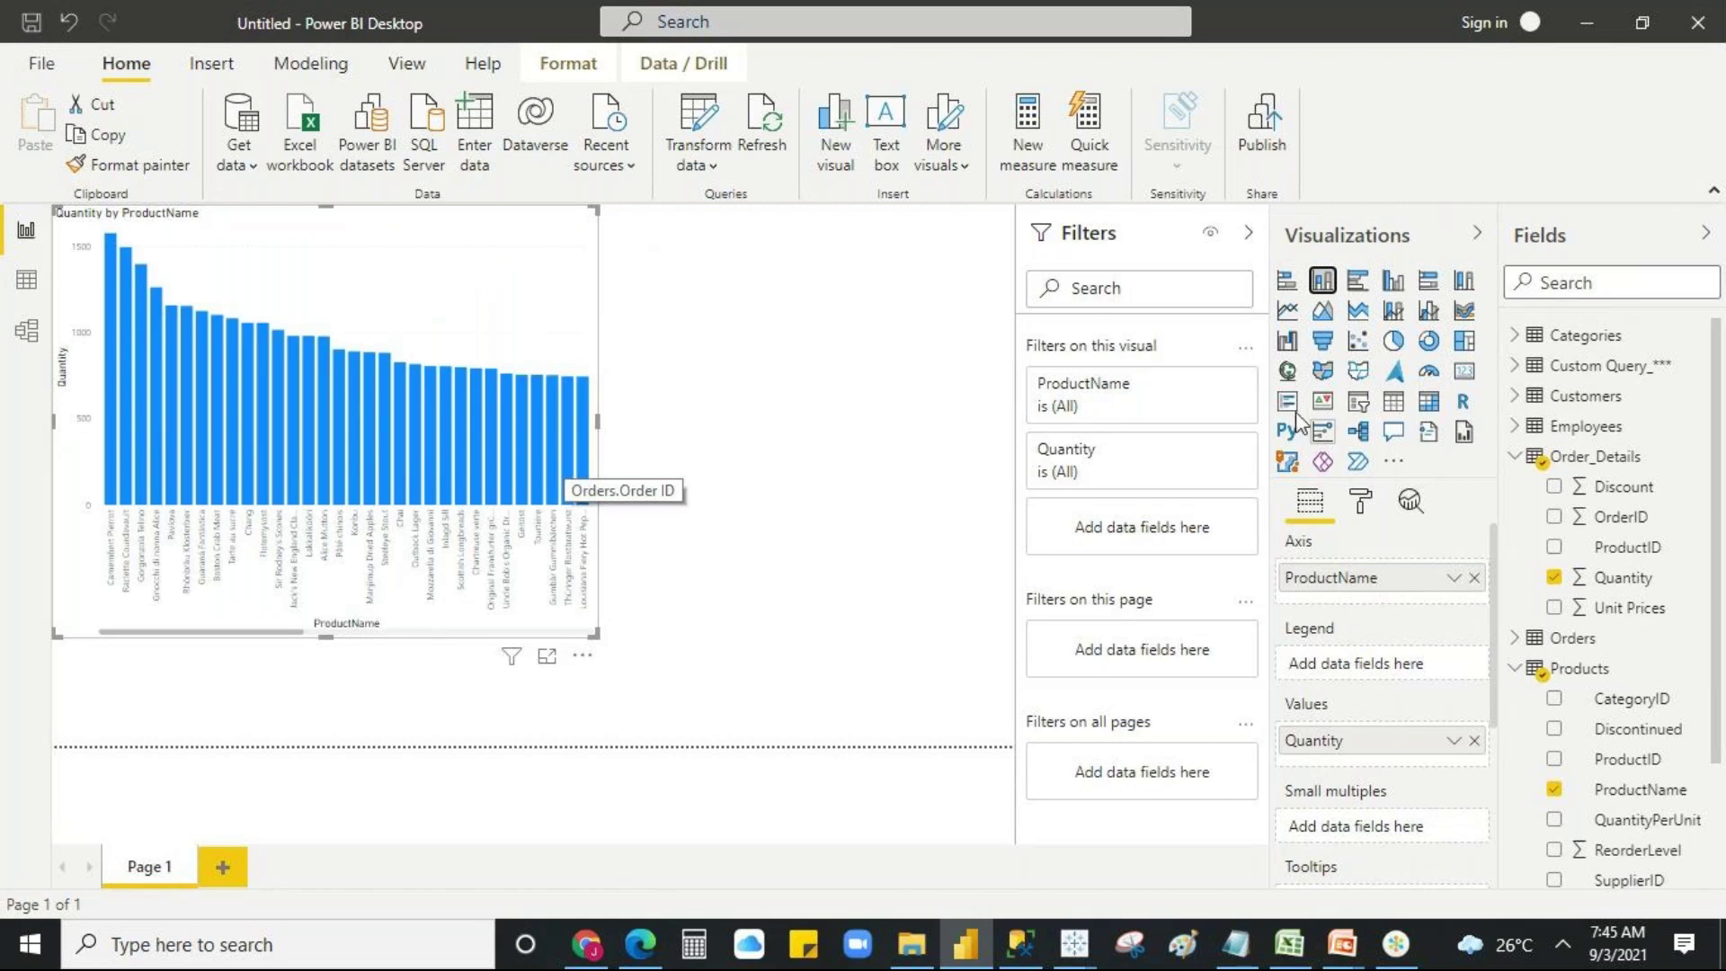
left_click(1292, 314)
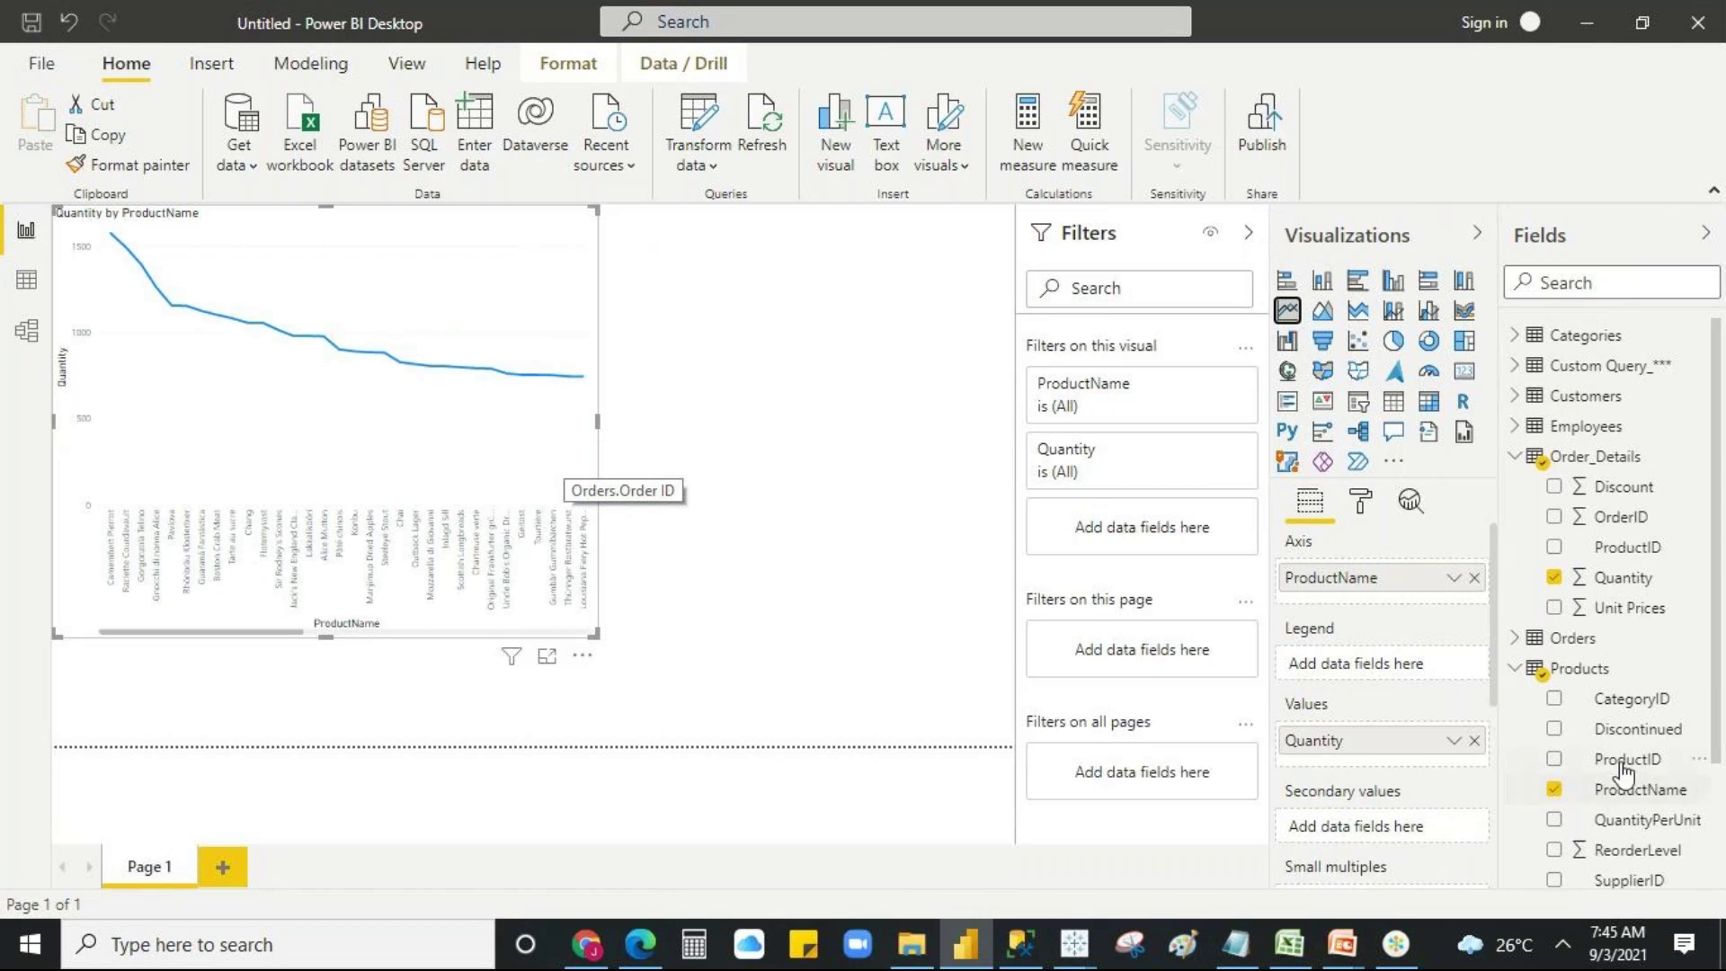
left_click_drag(1663, 608, 370, 415)
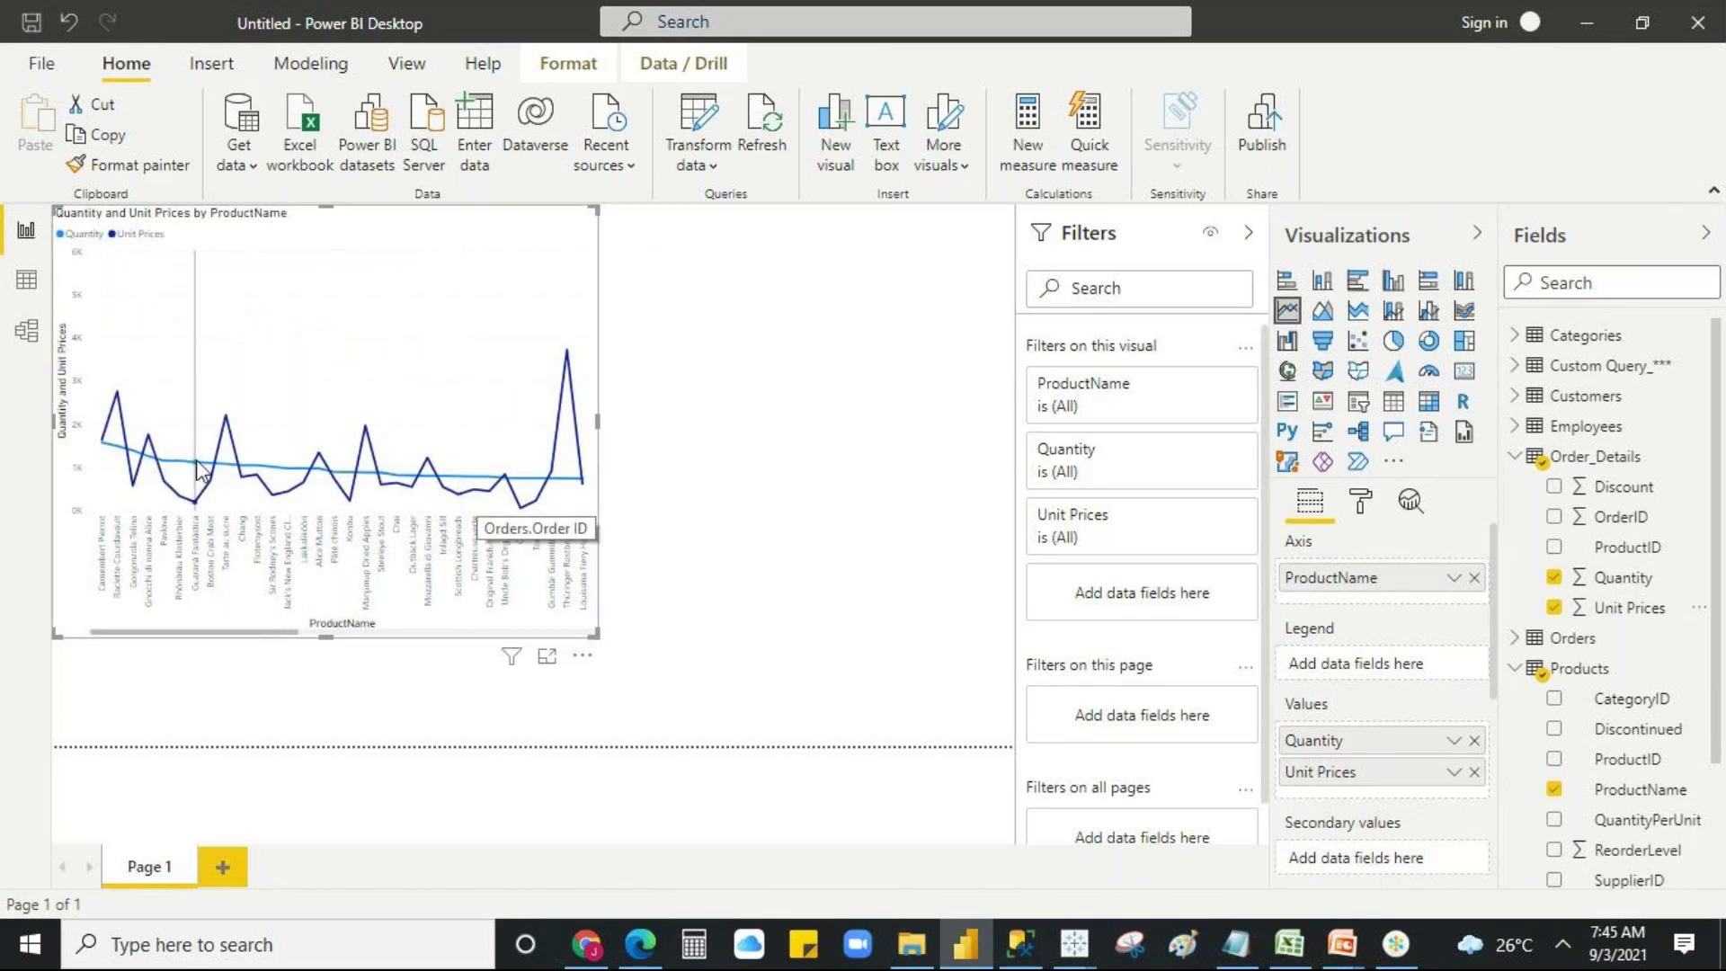
mouse_move(199, 469)
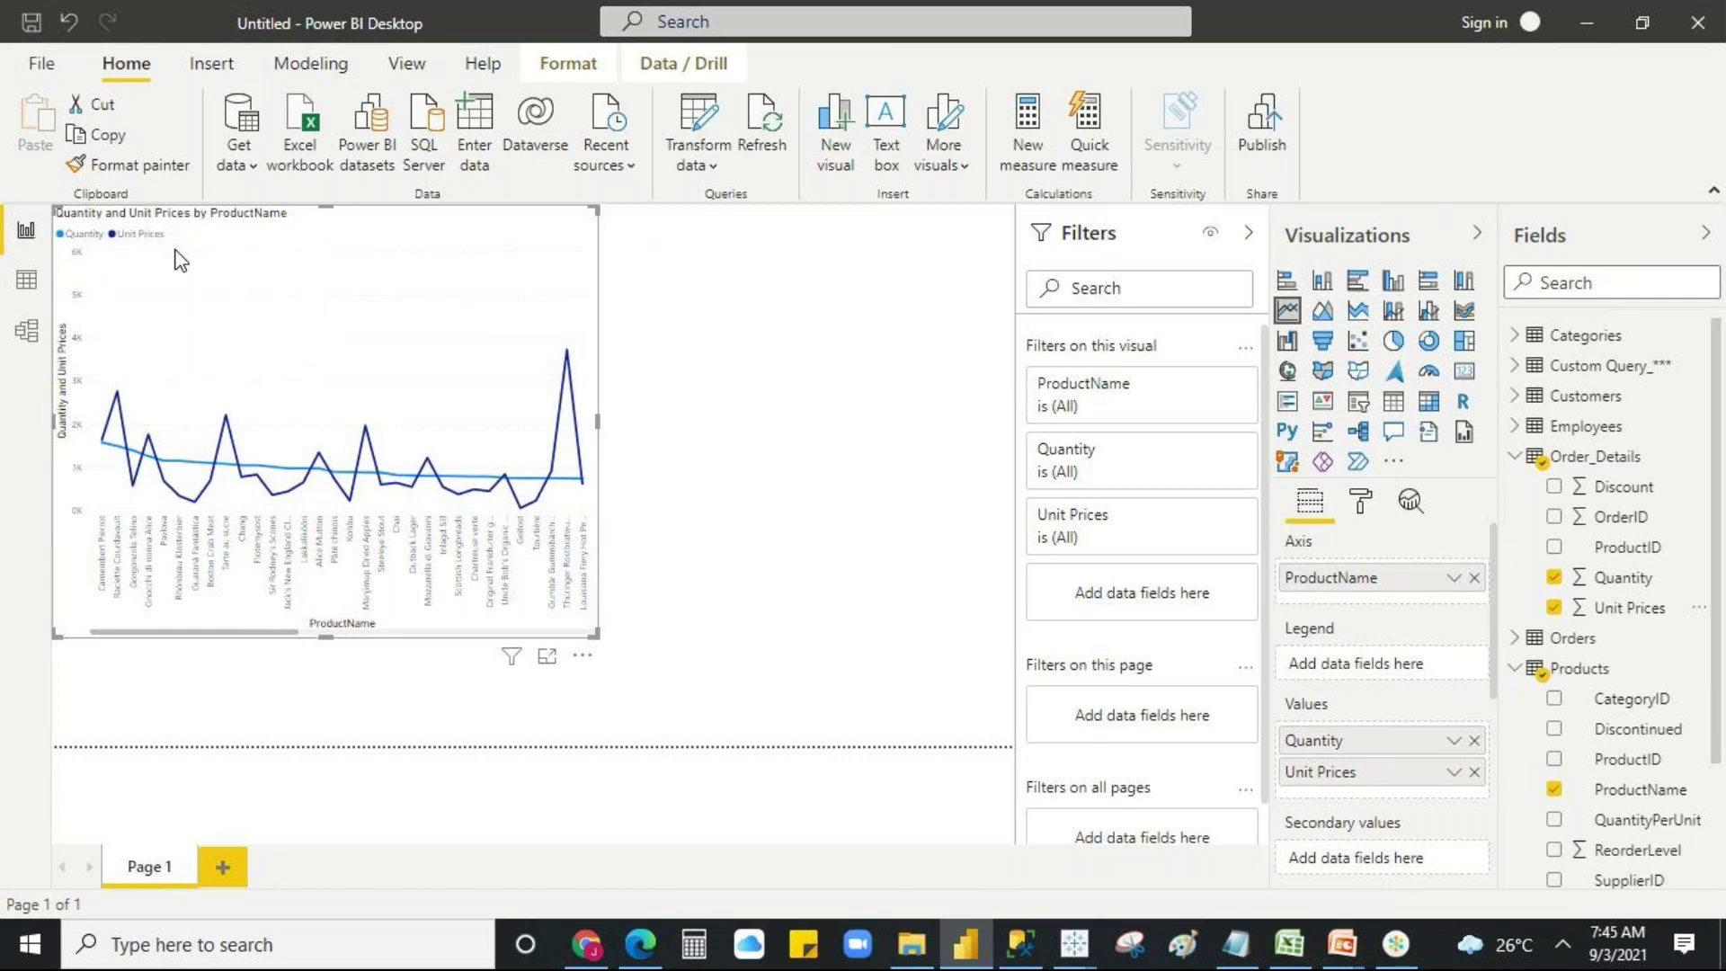
right_click(445, 306)
mouse_move(552, 463)
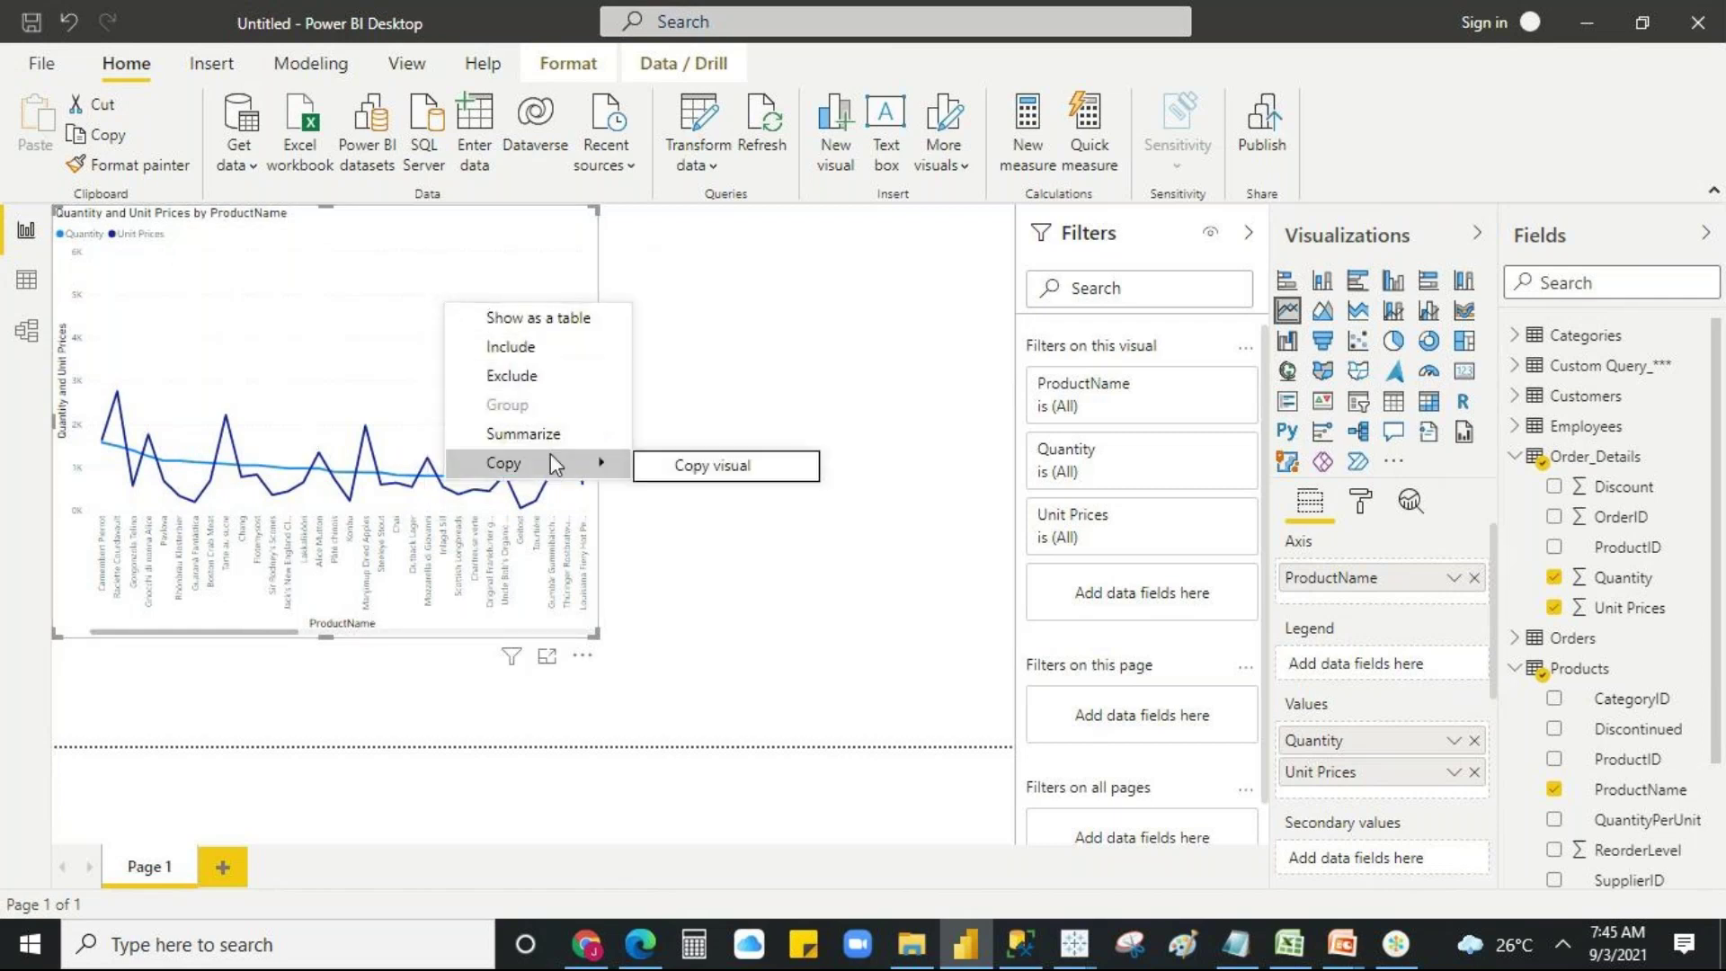
left_click(779, 611)
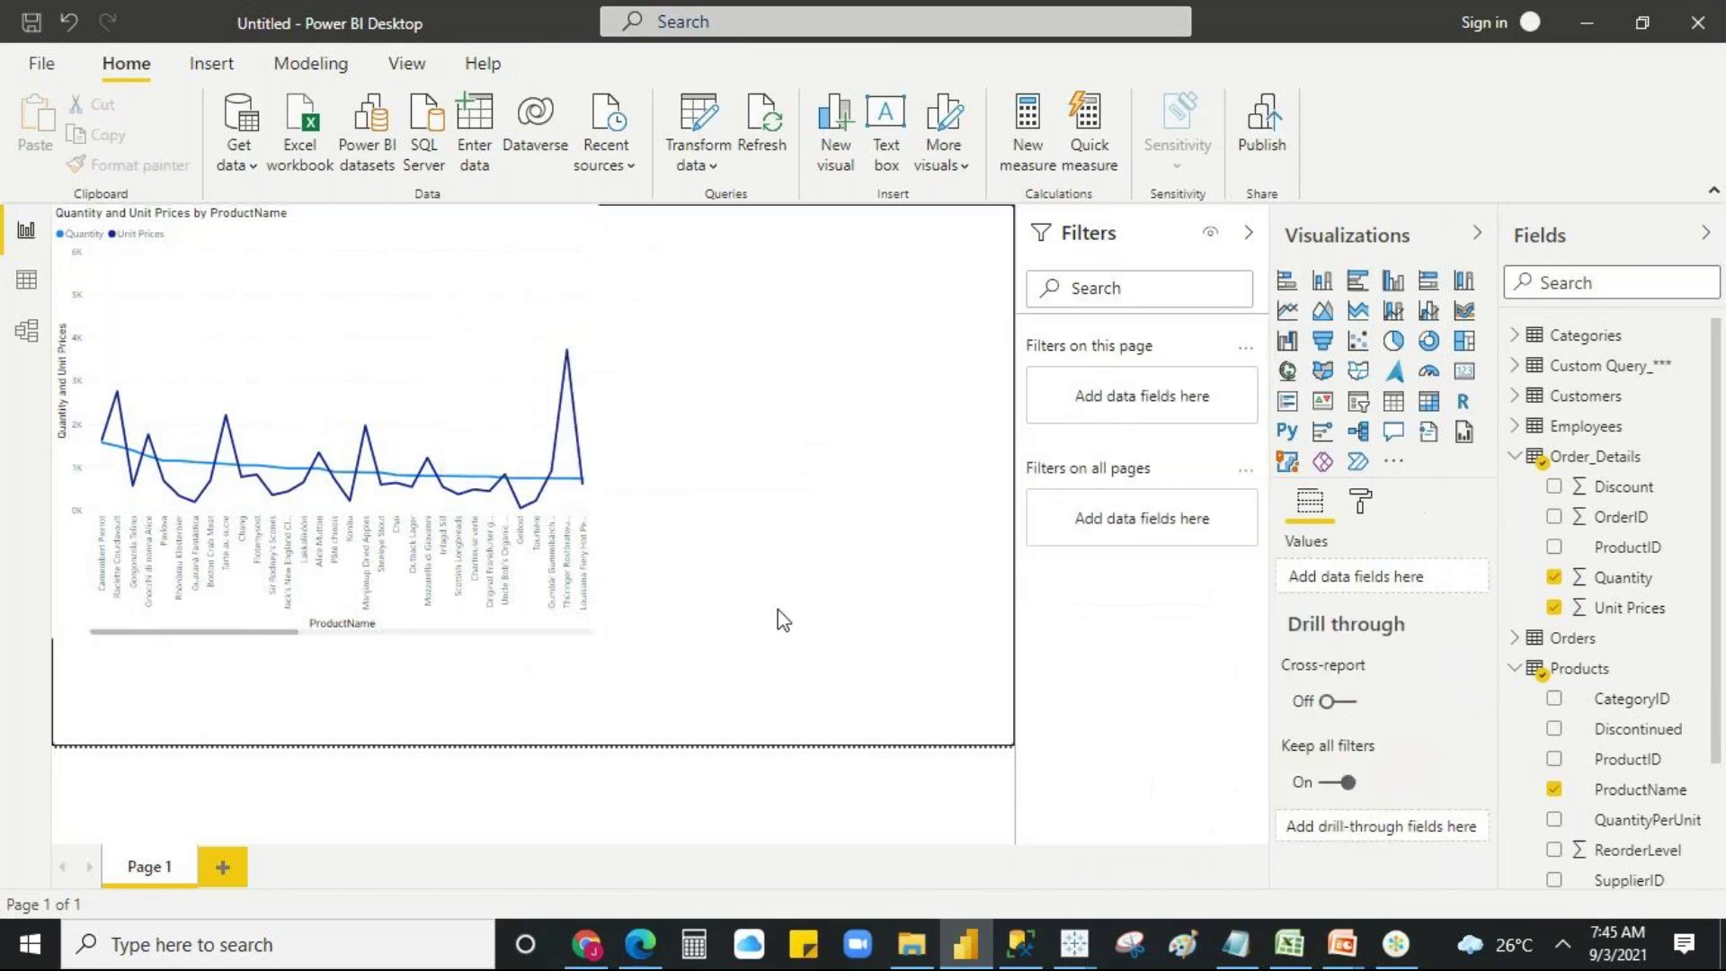
key("ctrl+v")
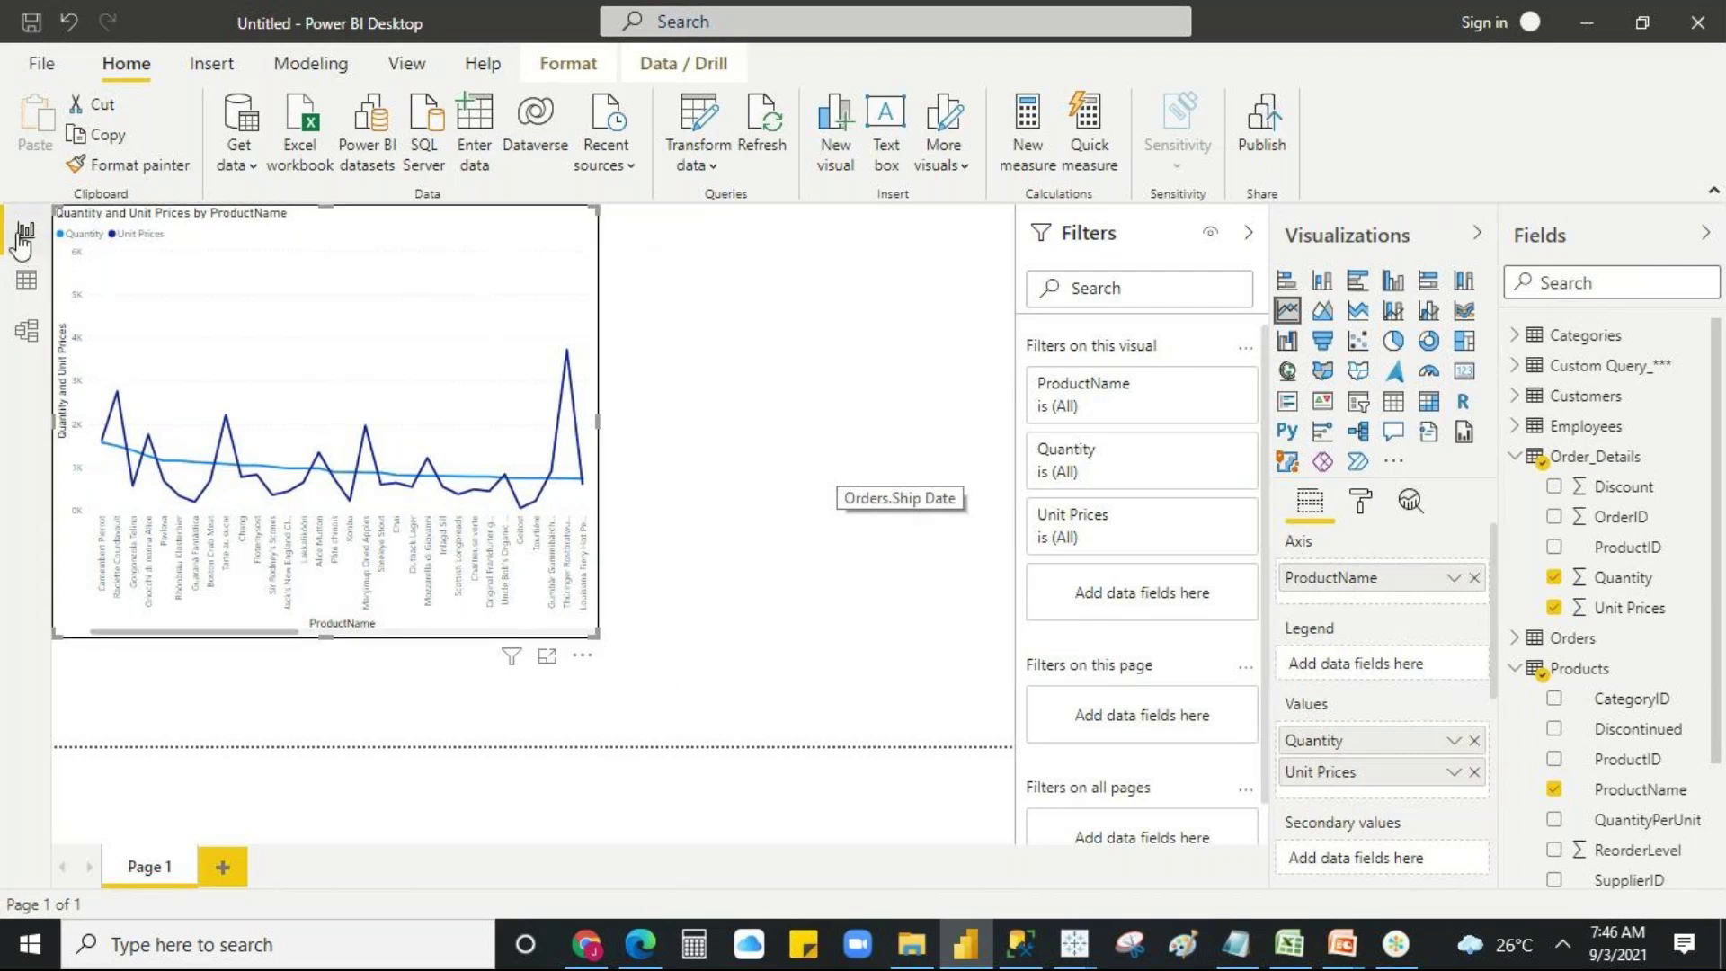
- Open the Model view and collapse the Properties and Fields panes to enlarge the relationship diagram
left_click(27, 333)
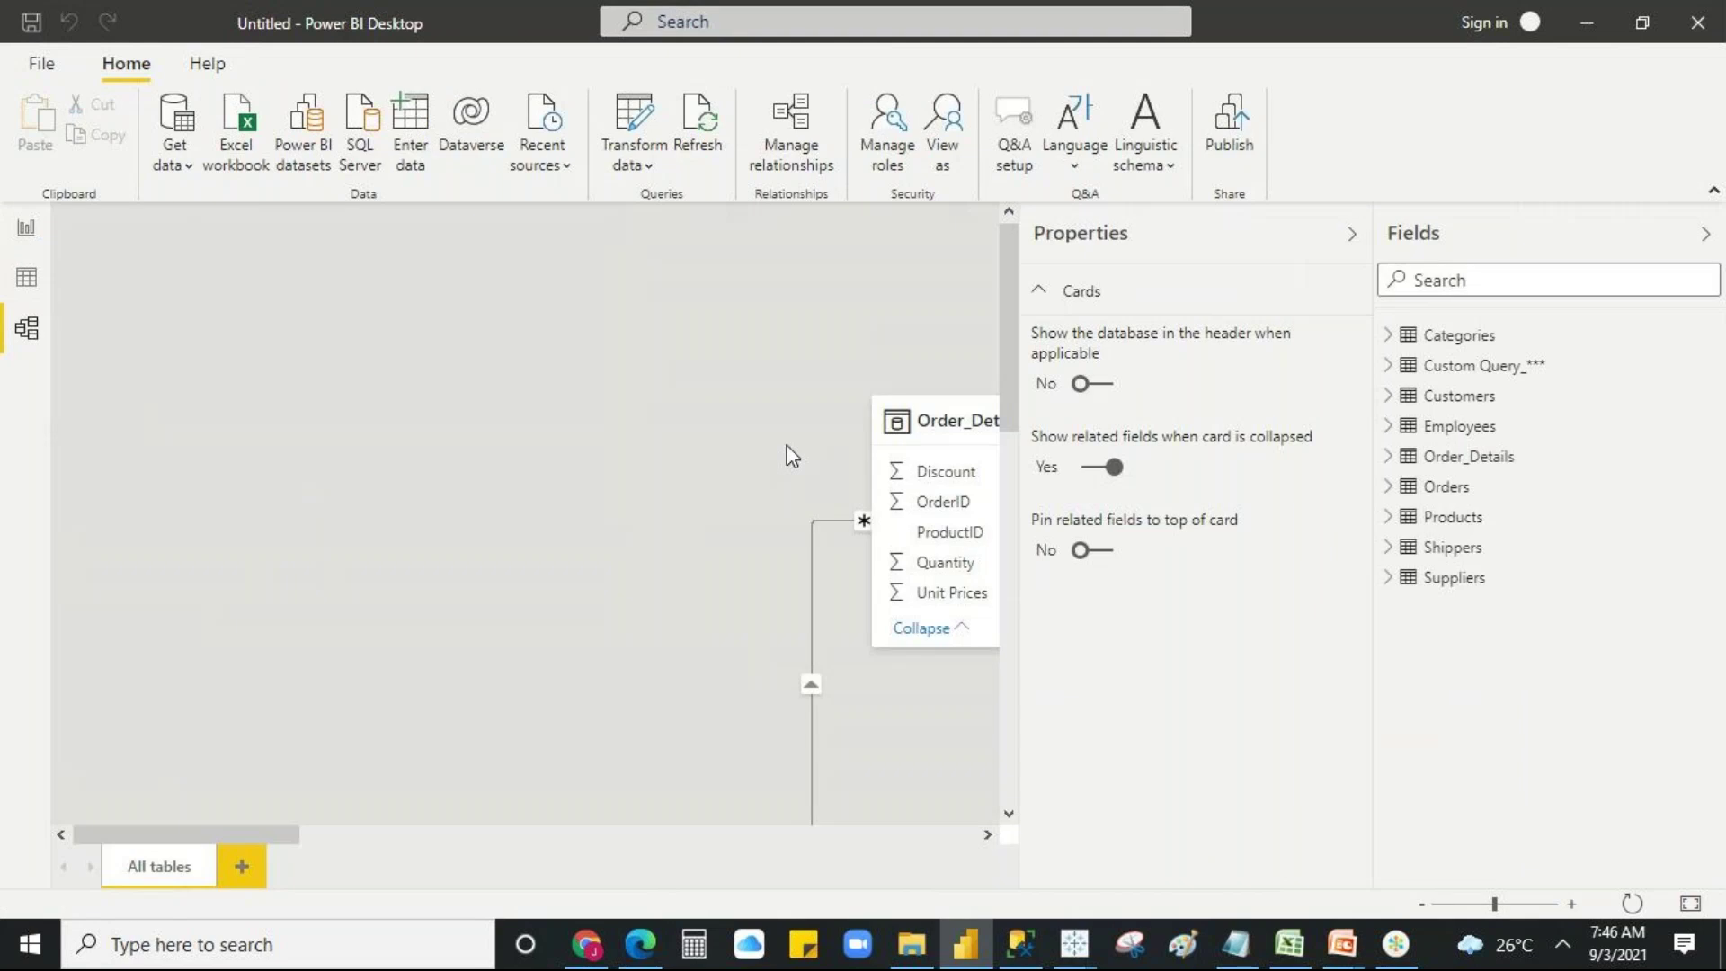
scroll(493, 509, "down", 3)
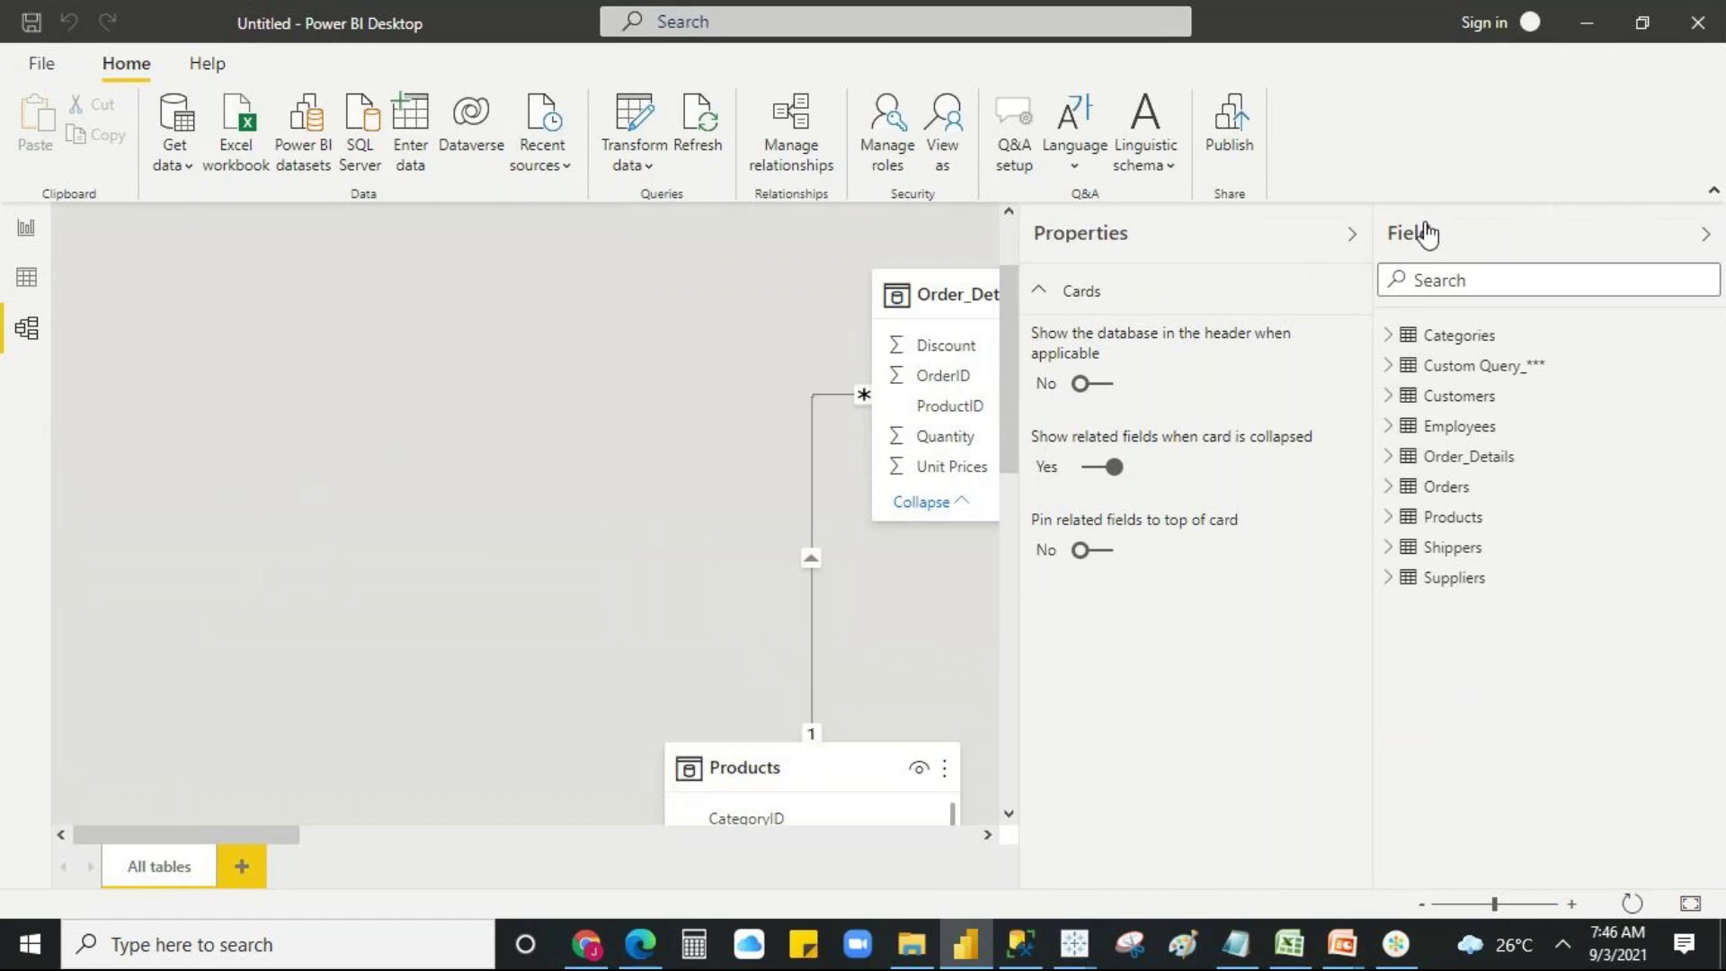
left_click(1350, 239)
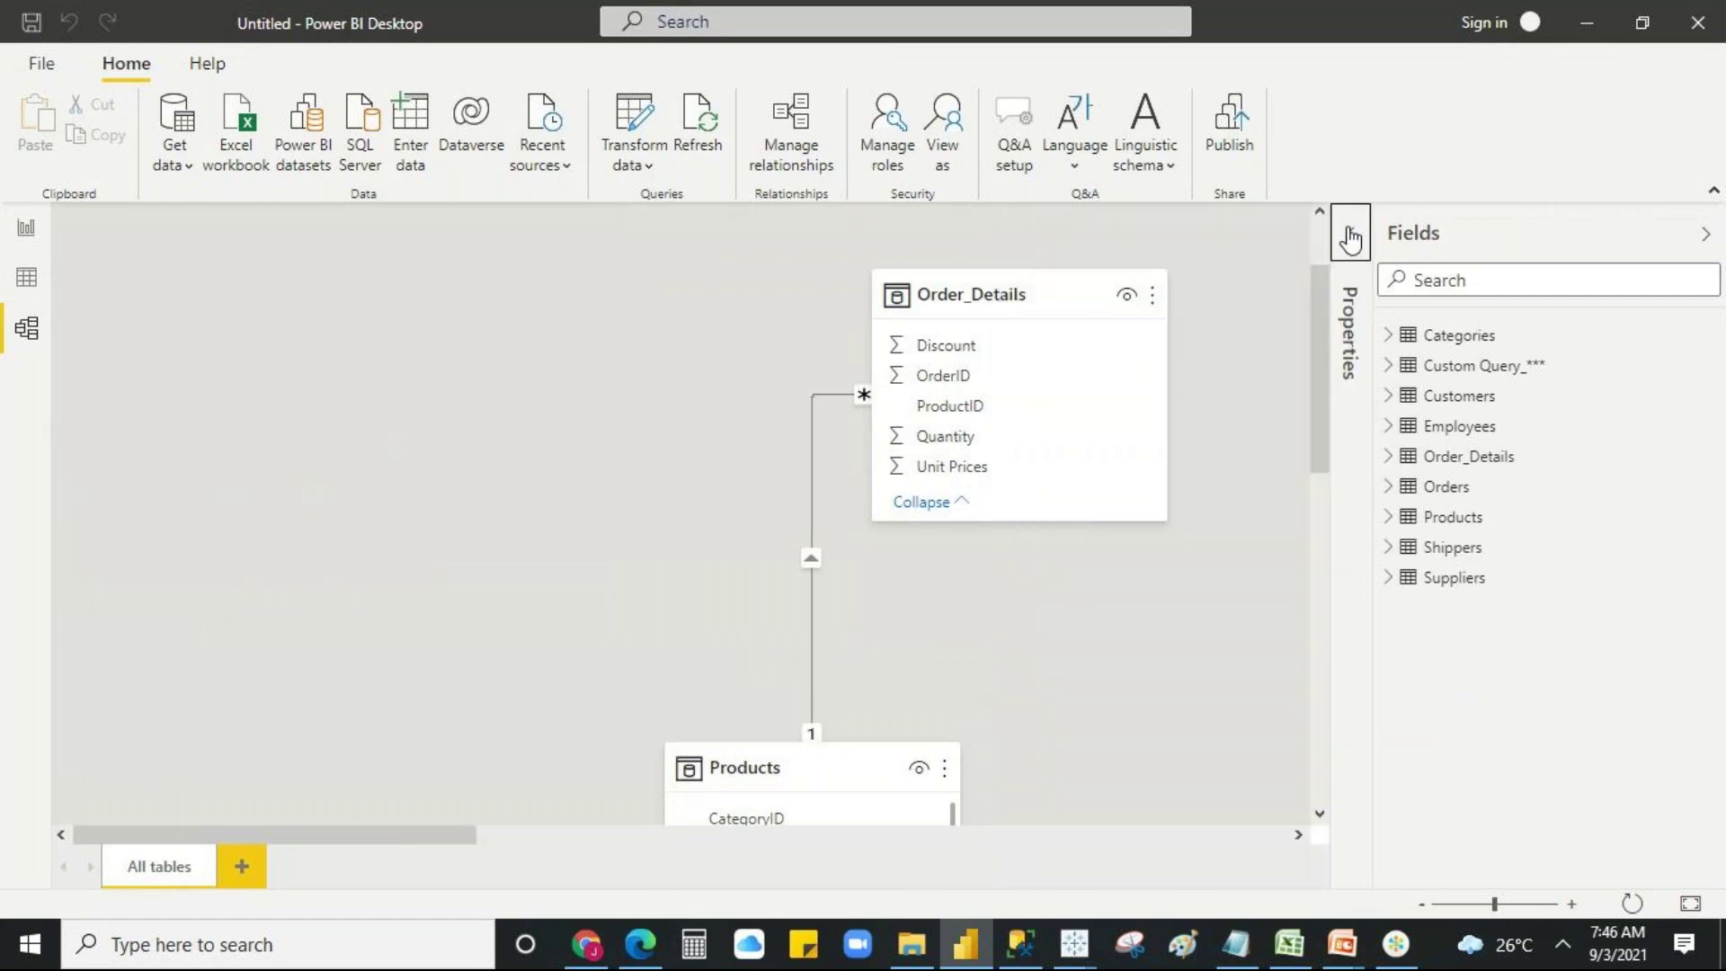
left_click(1704, 235)
- Locate the Custom Query_*** table in the relationship diagram, then collapse and re-expand its card to check its fields
scroll(1337, 466, "down", 10)
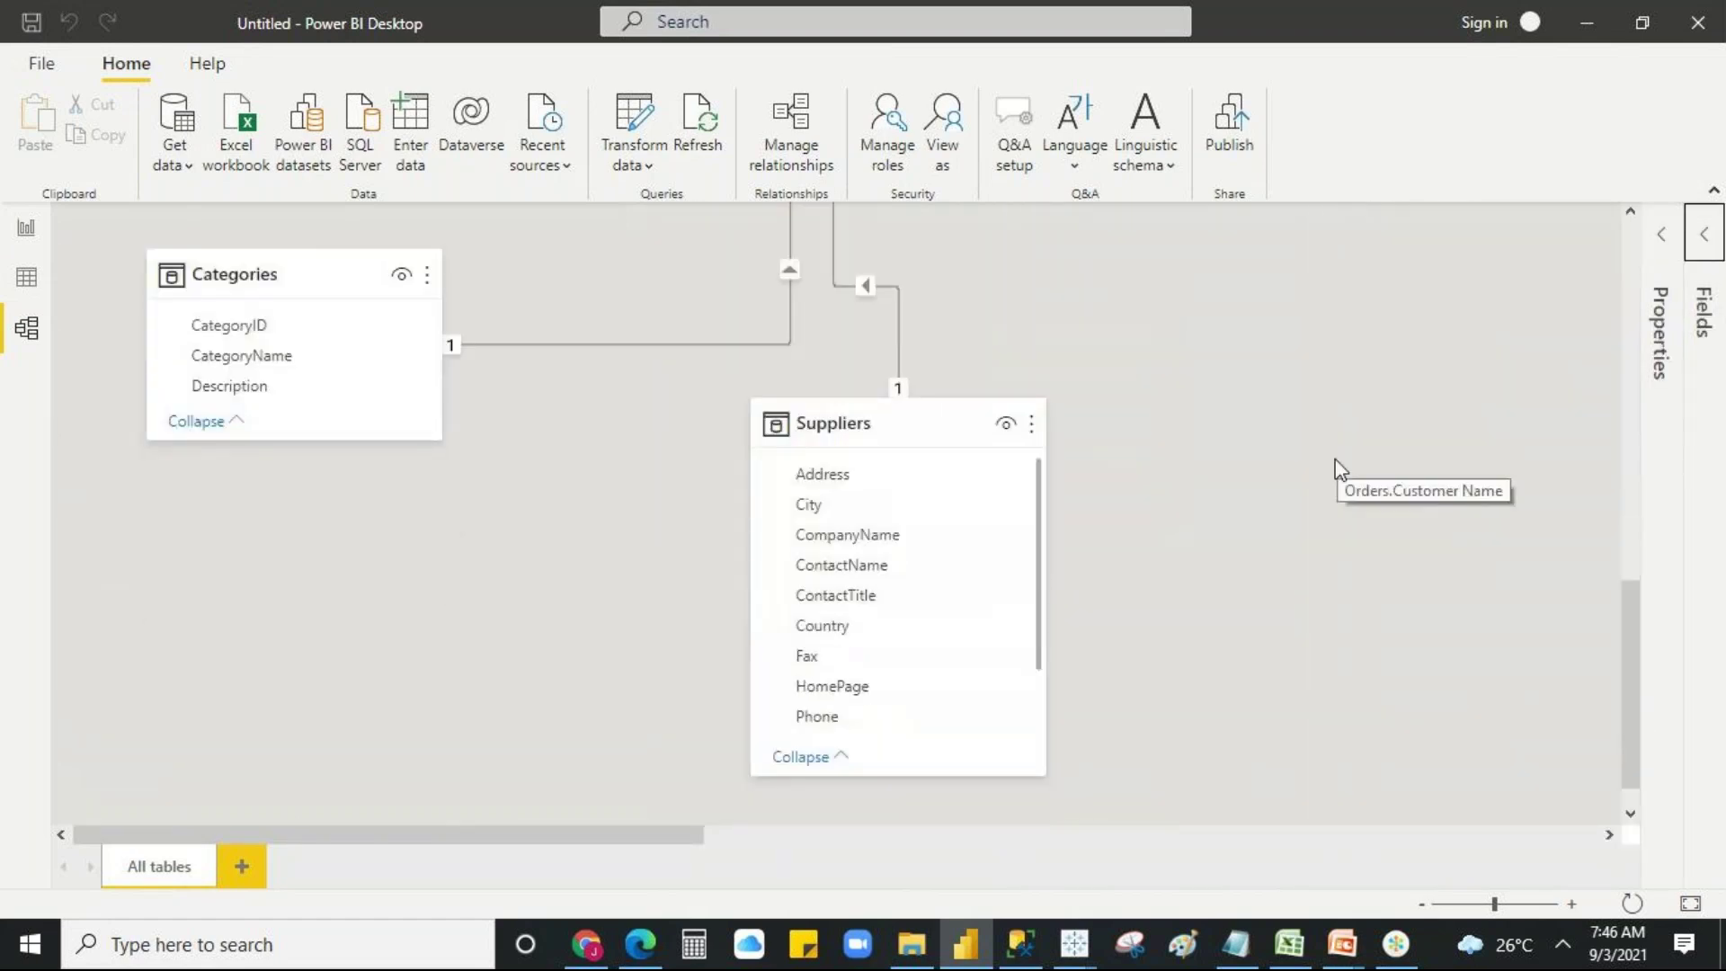
left_click_drag(580, 834, 1119, 795)
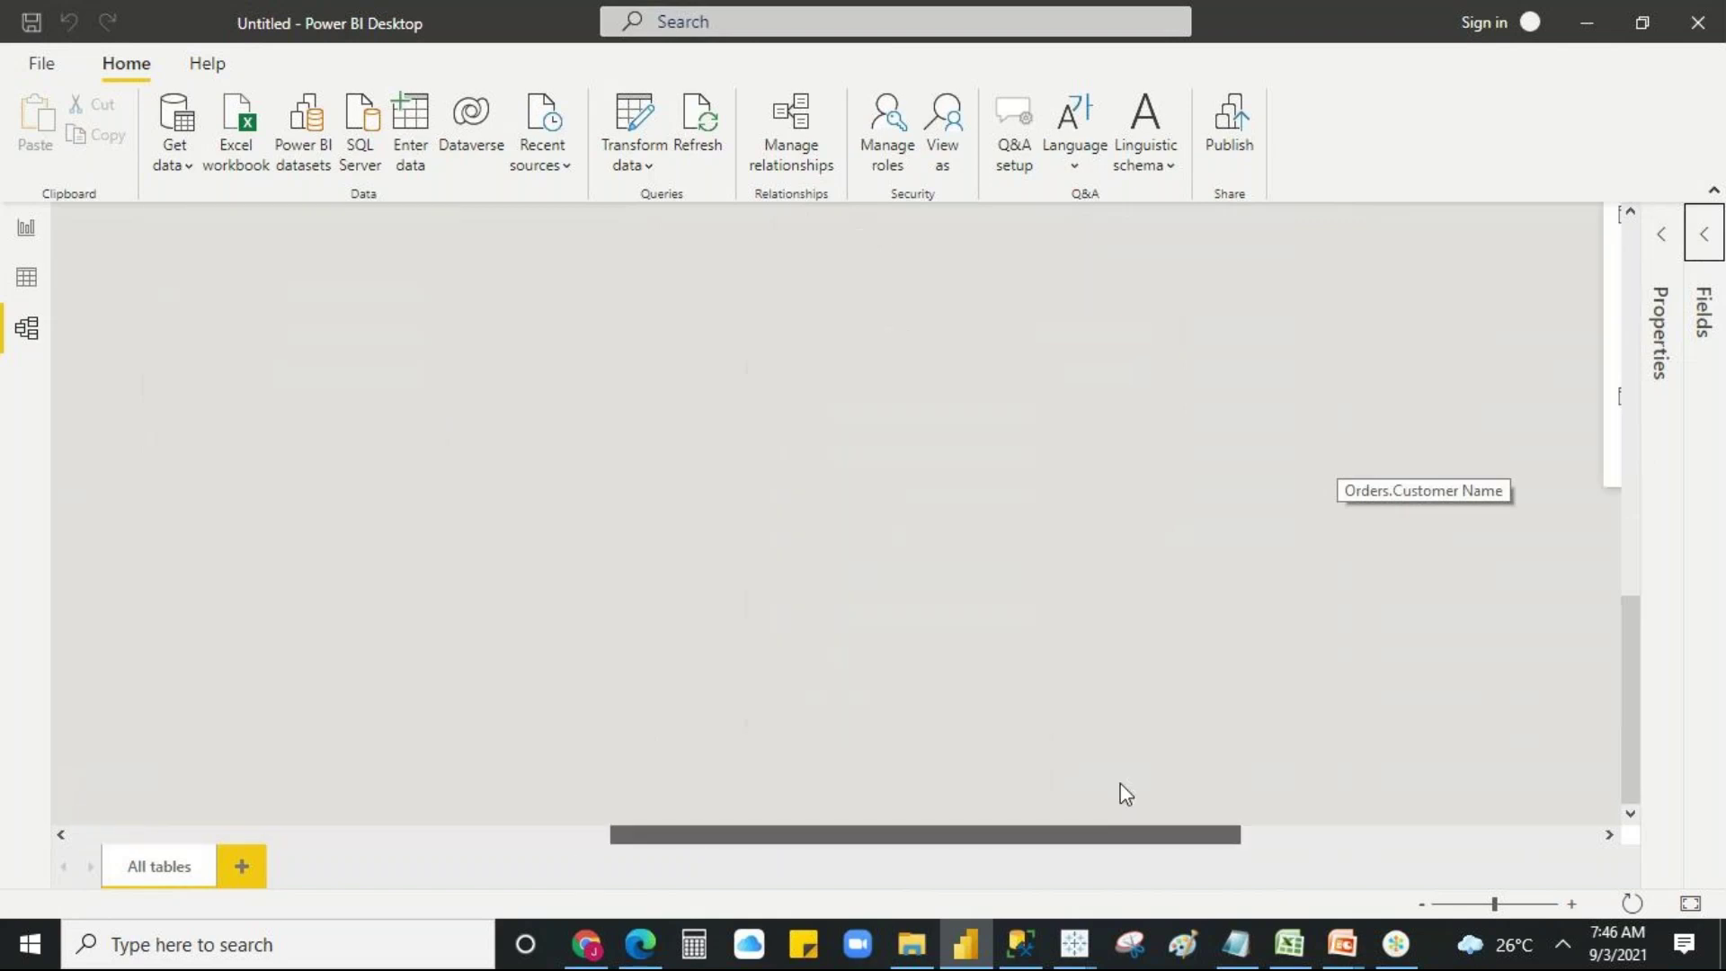
scroll(1082, 589, "up", 6)
scroll(1082, 590, "down", 3)
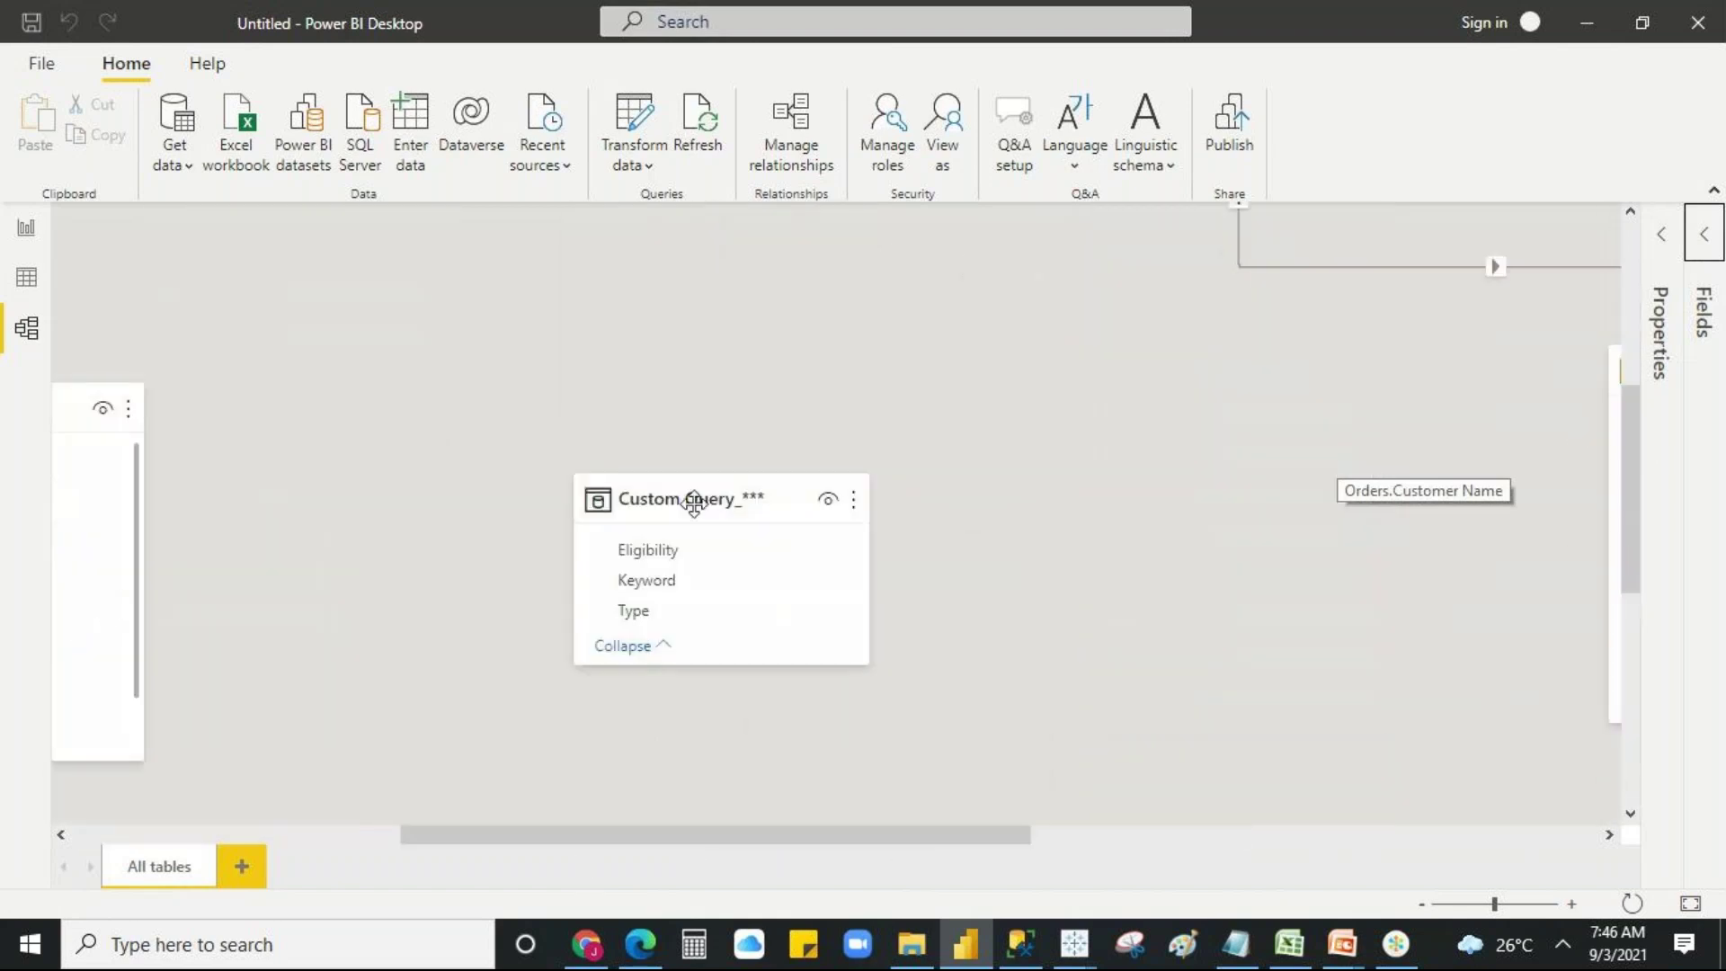
left_click(659, 651)
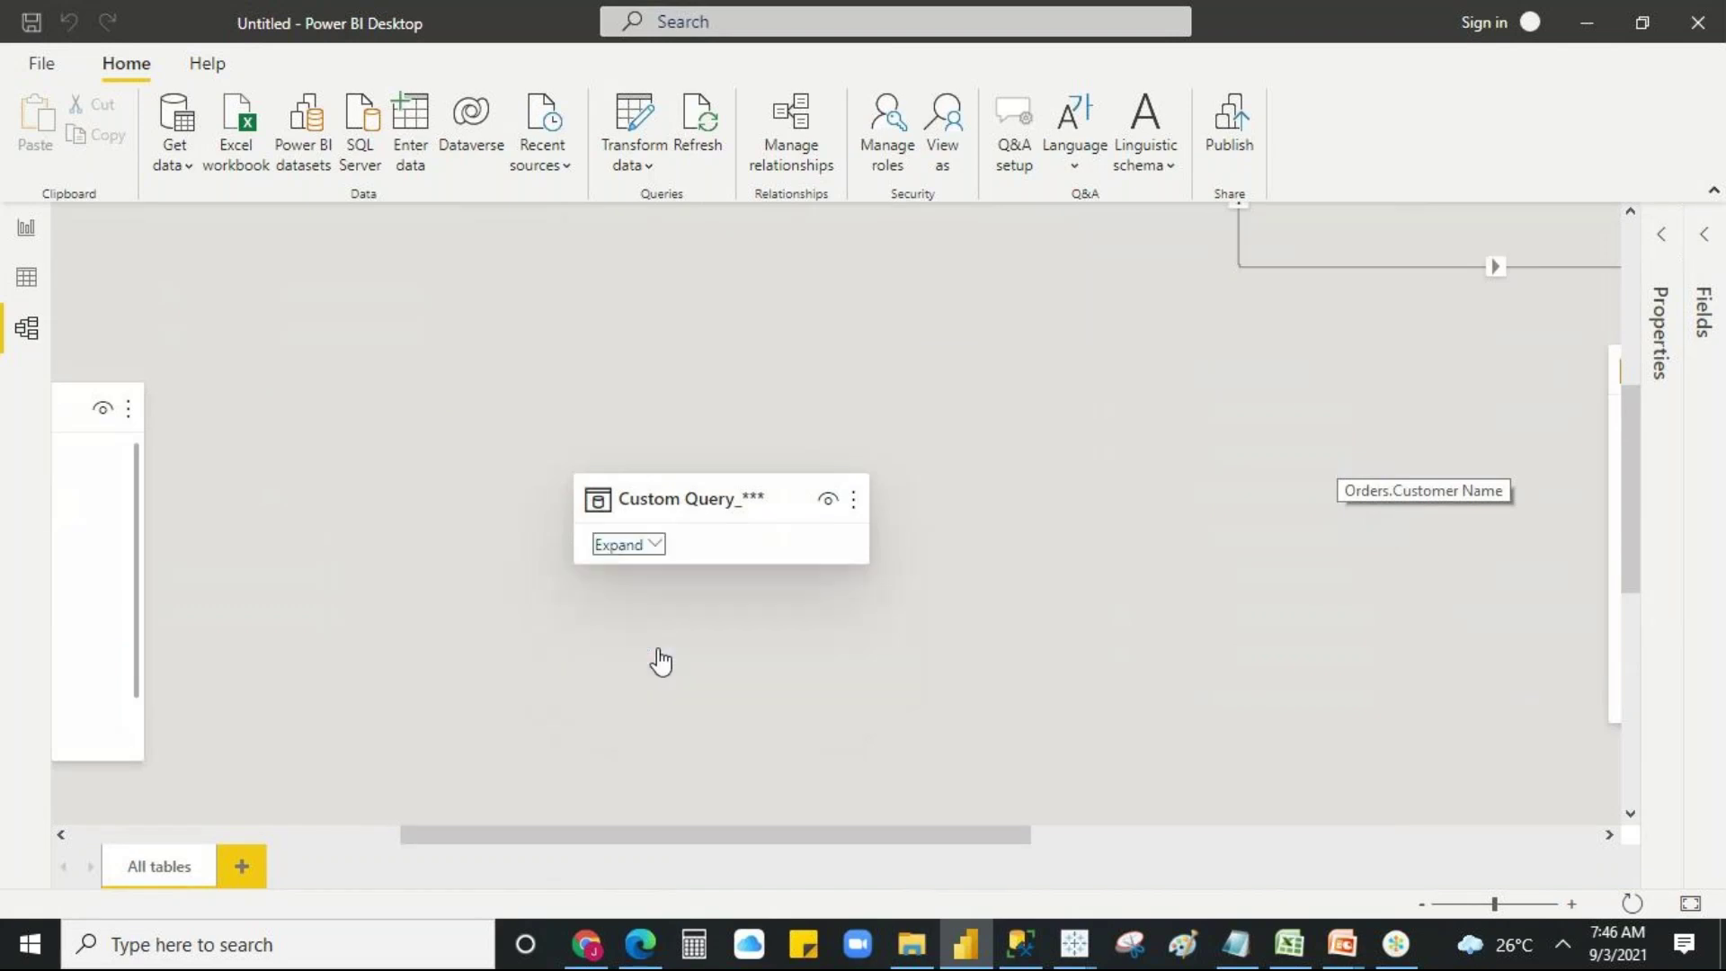
left_click(659, 550)
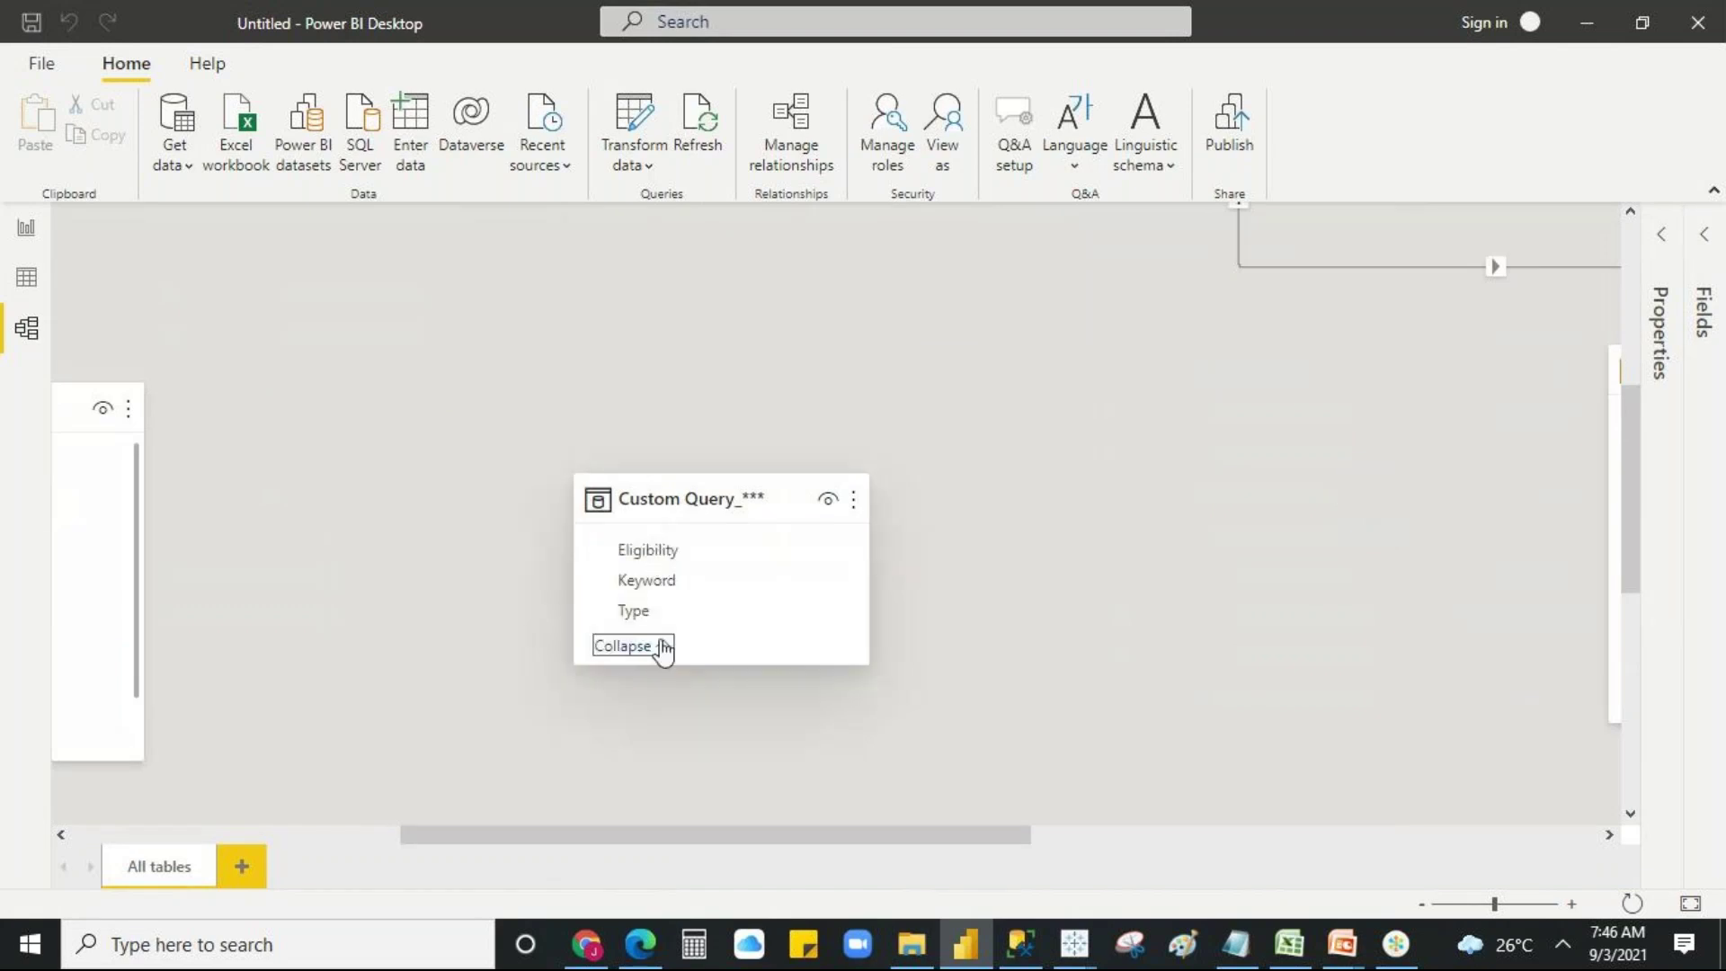
mouse_move(764, 545)
left_click_drag(644, 559, 693, 566)
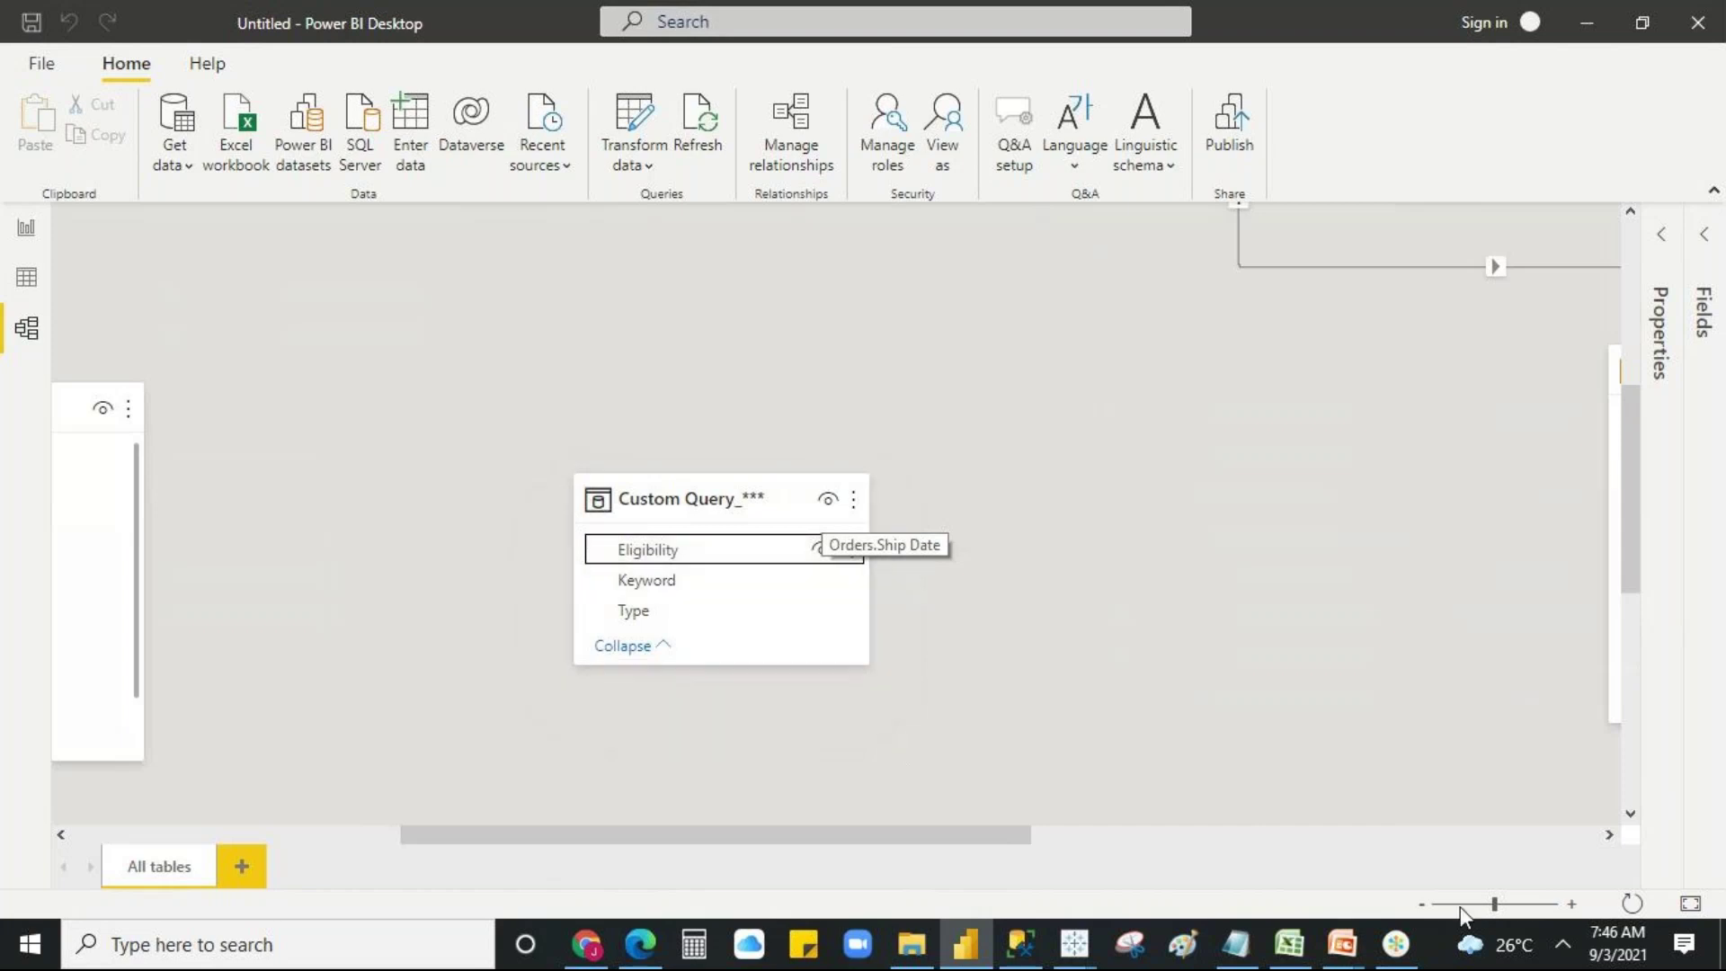
- Zoom out the model diagram and examine the relationships linking Products, Categories, Suppliers and the other tables
left_click(1422, 905)
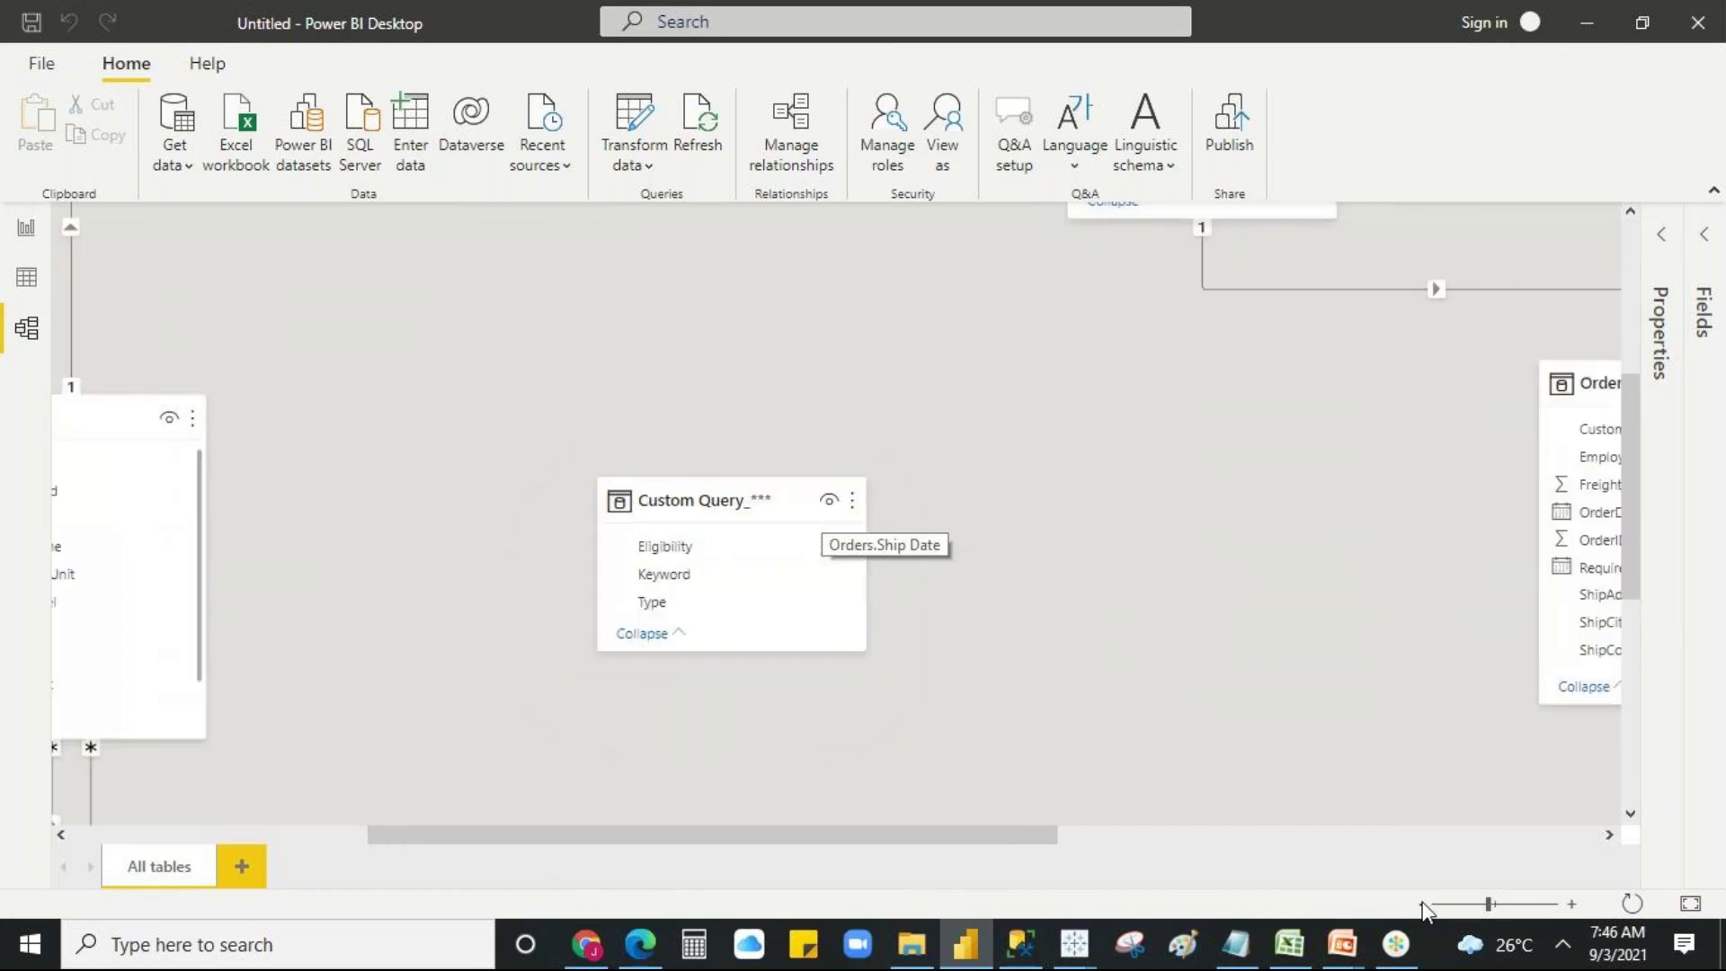
left_click(1422, 905)
left_click(1421, 905)
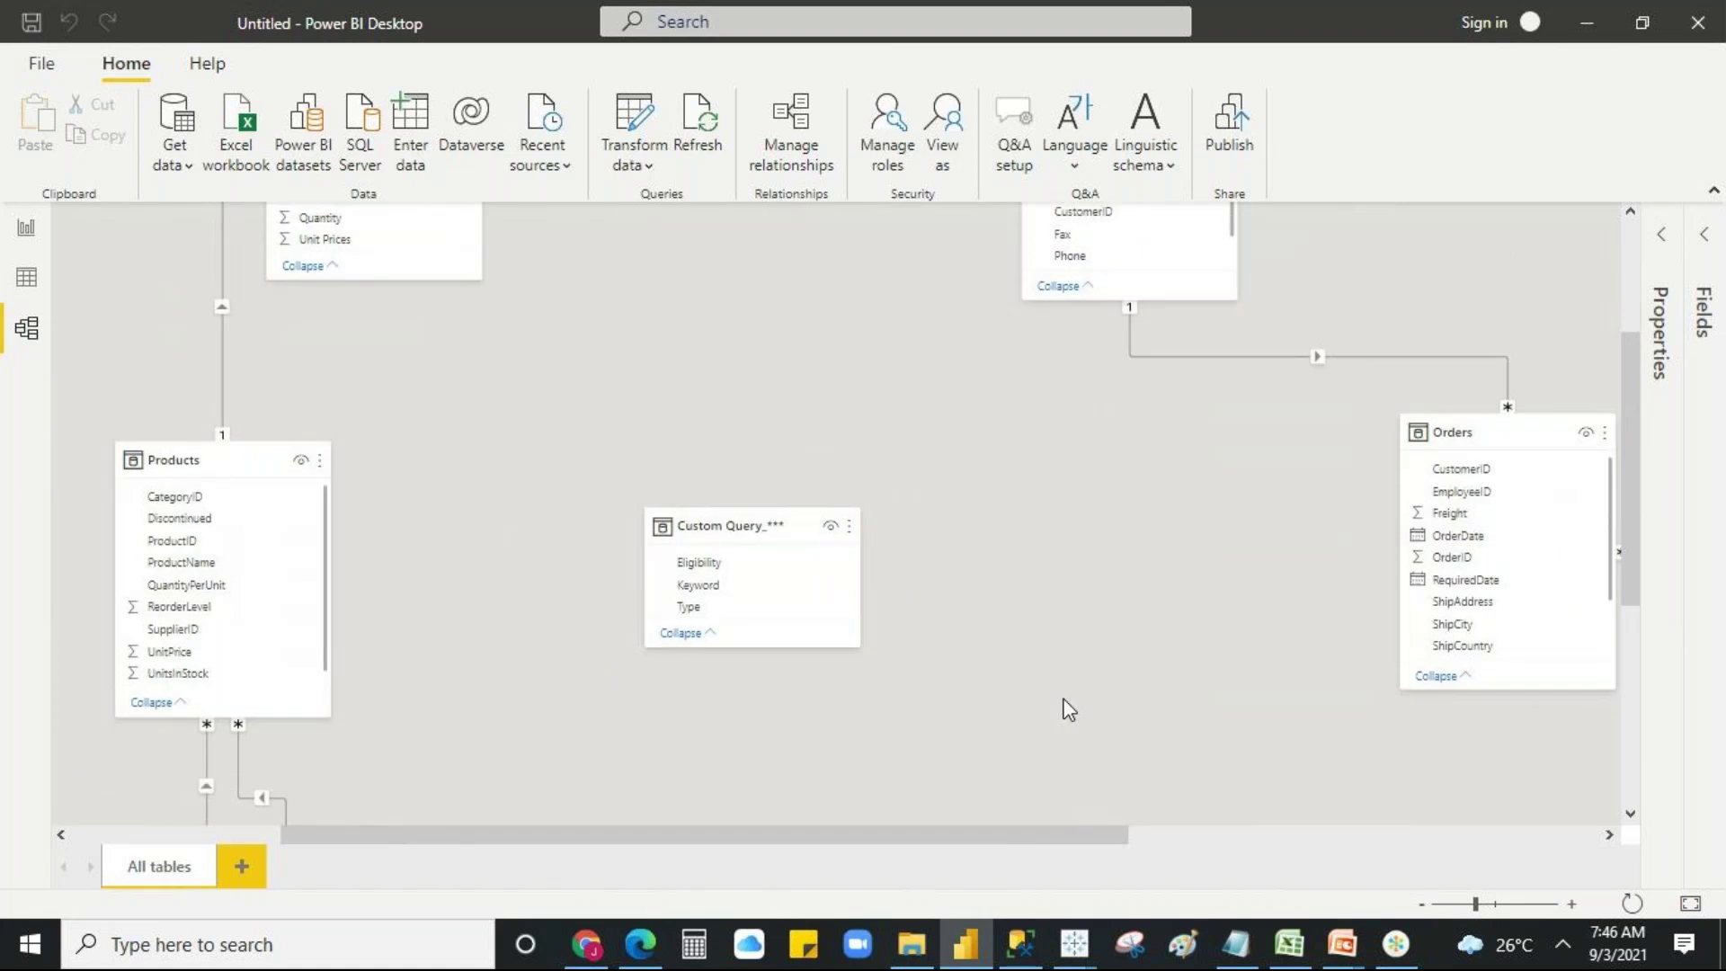
scroll(1066, 697, "up", 3)
scroll(1034, 723, "down", 7)
left_click_drag(946, 835, 506, 854)
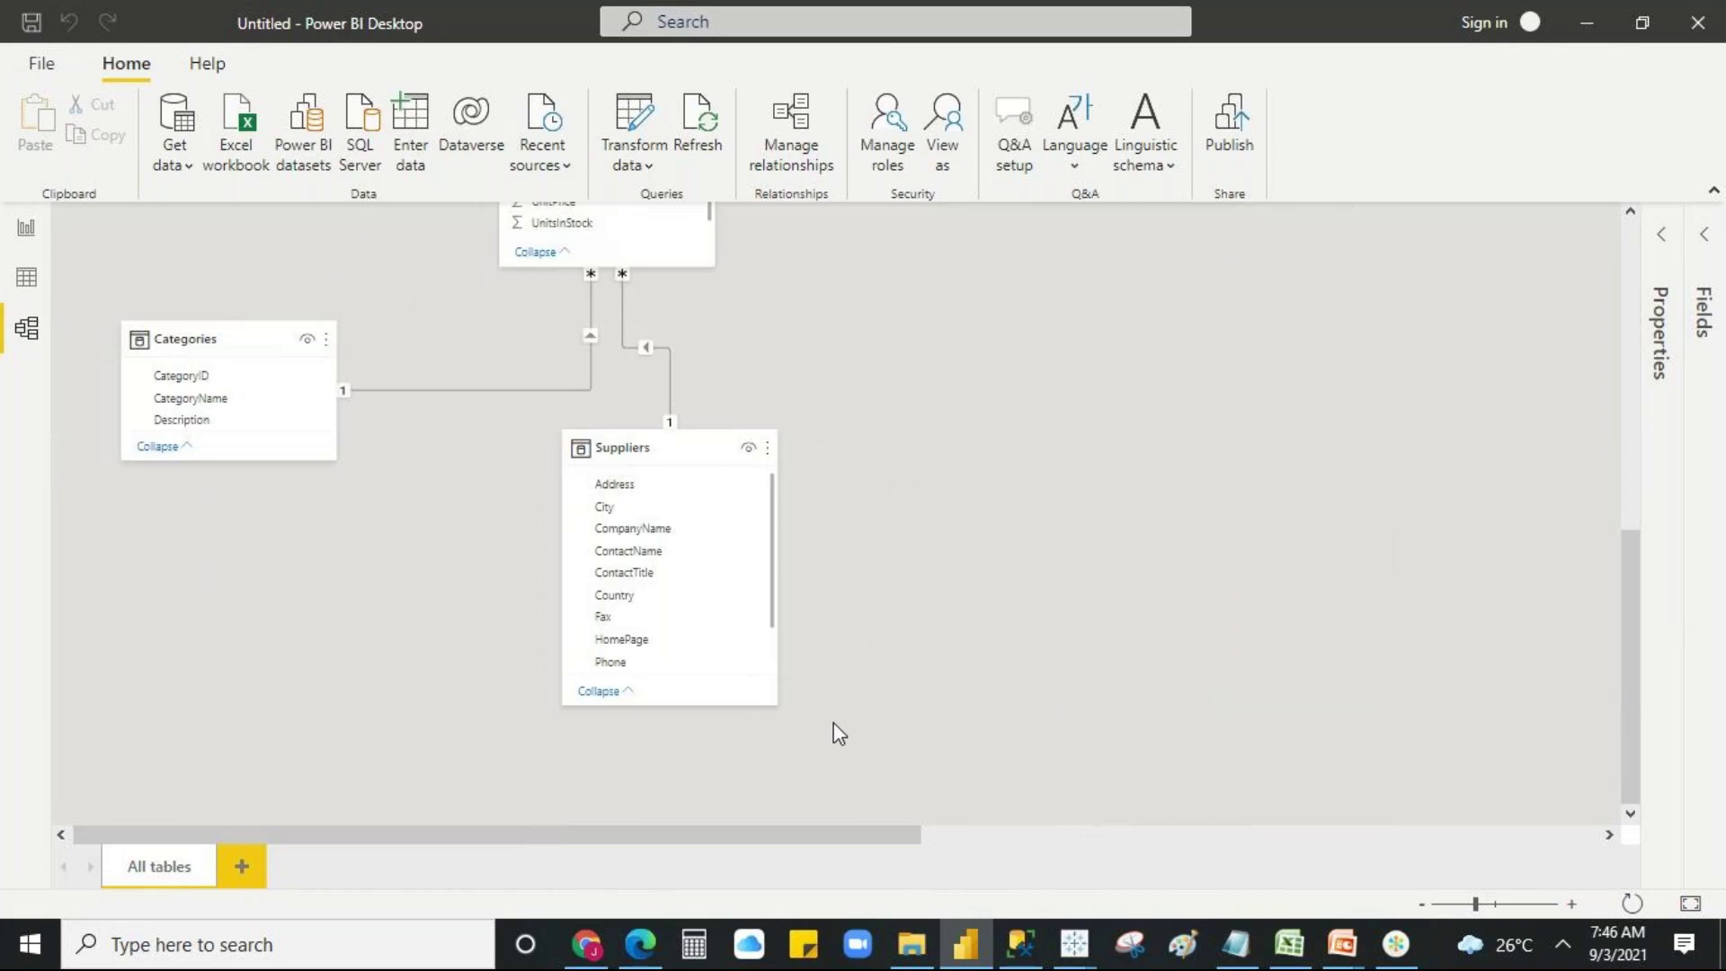
right_click(658, 555)
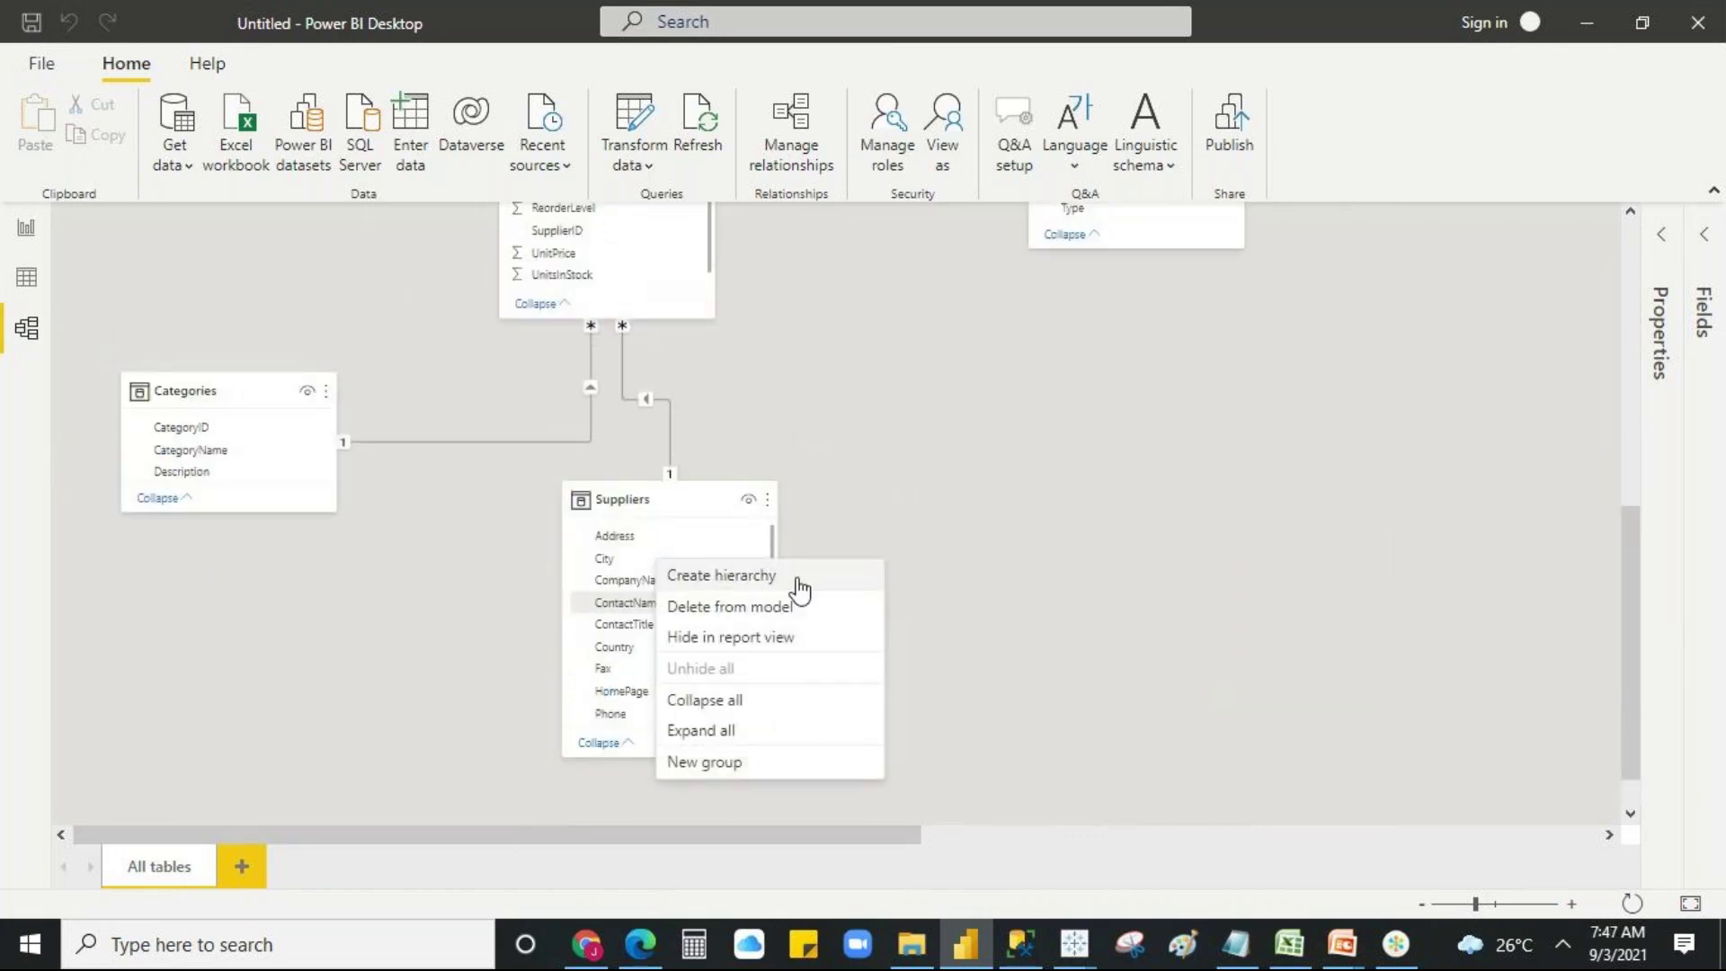
left_click(1205, 595)
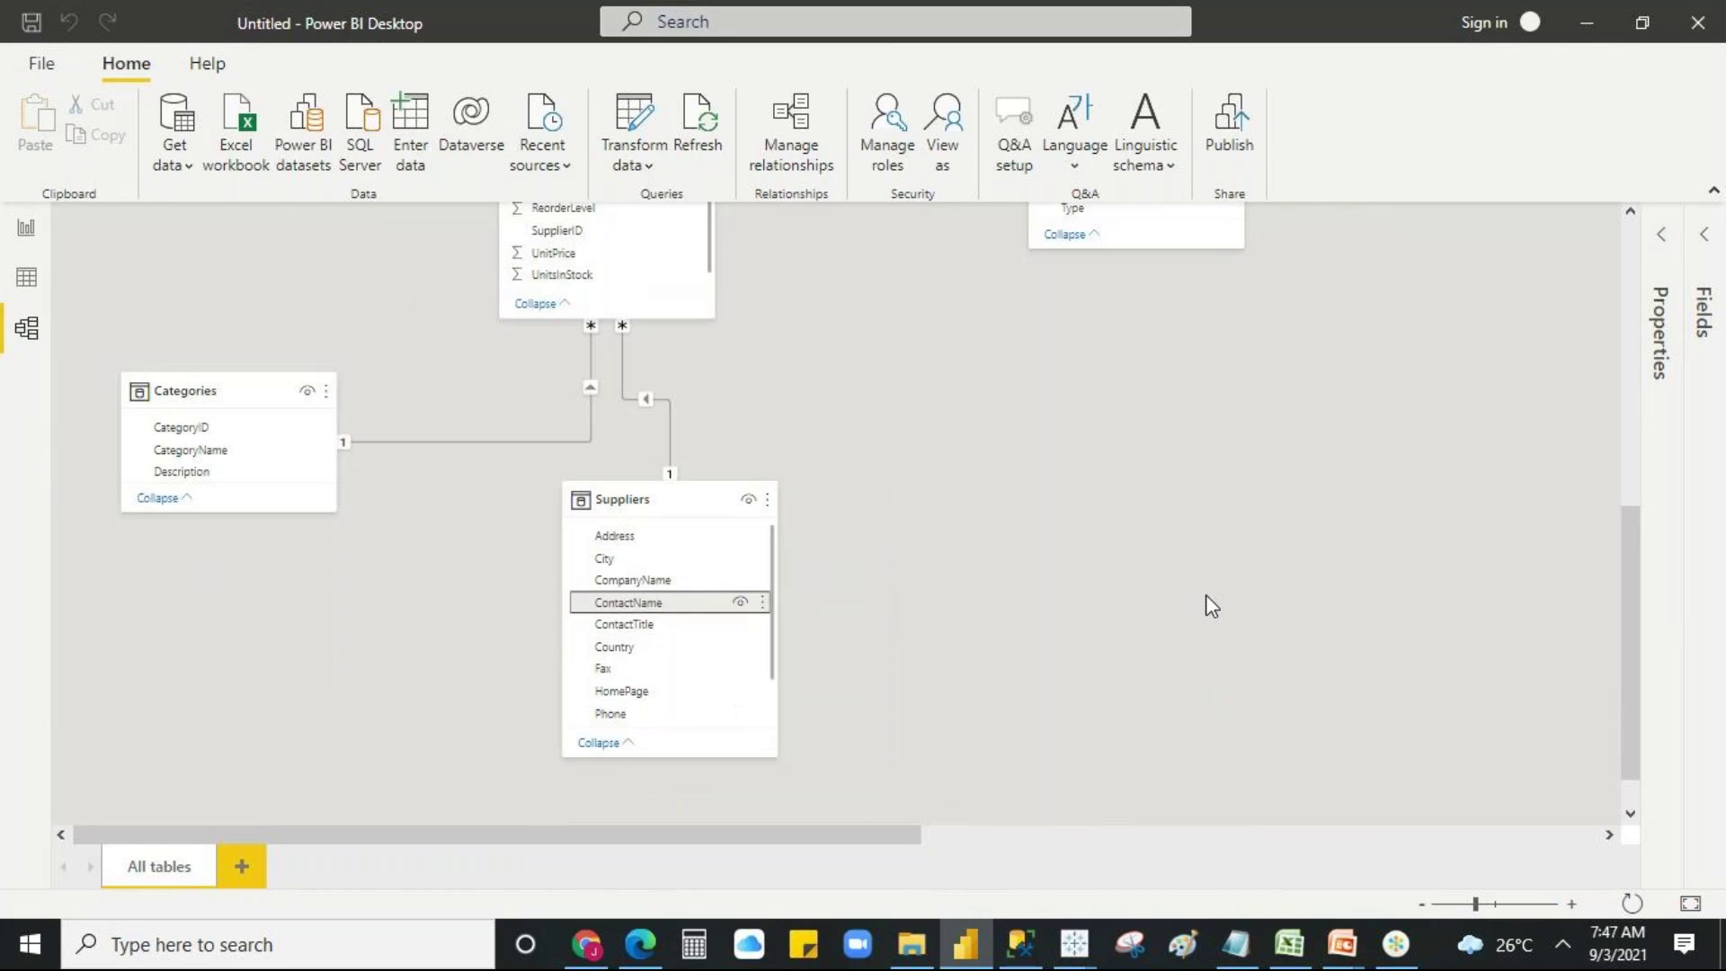
left_click(1105, 624)
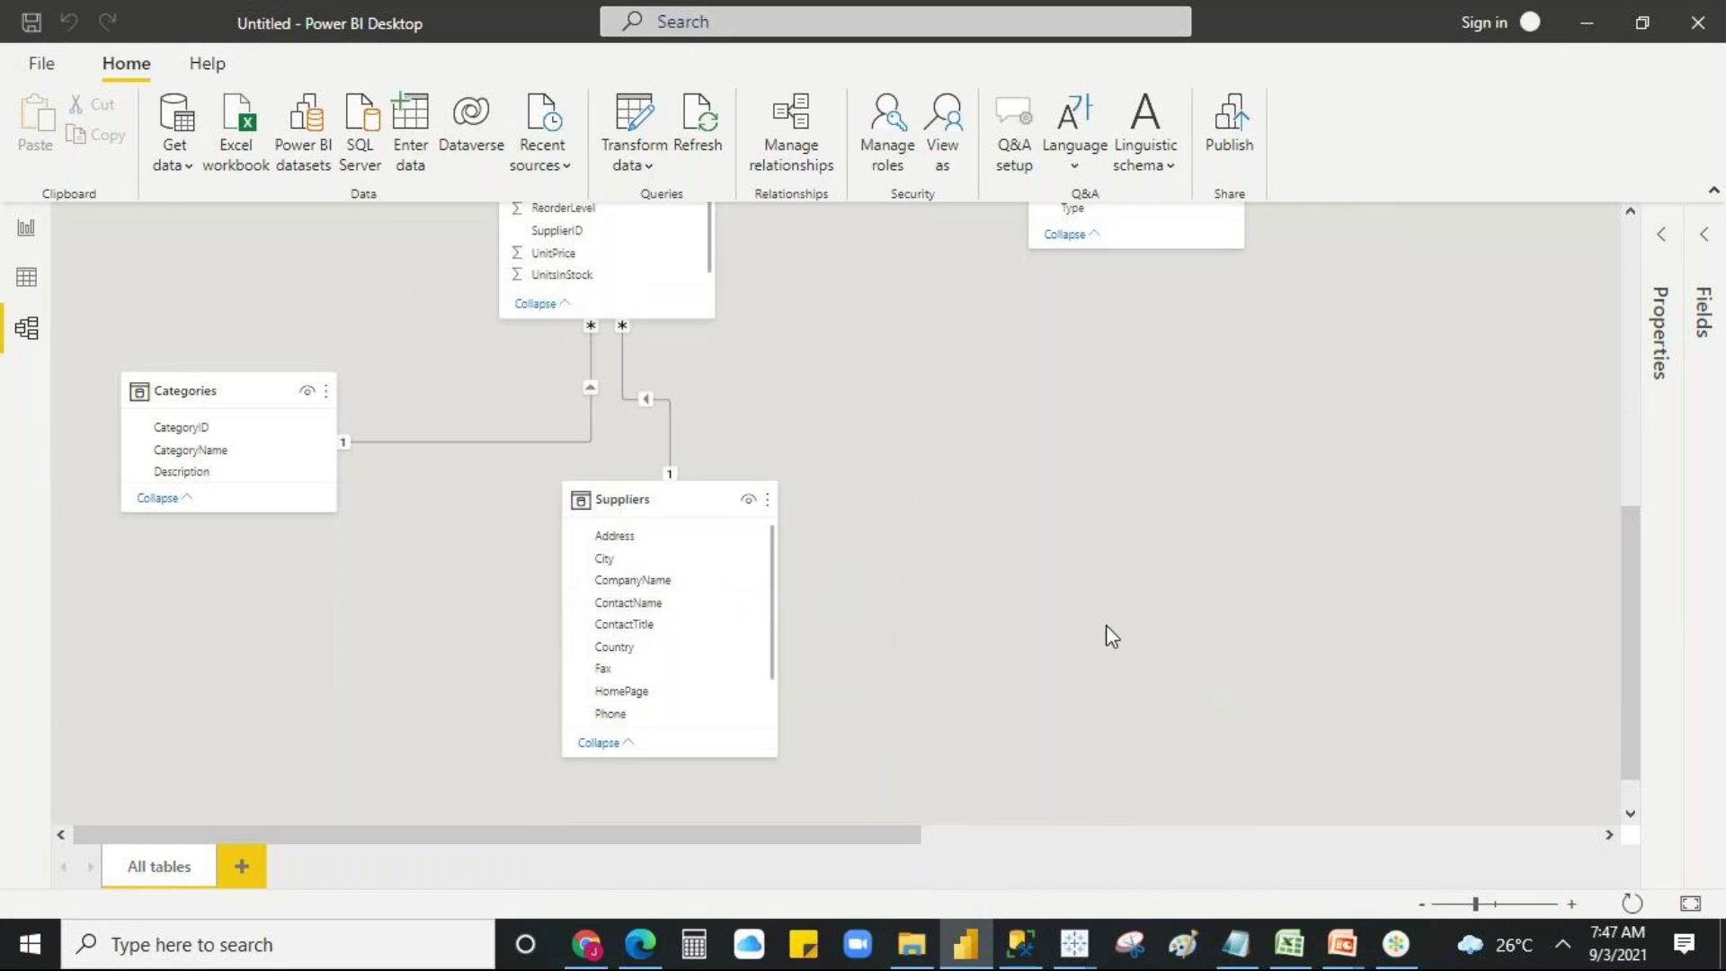
- Look over the upper part of the model diagram, glance at the Data view, and return to the Report view
scroll(1106, 623, "up", 7)
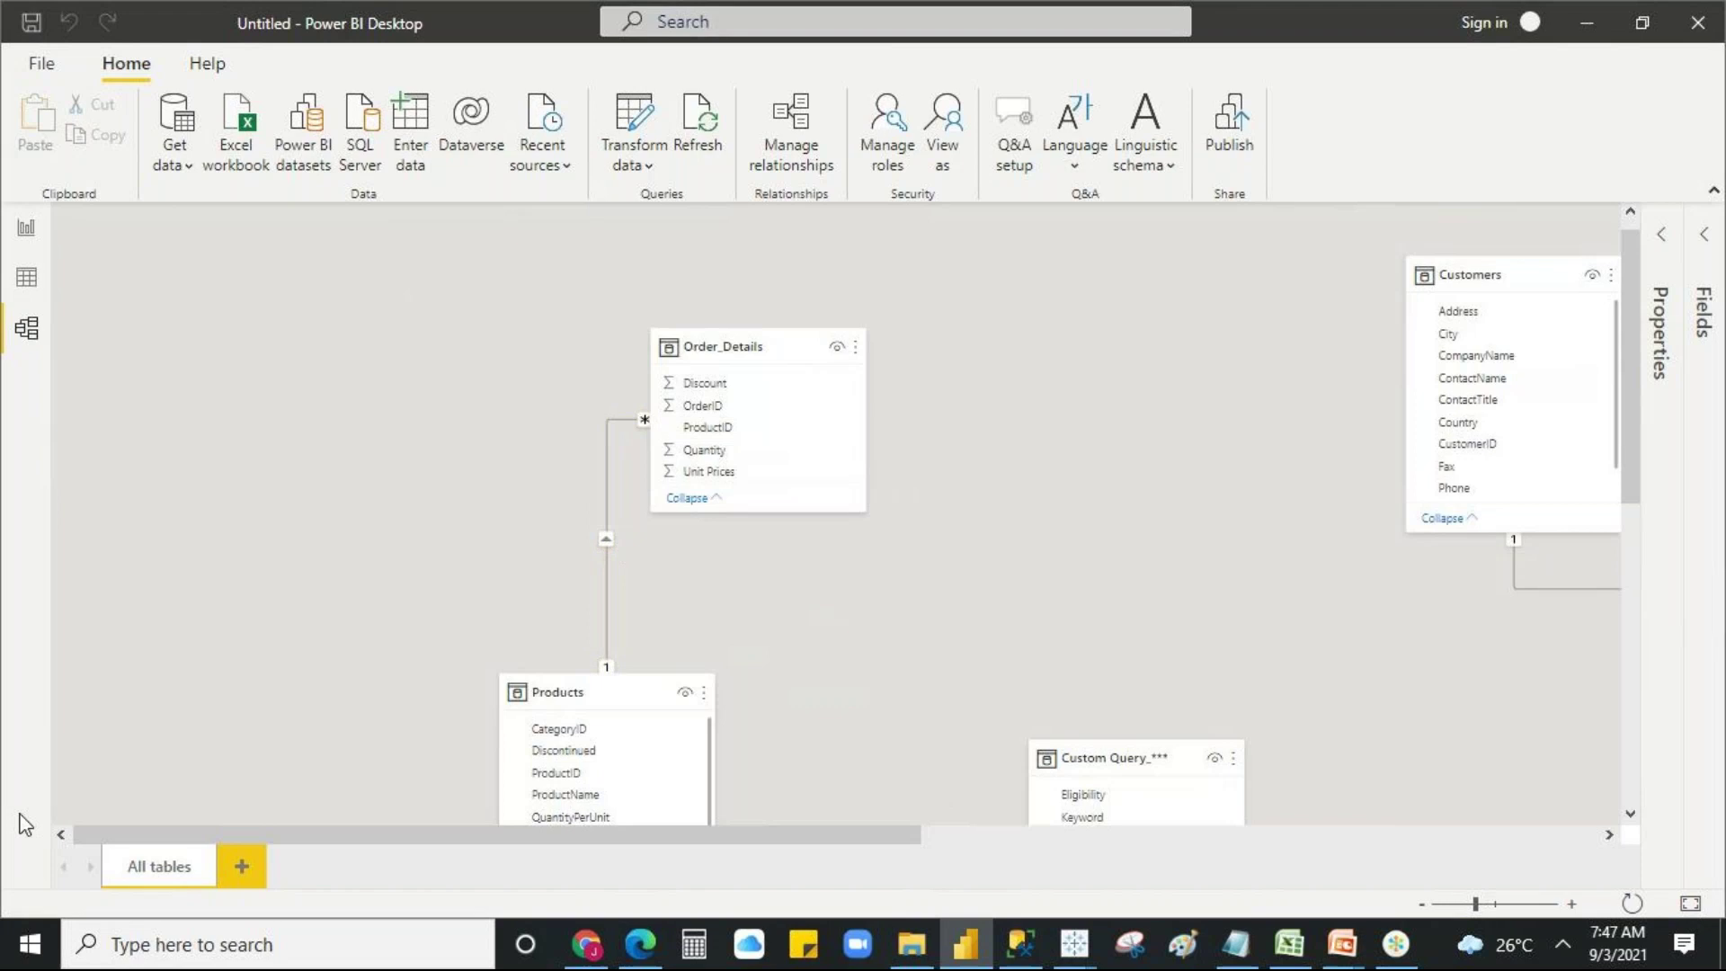
left_click(26, 280)
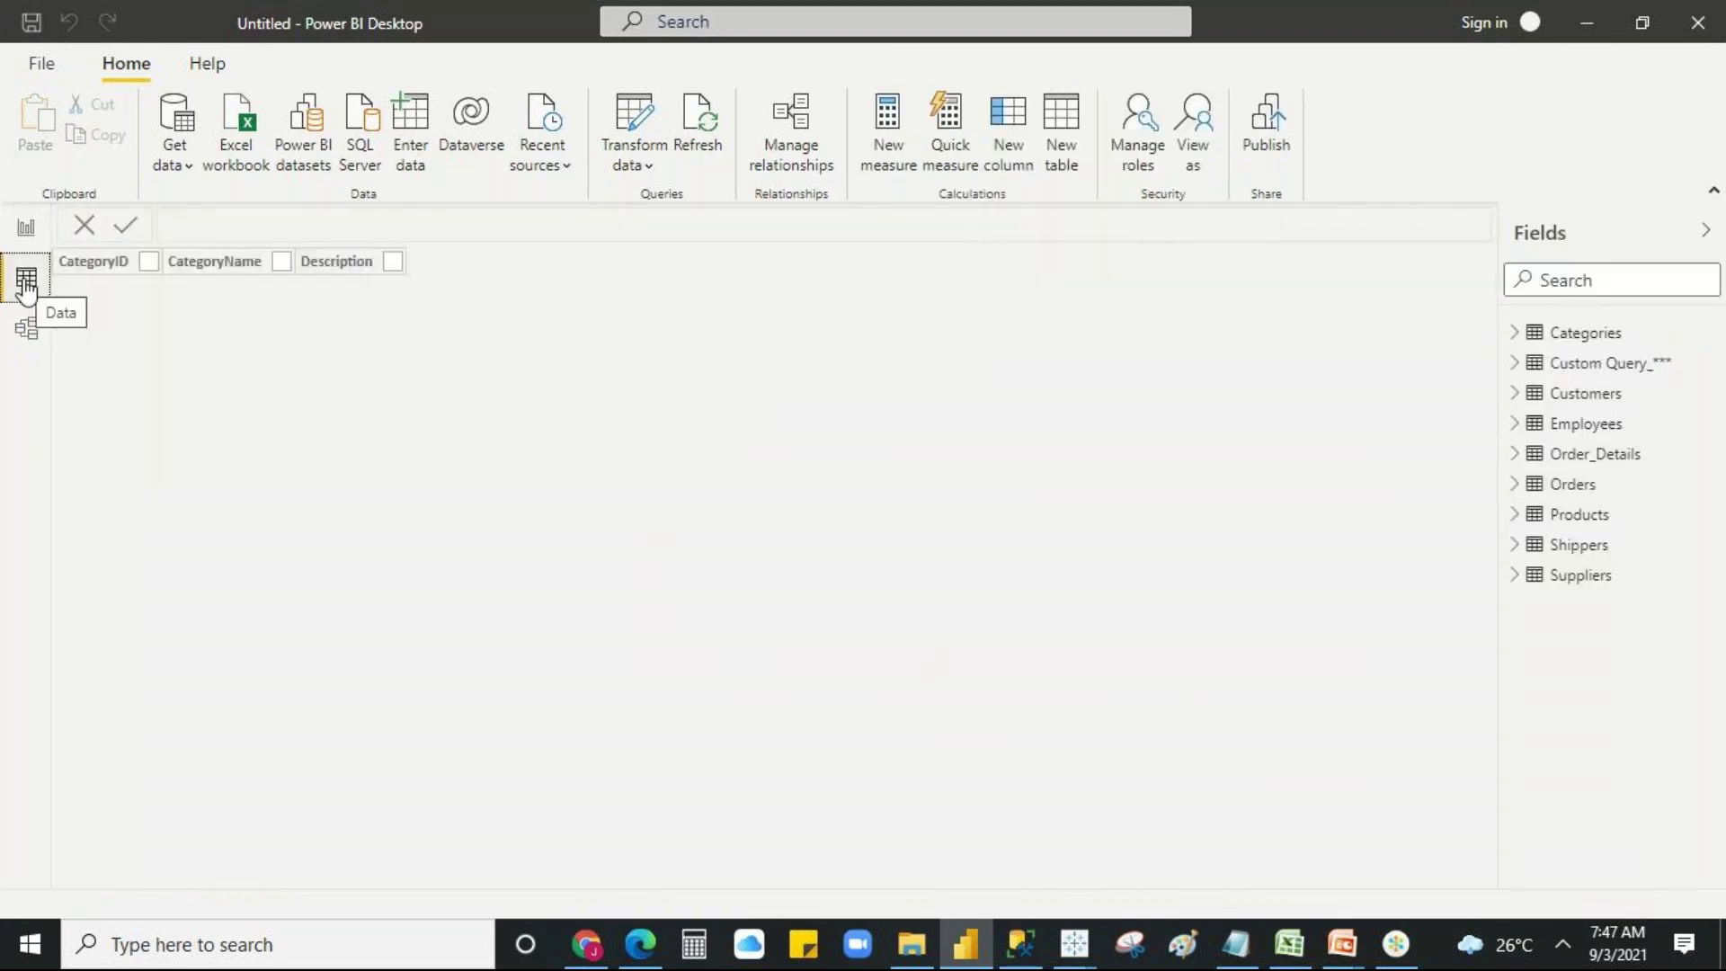
left_click(26, 230)
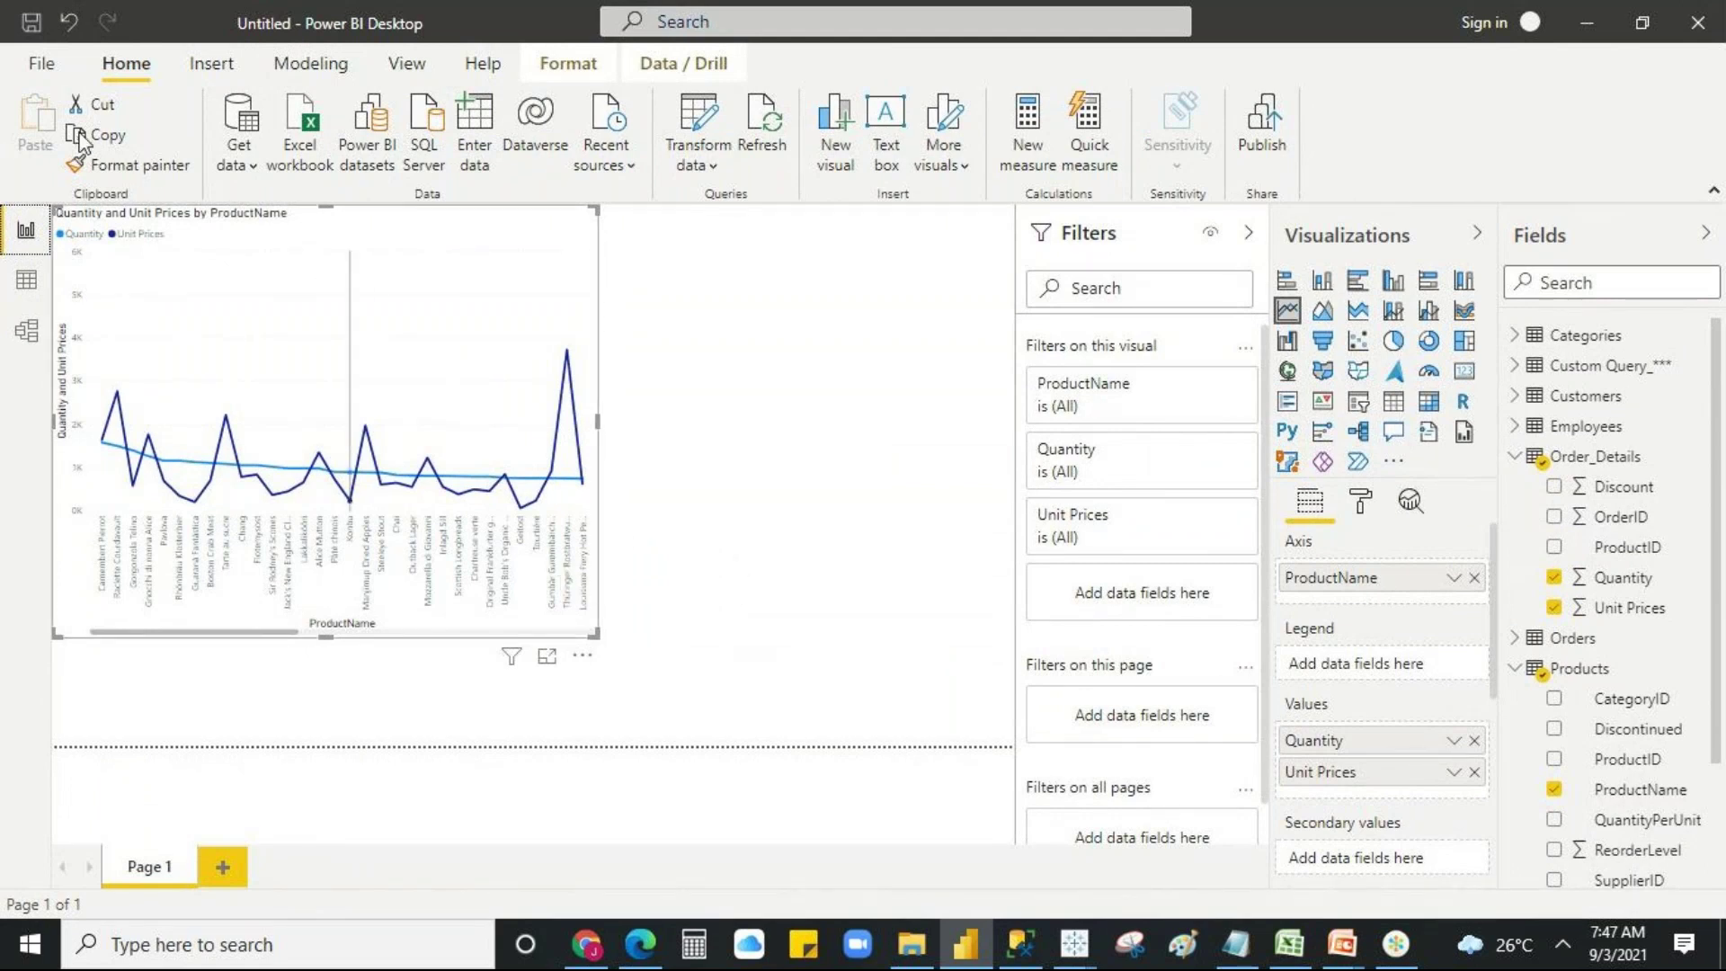
- Save the report as a Power BI file named "Odata feed sample" in the Data sets folder
left_click(39, 65)
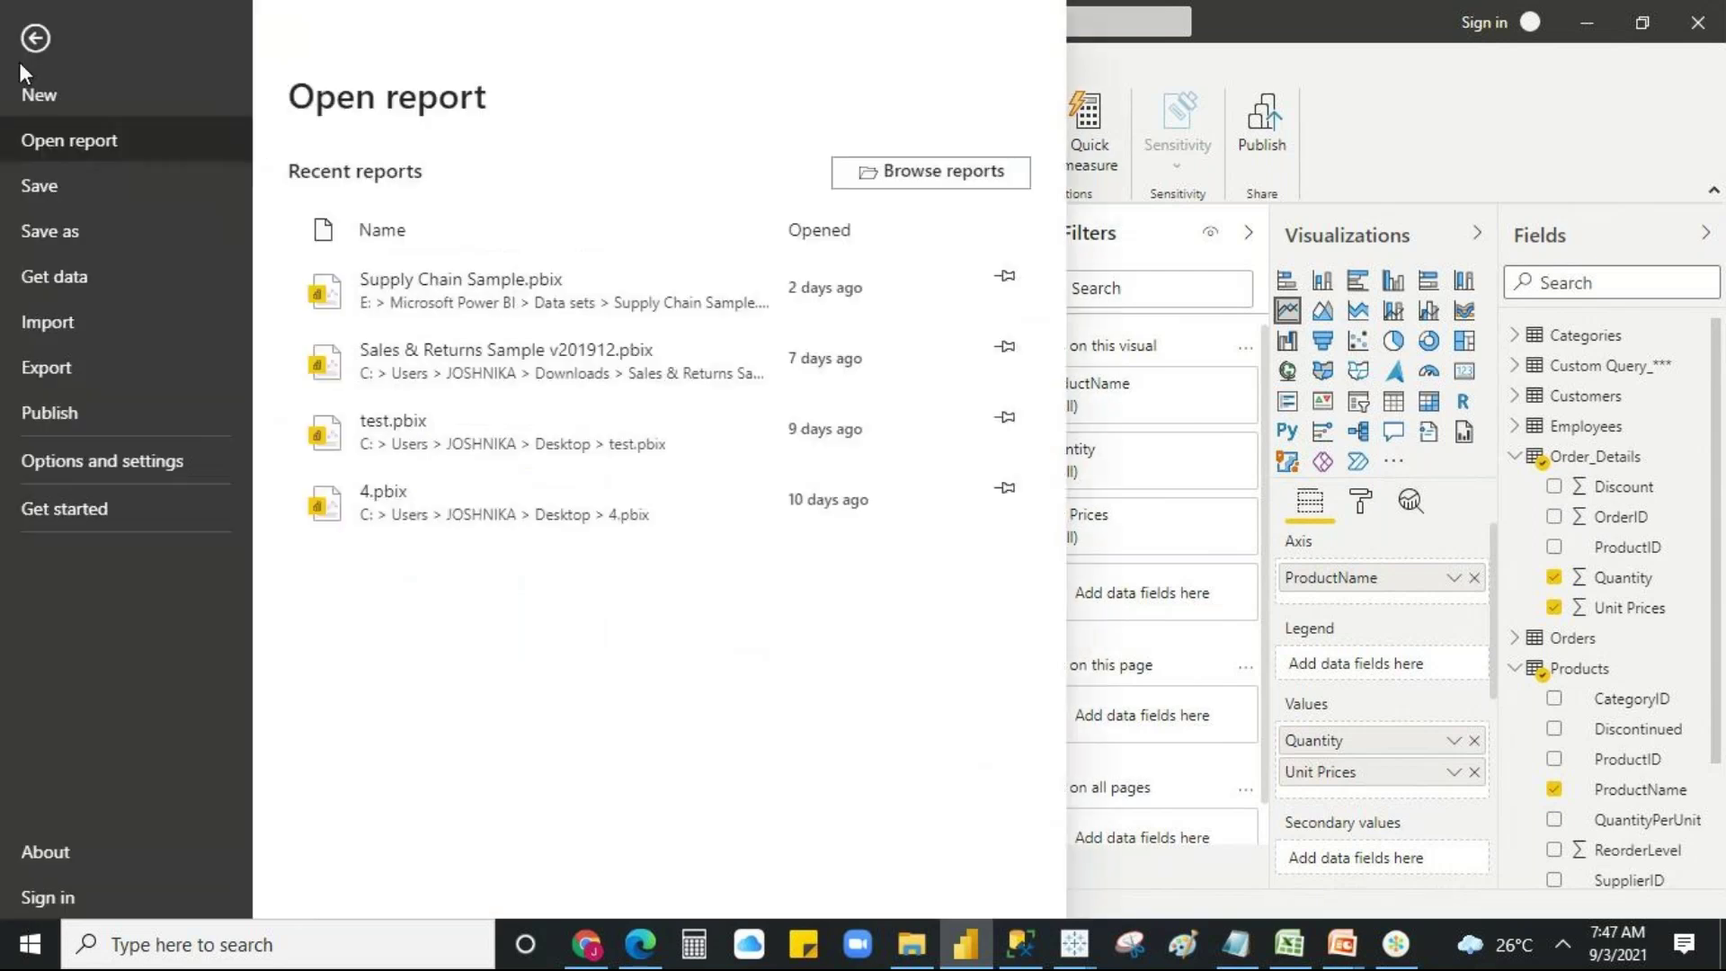
left_click(89, 181)
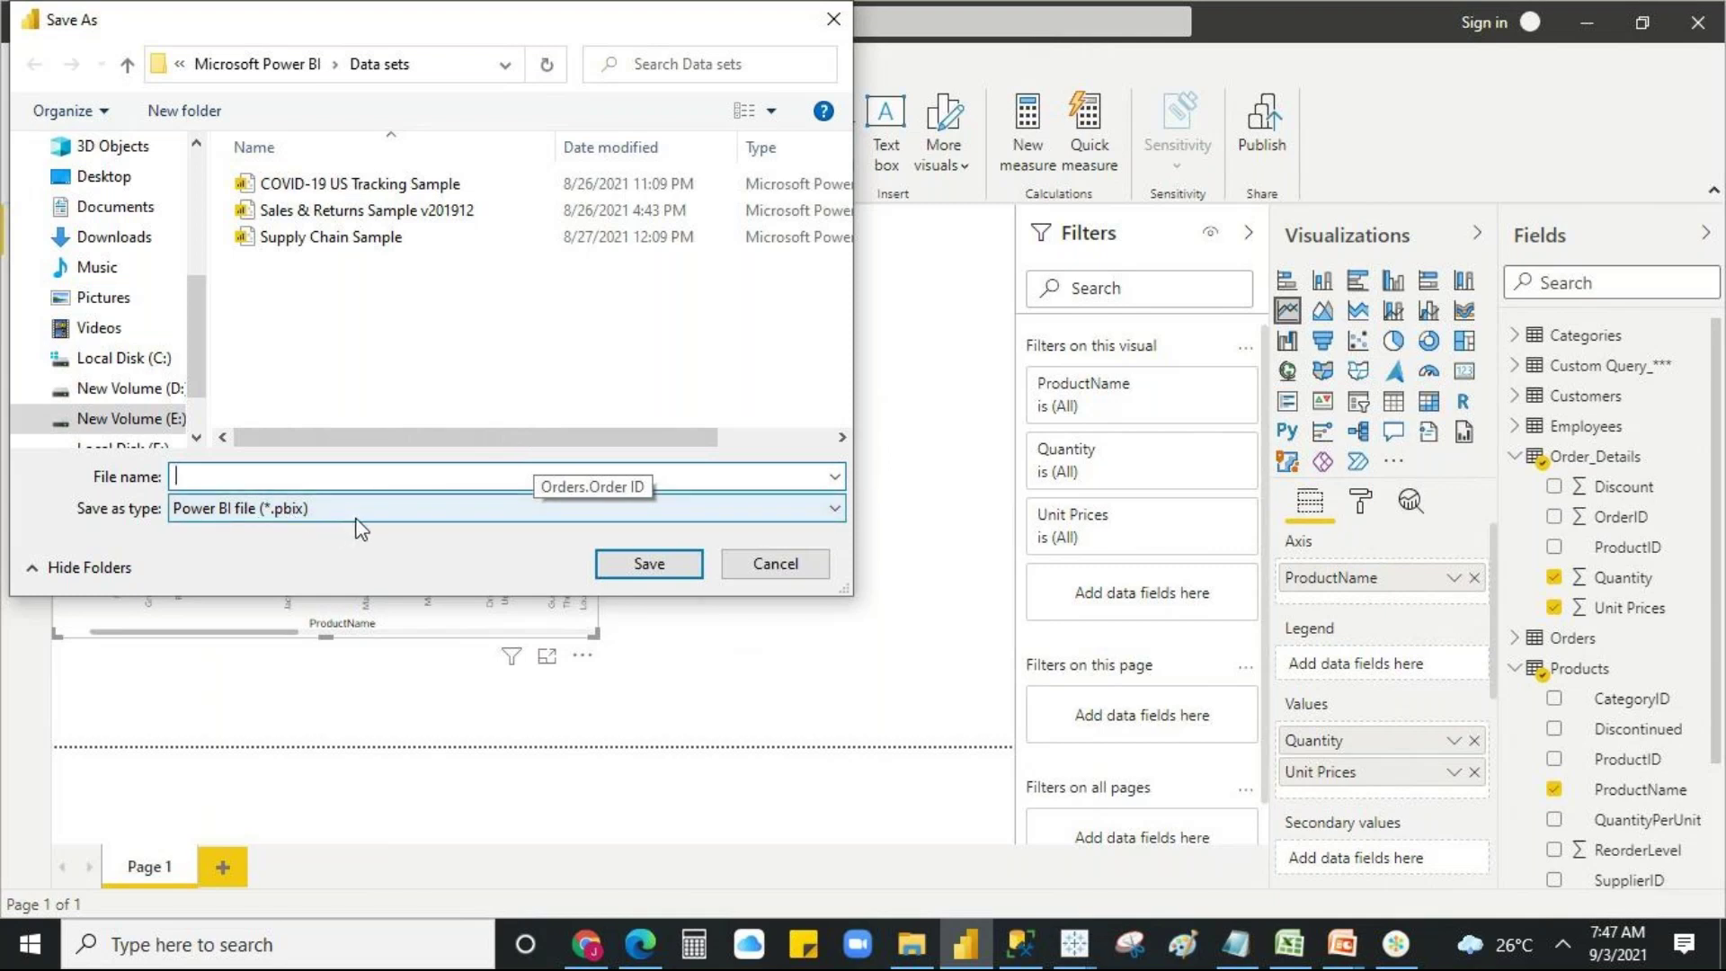
left_click(338, 241)
left_click(340, 474)
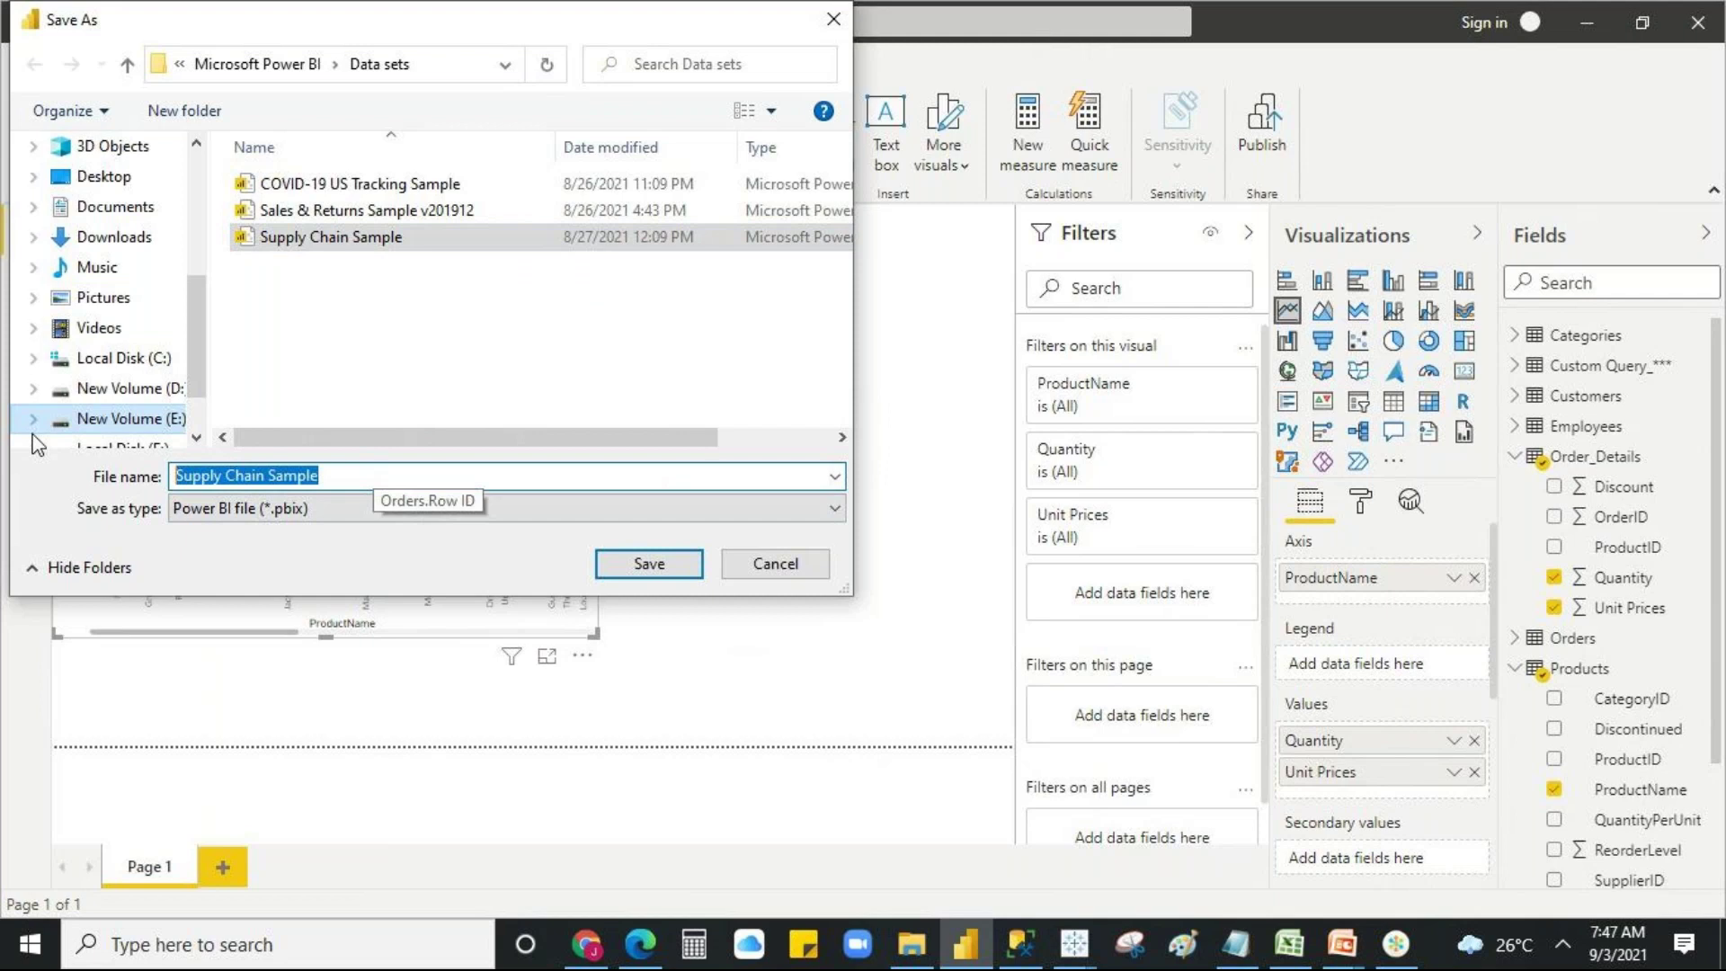
type("Odata ")
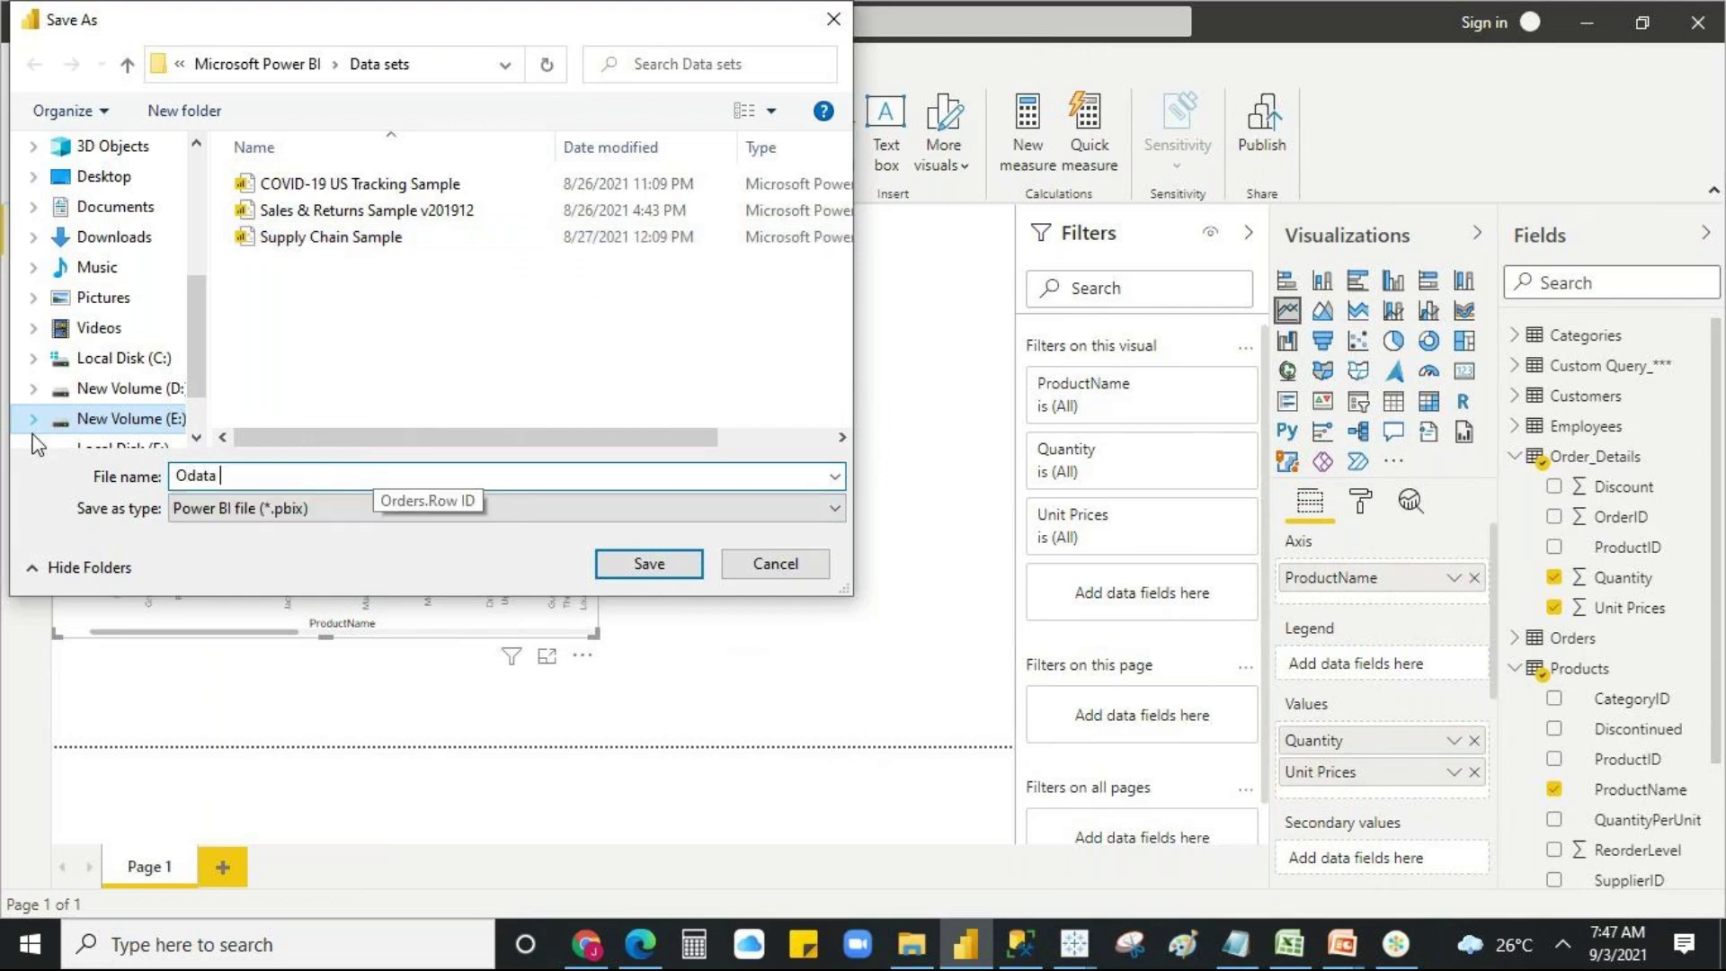
type("feed sample")
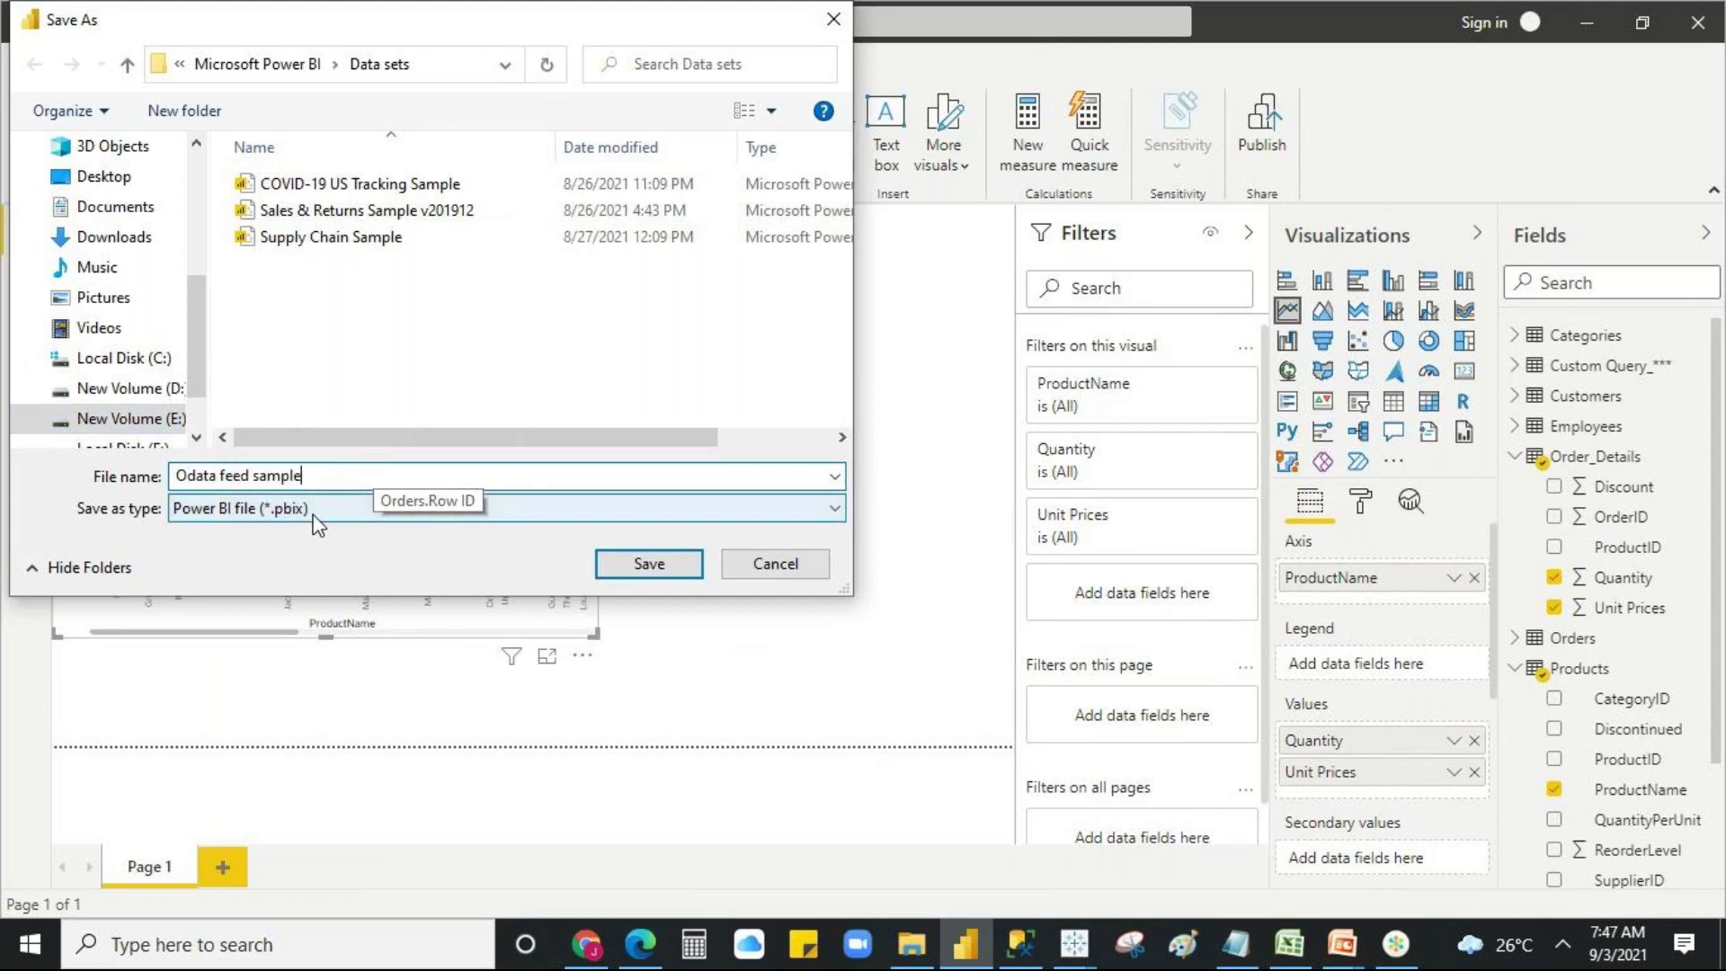
left_click(647, 563)
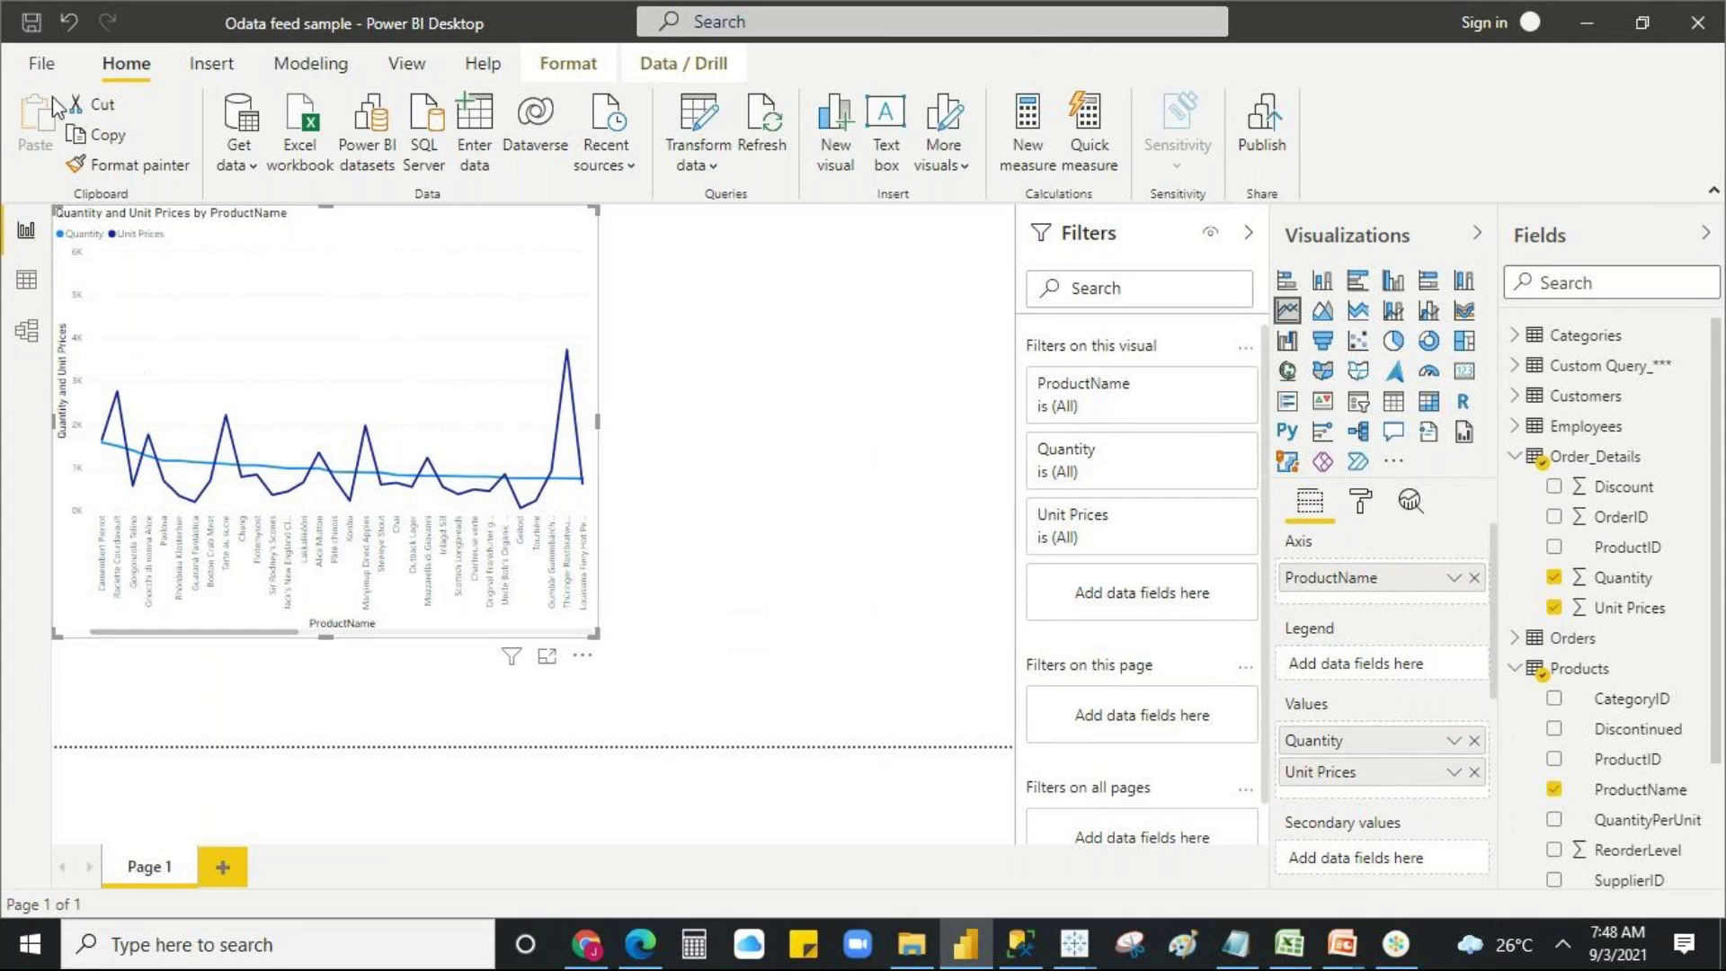
- Browse the saved reports to locate Odata feed sample in the Data sets folder, then leave without opening it
left_click(41, 70)
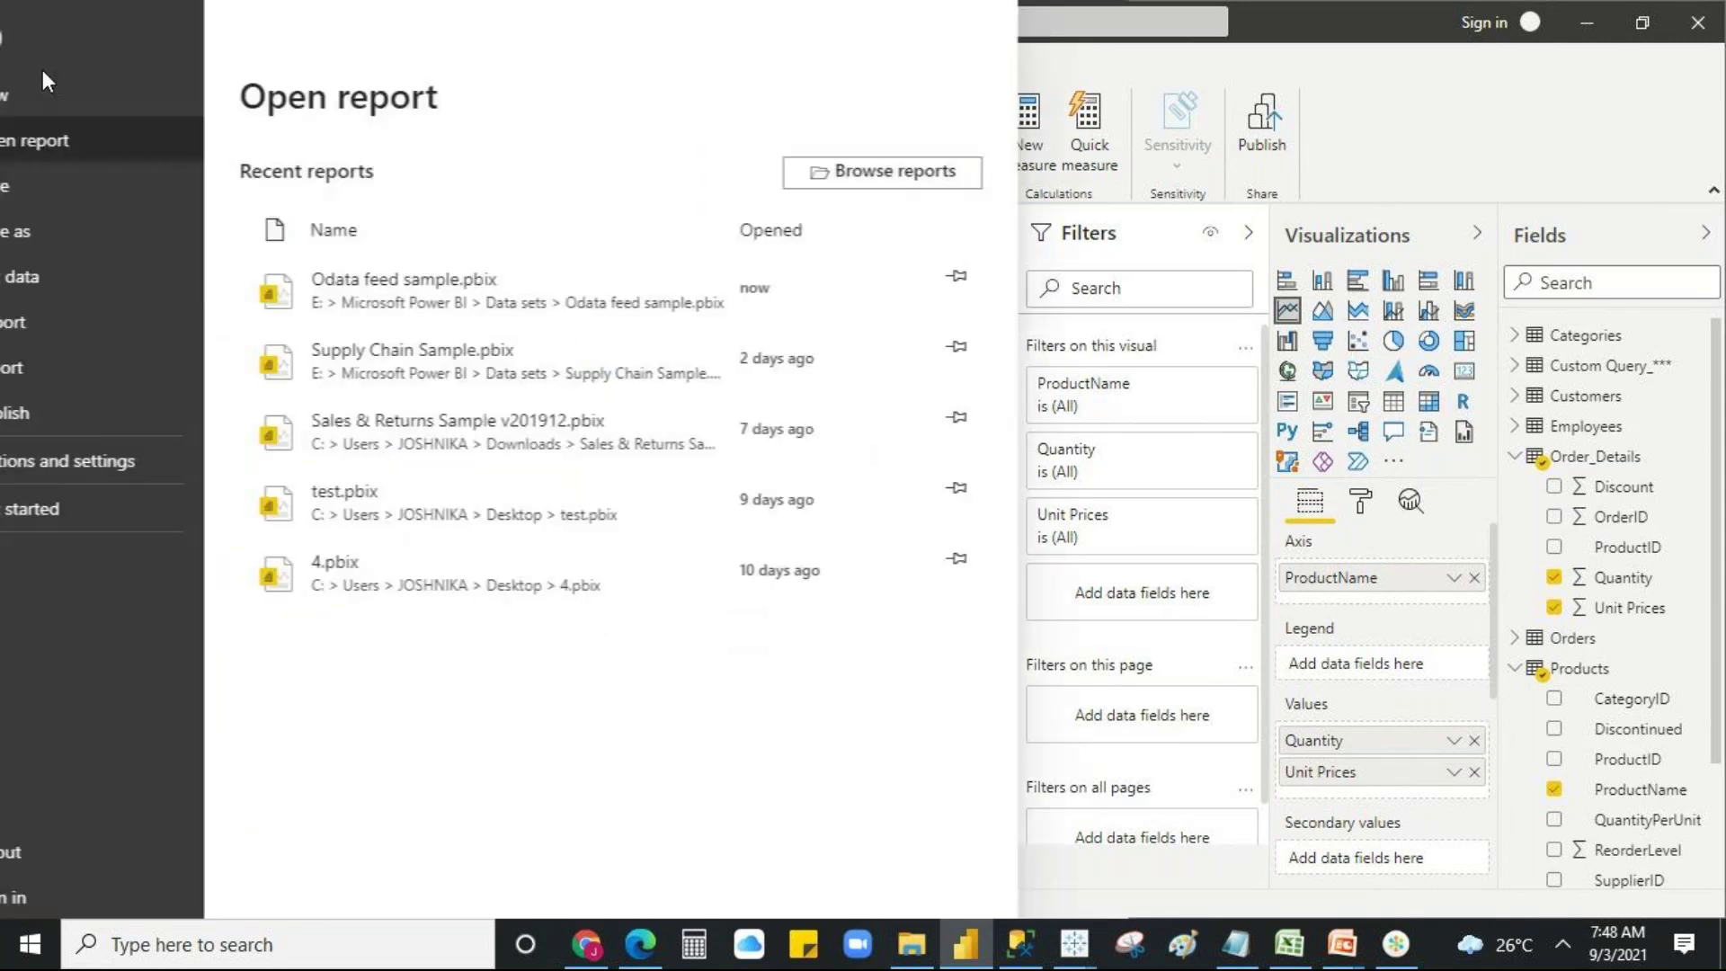
left_click(78, 144)
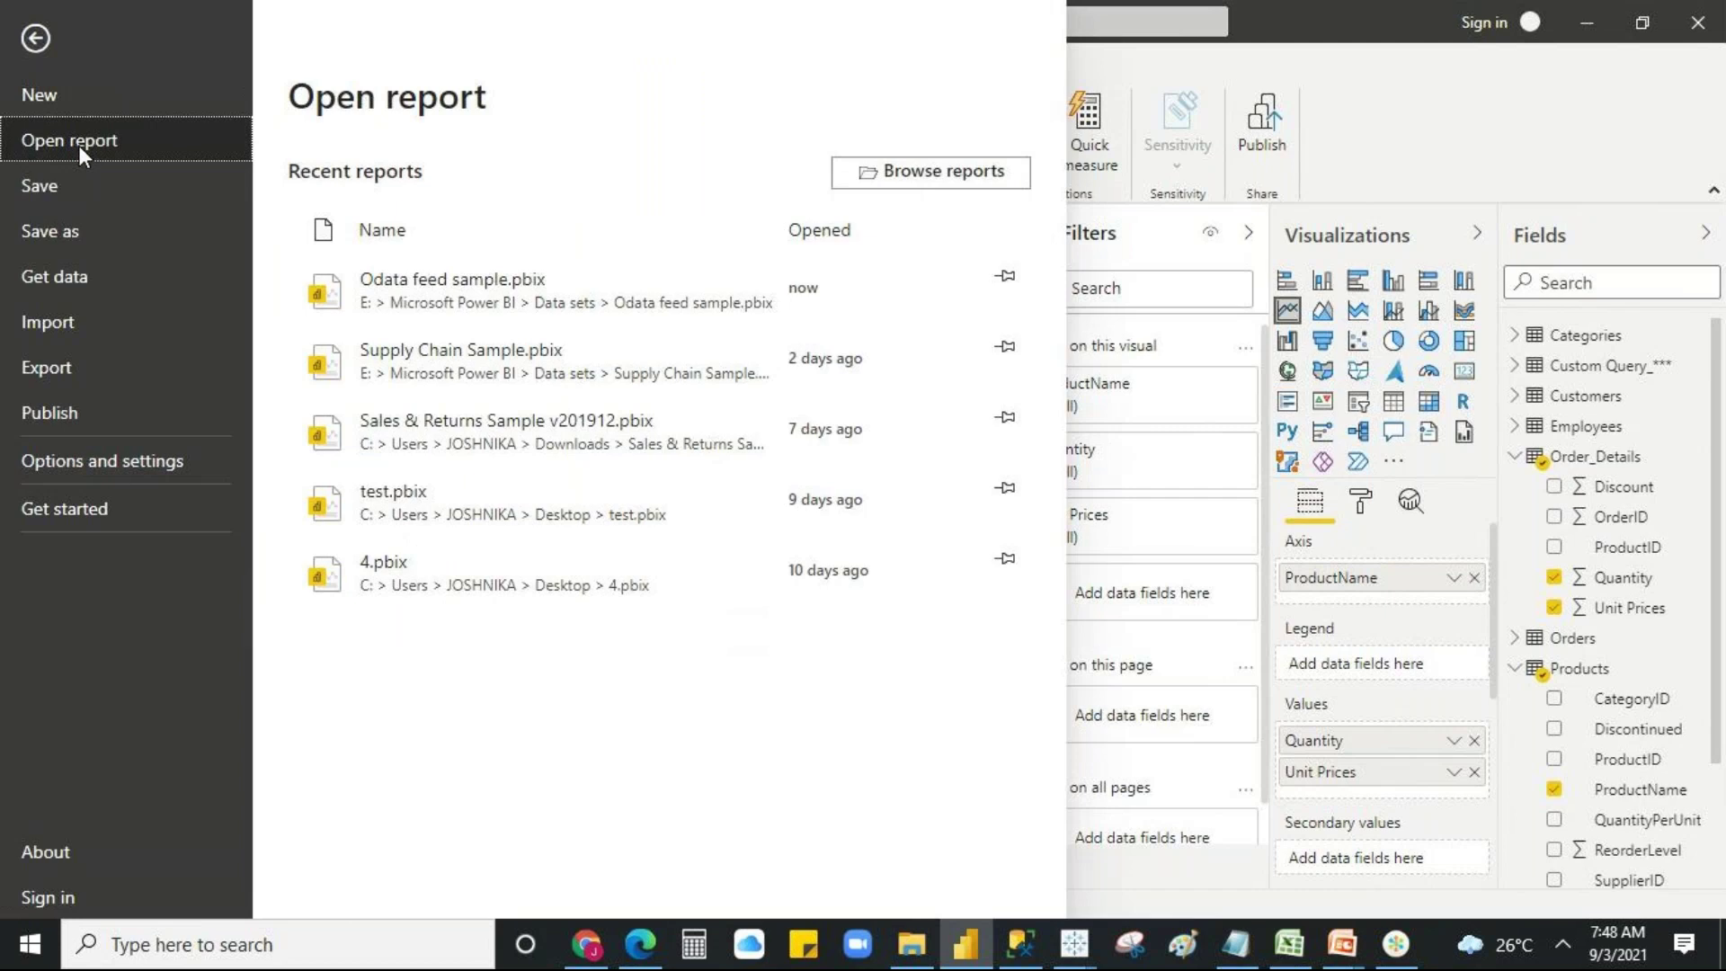
left_click(937, 176)
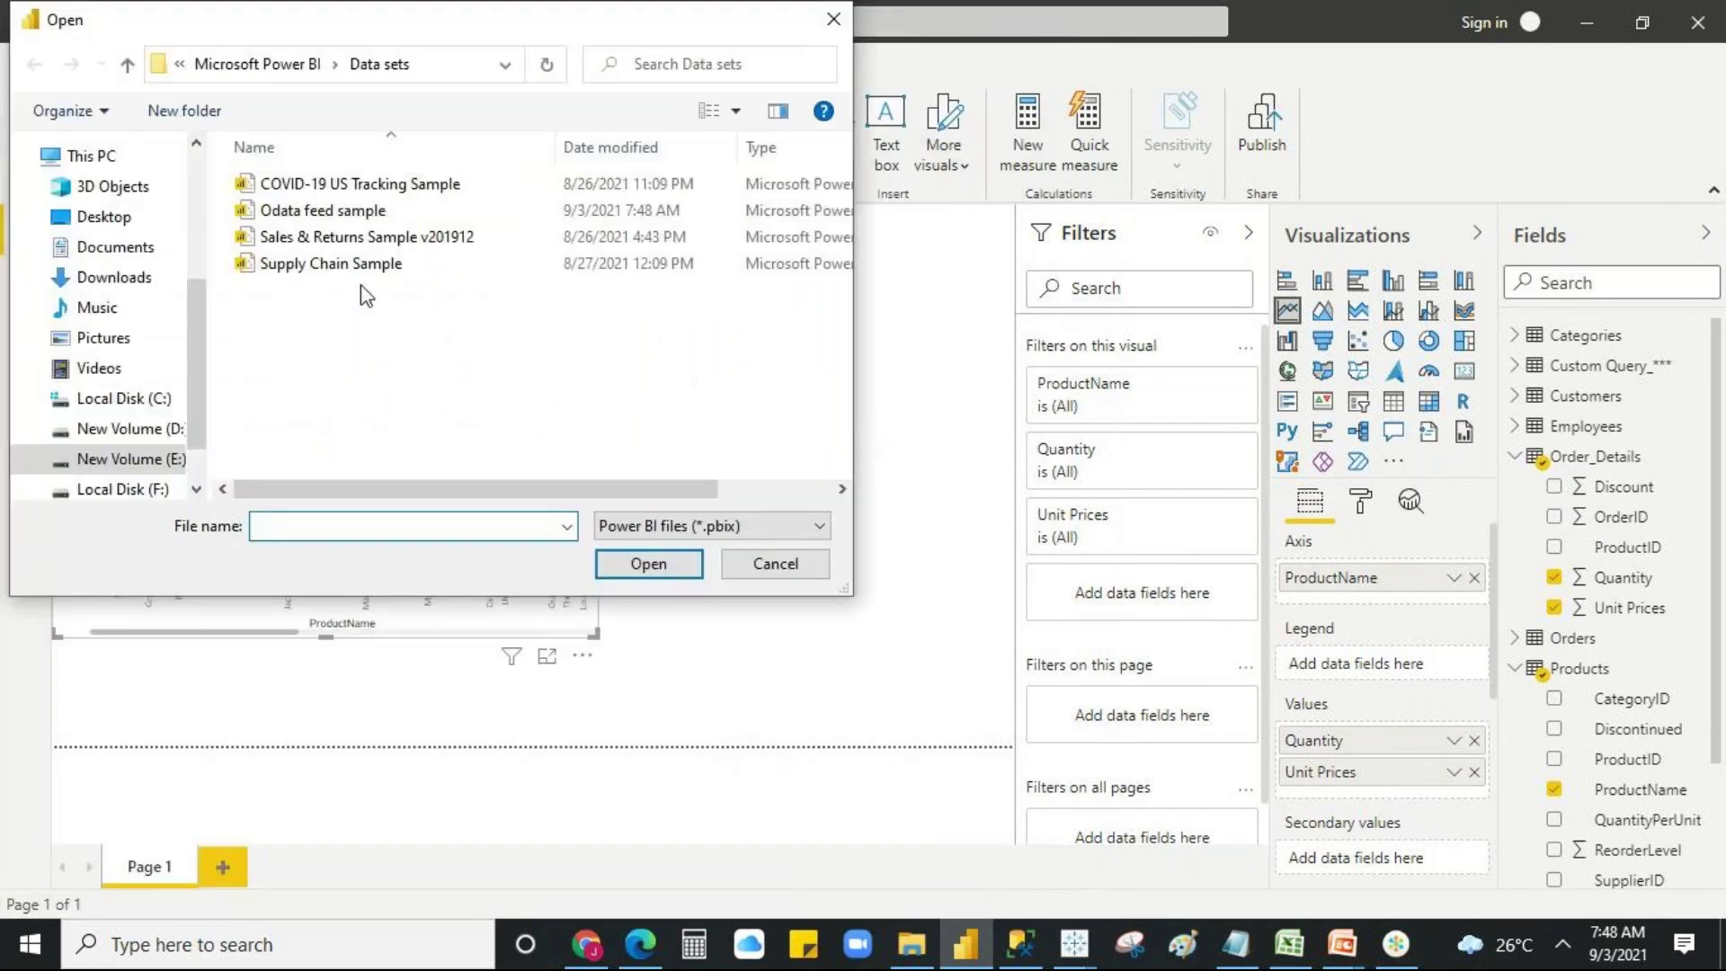
left_click(355, 213)
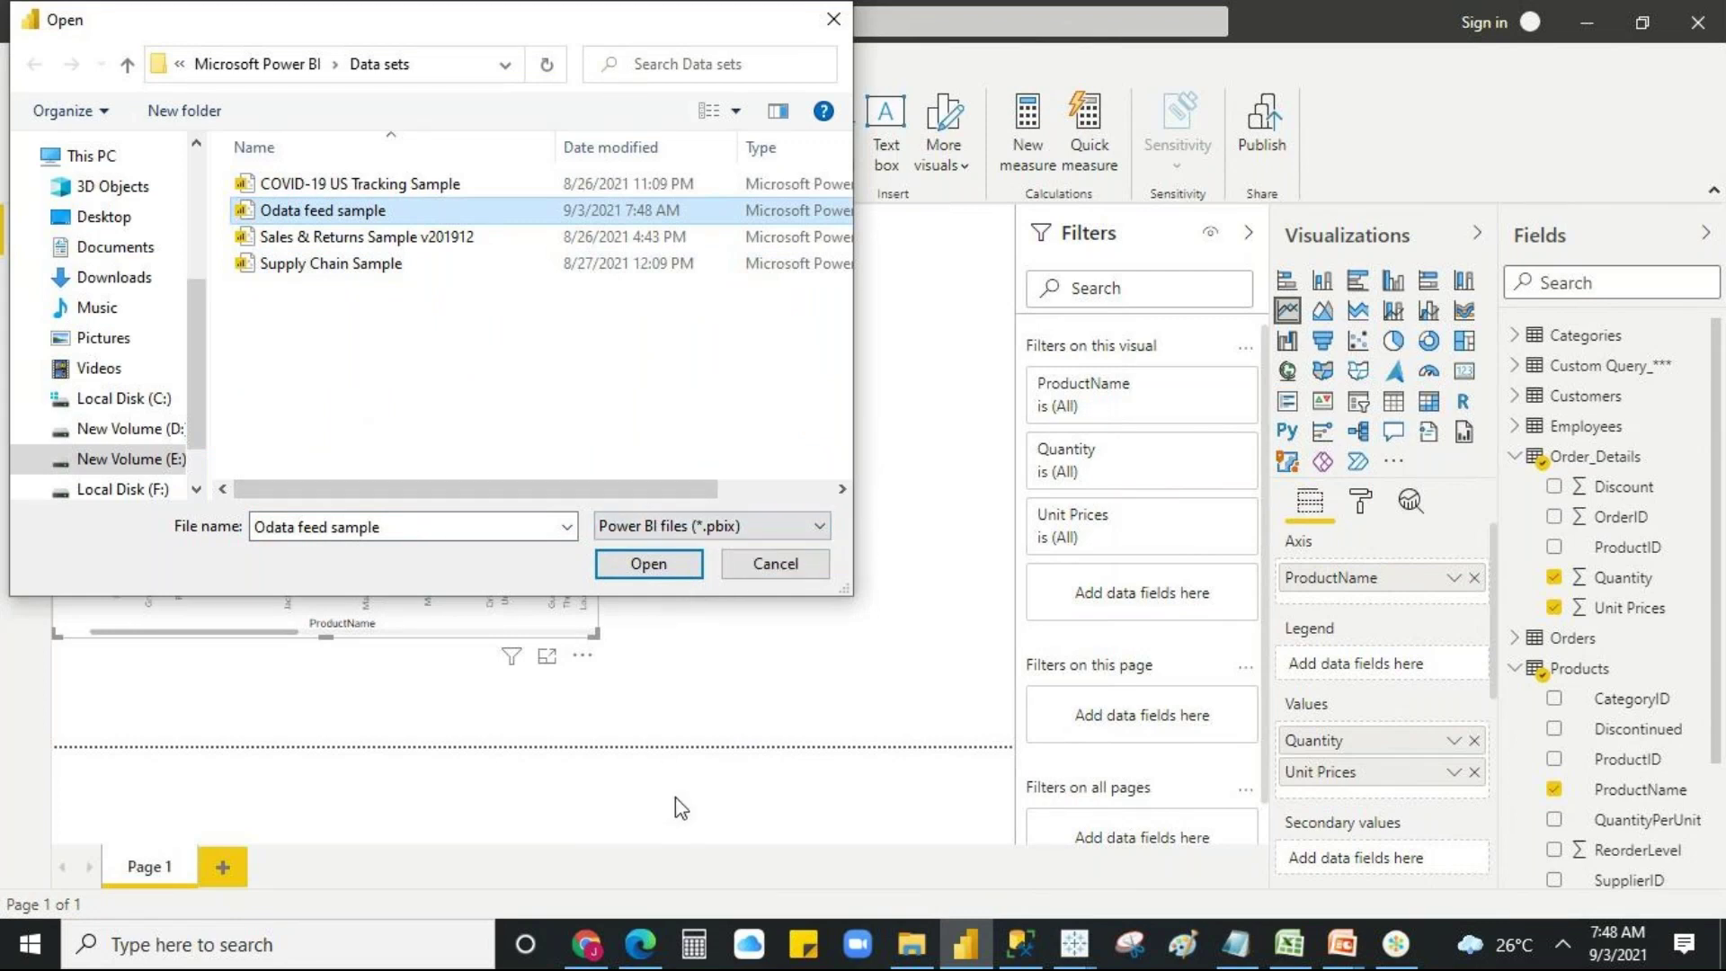
left_click(757, 571)
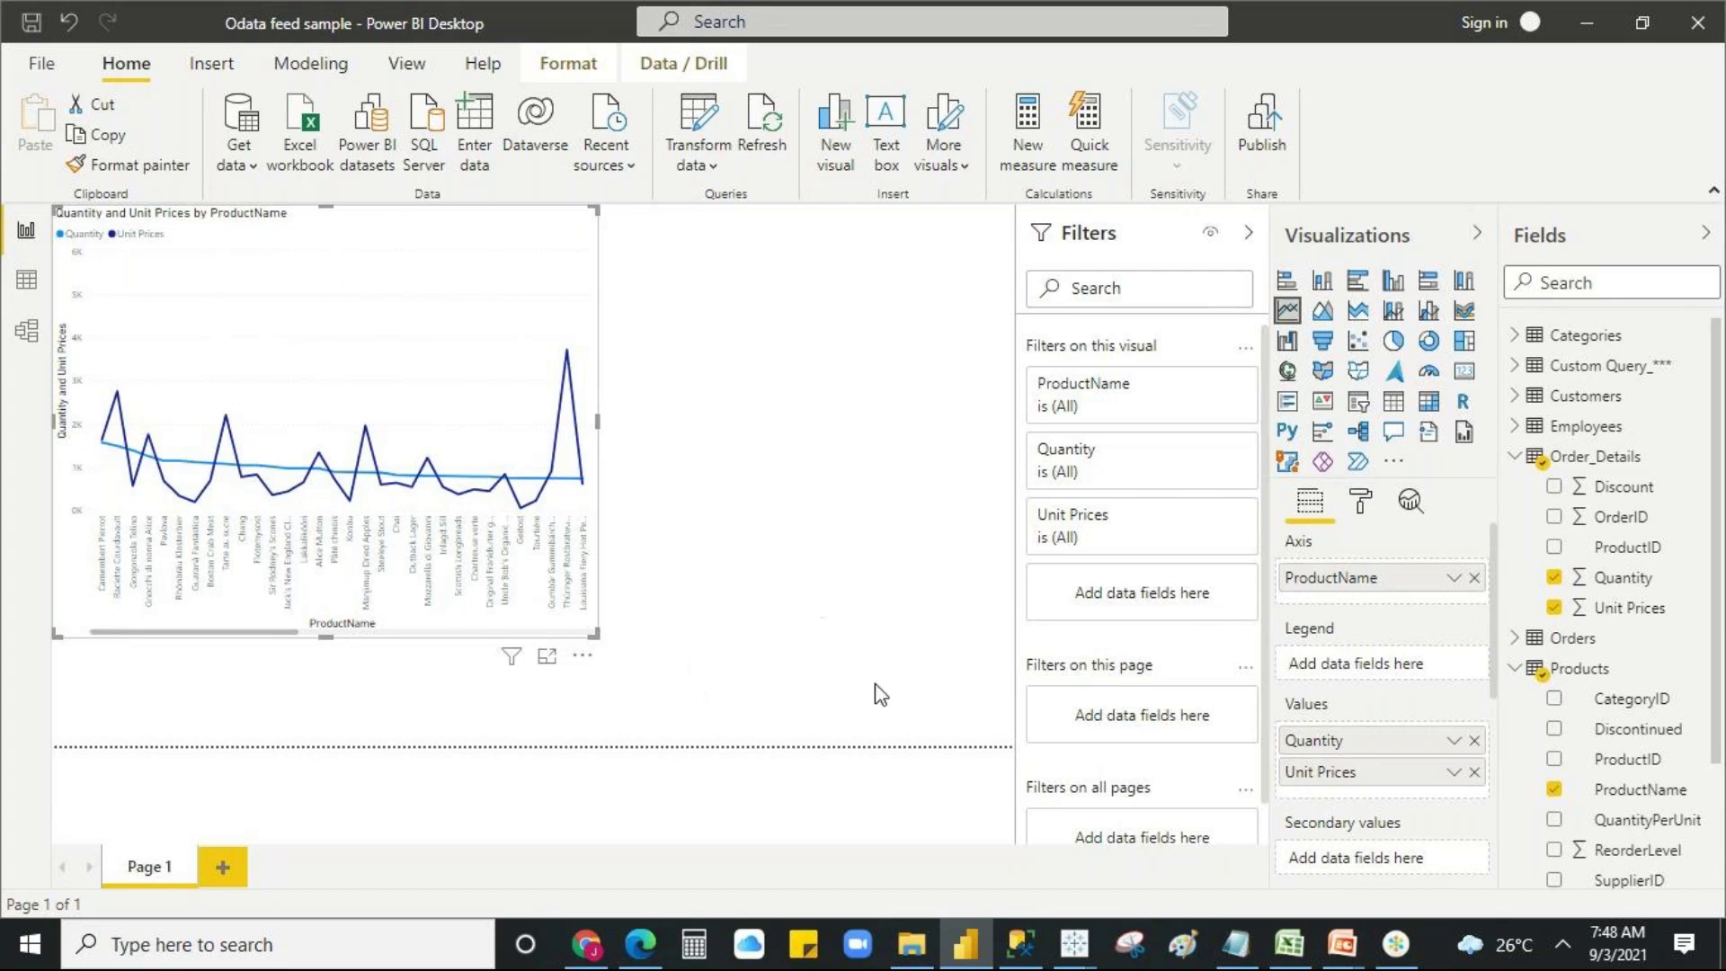
- Open the Power Query Editor with Transform data, then close and apply it to return to the report
left_click(710, 167)
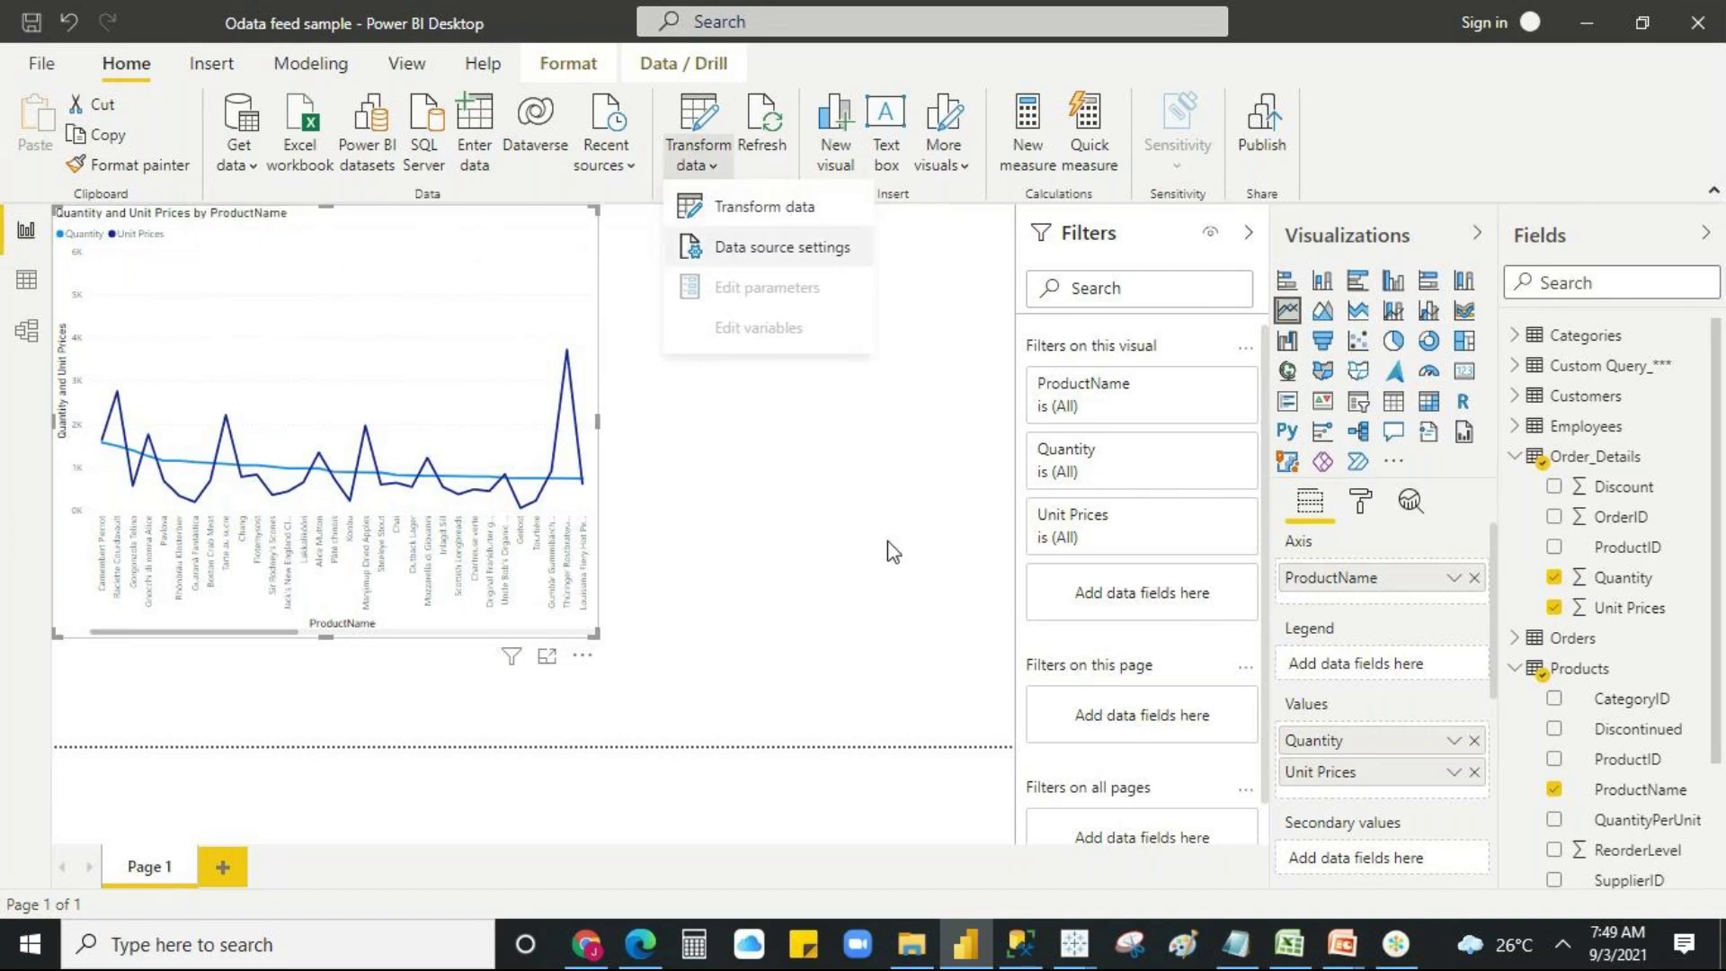
left_click(141, 70)
left_click(699, 169)
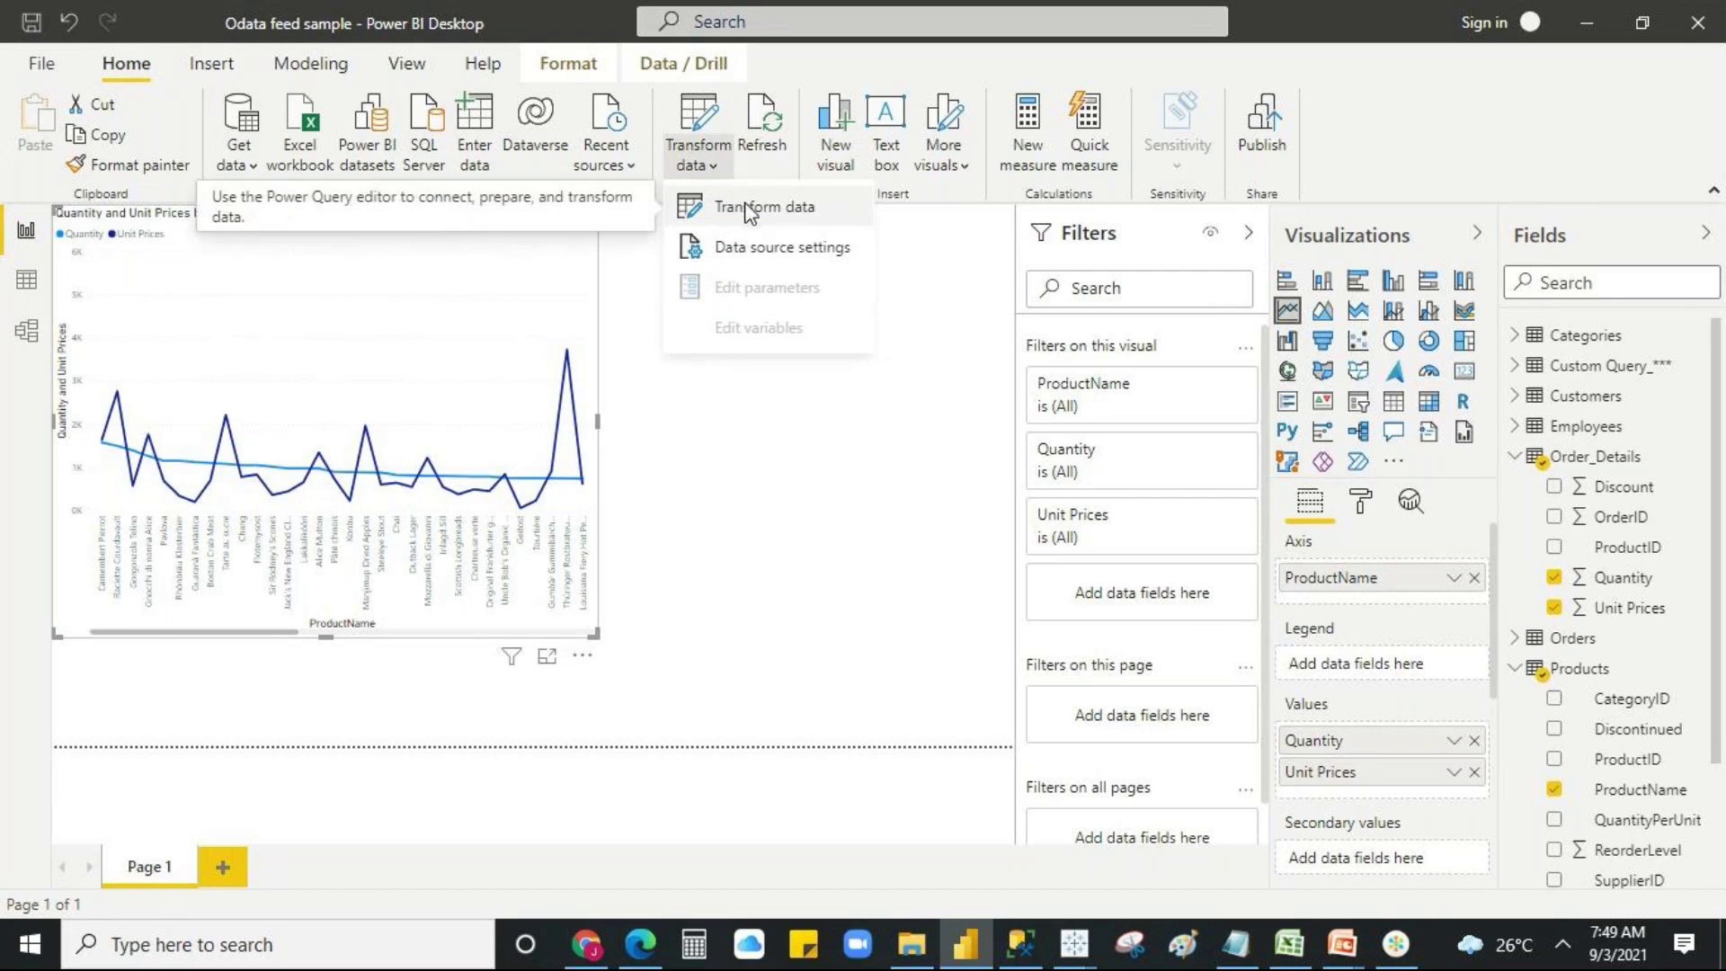
left_click(746, 209)
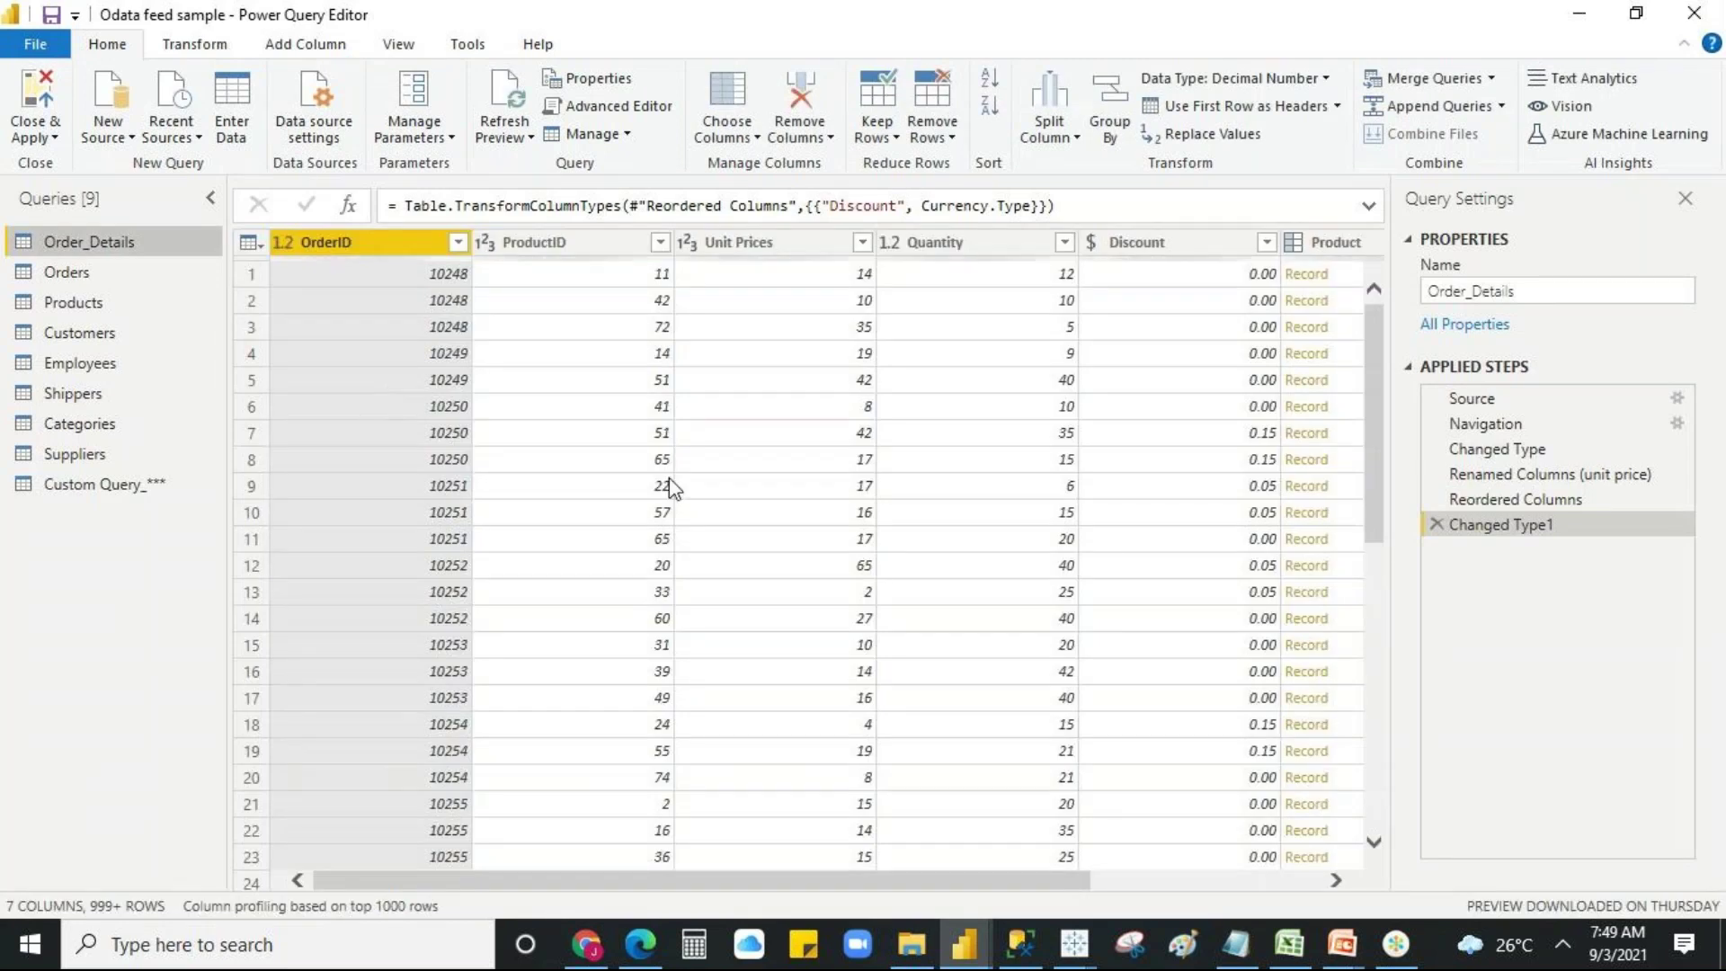
left_click(37, 117)
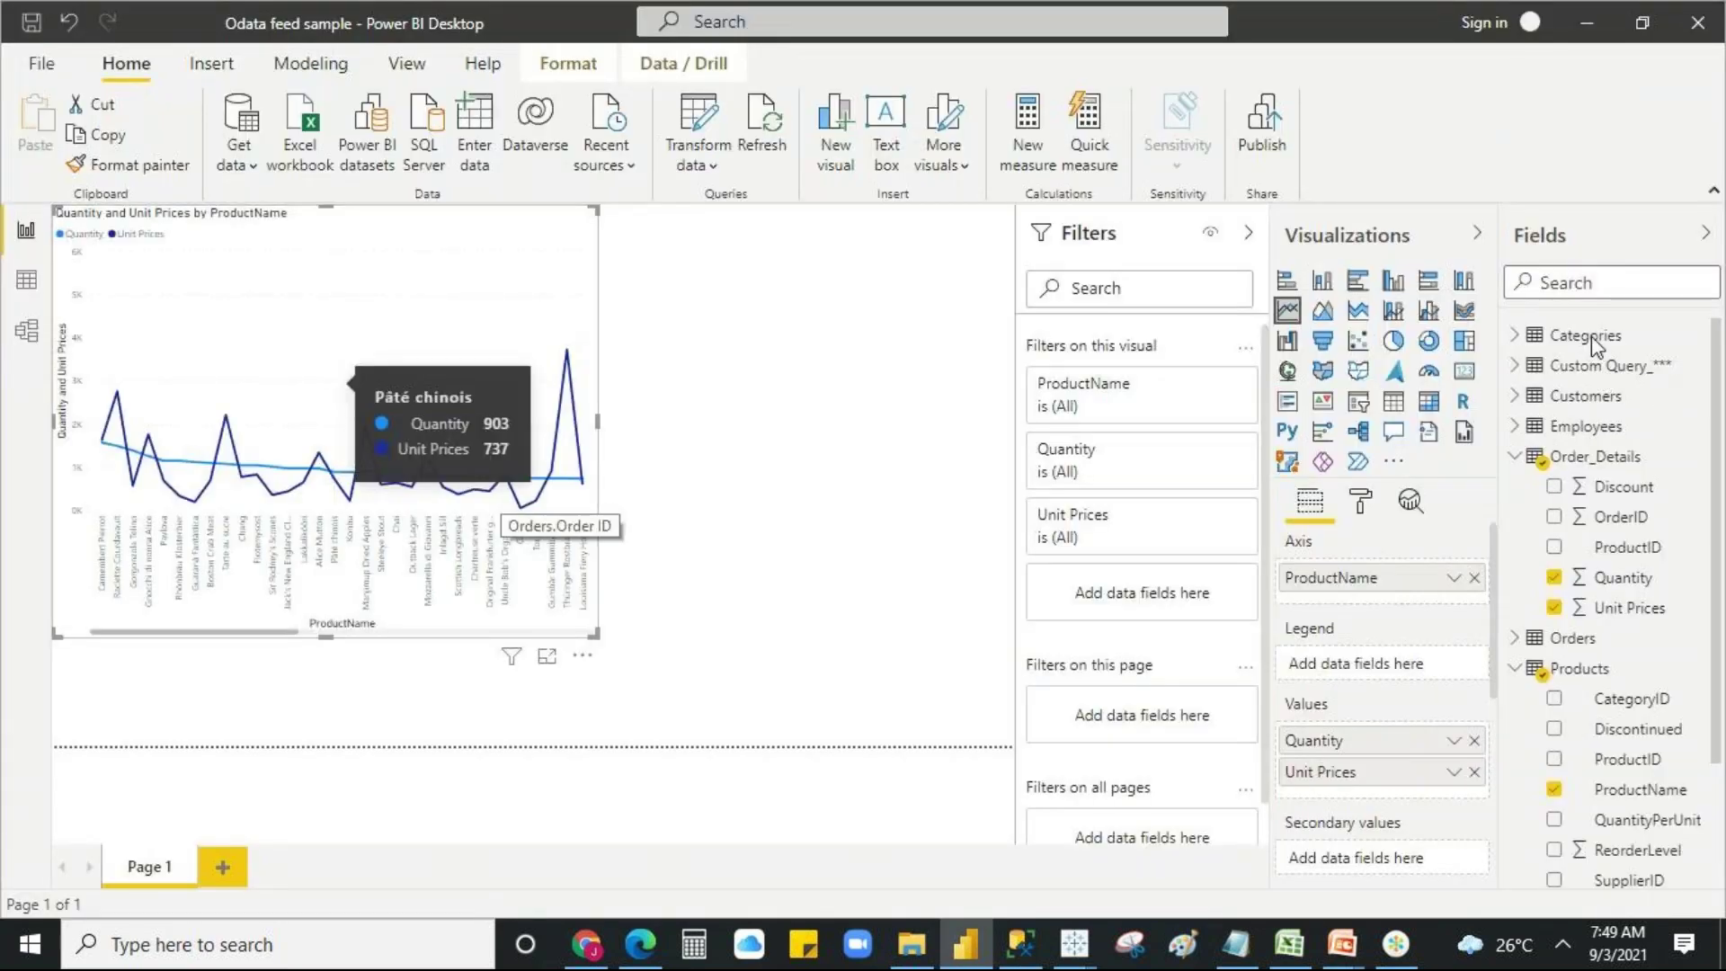
- Open the Categories table's query for editing from the report, then switch to the Order_Details query
right_click(1591, 336)
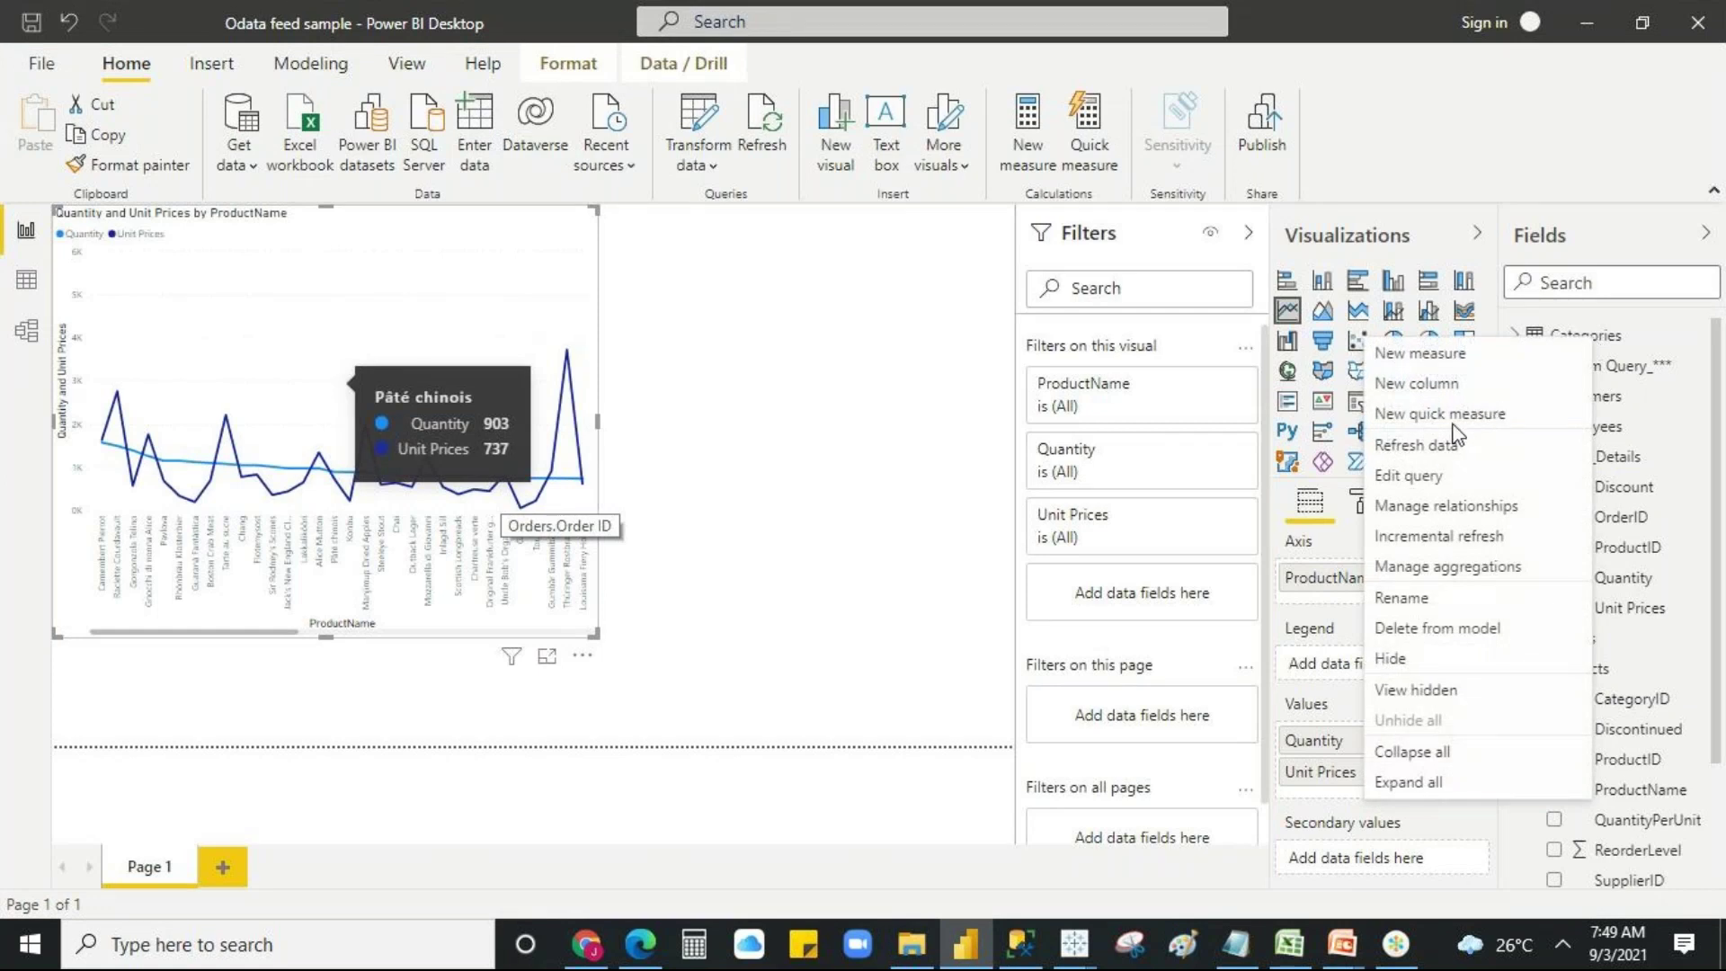
left_click(1408, 476)
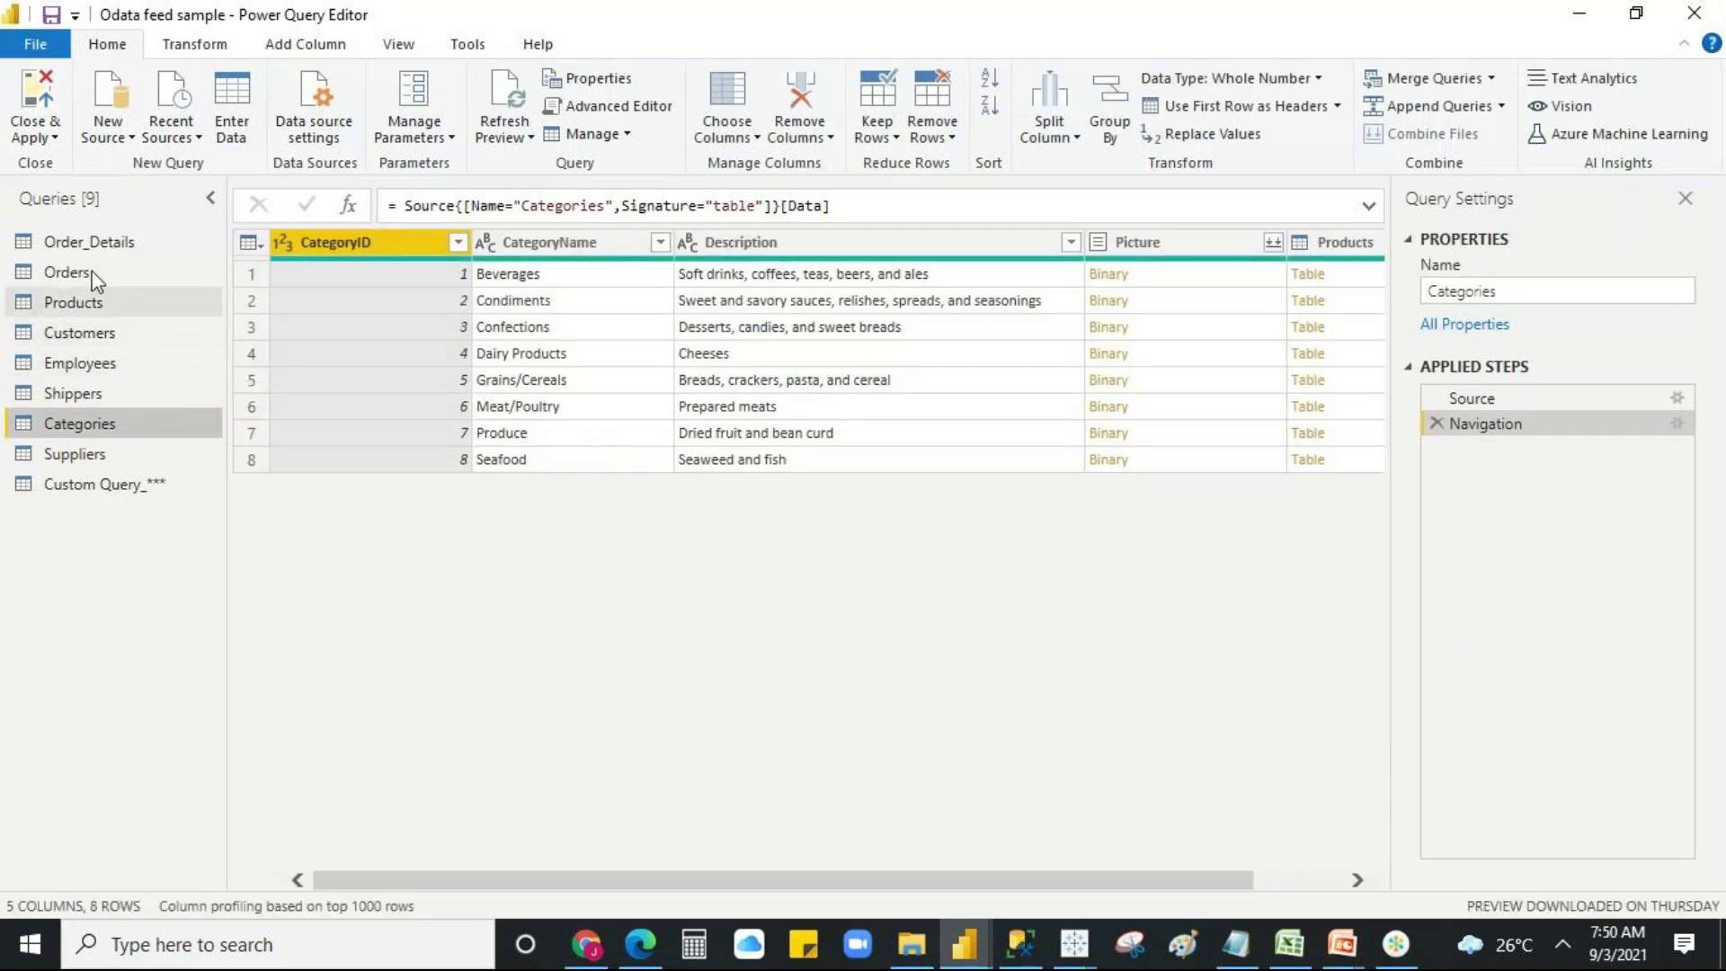
left_click(83, 248)
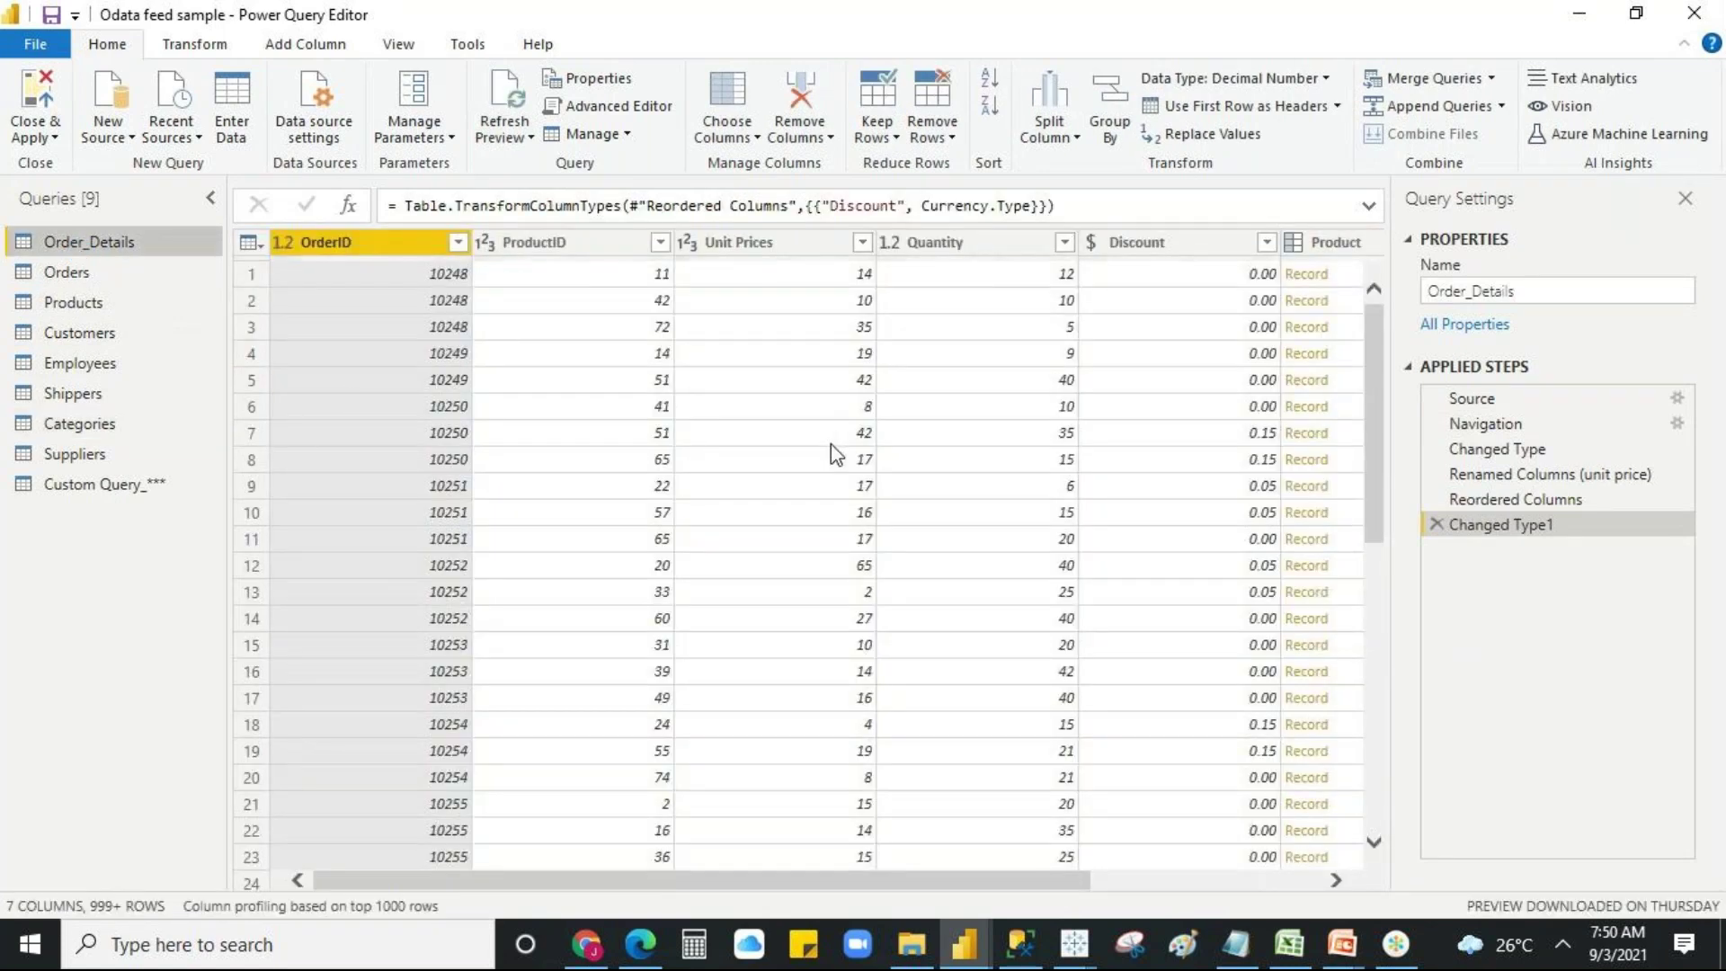
- Select the row 5 ProductID value in Order_Details and enable Show whitespace for the data preview
left_click(569, 381)
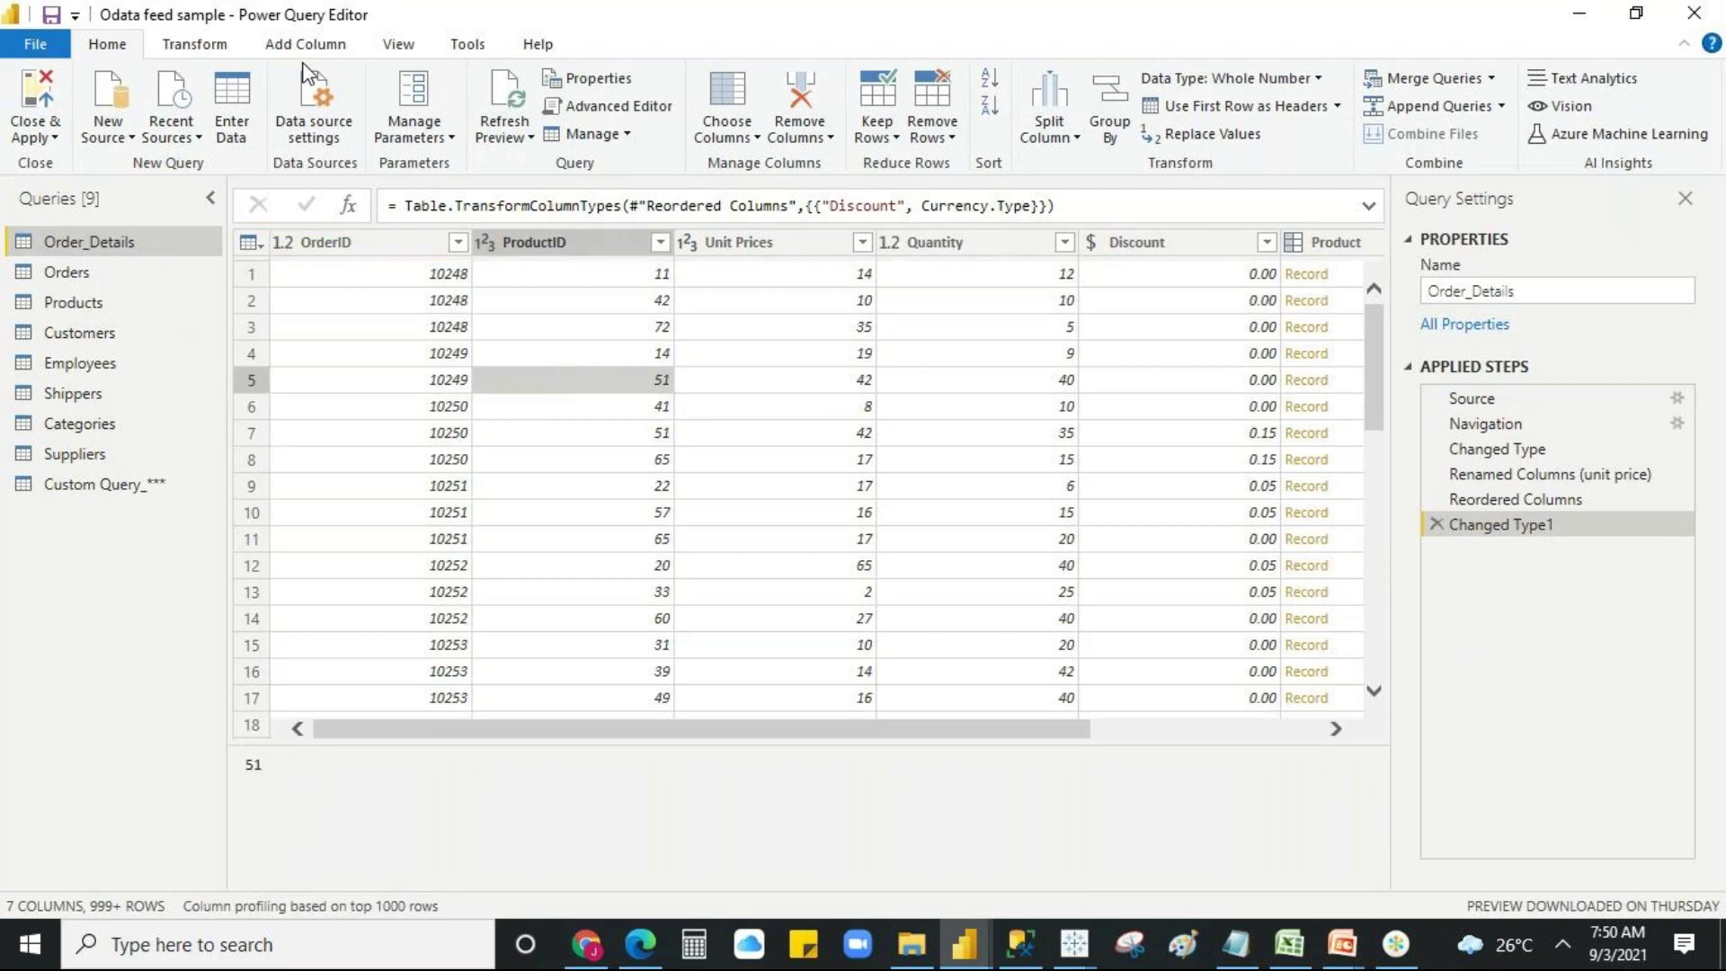
left_click(305, 45)
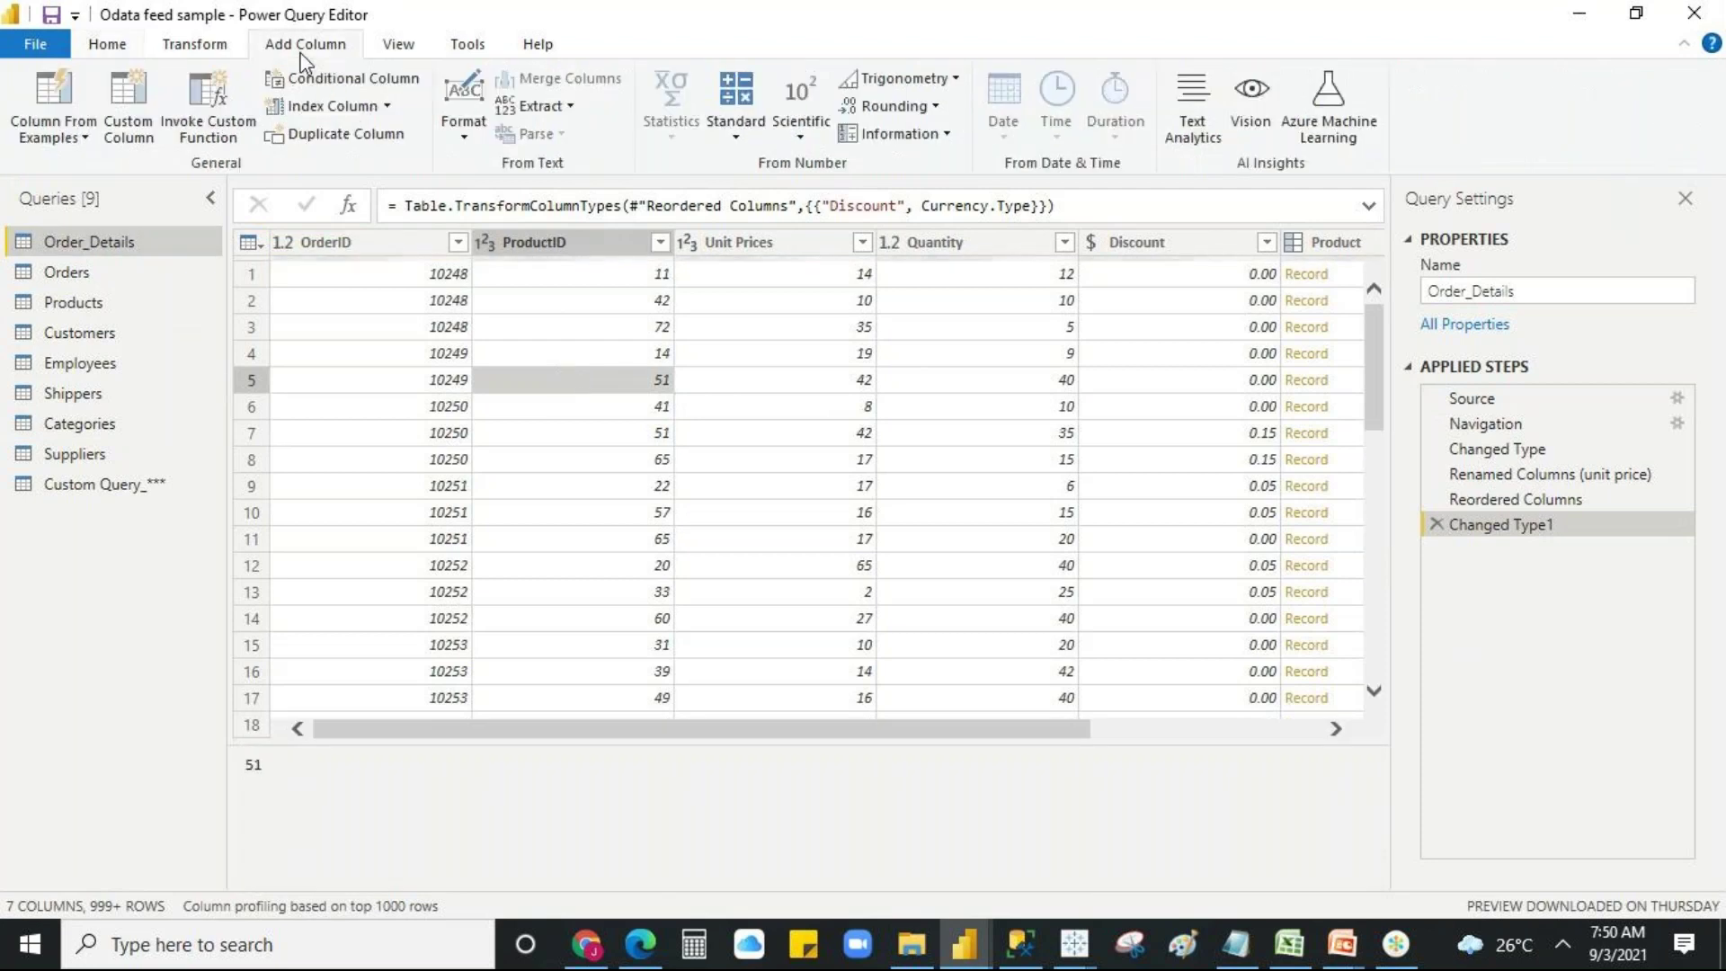
left_click(399, 45)
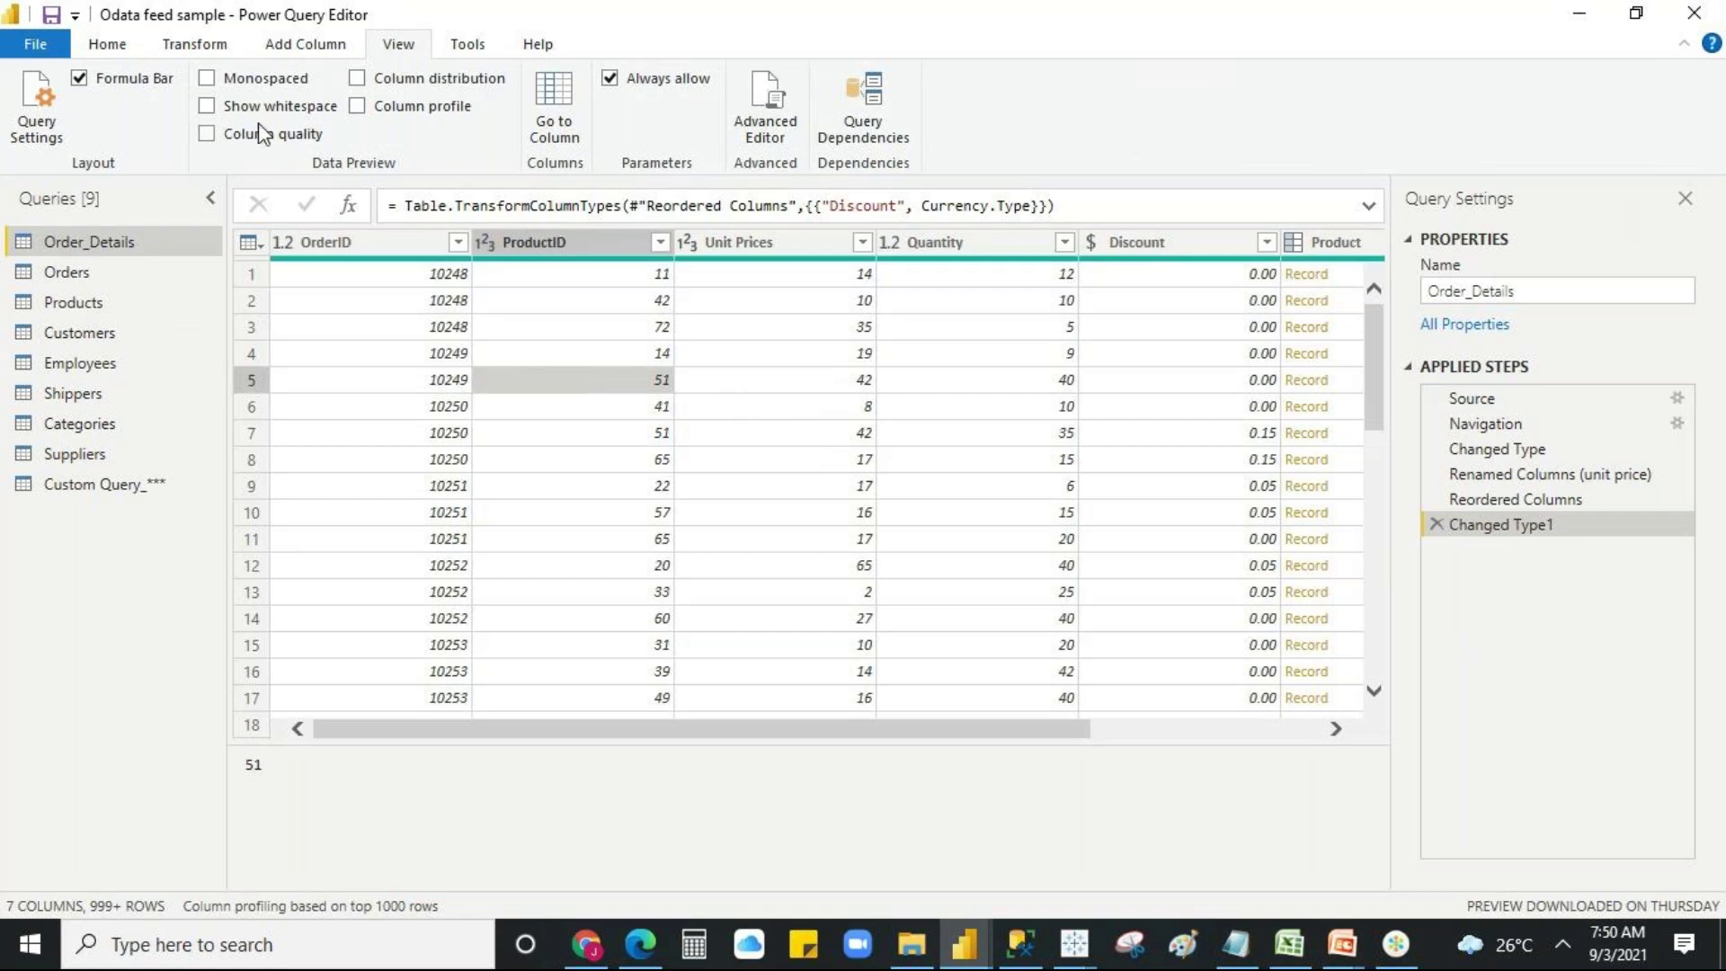
left_click(207, 106)
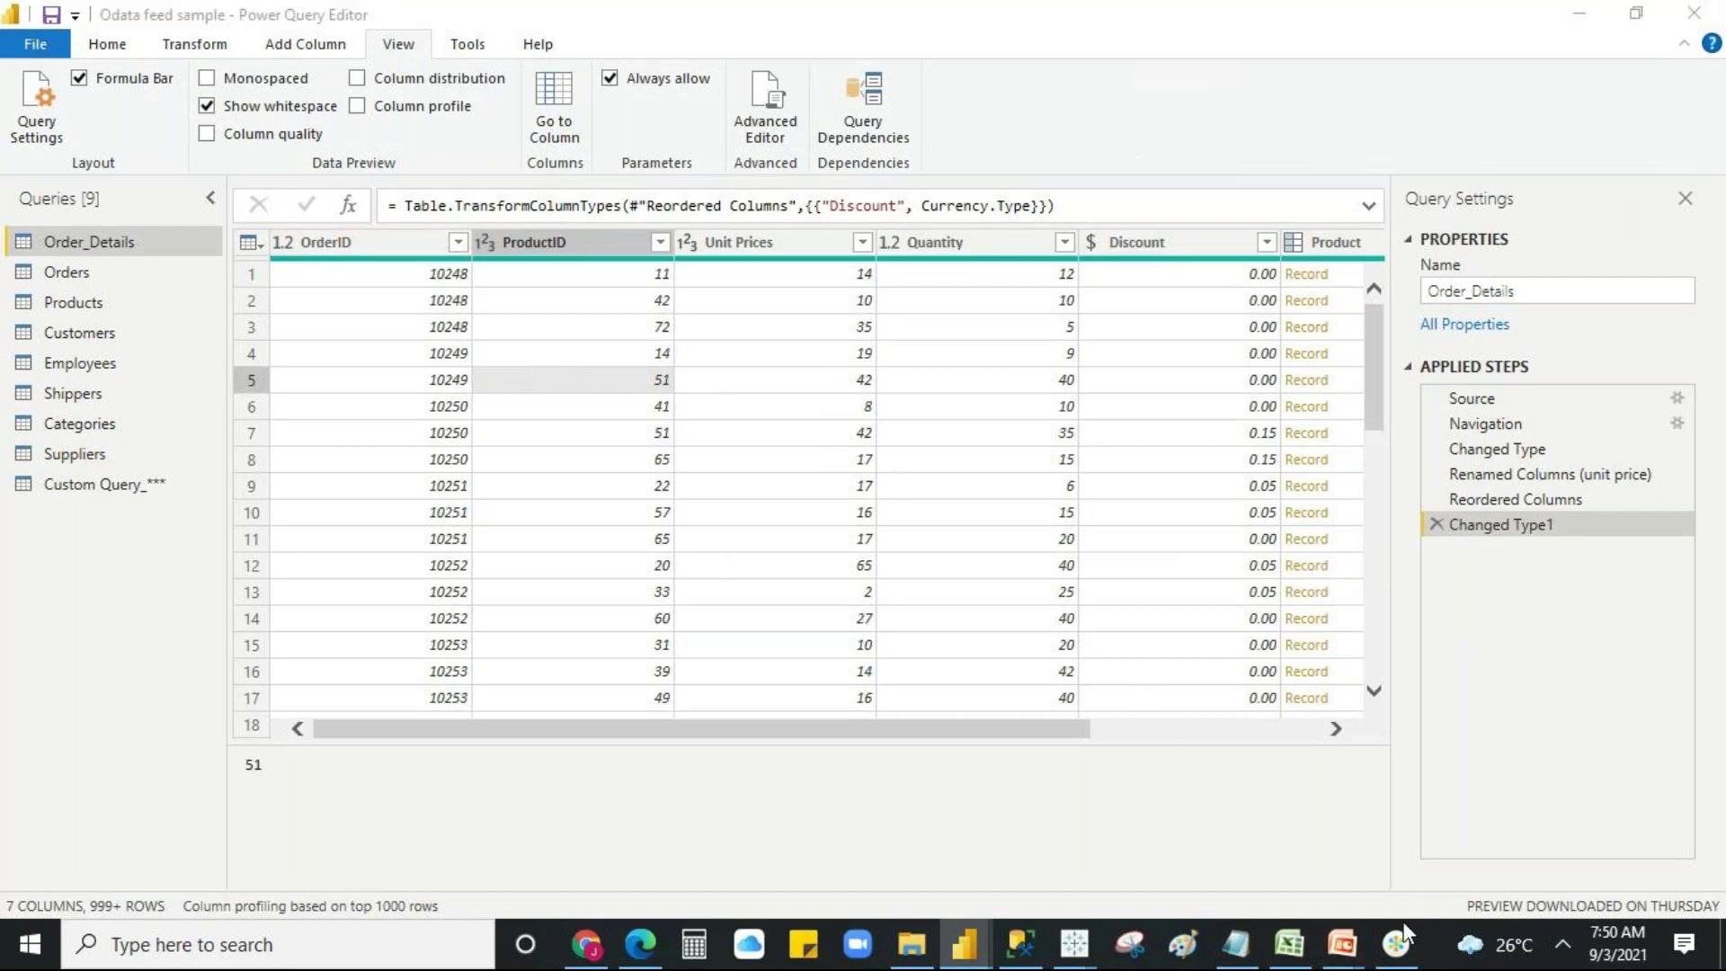
- Switch to the session 5 PowerPoint deck, highlight the Column Profiling, Quality and distribution agenda items, and return to the Power Query Editor
mouse_move(1345, 945)
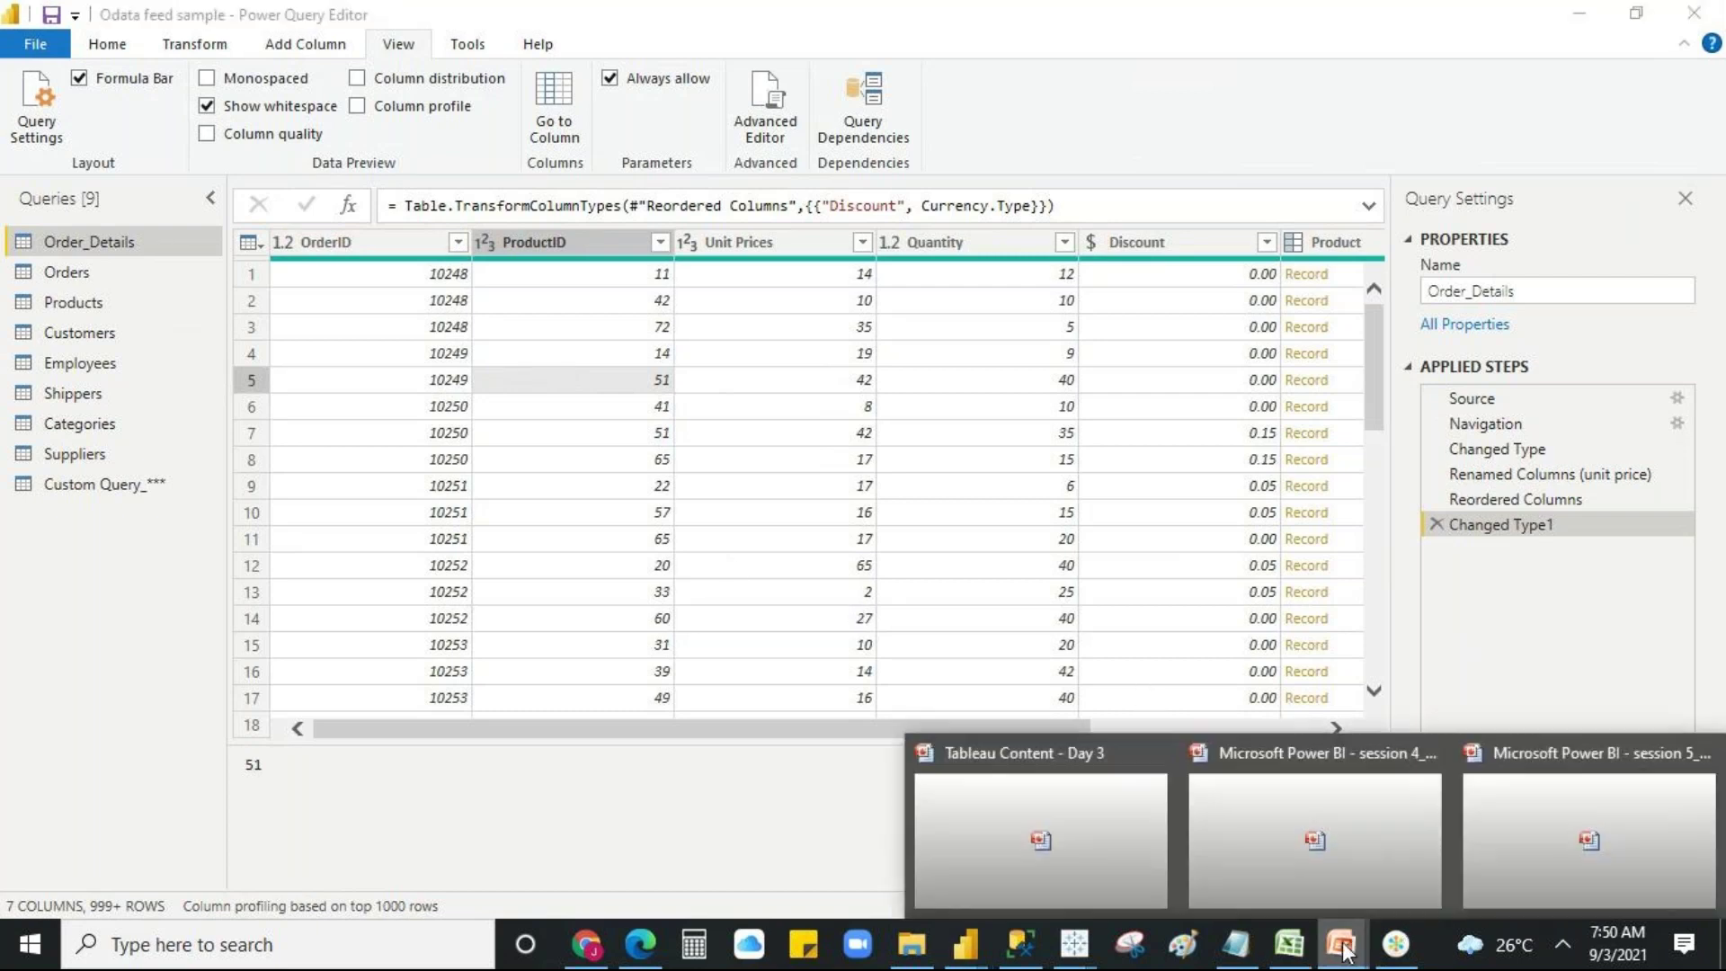
left_click(1606, 819)
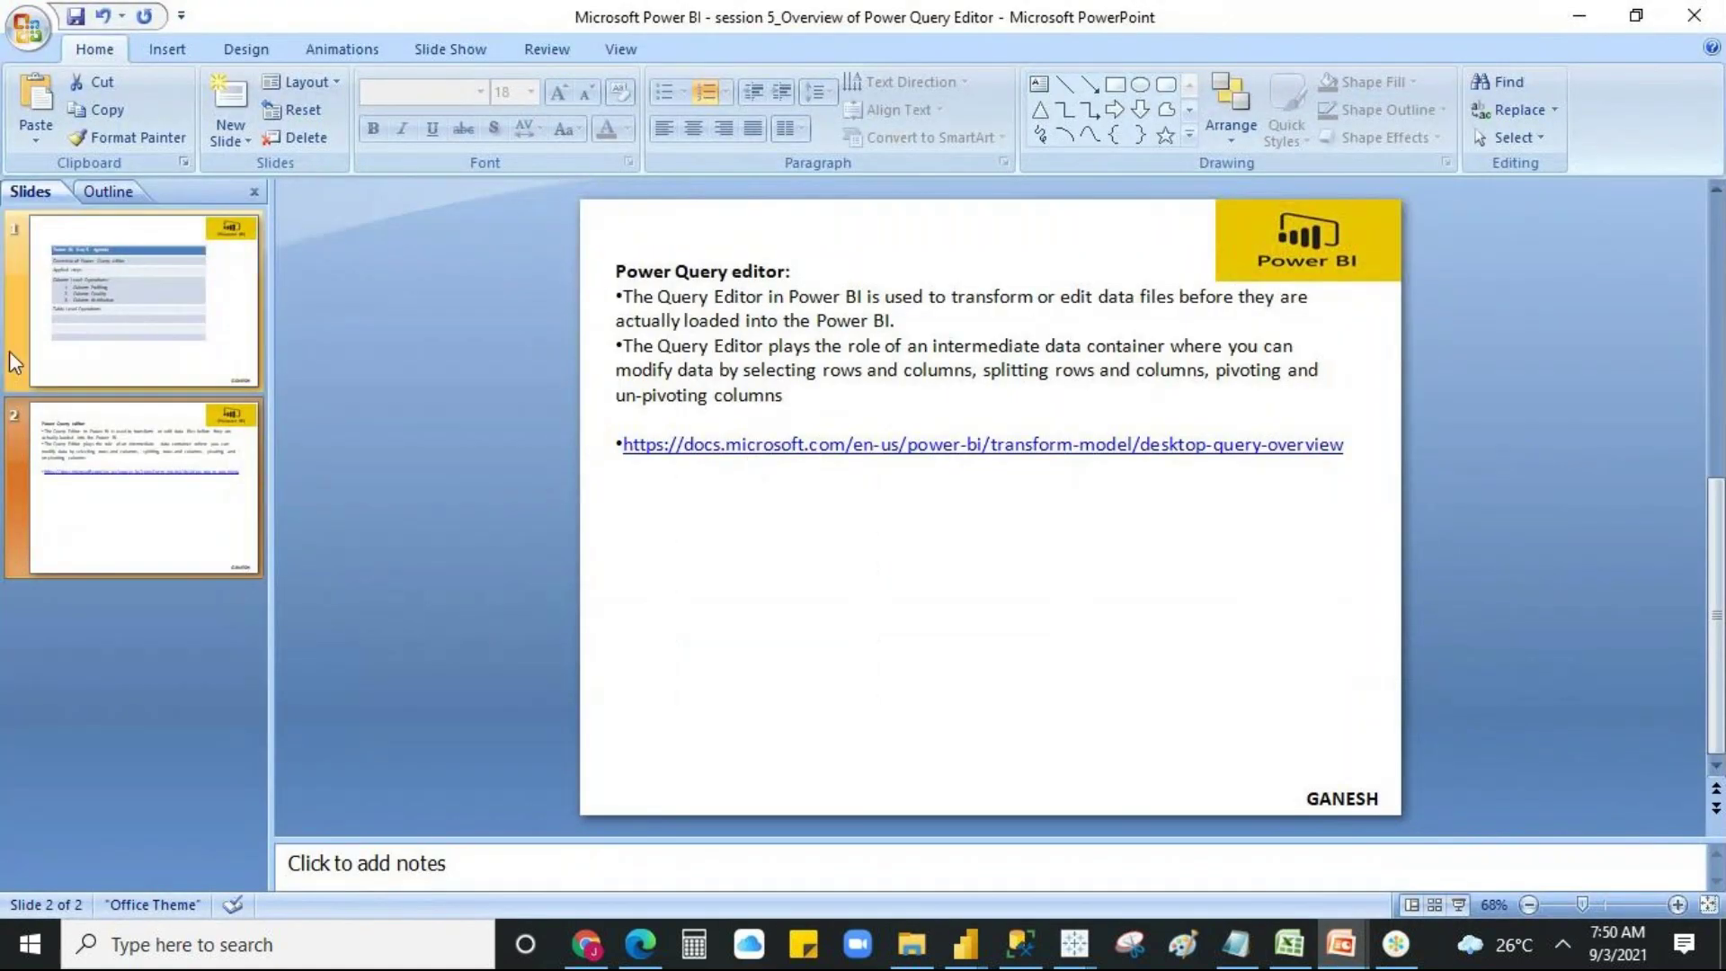
left_click(155, 328)
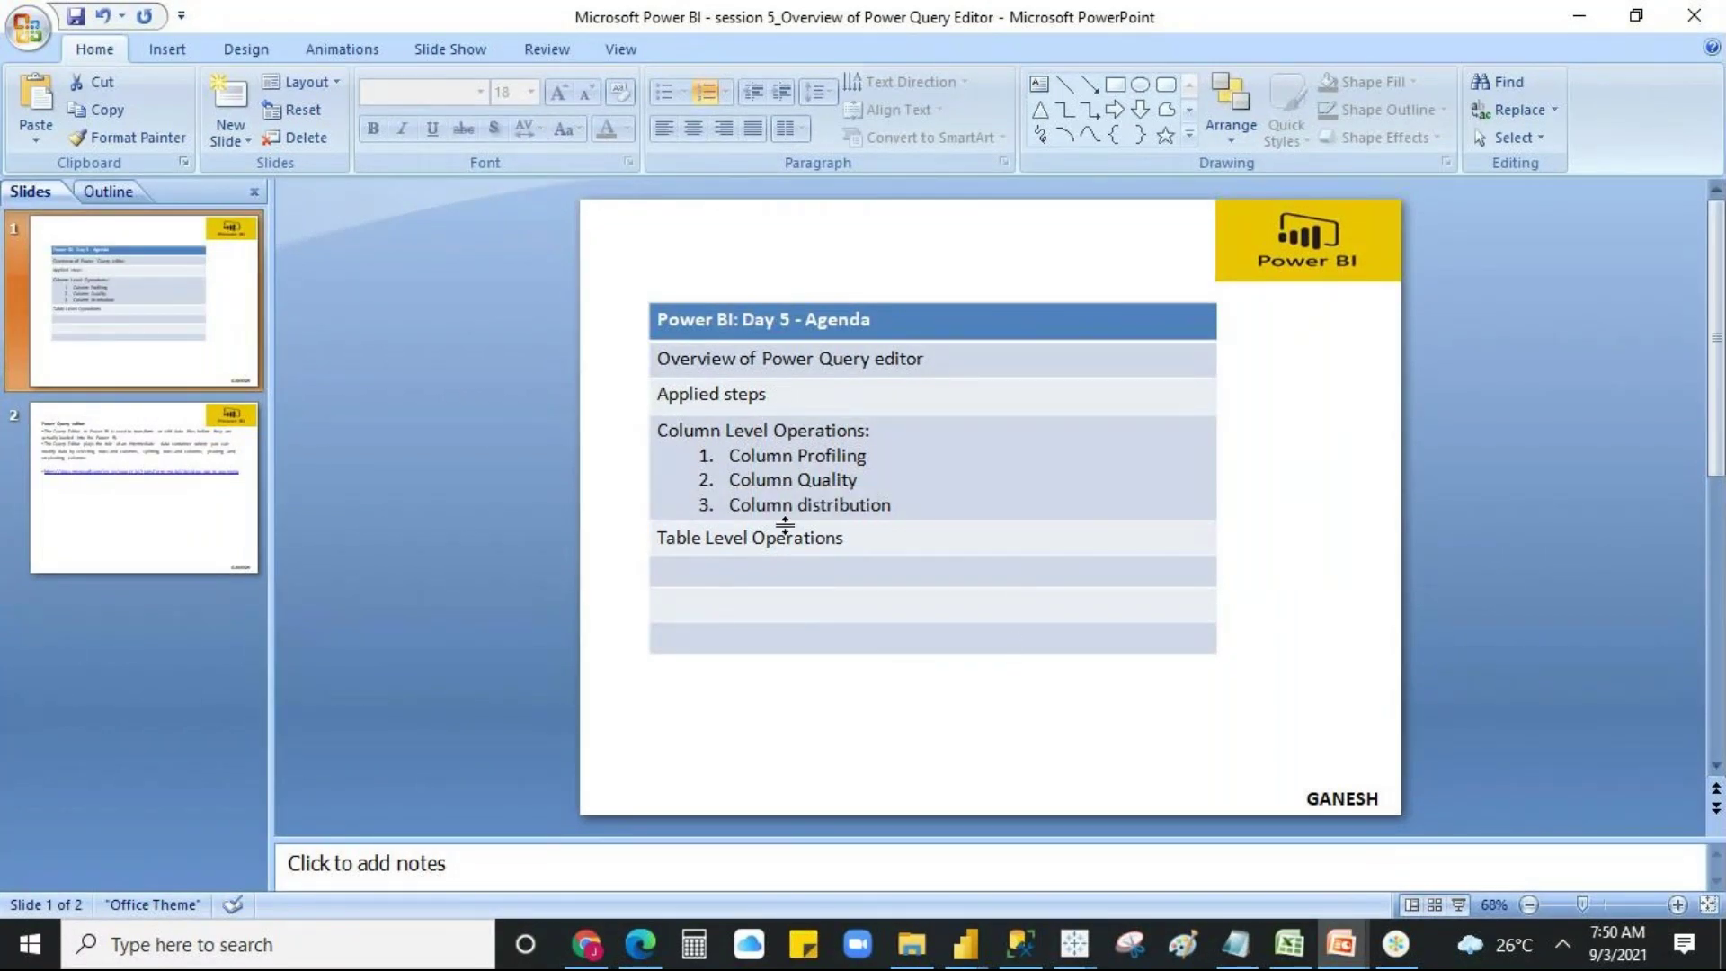
left_click(731, 455)
triple_click(731, 455)
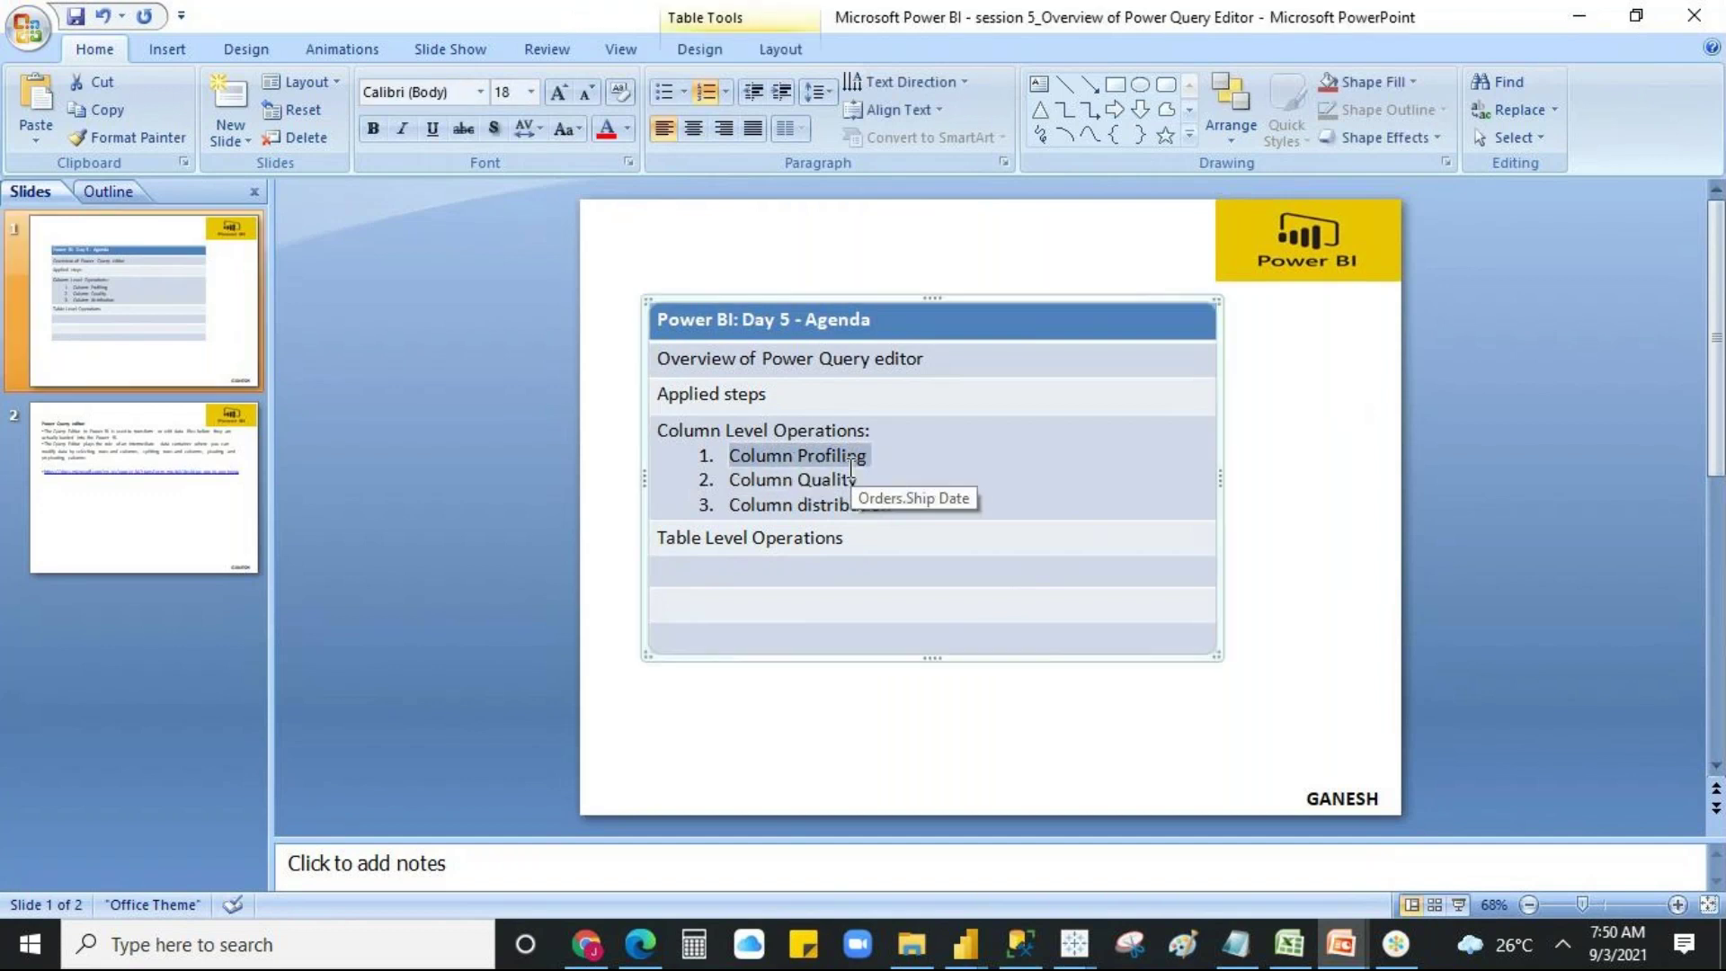
triple_click(736, 478)
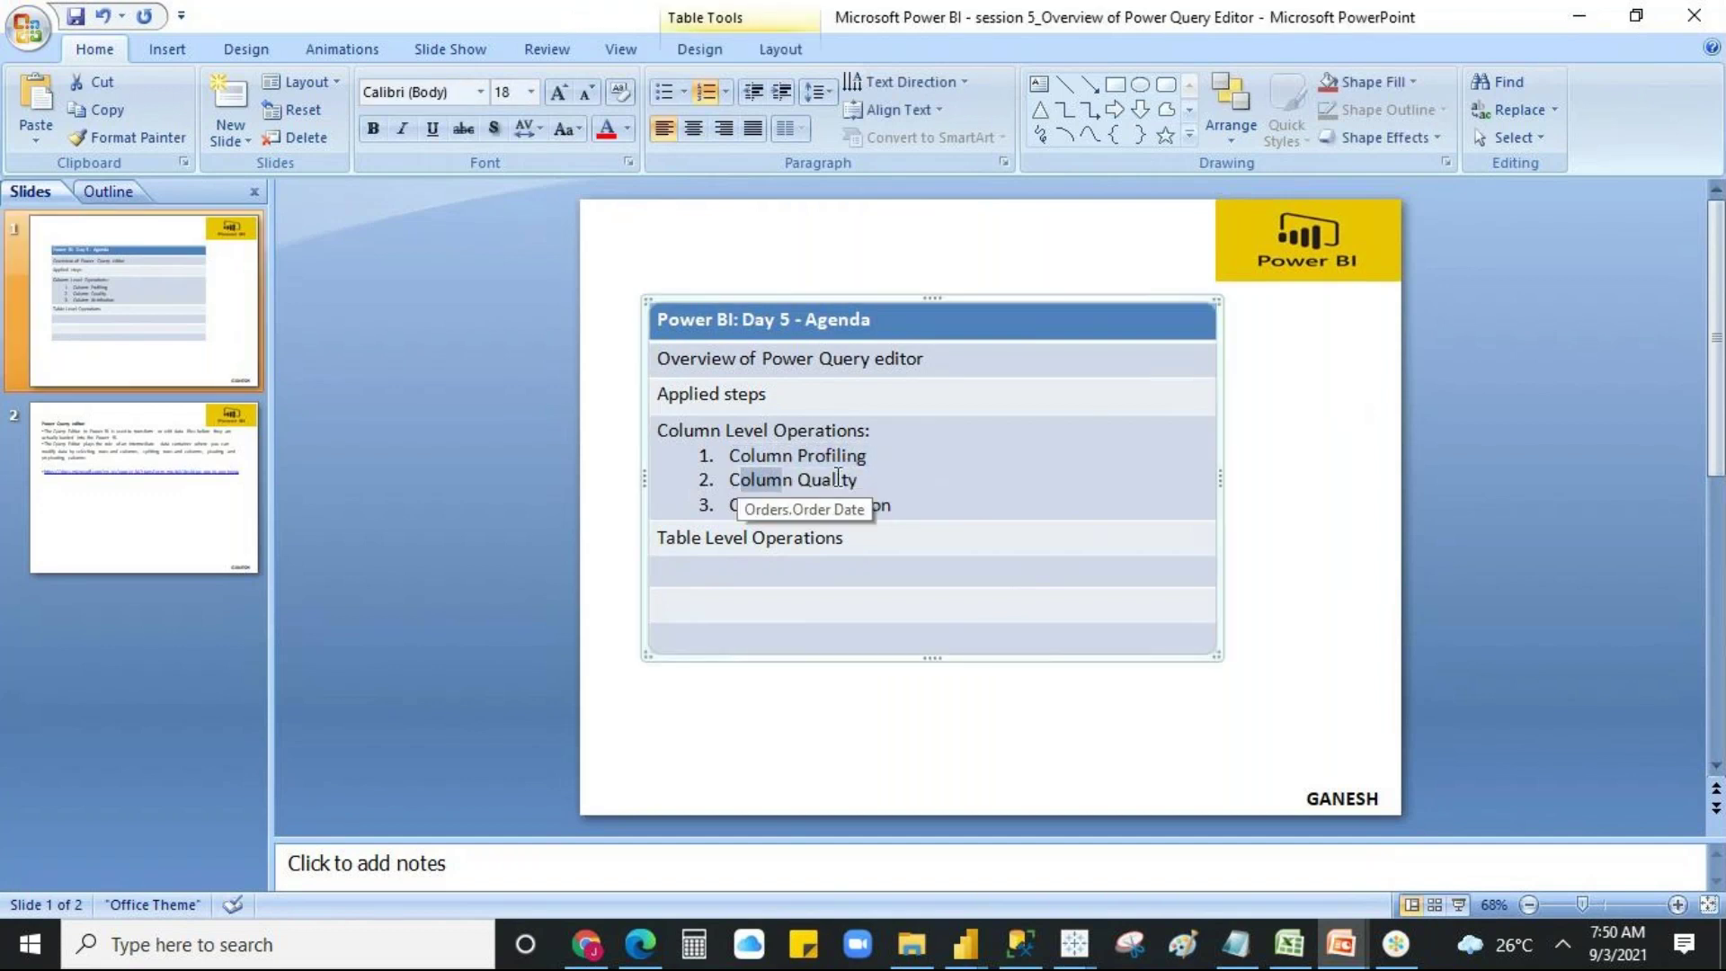
left_click(742, 501)
triple_click(743, 502)
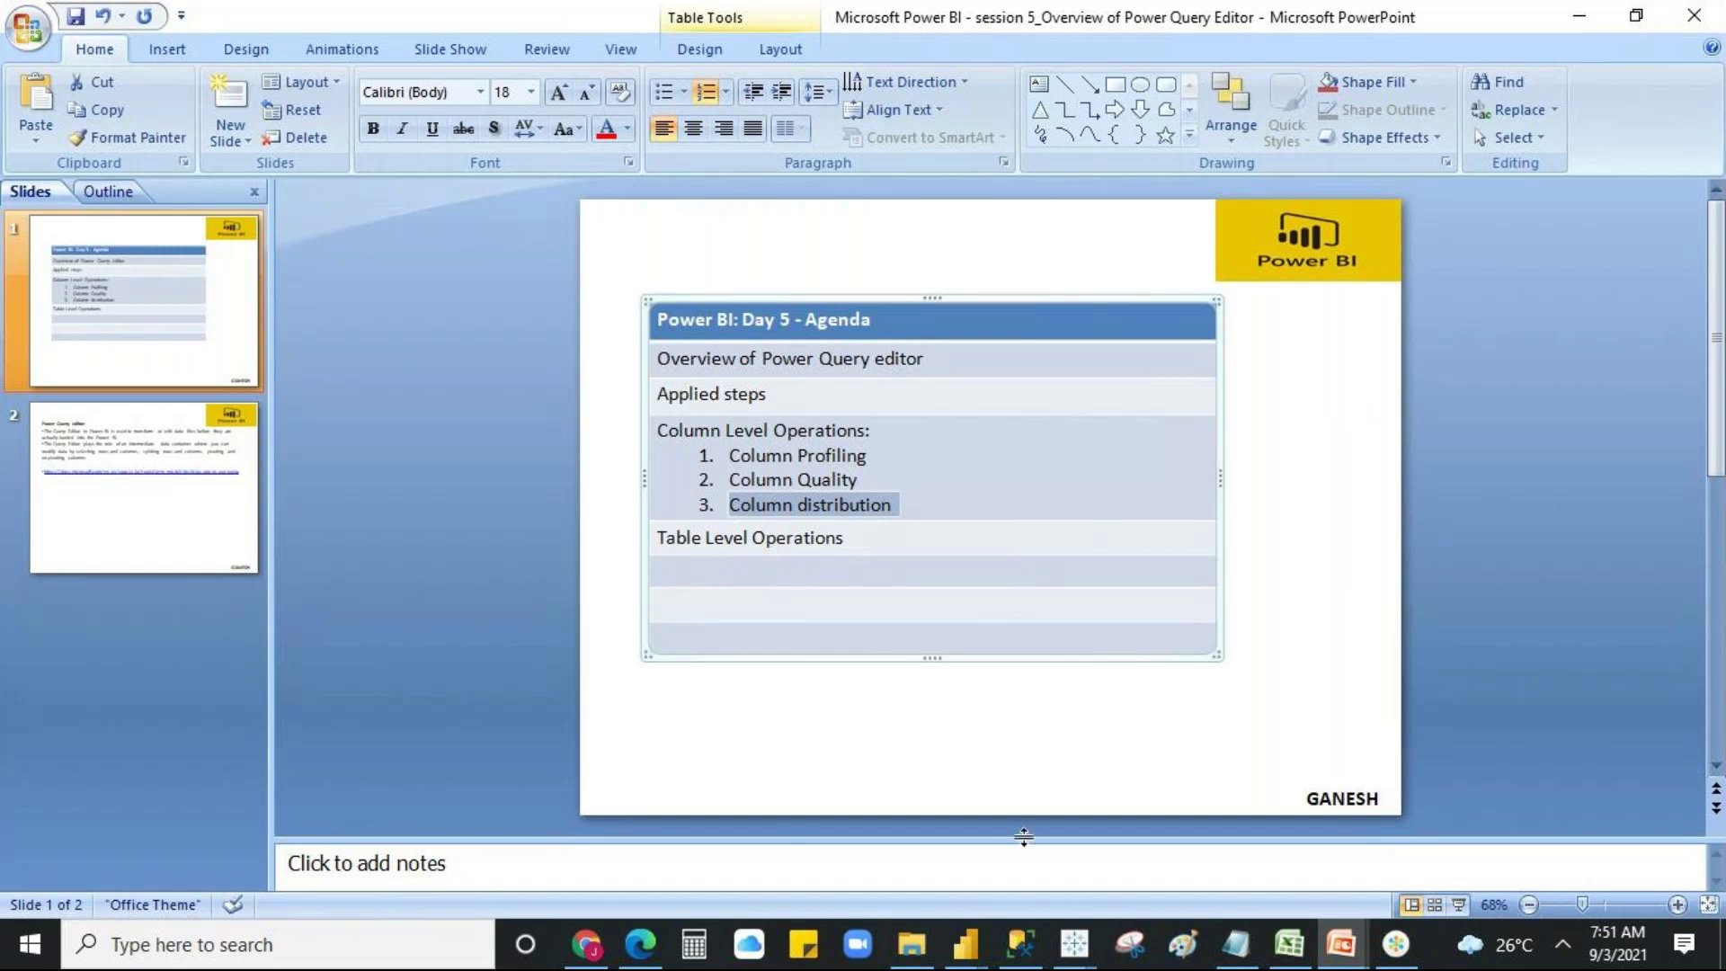
left_click(1580, 16)
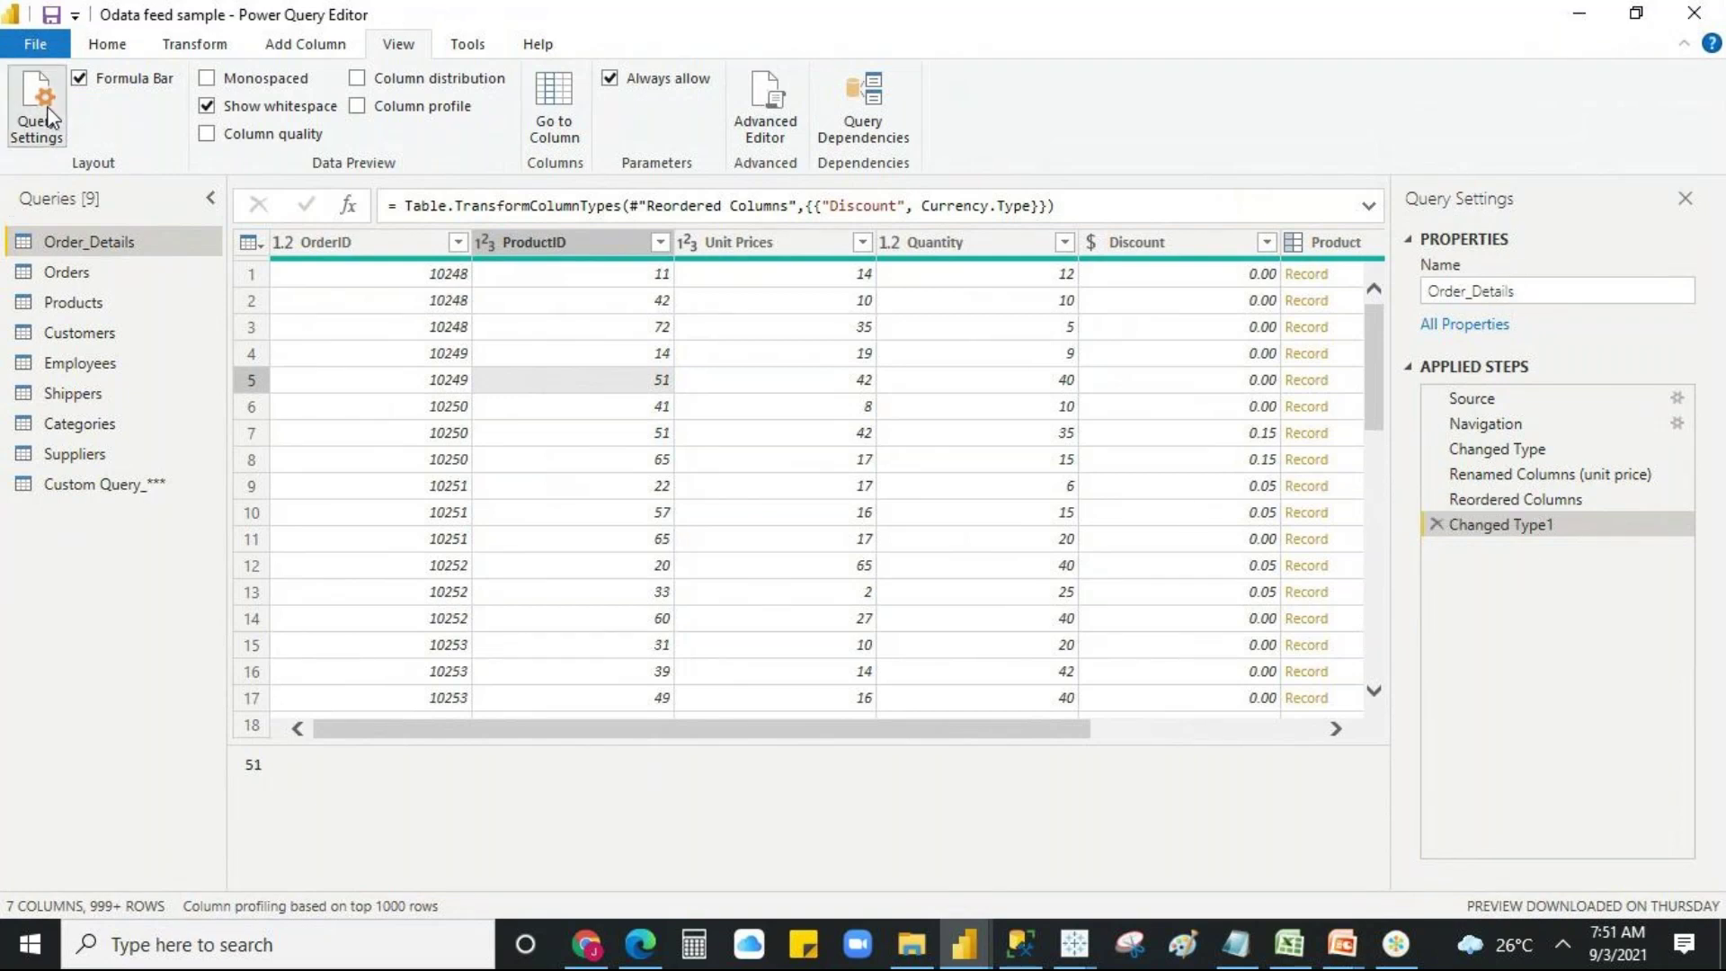
- Hide and restore the Query Settings pane, then examine the Order_Details column headers across to the Order column
left_click(1684, 198)
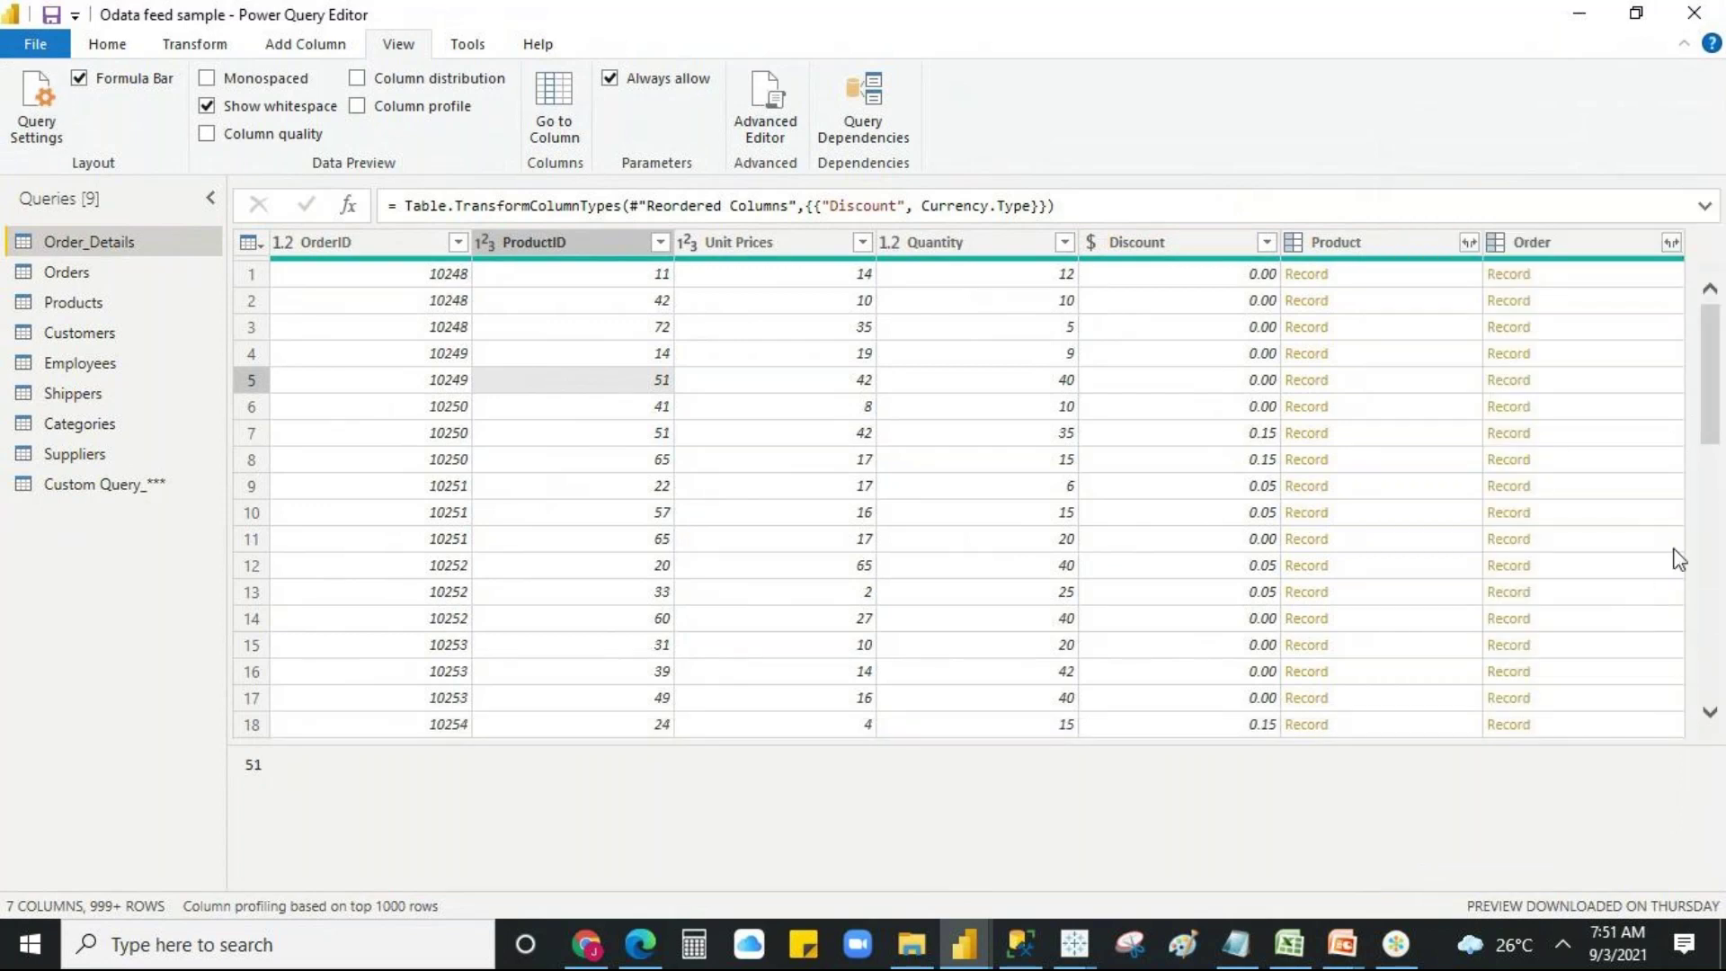
left_click(54, 126)
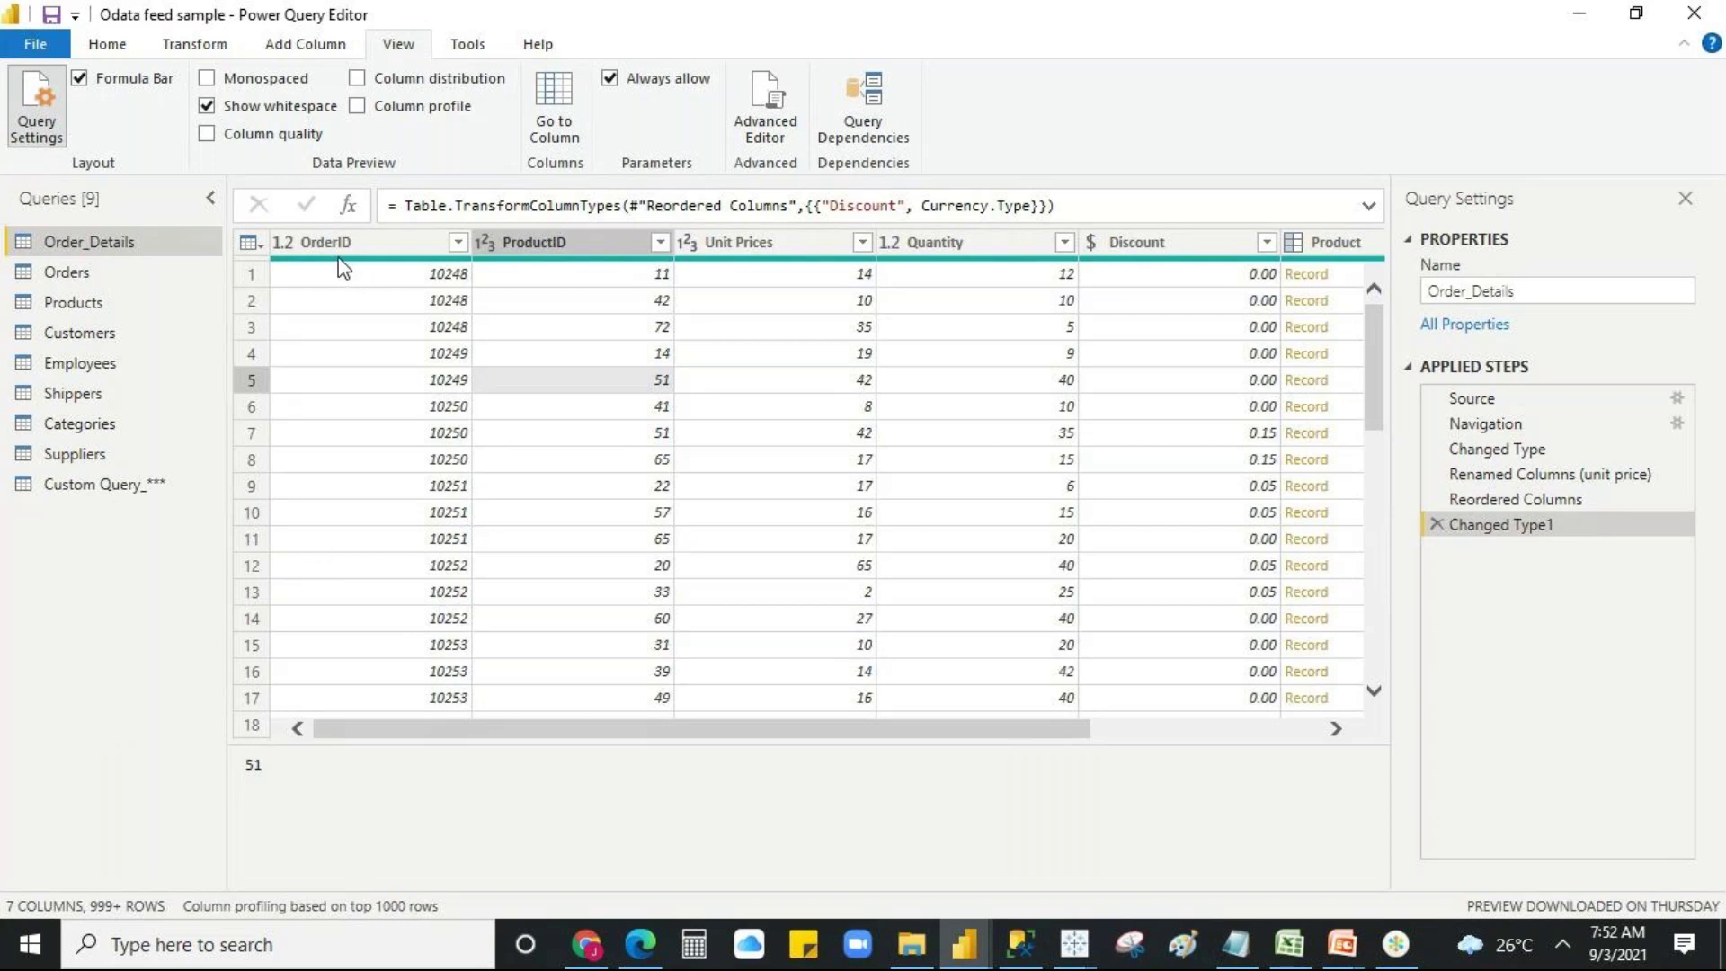
mouse_move(350, 268)
mouse_move(745, 269)
left_click_drag(964, 729, 1194, 730)
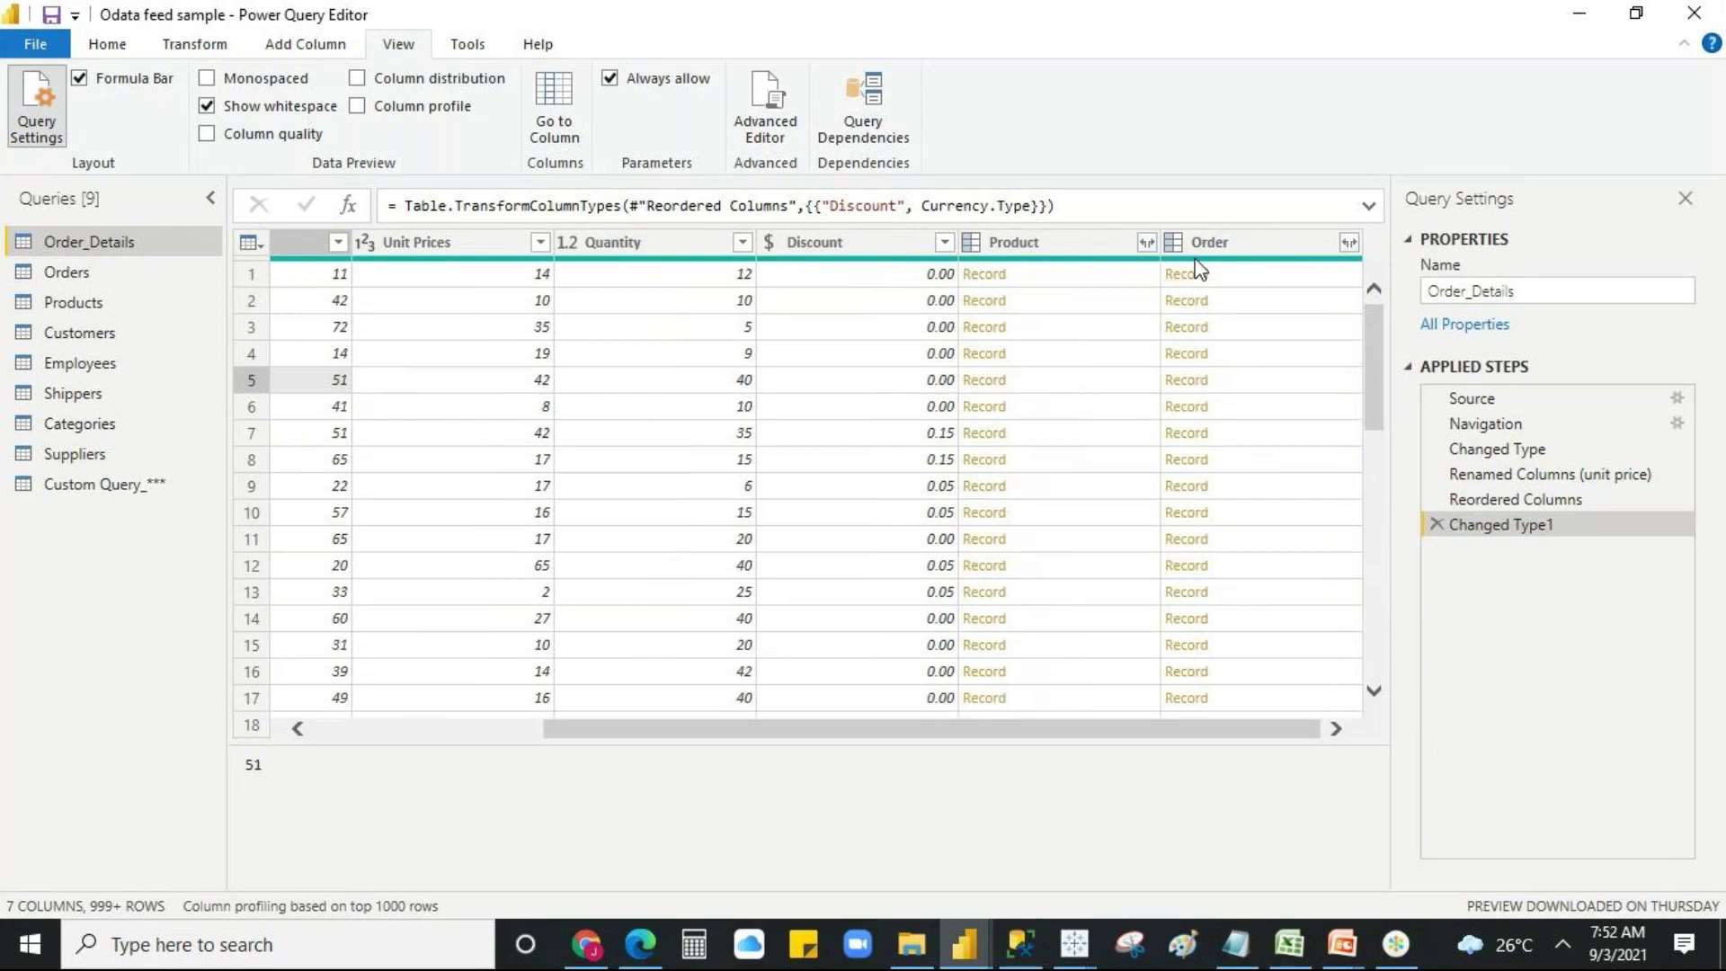
- Inspect the quality summaries of the Order column in Order_Details and the Keyword column in Custom Query_***
mouse_move(1198, 268)
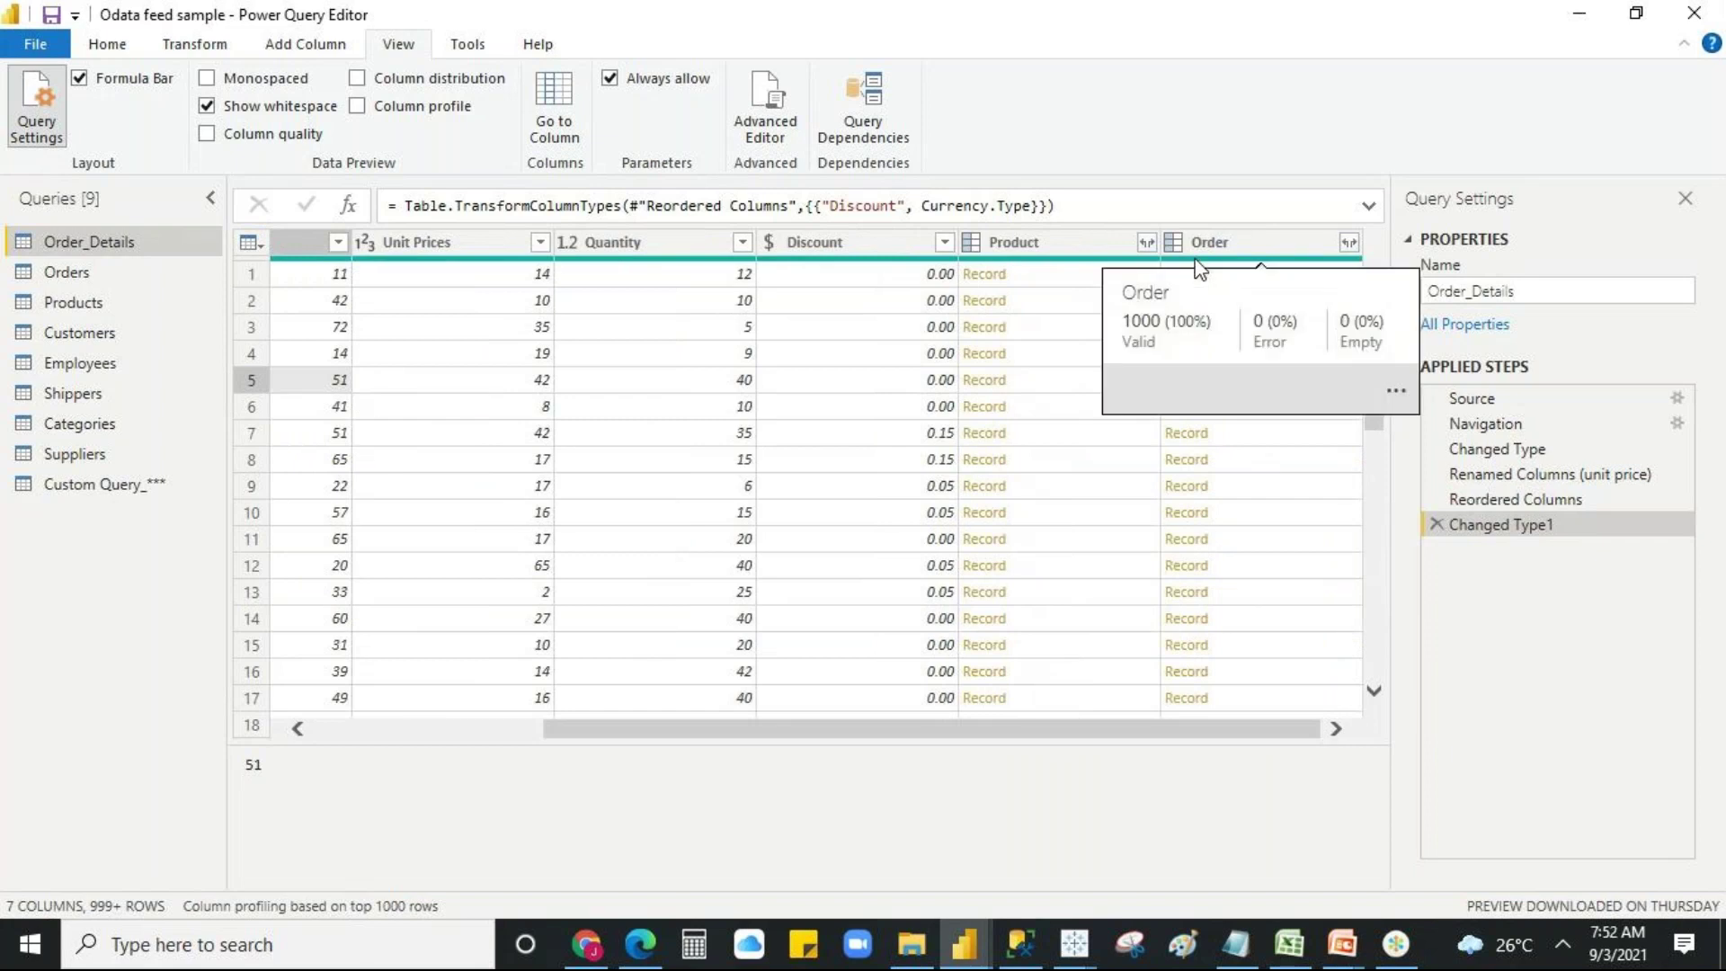
left_click(90, 490)
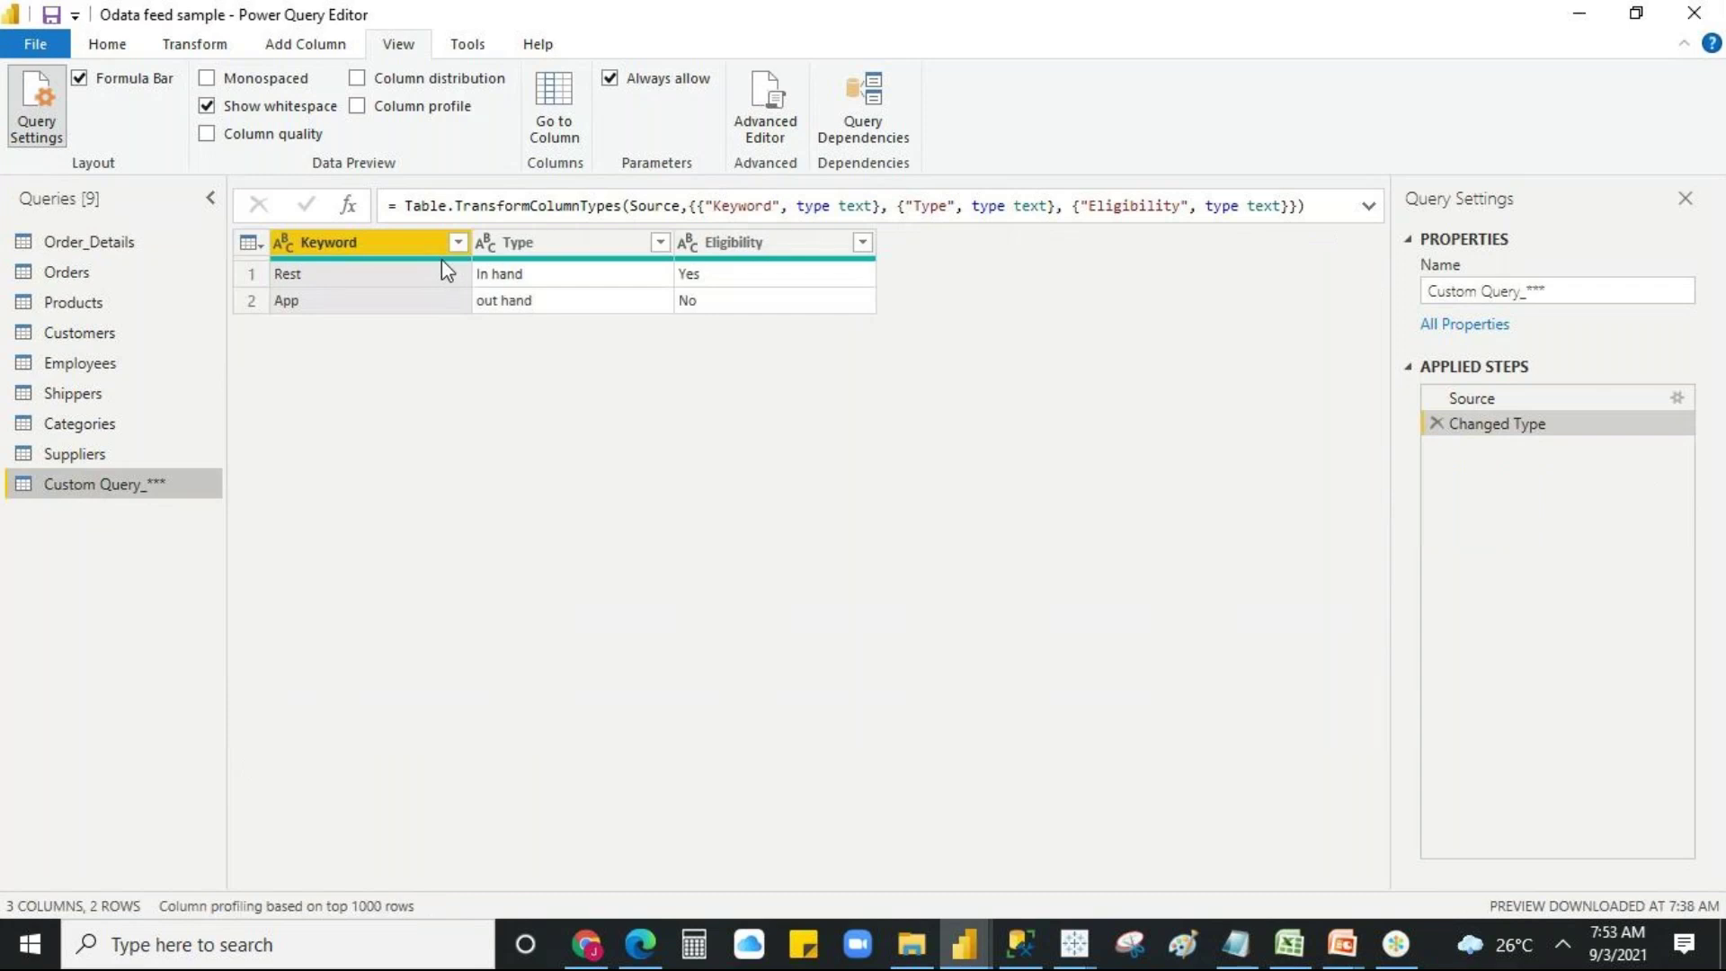
mouse_move(441, 261)
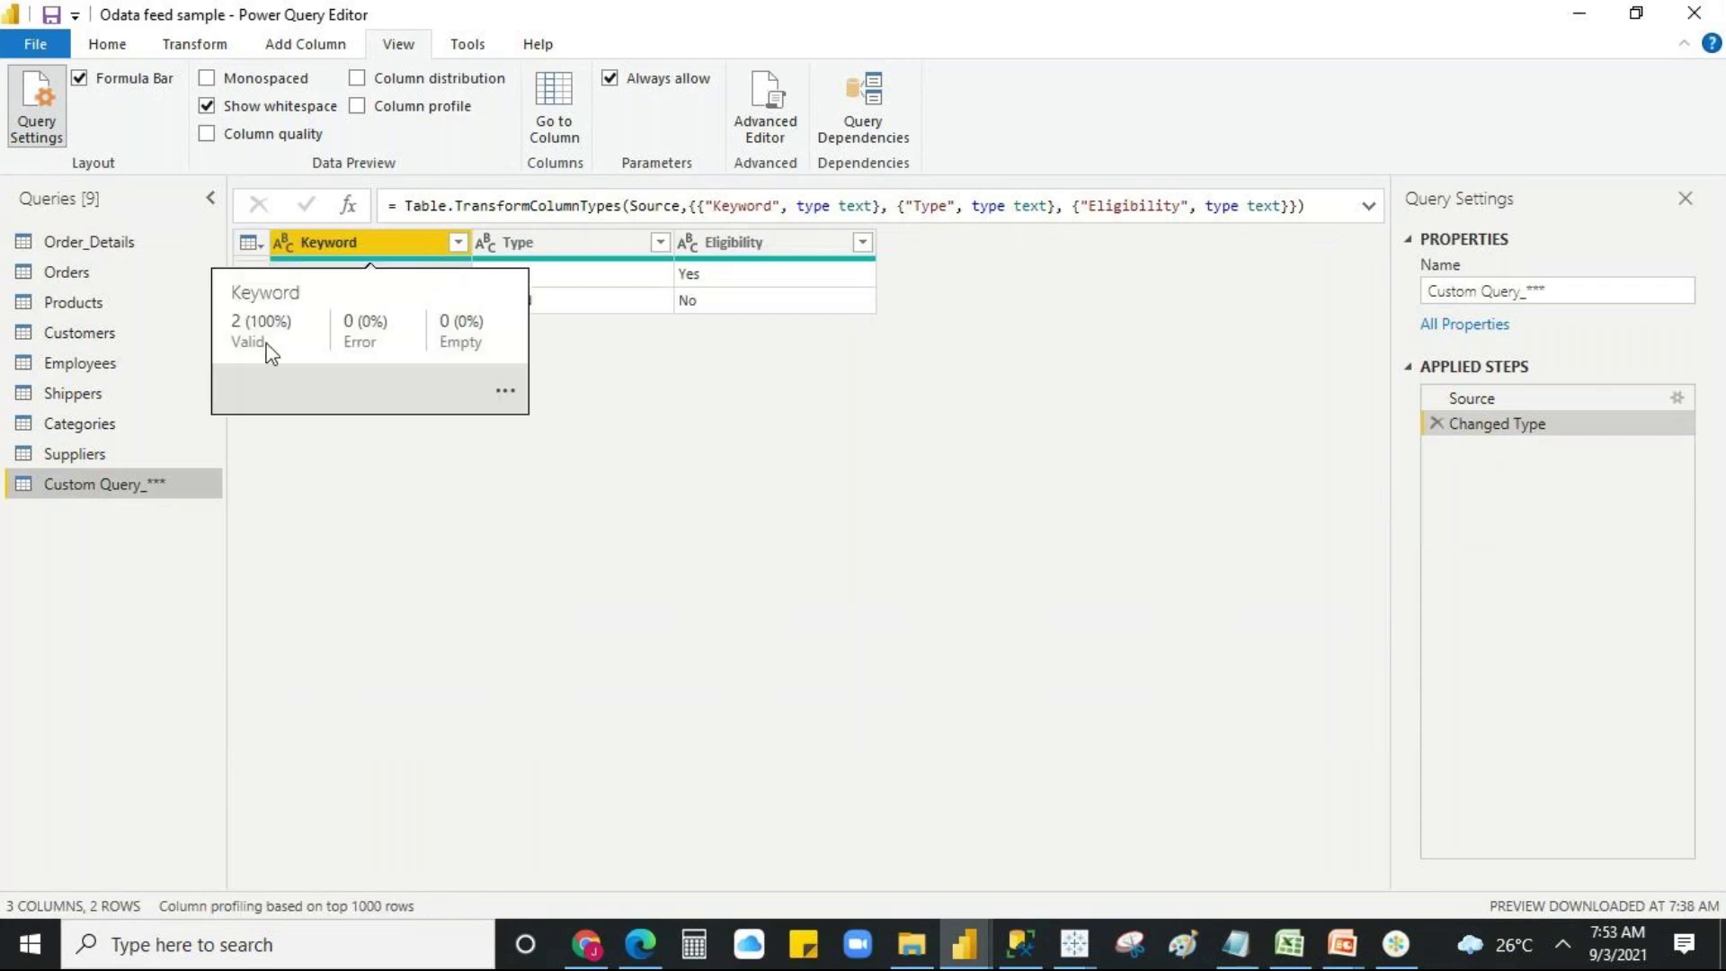
- Switch to the Suppliers query and enable Column quality for the data preview, toggling it off and on again
left_click(75, 454)
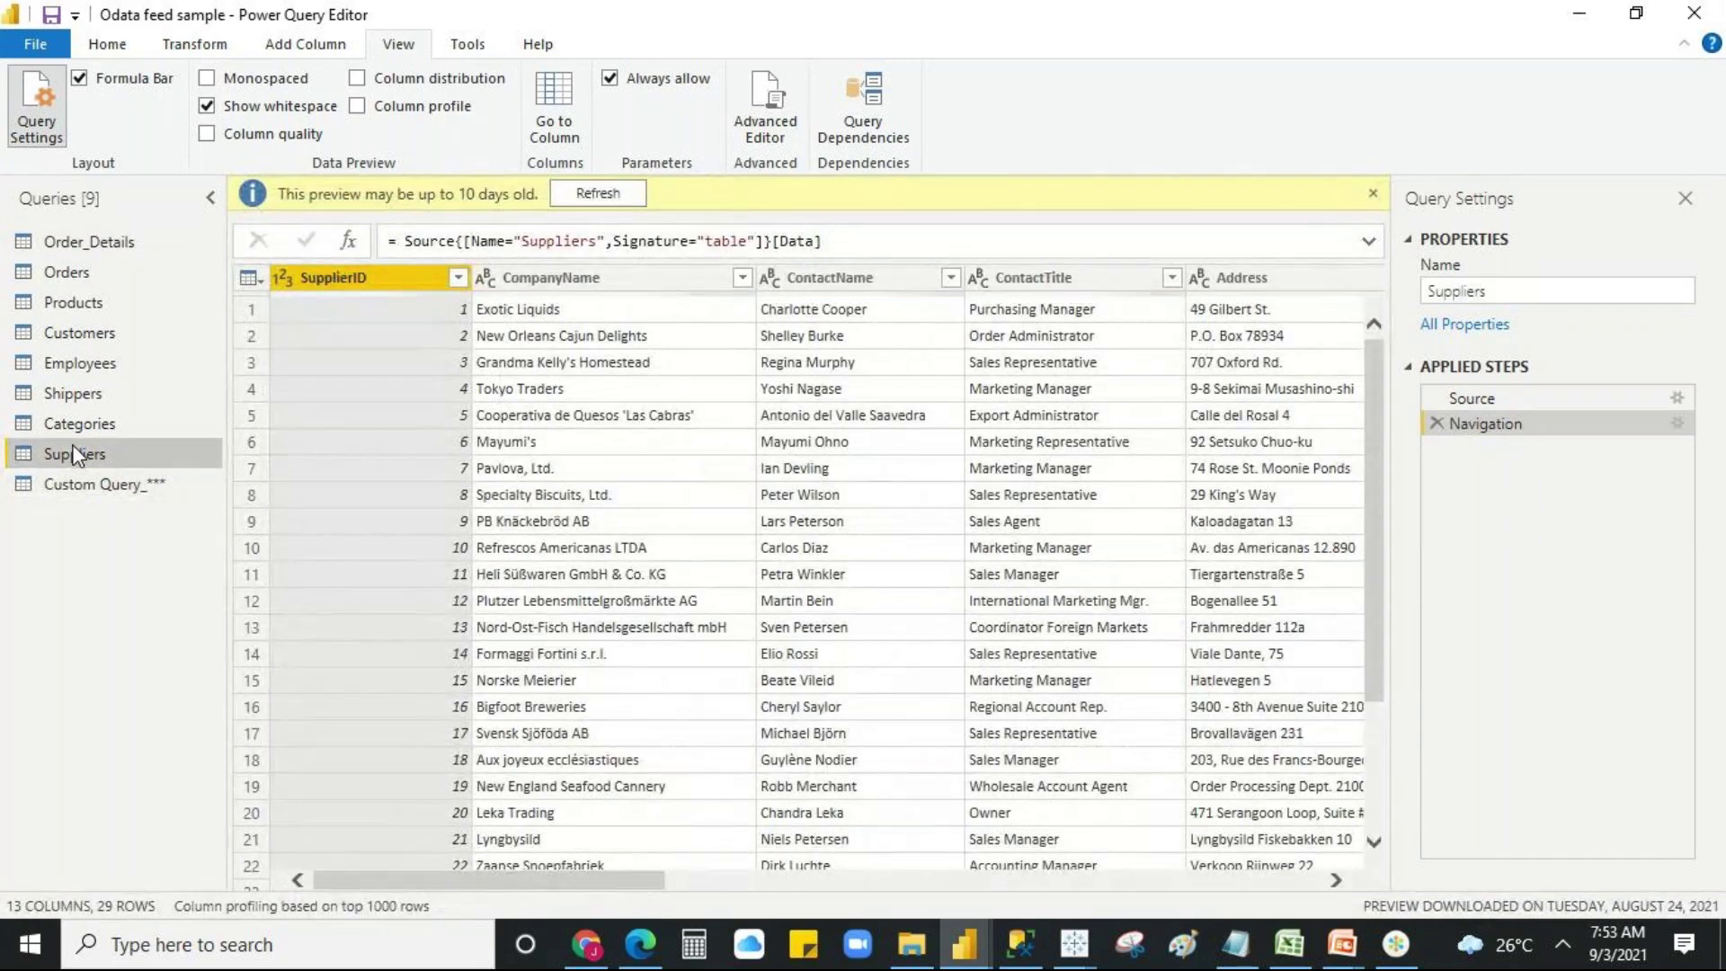
left_click(267, 136)
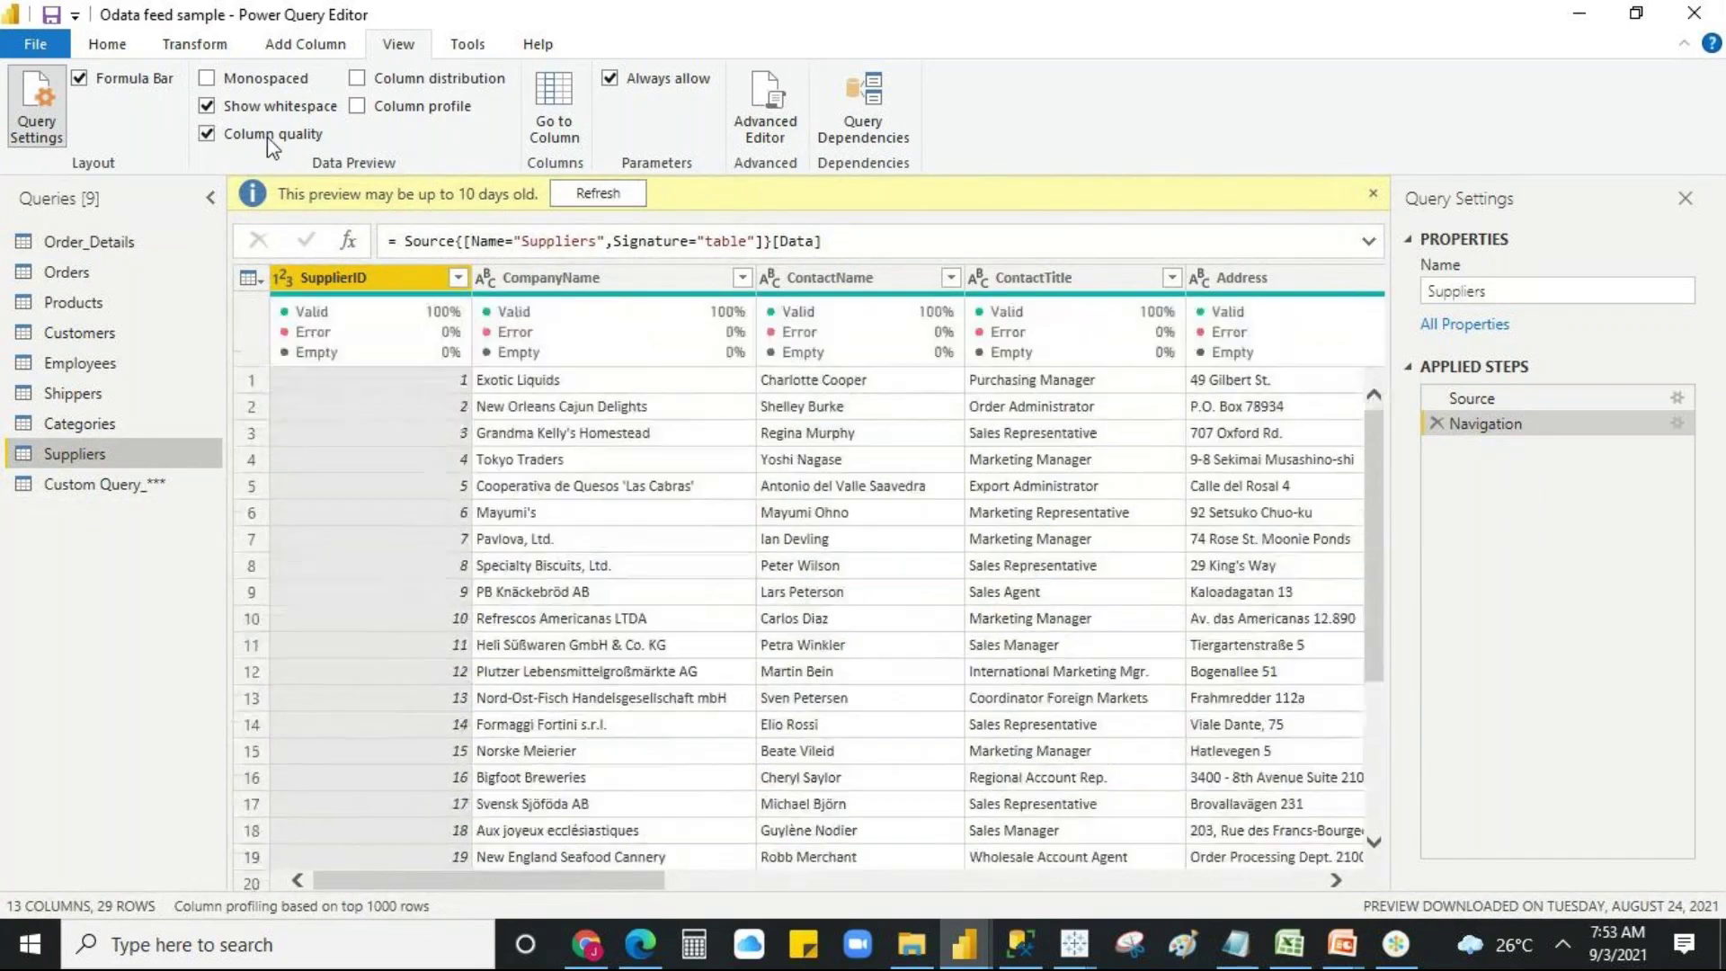
left_click(267, 137)
left_click(267, 137)
mouse_move(390, 363)
- Open Replace Errors from the SupplierID column's quality metrics, then cancel it without entering a value
right_click(379, 335)
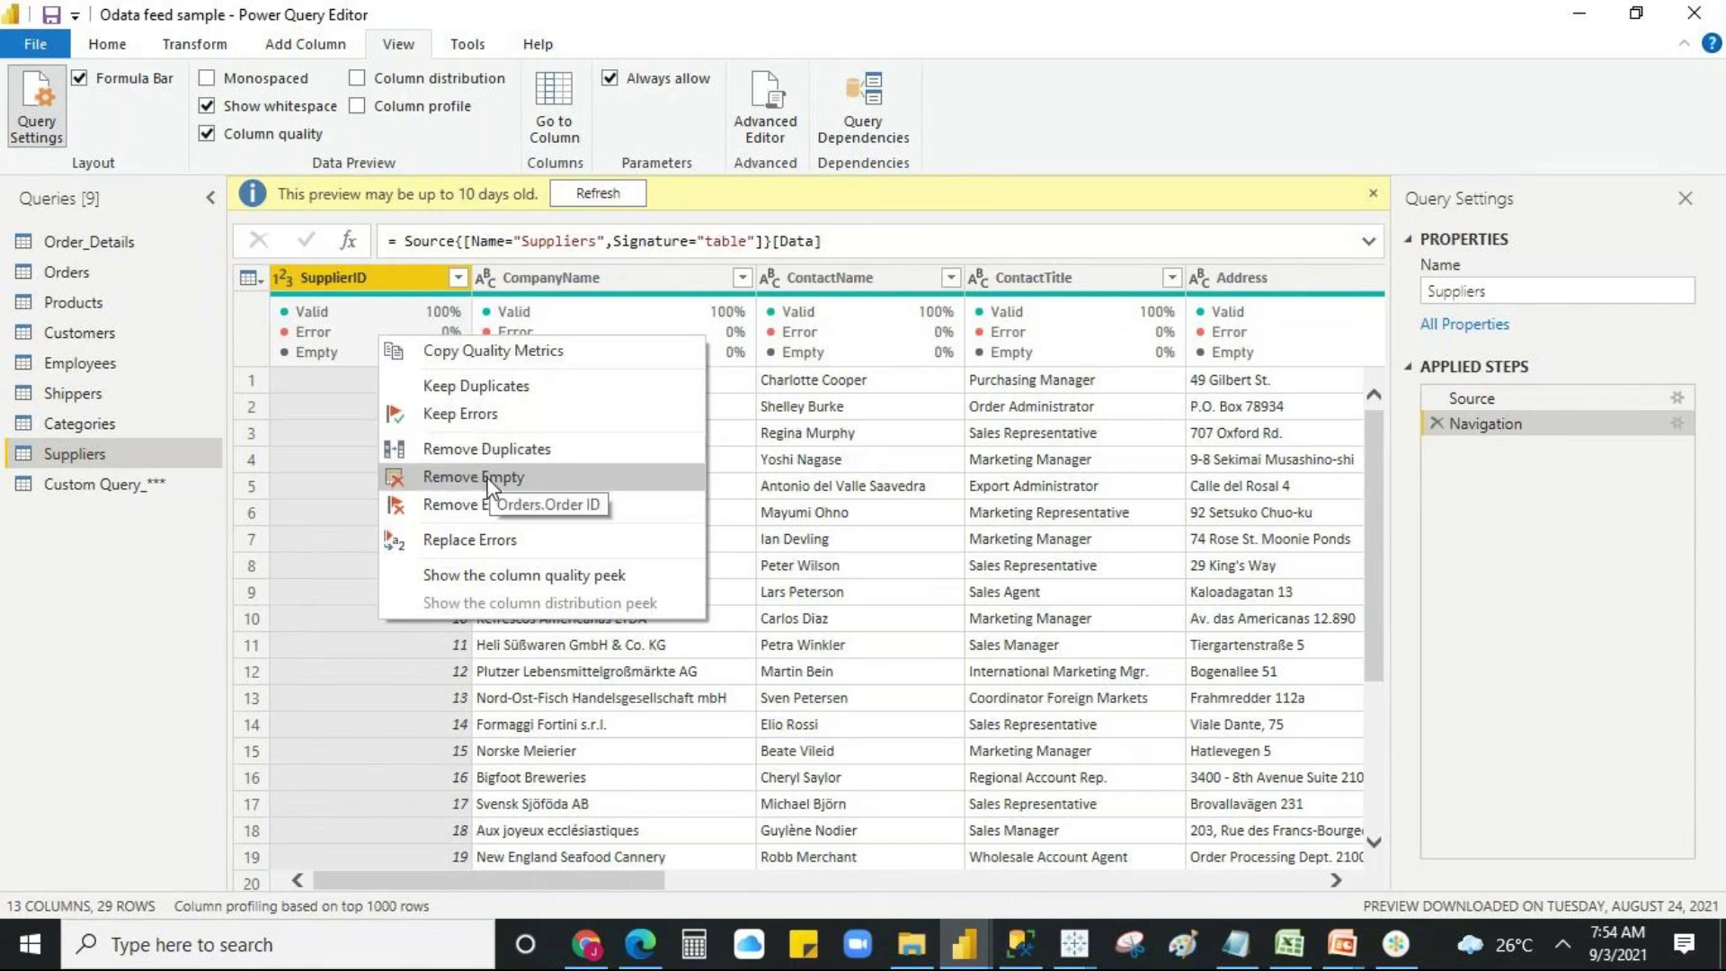
left_click(503, 540)
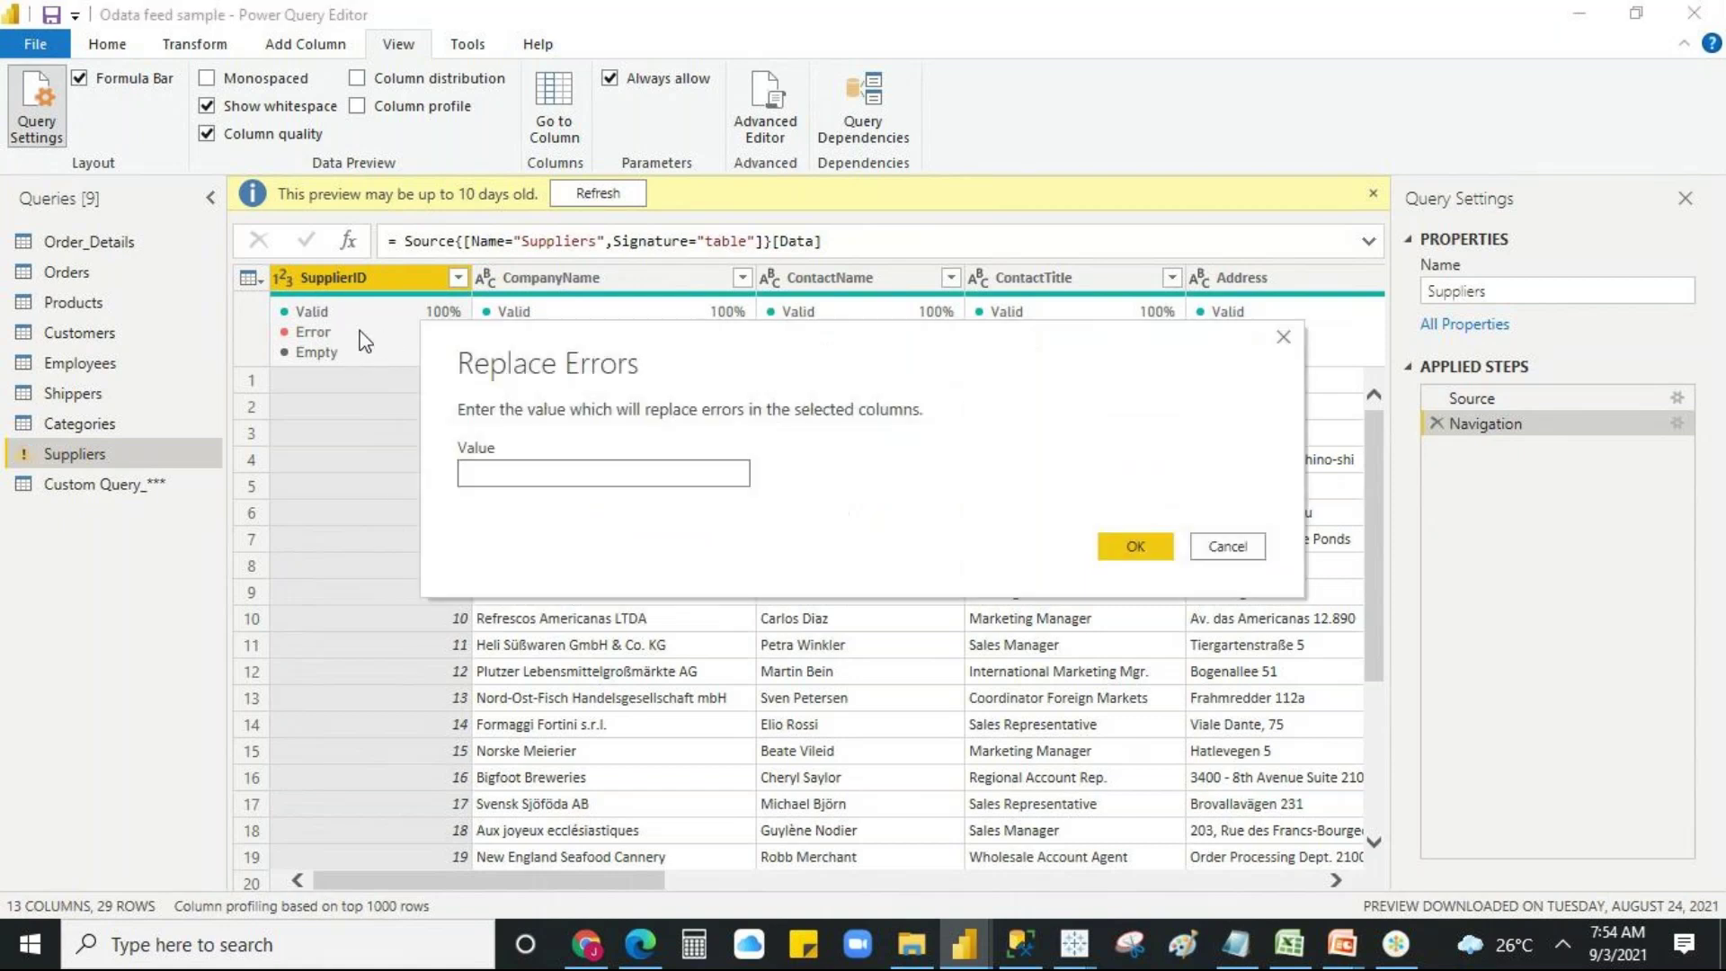
left_click(1228, 547)
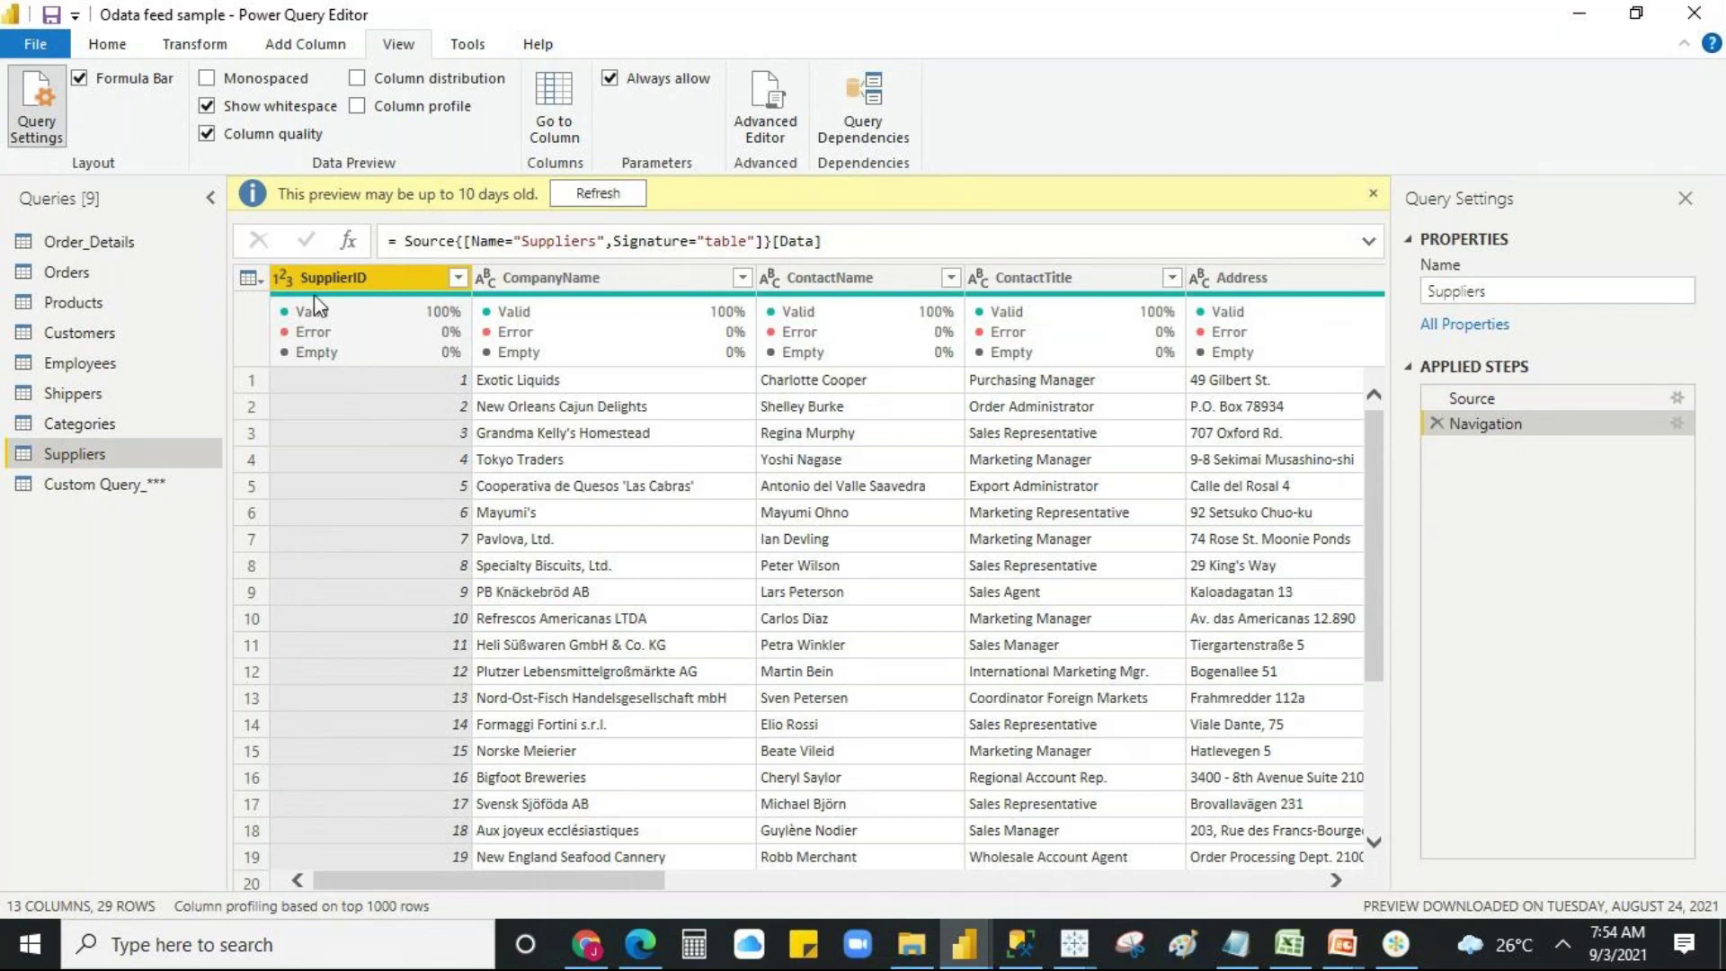
- Show and hide the Column profile for SupplierID in Suppliers, and turn off Column quality
mouse_move(314, 301)
left_click(373, 108)
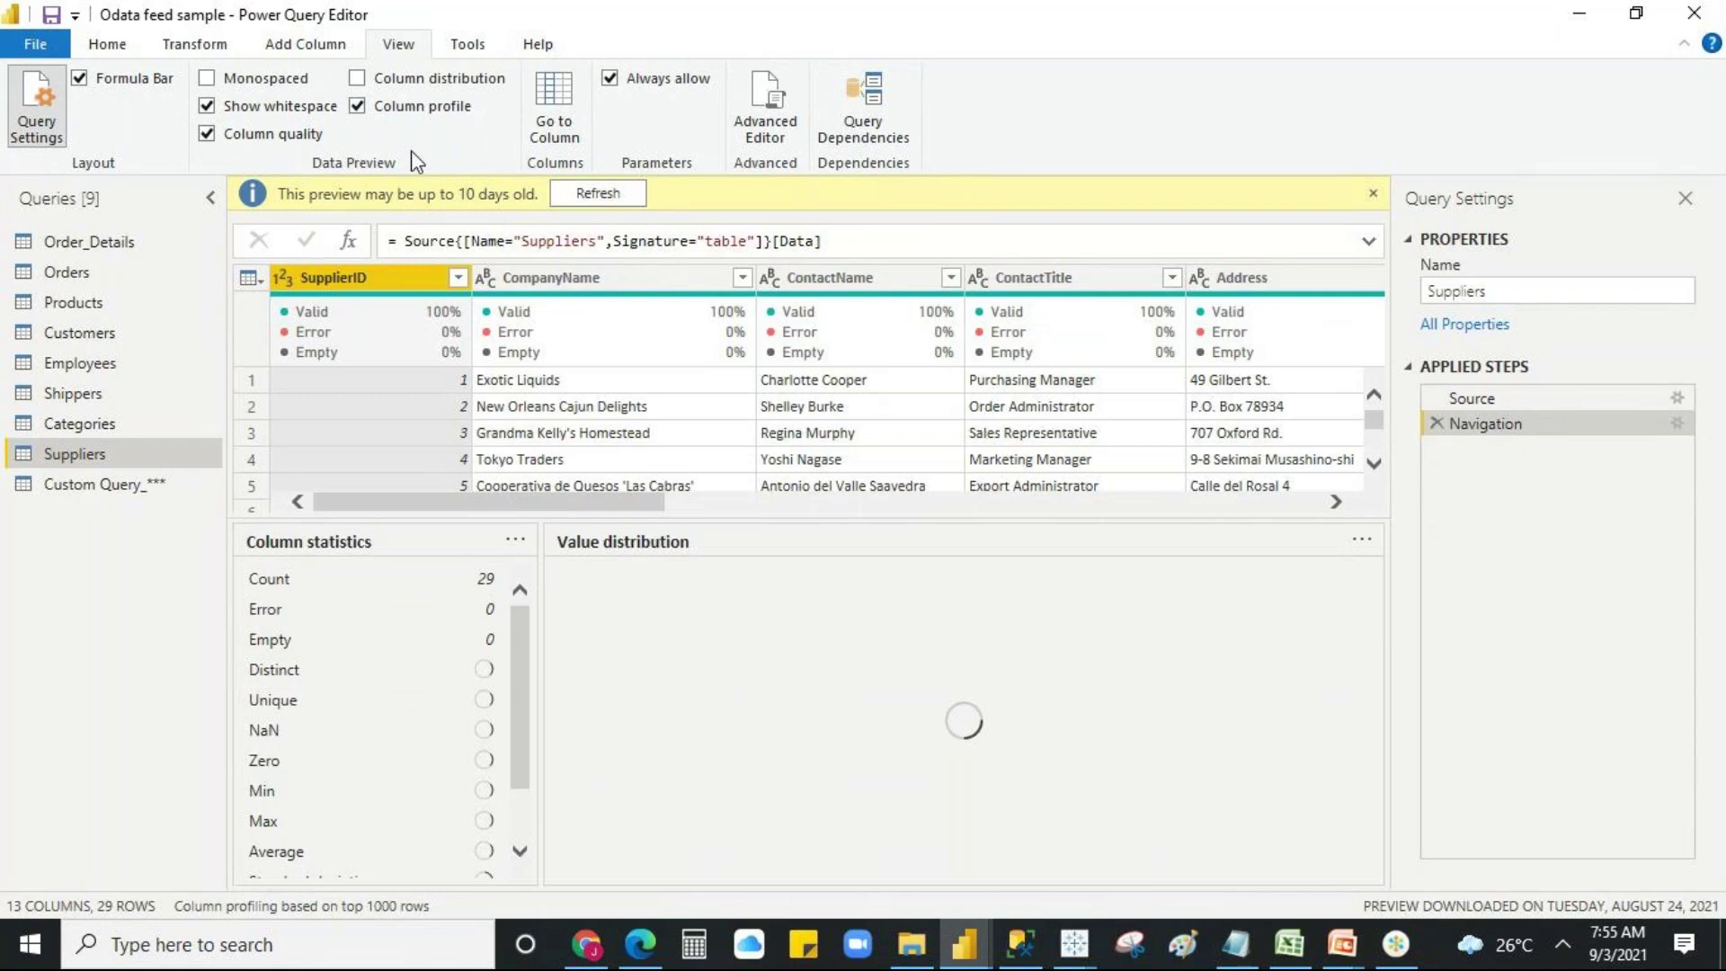
left_click(412, 108)
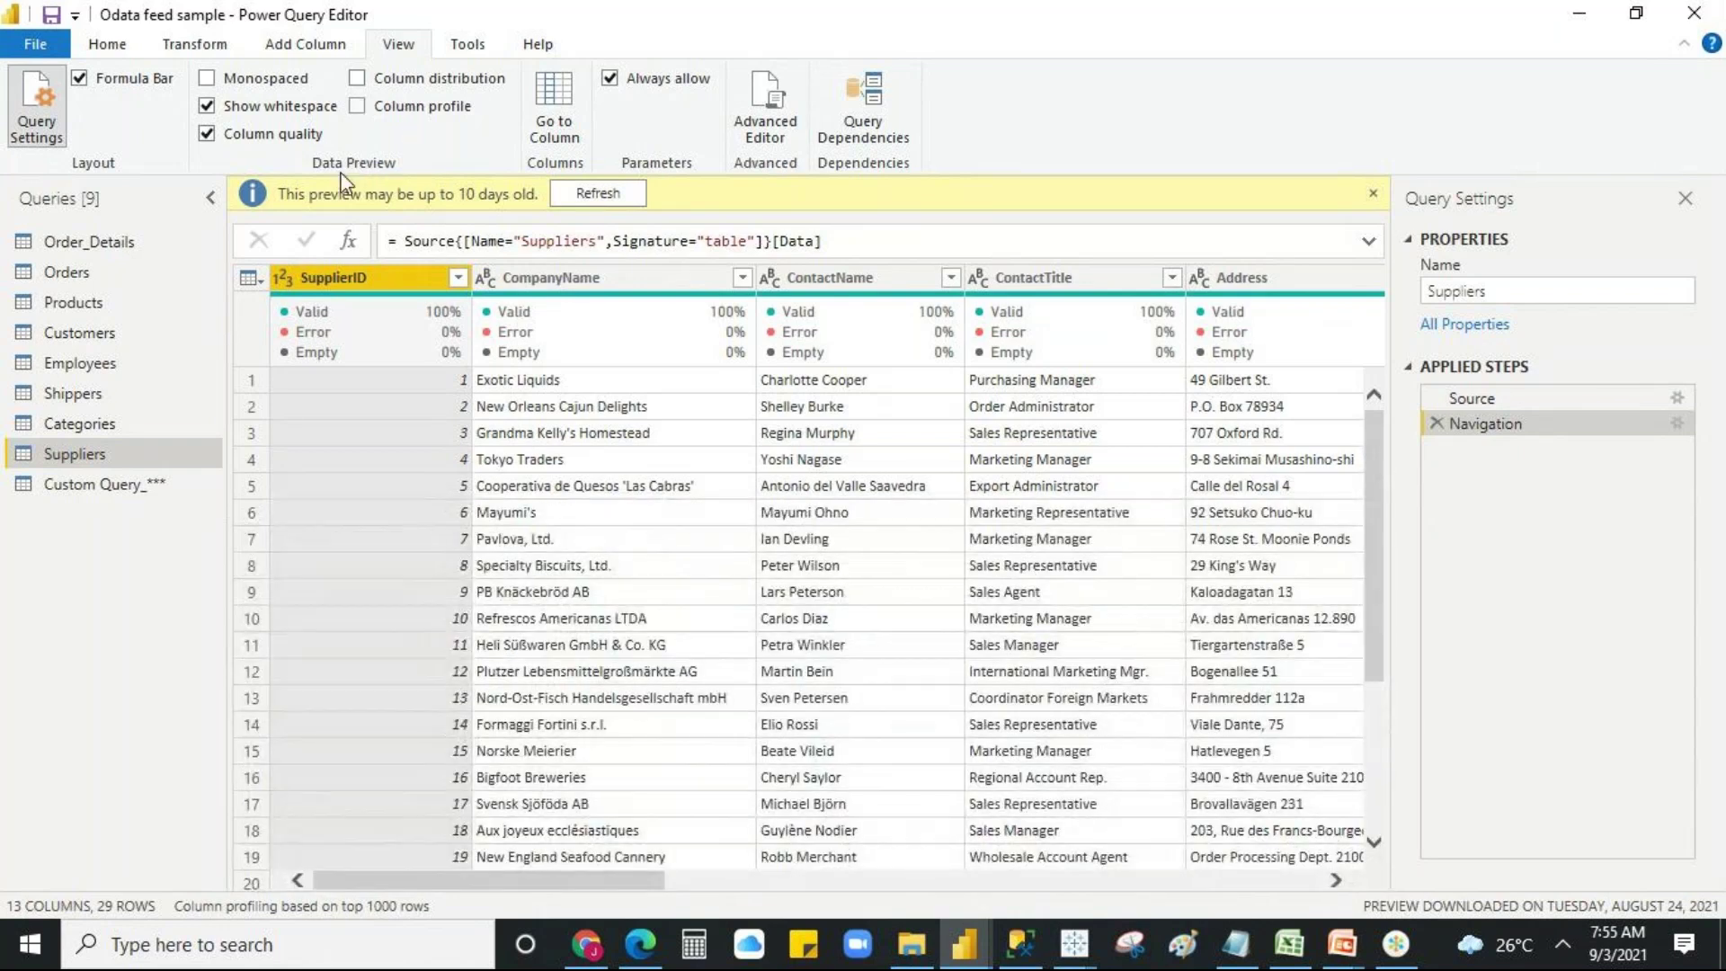
left_click(279, 134)
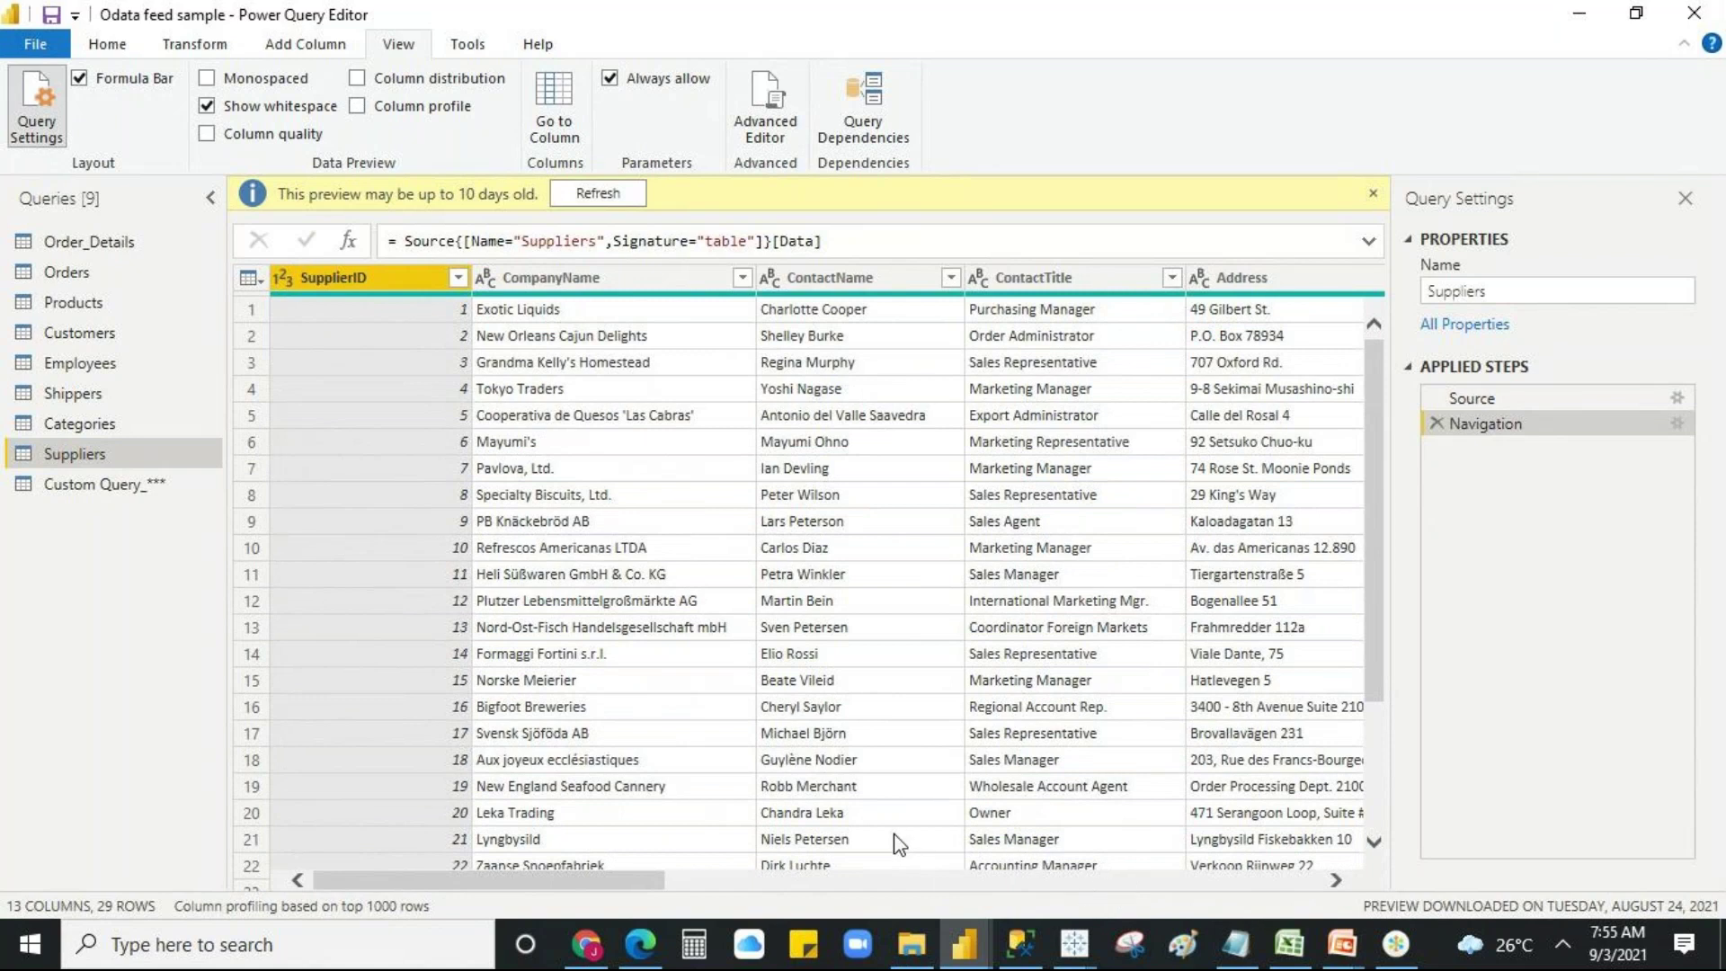
- Switch to Chrome and open the Gmail inbox
left_click(1415, 944)
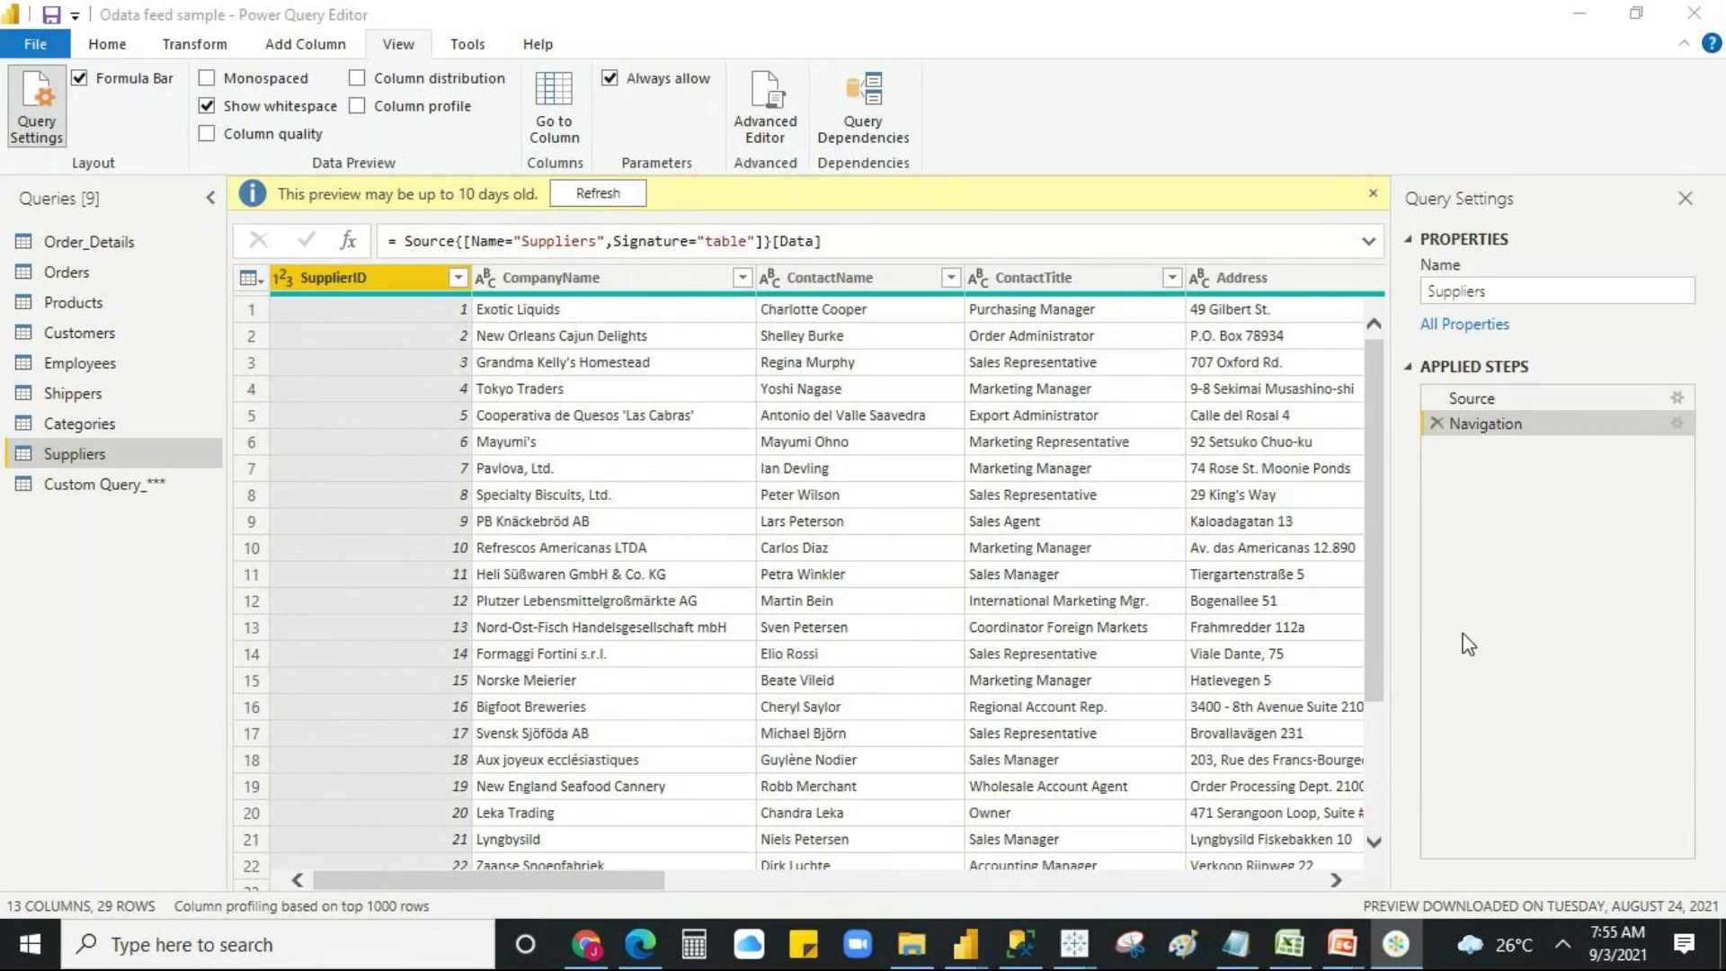
left_click(602, 950)
left_click(1174, 62)
type("gmail")
left_click(216, 405)
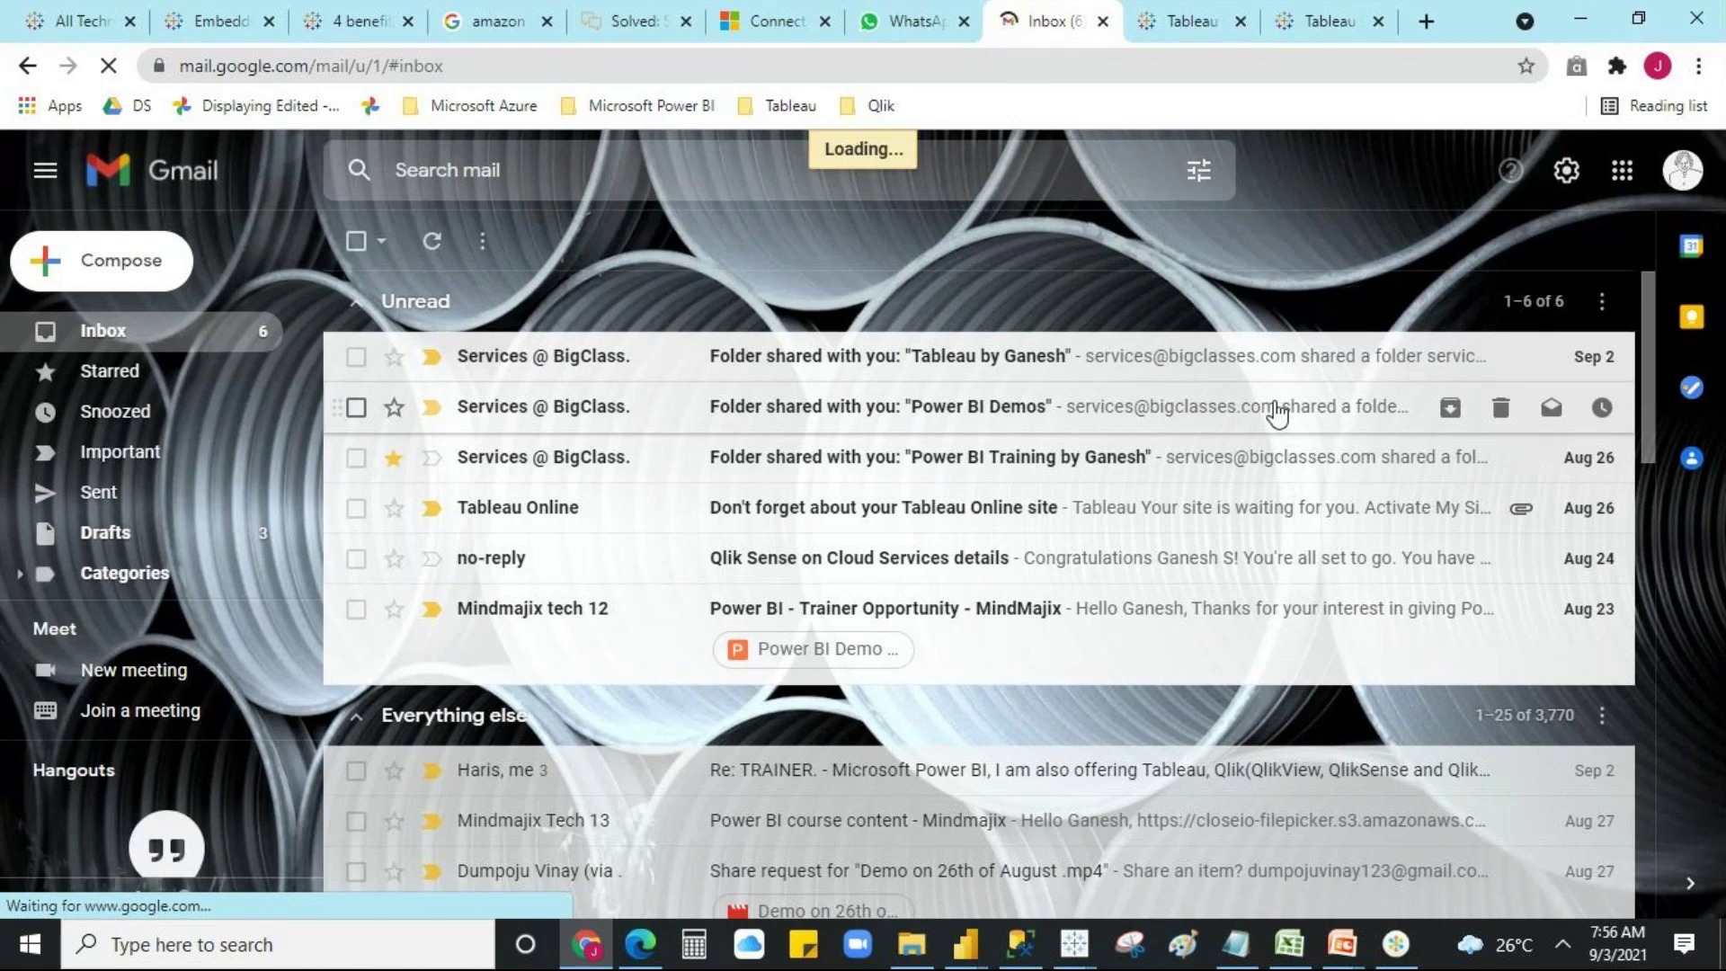
- Open the unread e-mail about the shared "Power BI Demos" folder and follow its link to the folder in Google Drive
left_click(1276, 412)
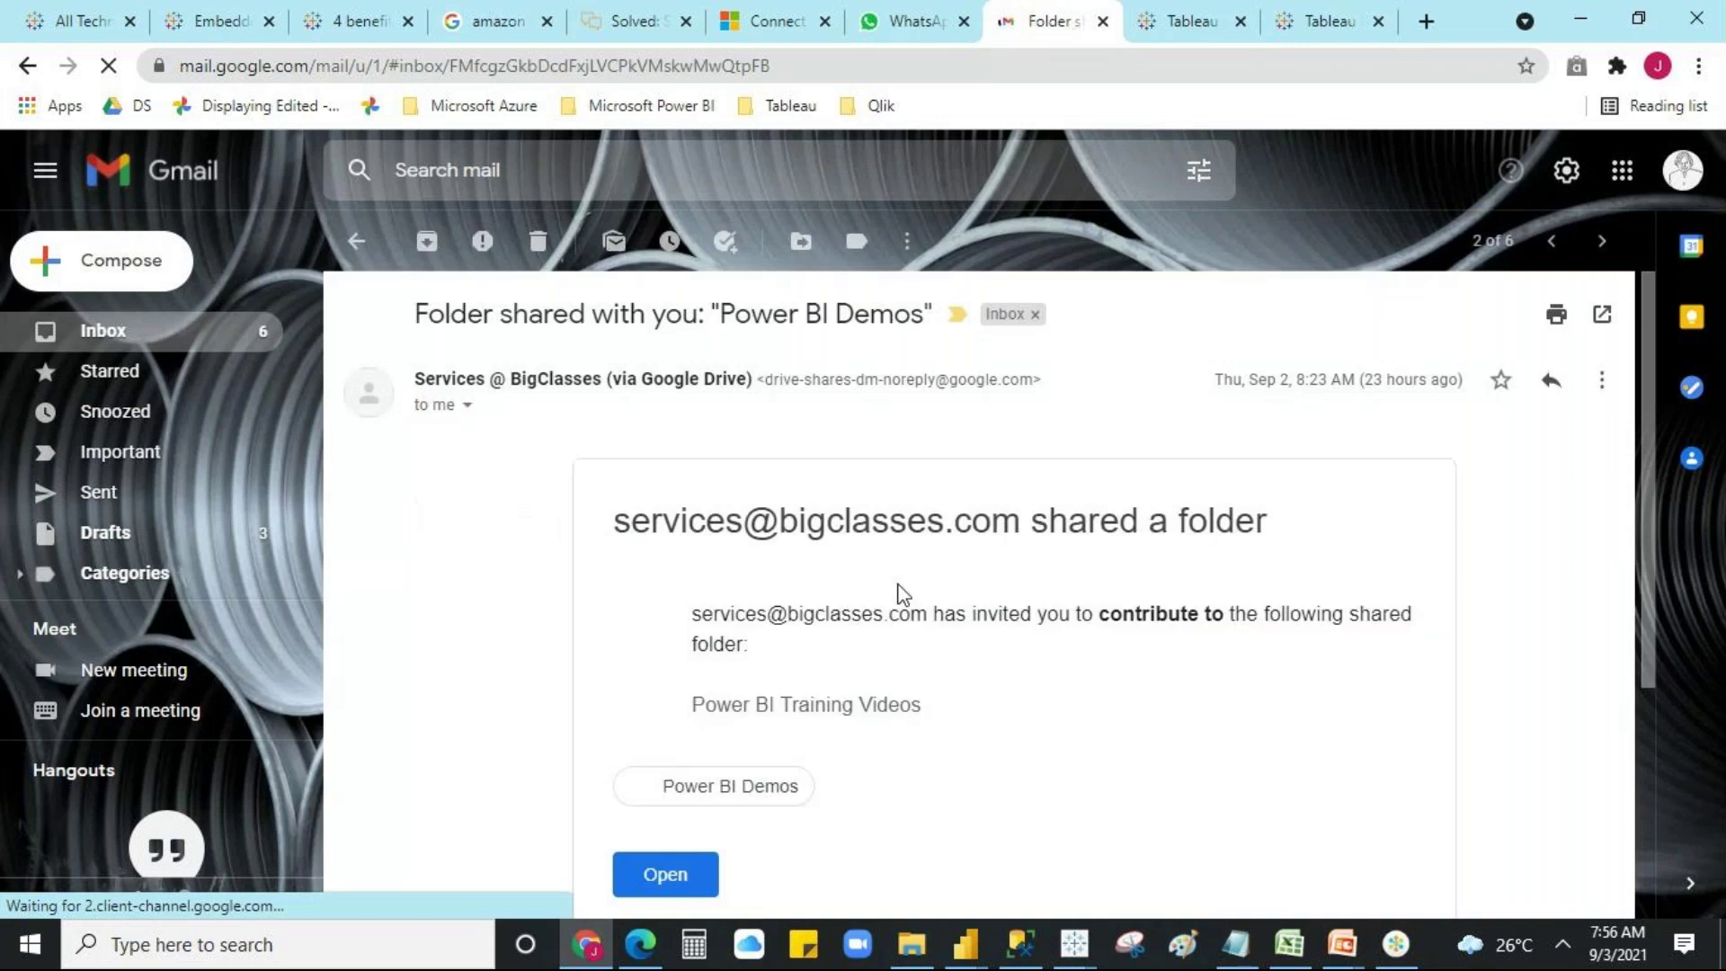
scroll(712, 822, "down", 3)
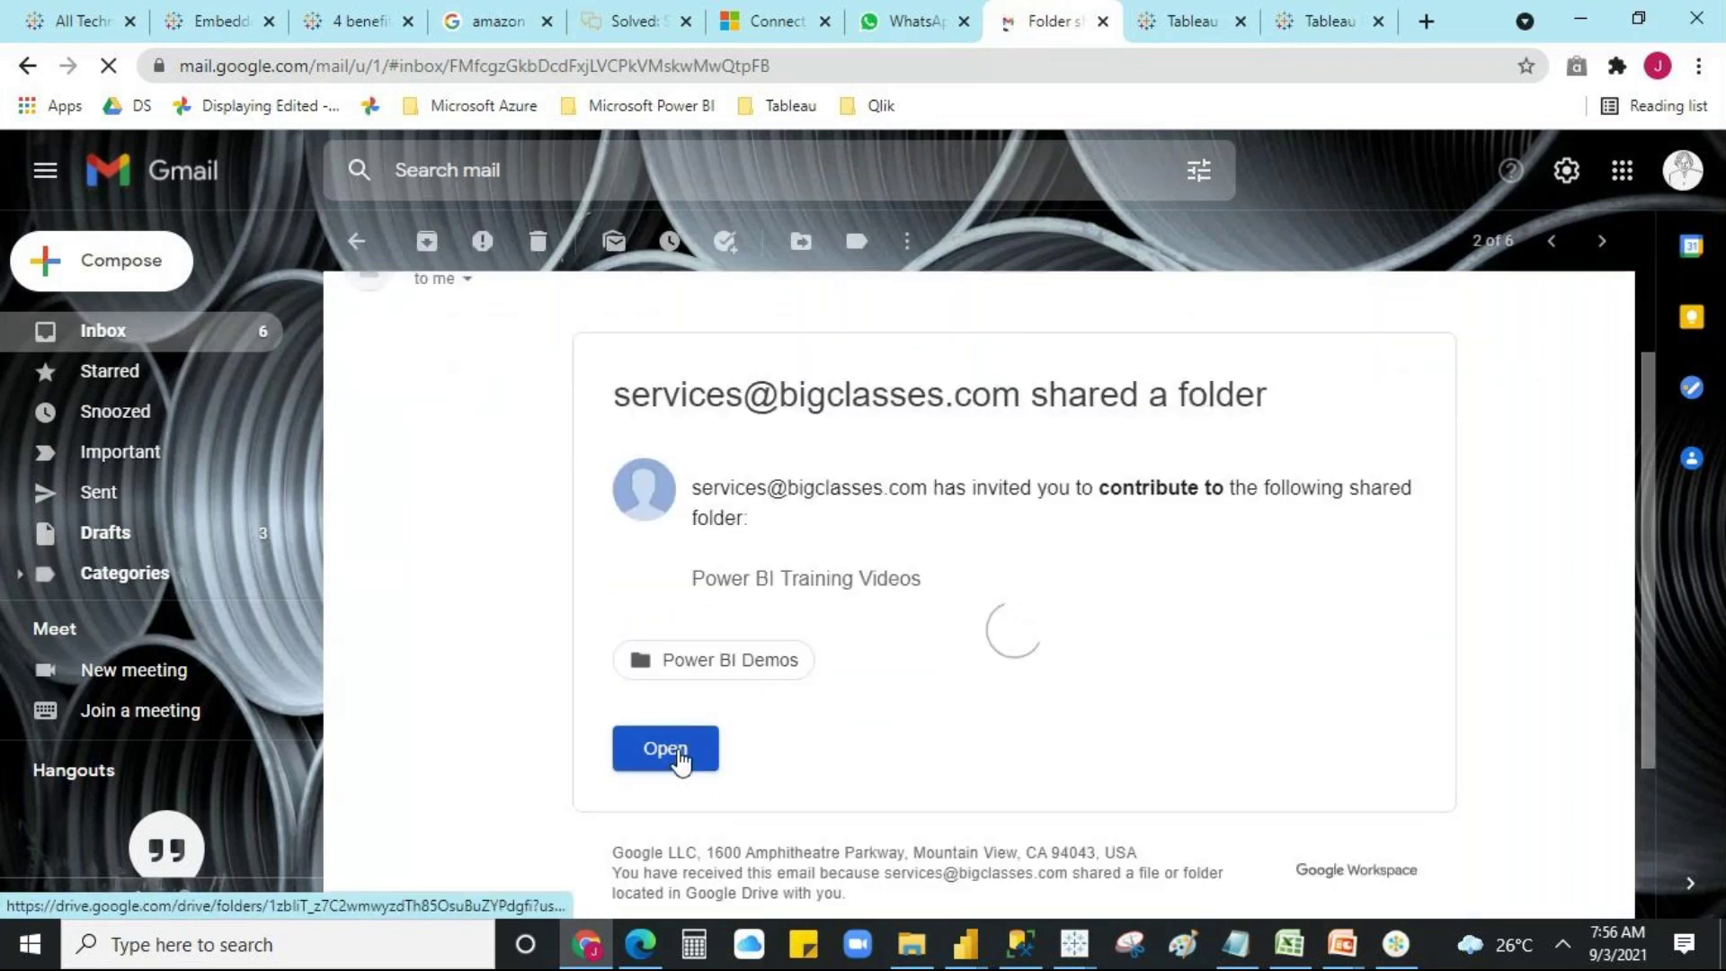
left_click(680, 753)
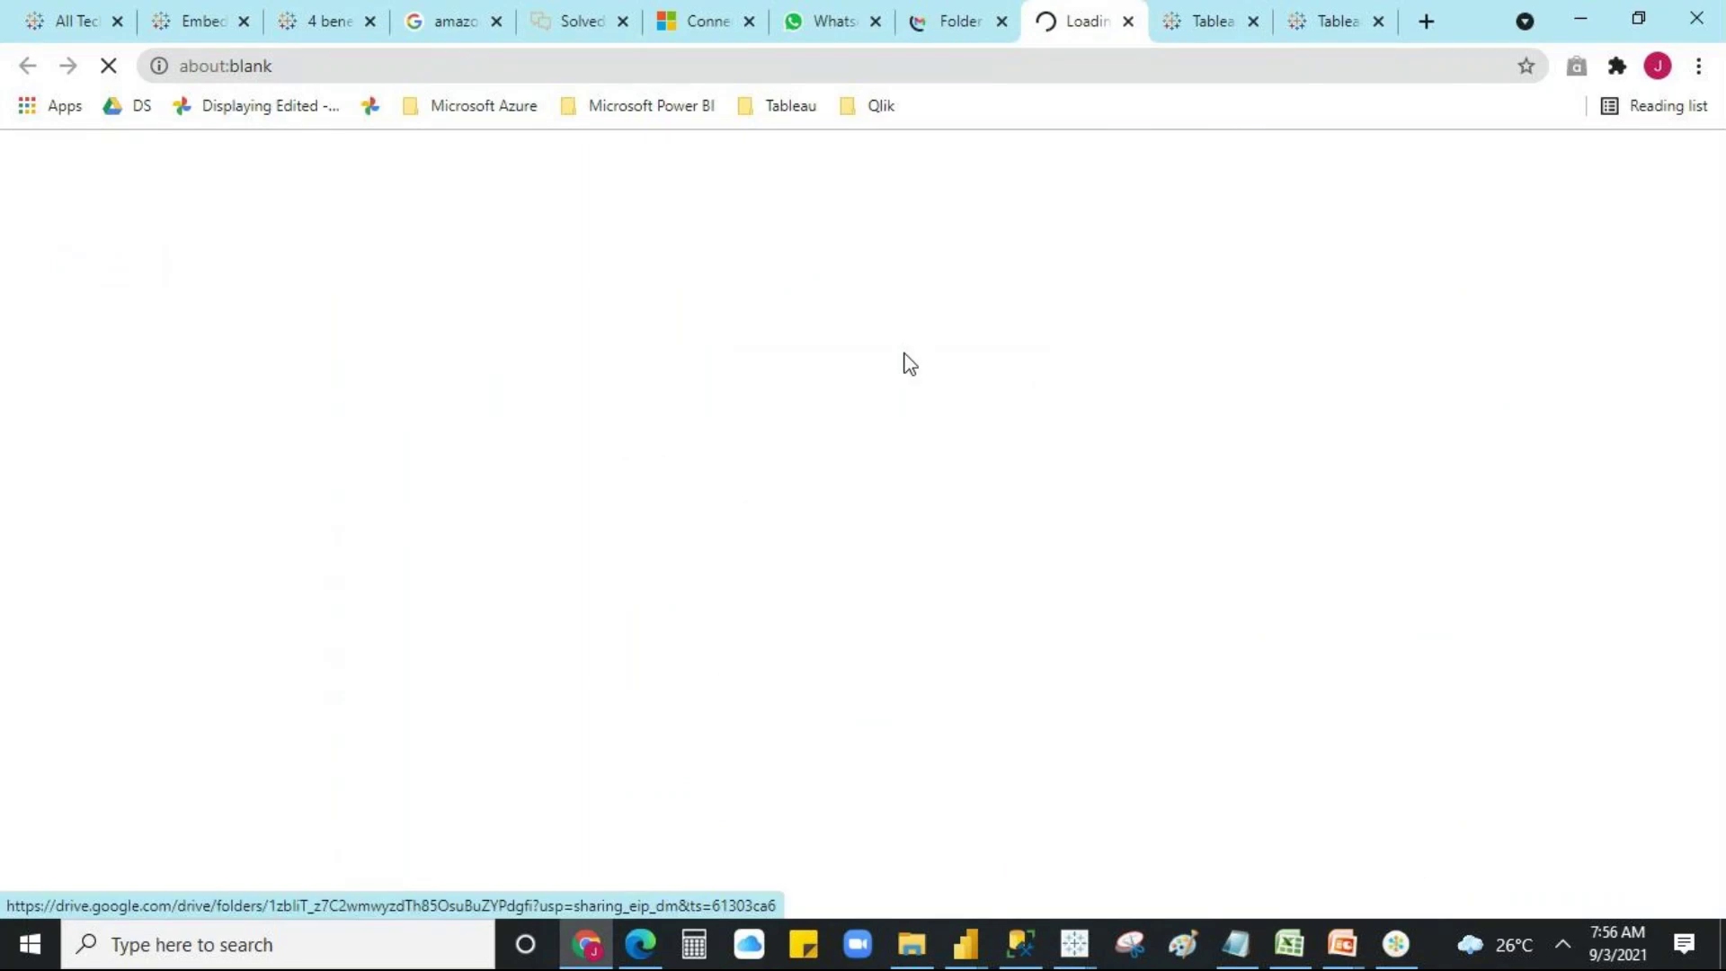